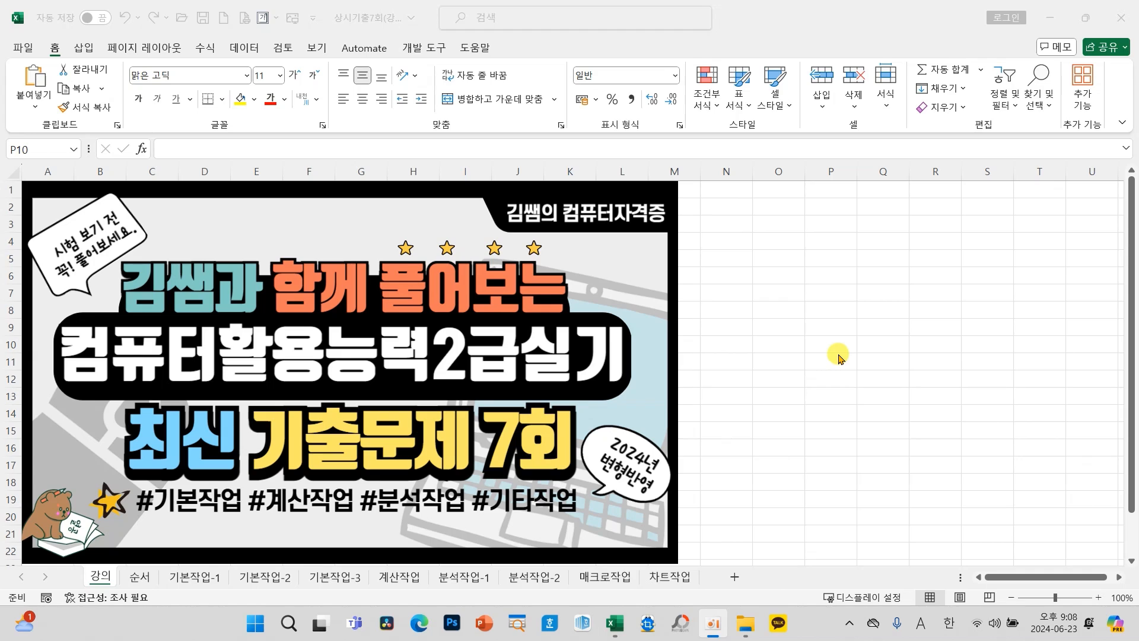
Step: Open the 순서 sheet and review the recommended working order of the exam tasks
click(141, 577)
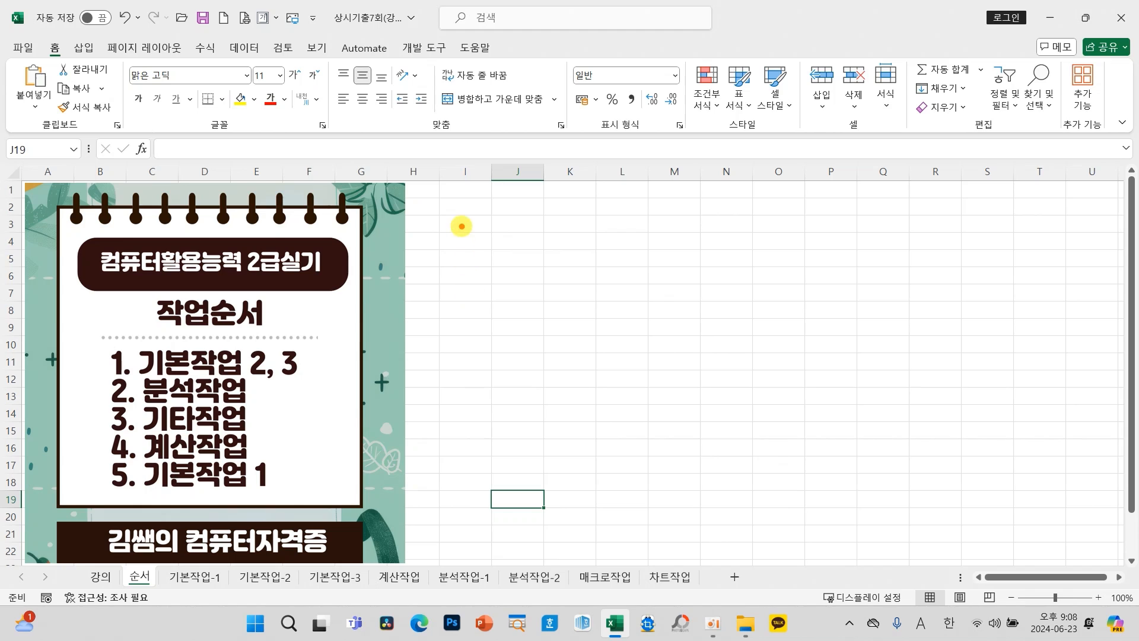
mouse_move(462, 225)
mouse_down()
mouse_move(502, 257)
mouse_move(467, 299)
mouse_up()
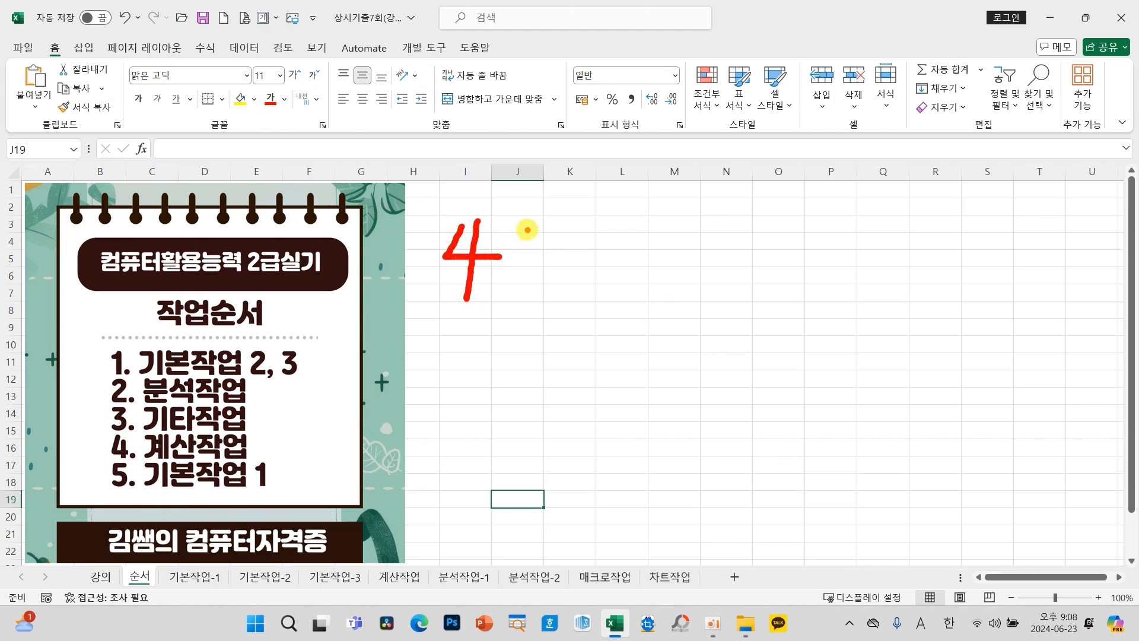
mouse_move(526, 229)
mouse_down()
mouse_move(543, 244)
mouse_move(524, 227)
mouse_move(596, 212)
mouse_move(587, 250)
mouse_move(604, 261)
mouse_move(585, 293)
mouse_move(646, 306)
mouse_up()
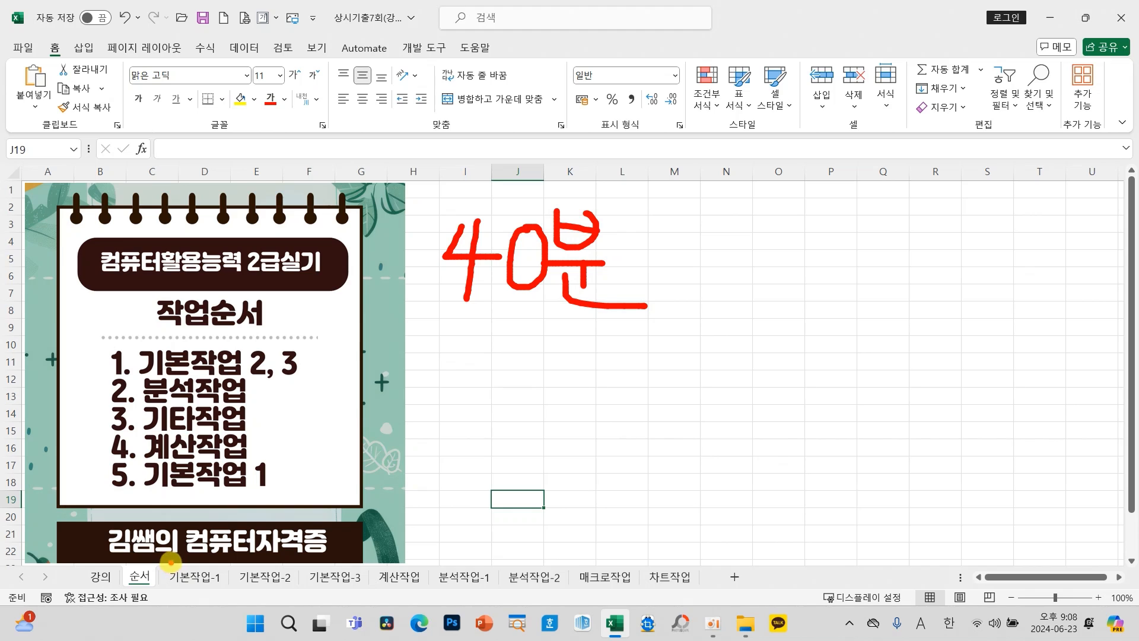
drag(155, 559, 701, 597)
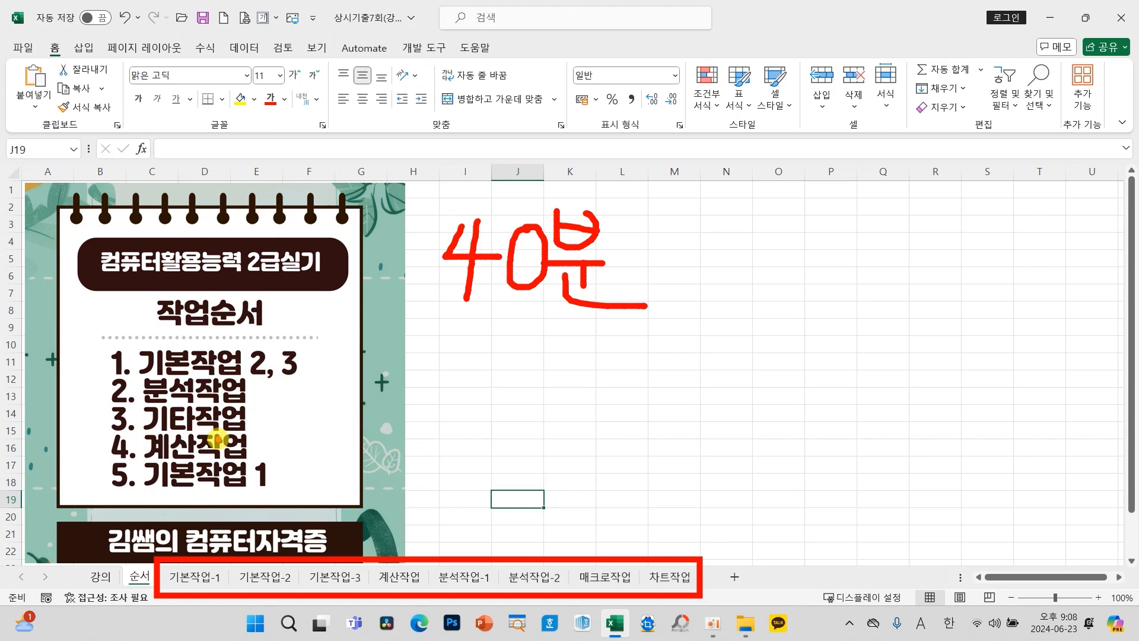
mouse_move(187, 536)
mouse_down()
mouse_move(199, 569)
mouse_move(267, 456)
mouse_up()
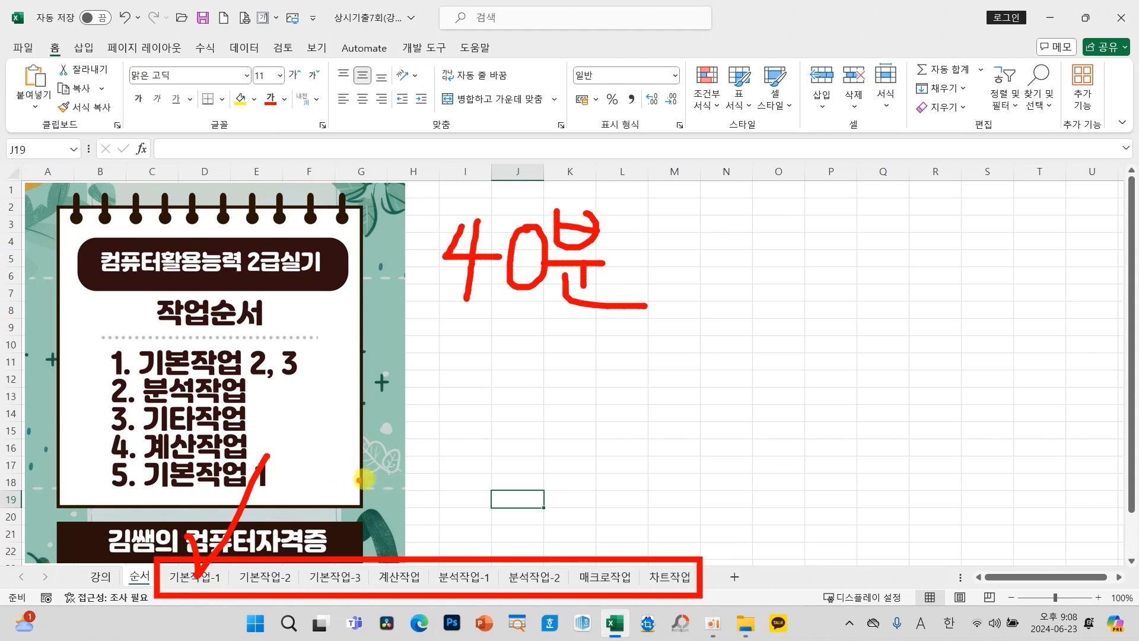
key(Escape)
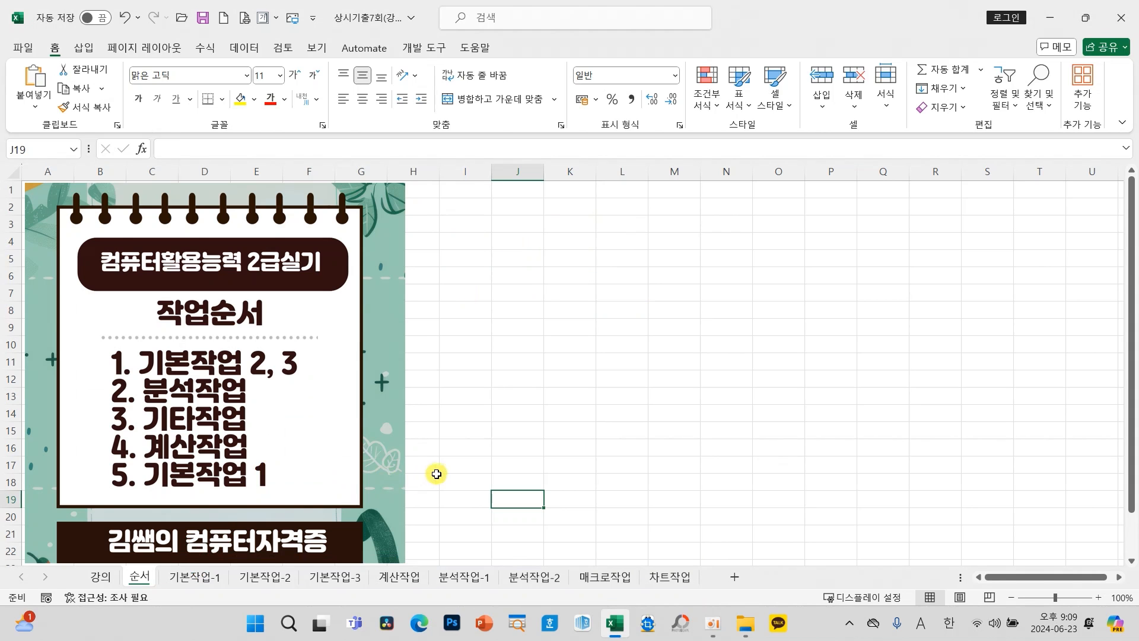
Step: Open the 기본작업-1 sheet and examine the sample table for its starting cell, date, duration and cost entries
click(205, 577)
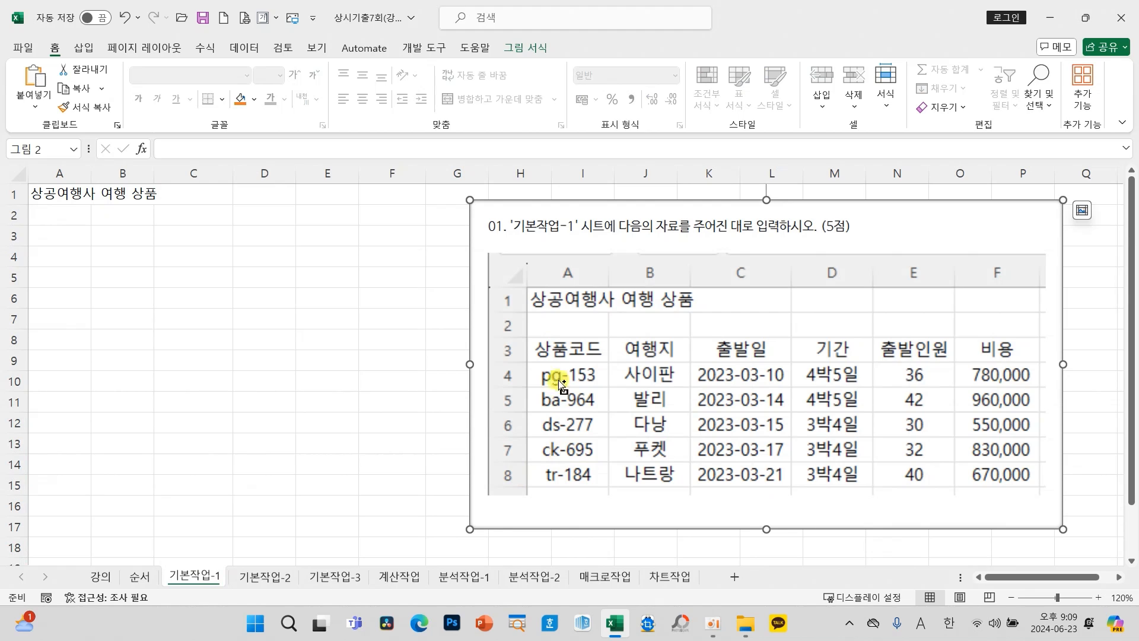
drag(503, 252, 612, 247)
mouse_move(532, 338)
mouse_down()
mouse_move(404, 249)
mouse_move(75, 256)
mouse_up()
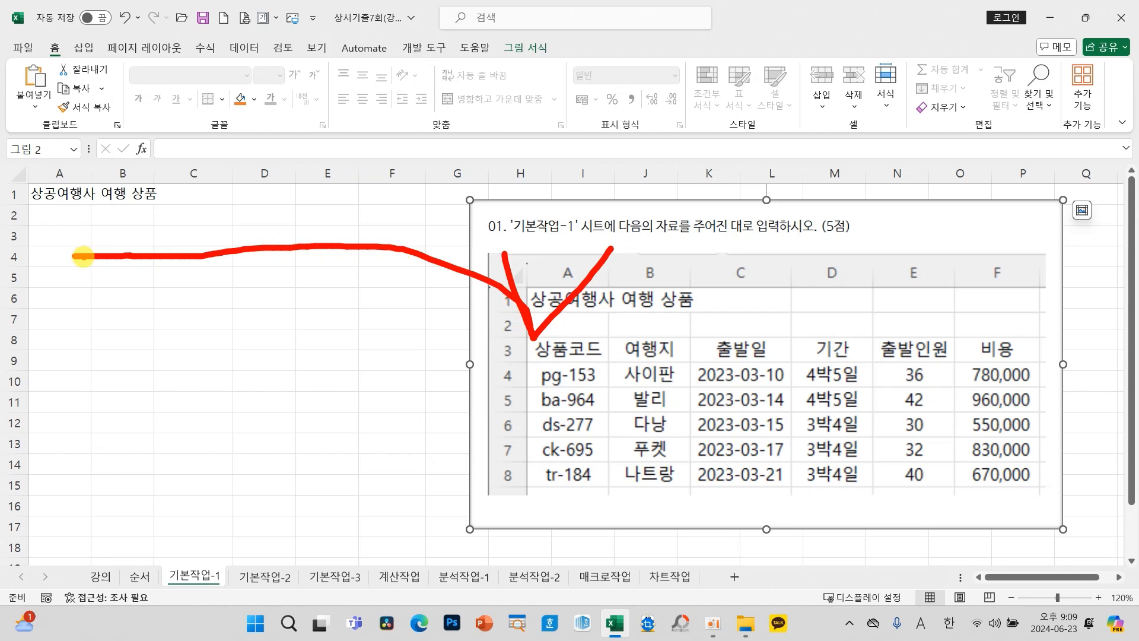
key(Escape)
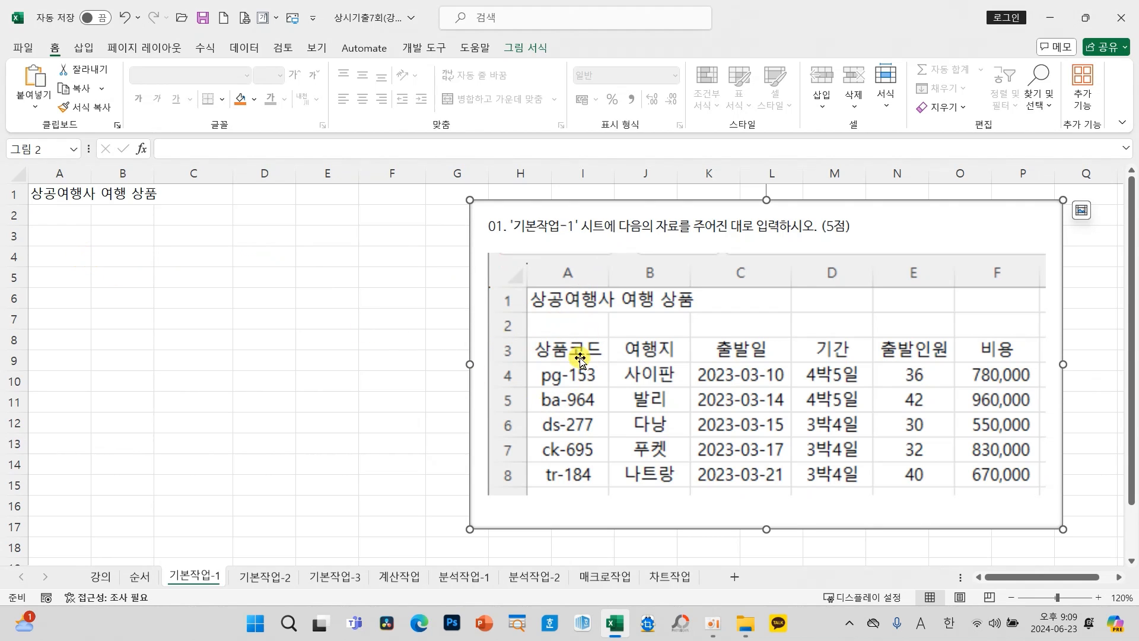
click(404, 325)
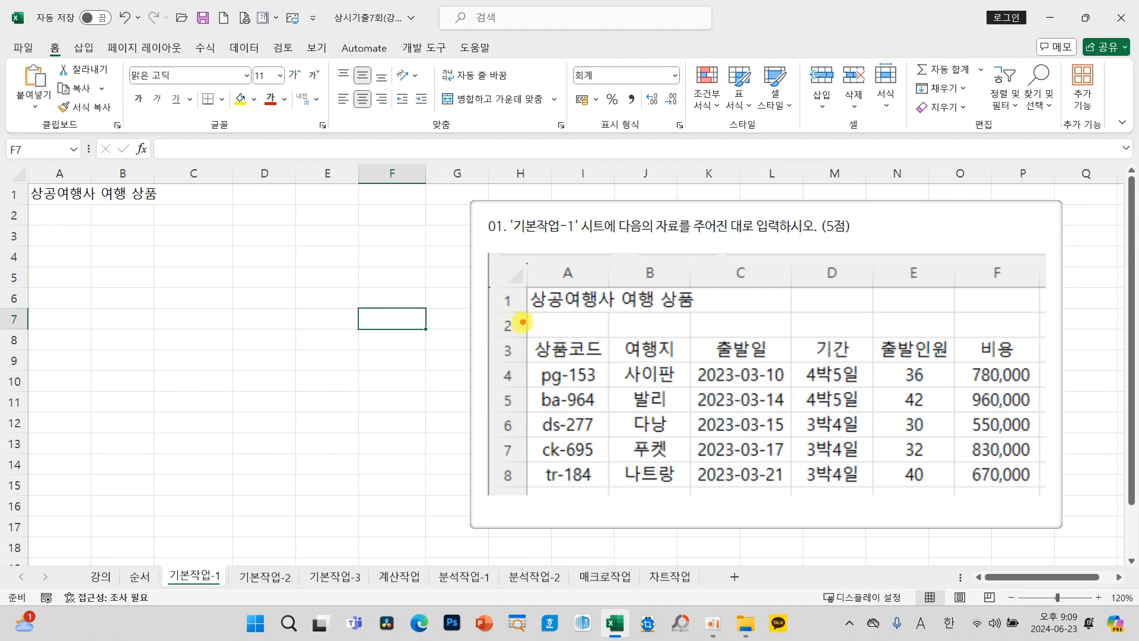
mouse_move(519, 334)
mouse_down()
mouse_move(611, 360)
mouse_move(386, 236)
mouse_move(80, 229)
mouse_move(48, 240)
mouse_move(77, 242)
mouse_up()
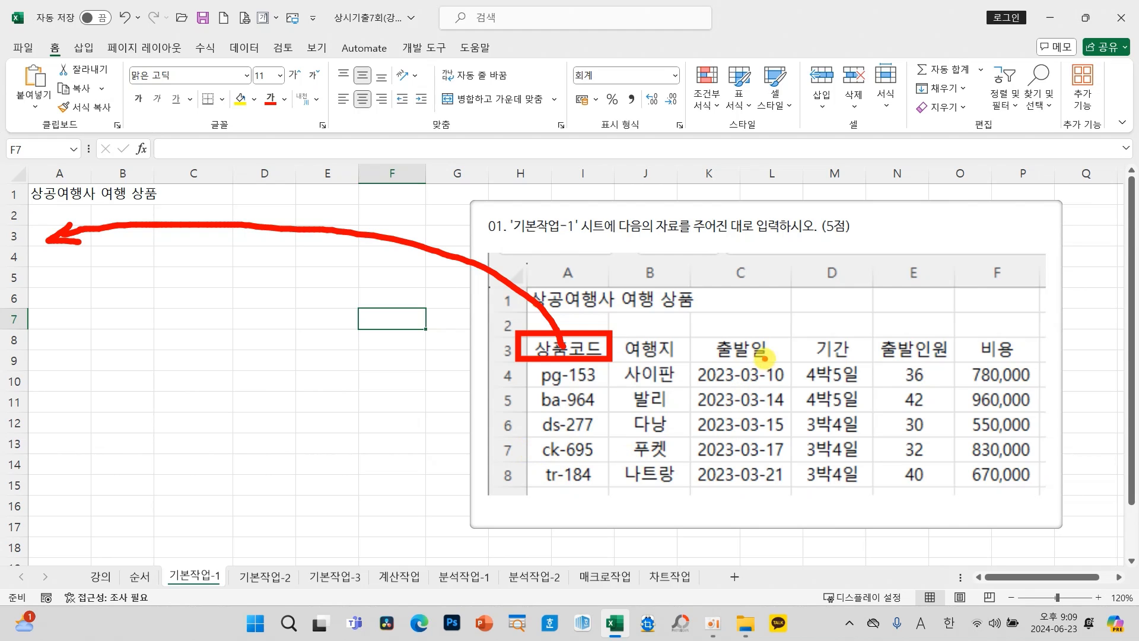
mouse_move(775, 368)
mouse_down()
mouse_move(683, 392)
mouse_move(748, 499)
mouse_move(795, 397)
mouse_move(776, 363)
mouse_up()
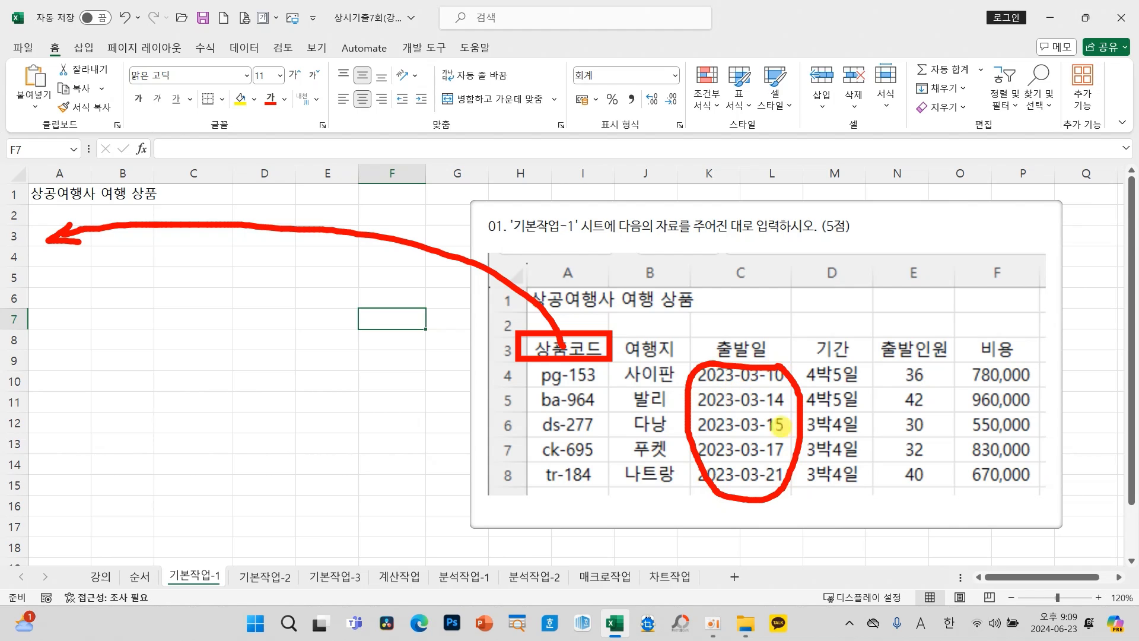
drag(810, 390, 858, 388)
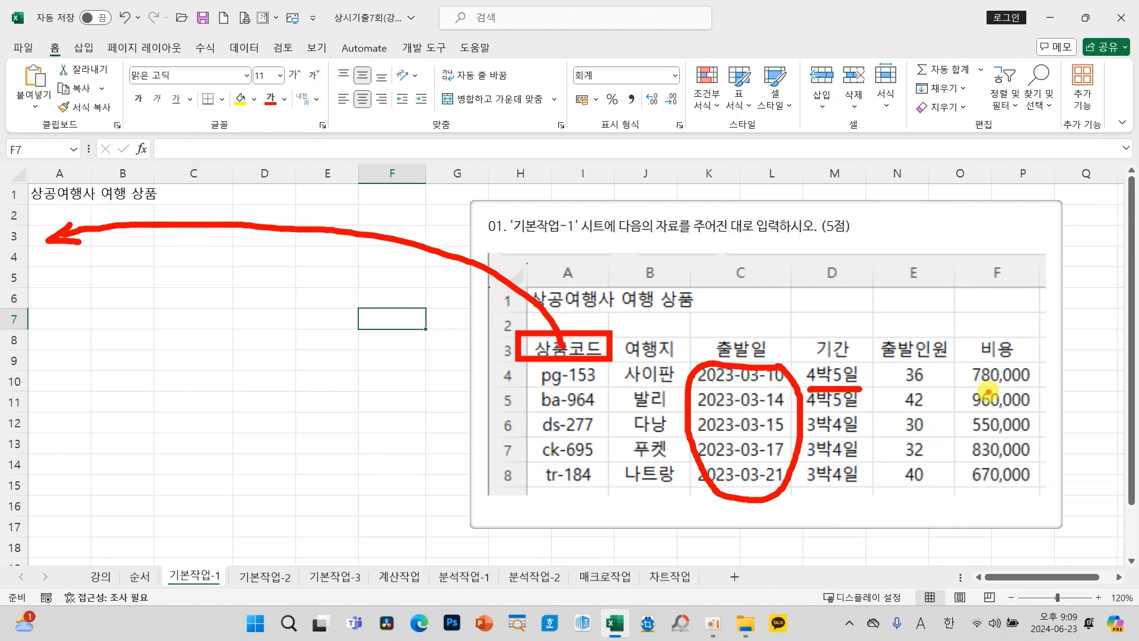
drag(970, 391, 1021, 389)
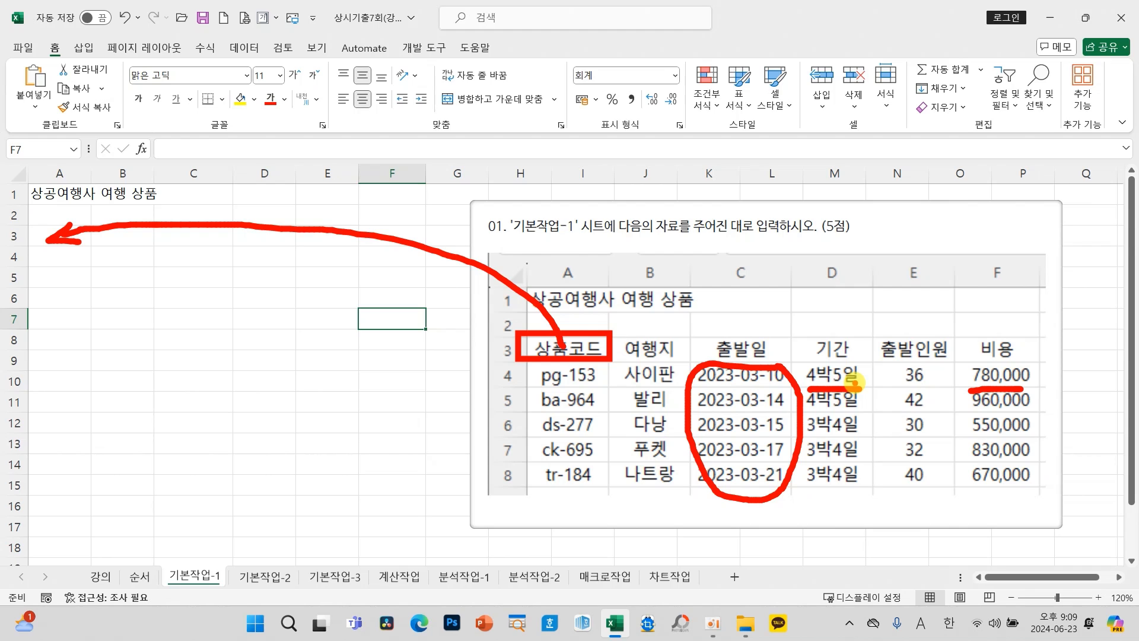
key(Escape)
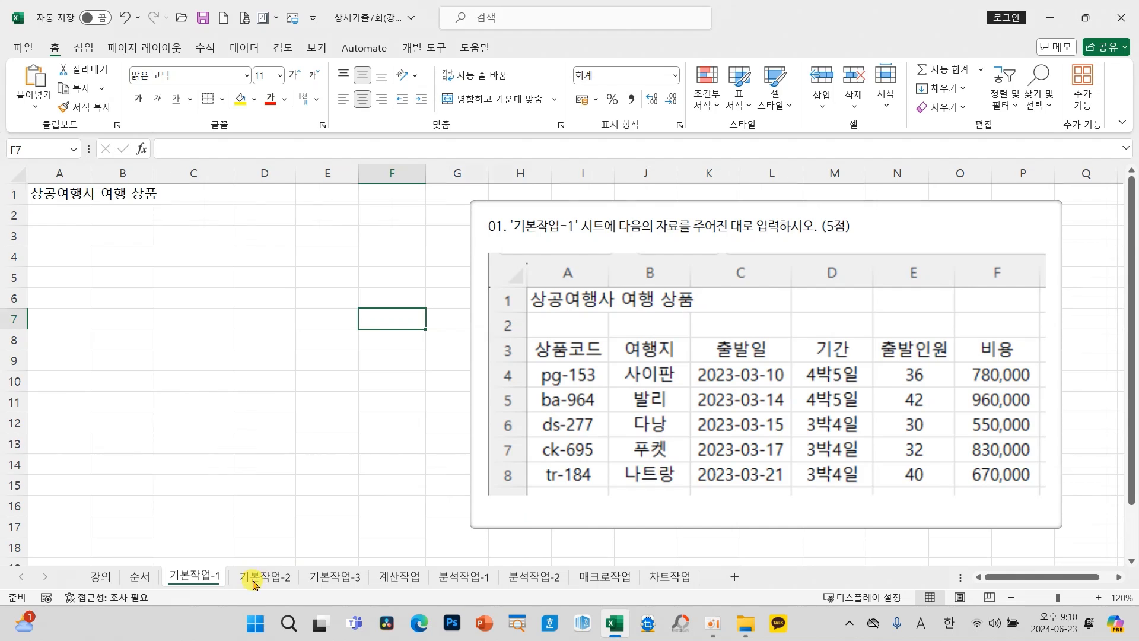
Step: On the 기본작업-2 sheet, merge and center the title across A1:G1
click(254, 578)
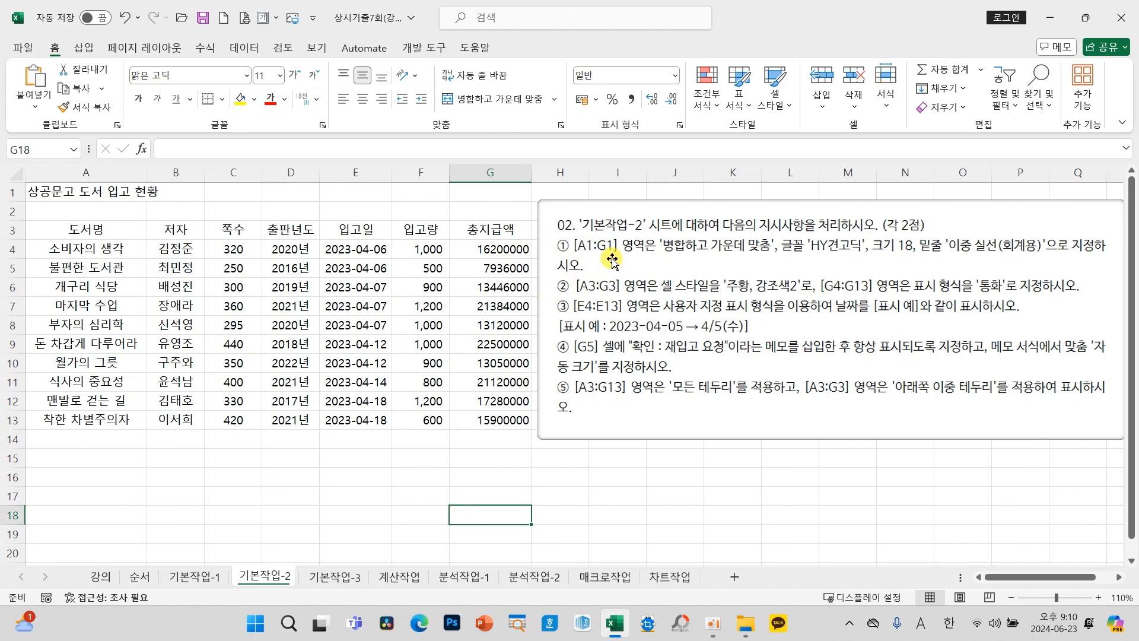
click(55, 193)
drag(55, 193, 483, 189)
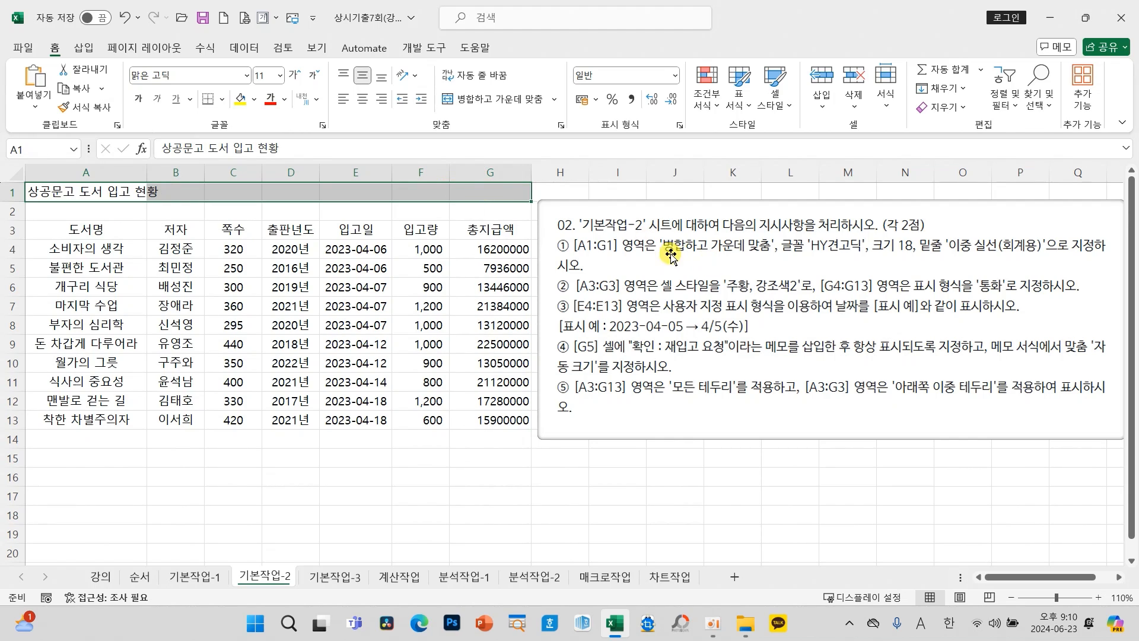
click(481, 107)
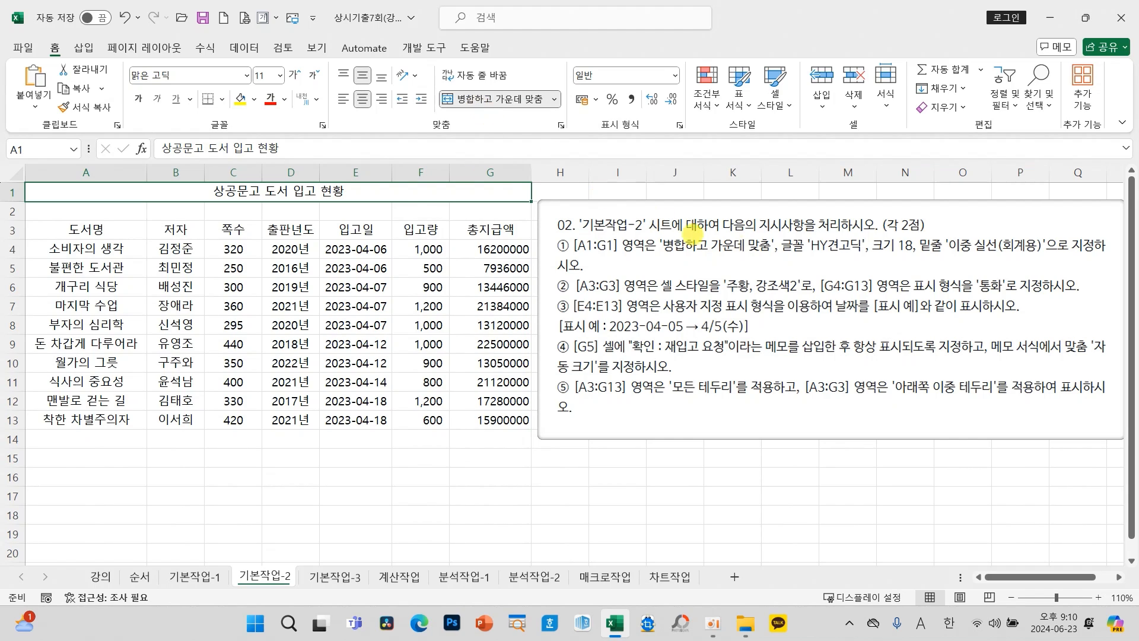
Step: Set the merged title's font to HY견고딕 and its size to 18
drag(794, 226, 1059, 262)
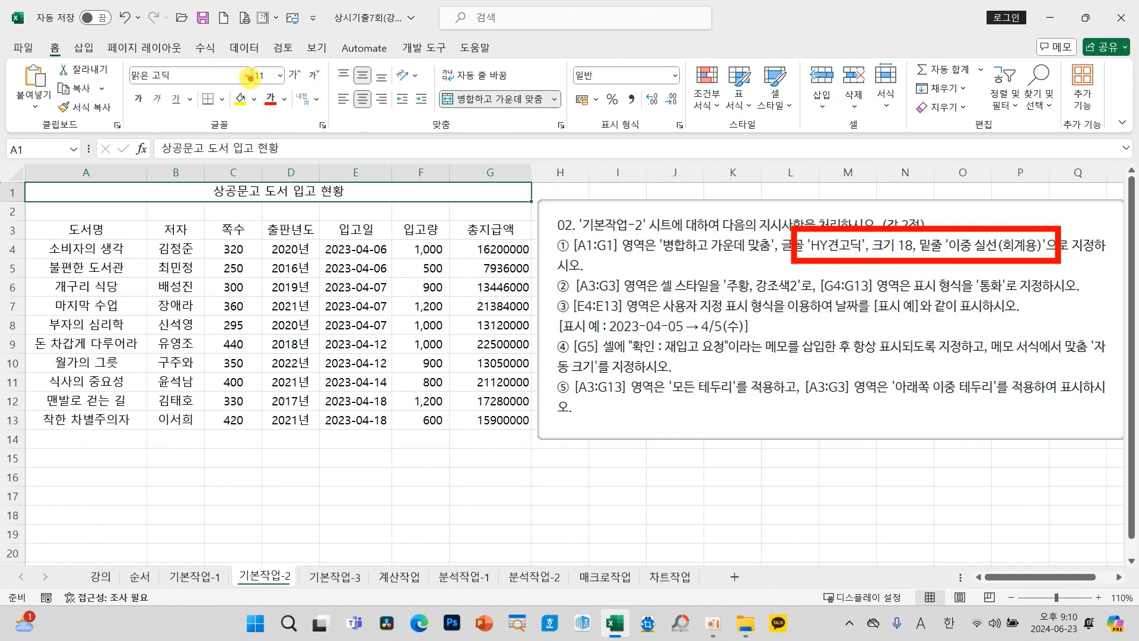
click(247, 76)
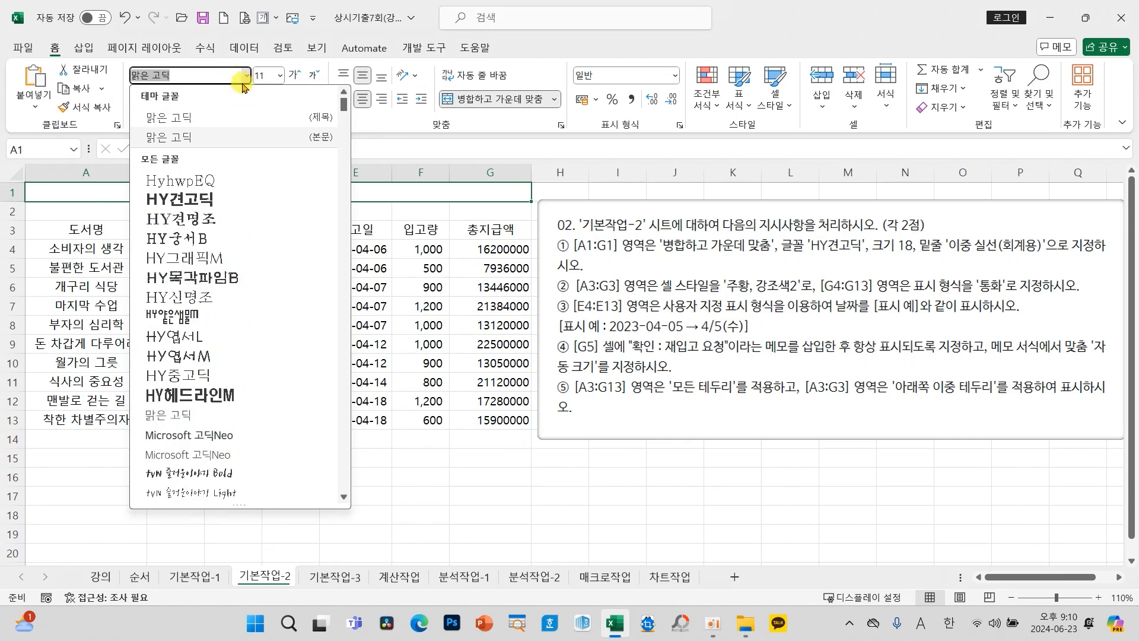
click(190, 198)
click(277, 79)
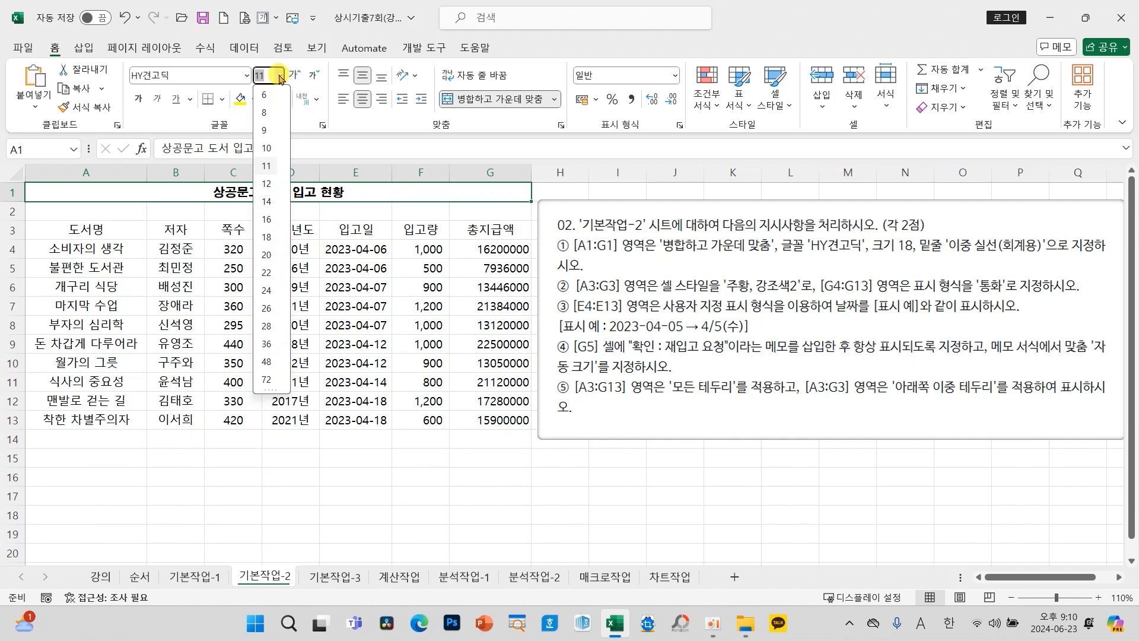
click(265, 233)
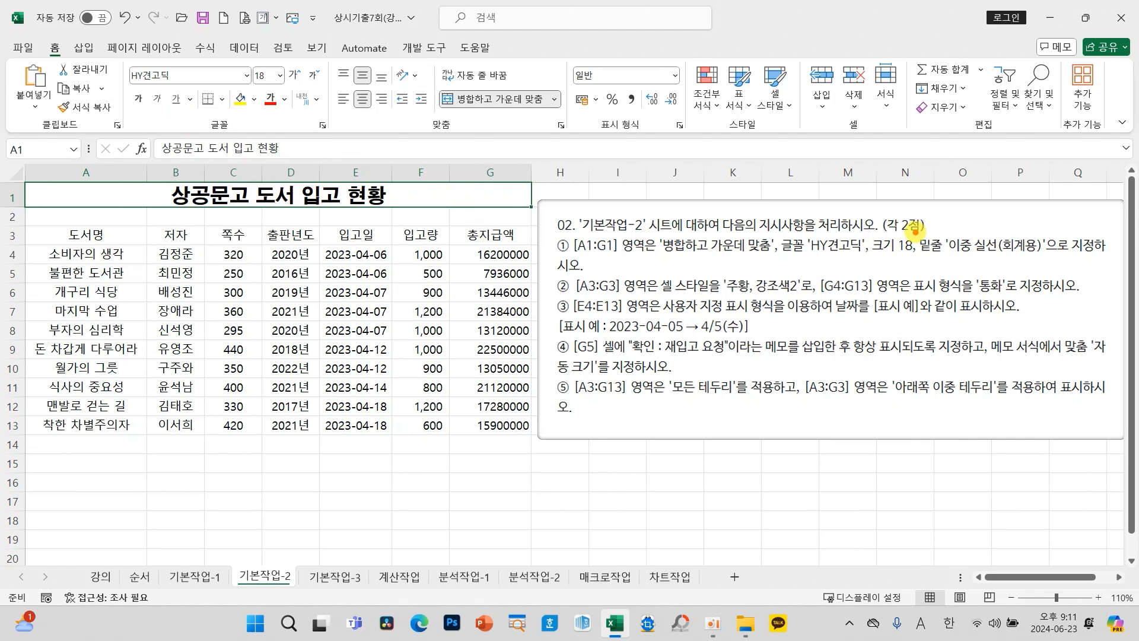
Step: Apply the 이중 실선(회계용) underline to the merged title in A1:G1 through the cell font formatting
drag(913, 230, 1055, 262)
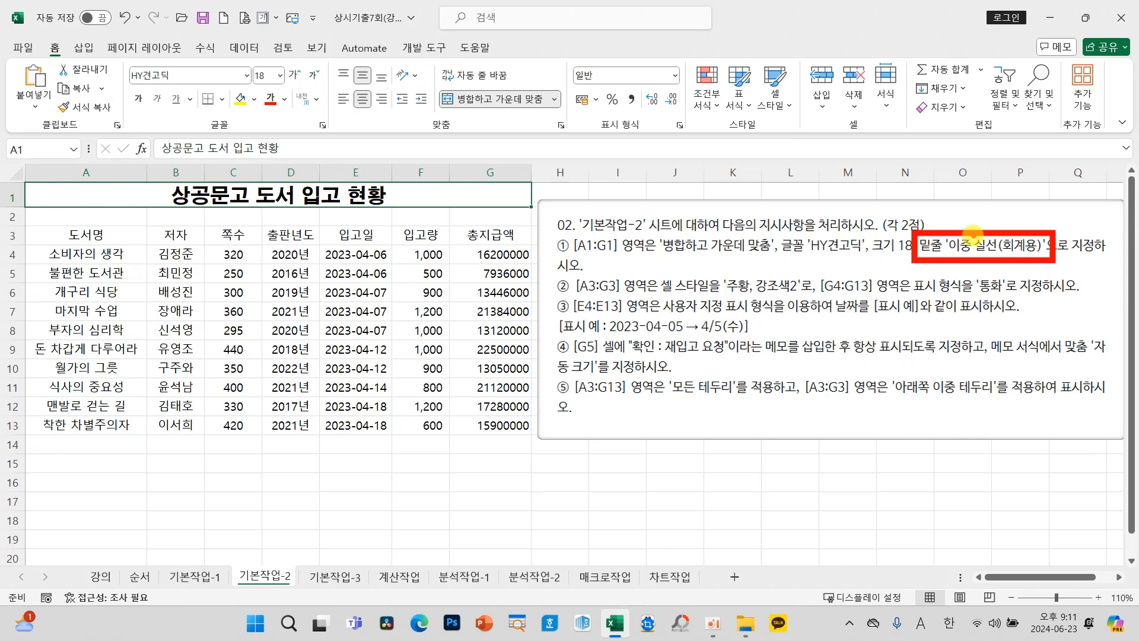
mouse_move(973, 237)
mouse_down()
mouse_move(938, 186)
mouse_move(311, 63)
mouse_move(198, 86)
mouse_move(205, 119)
mouse_move(184, 71)
mouse_move(196, 125)
mouse_up()
key(Escape)
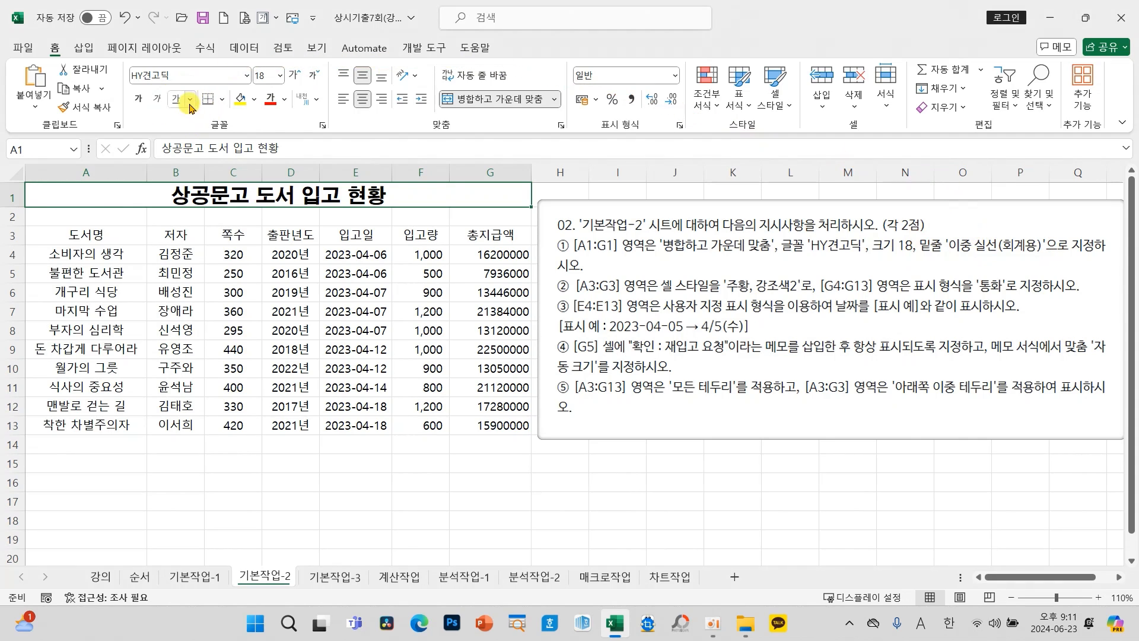
click(190, 99)
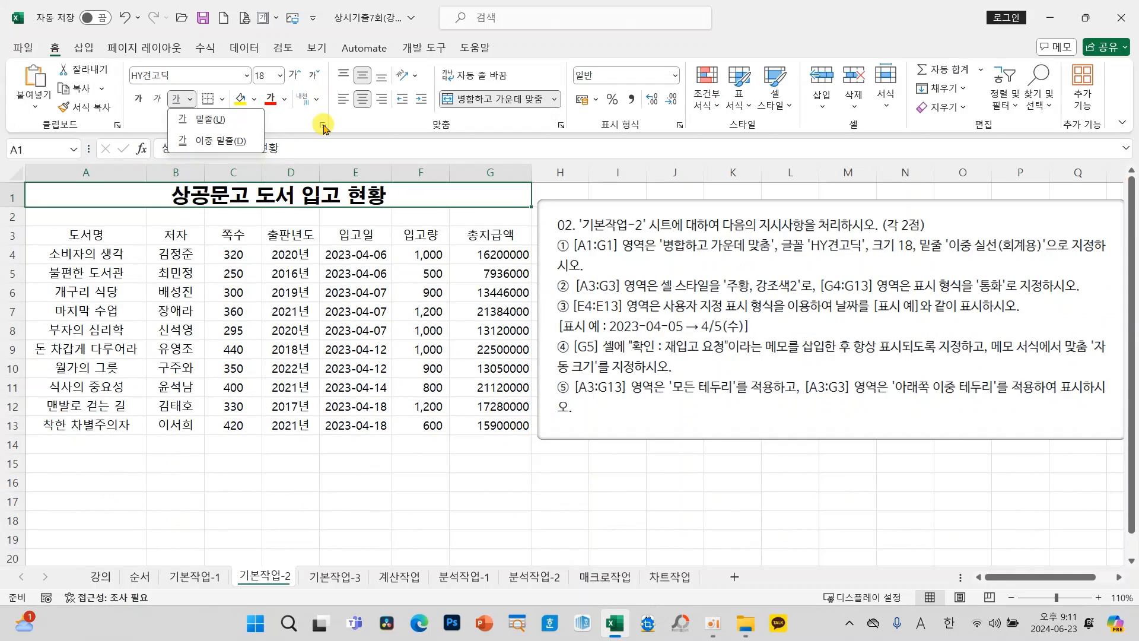
click(320, 125)
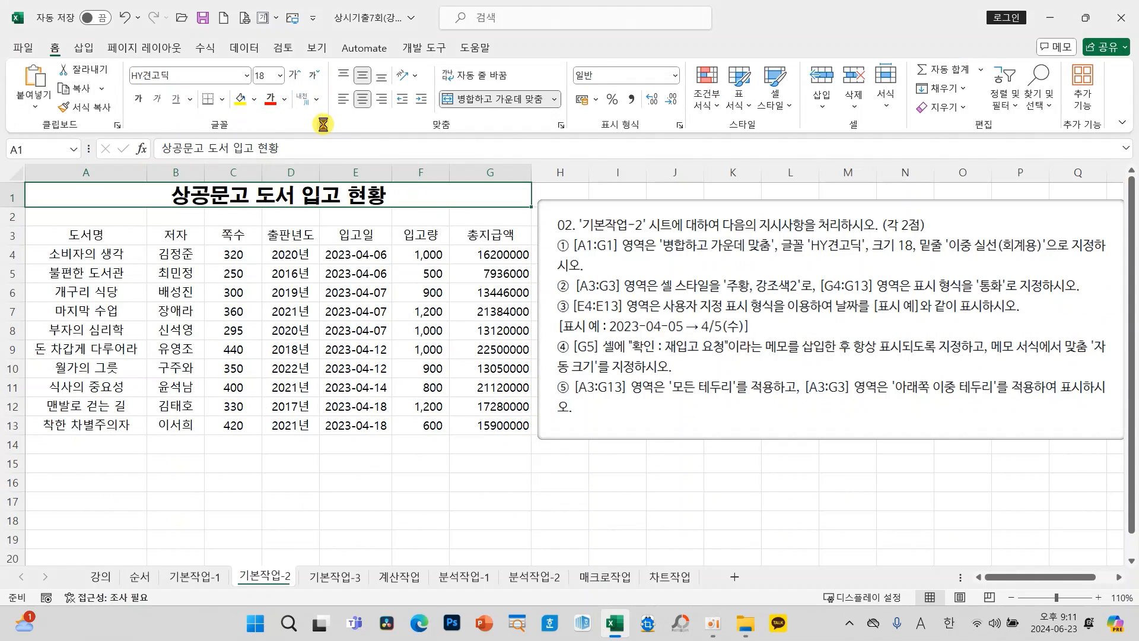
drag(272, 29, 272, 70)
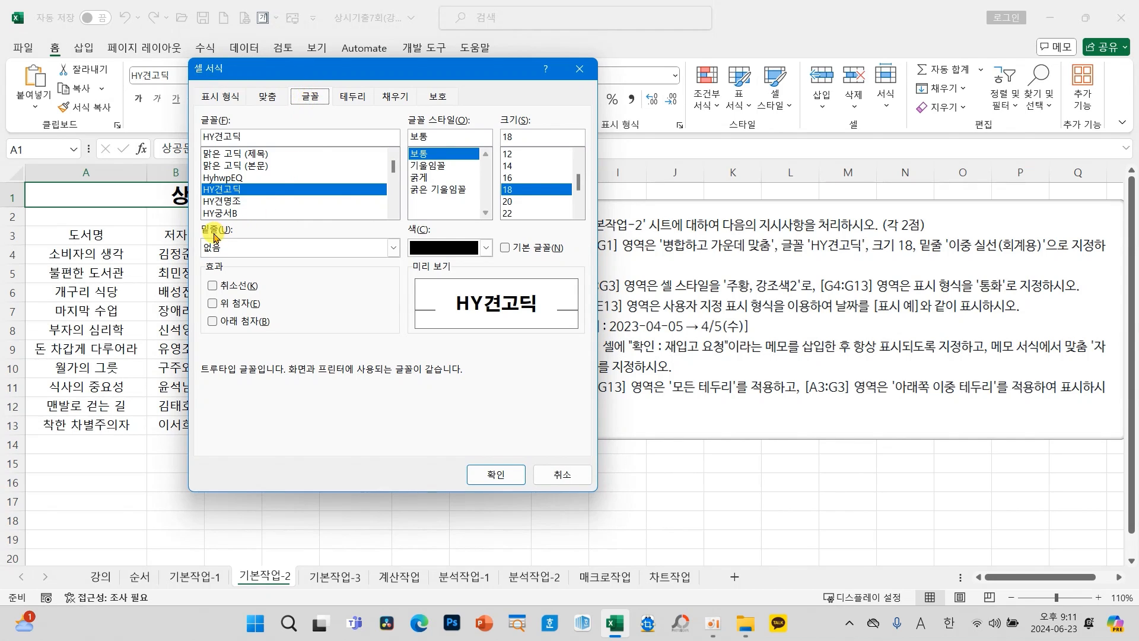
drag(174, 211, 412, 271)
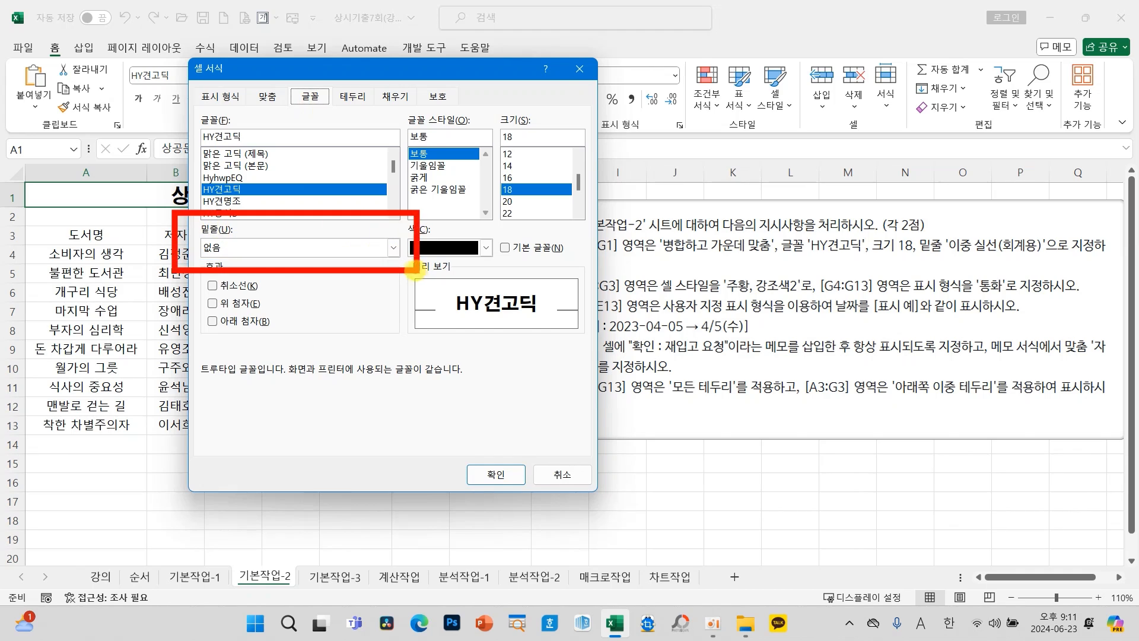
click(394, 250)
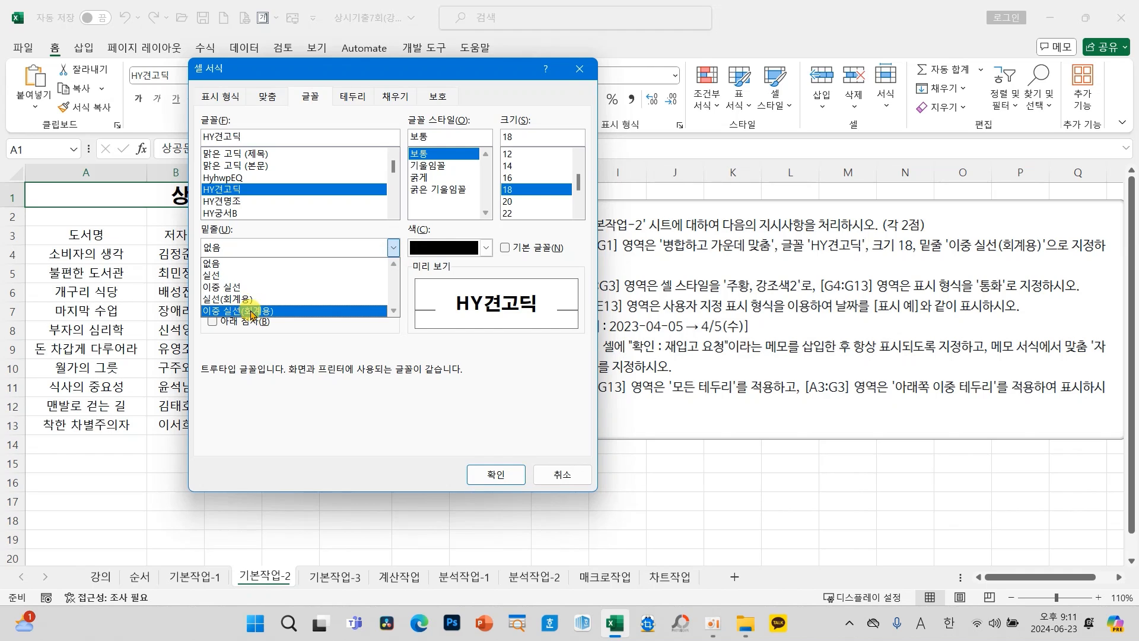
click(254, 313)
click(486, 474)
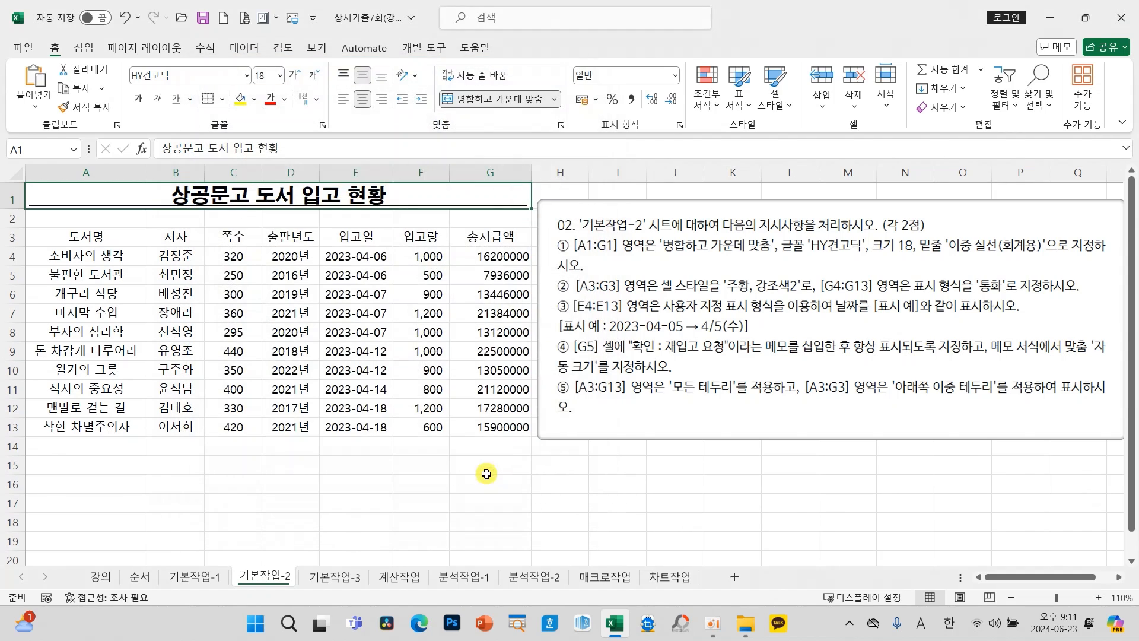
click(395, 271)
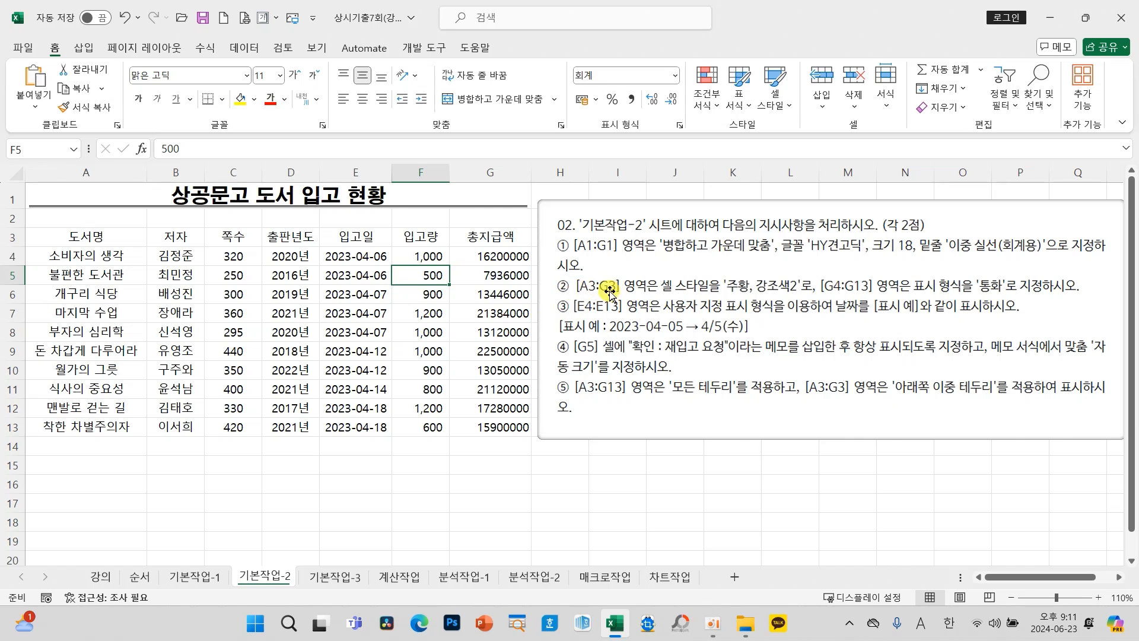
Step: Apply the orange 강조색2 cell style to the header cells A3:G3
drag(66, 237, 476, 243)
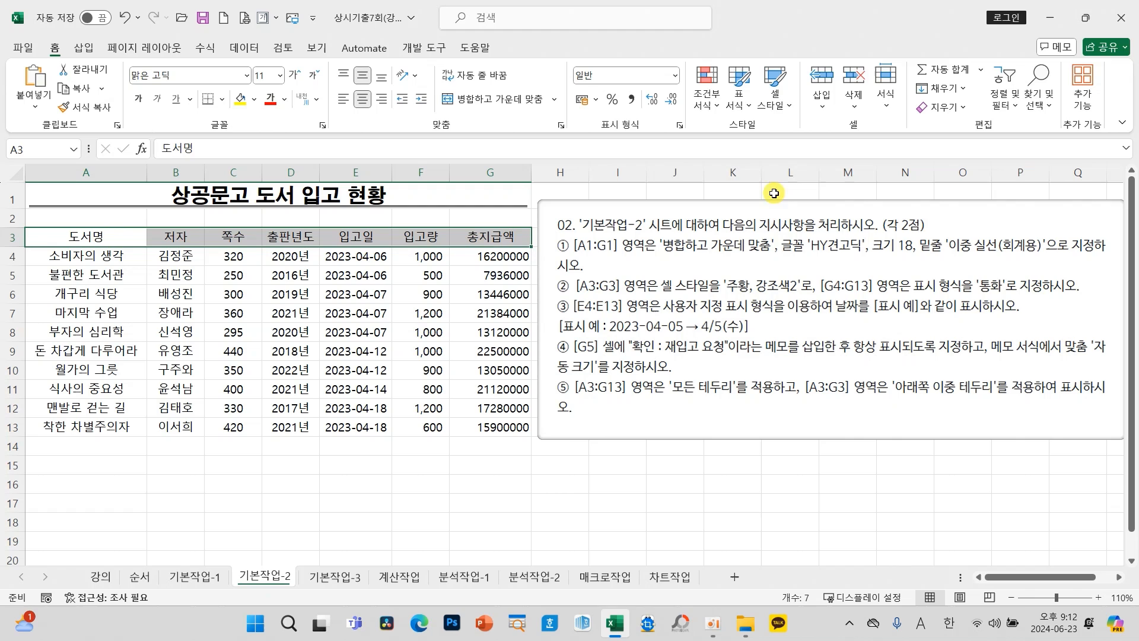
click(773, 112)
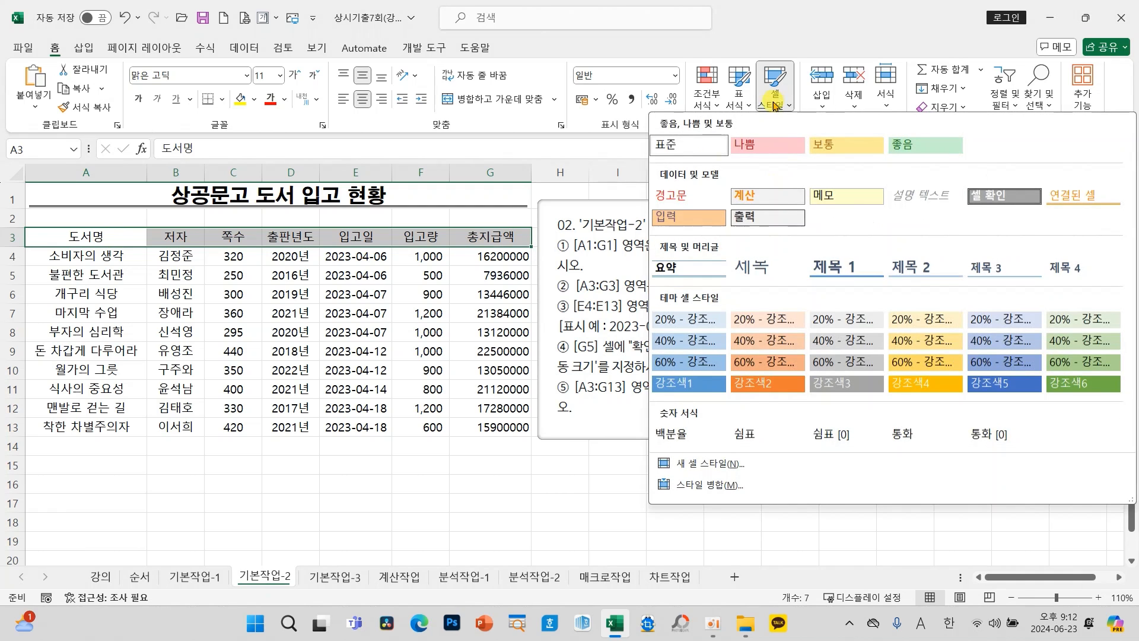
click(620, 303)
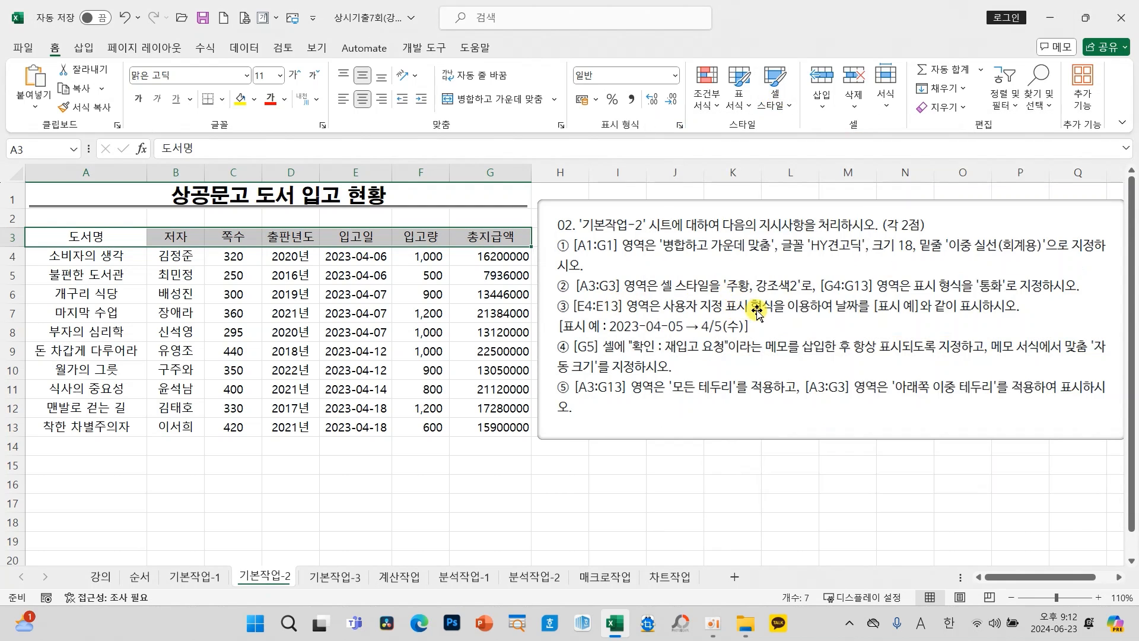
click(777, 105)
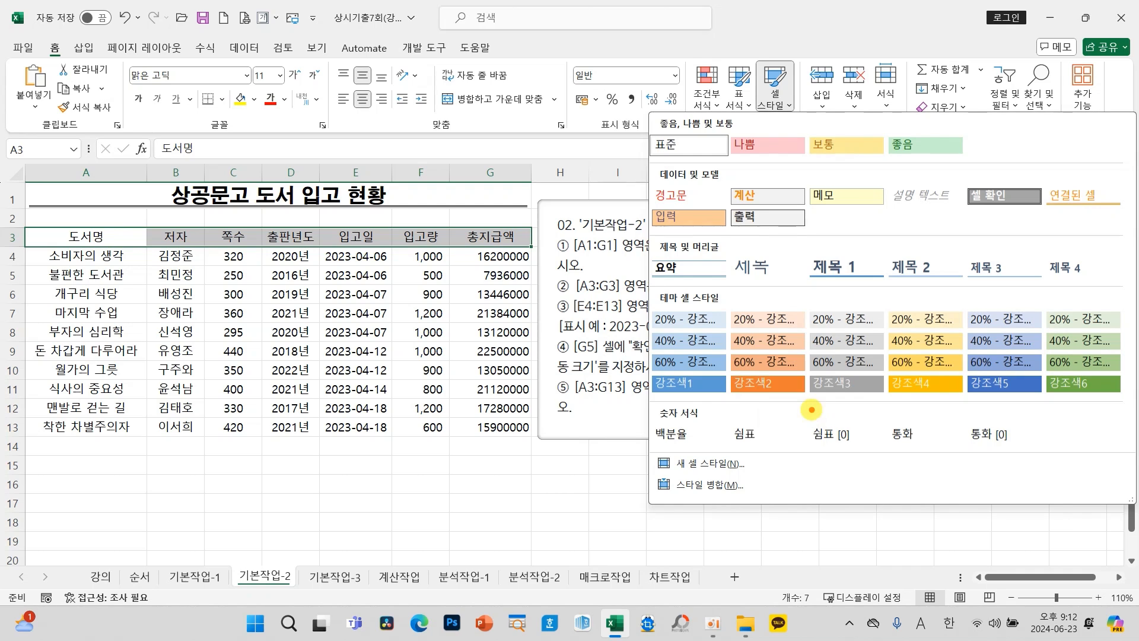
drag(764, 372, 806, 351)
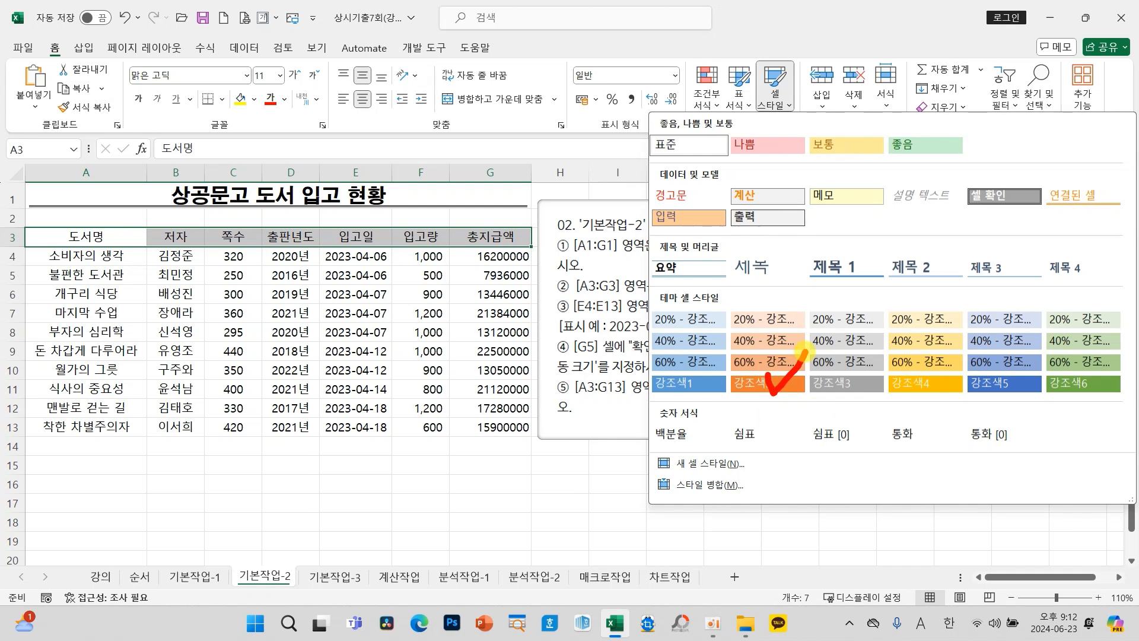
key(Escape)
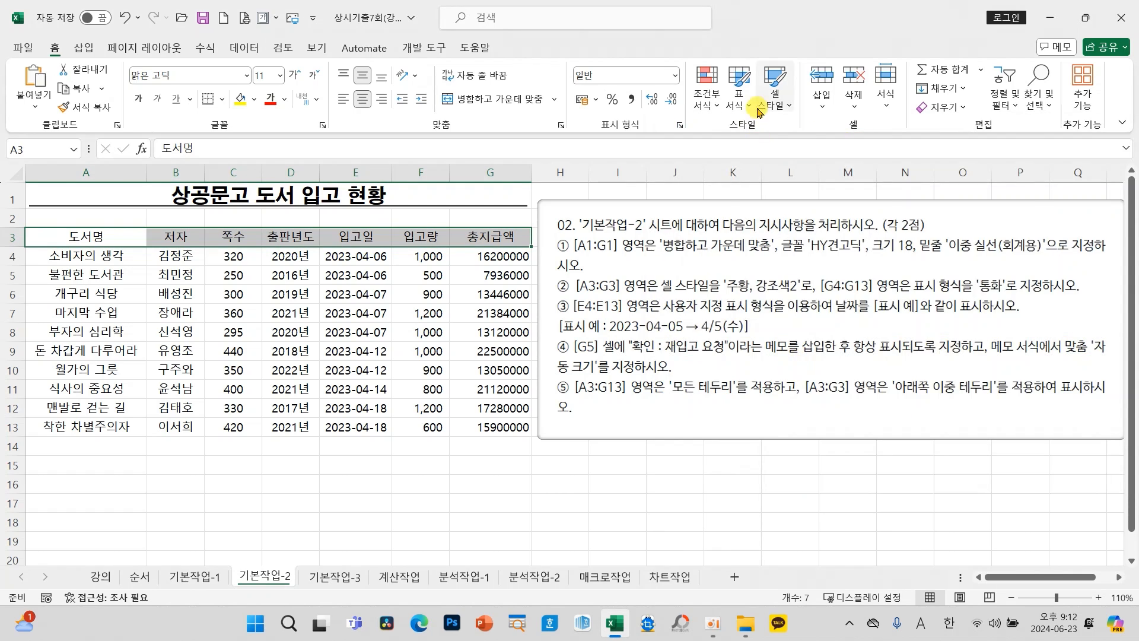
click(777, 95)
click(773, 385)
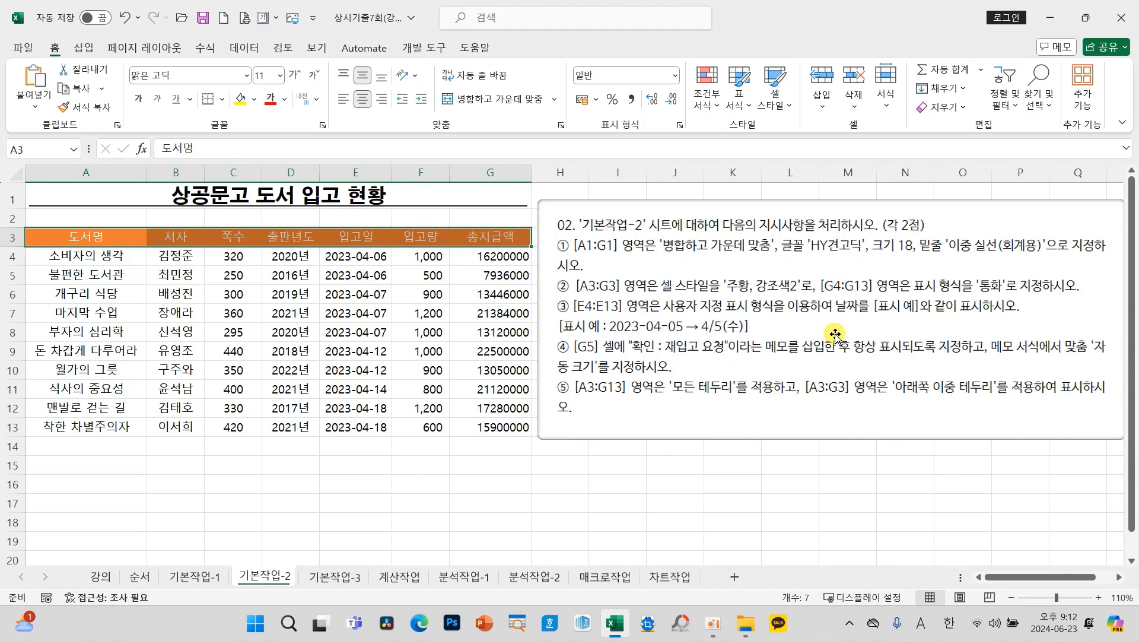
click(374, 315)
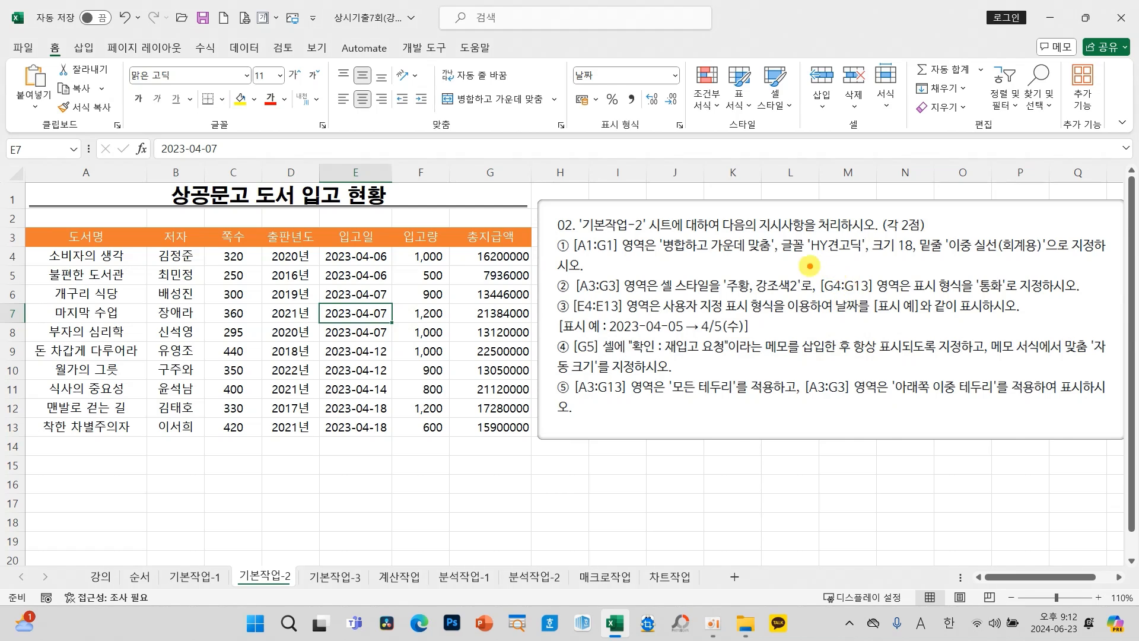
Step: Apply the 통화 number format to the 총지급액 values in G4:G13
mouse_move(808, 264)
mouse_down()
mouse_move(886, 301)
mouse_move(1018, 302)
mouse_up()
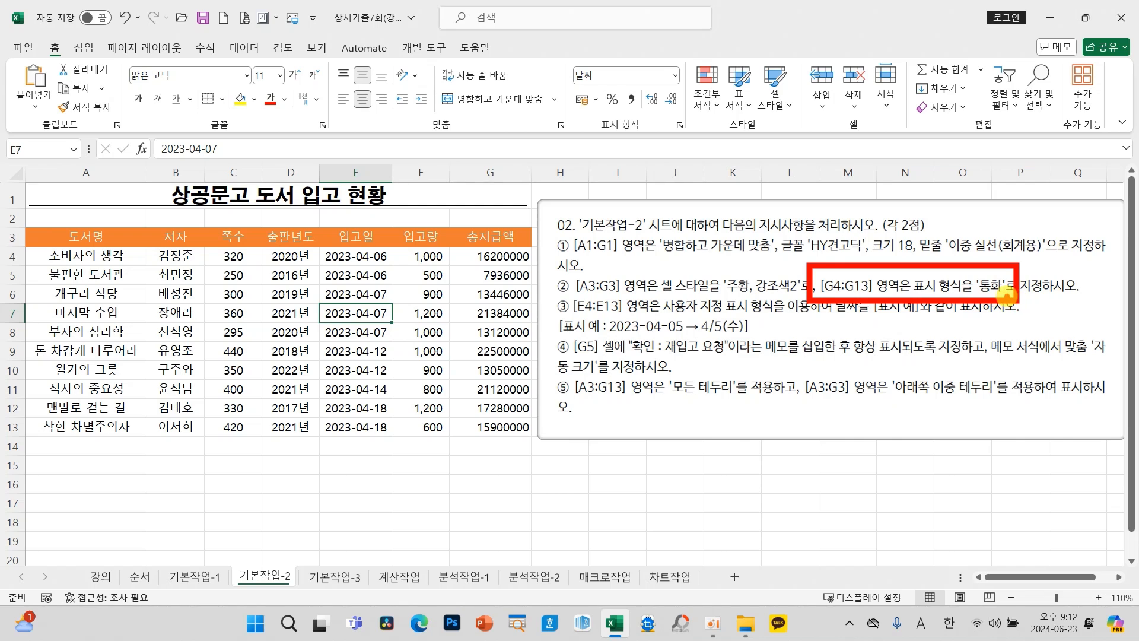
click(499, 256)
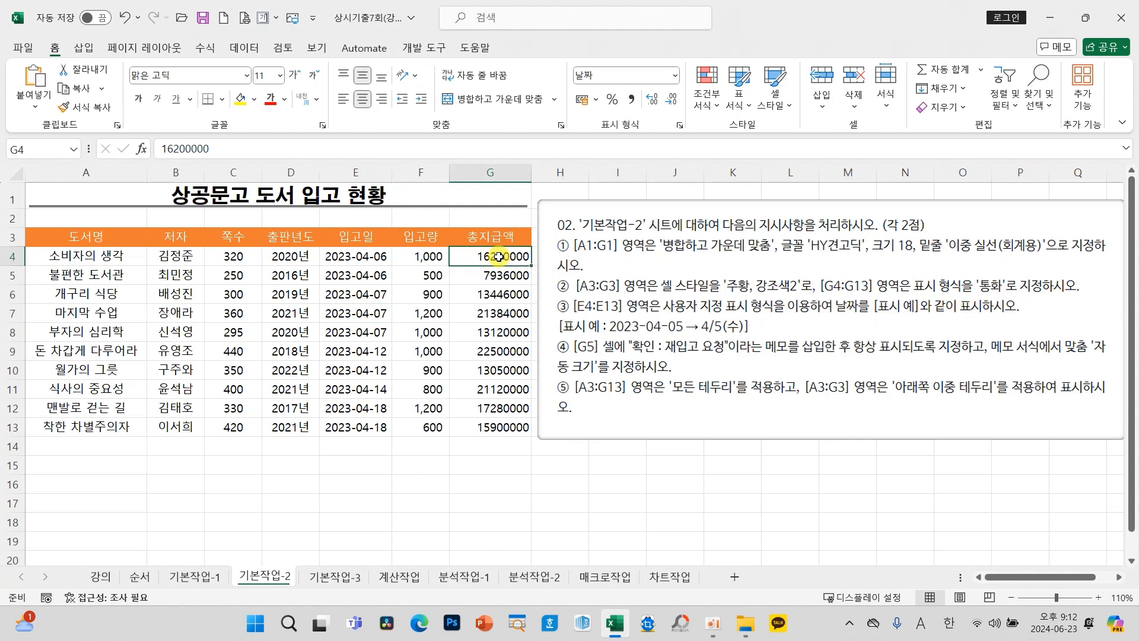
drag(499, 256, 490, 427)
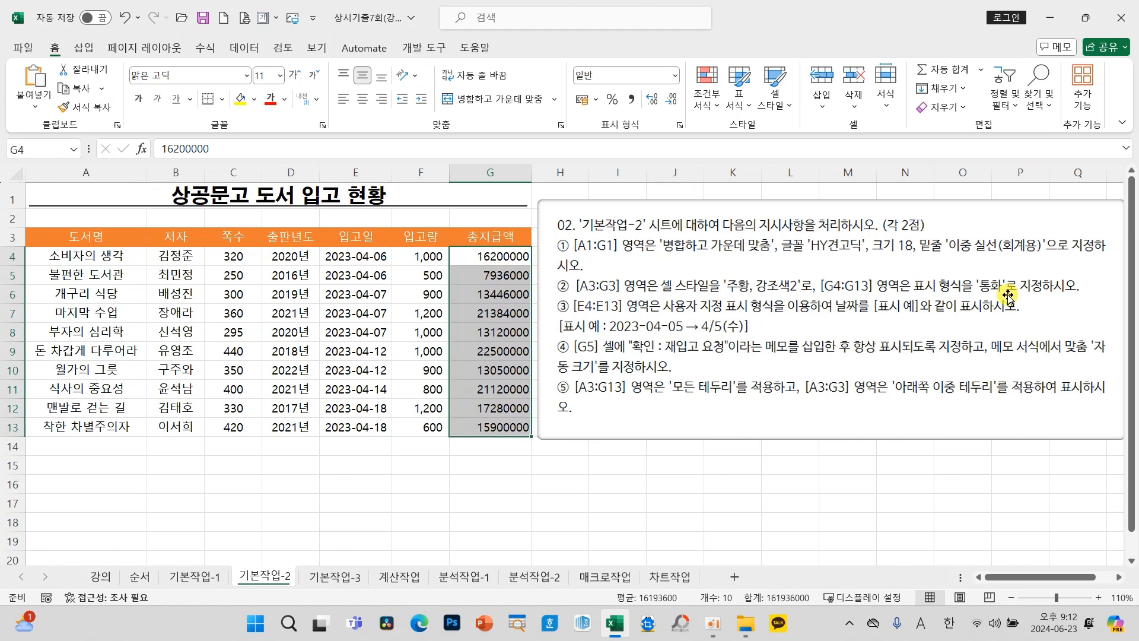
mouse_move(1009, 296)
mouse_down()
mouse_move(988, 265)
mouse_move(991, 316)
mouse_move(1012, 267)
mouse_move(993, 273)
mouse_up()
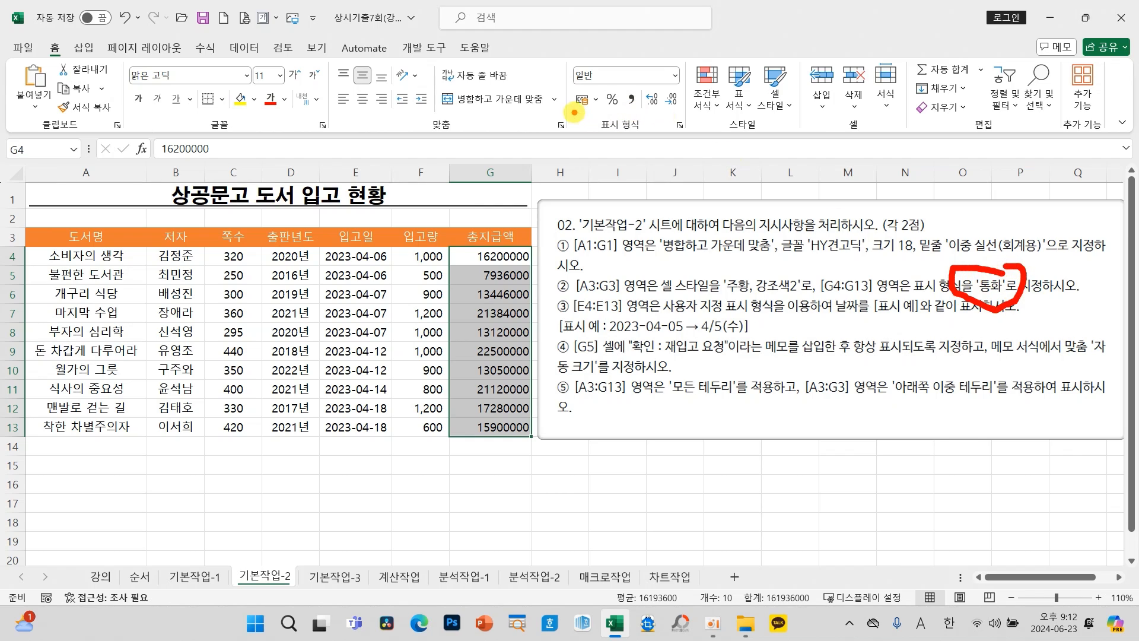
mouse_move(574, 110)
mouse_down()
mouse_move(609, 99)
mouse_move(557, 74)
mouse_move(589, 115)
mouse_up()
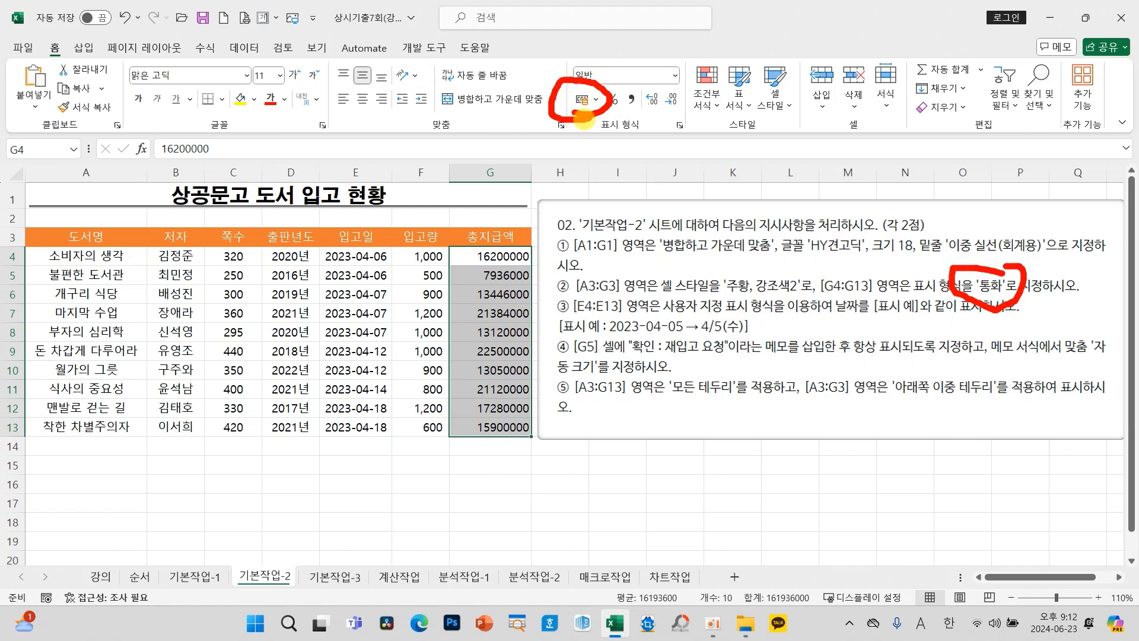
click(675, 75)
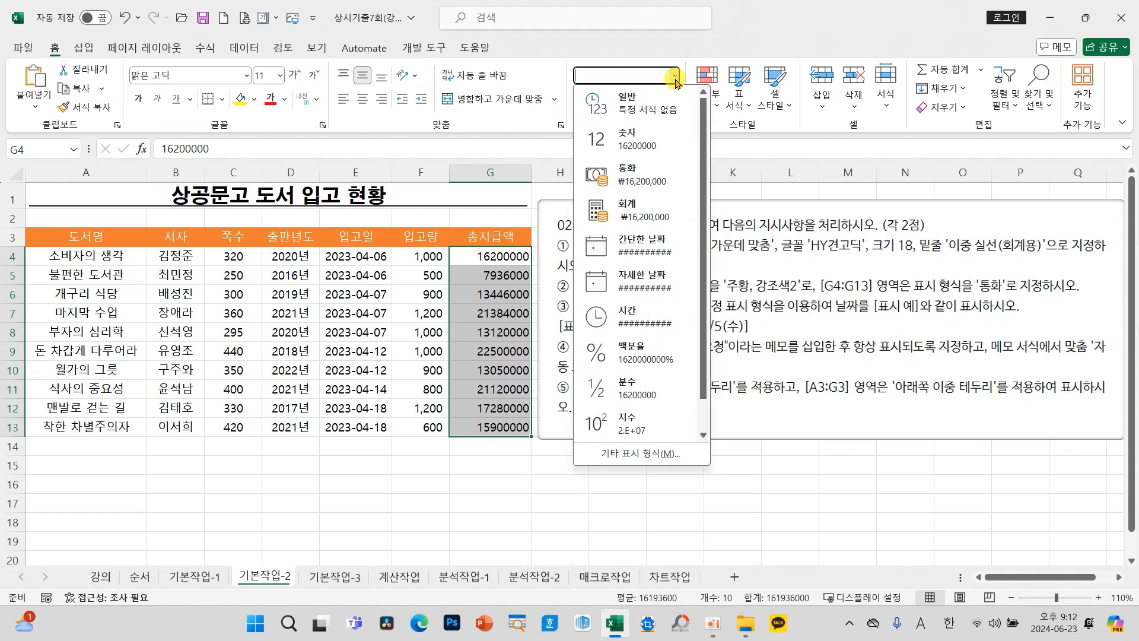
click(640, 176)
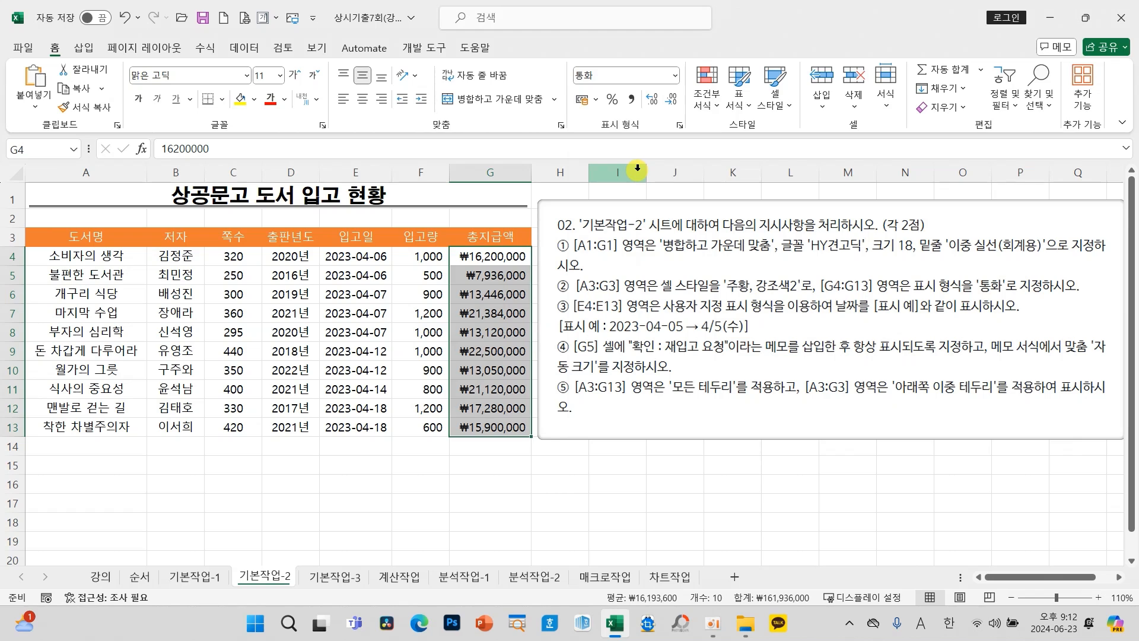
Step: Select the 입고일 dates in E4:E13
click(350, 372)
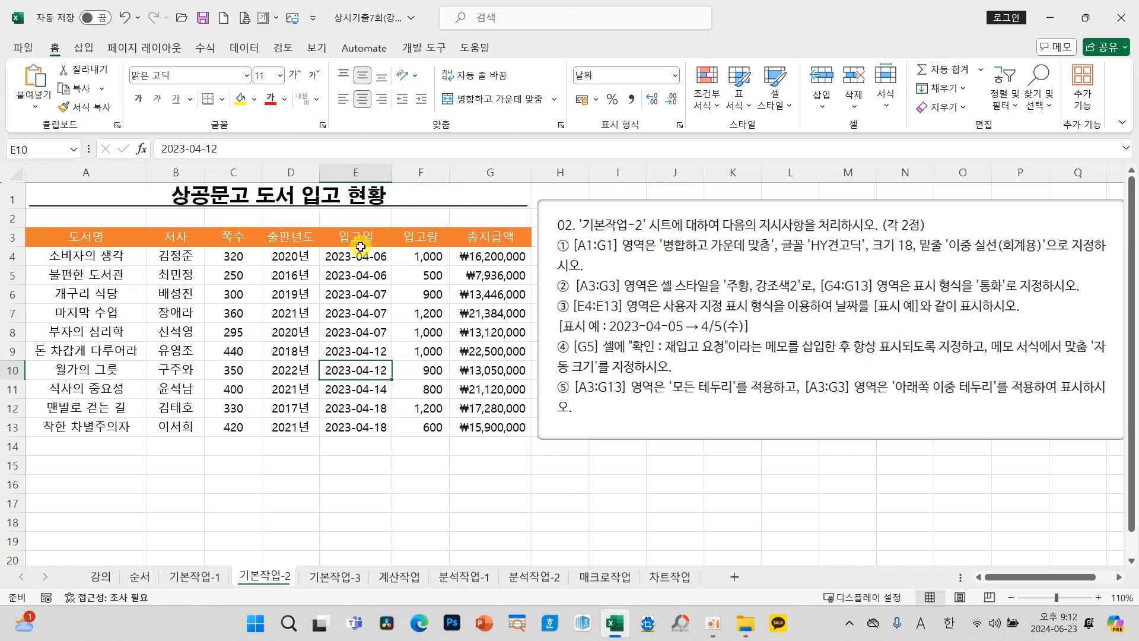
drag(356, 254, 354, 419)
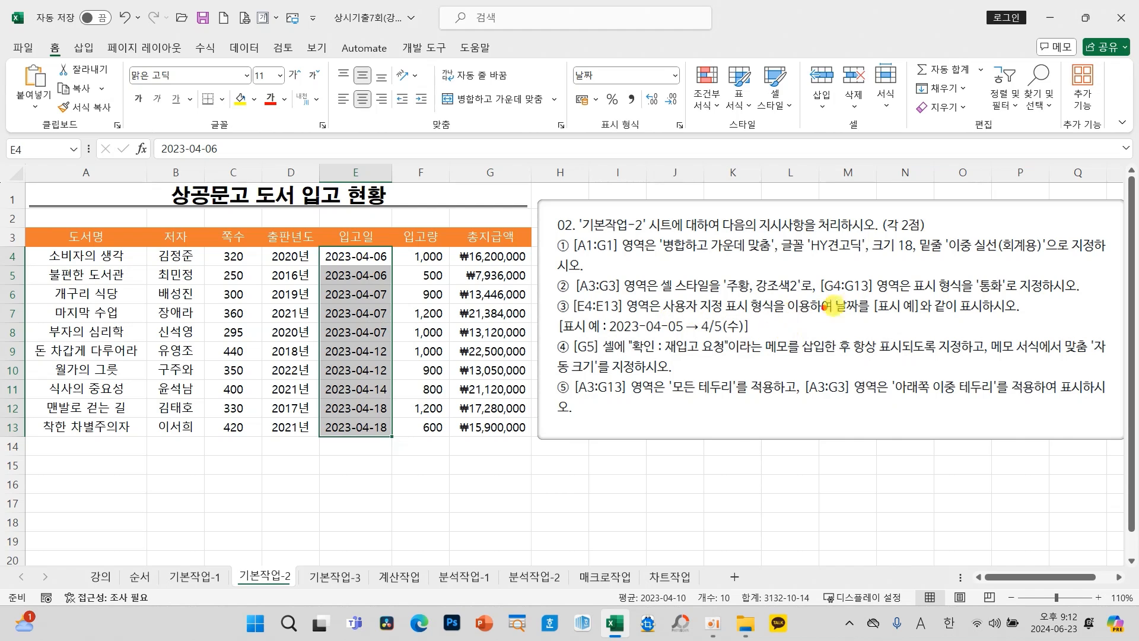
mouse_move(821, 291)
mouse_down()
mouse_move(877, 321)
mouse_move(922, 322)
mouse_up()
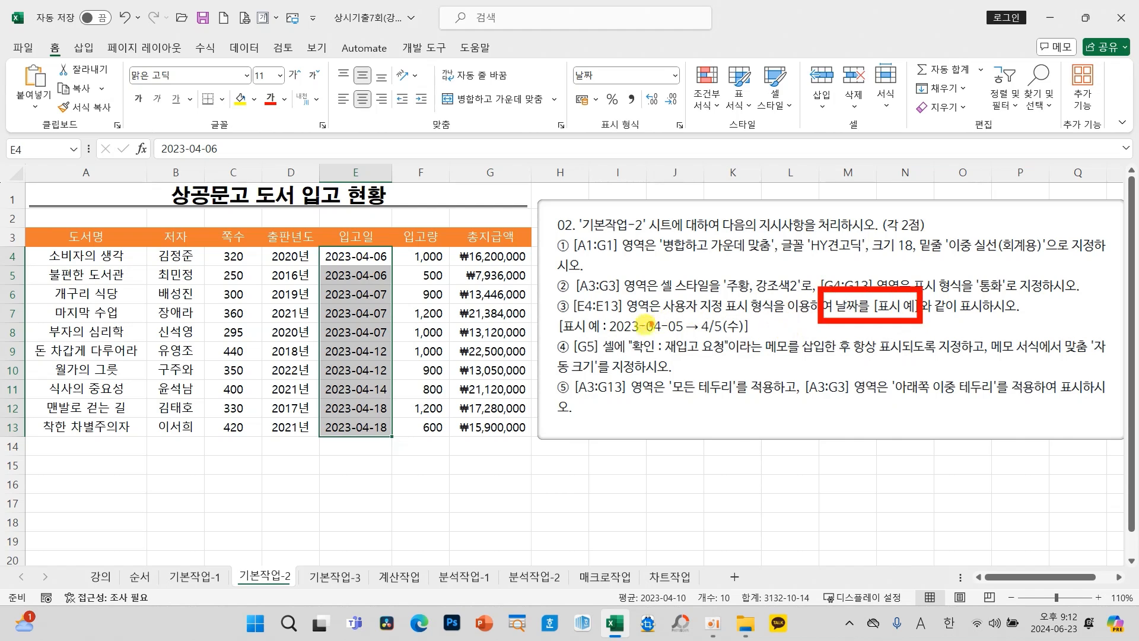
mouse_move(596, 317)
mouse_down()
mouse_move(655, 339)
mouse_move(774, 342)
mouse_up()
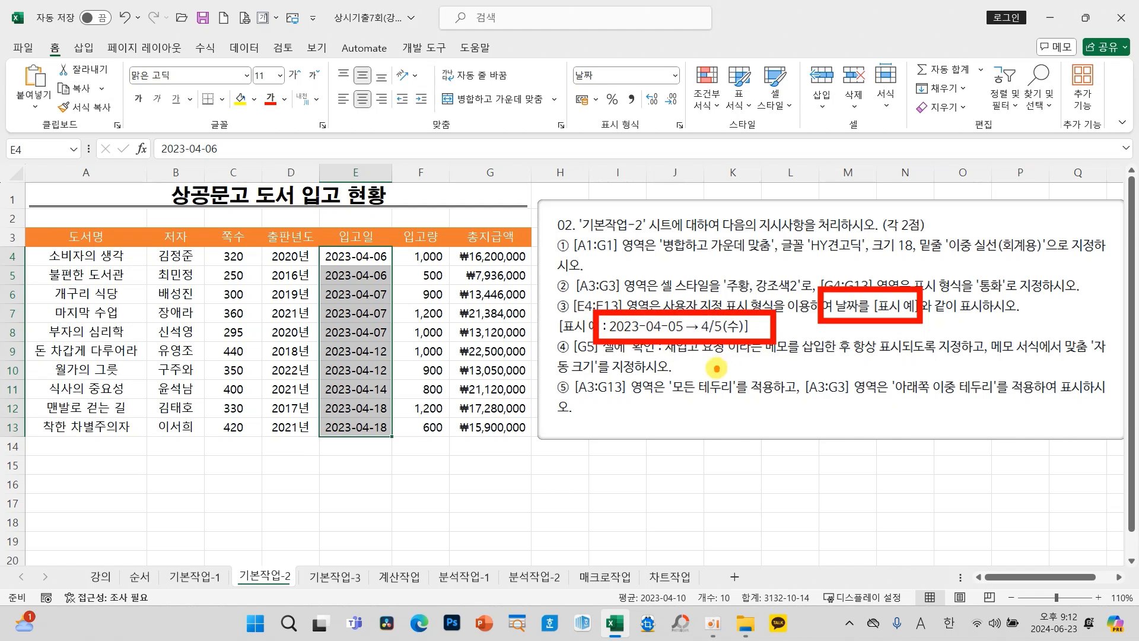
mouse_move(719, 366)
mouse_down()
mouse_move(688, 409)
mouse_move(700, 408)
mouse_move(687, 442)
mouse_up()
drag(764, 363, 695, 472)
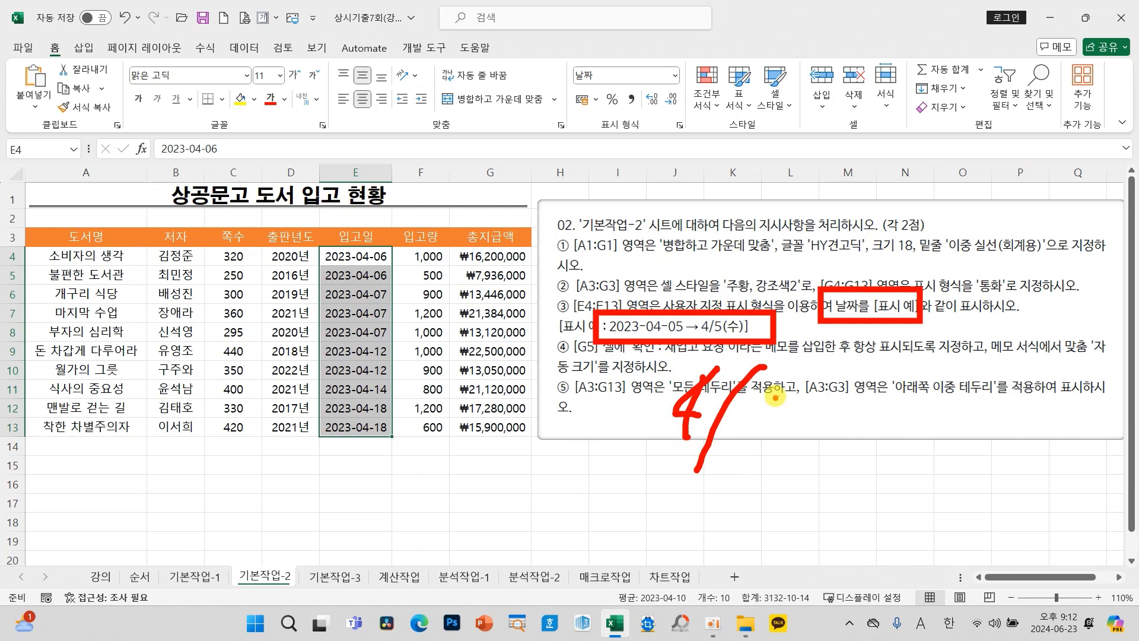
mouse_move(772, 387)
mouse_down()
mouse_move(795, 455)
mouse_move(765, 461)
mouse_move(814, 389)
mouse_move(852, 454)
mouse_up()
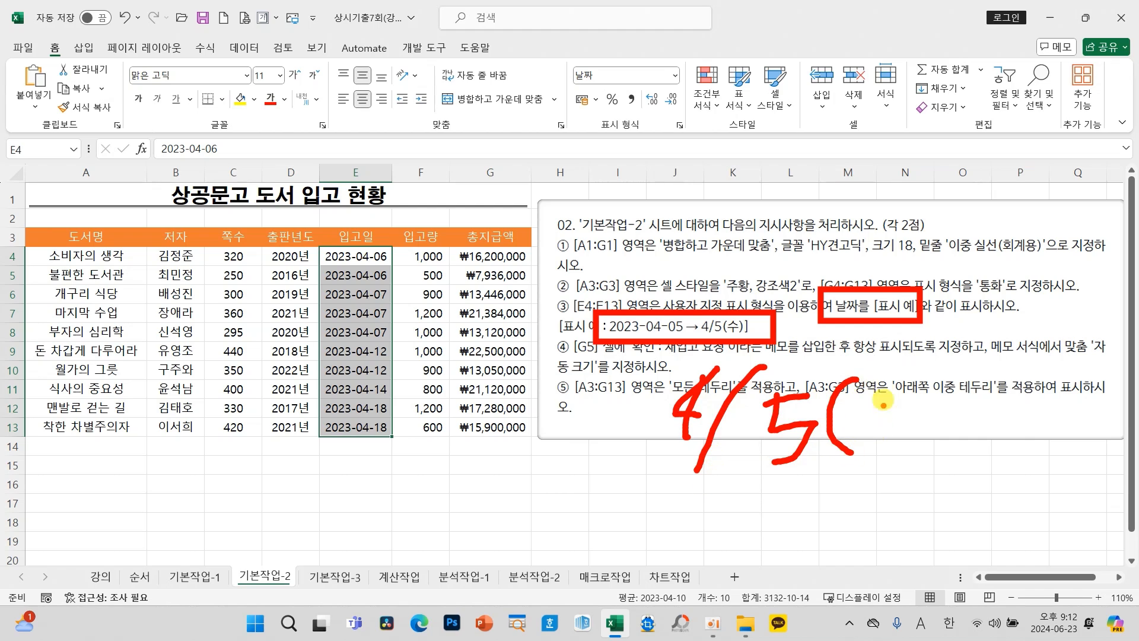
mouse_move(868, 398)
mouse_down()
mouse_move(869, 409)
mouse_move(906, 411)
mouse_up()
drag(861, 443, 923, 420)
drag(915, 423, 910, 464)
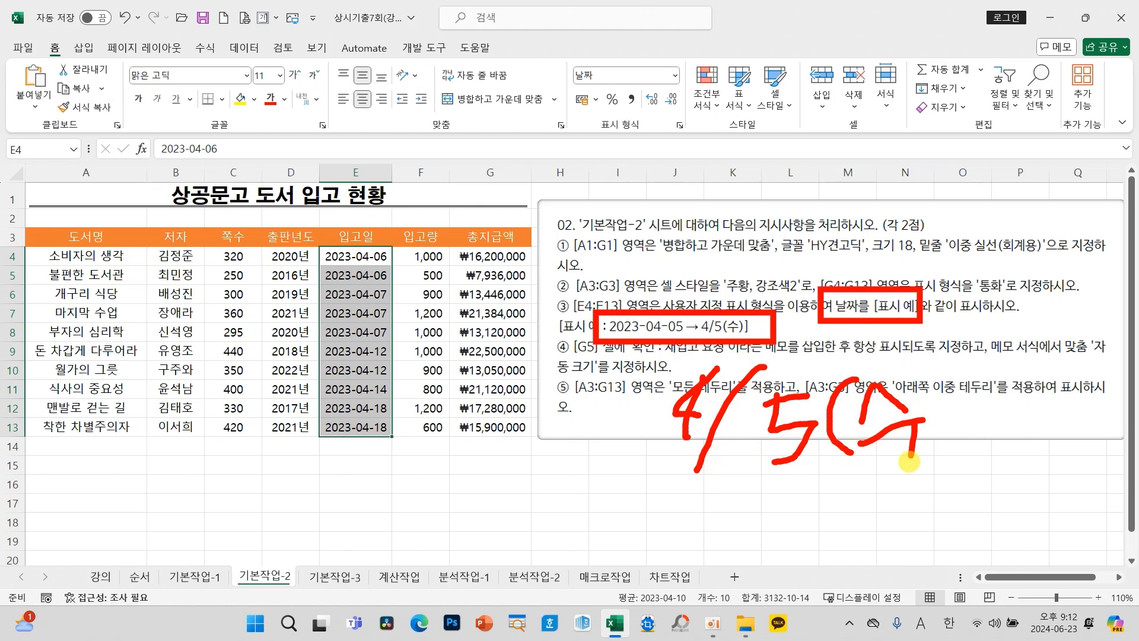
drag(935, 378, 929, 466)
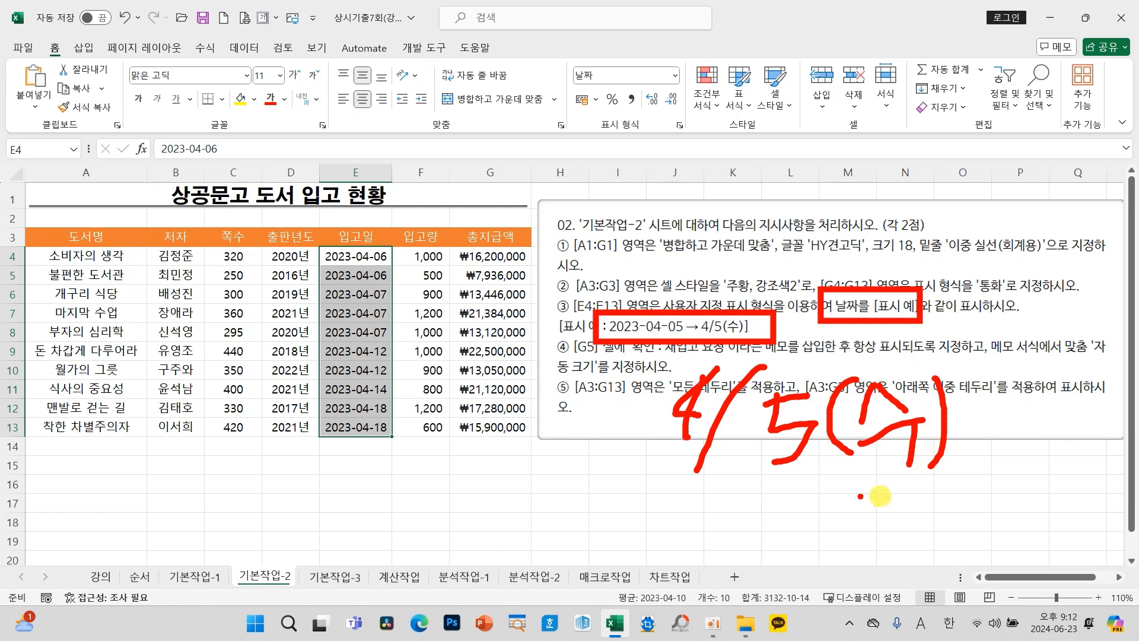
key(Escape)
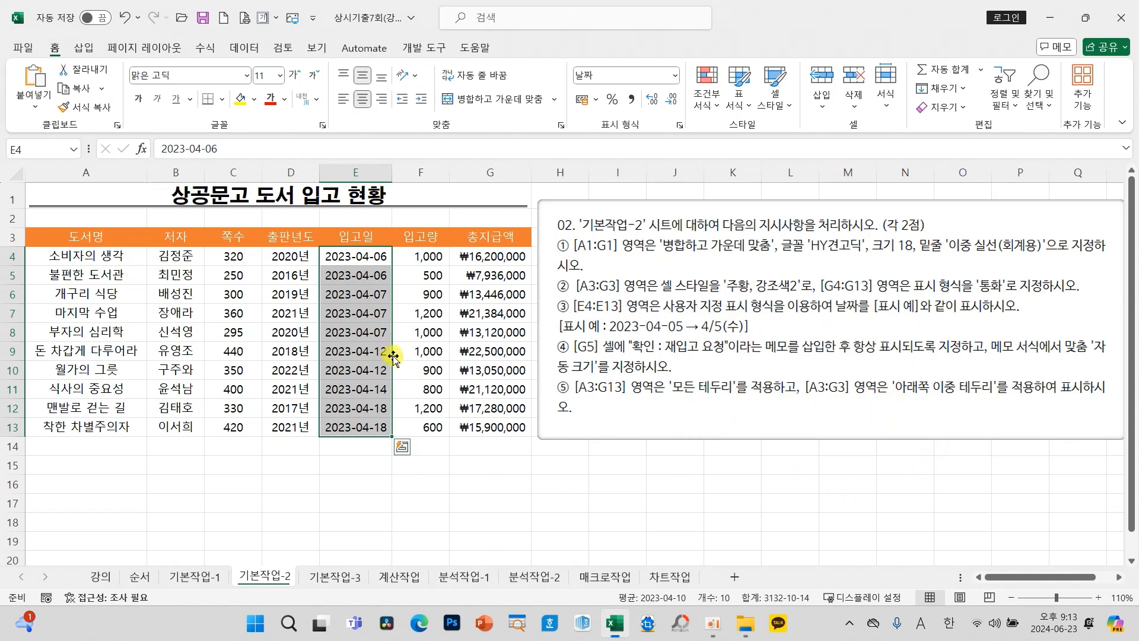
Step: Open the cell formatting for the selected 입고일 dates and choose the 3/14 type in the 날짜 number format category
right_click(362, 313)
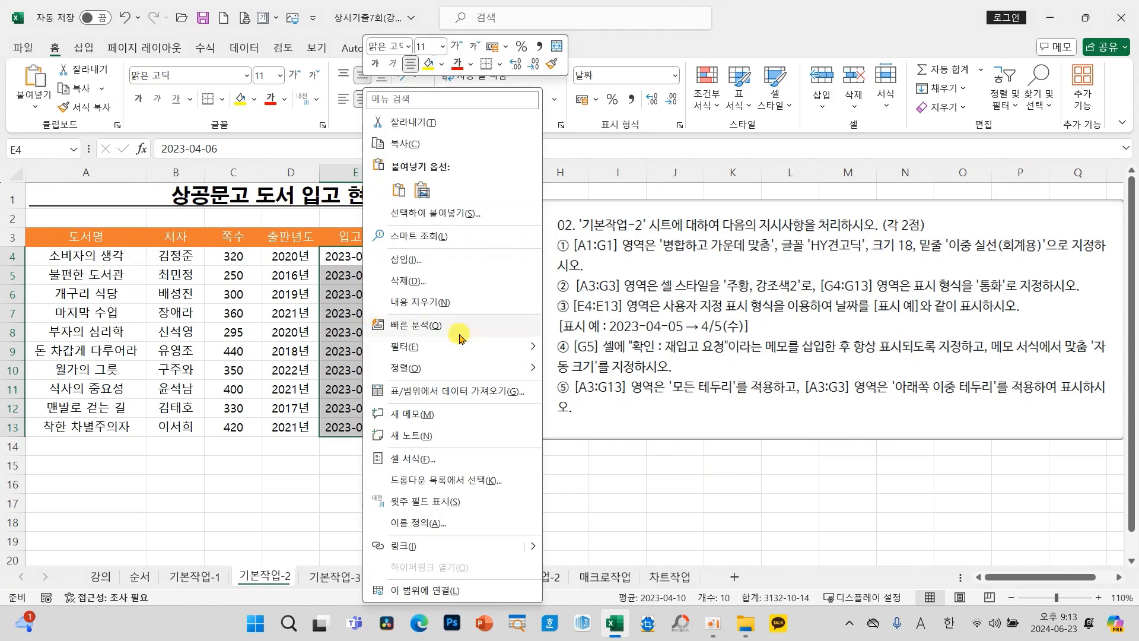
click(433, 458)
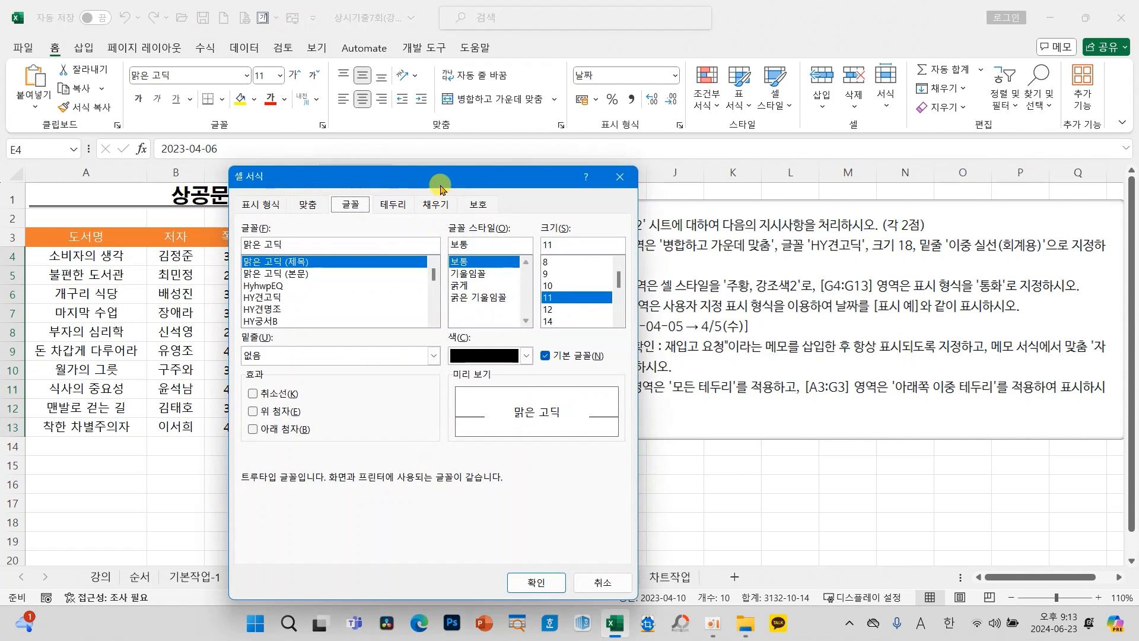
drag(440, 178, 618, 159)
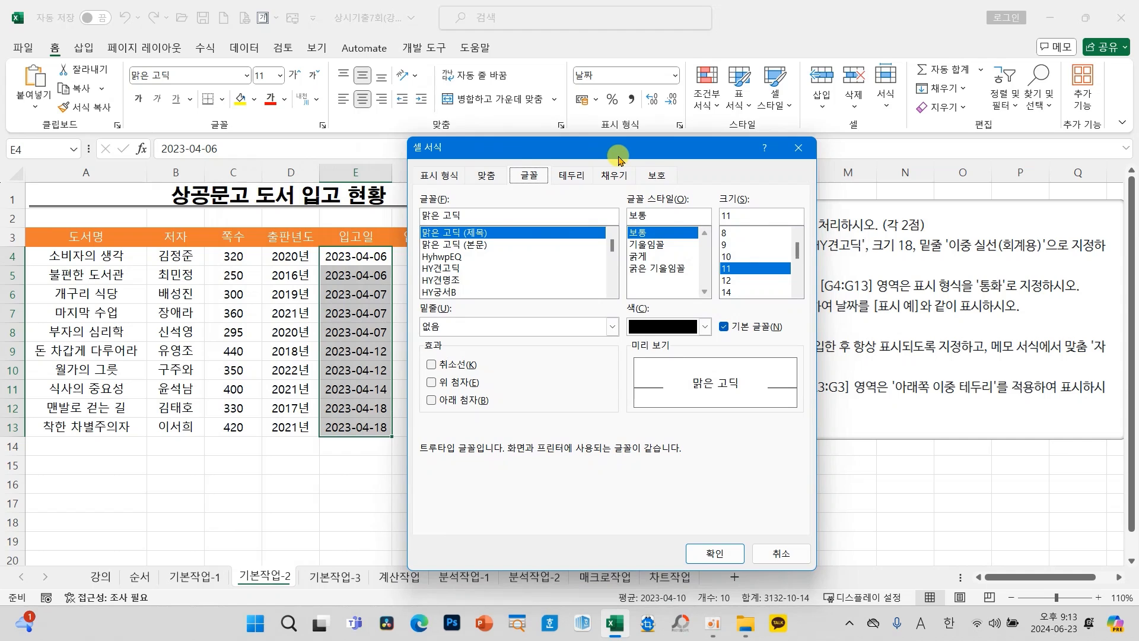
click(452, 177)
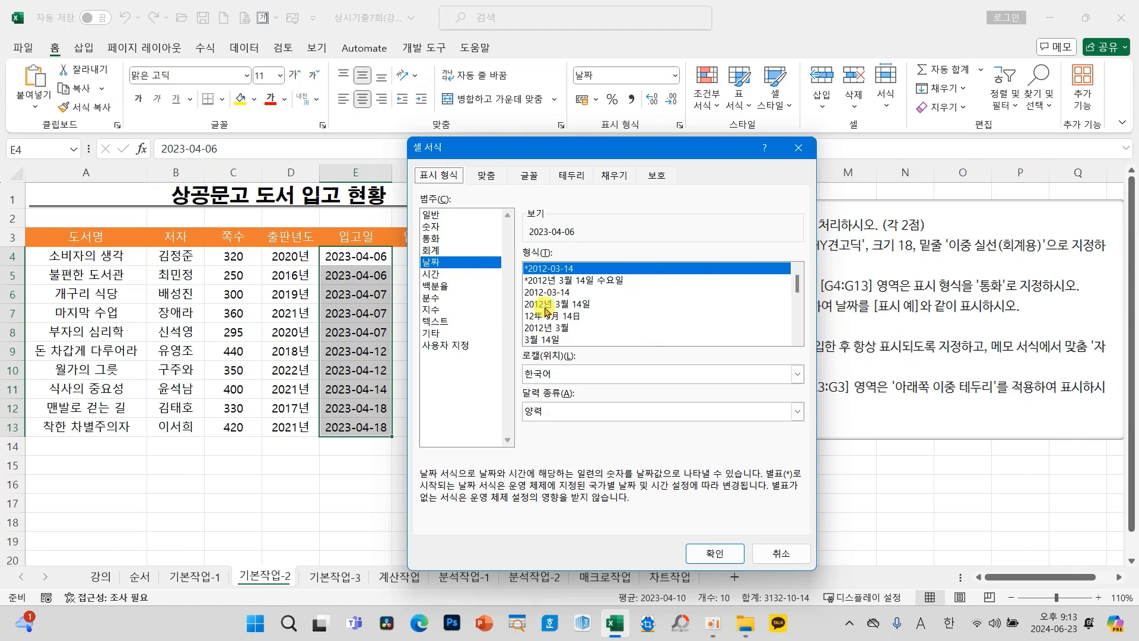
drag(799, 284, 796, 307)
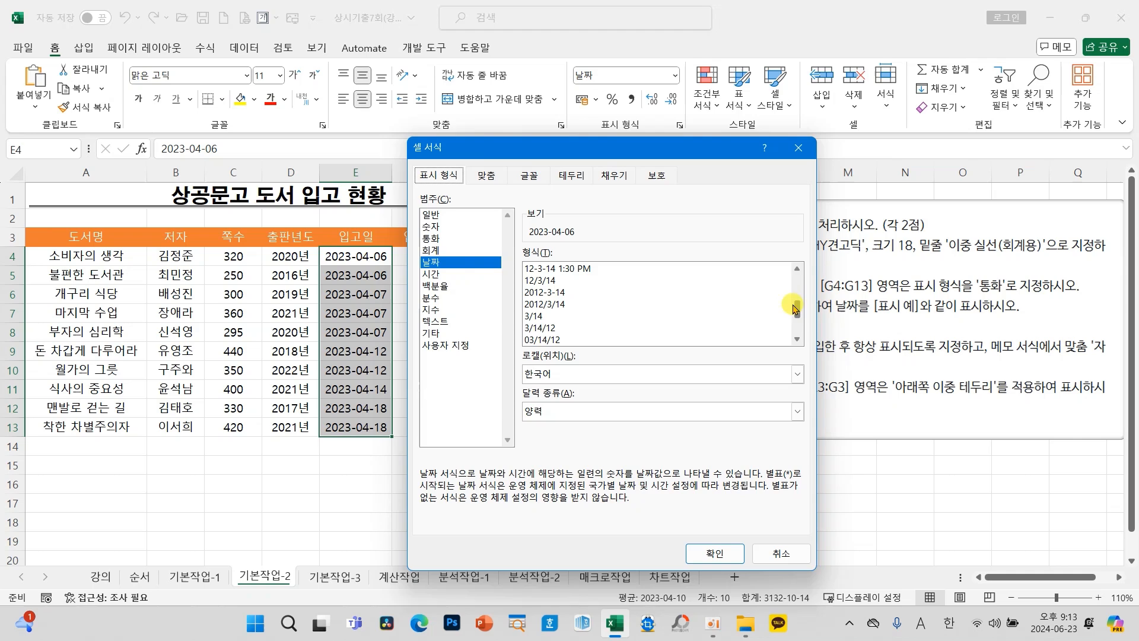
click(536, 318)
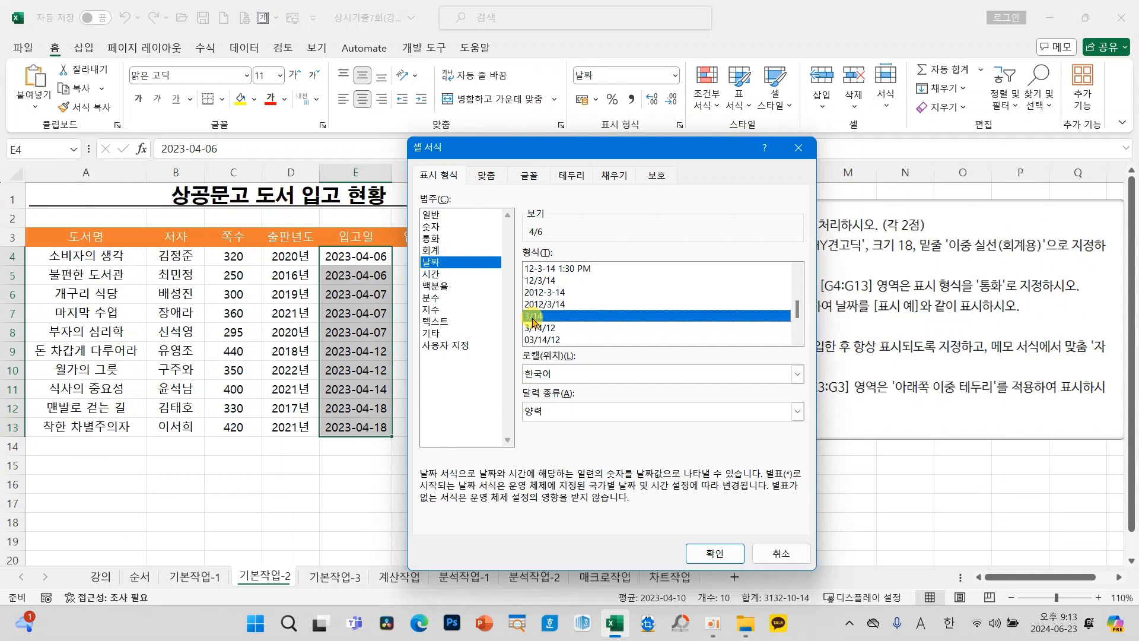
mouse_move(558, 341)
mouse_down()
mouse_move(541, 371)
mouse_move(573, 395)
mouse_move(608, 380)
mouse_up()
drag(672, 307, 577, 461)
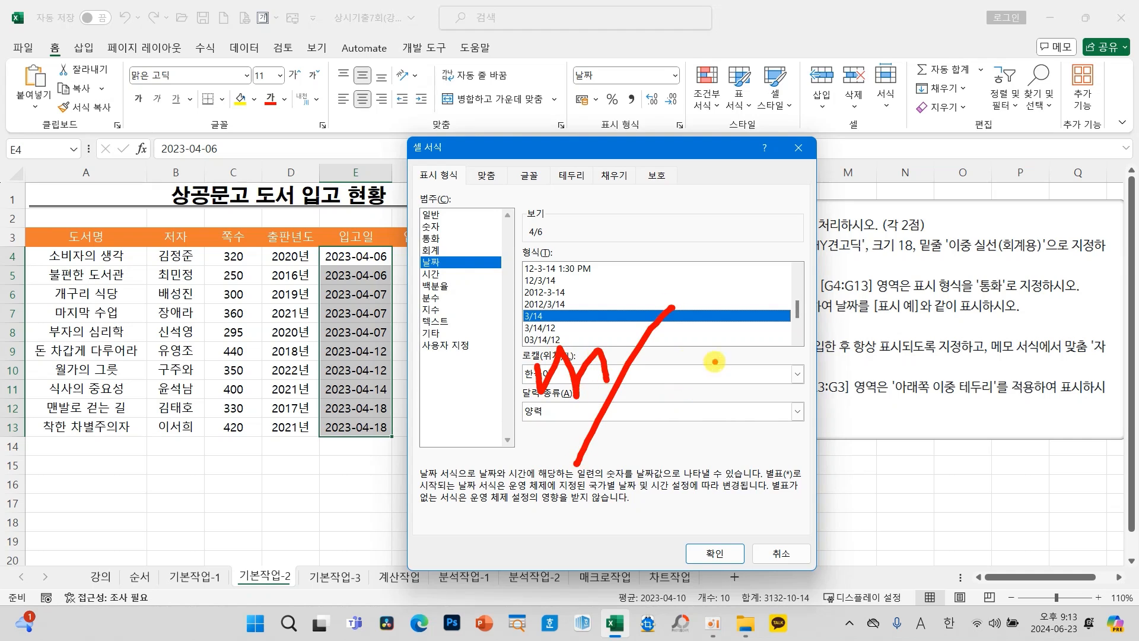
drag(716, 361, 727, 398)
drag(734, 313, 731, 423)
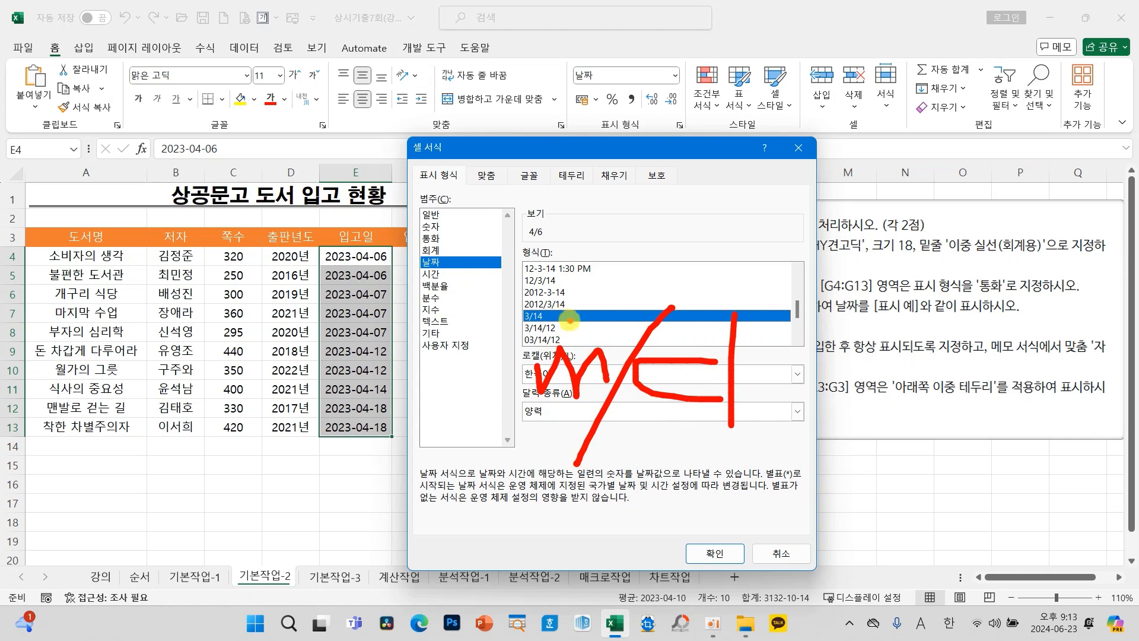
mouse_move(568, 323)
mouse_down()
mouse_move(515, 318)
mouse_move(562, 322)
mouse_up()
key(Escape)
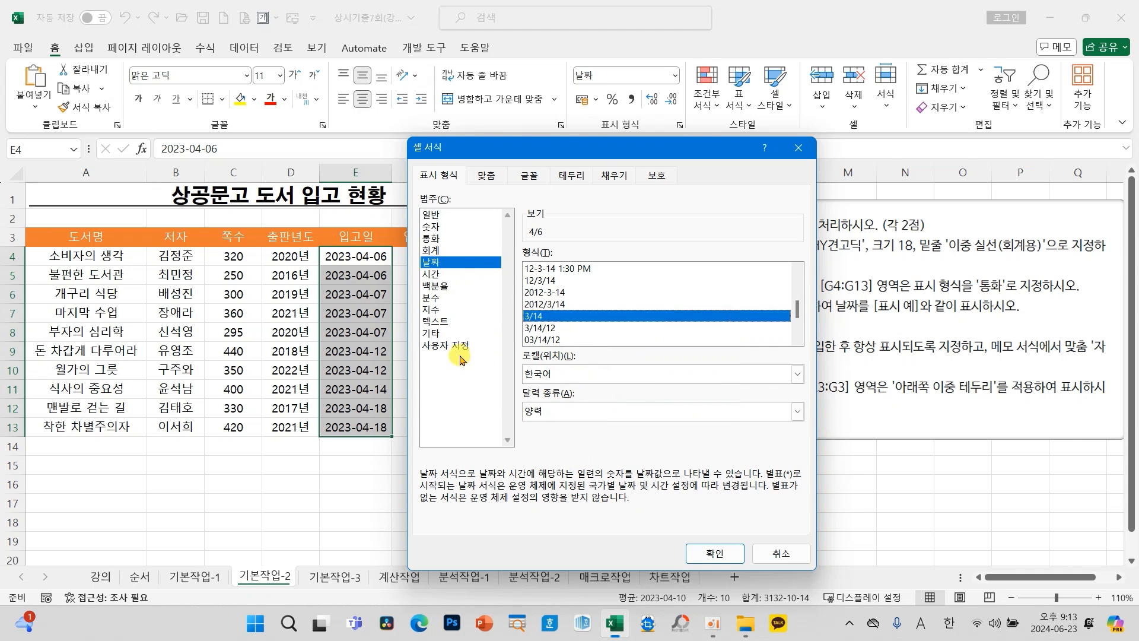
Step: Give the 입고일 dates in E4:E13 the custom number format m"/"d(AAA), based on the chosen 3/14 date type
click(453, 349)
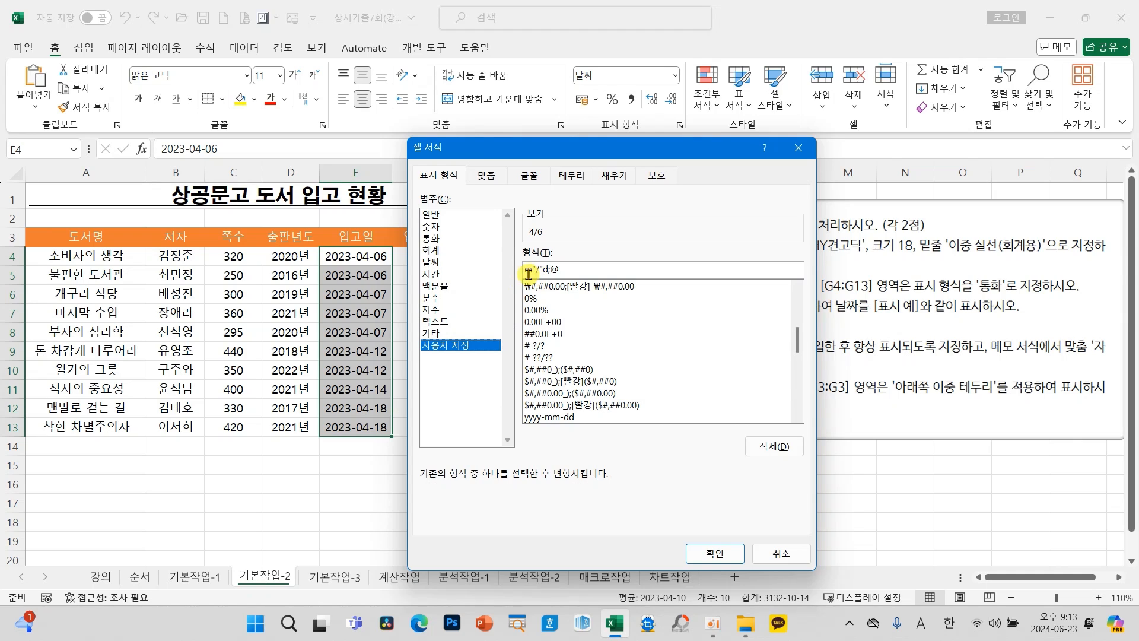
click(565, 270)
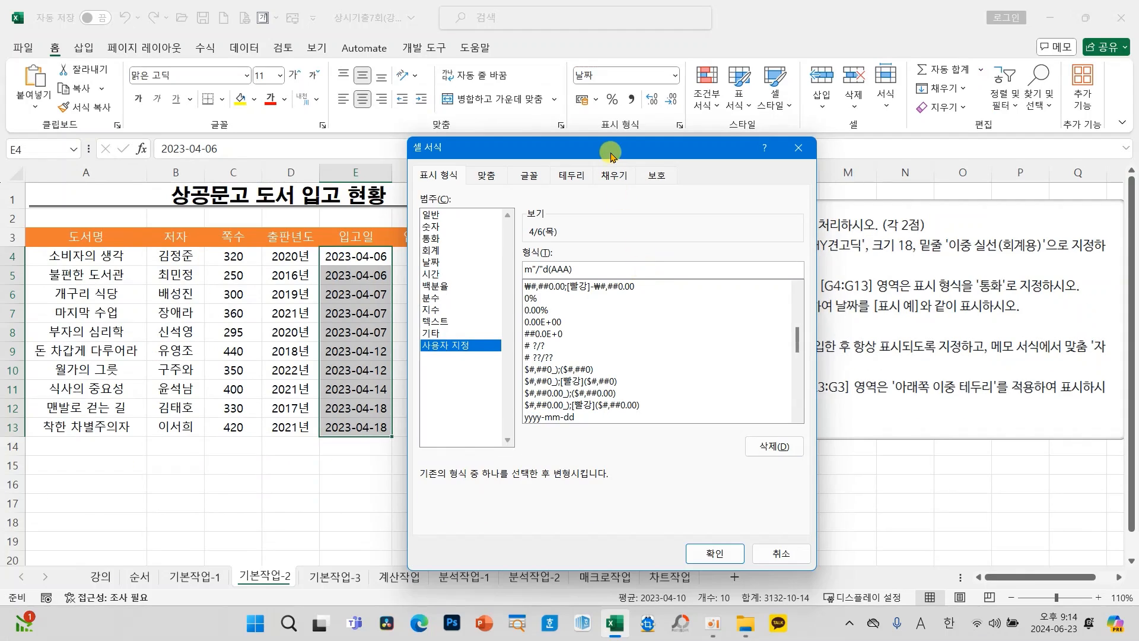
drag(585, 94, 229, 124)
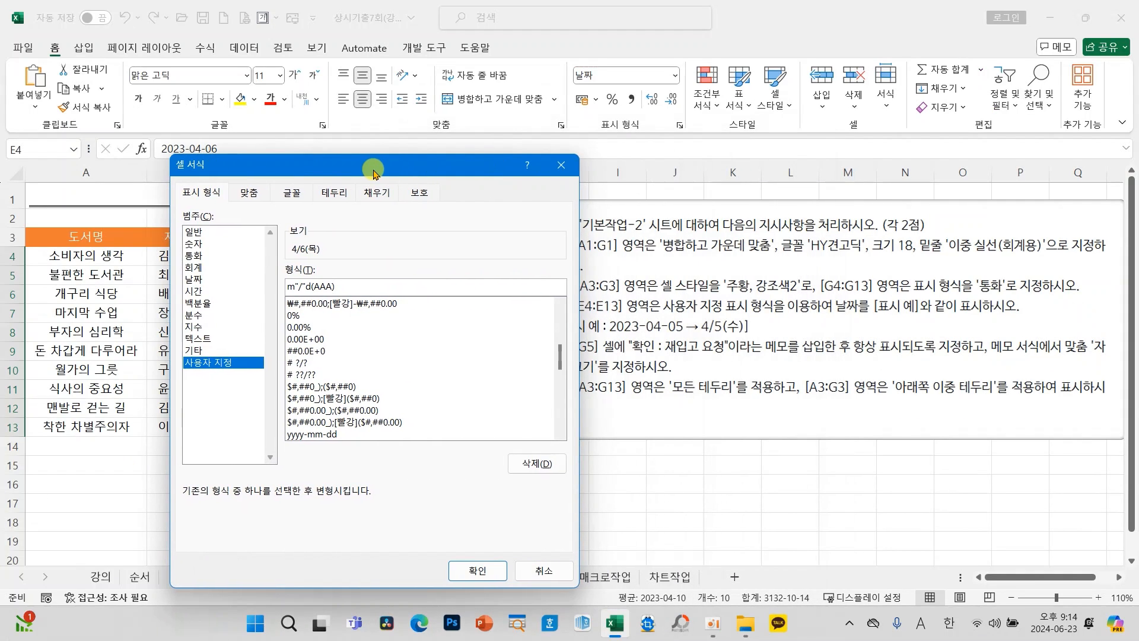
key(ctrl+2)
drag(278, 233, 344, 268)
drag(691, 312, 774, 353)
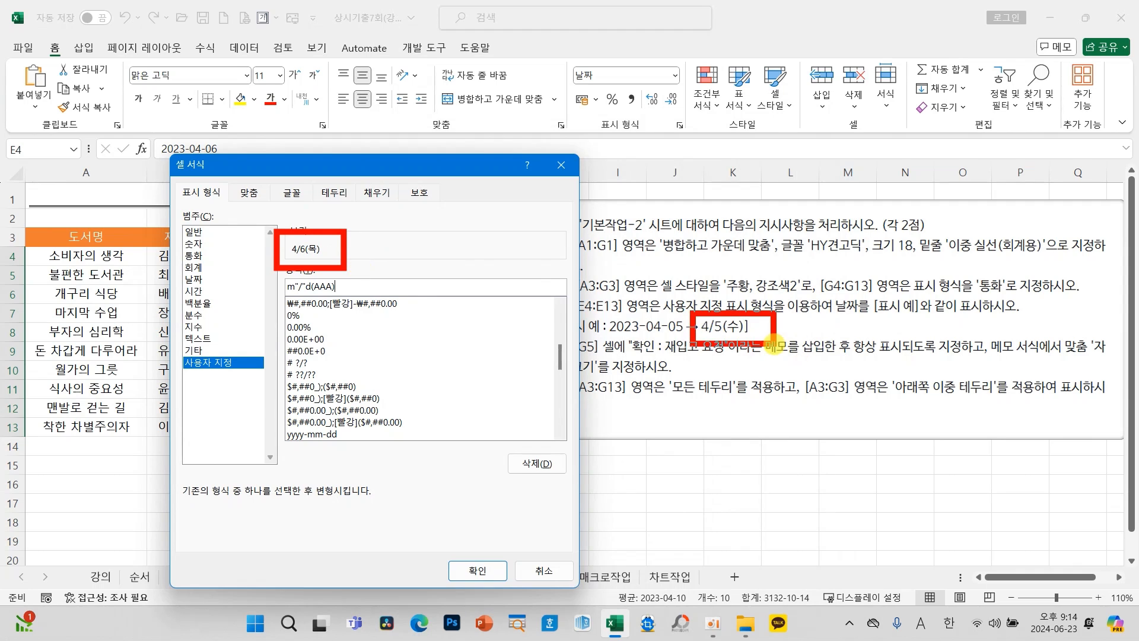
key(Escape)
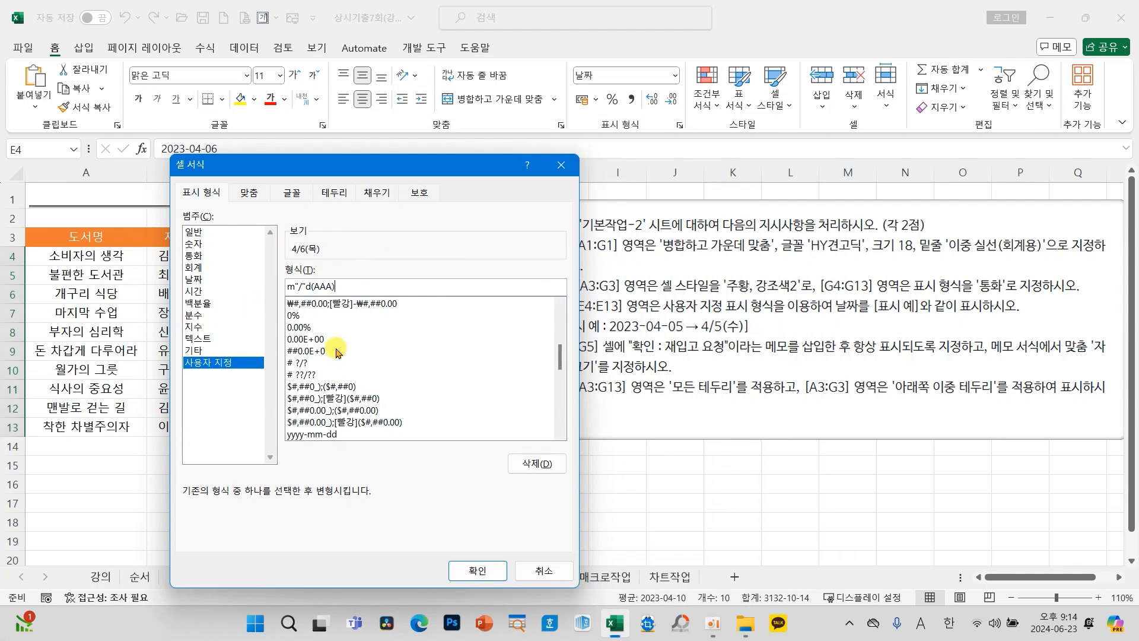
click(463, 570)
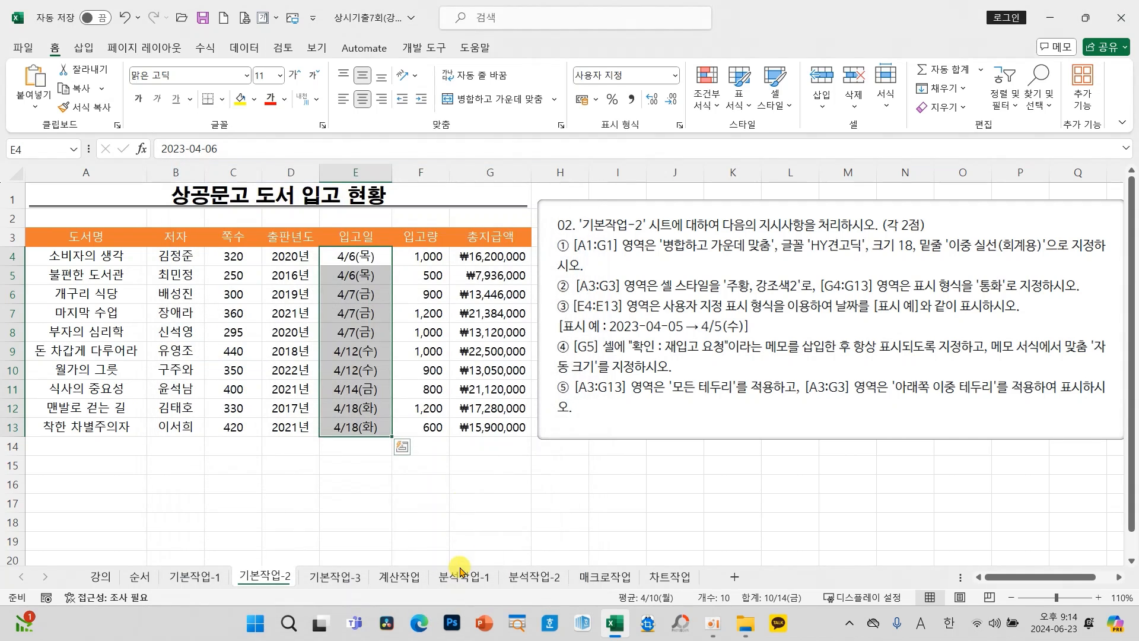
click(376, 351)
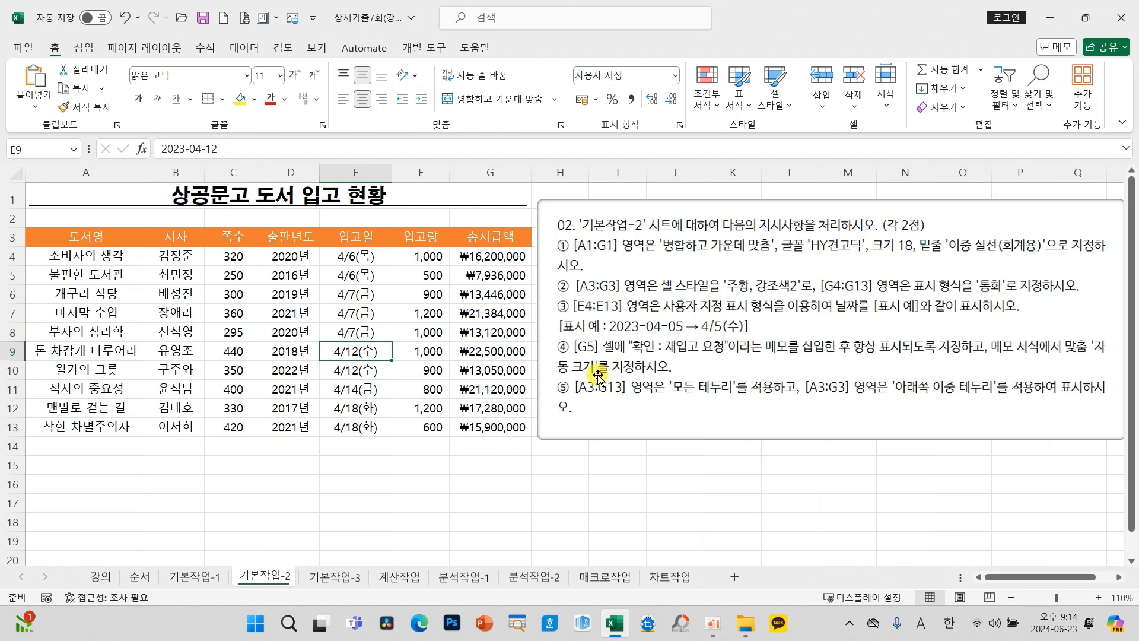
mouse_move(448, 213)
mouse_down()
mouse_move(527, 226)
mouse_move(469, 329)
mouse_up()
drag(538, 238, 567, 246)
drag(578, 232, 513, 323)
drag(564, 270, 629, 291)
drag(644, 247, 587, 388)
drag(661, 266, 709, 298)
drag(736, 245, 665, 408)
drag(858, 256, 889, 276)
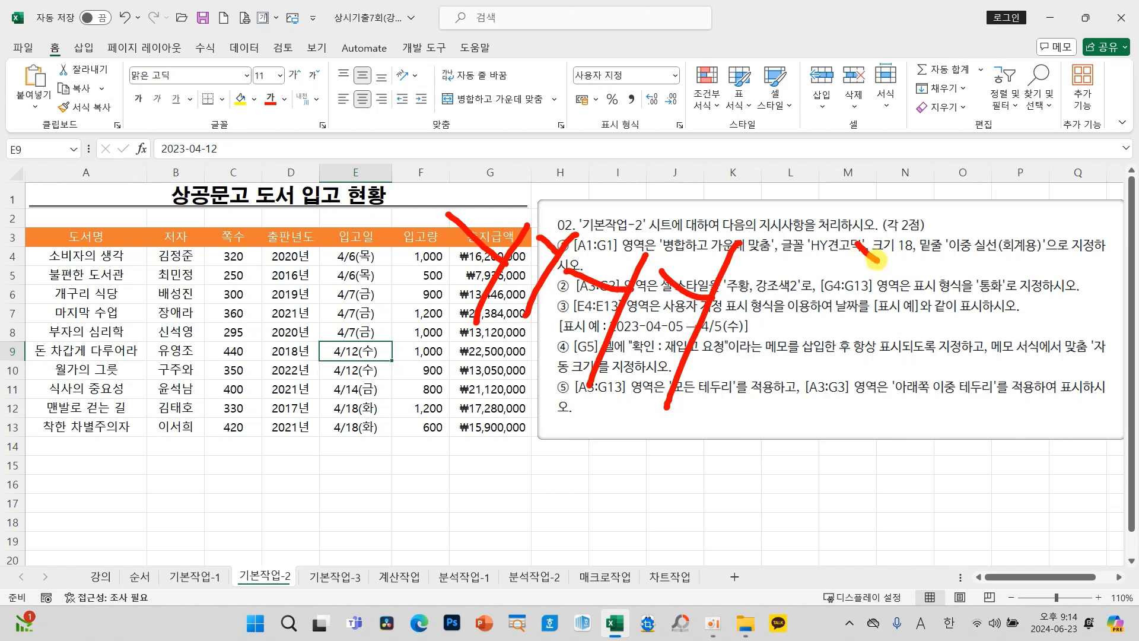
mouse_move(905, 229)
mouse_down()
mouse_move(867, 317)
mouse_move(927, 249)
mouse_up()
drag(962, 207, 926, 308)
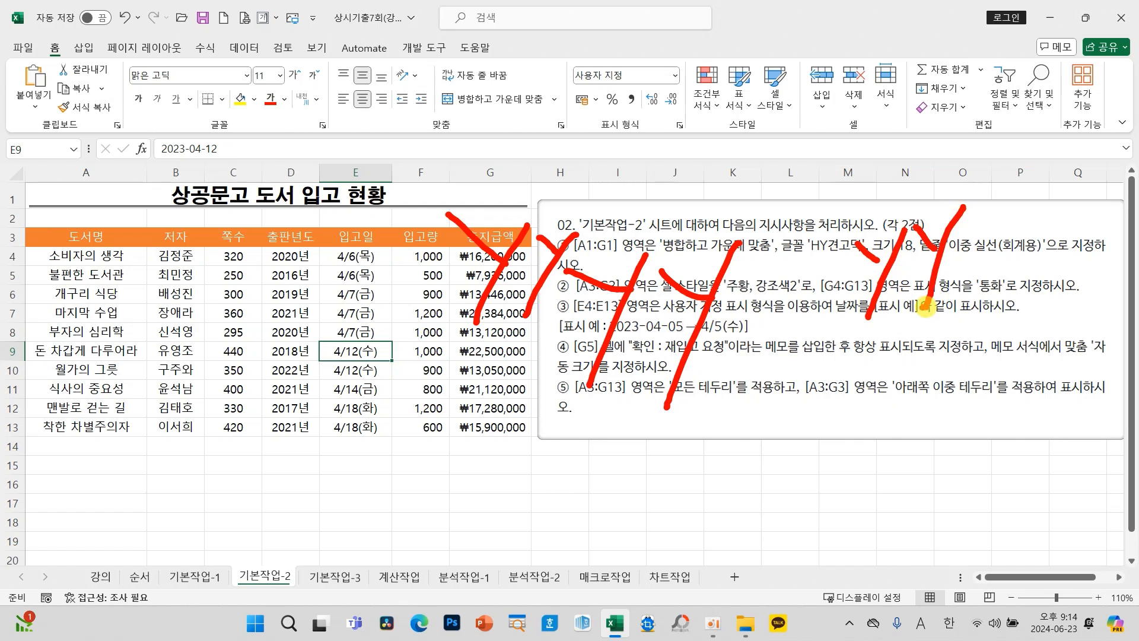
drag(115, 431, 164, 415)
mouse_move(281, 453)
mouse_down()
mouse_move(288, 416)
mouse_move(314, 409)
mouse_move(324, 439)
mouse_move(378, 406)
mouse_move(421, 438)
mouse_up()
mouse_move(543, 449)
mouse_down()
mouse_move(549, 407)
mouse_move(593, 450)
mouse_up()
mouse_move(617, 409)
mouse_down()
mouse_move(652, 484)
mouse_move(668, 451)
mouse_move(843, 409)
mouse_move(890, 406)
mouse_move(890, 438)
mouse_move(949, 416)
mouse_move(957, 427)
mouse_up()
mouse_move(1001, 420)
mouse_down()
mouse_move(1007, 380)
mouse_move(1033, 379)
mouse_move(1042, 427)
mouse_up()
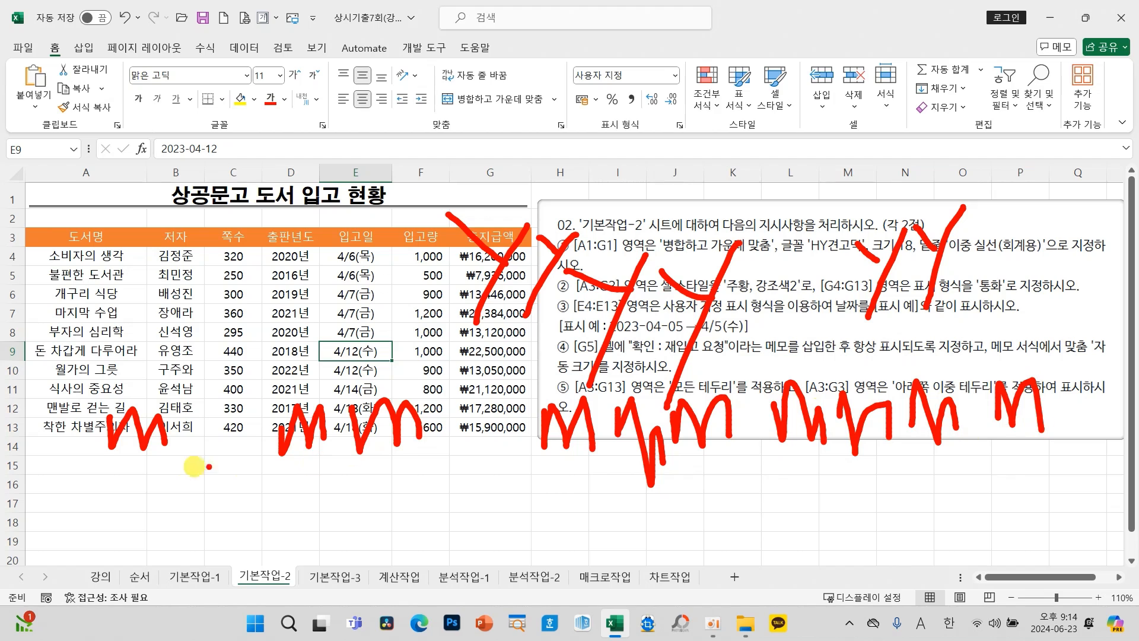
mouse_move(181, 454)
mouse_down()
mouse_move(141, 469)
mouse_move(129, 521)
mouse_move(234, 524)
mouse_move(198, 568)
mouse_up()
drag(301, 500, 308, 510)
mouse_move(371, 492)
mouse_down()
mouse_move(401, 527)
mouse_move(373, 567)
mouse_up()
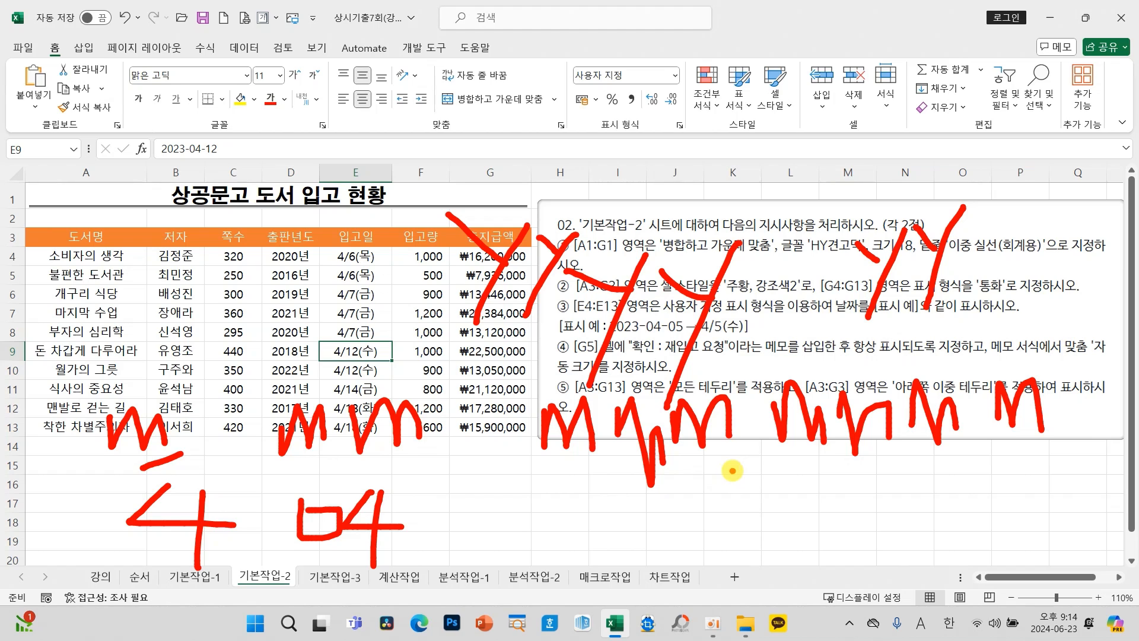
drag(733, 470, 538, 477)
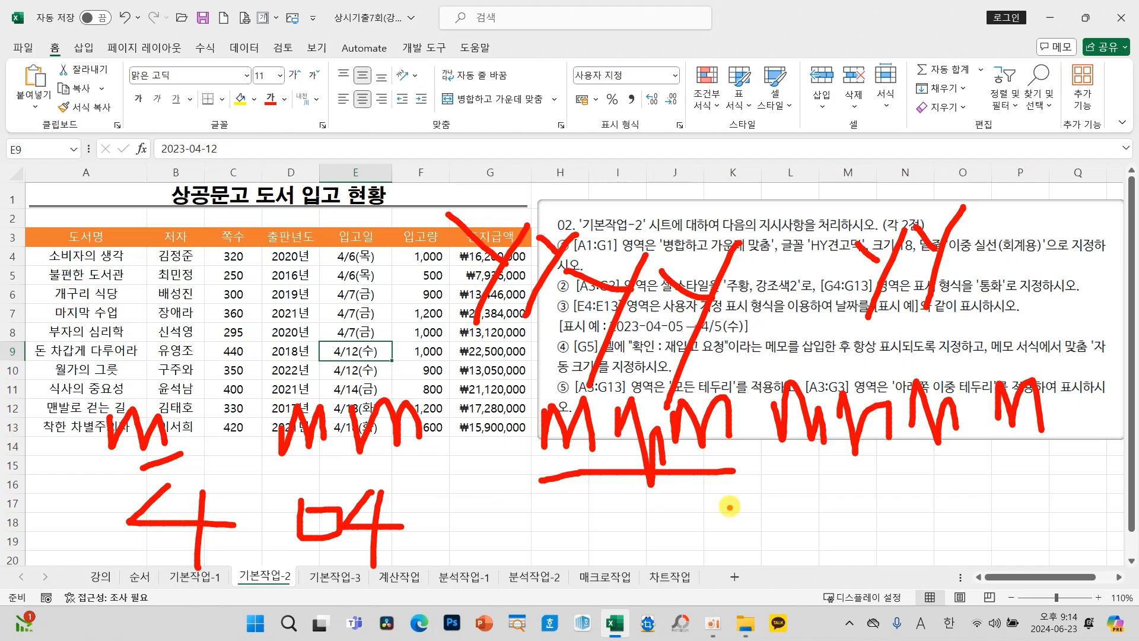
drag(770, 472, 1055, 471)
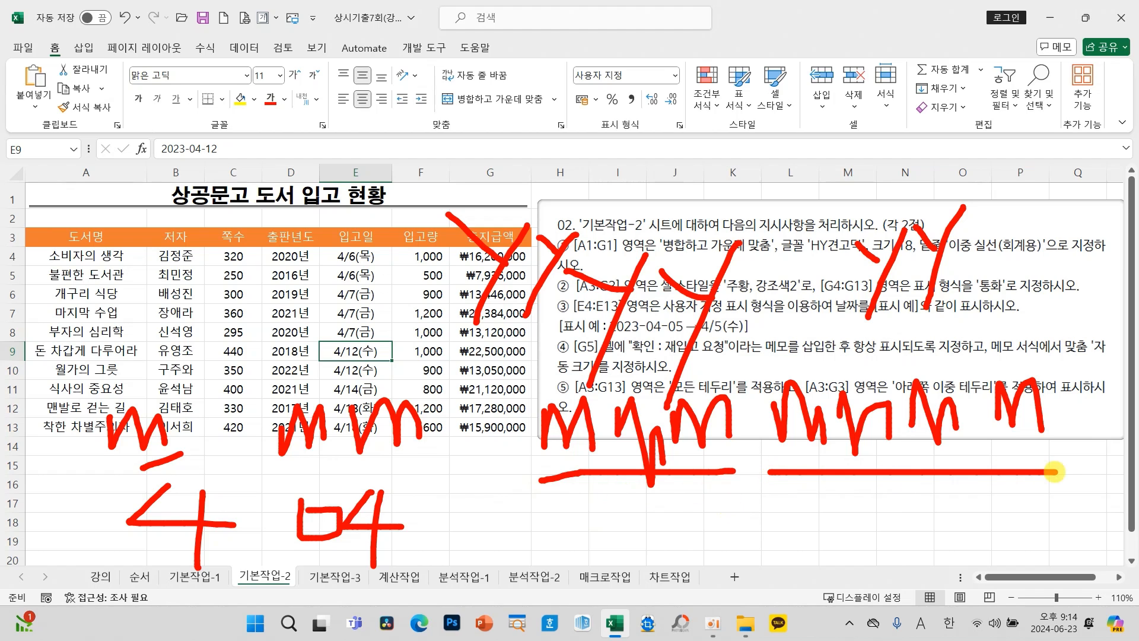
drag(170, 363, 166, 383)
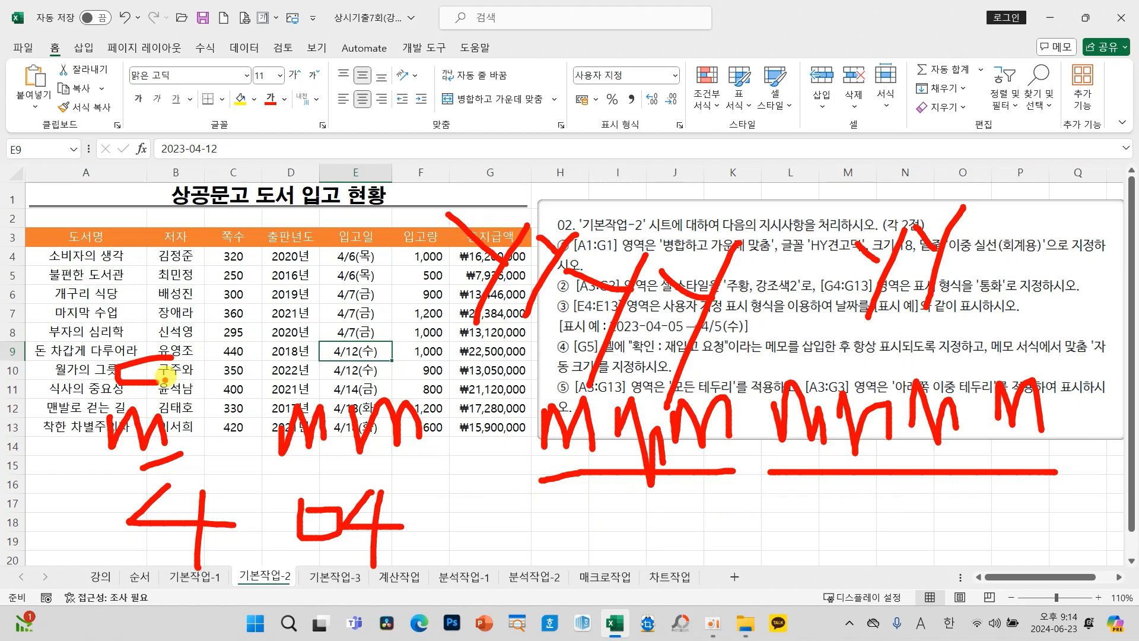
drag(176, 325, 174, 395)
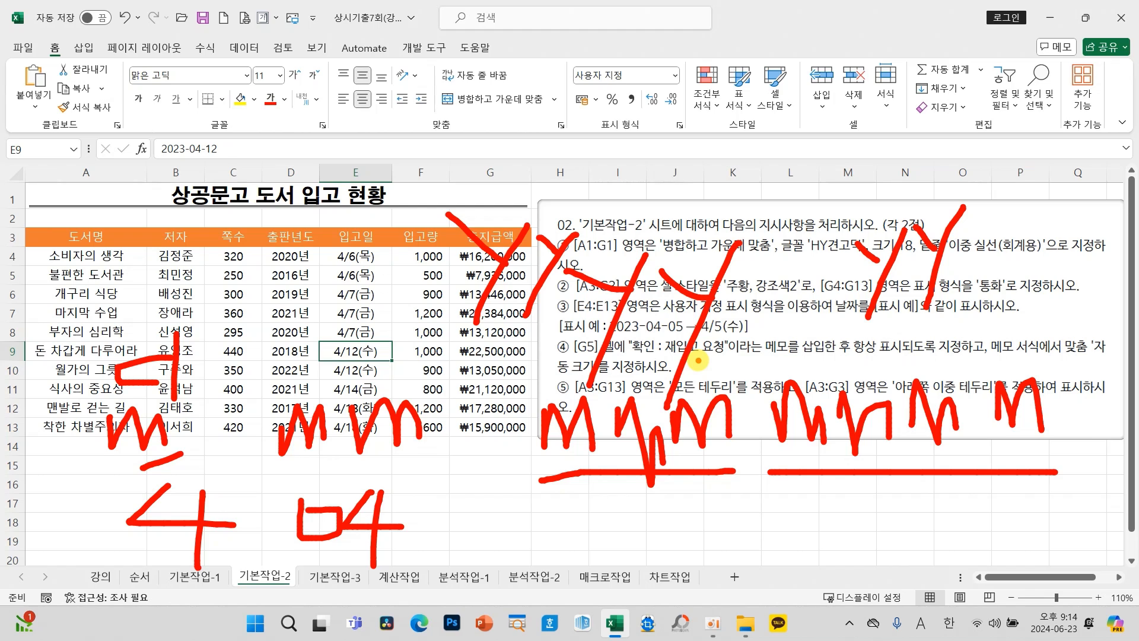
key(Escape)
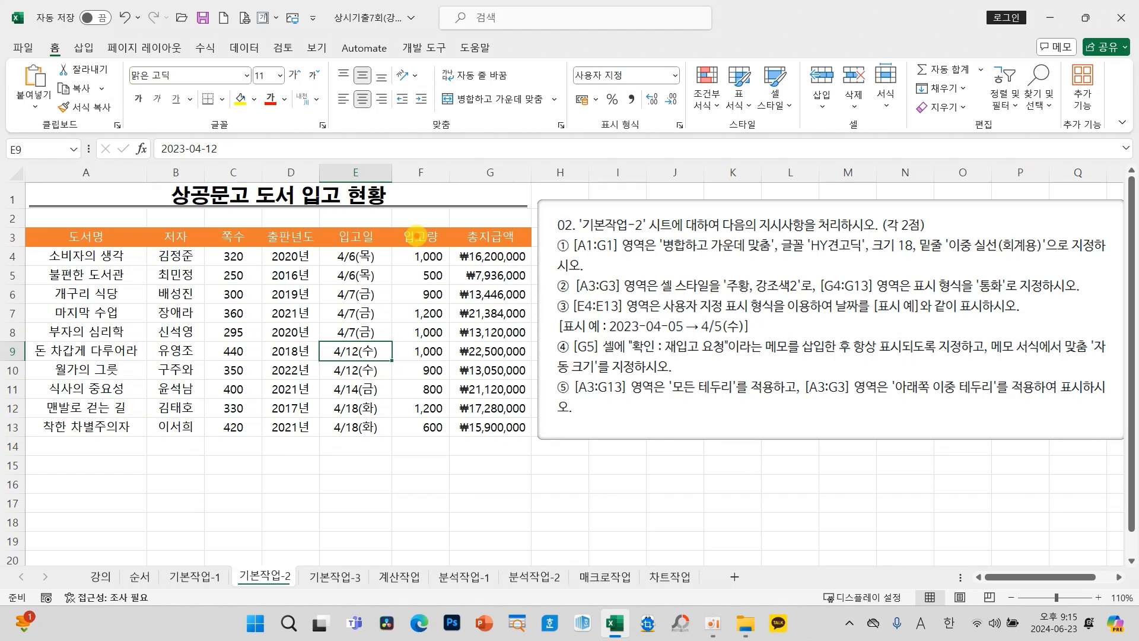
mouse_move(418, 236)
mouse_down()
mouse_move(456, 261)
mouse_move(531, 240)
mouse_move(563, 306)
mouse_move(587, 239)
mouse_move(641, 297)
mouse_up()
mouse_move(474, 363)
mouse_down()
mouse_move(463, 369)
mouse_move(483, 400)
mouse_move(534, 409)
mouse_move(617, 374)
mouse_move(611, 403)
mouse_move(642, 398)
mouse_up()
drag(726, 356, 666, 400)
drag(723, 359, 754, 404)
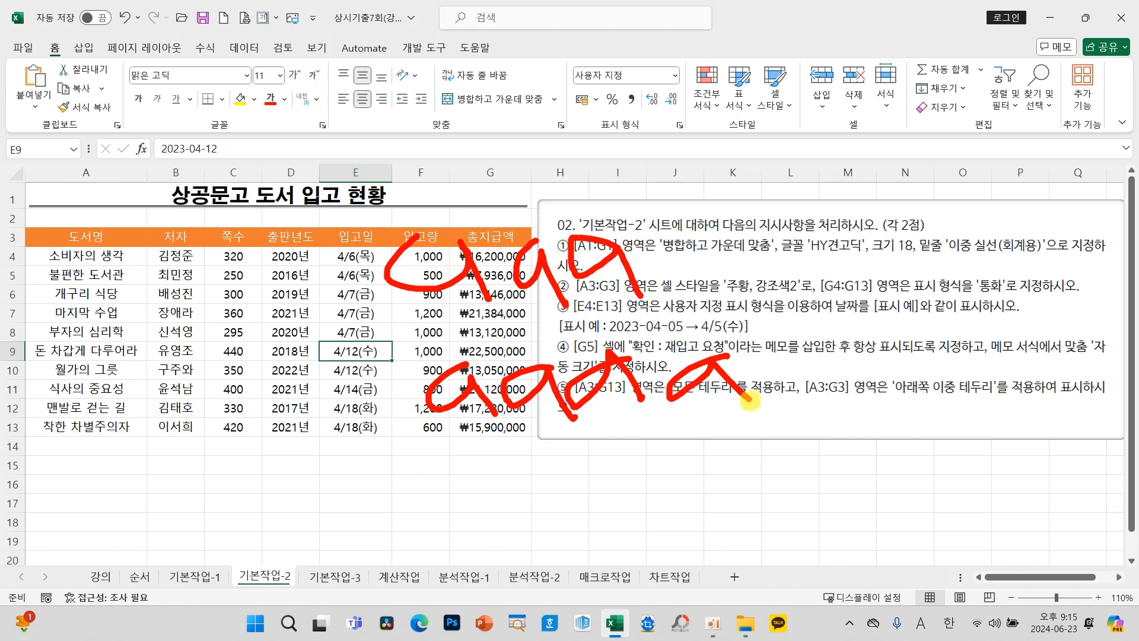
key(Escape)
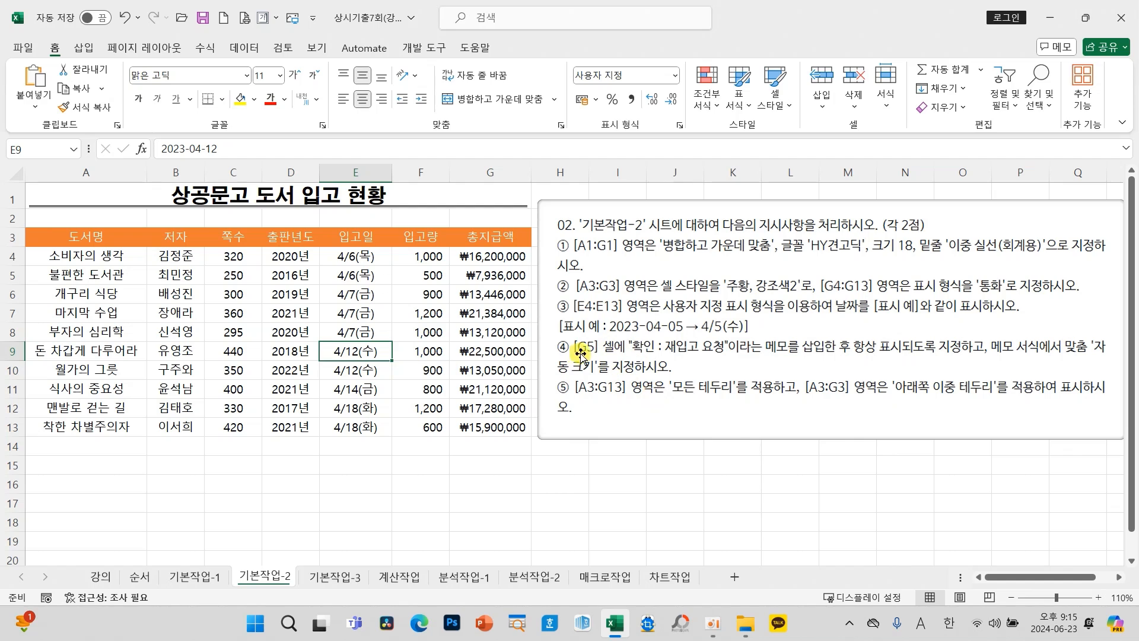
Step: Insert a note on cell G5 containing only the text "확인:재입고 요청"
click(491, 272)
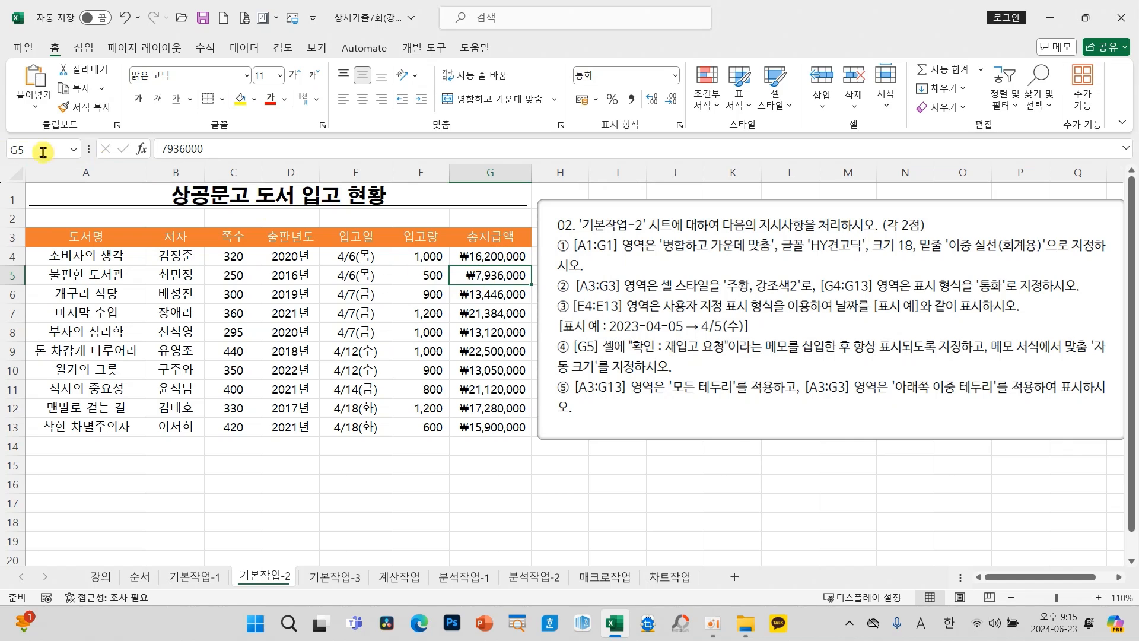
right_click(480, 279)
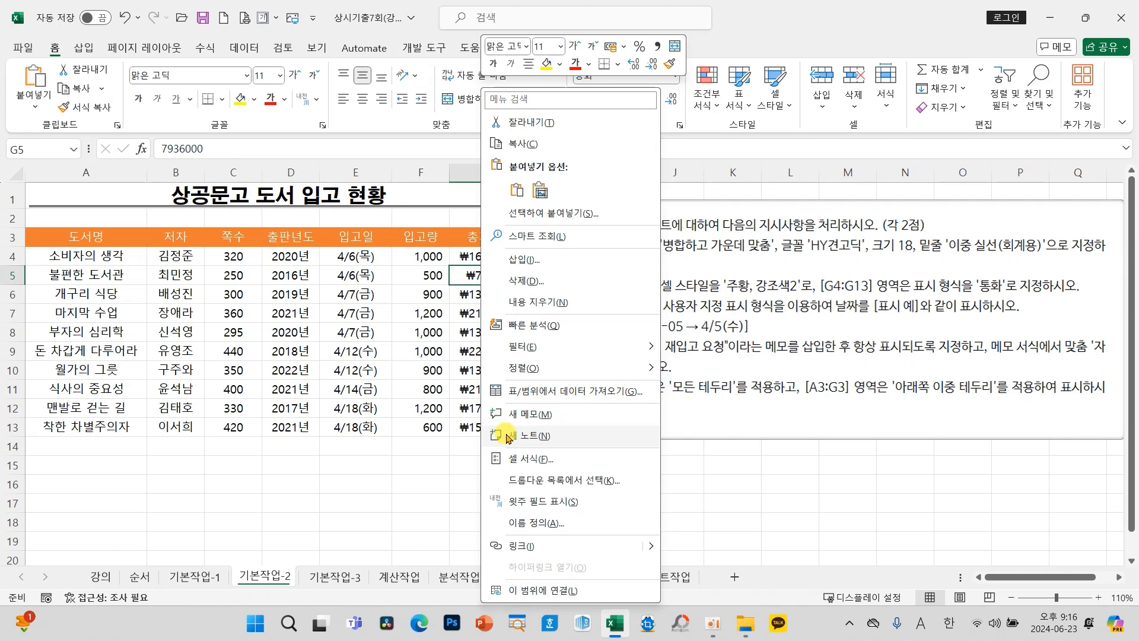
click(518, 437)
key(BackSpace)
key(BackSpace)
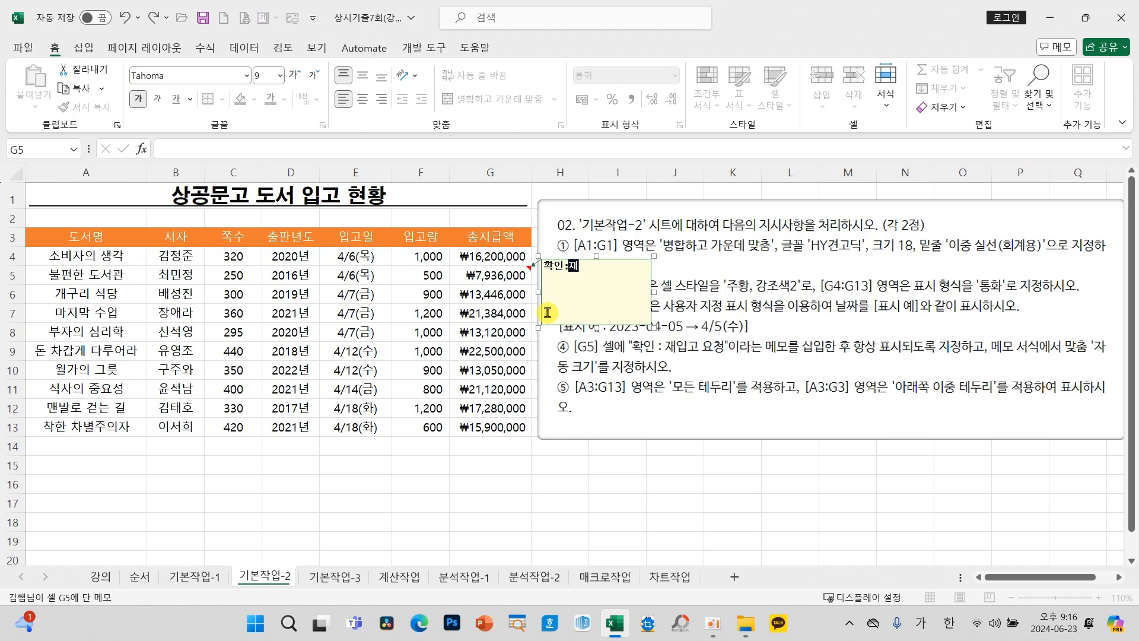
text(입고 요청)
click(462, 335)
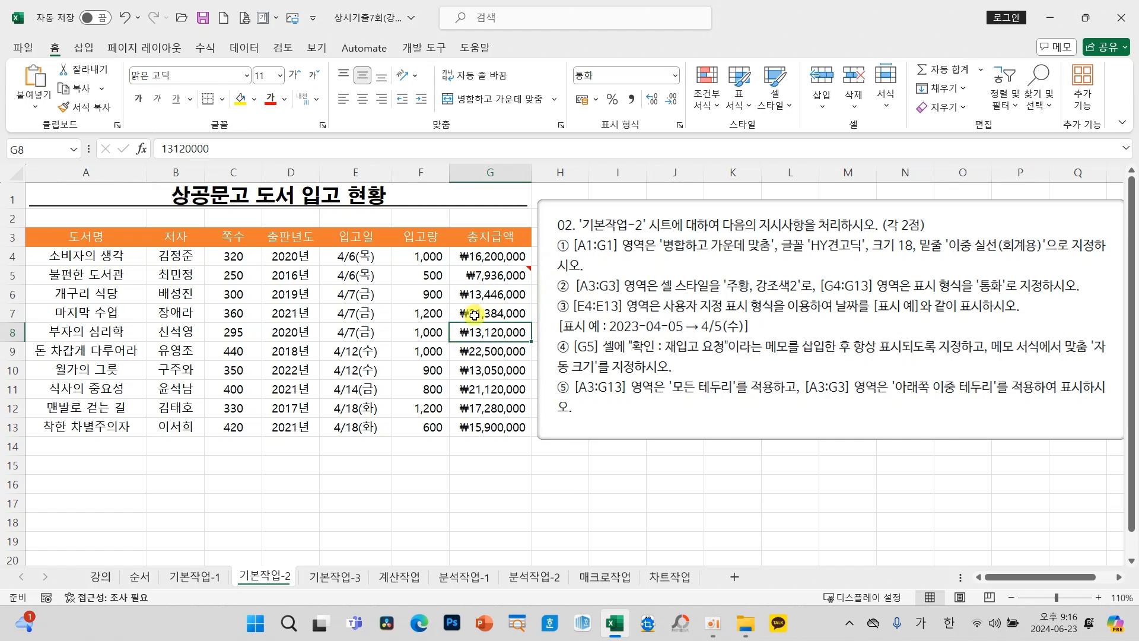
mouse_move(540, 270)
mouse_down()
mouse_move(534, 253)
mouse_move(507, 279)
mouse_move(549, 274)
mouse_move(540, 260)
mouse_up()
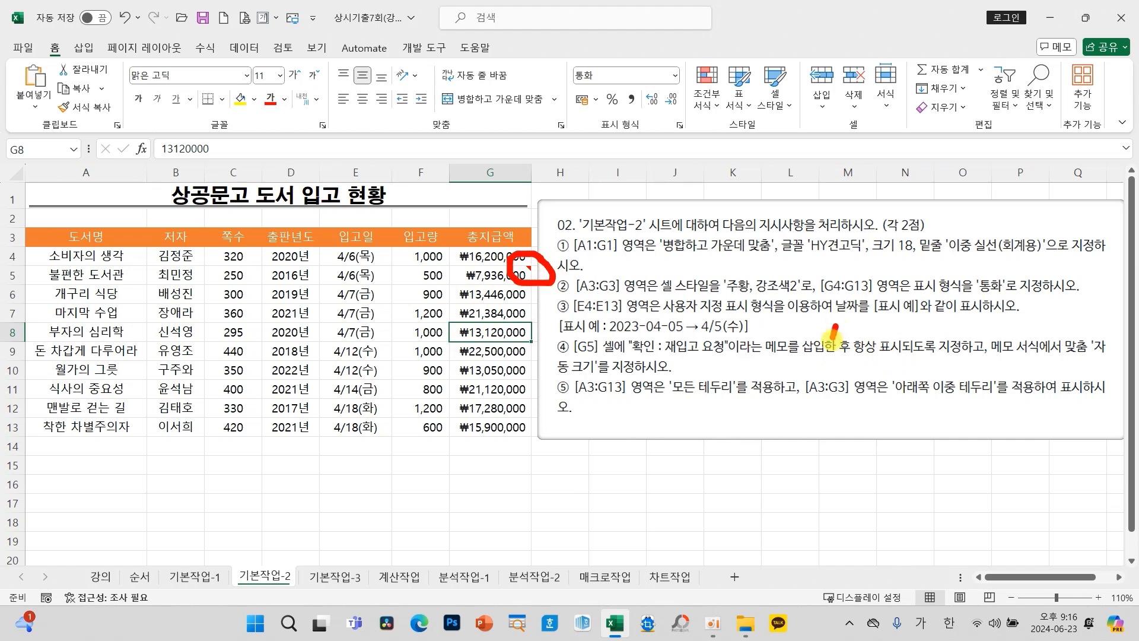
mouse_move(831, 335)
mouse_down()
mouse_move(941, 335)
mouse_move(834, 332)
mouse_up()
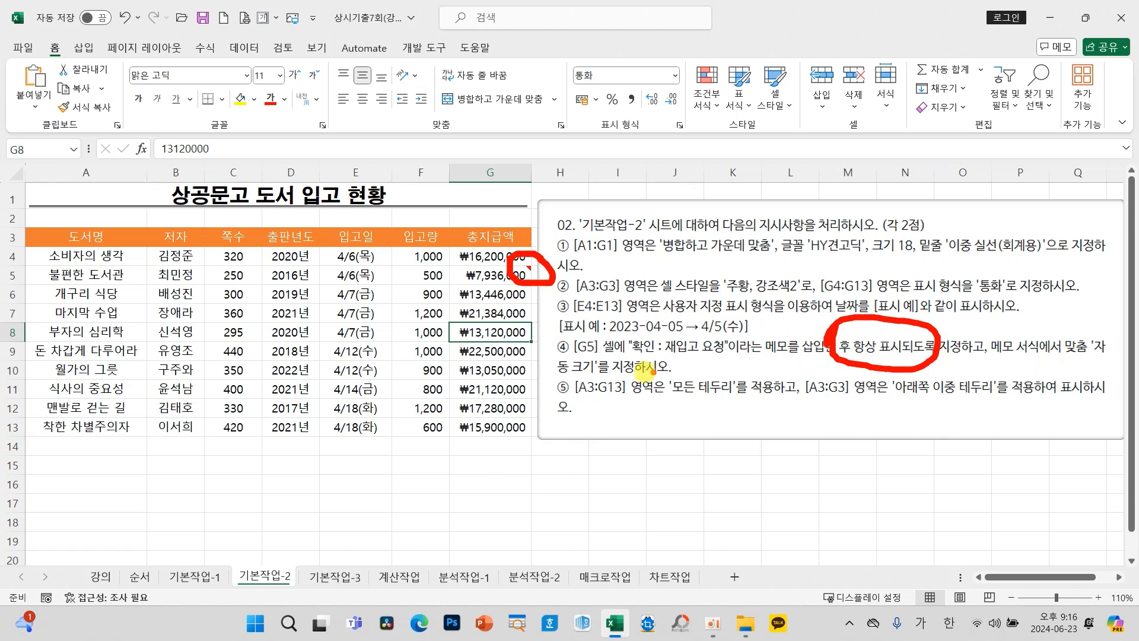
key(Escape)
Step: Set the note on cell G5 to be always displayed
click(500, 280)
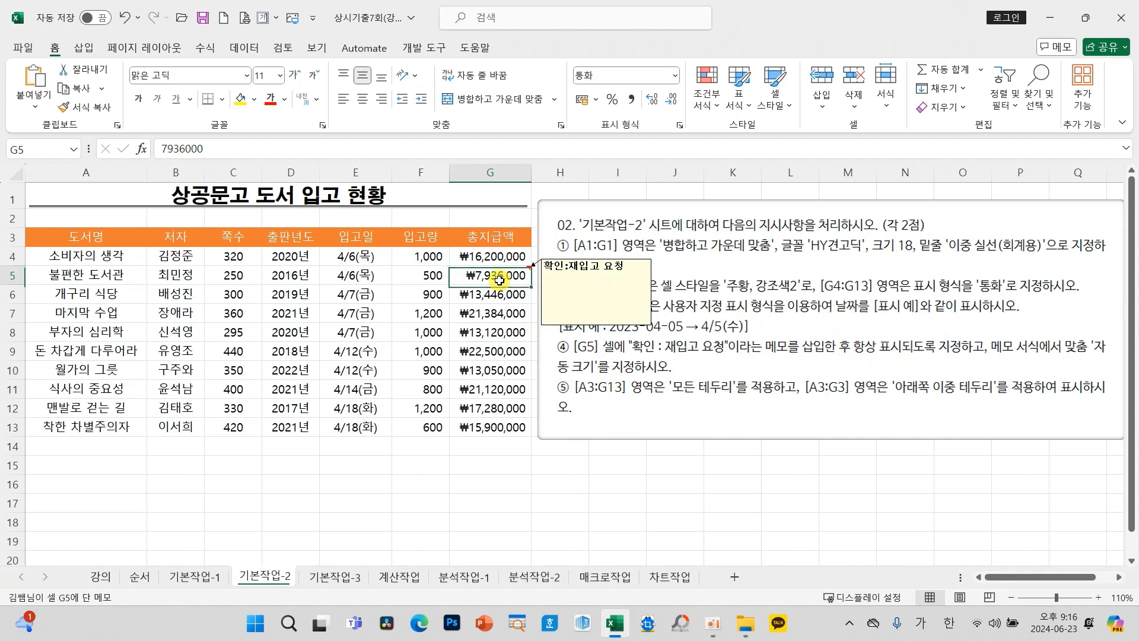
right_click(500, 280)
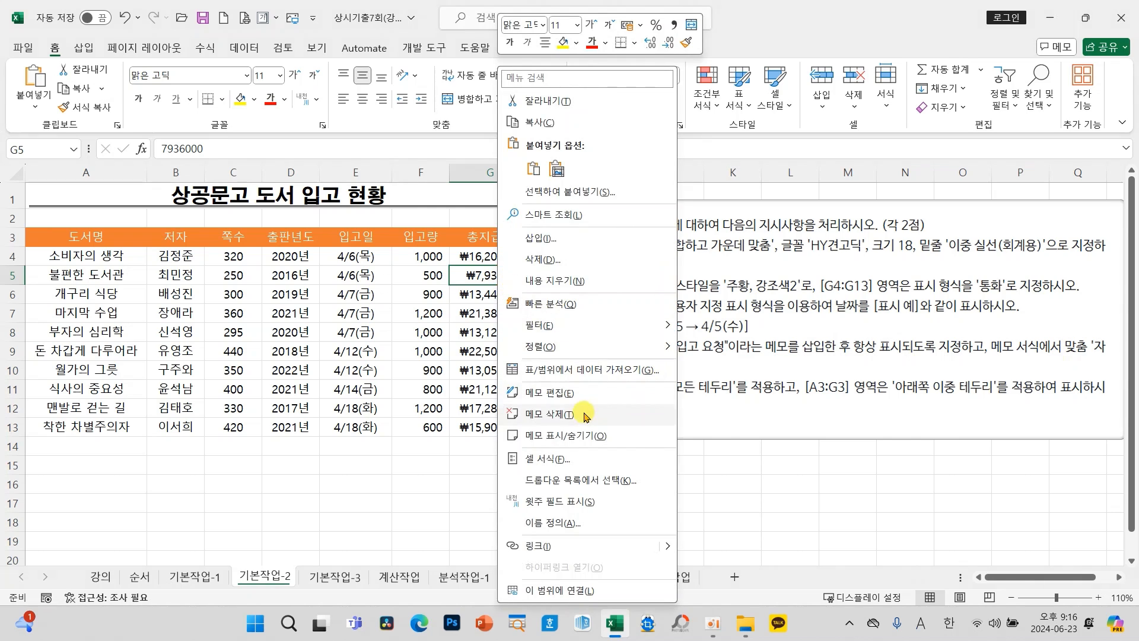
click(549, 436)
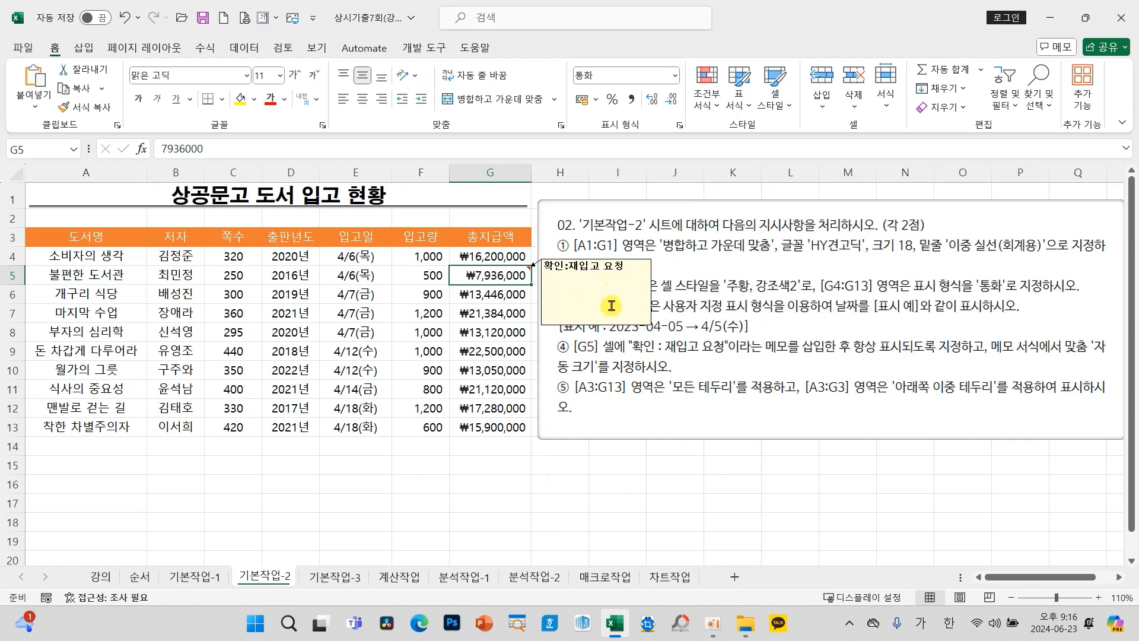
Step: Turn on 자동 크기 in the alignment formatting of the G5 note so its box fits the text
click(609, 325)
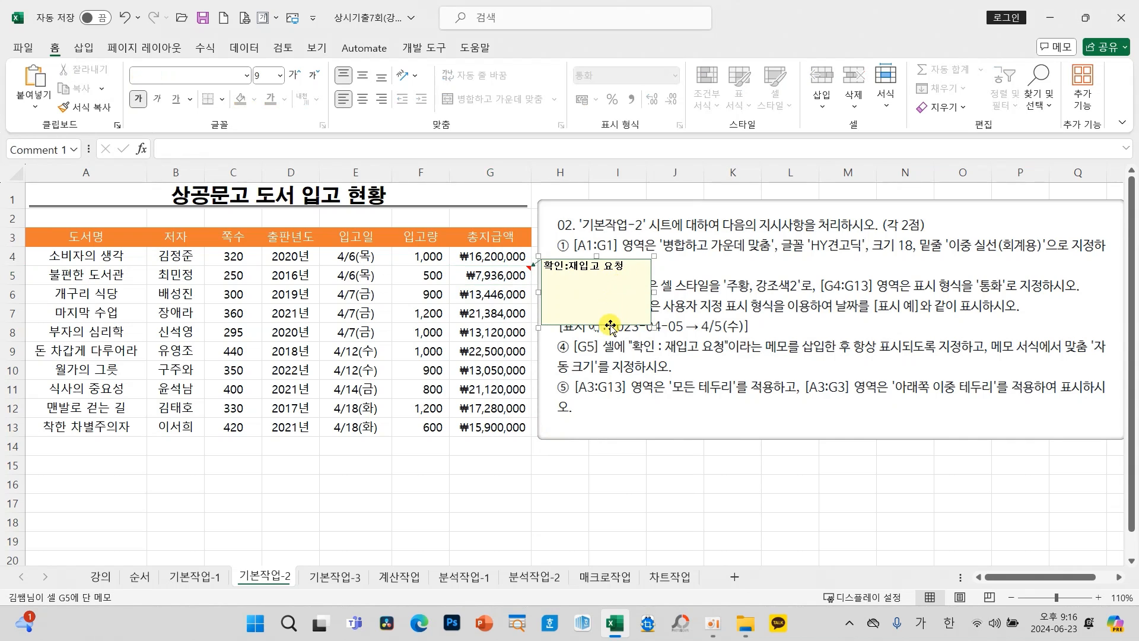
right_click(609, 325)
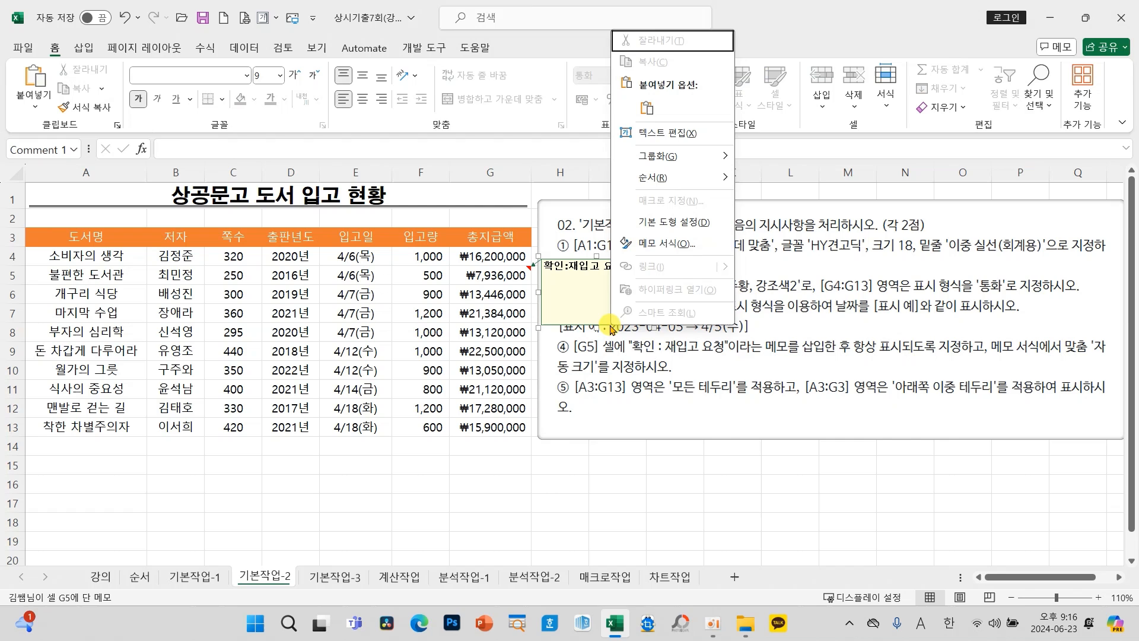
click(656, 245)
click(321, 133)
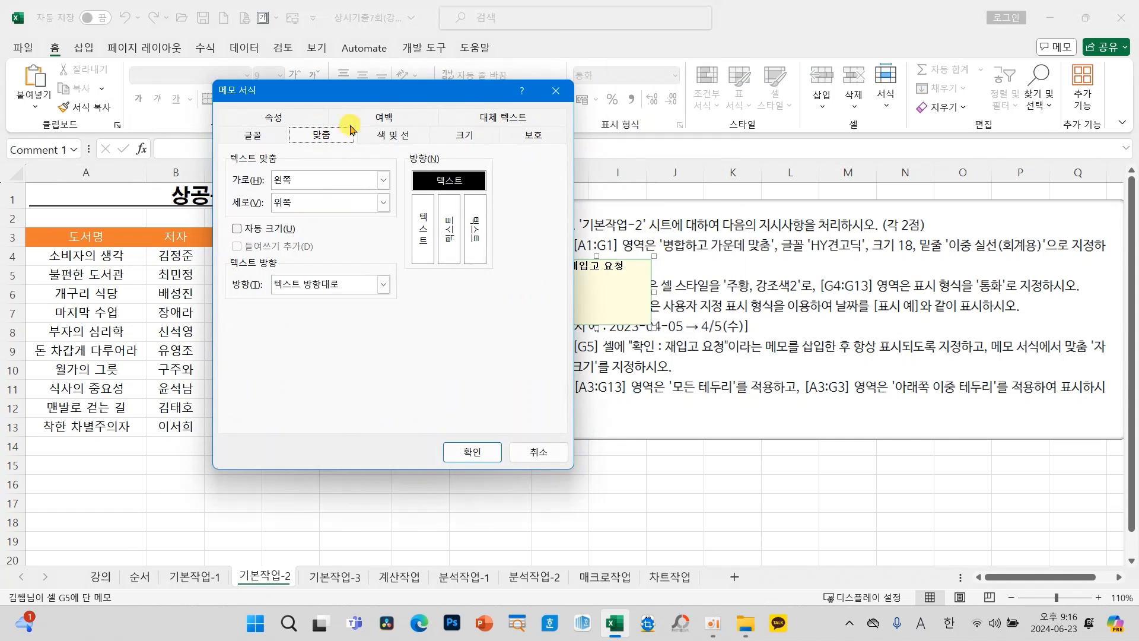
click(237, 229)
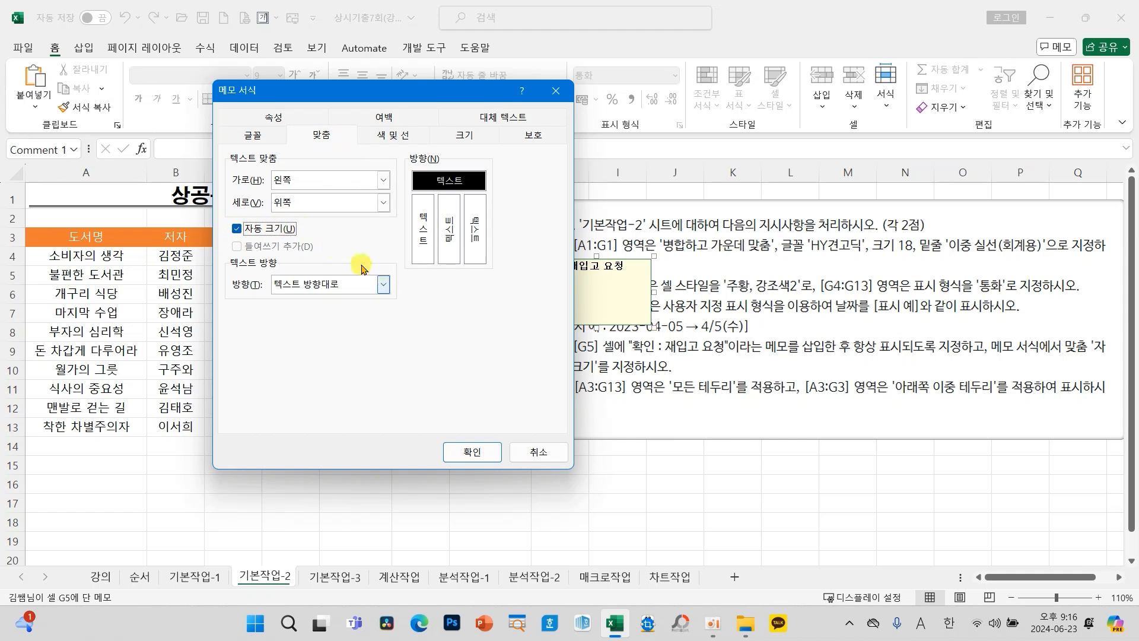
click(469, 453)
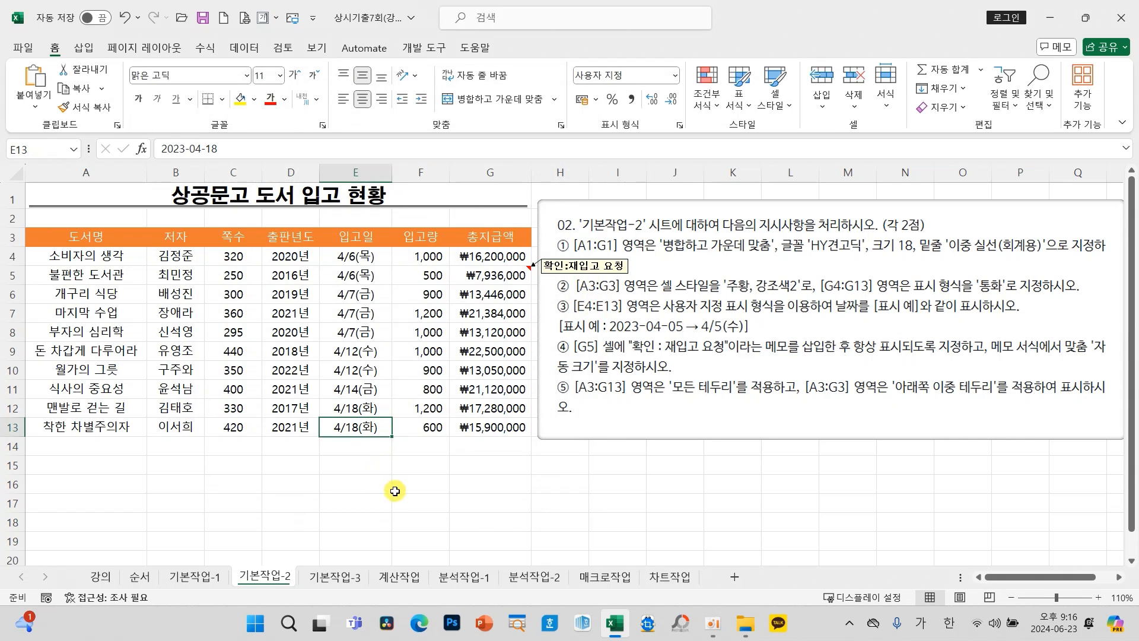
Step: Apply 모든 테두리 borders to the whole table A3:G13
mouse_move(83, 242)
mouse_down()
mouse_move(492, 332)
mouse_move(495, 425)
mouse_up()
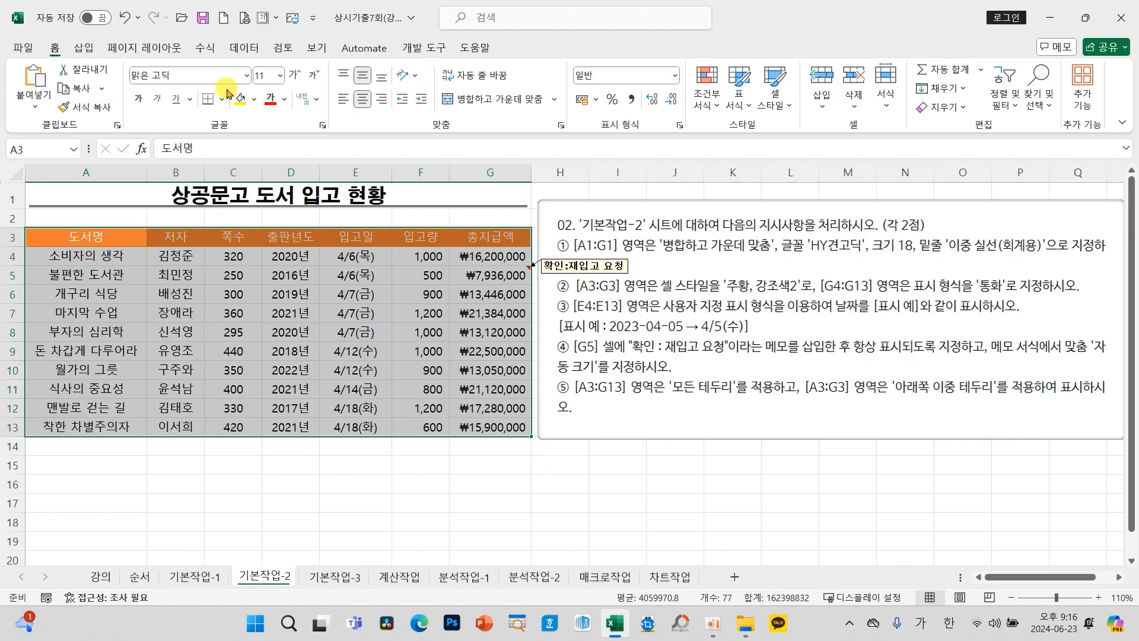
click(224, 99)
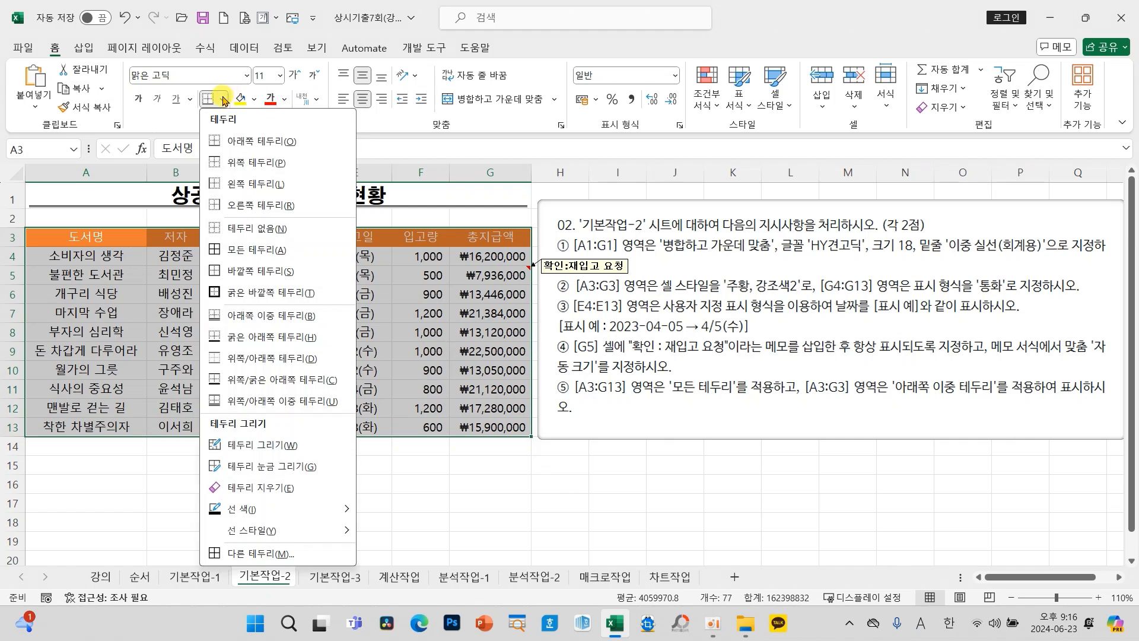
click(252, 250)
click(305, 331)
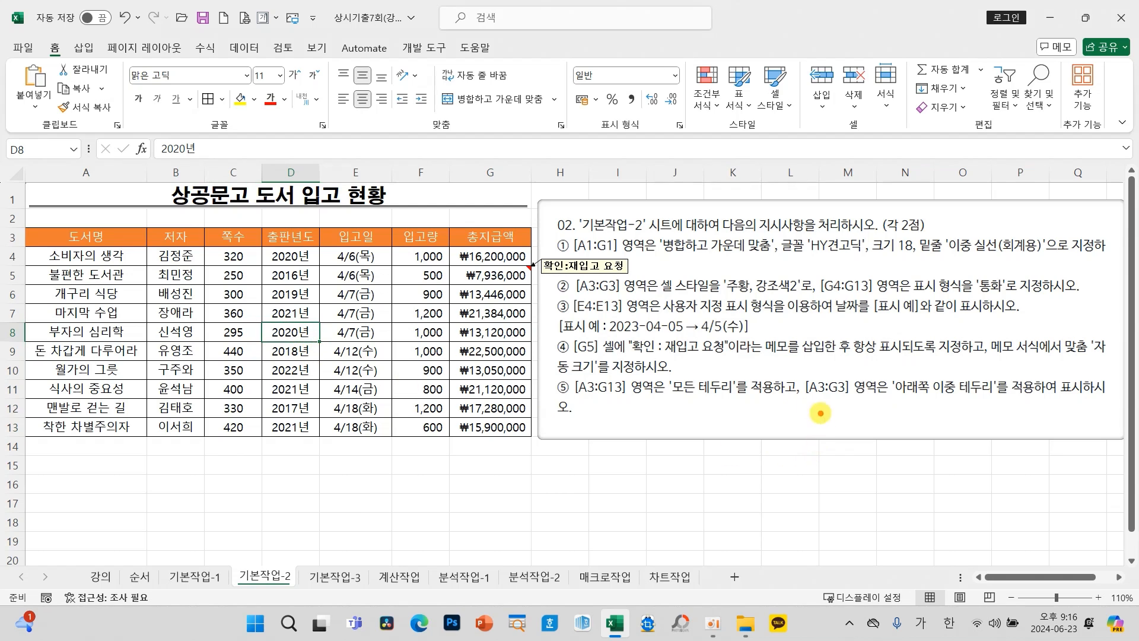
Step: Apply the 아래쪽 이중 테두리 border to the table's header row A3:G3
mouse_move(787, 371)
mouse_down()
mouse_move(882, 393)
mouse_move(893, 415)
mouse_up()
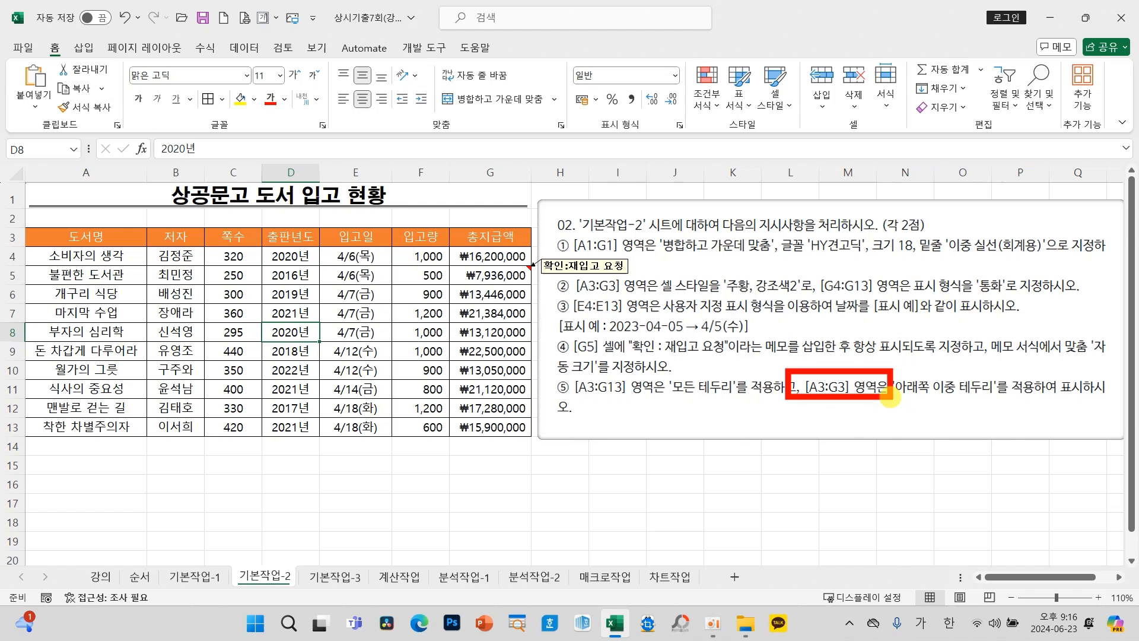
drag(10, 219, 542, 259)
drag(896, 398, 1025, 397)
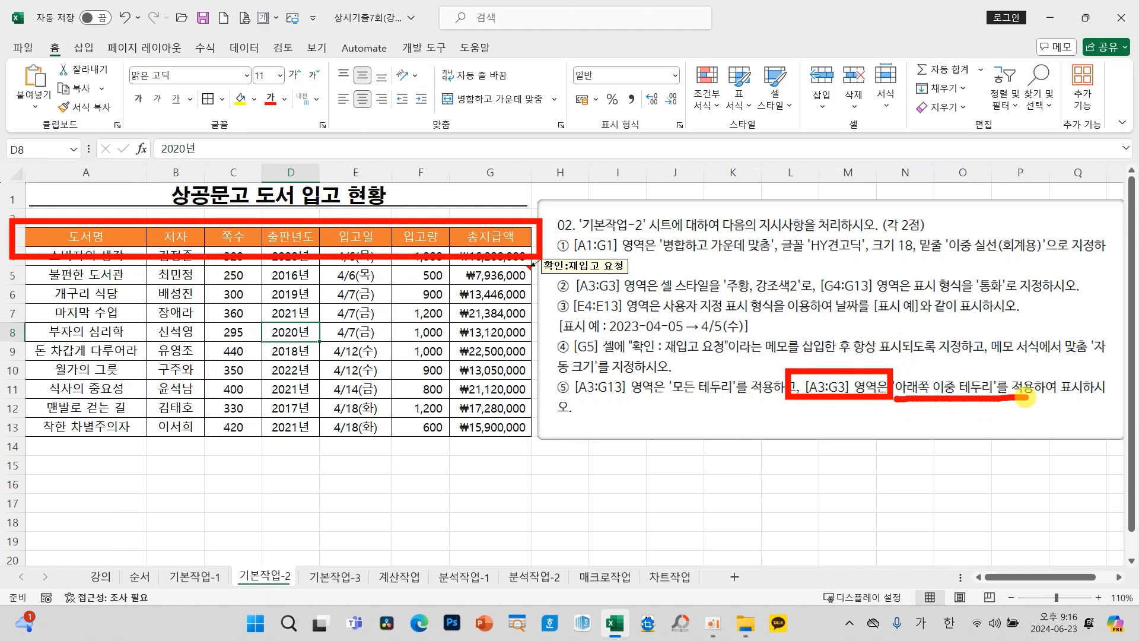
key(Escape)
drag(101, 237, 474, 245)
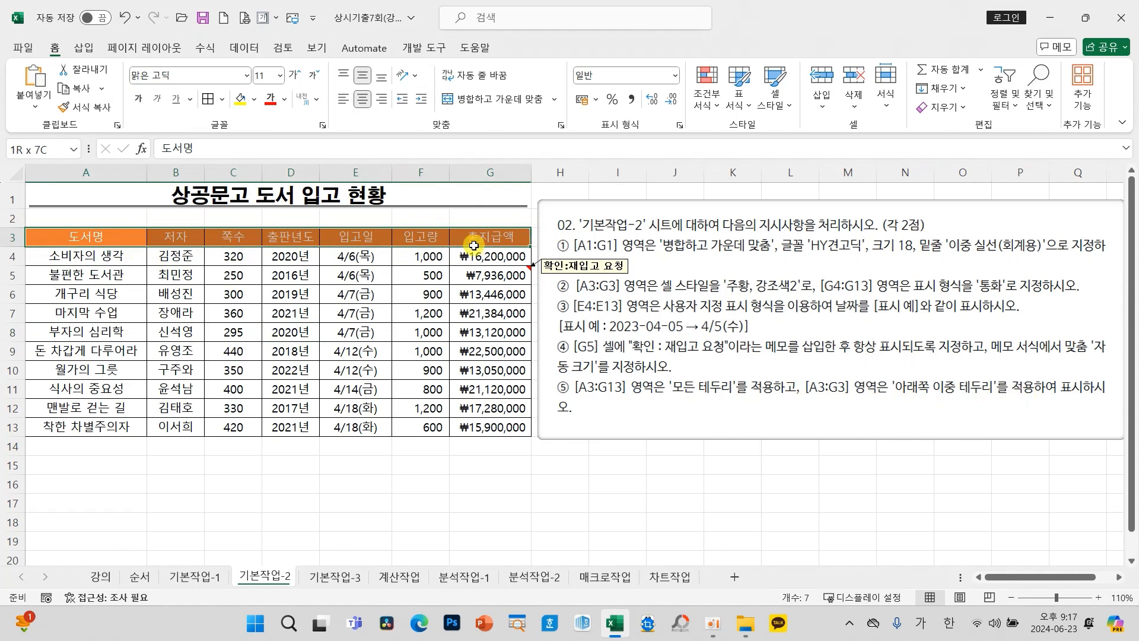
click(224, 99)
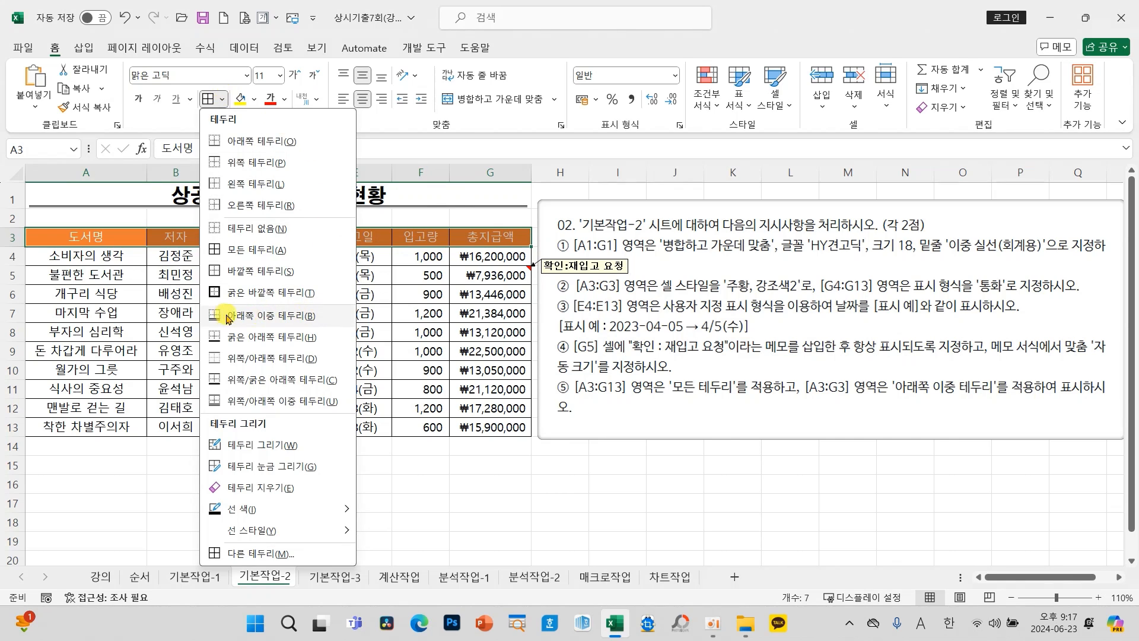
click(248, 316)
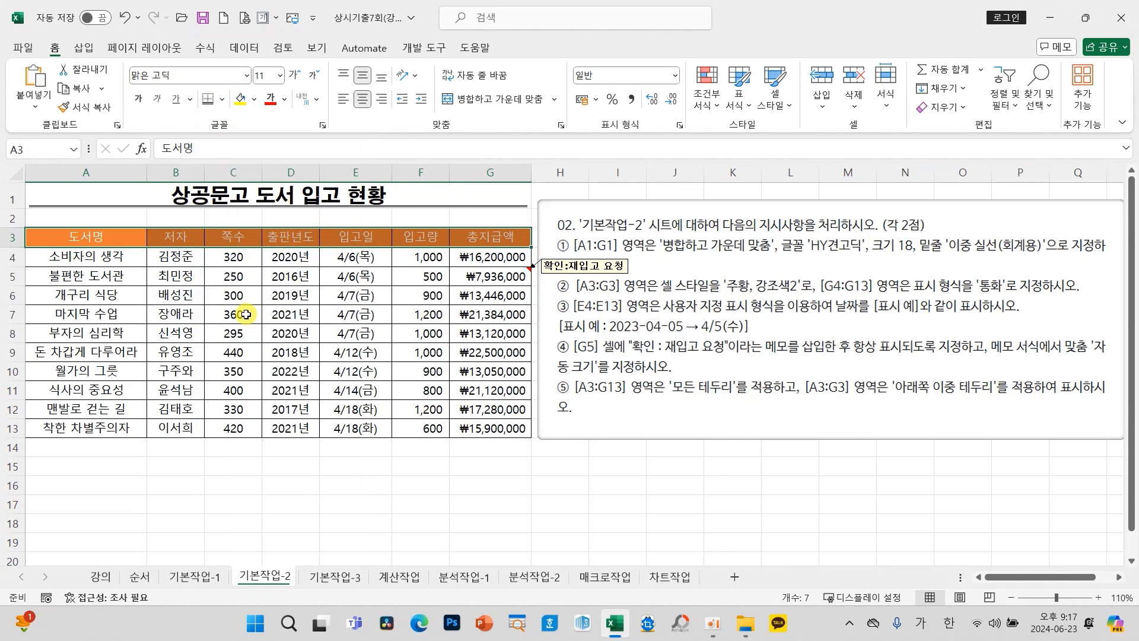
click(302, 468)
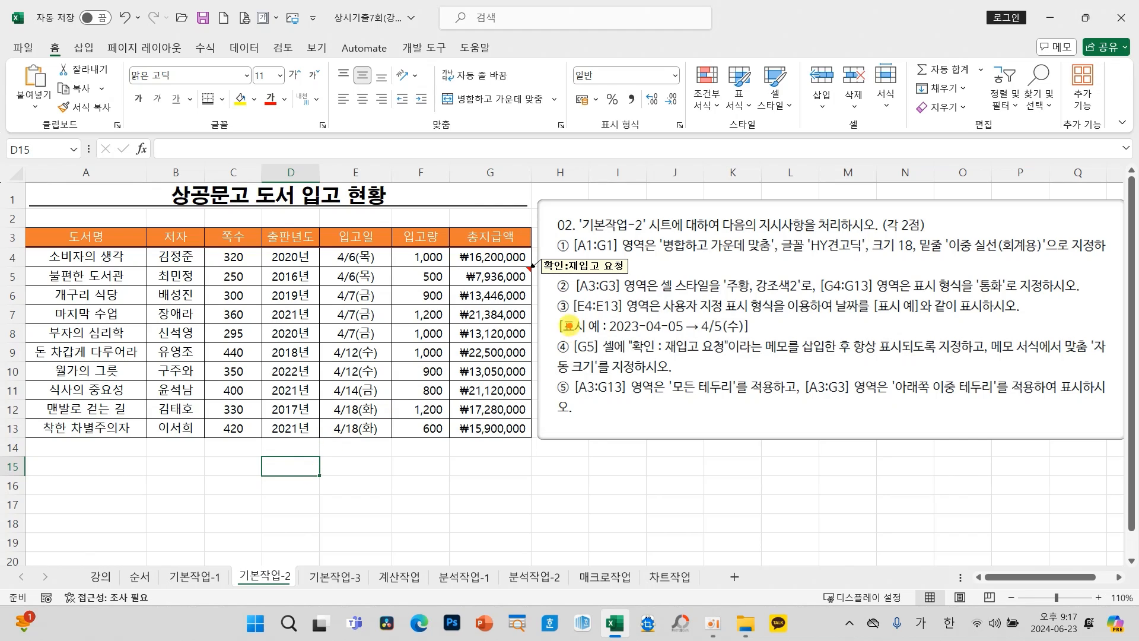
mouse_move(572, 291)
mouse_down()
mouse_move(535, 299)
mouse_move(579, 327)
mouse_move(540, 332)
mouse_move(554, 300)
mouse_move(571, 303)
mouse_up()
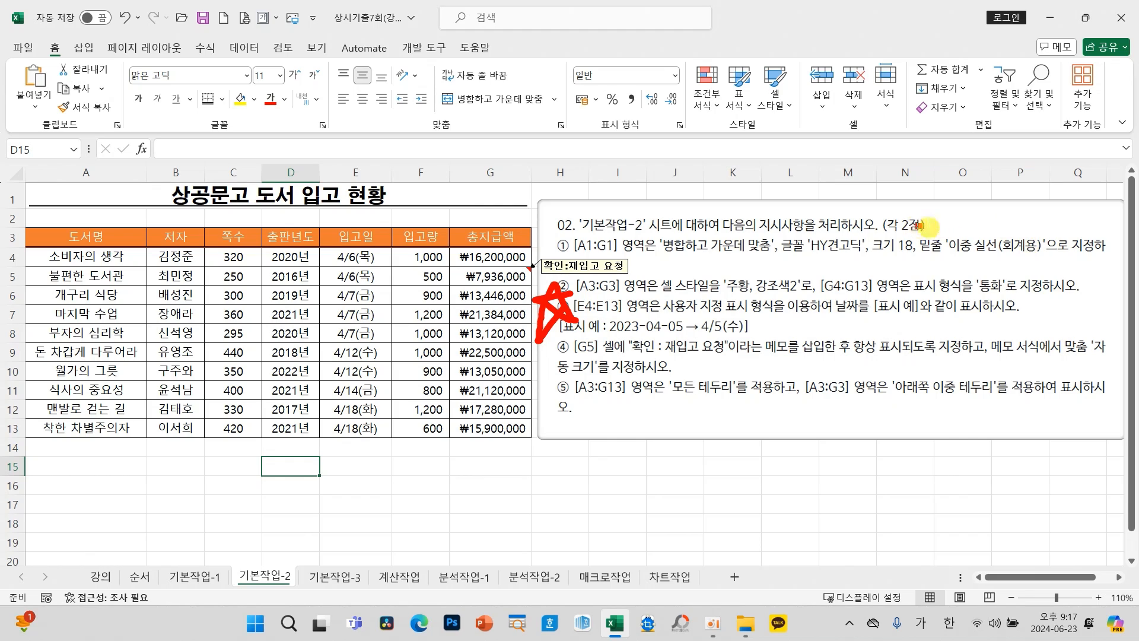
drag(914, 224, 1055, 260)
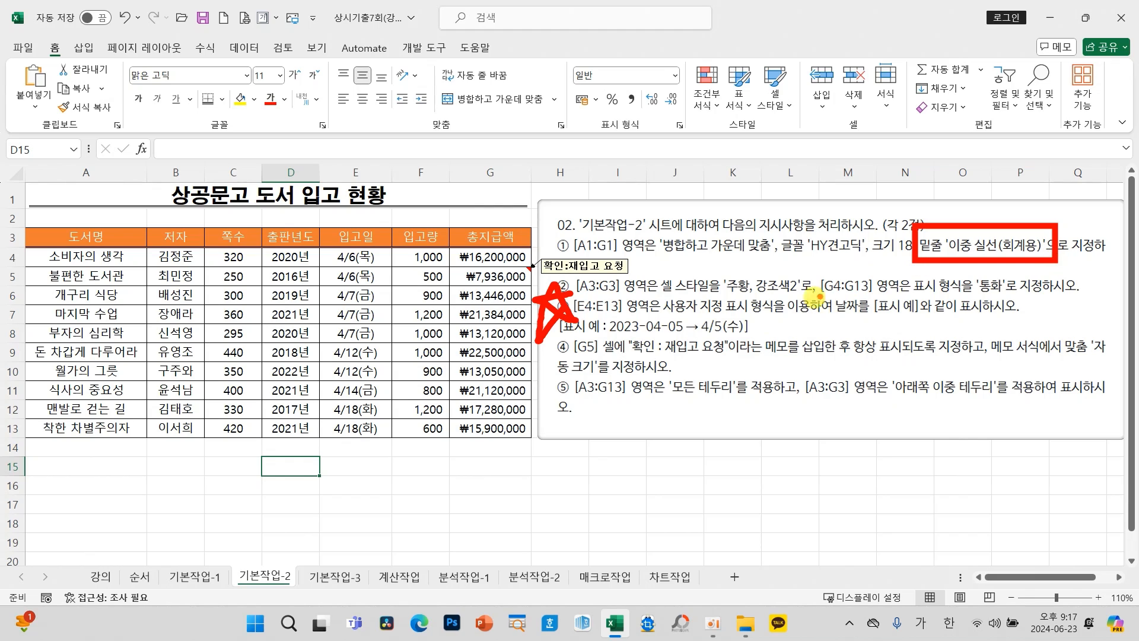
click(372, 390)
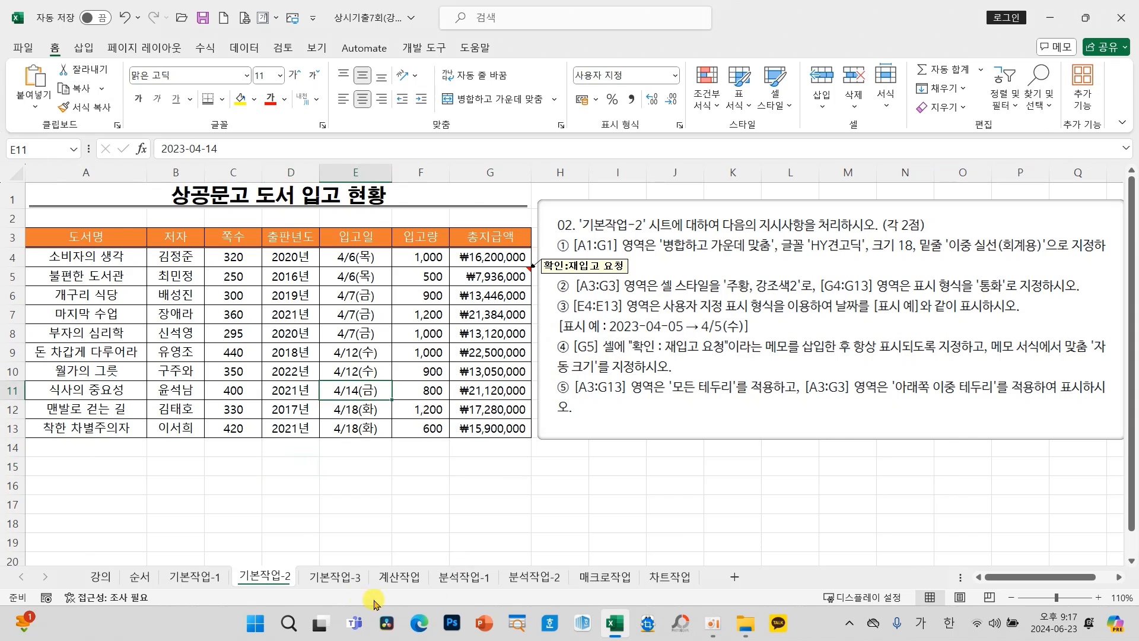
Step: Switch to the 기본작업-3 sheet and look over the semicolon-separated weather data in column B
click(338, 583)
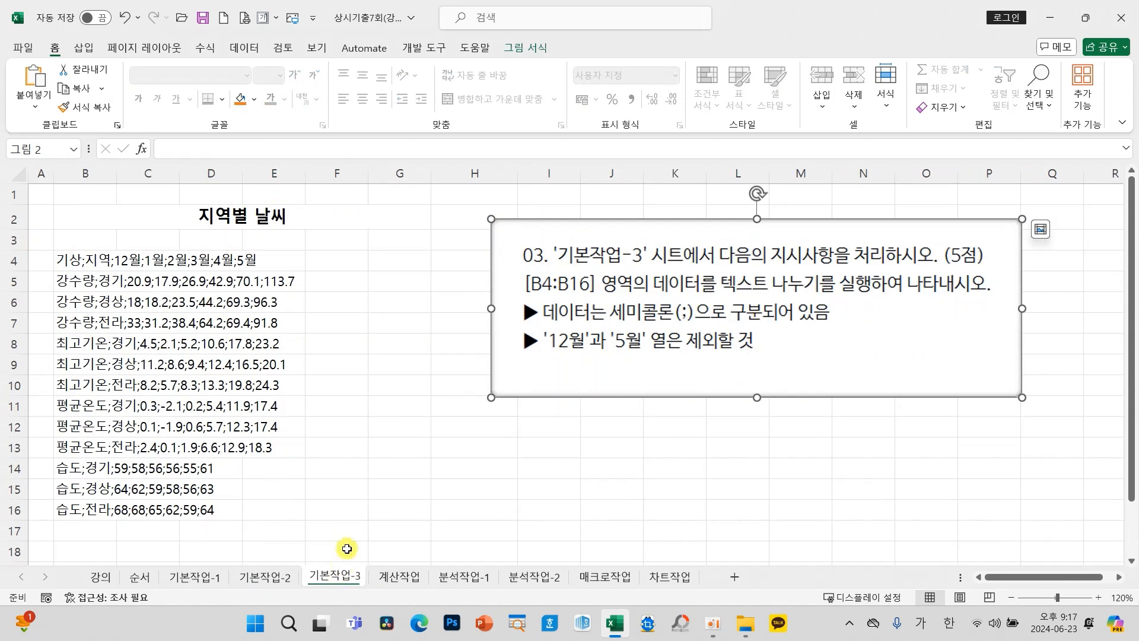
click(459, 471)
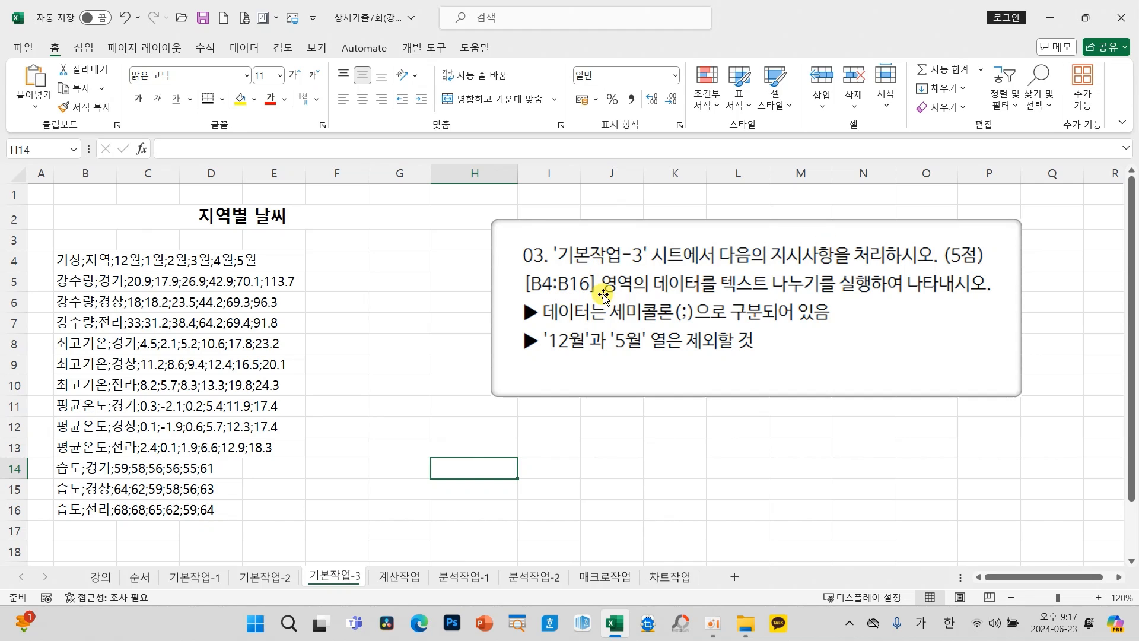
click(83, 268)
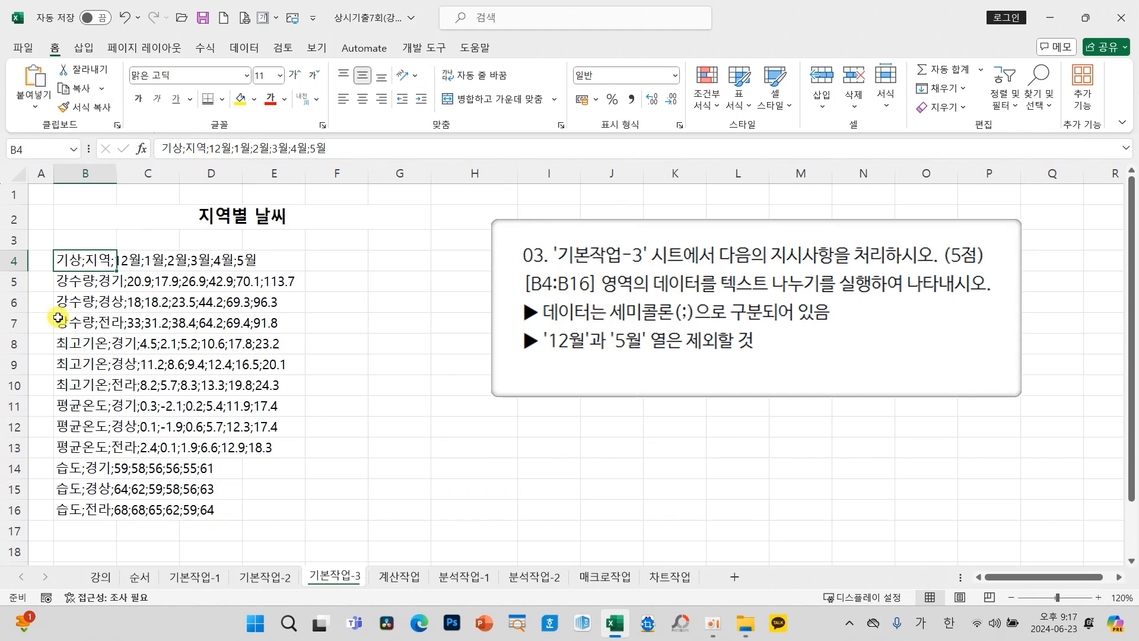
click(63, 284)
click(79, 300)
click(77, 325)
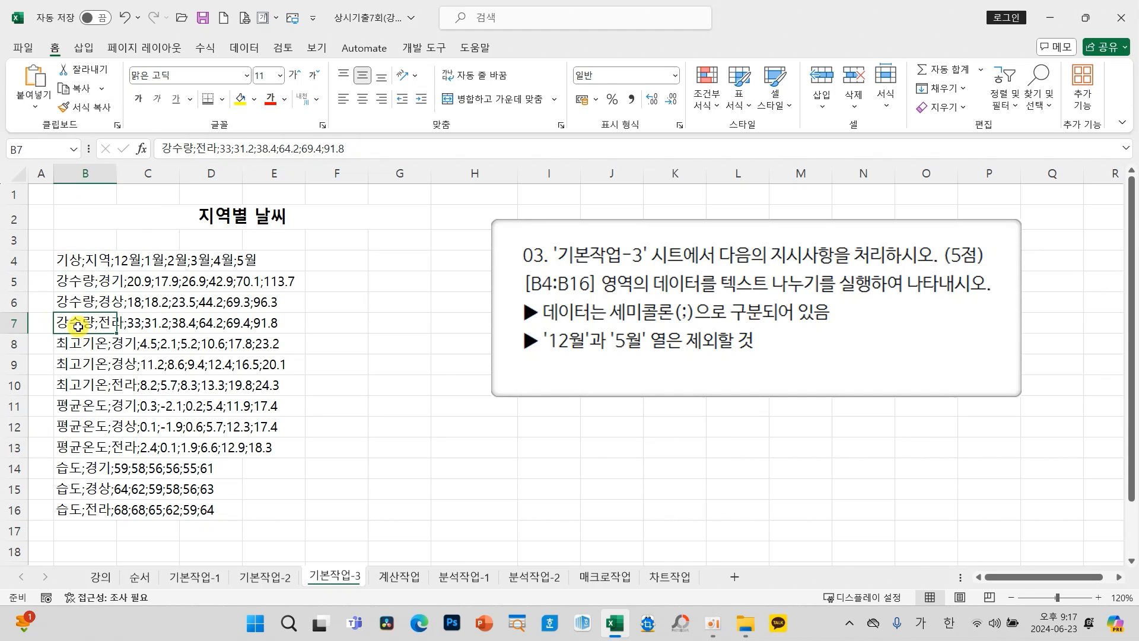
Step: Start 텍스트 나누기 on B4:B16 and accept 구분 기호로 분리됨 as the source data type
drag(67, 261, 79, 509)
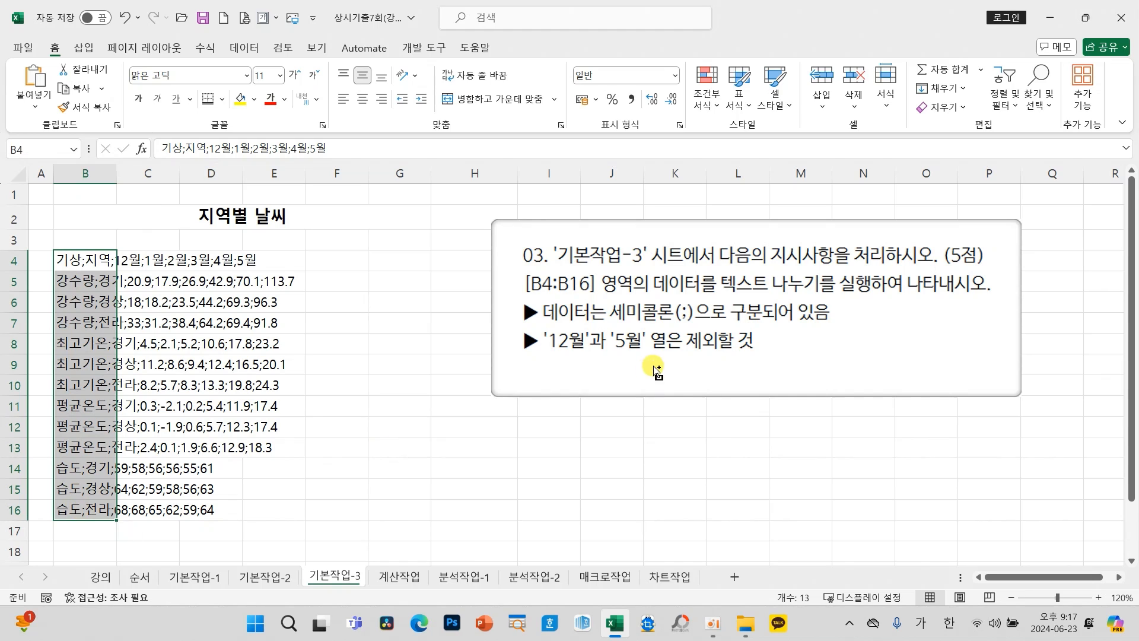
drag(717, 264, 837, 298)
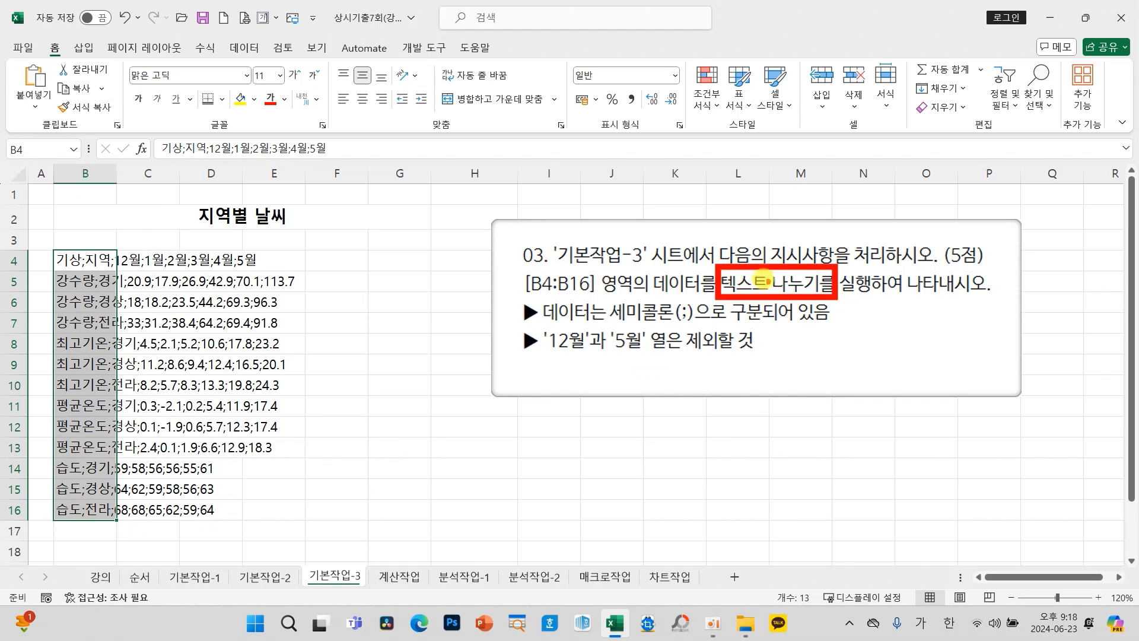
mouse_move(760, 270)
mouse_down()
mouse_move(759, 236)
mouse_move(596, 262)
mouse_move(593, 287)
mouse_move(499, 283)
mouse_move(608, 286)
mouse_up()
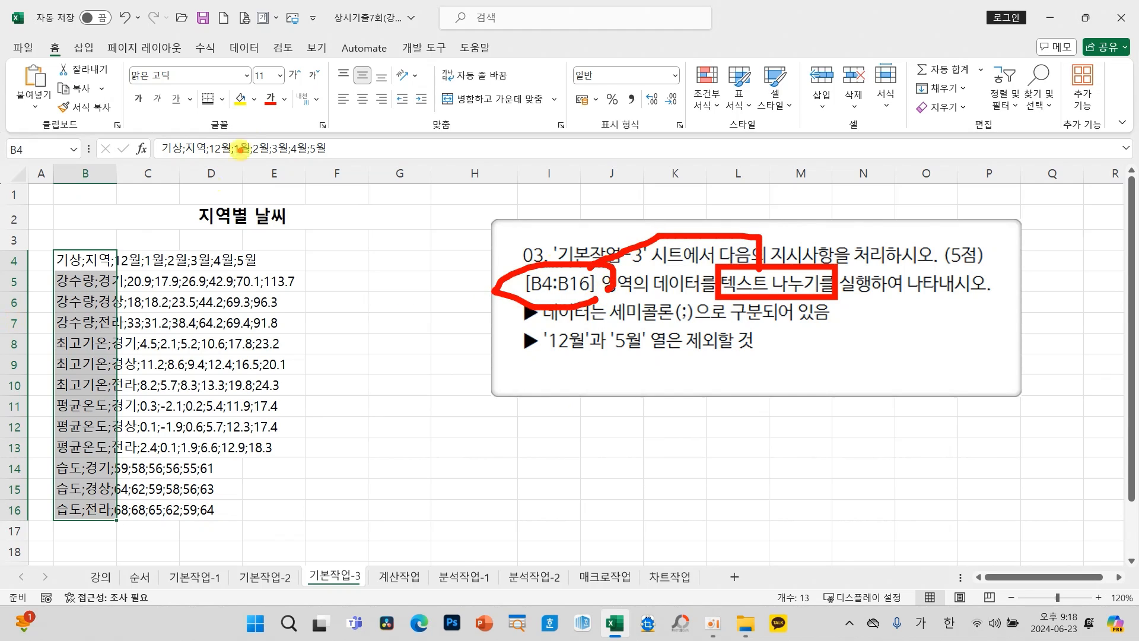
key(Escape)
click(250, 49)
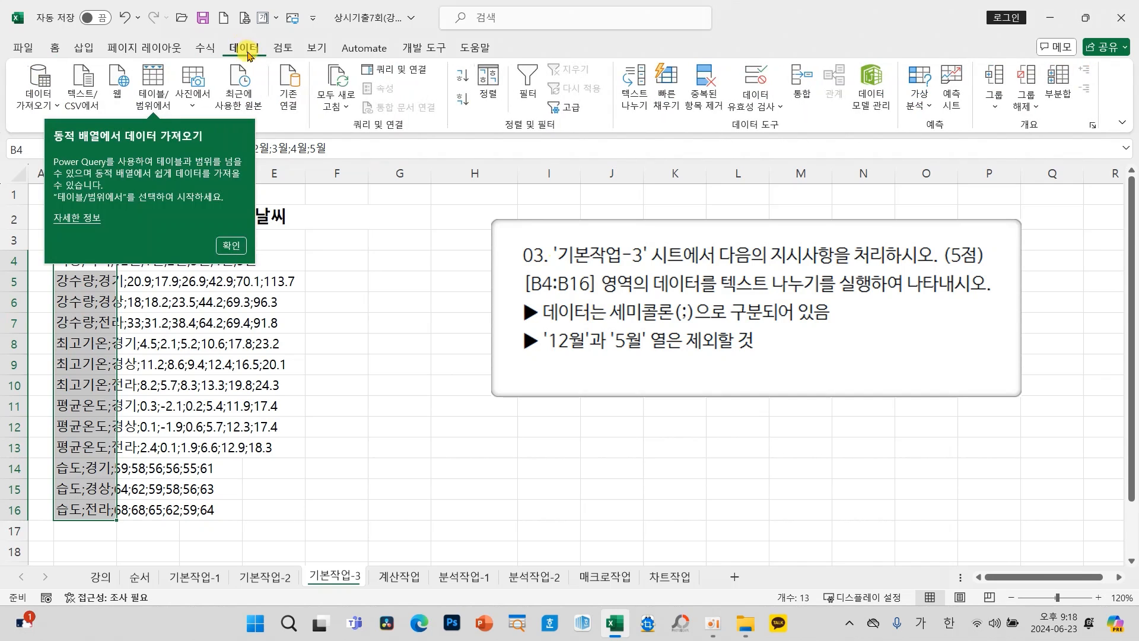
click(632, 103)
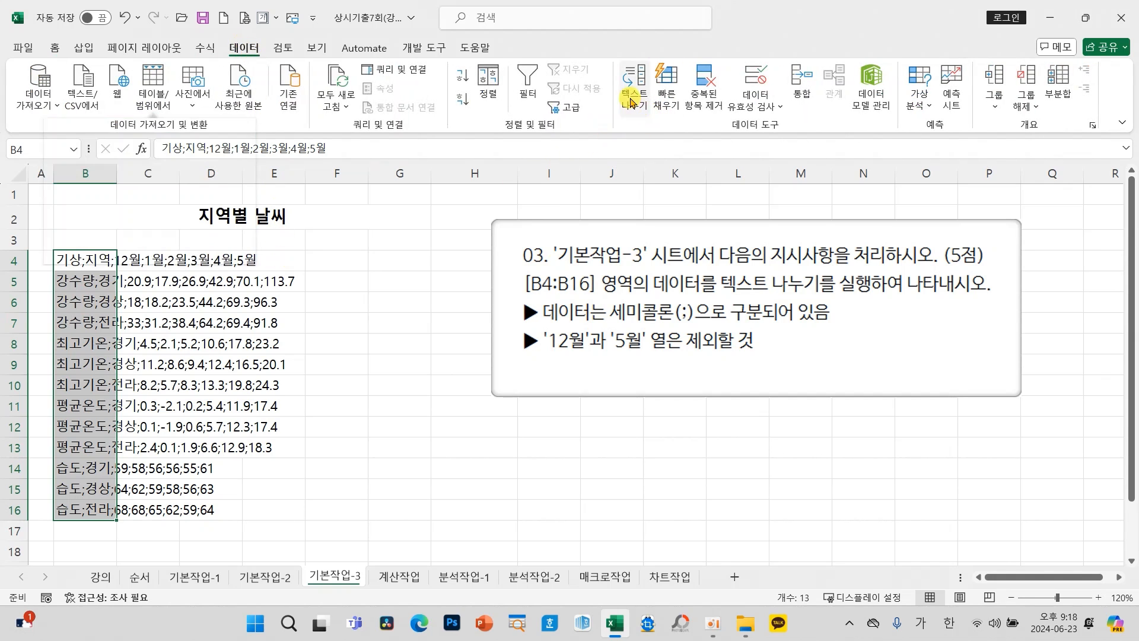
drag(457, 112, 402, 133)
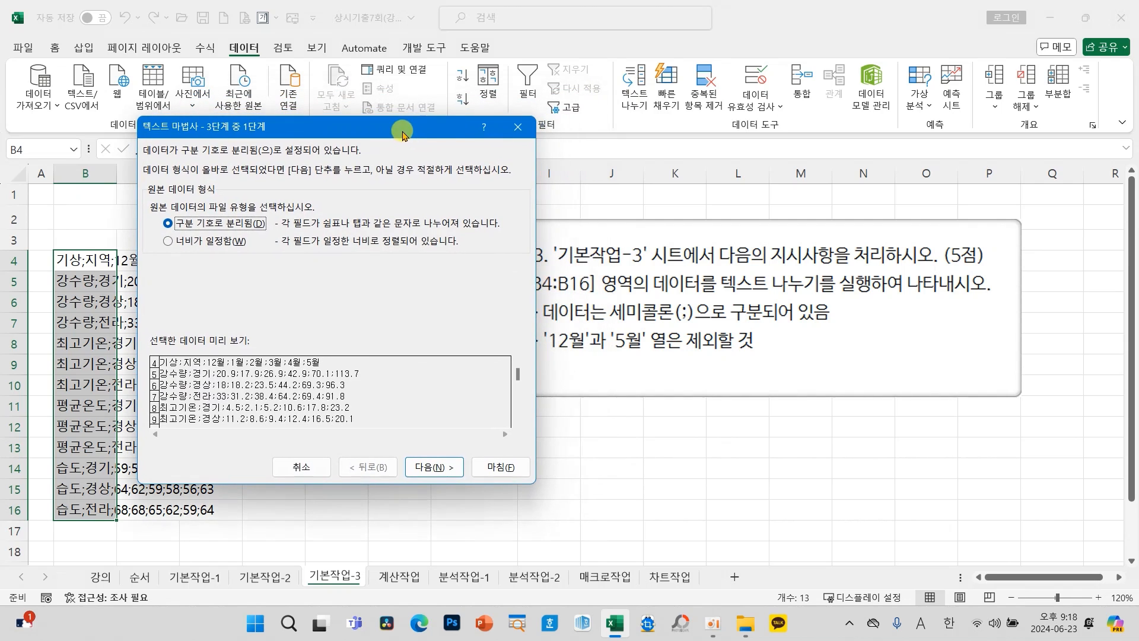
drag(599, 51, 660, 135)
mouse_move(595, 94)
mouse_down()
mouse_move(474, 60)
mouse_move(369, 145)
mouse_move(472, 117)
mouse_up()
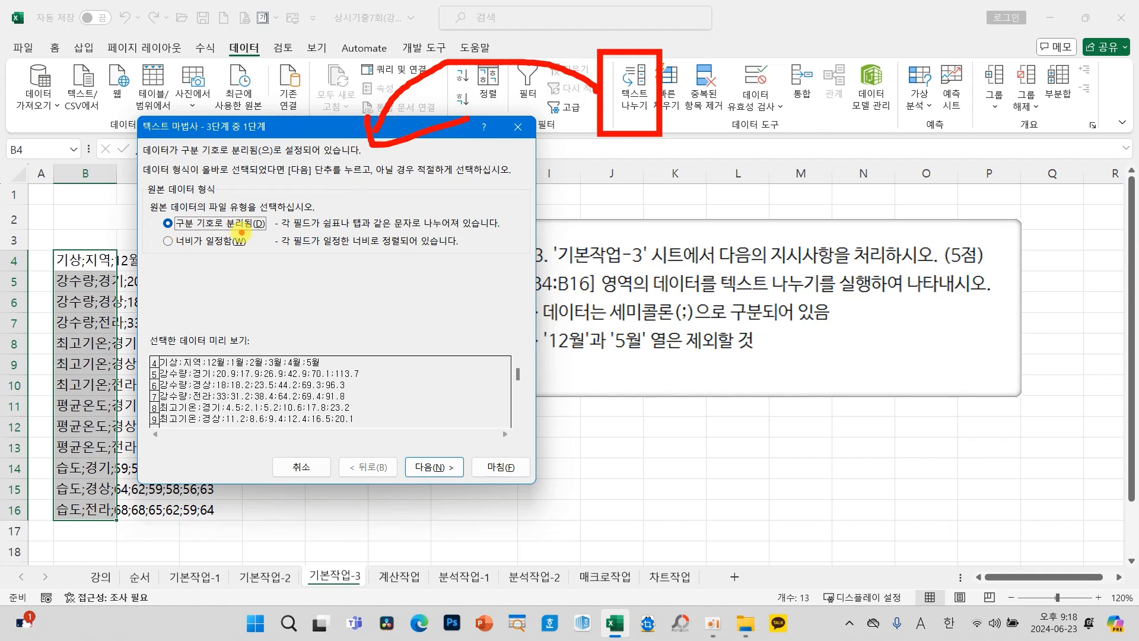
click(431, 468)
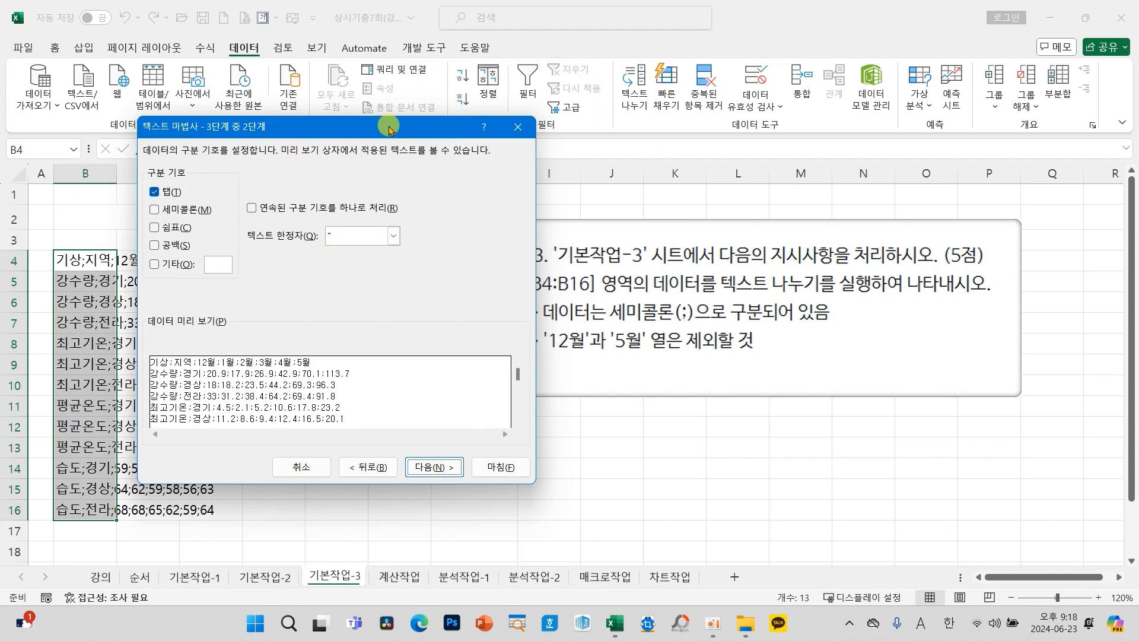
Step: Set 세미콜론 as the only delimiter in place of 탭 and proceed to the column format stage
drag(389, 127, 342, 133)
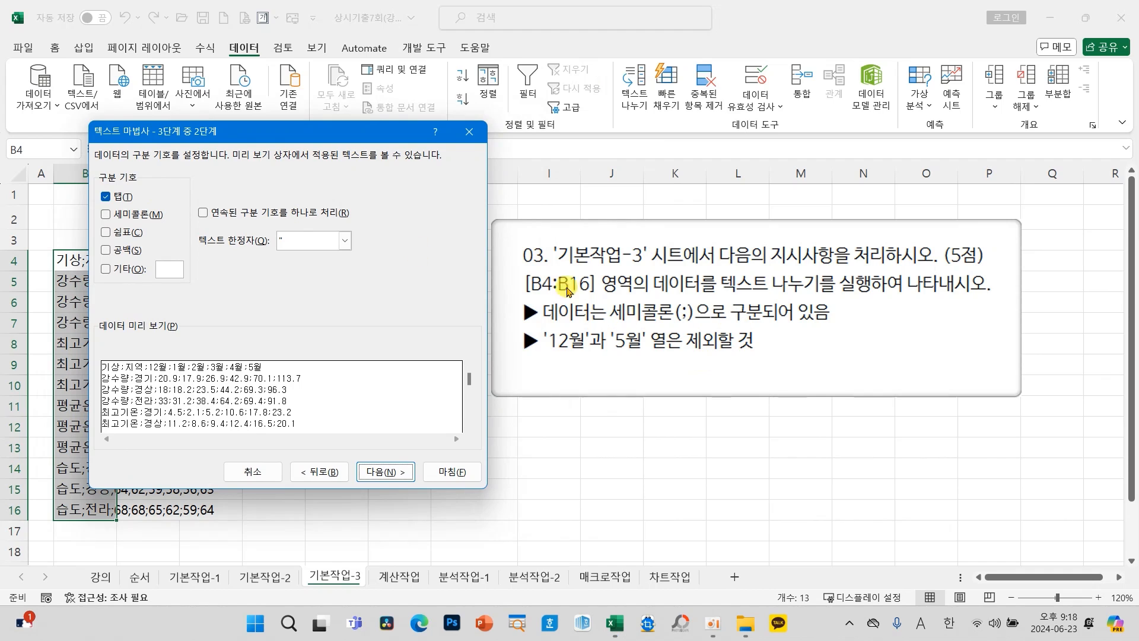
click(106, 197)
click(138, 214)
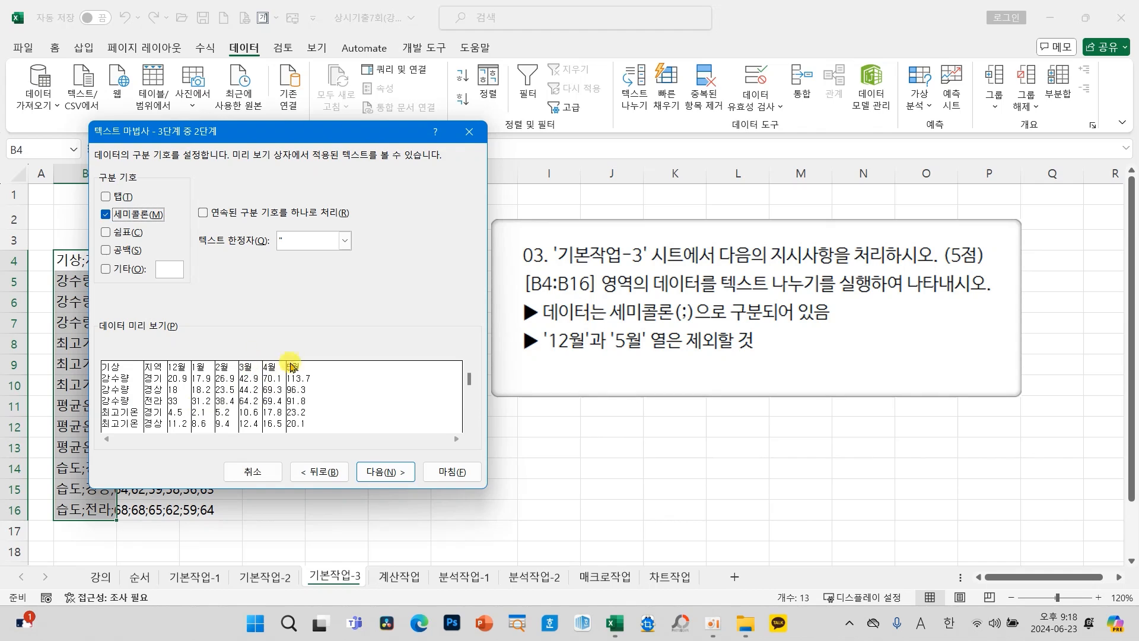
click(394, 473)
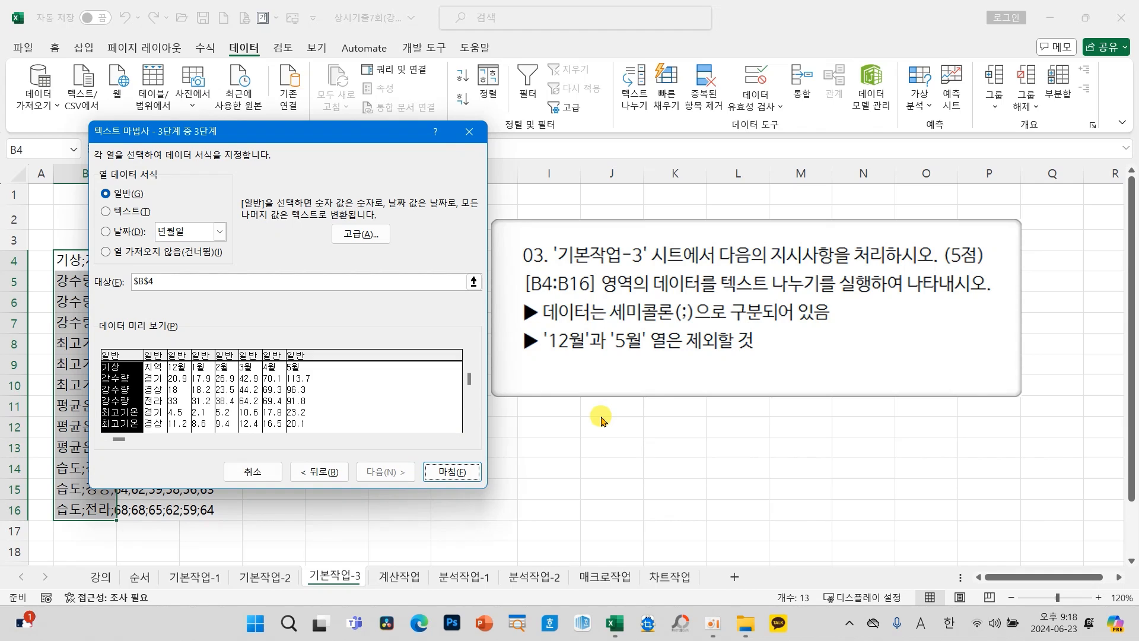
Step: Exclude the 12월 and 5월 columns from the import with 열 가져오지 않음(건너뜀) and finish the text split
drag(532, 318, 680, 360)
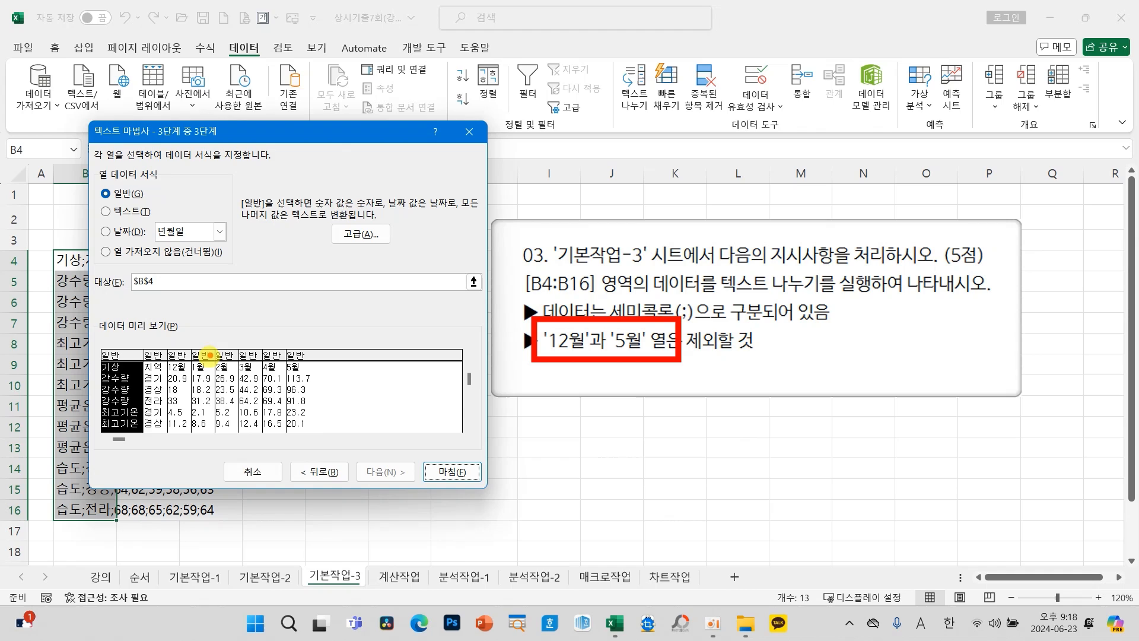
mouse_move(171, 337)
mouse_down()
mouse_move(177, 377)
mouse_move(202, 309)
mouse_up()
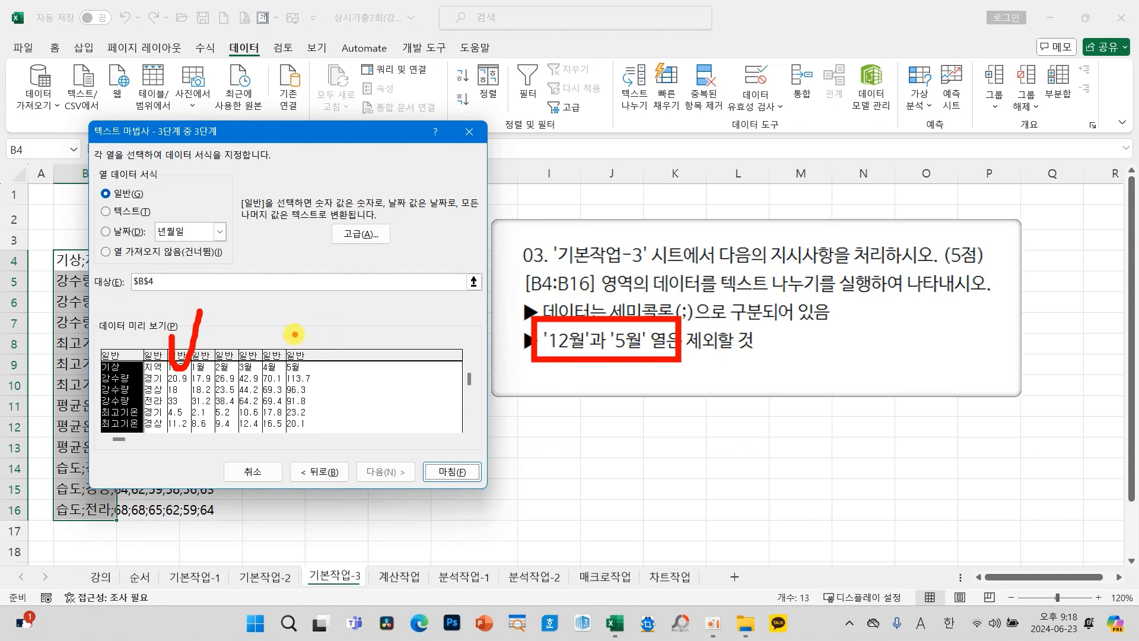
mouse_move(295, 335)
mouse_down()
mouse_move(334, 339)
mouse_move(363, 301)
mouse_up()
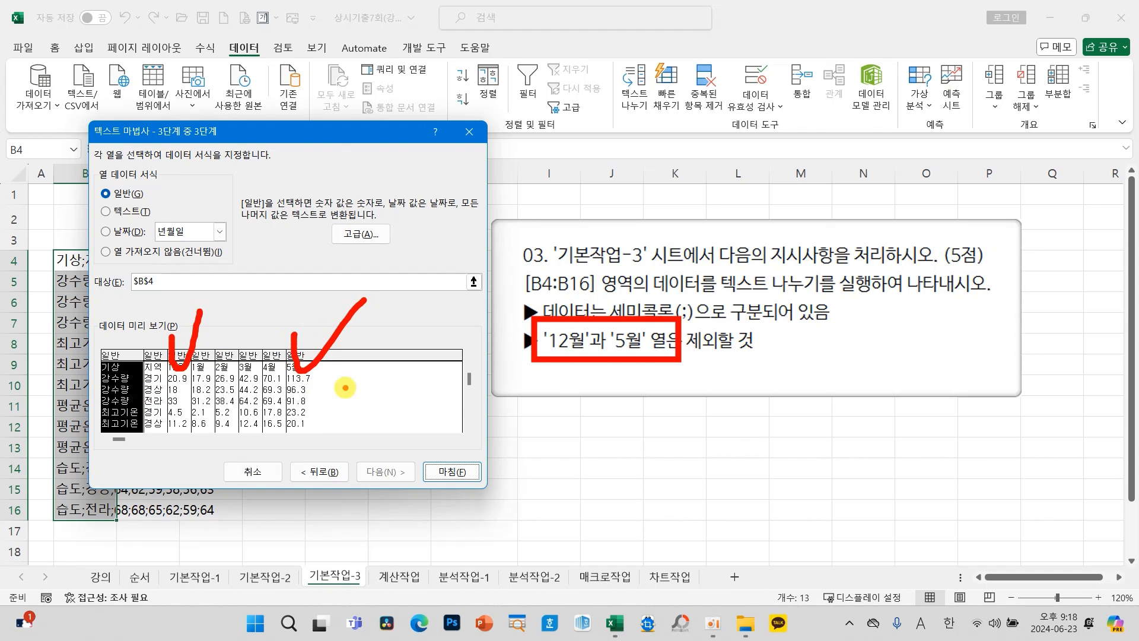
key(Escape)
click(179, 365)
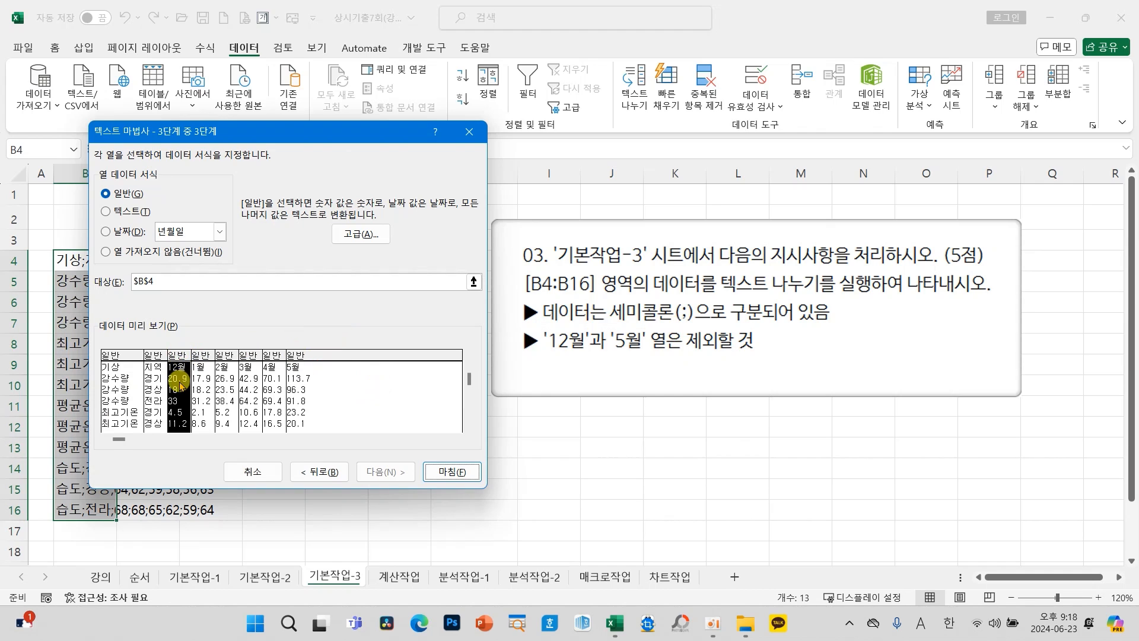
click(129, 251)
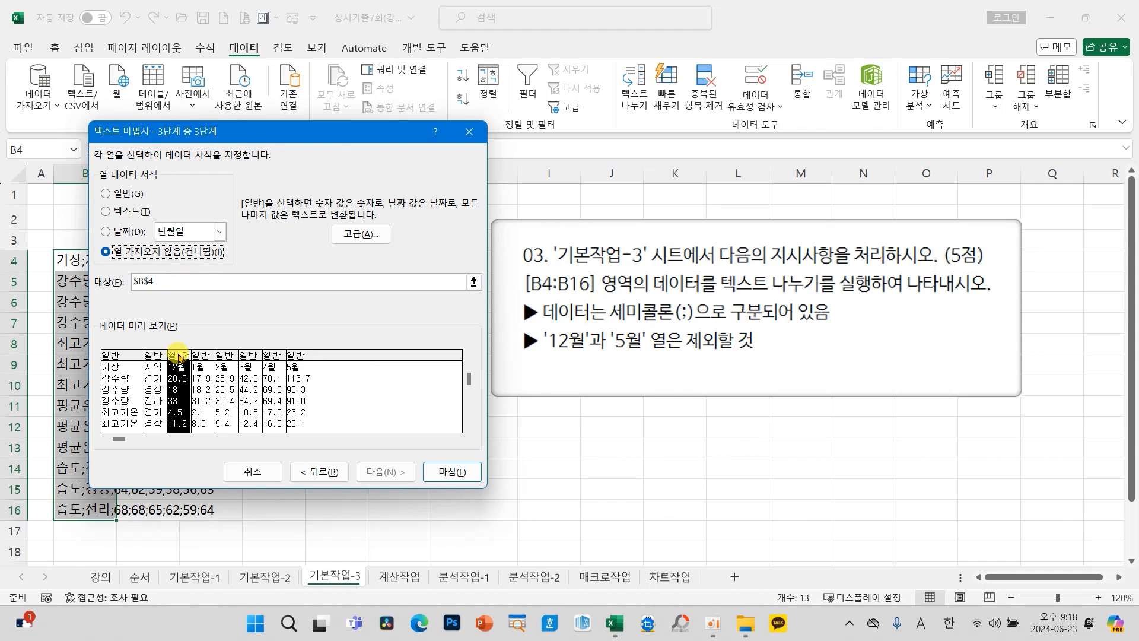
click(300, 374)
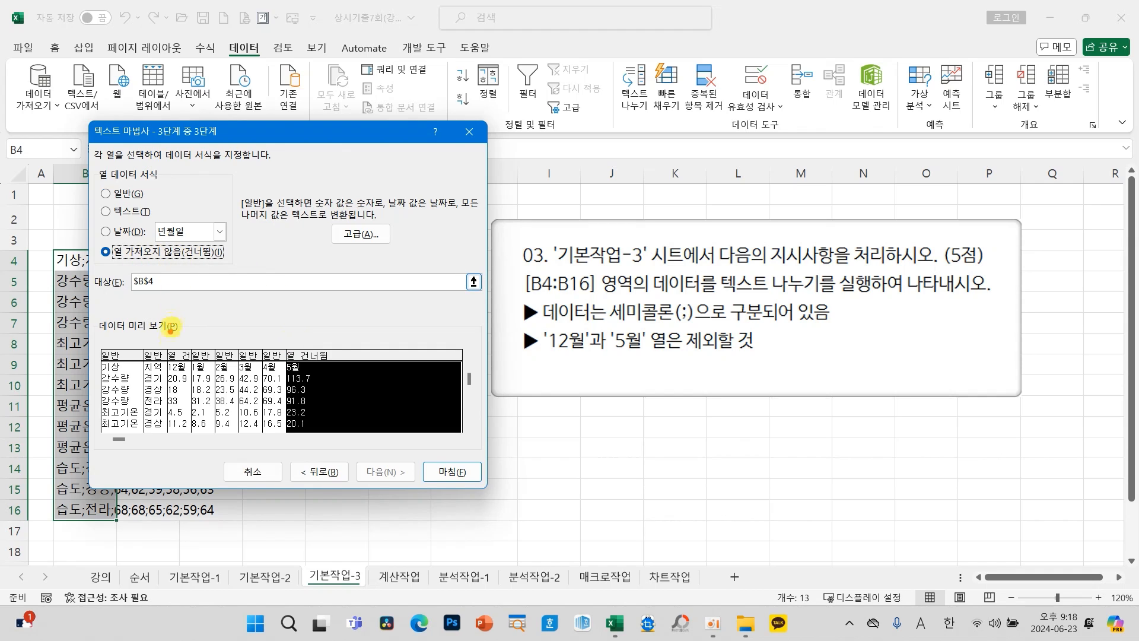
mouse_move(168, 334)
mouse_down()
mouse_move(178, 362)
mouse_move(209, 295)
mouse_up()
drag(297, 331, 343, 302)
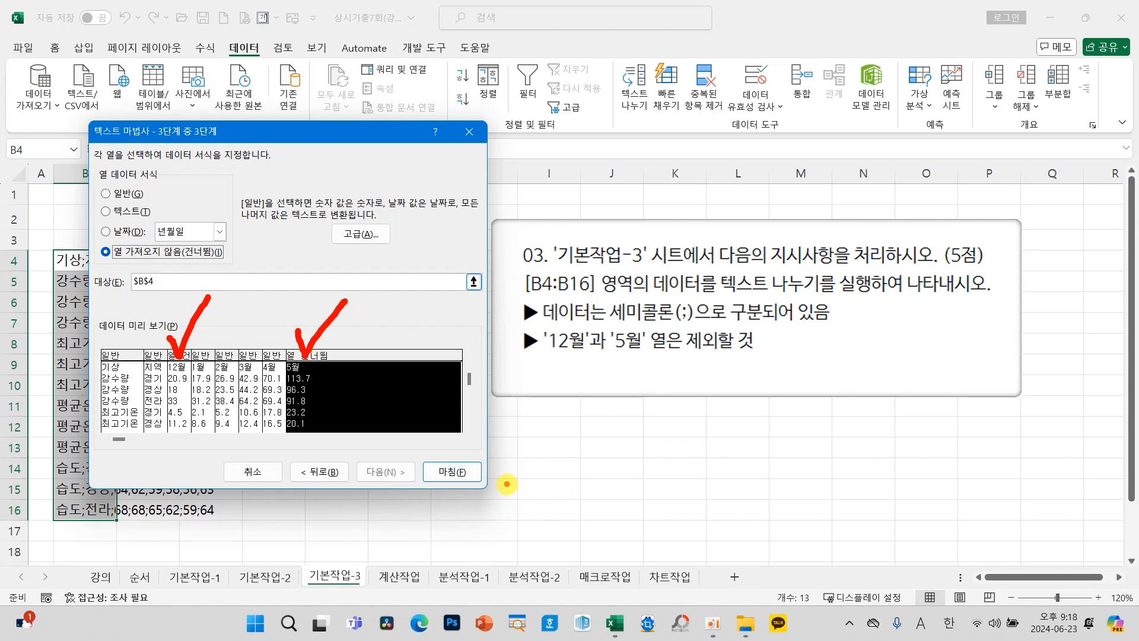
drag(468, 453, 436, 452)
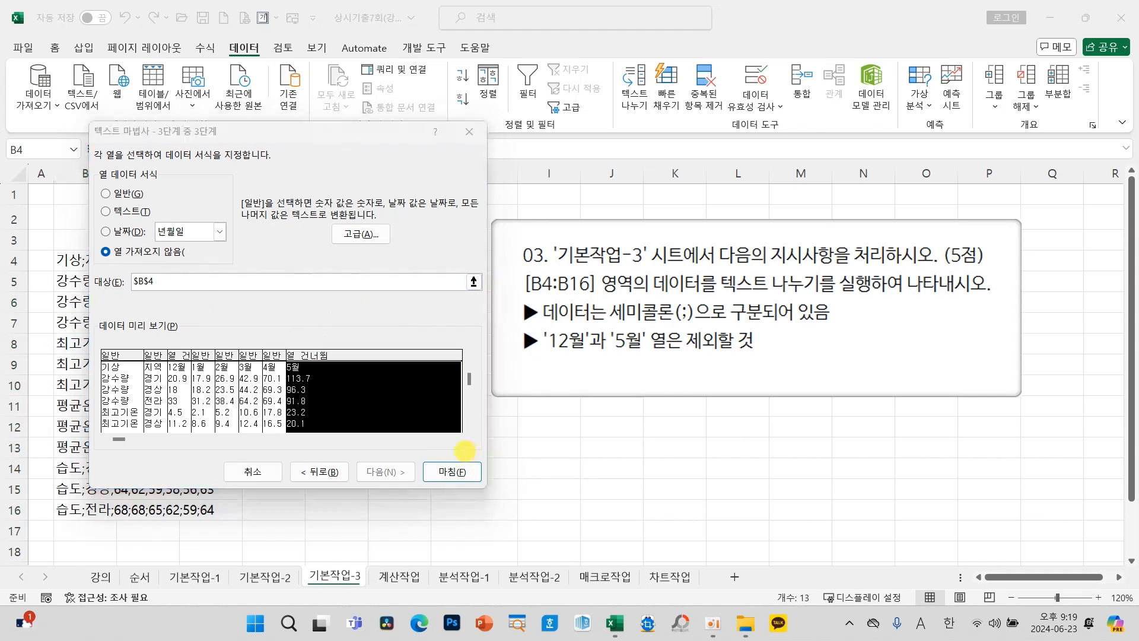
click(451, 469)
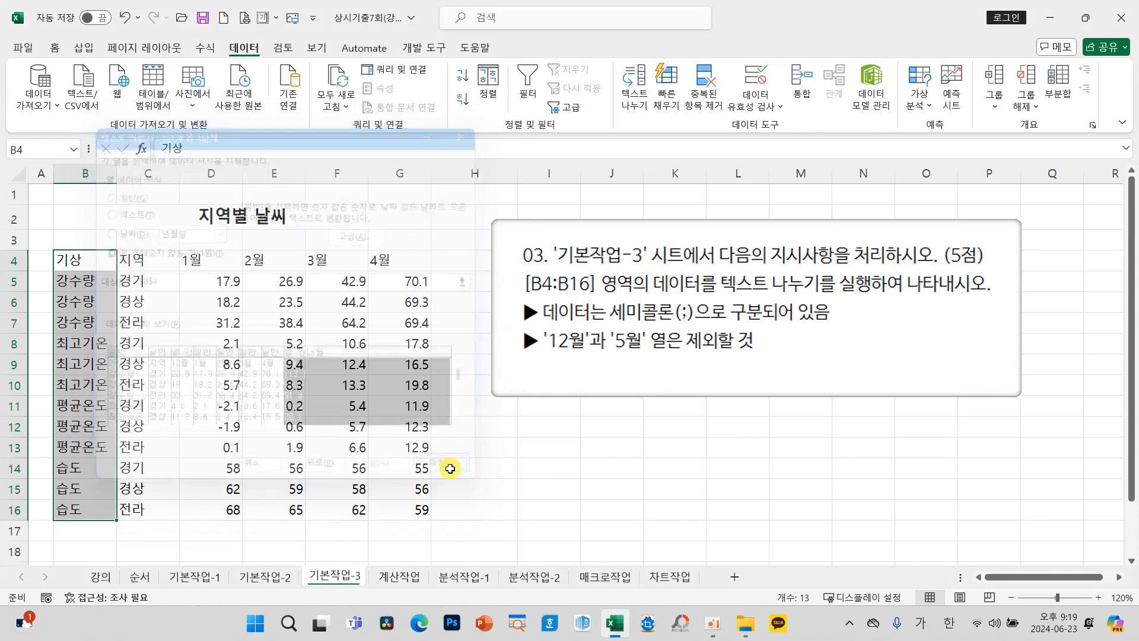
click(346, 427)
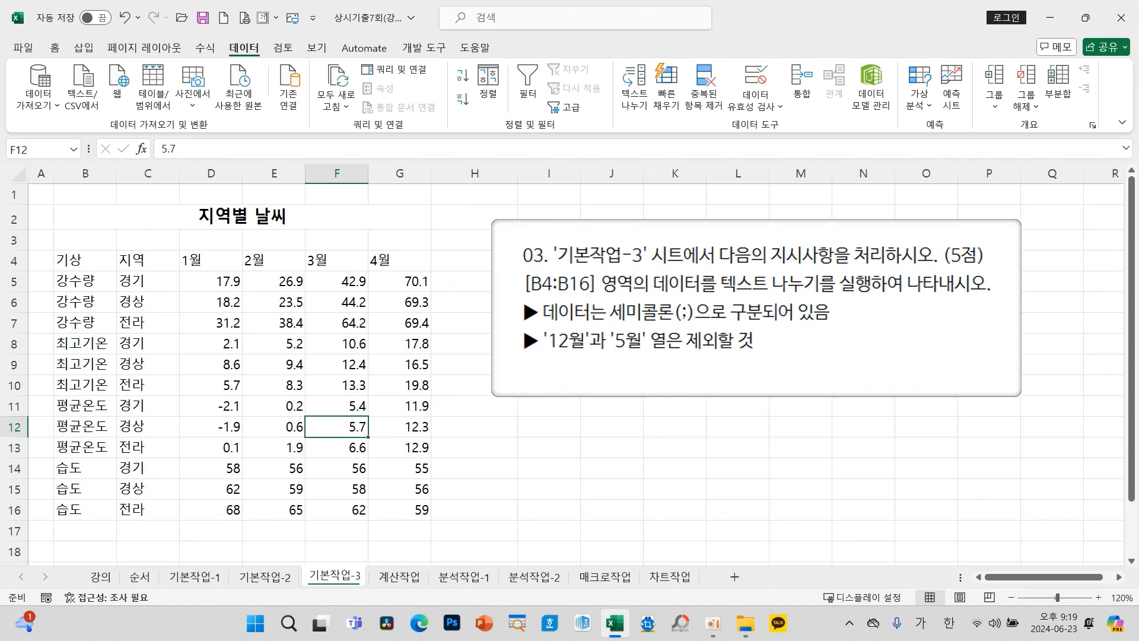
Step: Switch to the 분석작업-1 sheet
click(460, 575)
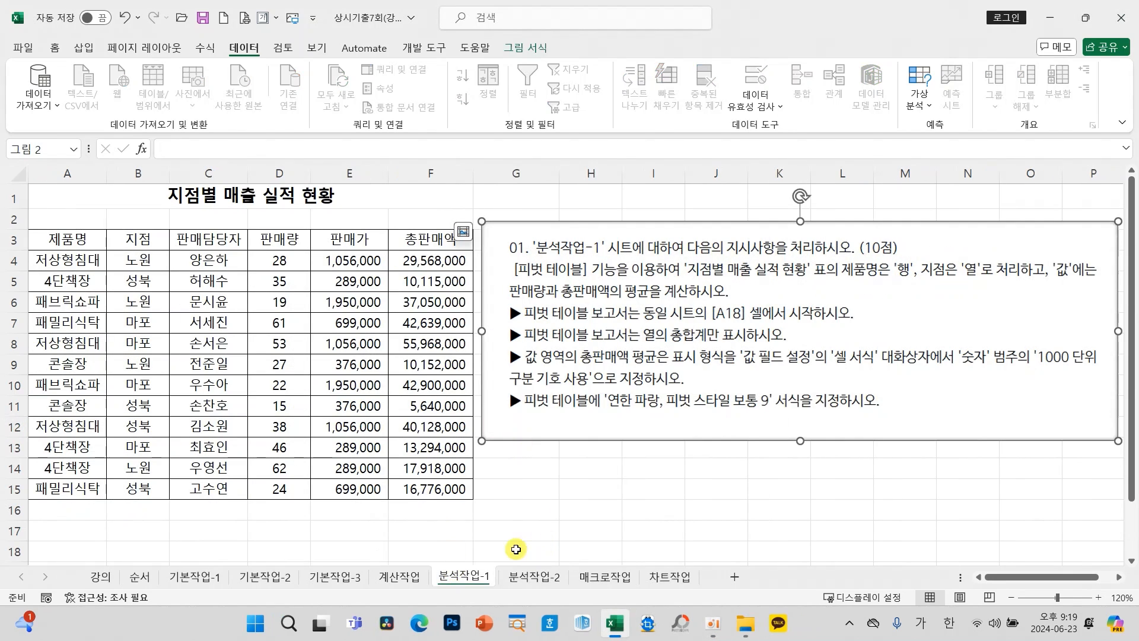
click(517, 503)
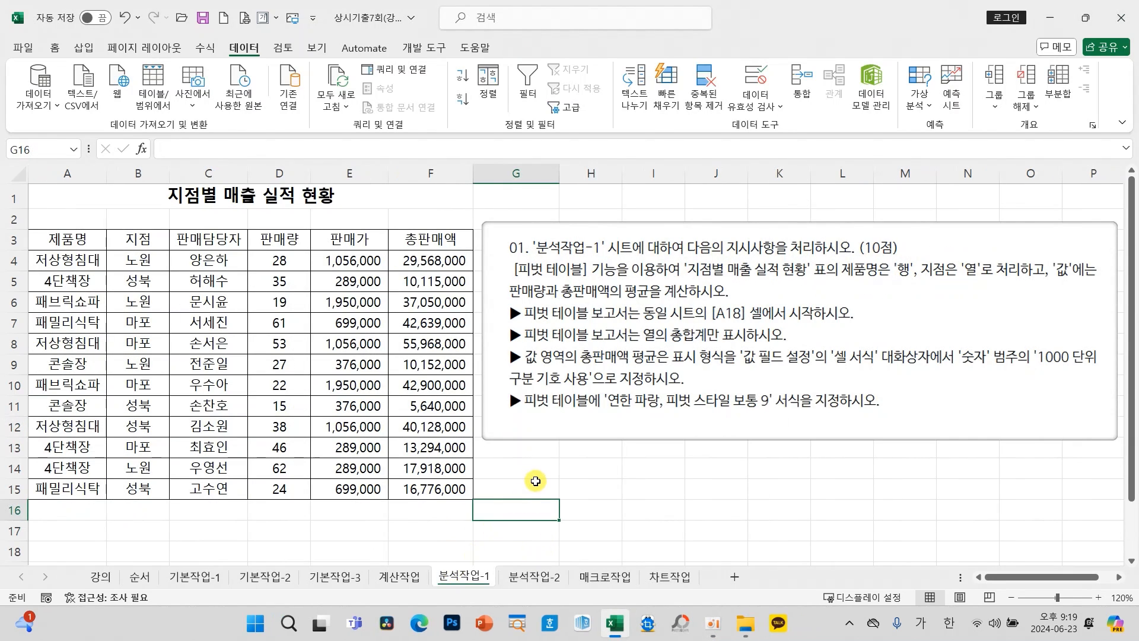
click(535, 484)
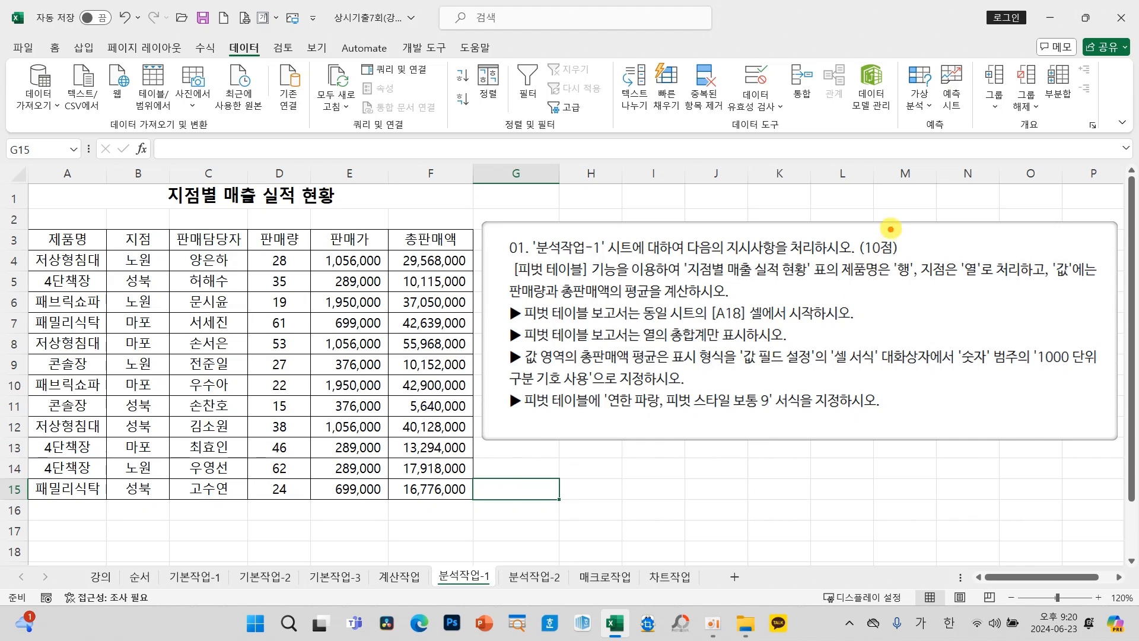
mouse_move(877, 225)
mouse_down()
mouse_move(849, 261)
mouse_move(902, 255)
mouse_move(890, 228)
mouse_up()
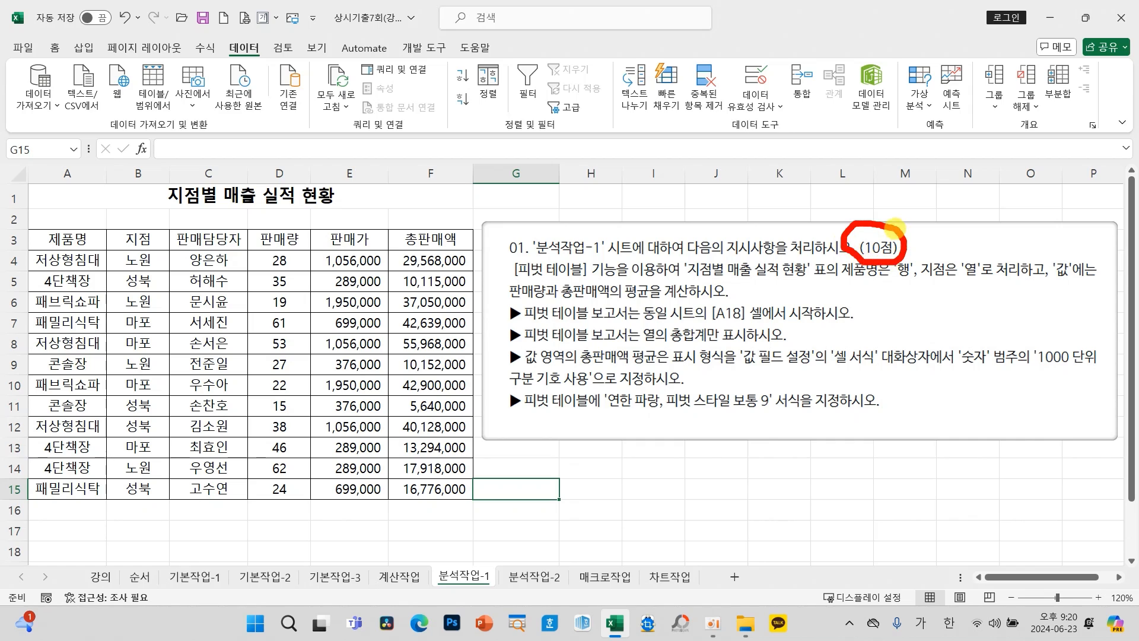
mouse_move(457, 561)
mouse_down()
mouse_move(468, 584)
mouse_move(496, 515)
mouse_move(526, 583)
mouse_move(573, 506)
mouse_up()
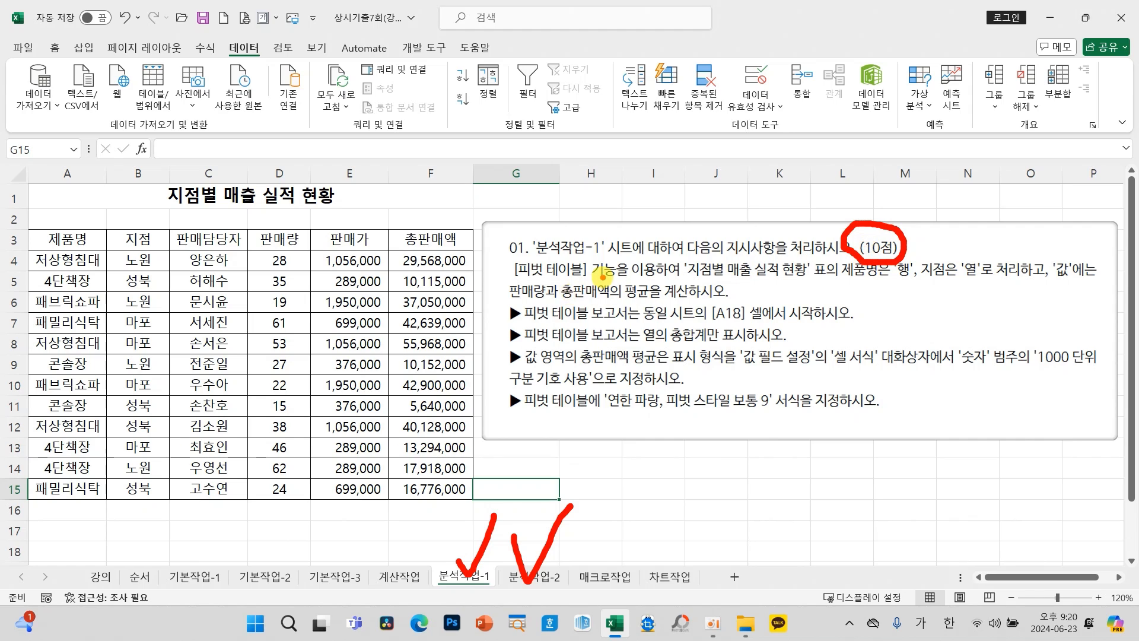
mouse_move(603, 277)
mouse_down()
mouse_move(497, 270)
mouse_move(611, 284)
mouse_up()
key(Escape)
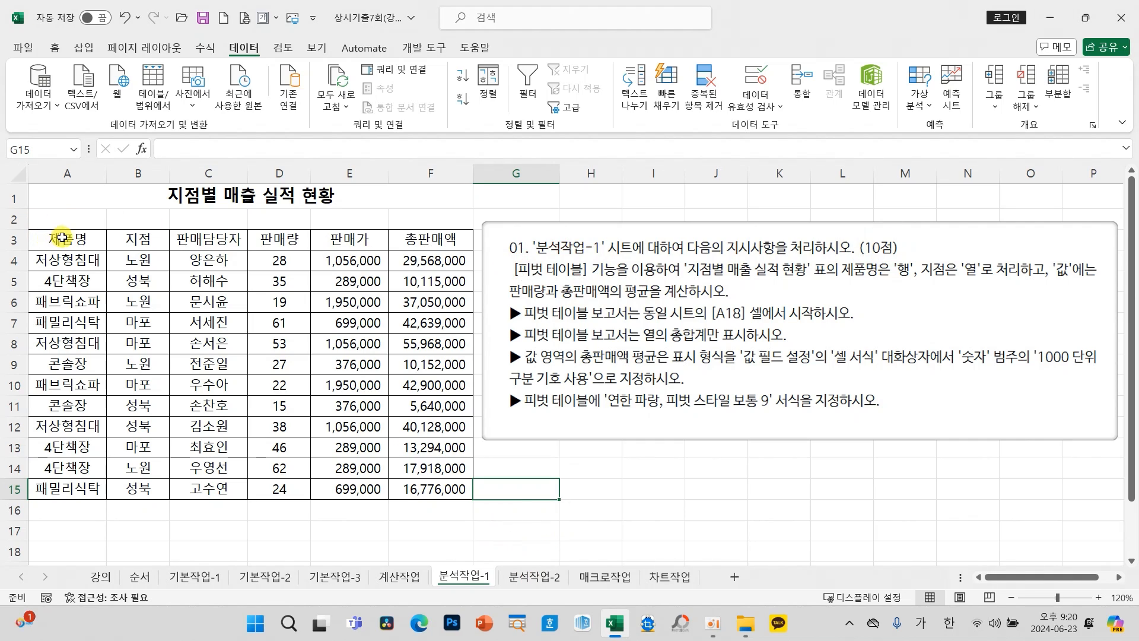
Step: Create a pivot table from A3:F15, placing it in the existing worksheet at cell A18
drag(46, 239, 413, 486)
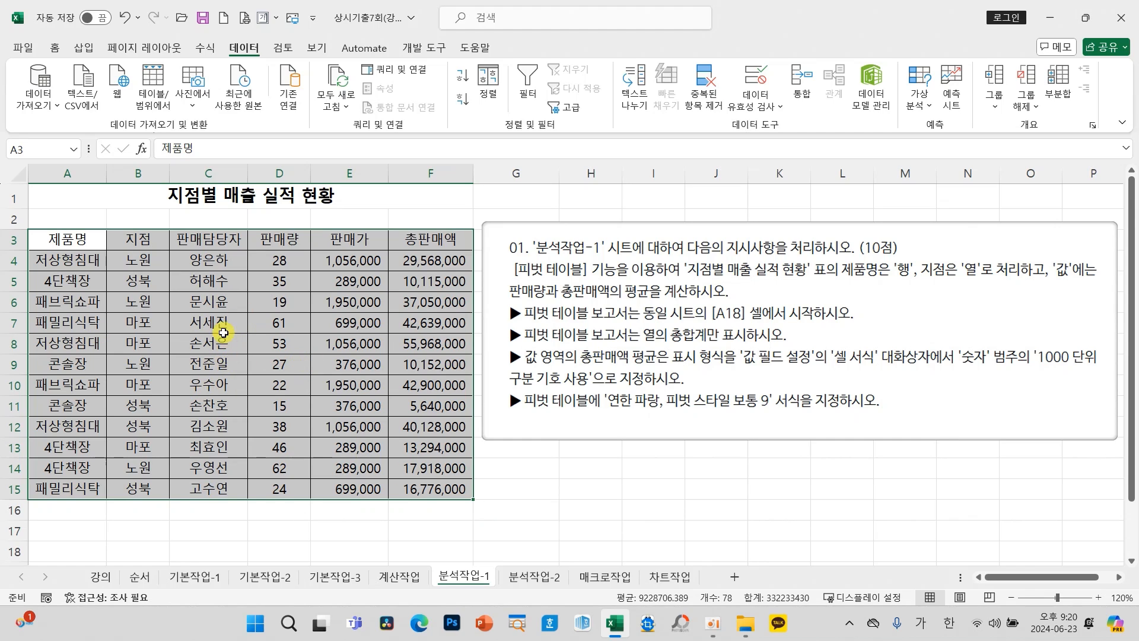
click(84, 47)
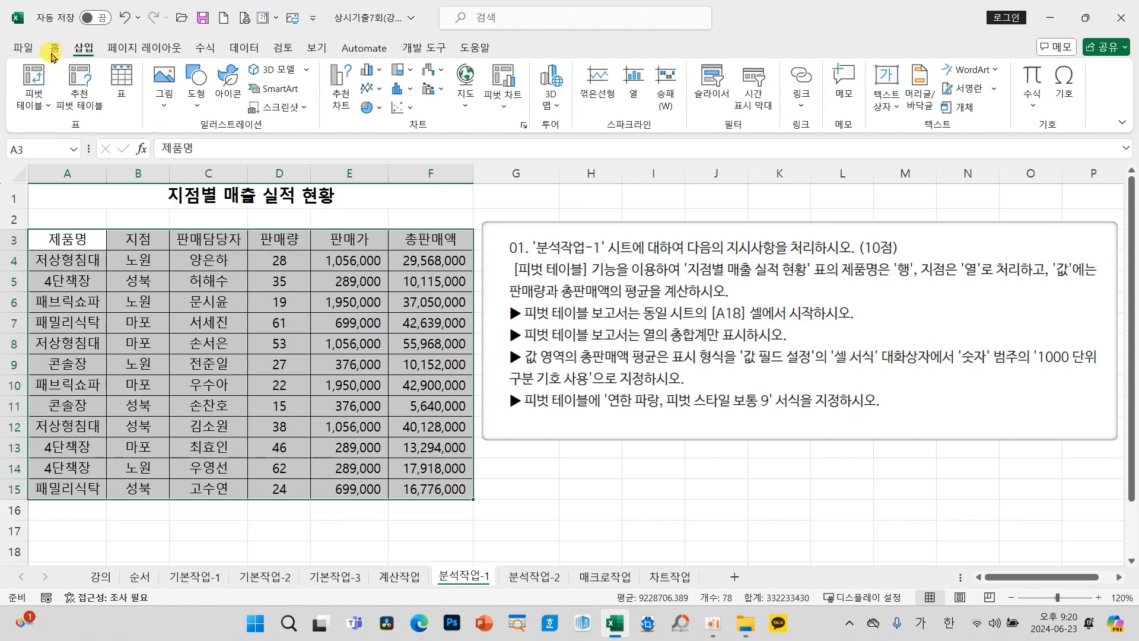
click(34, 78)
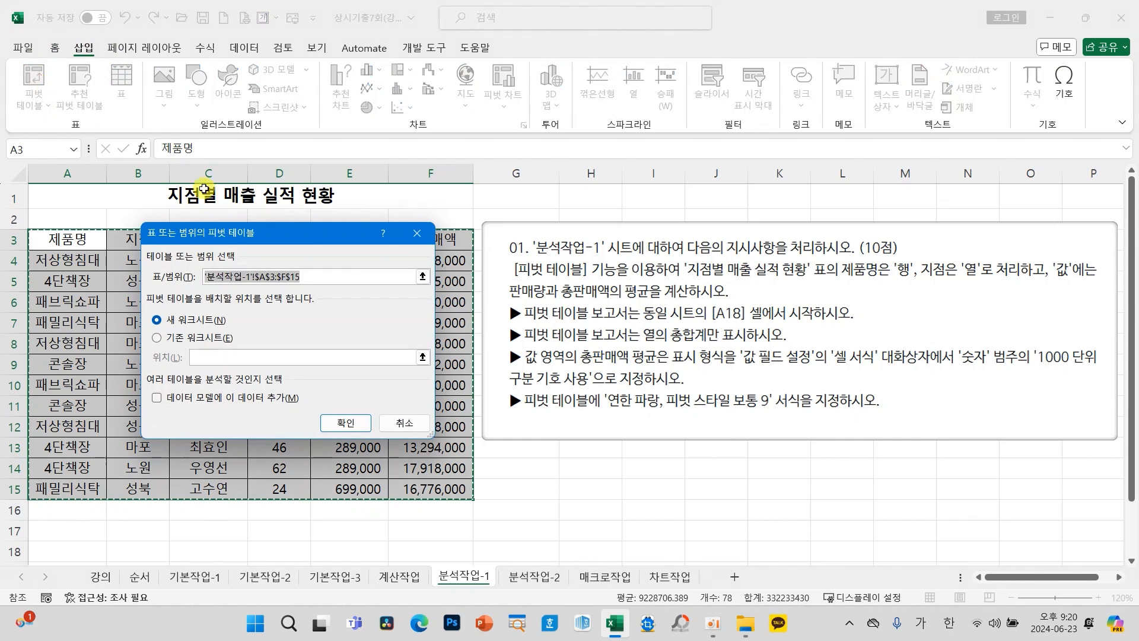
drag(221, 233, 227, 214)
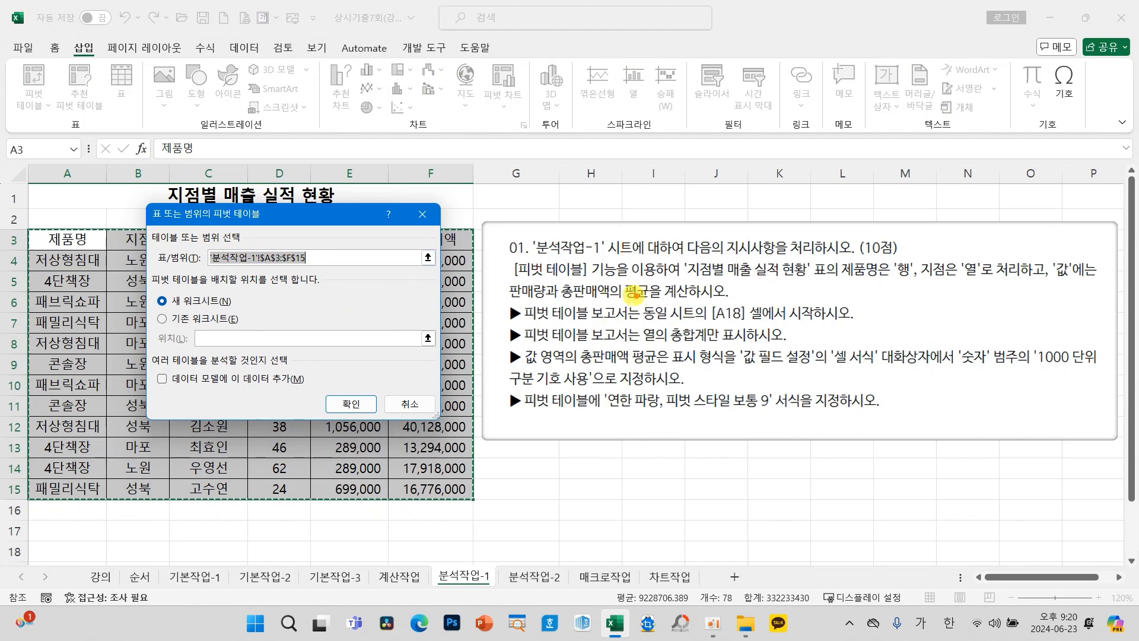
drag(630, 294, 764, 329)
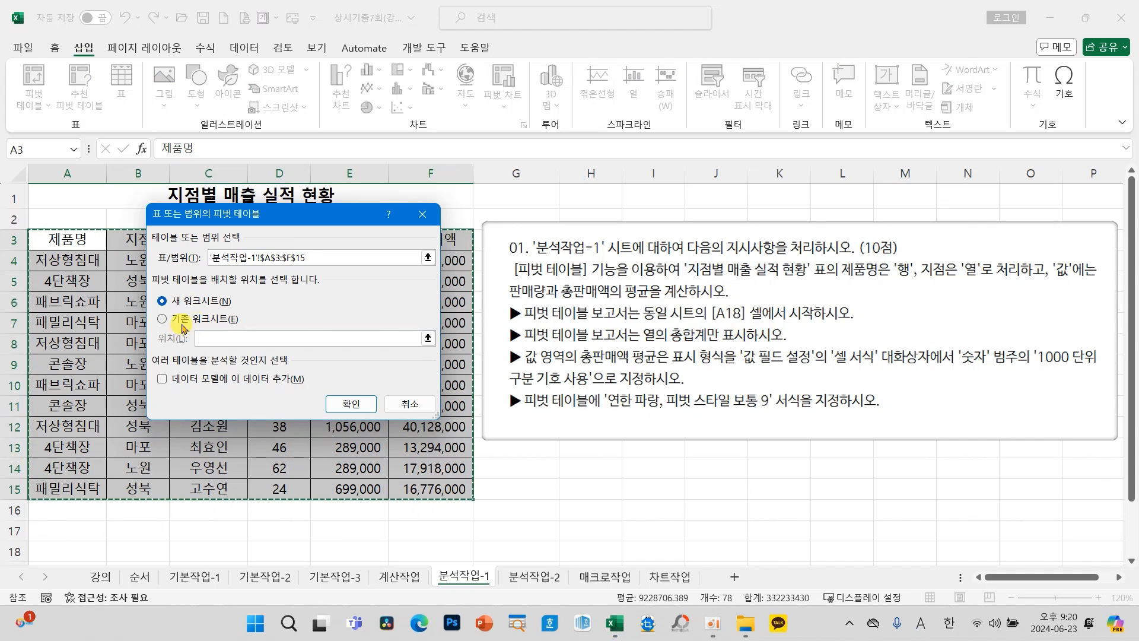
click(181, 320)
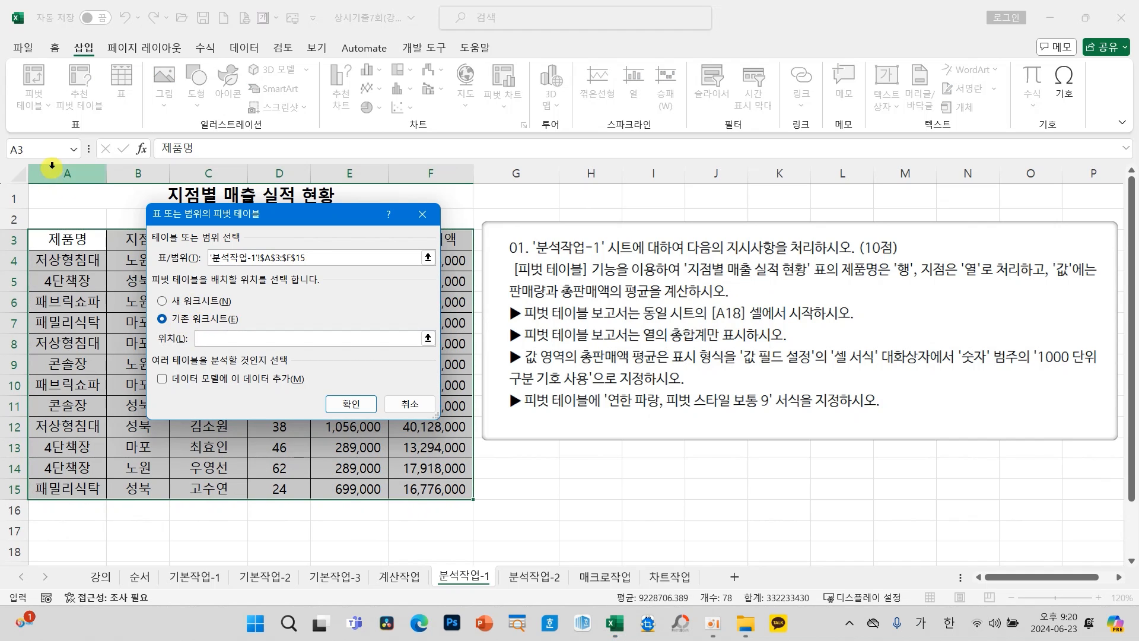
click(66, 550)
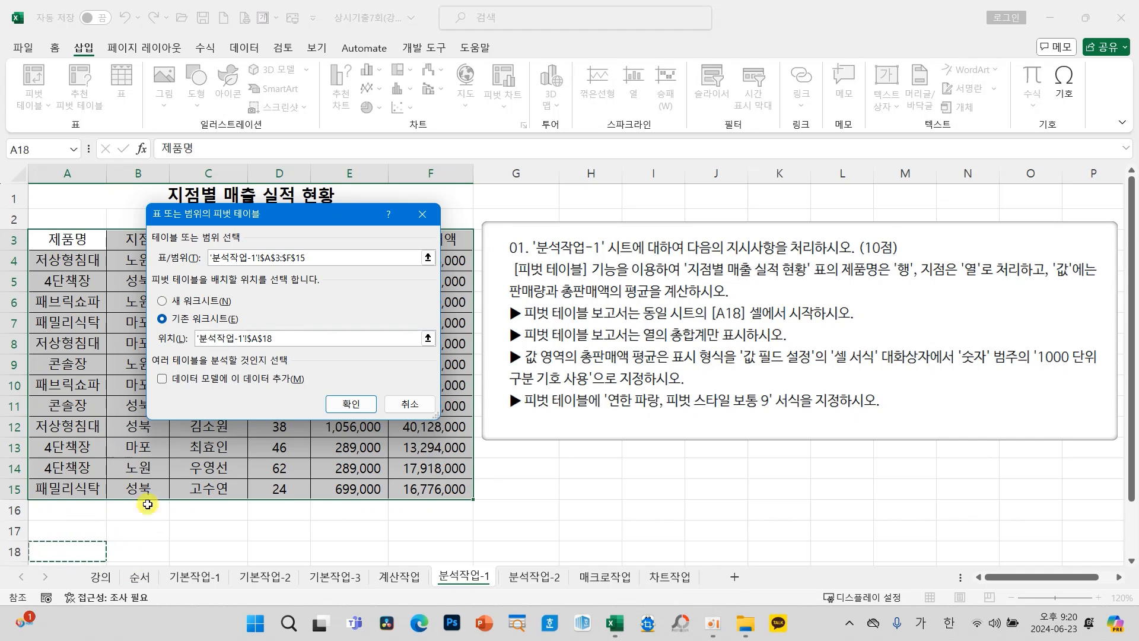
click(369, 411)
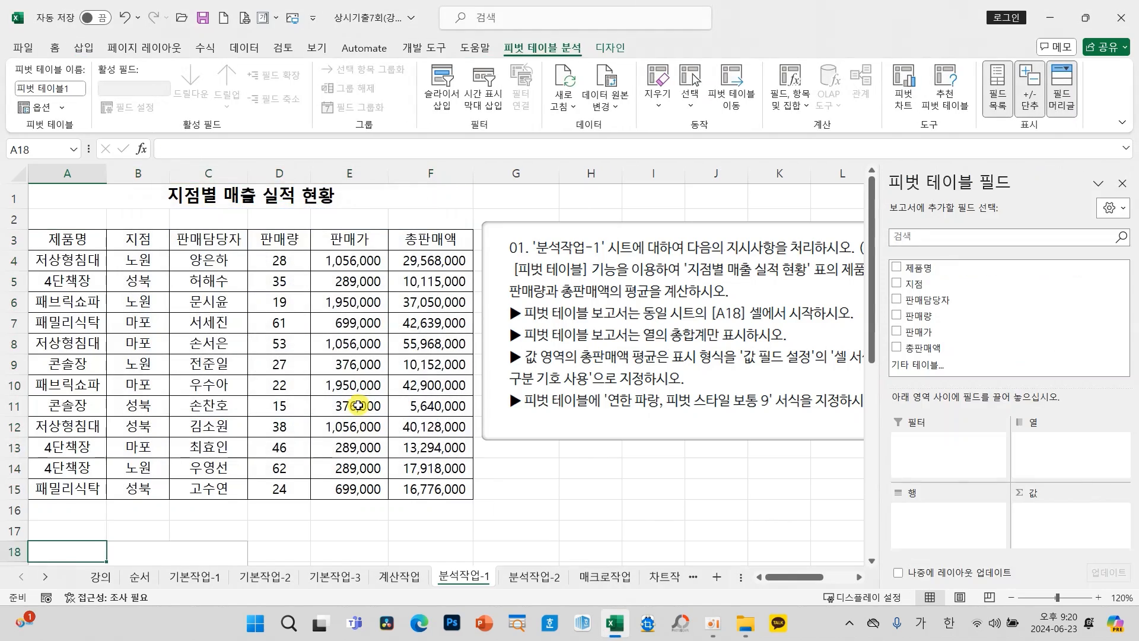
Step: Move the task instruction picture beside the empty pivot table, starting near row 18, and shrink it
scroll(350, 401, down, 4)
scroll(415, 386, up, 3)
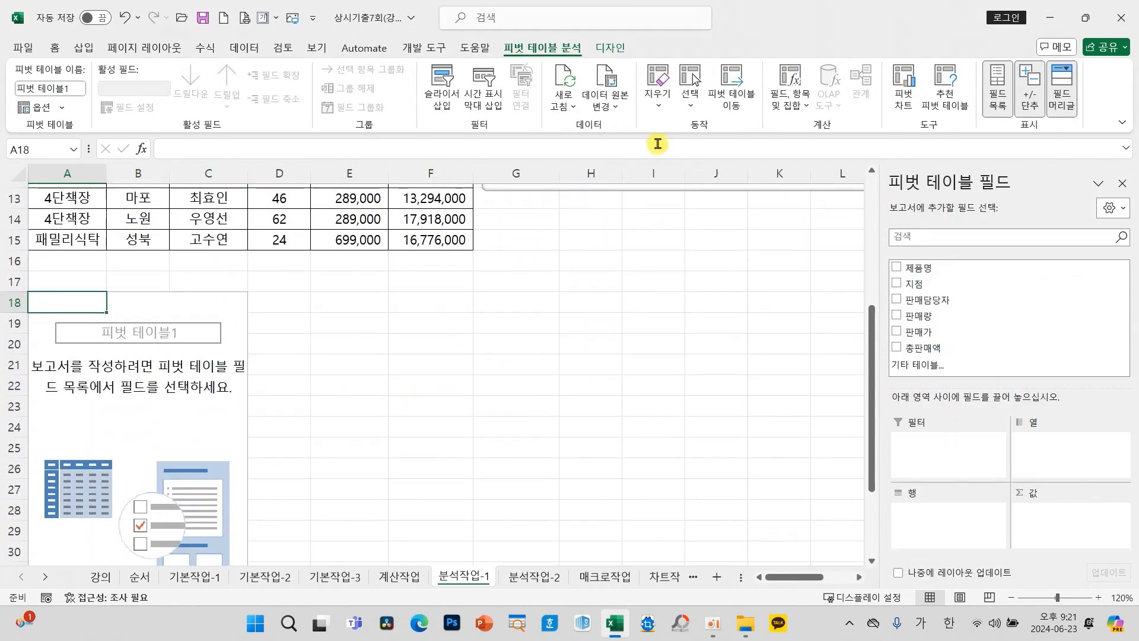
drag(623, 287, 366, 544)
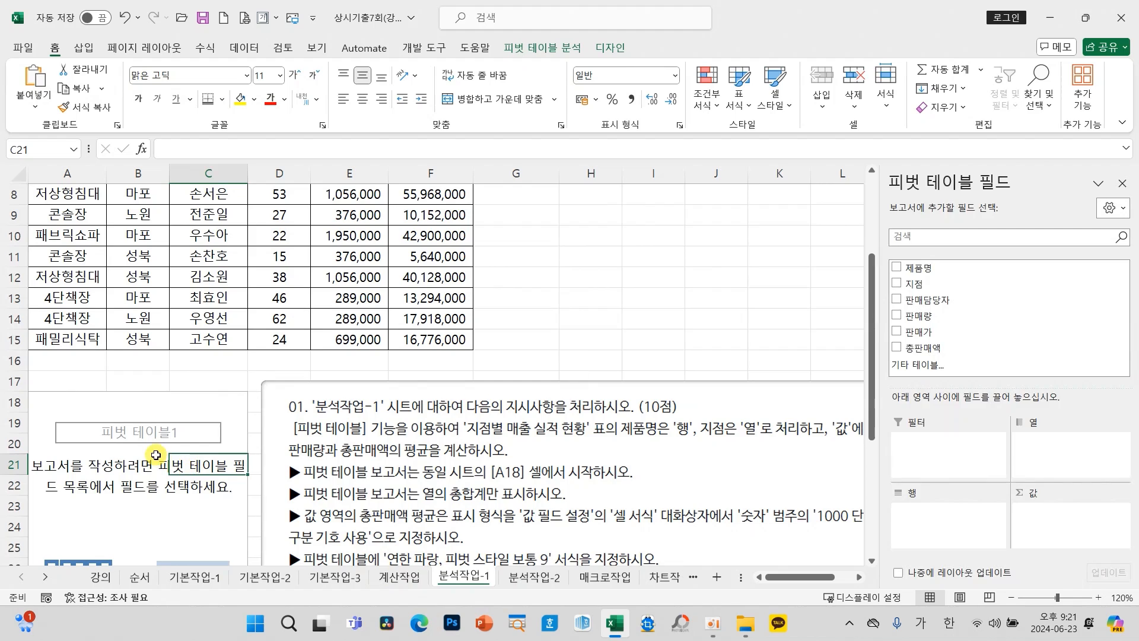
scroll(155, 453, down, 2)
click(314, 336)
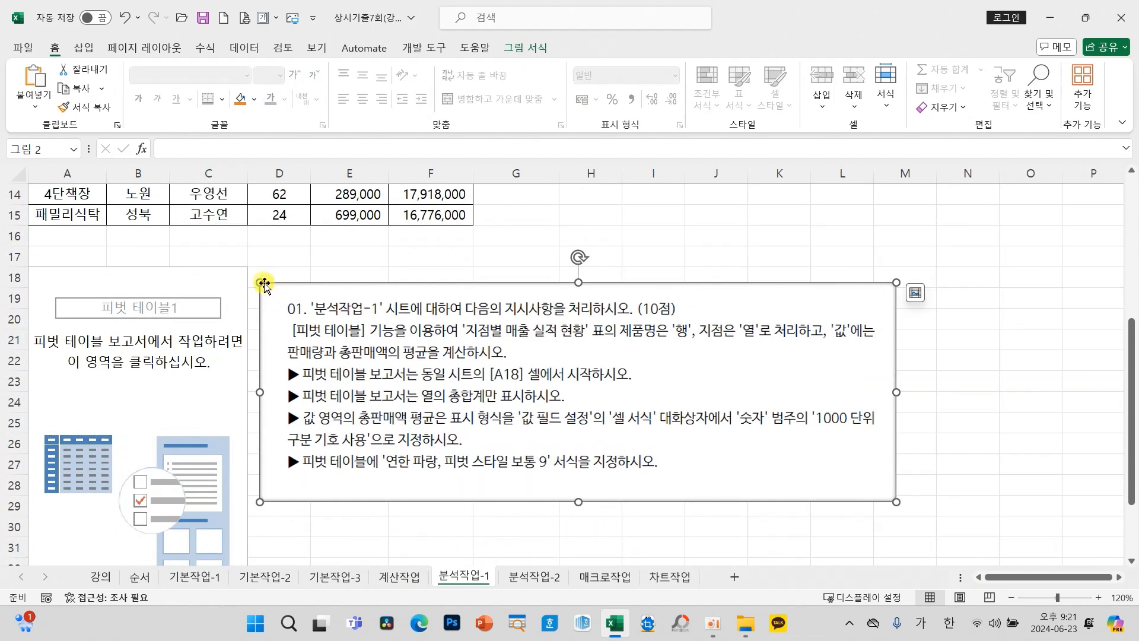
drag(260, 282, 374, 329)
drag(473, 386, 359, 349)
Step: Close the pivot table's field list and bring it back with 필드 목록 표시
click(196, 396)
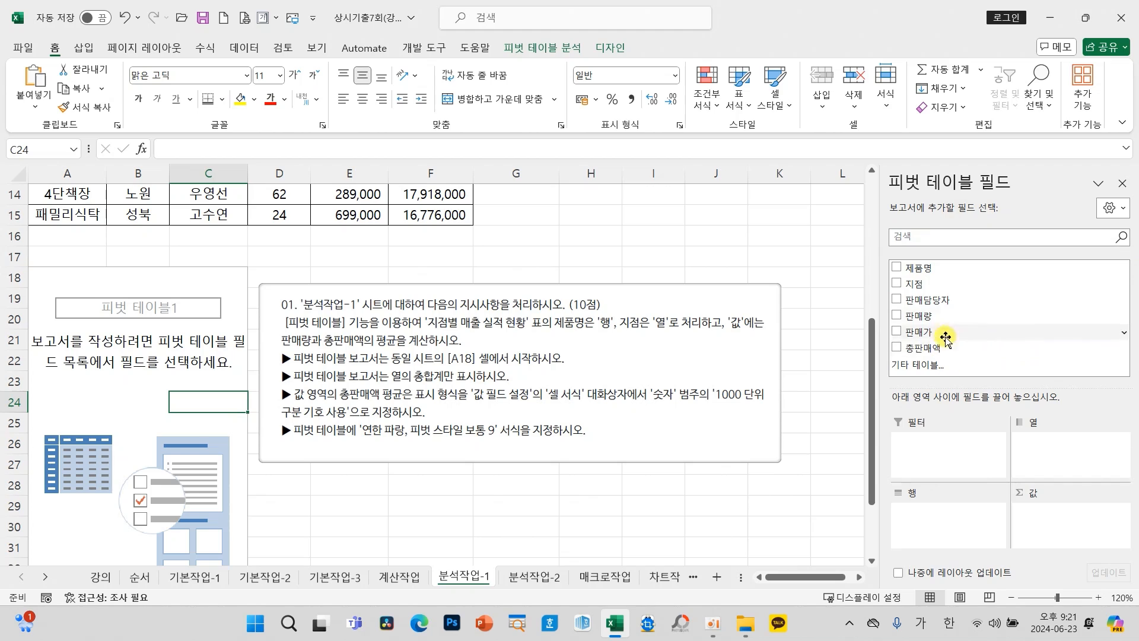
click(1119, 186)
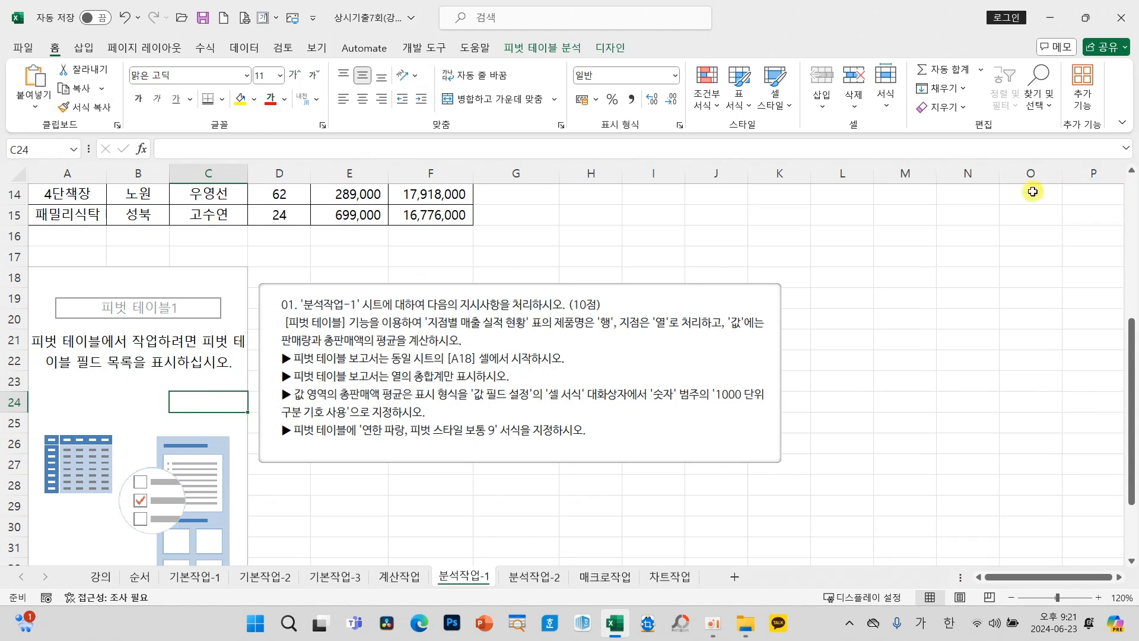
click(103, 395)
right_click(87, 401)
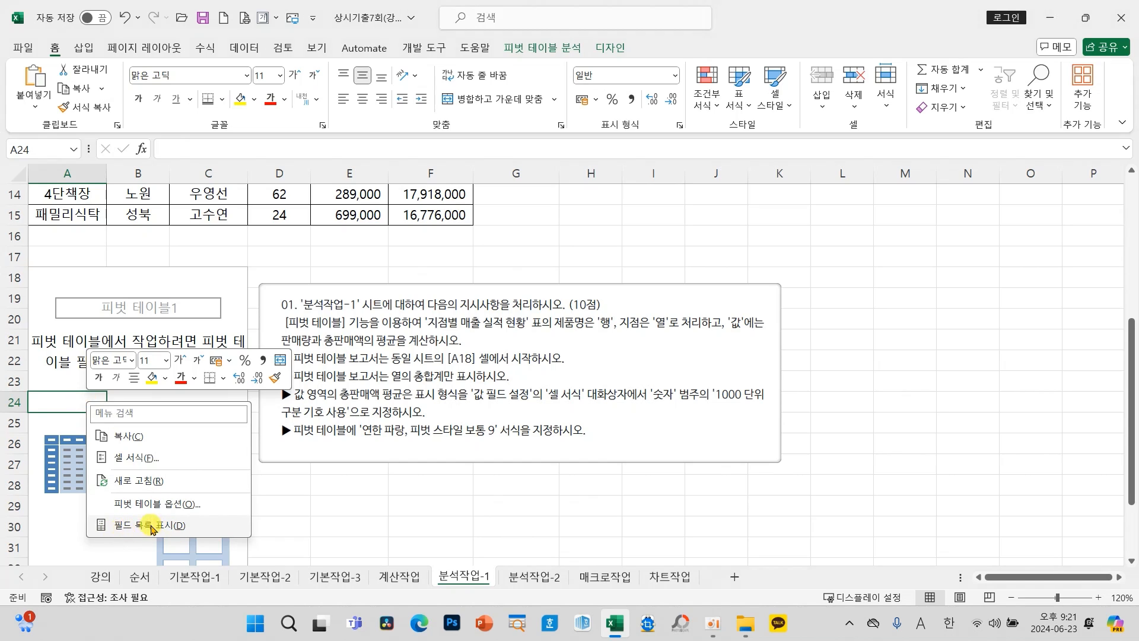
click(168, 526)
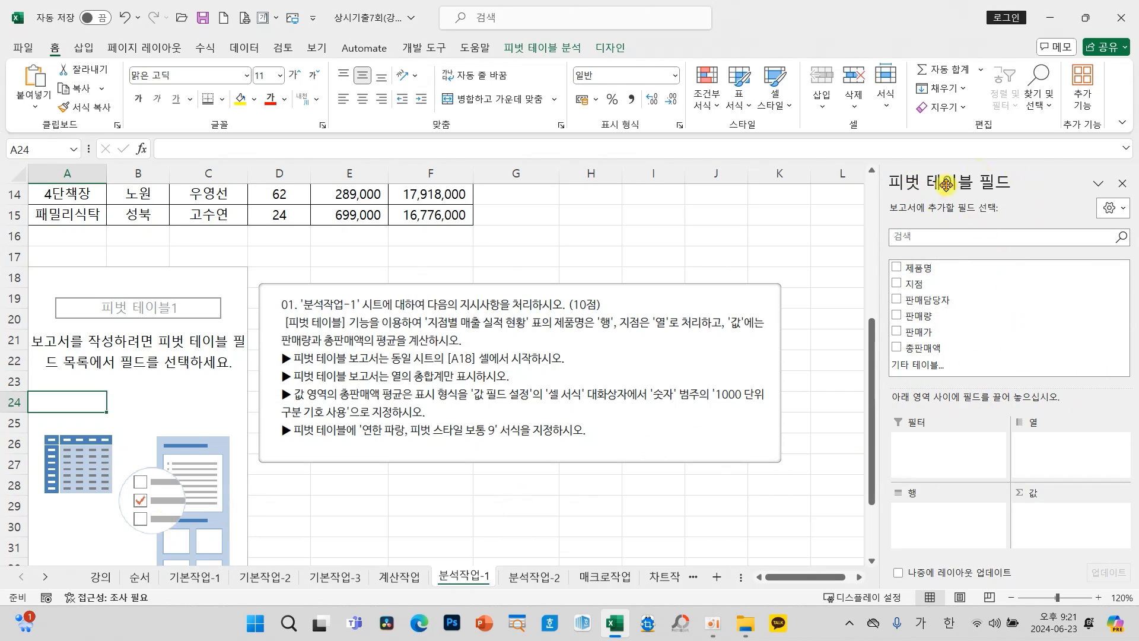
click(653, 505)
click(594, 525)
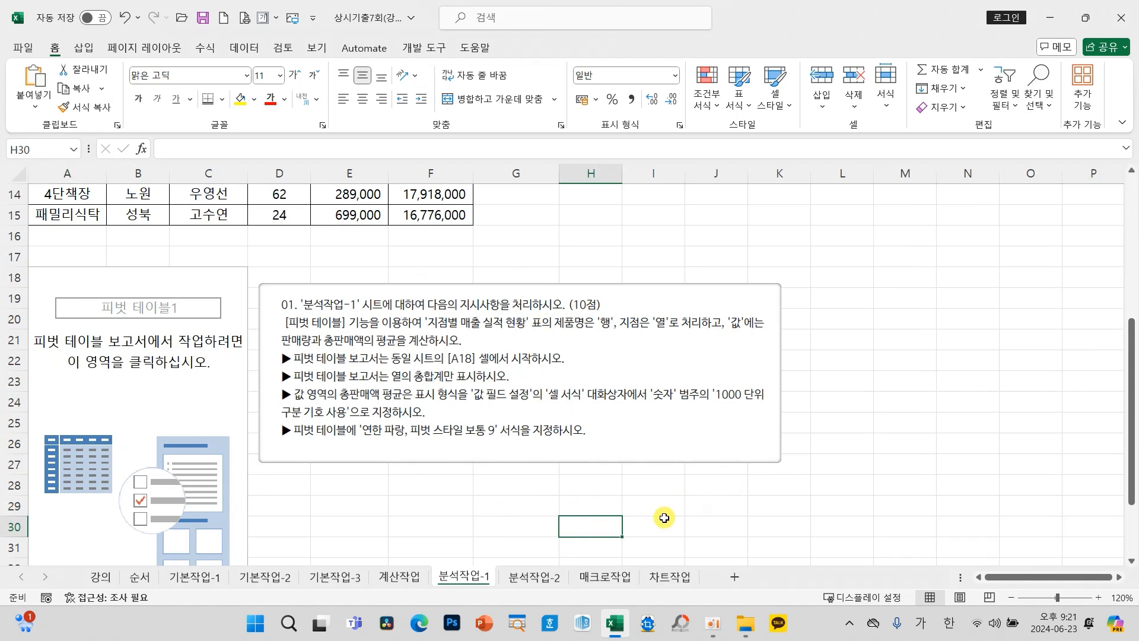
click(664, 520)
click(97, 409)
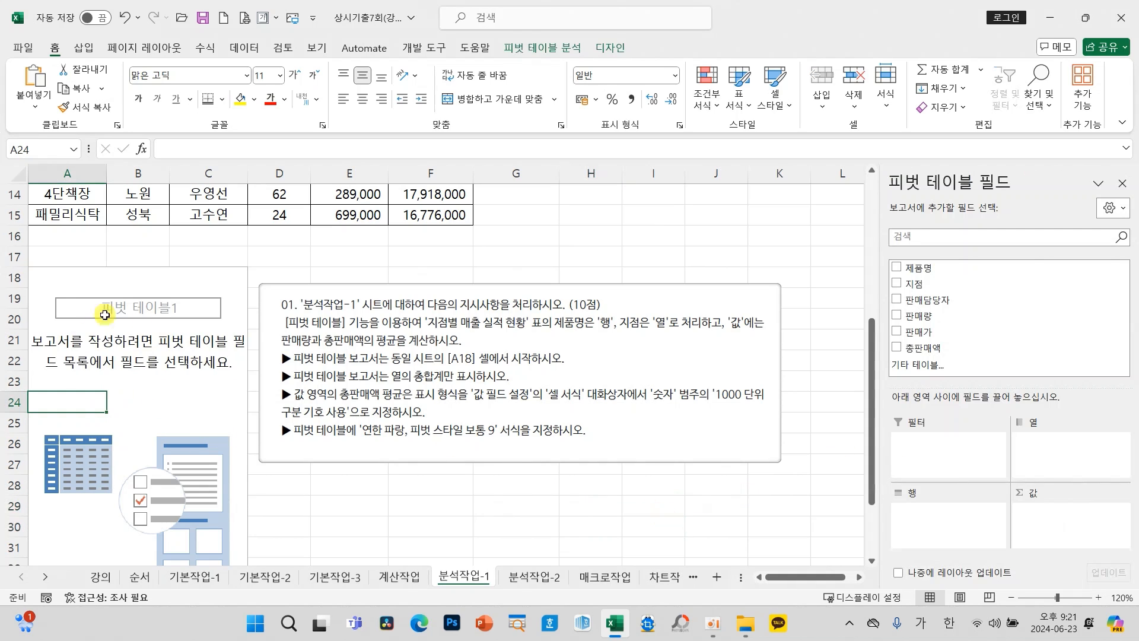
scroll(138, 404, down, 1)
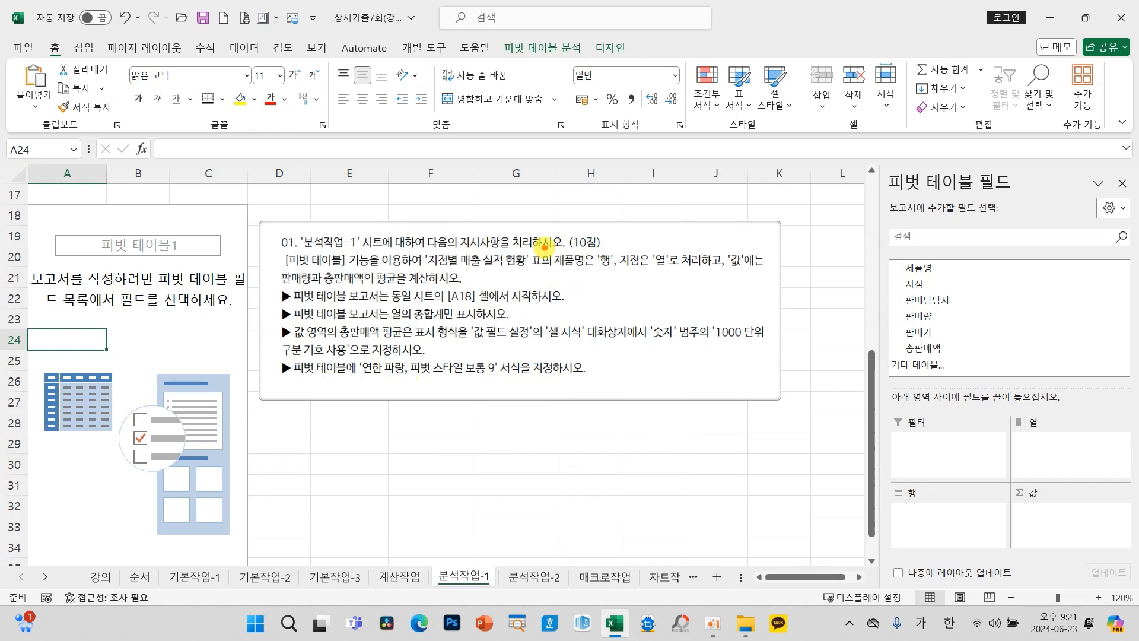
mouse_move(542, 249)
mouse_down()
mouse_move(600, 275)
mouse_move(799, 280)
mouse_up()
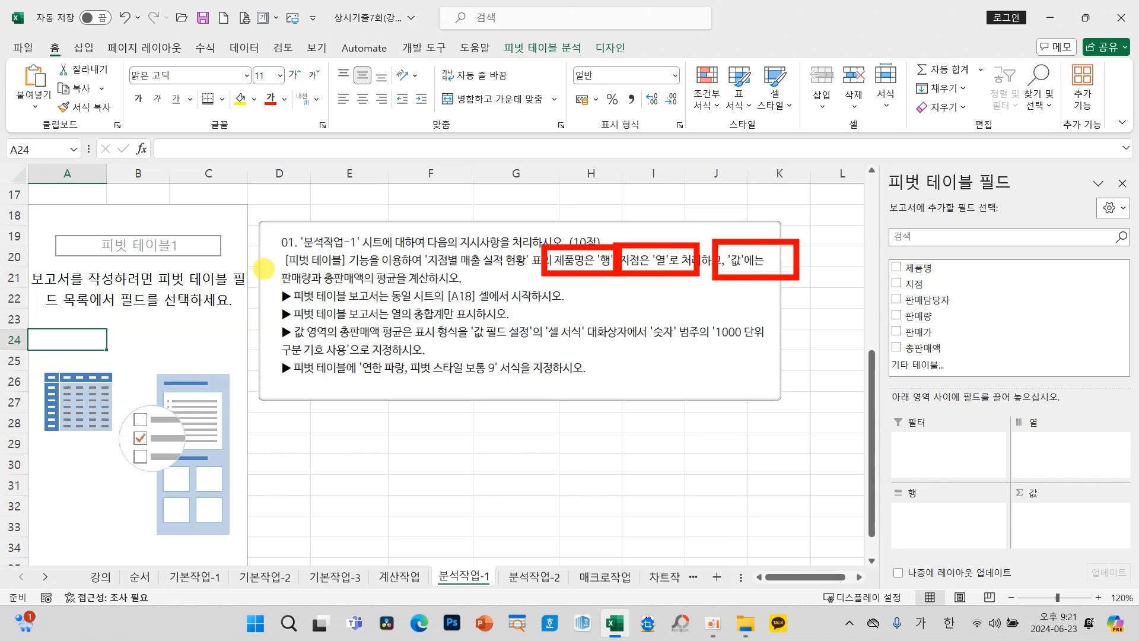
mouse_move(263, 267)
mouse_down()
mouse_move(402, 297)
mouse_move(409, 288)
mouse_up()
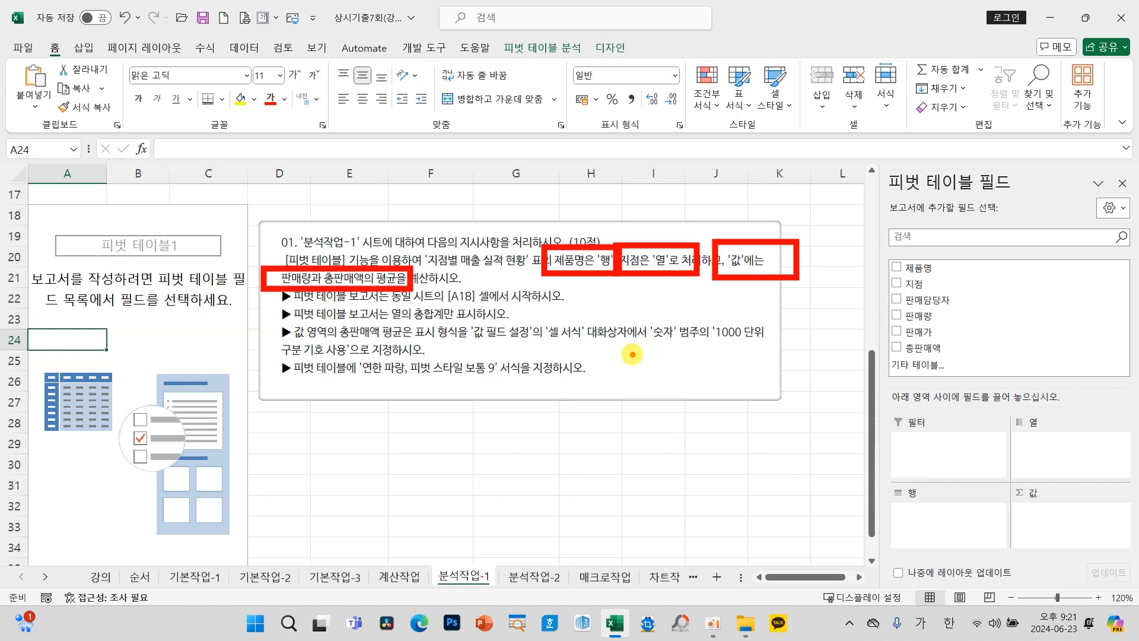
key(Escape)
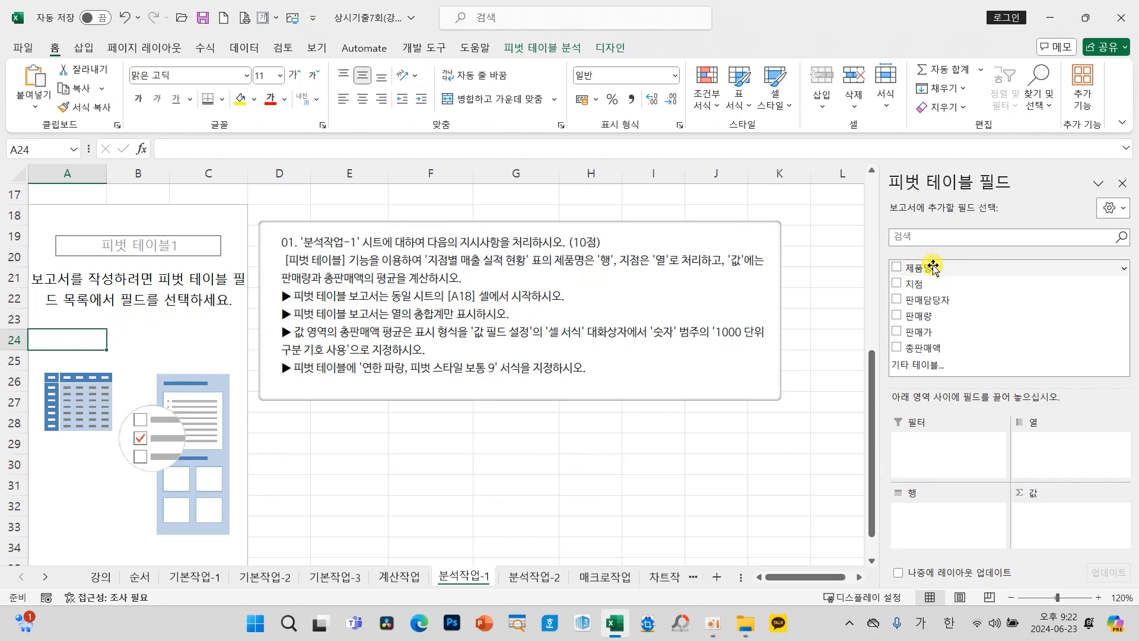
Step: Put 제품명 in the pivot table's 행 area and 지점 in 열, and move the instruction picture below the table
drag(934, 267, 943, 519)
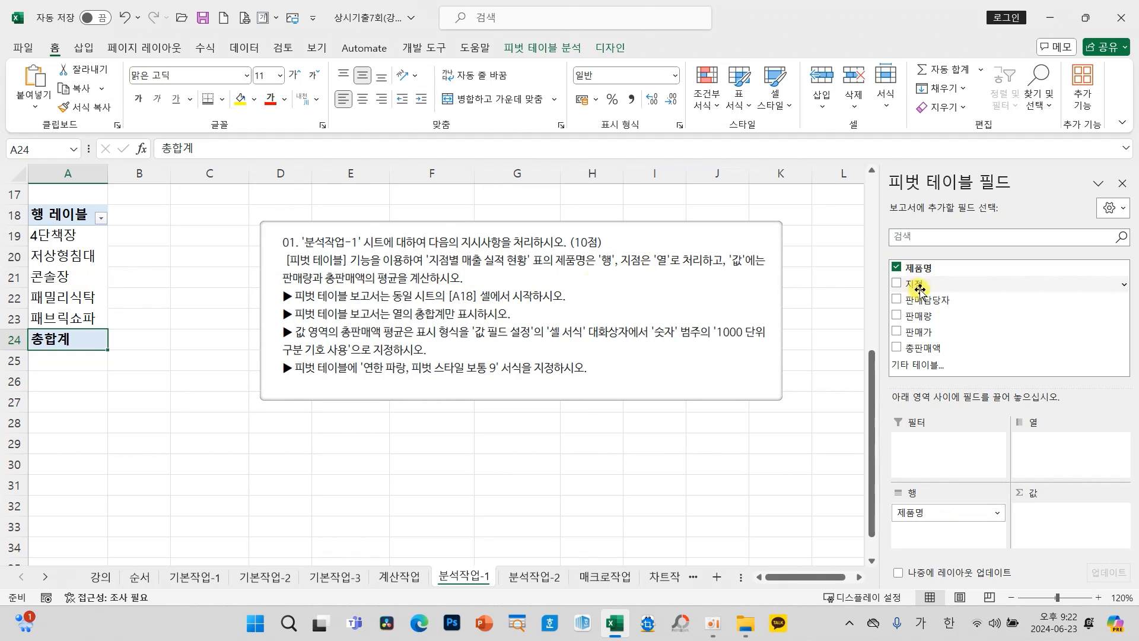
drag(918, 284, 1055, 454)
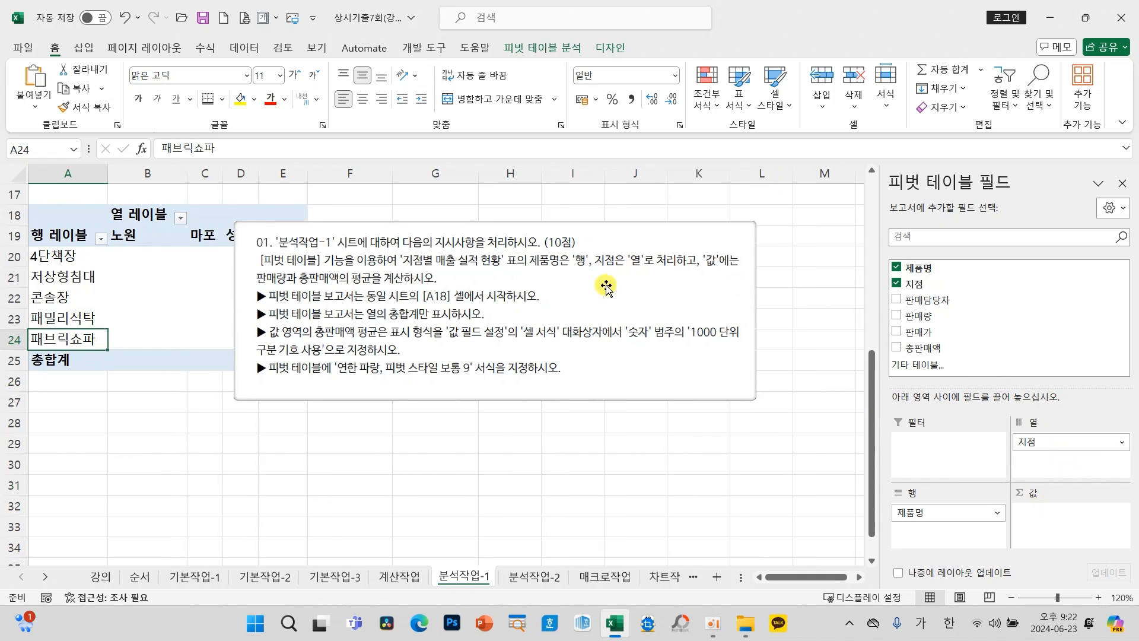
drag(606, 287, 697, 438)
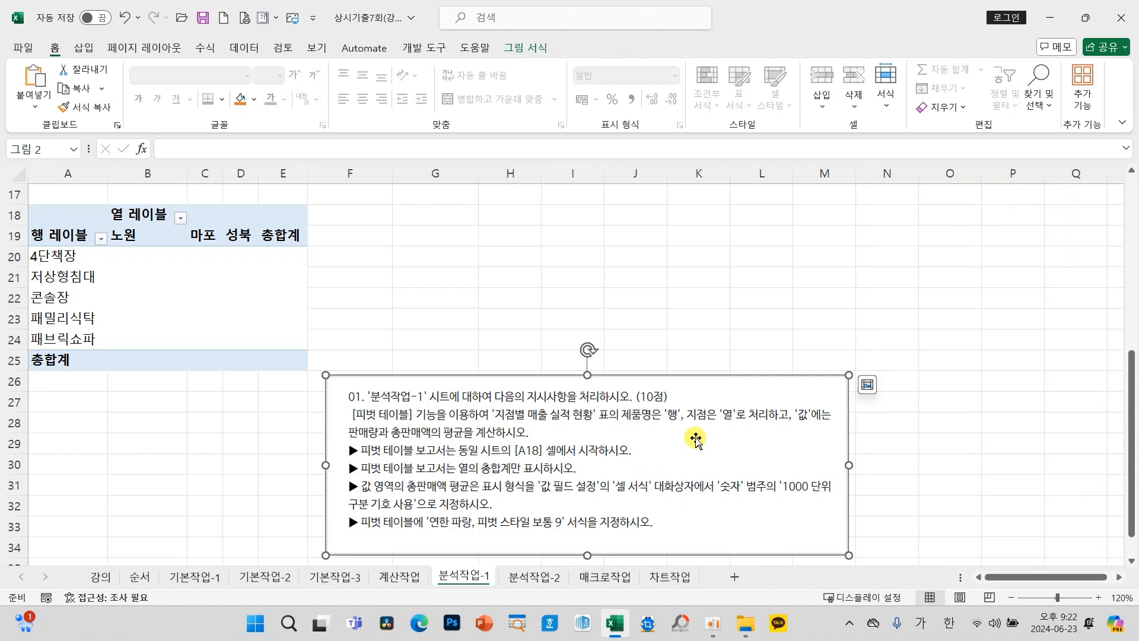
click(232, 298)
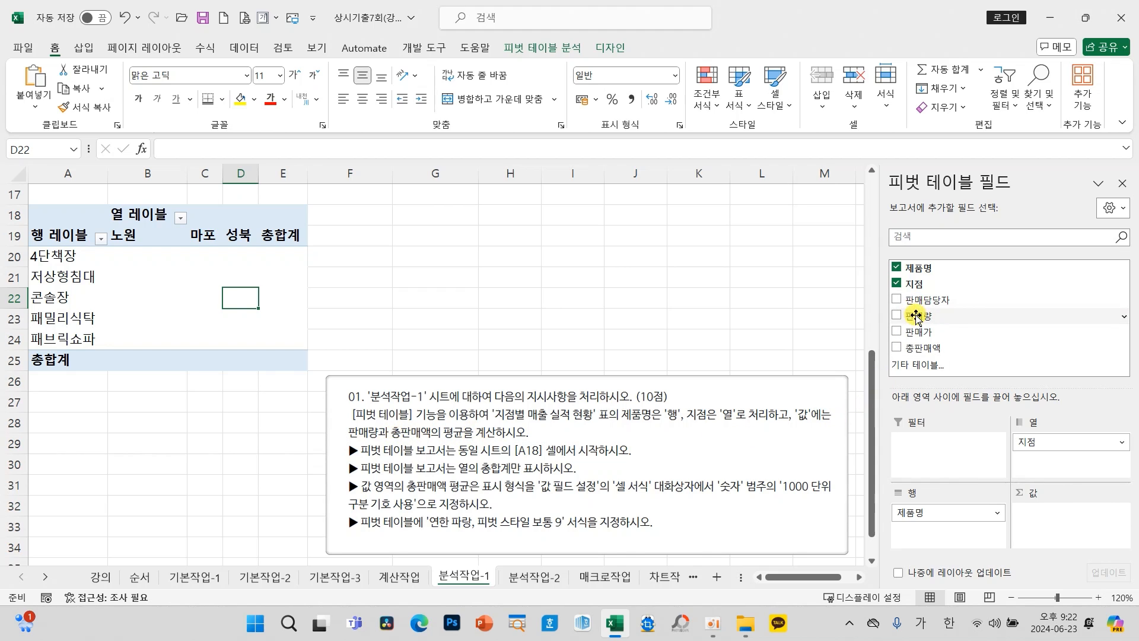
Step: Add 판매량 to the pivot table's 값 area and summarize it by 평균 in its value field settings
drag(949, 315, 1053, 514)
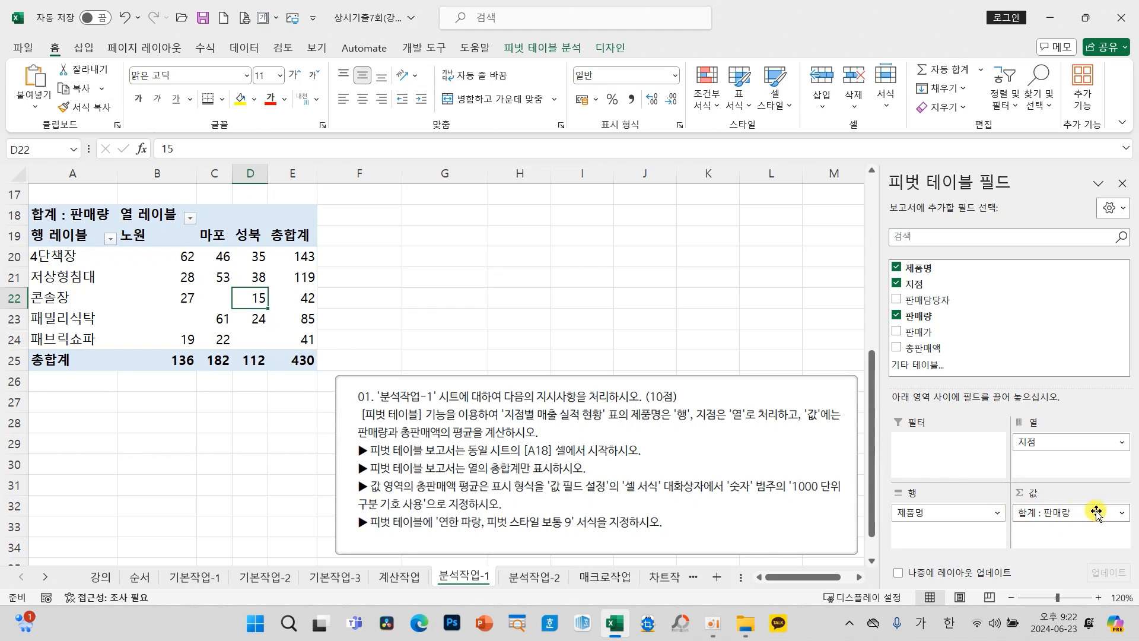
click(1119, 513)
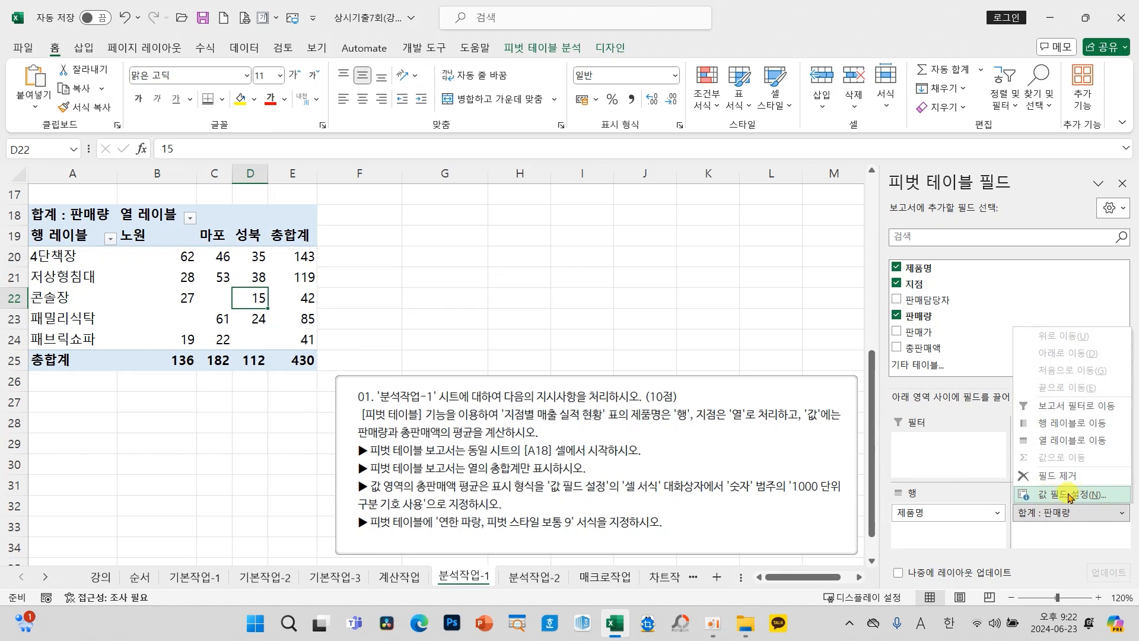
click(1058, 495)
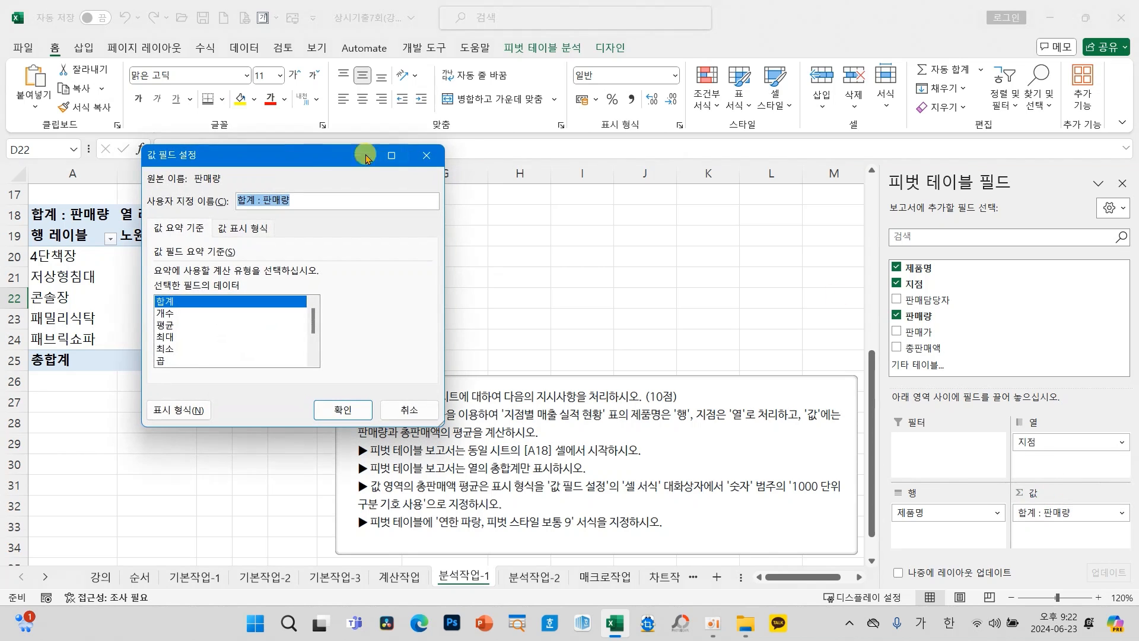
drag(364, 155, 497, 106)
click(297, 276)
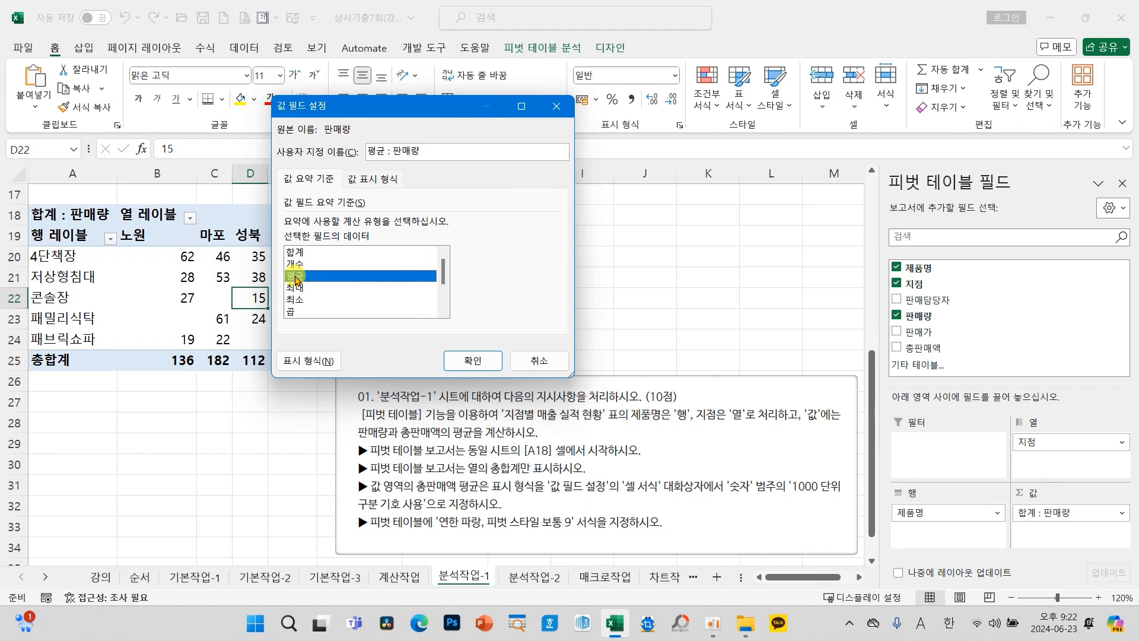
click(463, 358)
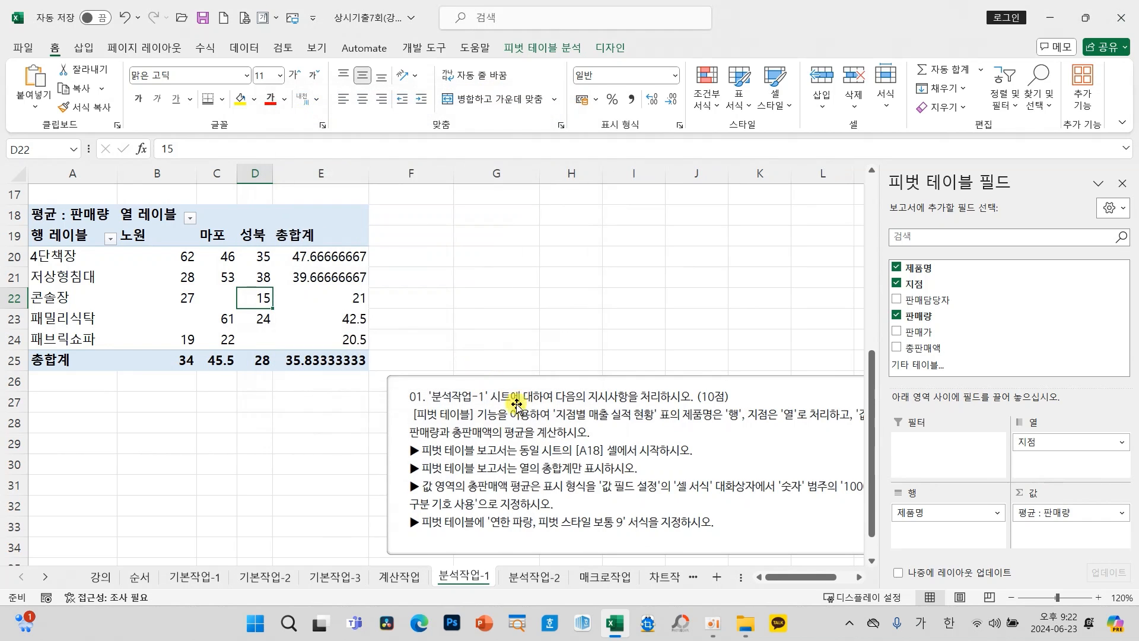
Step: Add 총판매액 to the pivot table's 값 area summarized by 평균, and move the instruction picture directly below the table
drag(928, 349, 1051, 531)
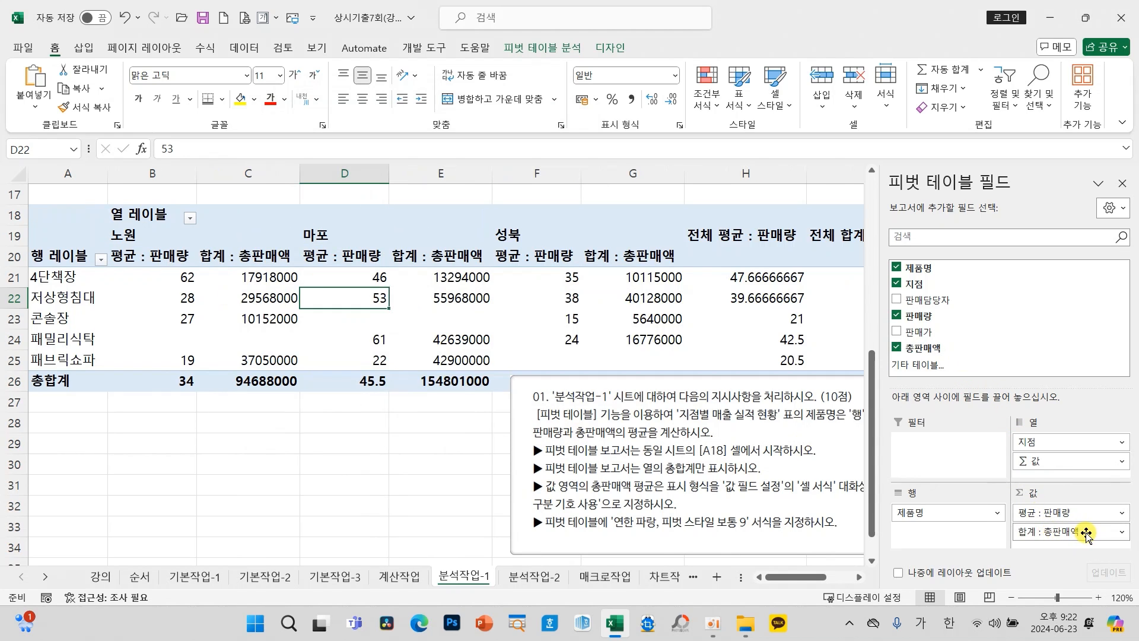
click(1086, 533)
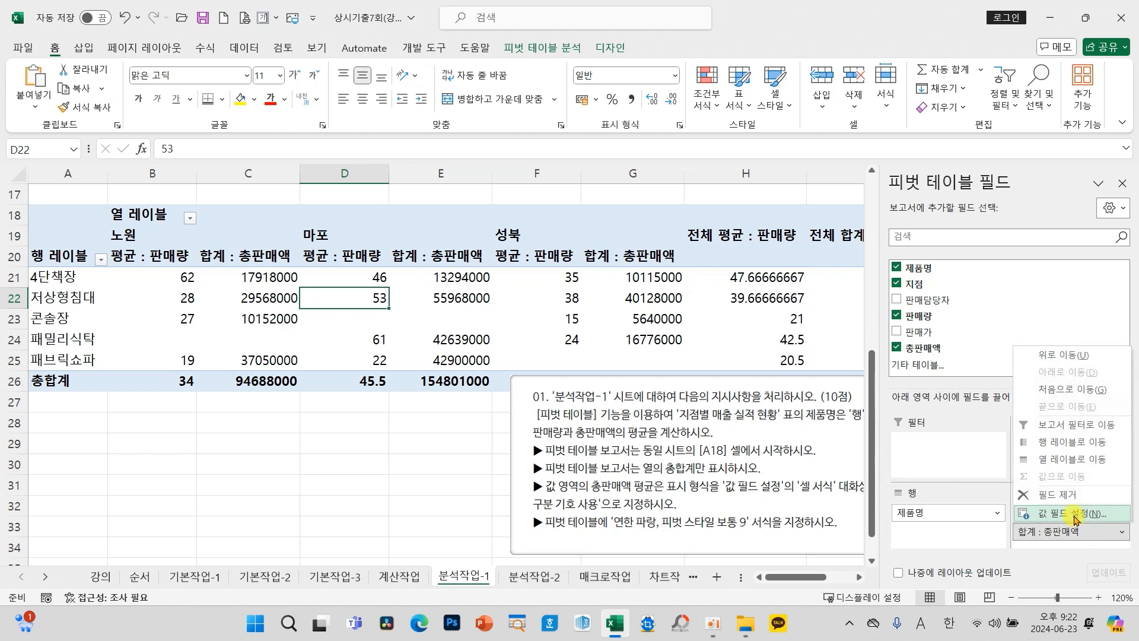
click(1073, 516)
click(293, 276)
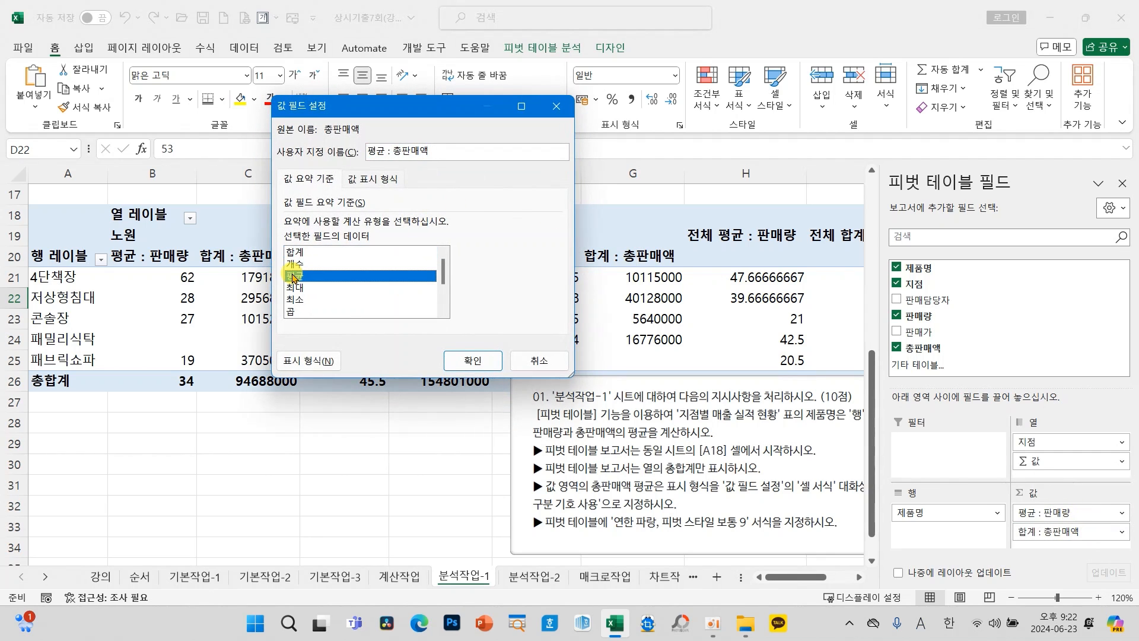
click(477, 359)
drag(616, 439, 281, 455)
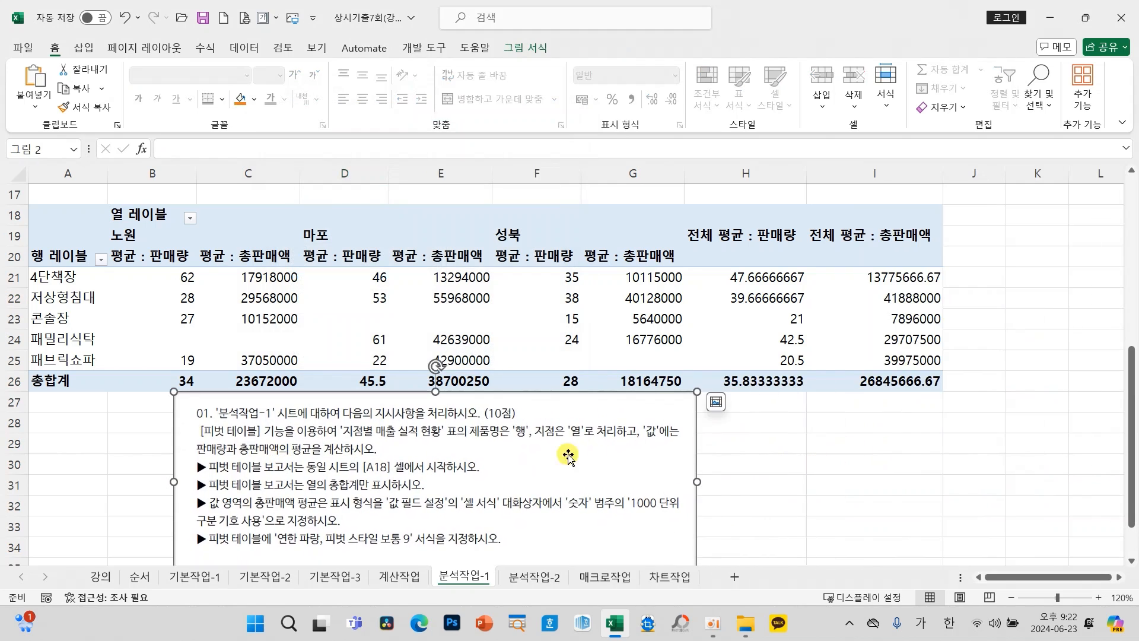
click(614, 337)
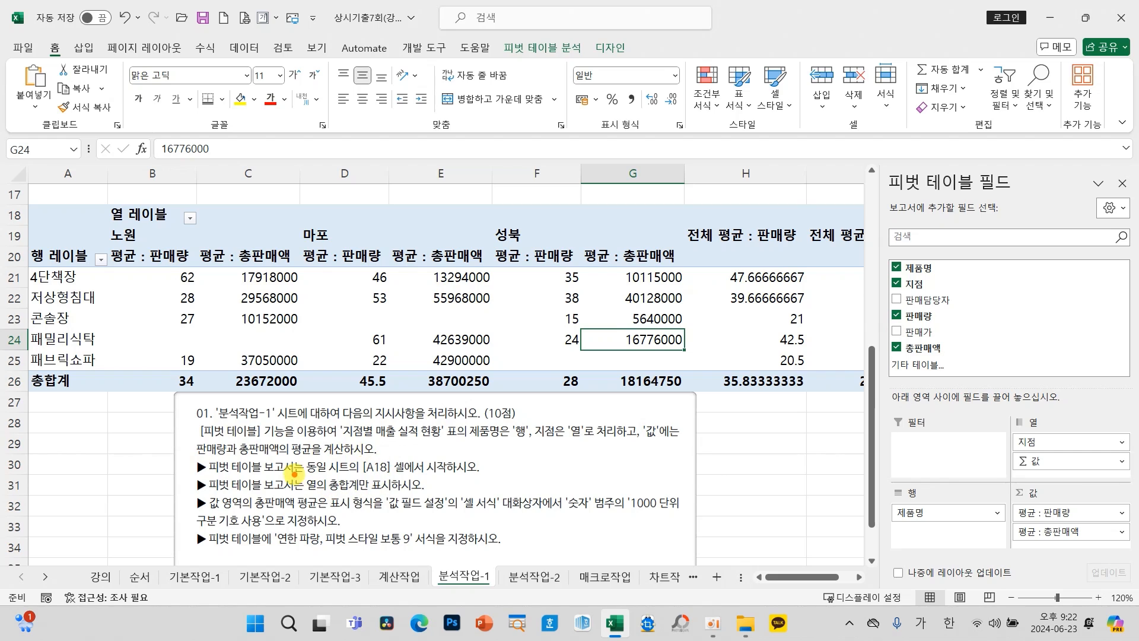
mouse_move(295, 473)
mouse_down()
mouse_move(357, 500)
mouse_move(409, 491)
mouse_up()
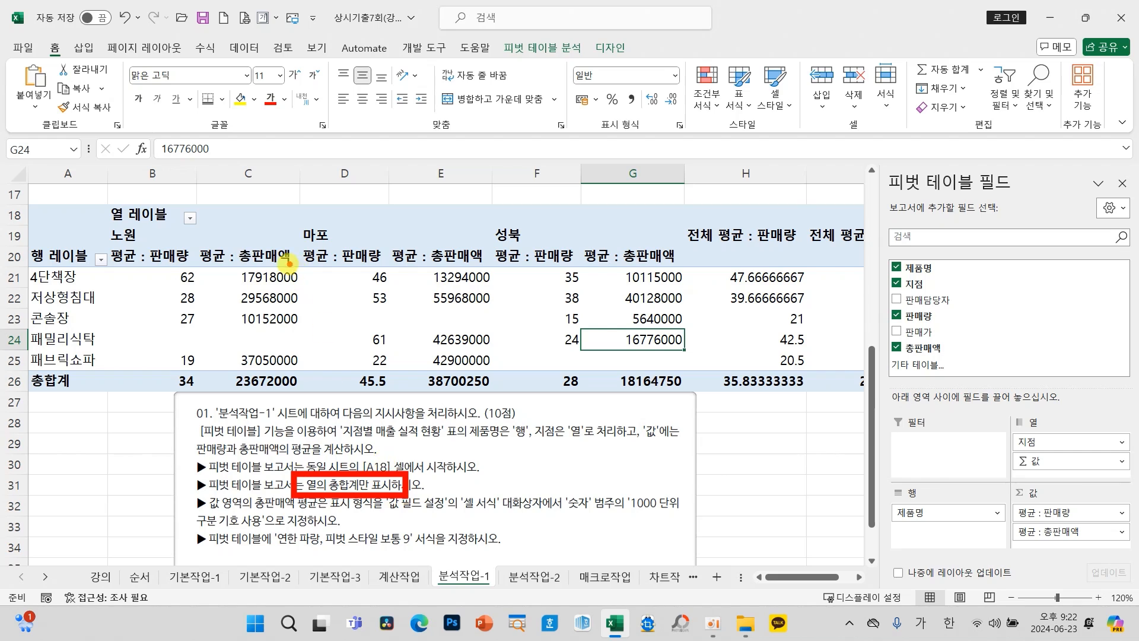
drag(162, 268, 177, 354)
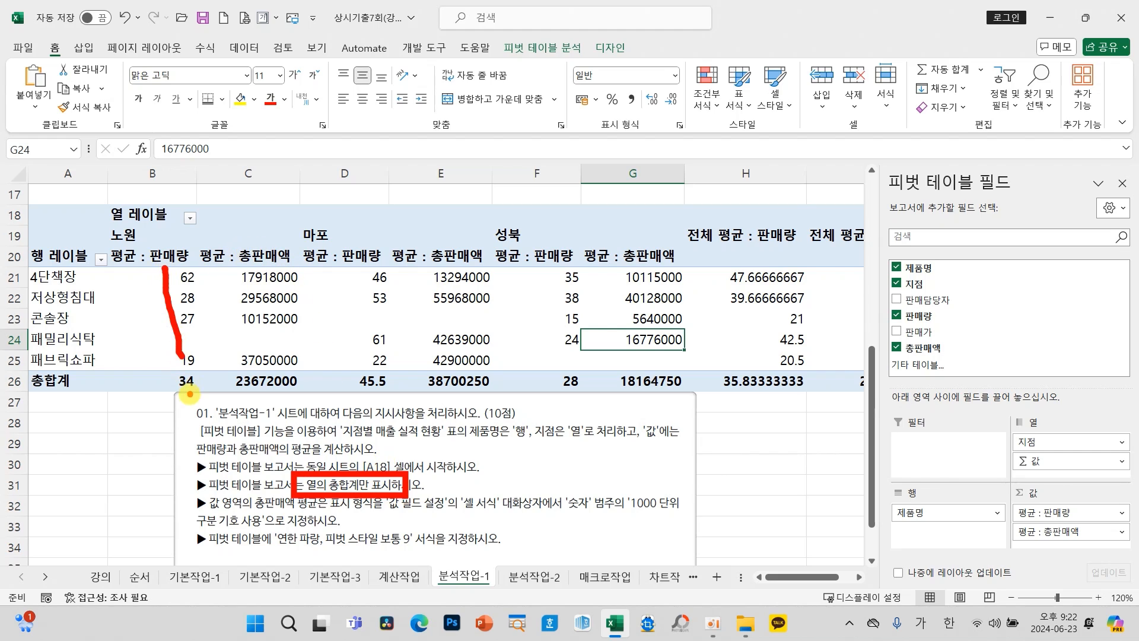
mouse_move(190, 393)
mouse_down()
mouse_move(178, 368)
mouse_move(207, 409)
mouse_up()
drag(267, 254, 267, 350)
mouse_move(290, 397)
mouse_down()
mouse_move(227, 401)
mouse_move(295, 396)
mouse_up()
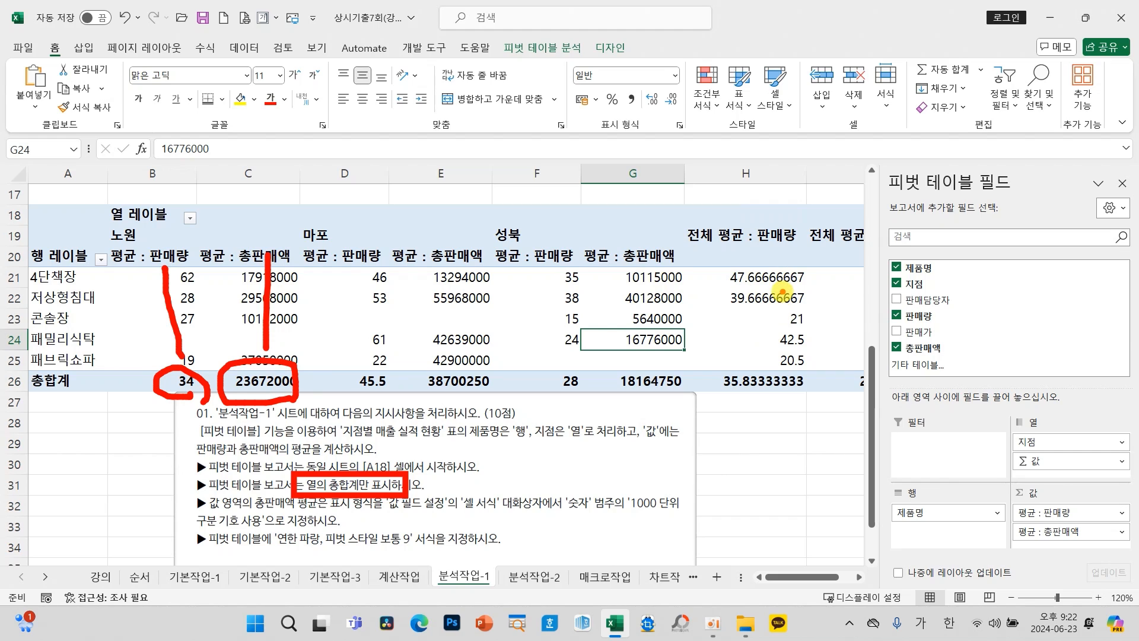
key(Escape)
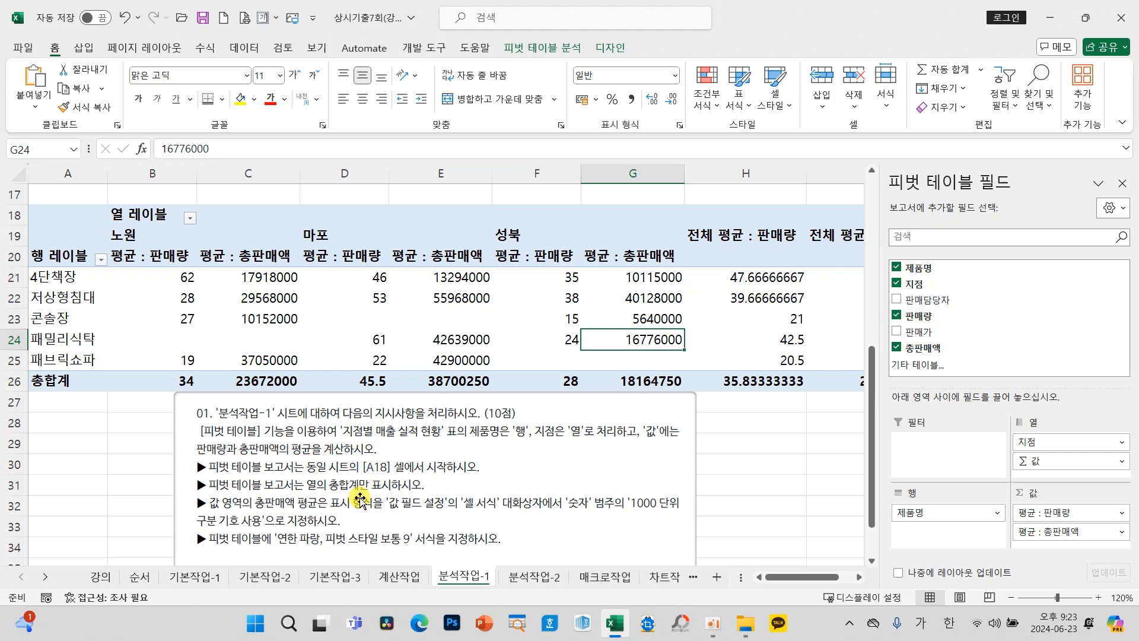
Step: Turn off 행 총합계 표시 in the pivot table options, leaving 열 총합계 표시 on
click(349, 293)
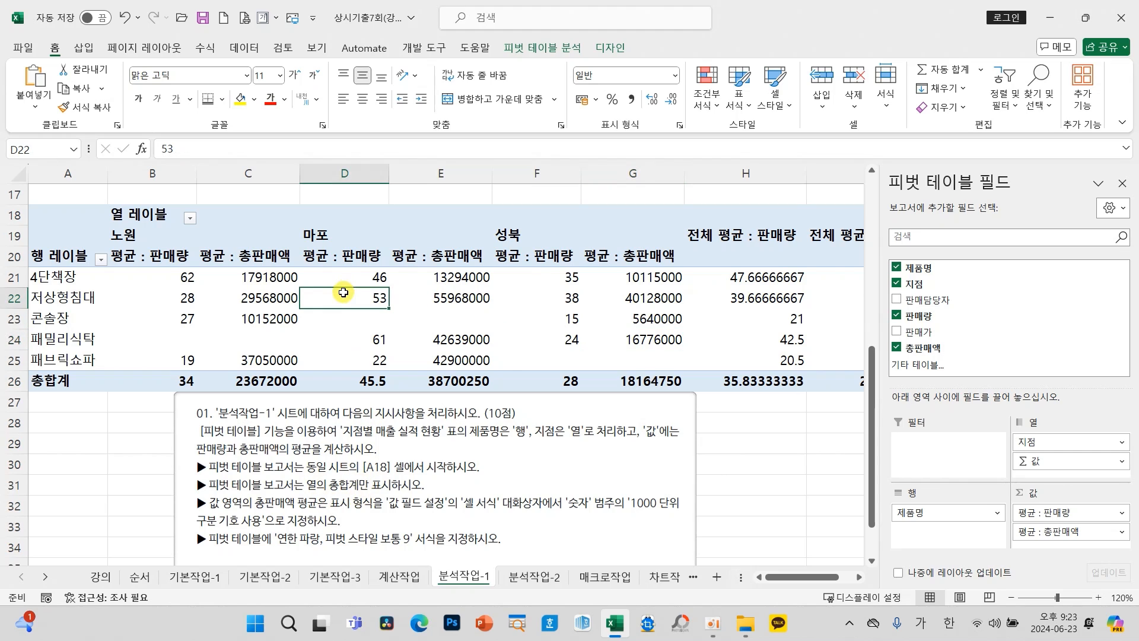
right_click(343, 292)
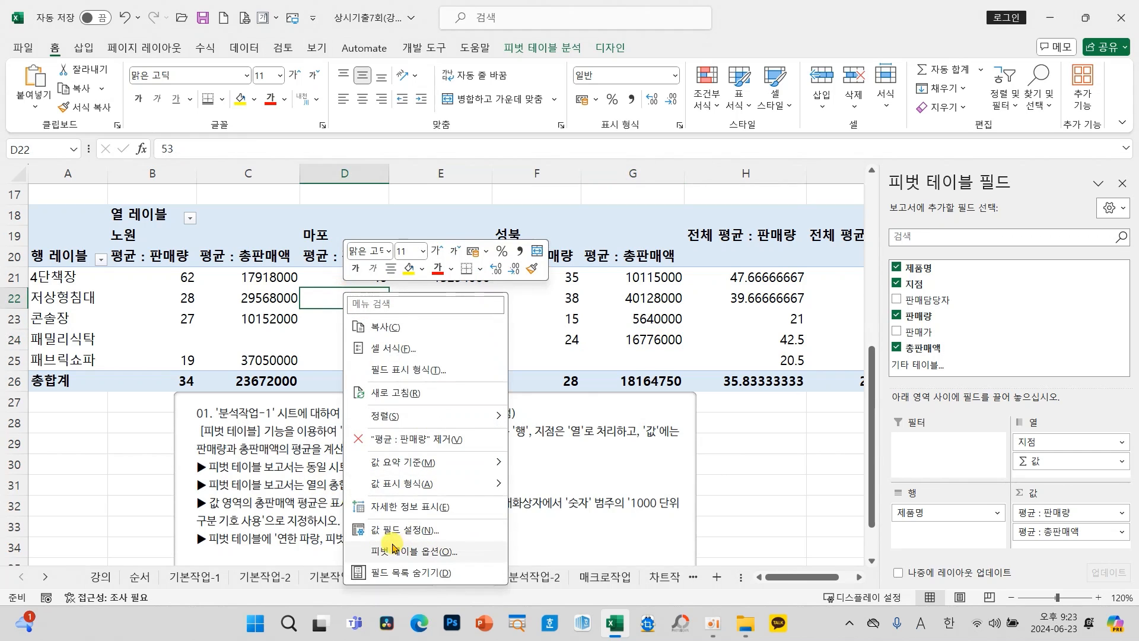
click(418, 551)
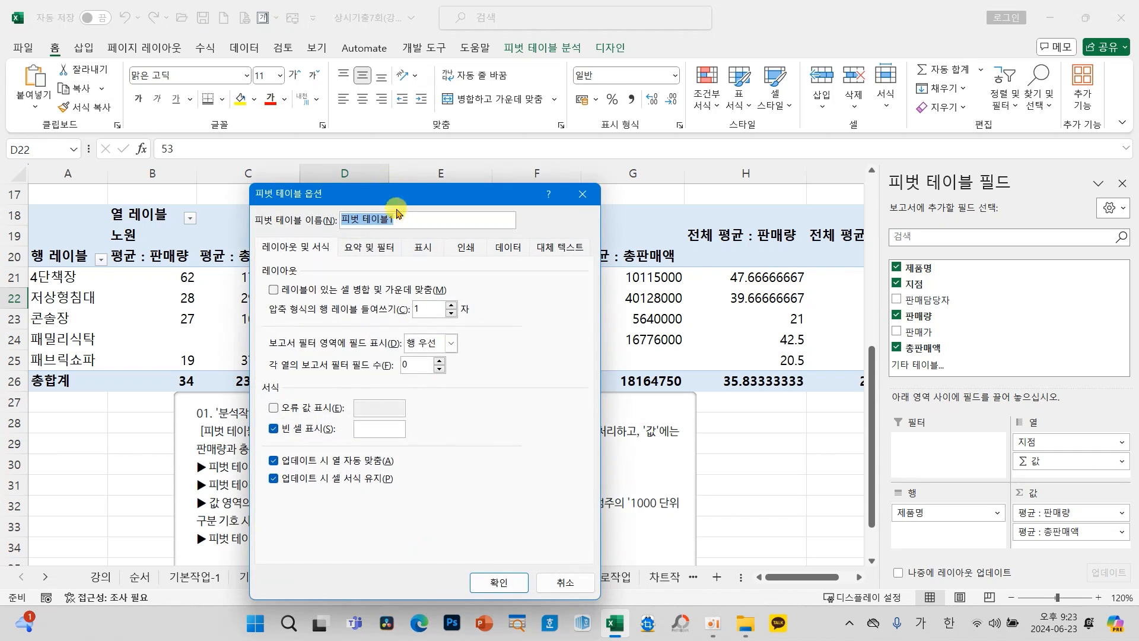
drag(391, 194, 482, 90)
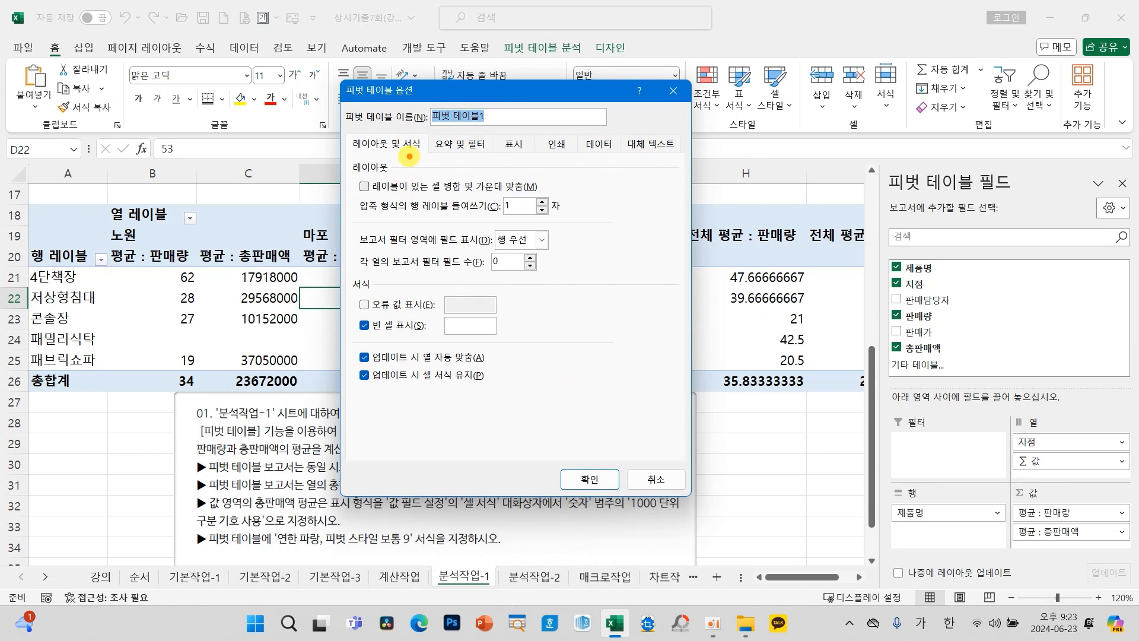
mouse_move(408, 157)
mouse_down()
mouse_move(380, 128)
mouse_move(411, 154)
mouse_move(486, 165)
mouse_up()
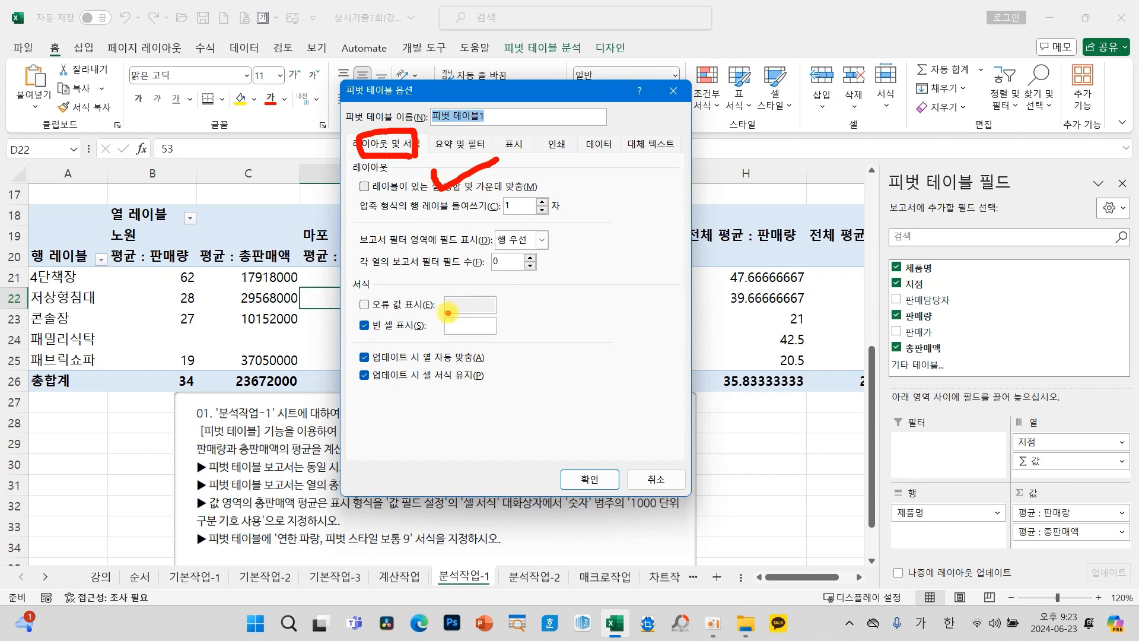
drag(452, 327, 483, 310)
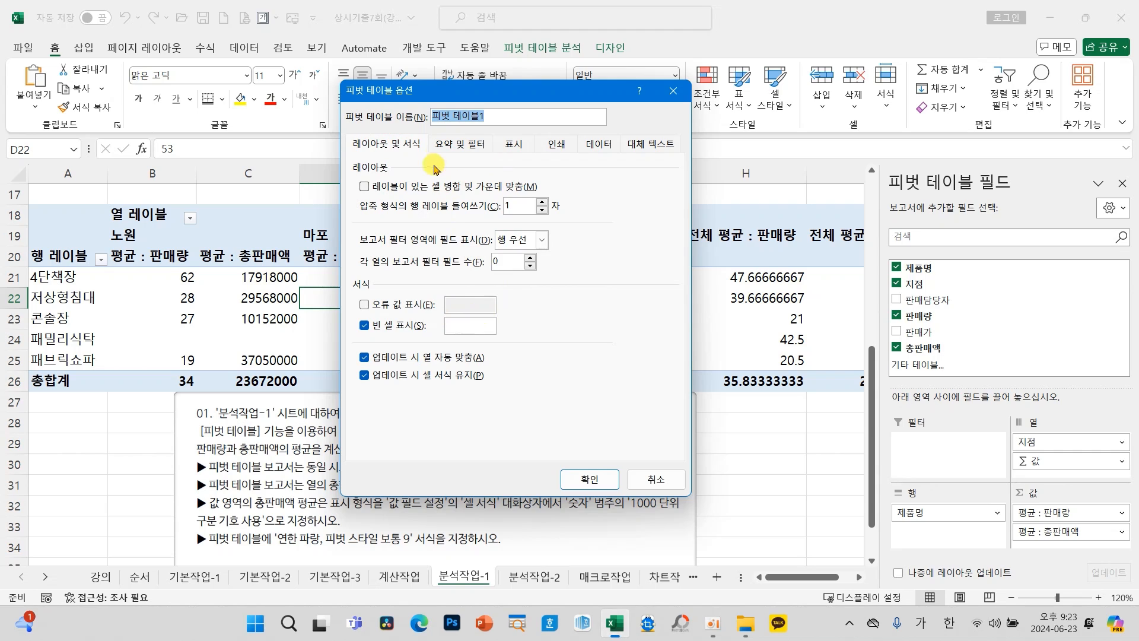
click(455, 146)
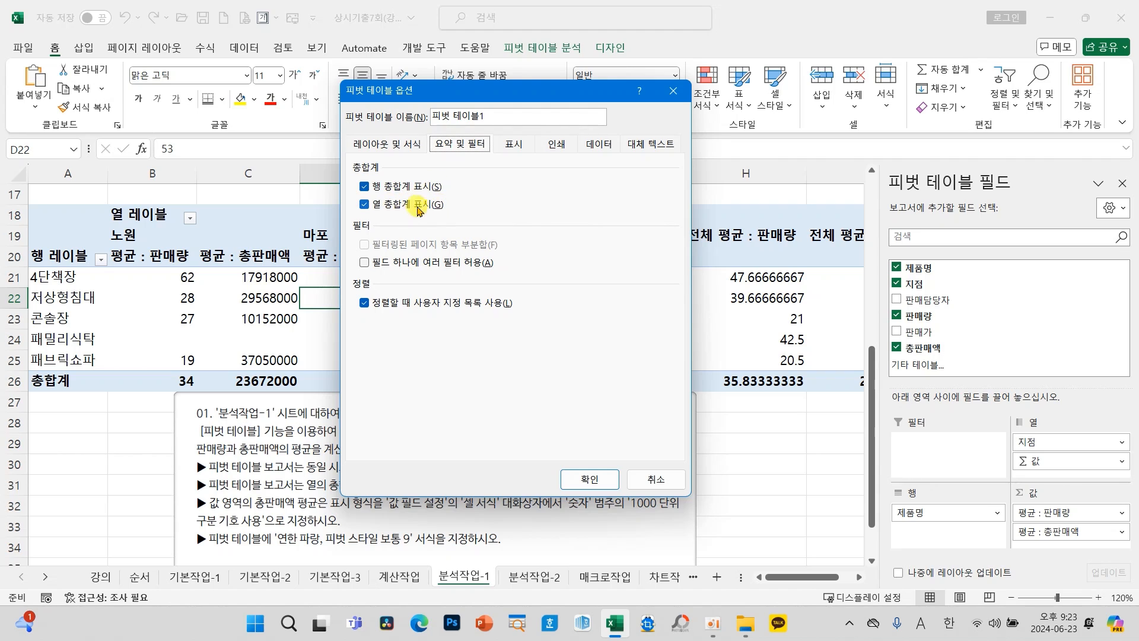
drag(424, 97, 506, 112)
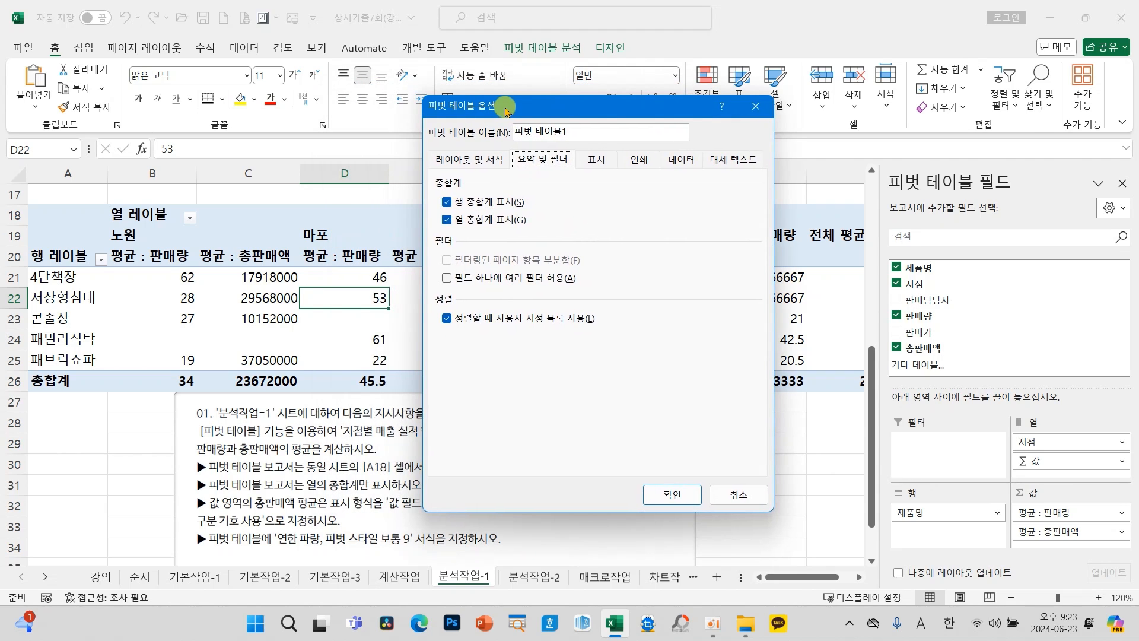
click(506, 223)
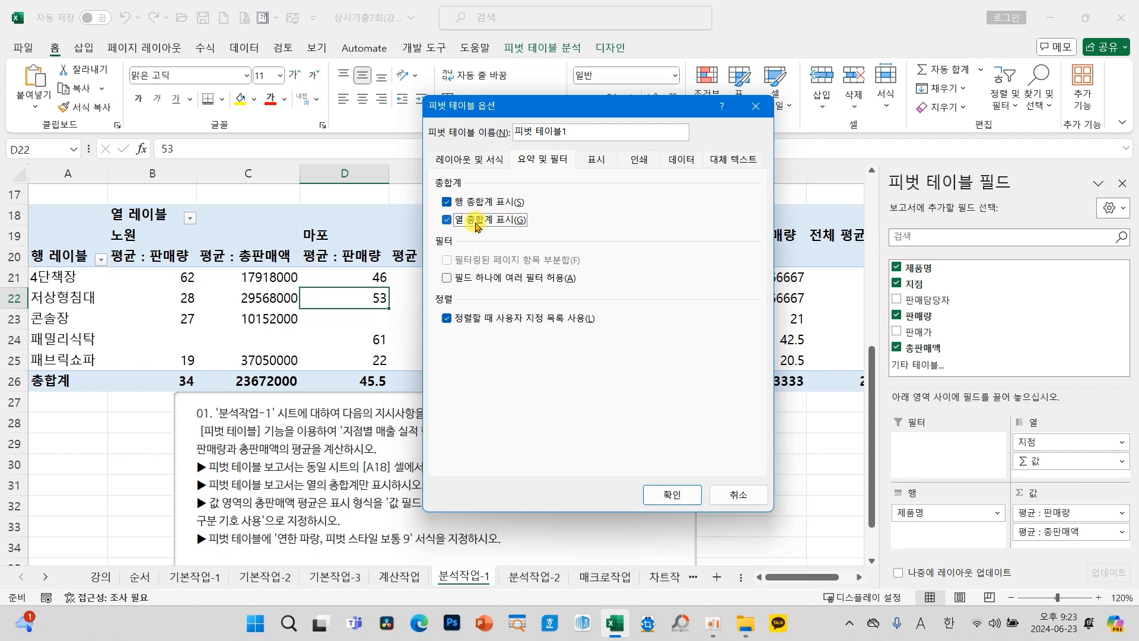
click(488, 202)
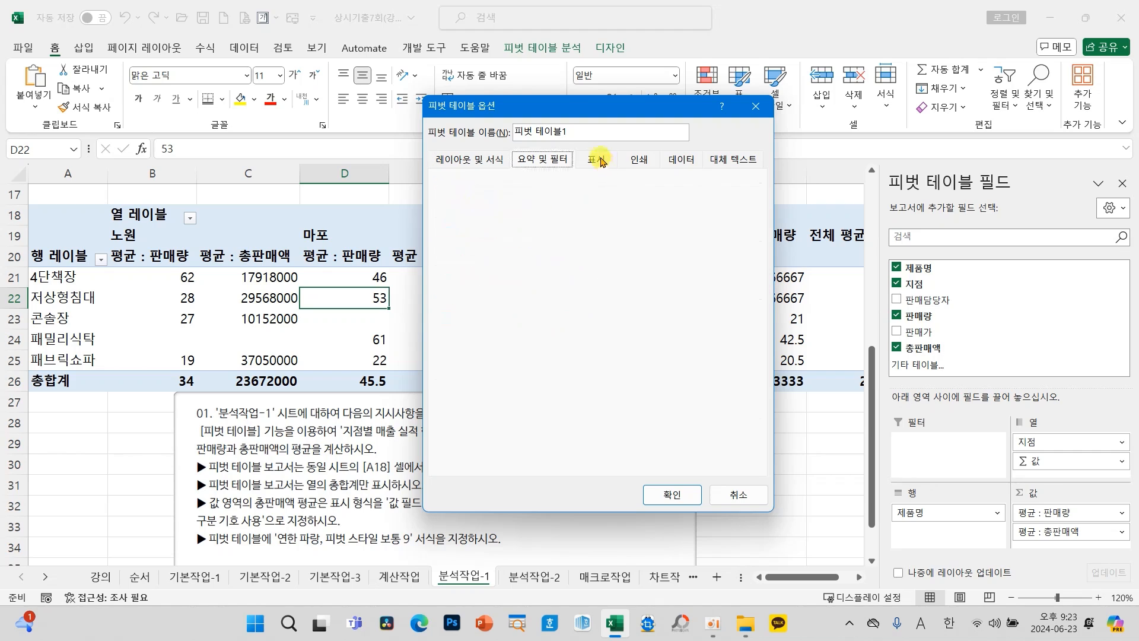
Step: Look over the 표시, 레이아웃 및 서식 and 요약 및 필터 settings, and apply the pivot table options
click(597, 158)
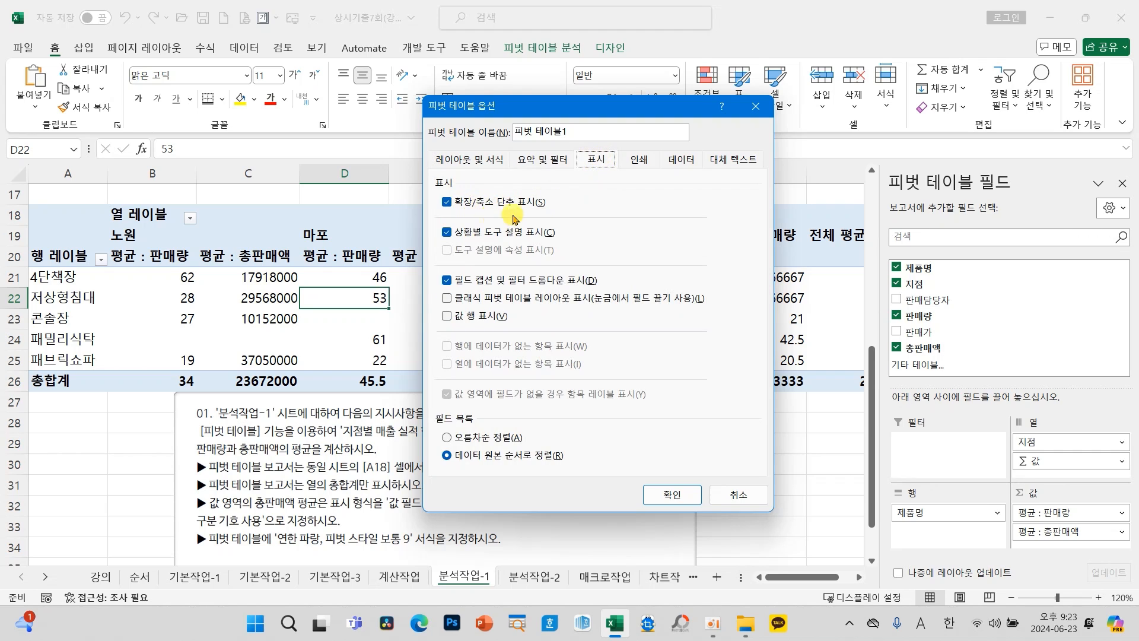
click(471, 166)
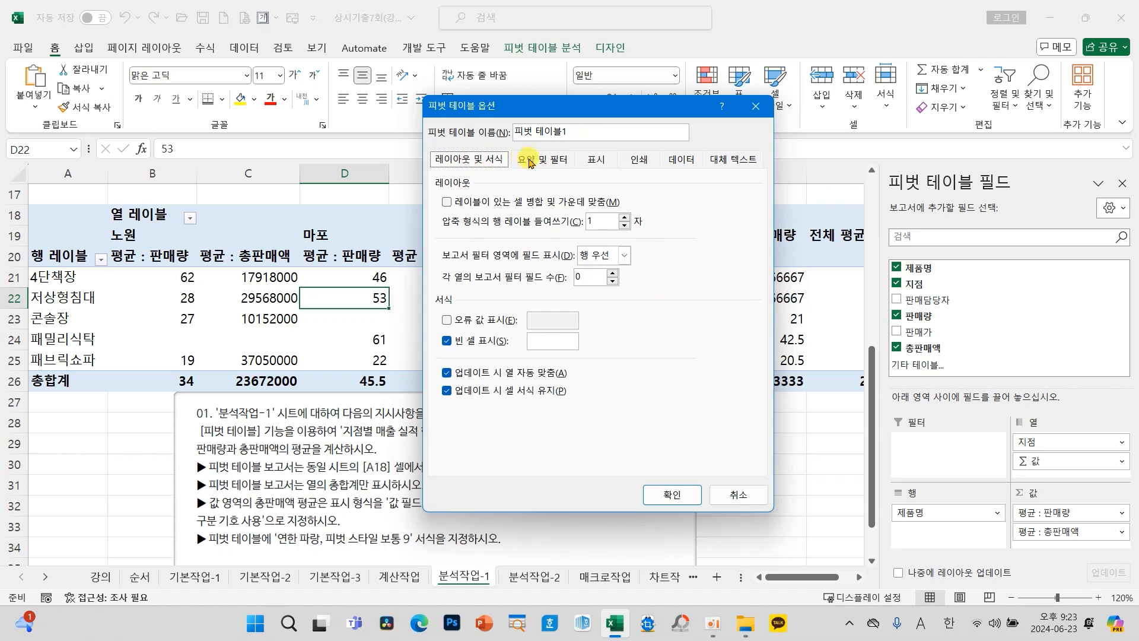
click(530, 162)
click(595, 168)
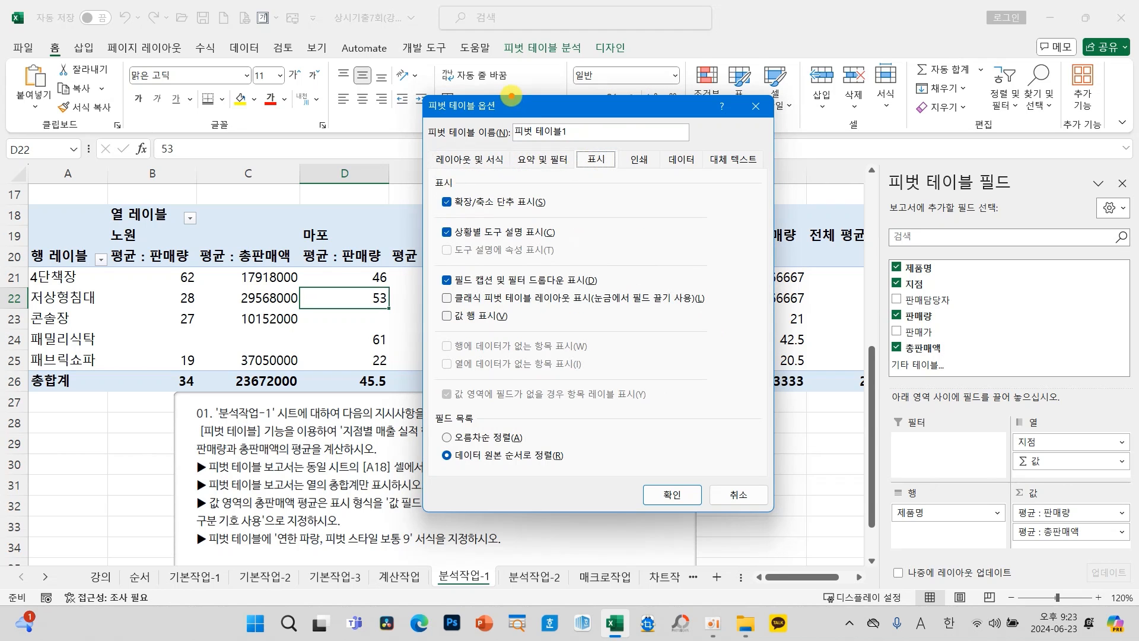
mouse_move(512, 95)
mouse_down()
mouse_move(411, 100)
mouse_move(513, 122)
mouse_up()
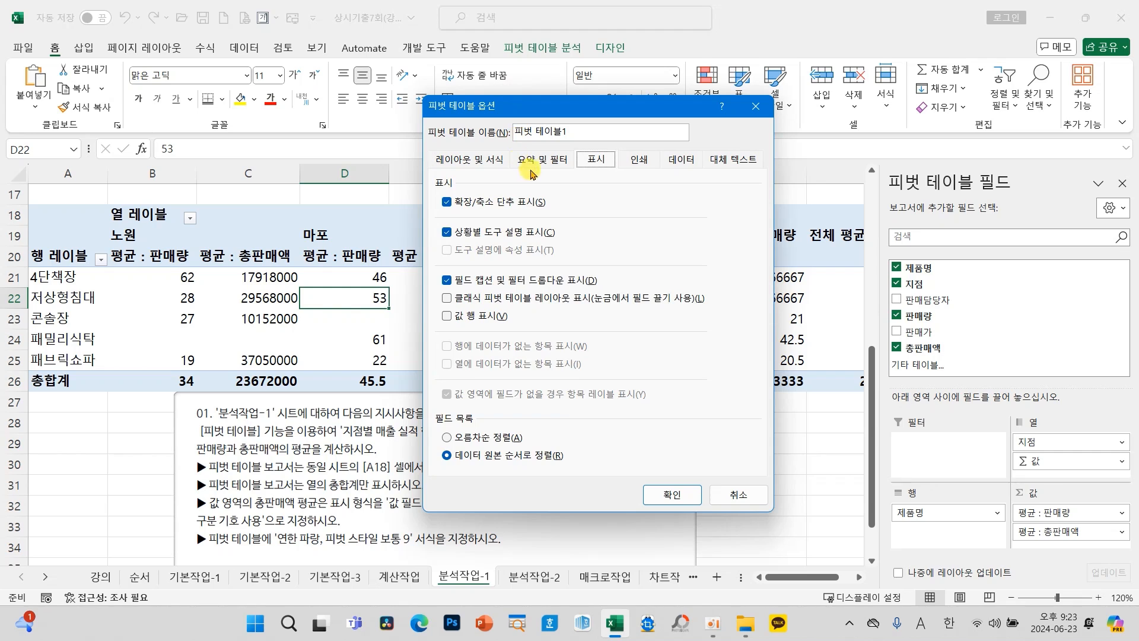
click(538, 161)
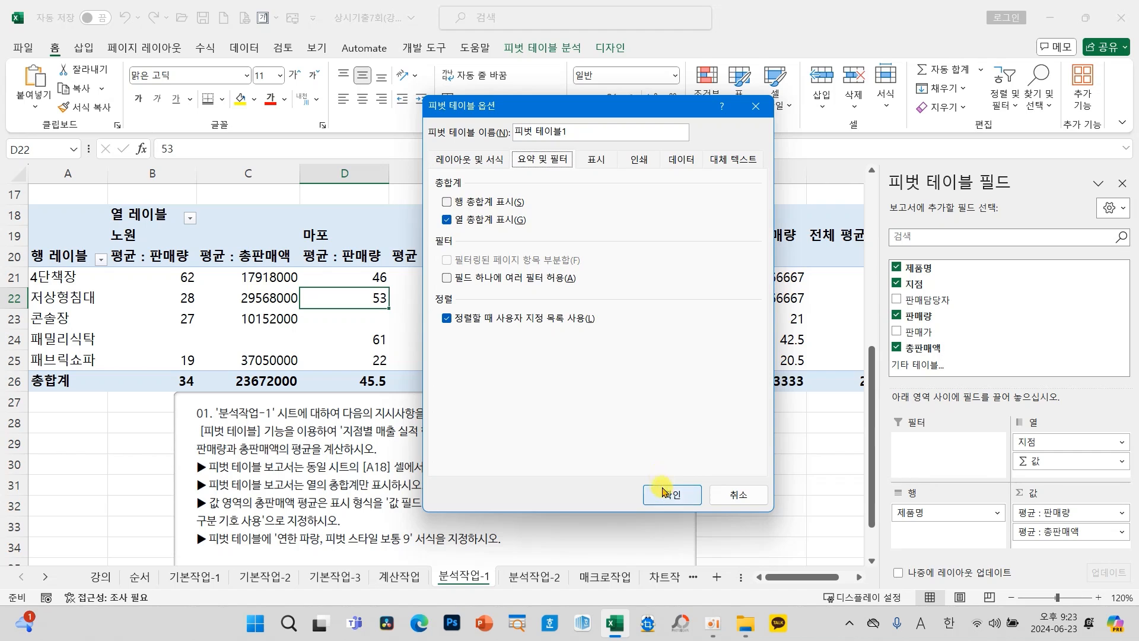
click(665, 494)
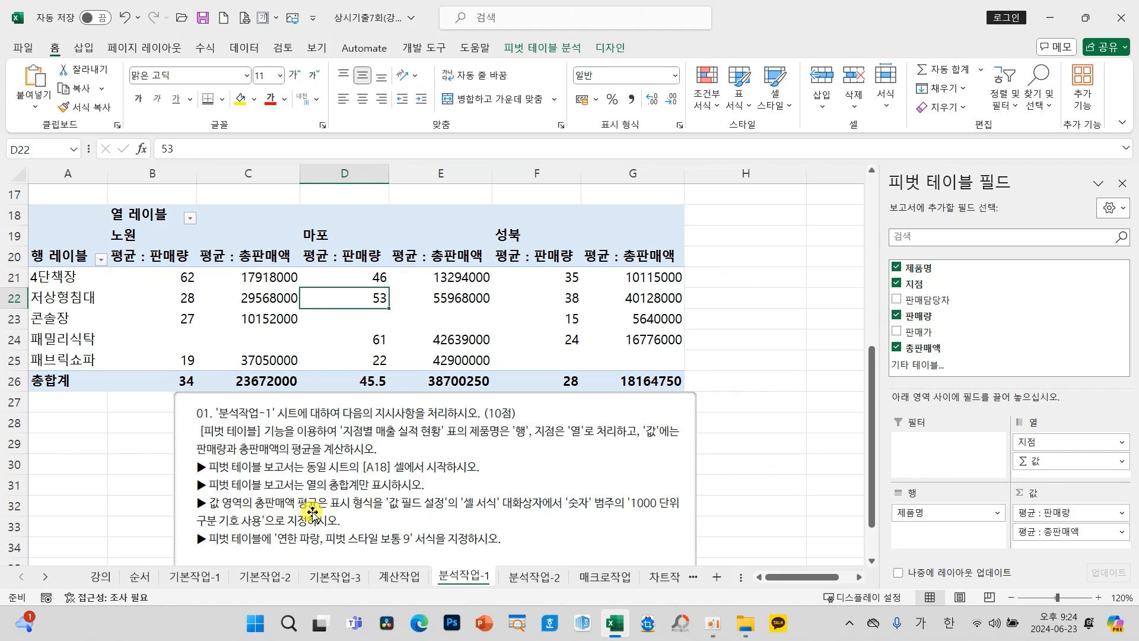
click(264, 259)
click(255, 276)
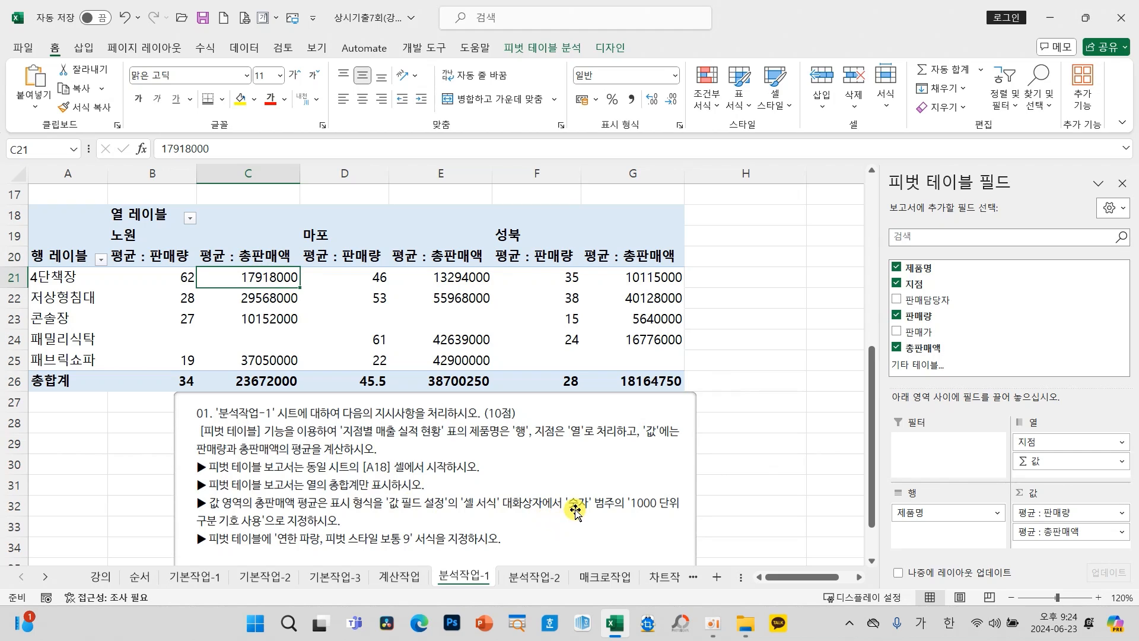
drag(558, 486, 715, 522)
drag(199, 506, 295, 531)
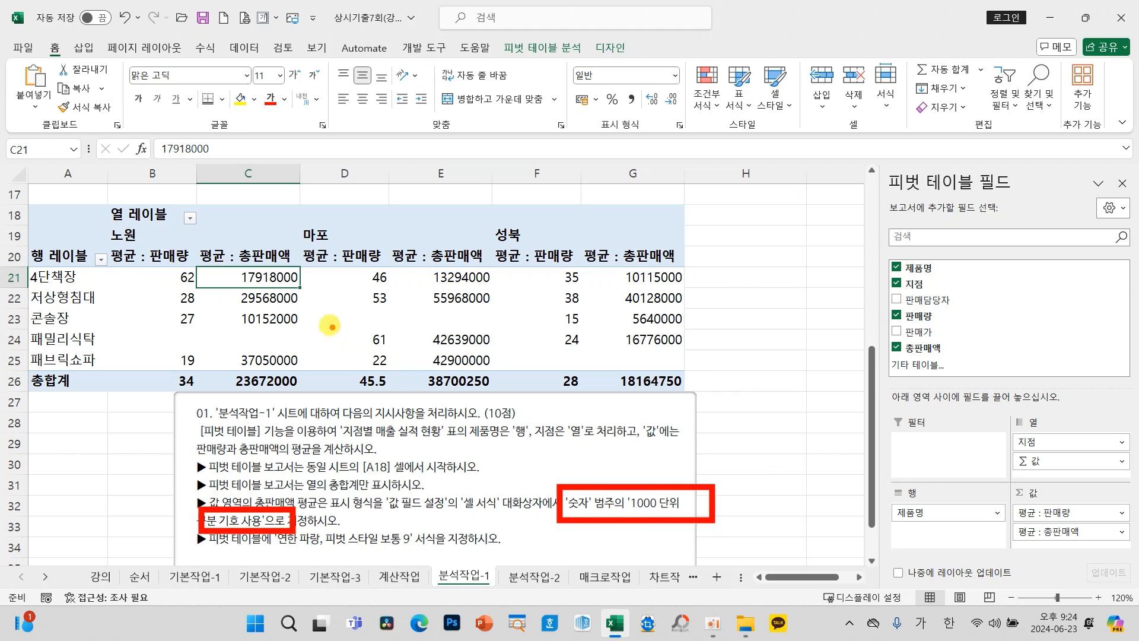
Step: Format the pivot table's 총판매액 average as 숫자 with 1000 단위 구분 기호 사용 through its value field settings
click(267, 282)
right_click(263, 281)
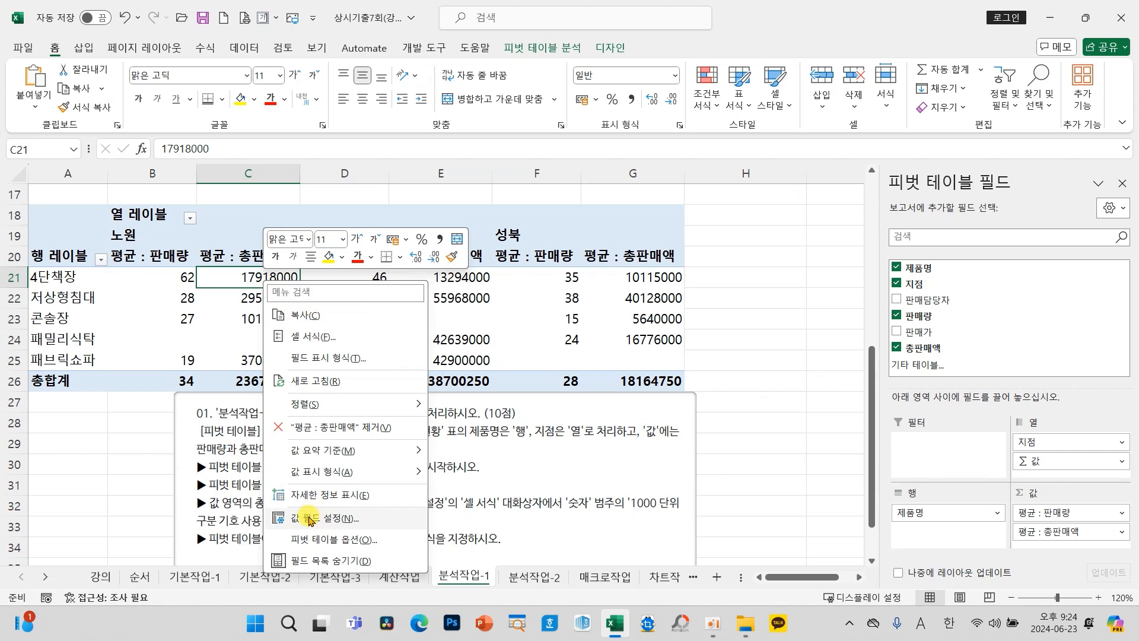
click(309, 519)
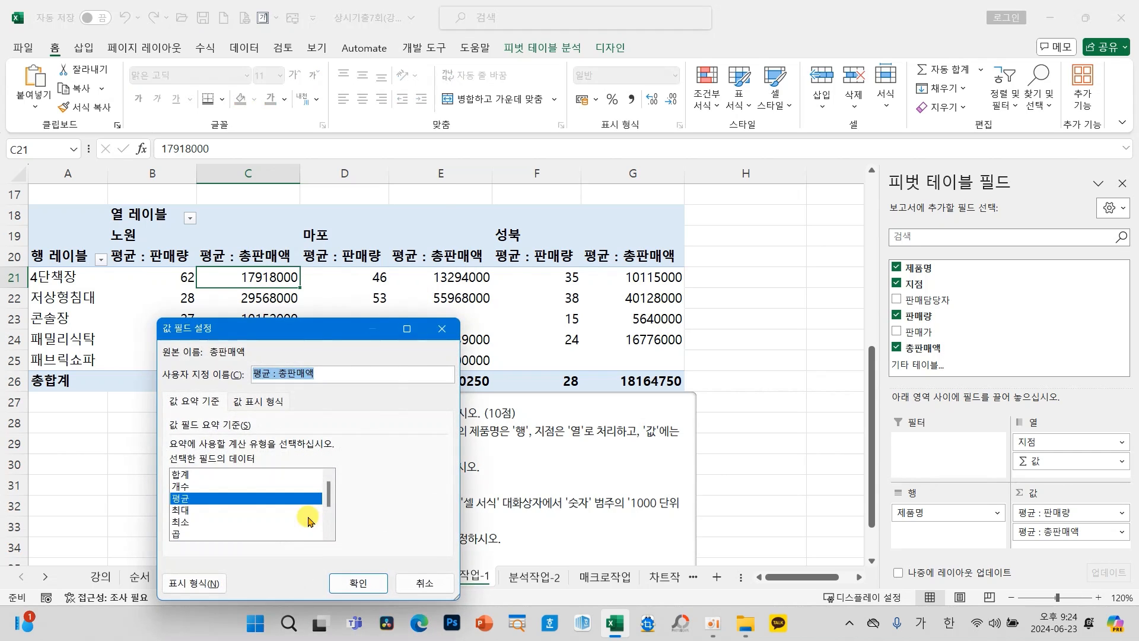
click(199, 583)
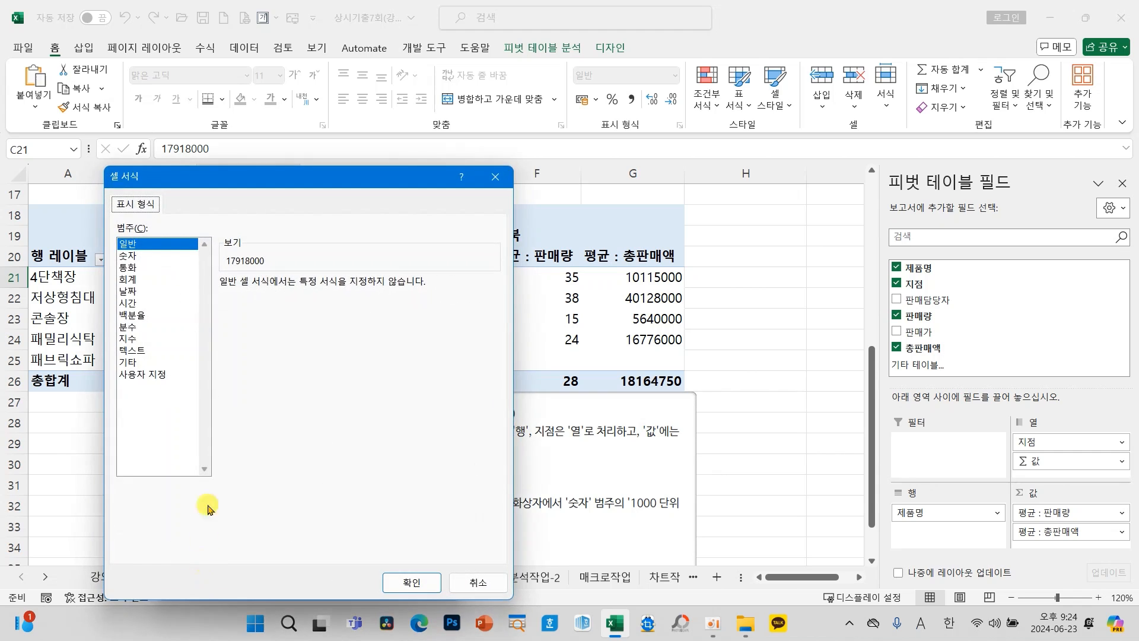
drag(142, 176, 550, 159)
click(540, 239)
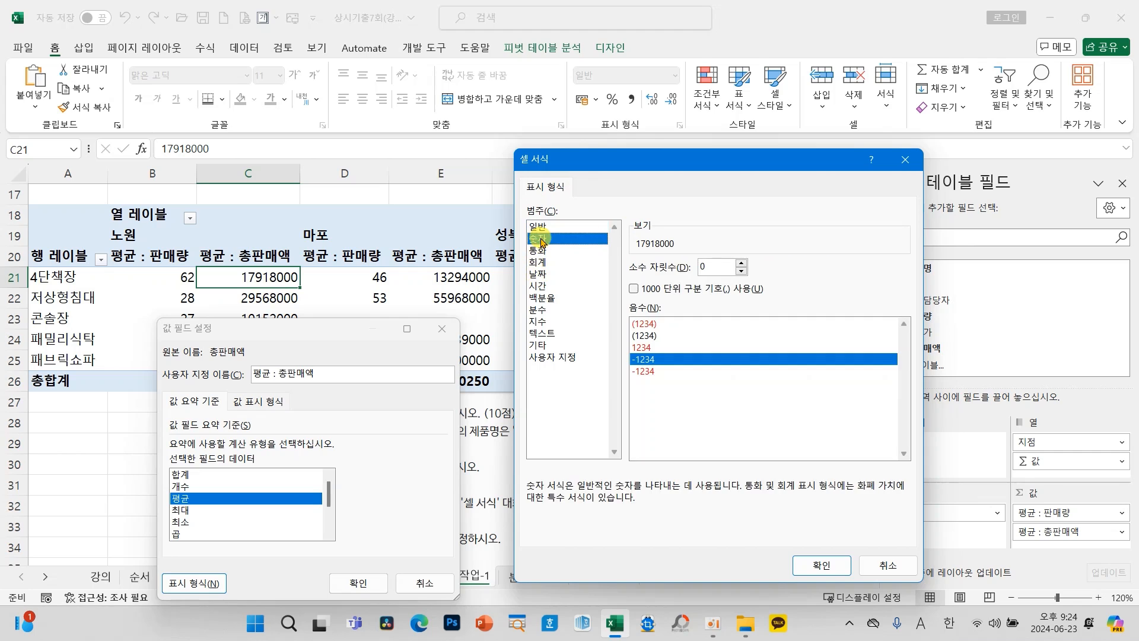
click(665, 290)
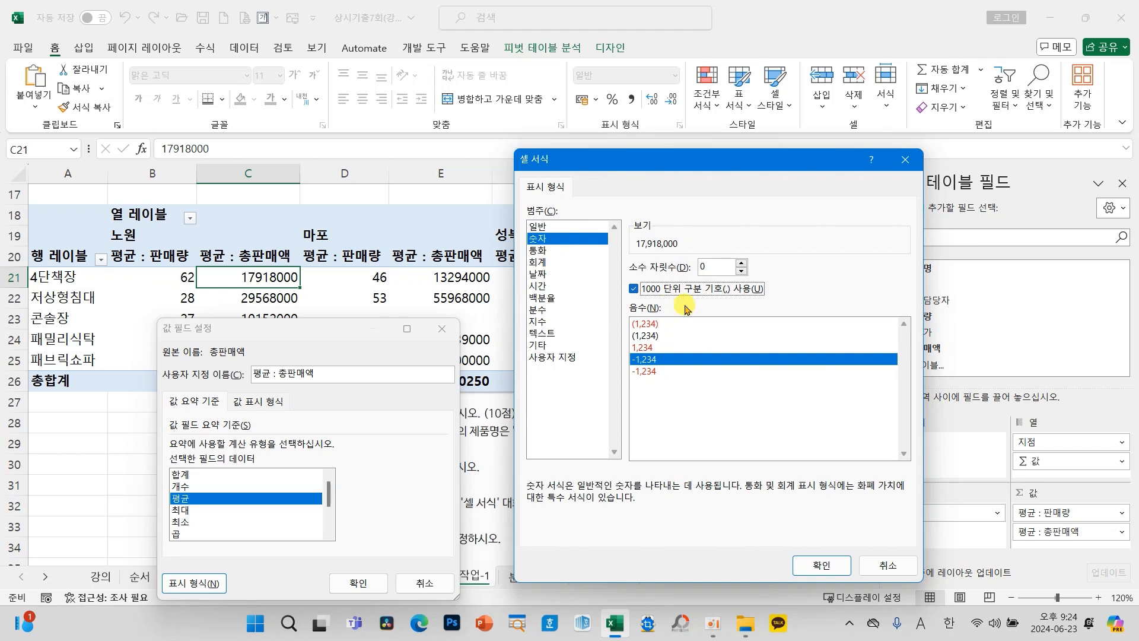
click(821, 564)
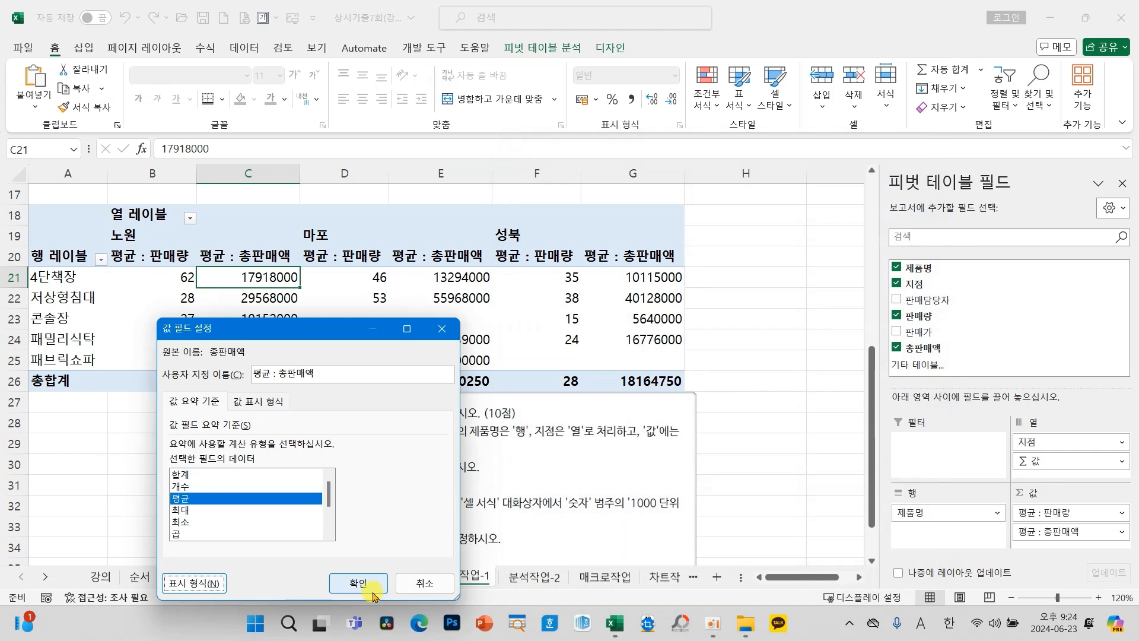
click(355, 588)
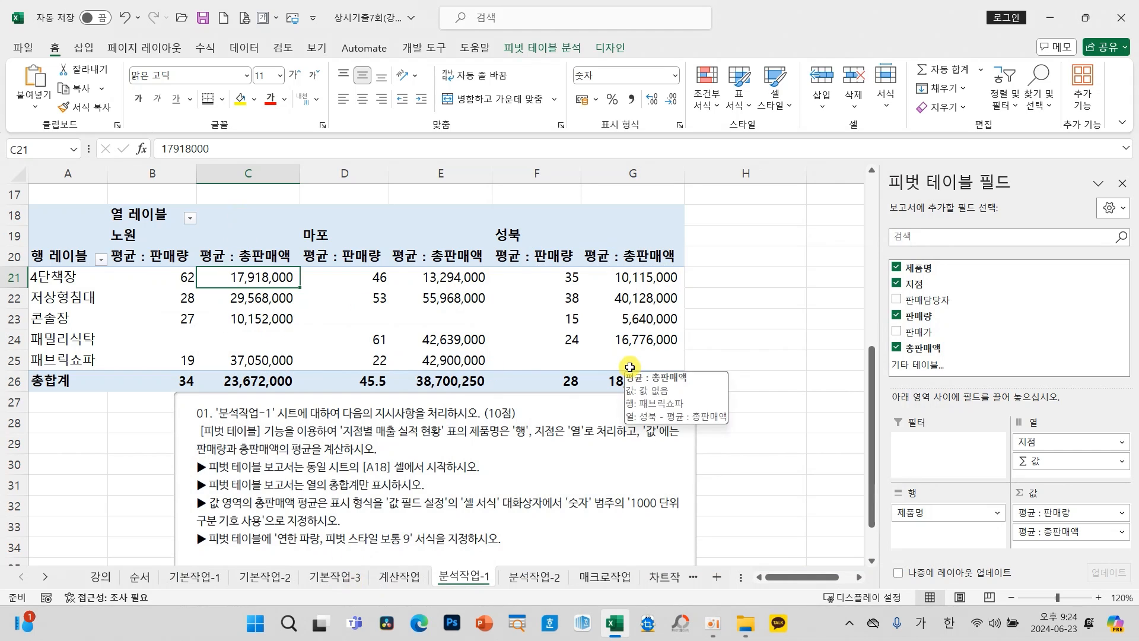
Step: Check the 필드 표시 형식 settings of the pivot table's 총판매액 average, keeping 숫자 with 1000 단위 구분 기호 사용
right_click(257, 285)
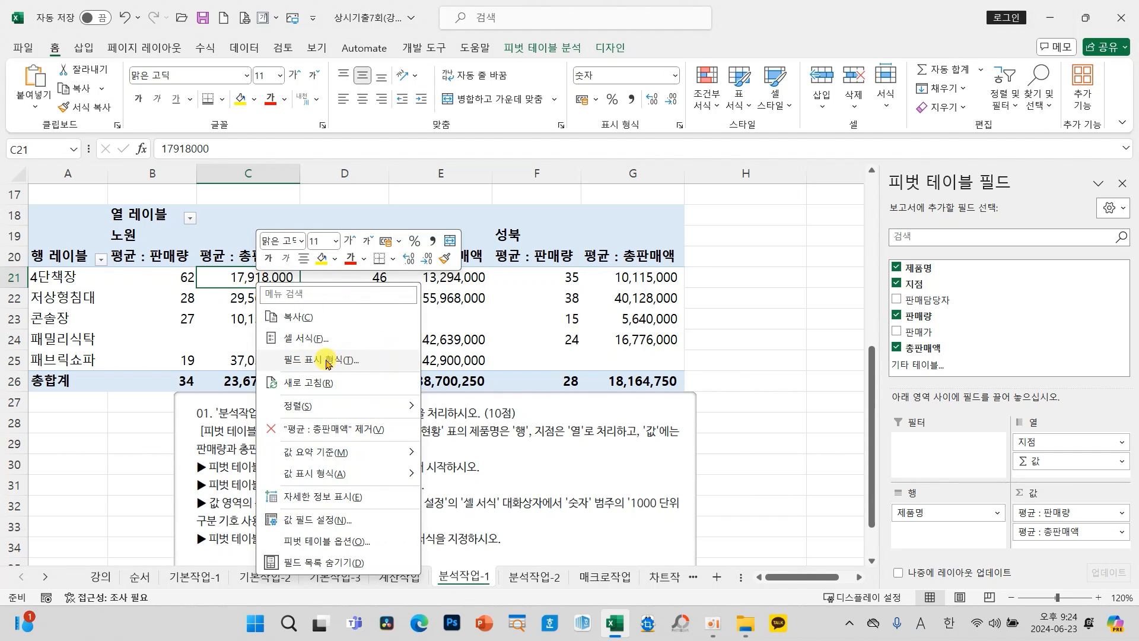
click(325, 360)
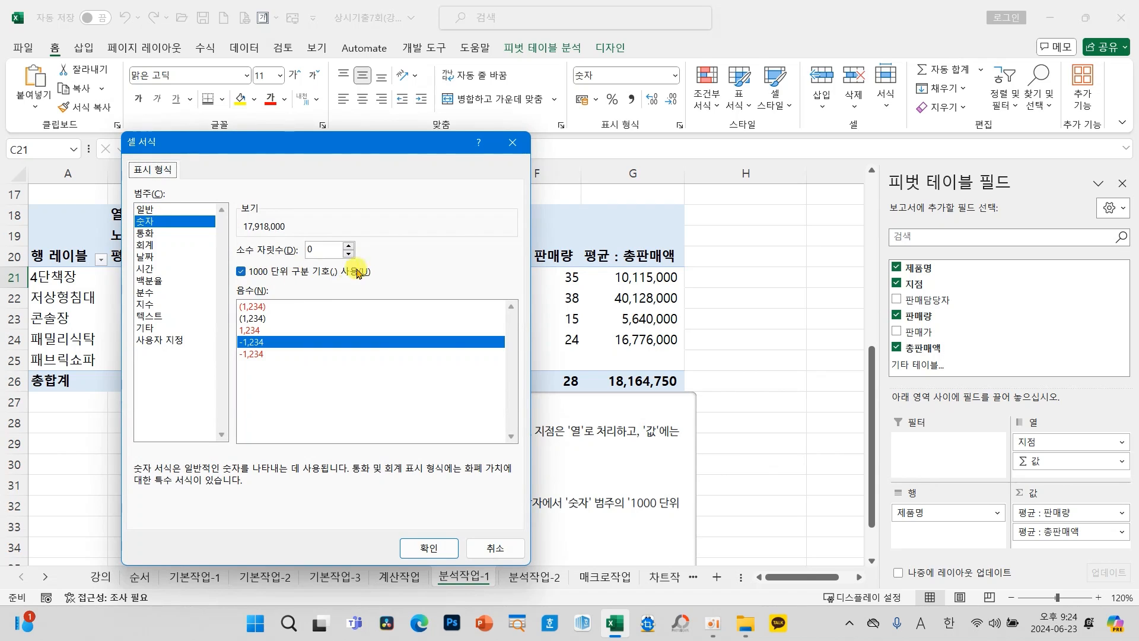
click(429, 548)
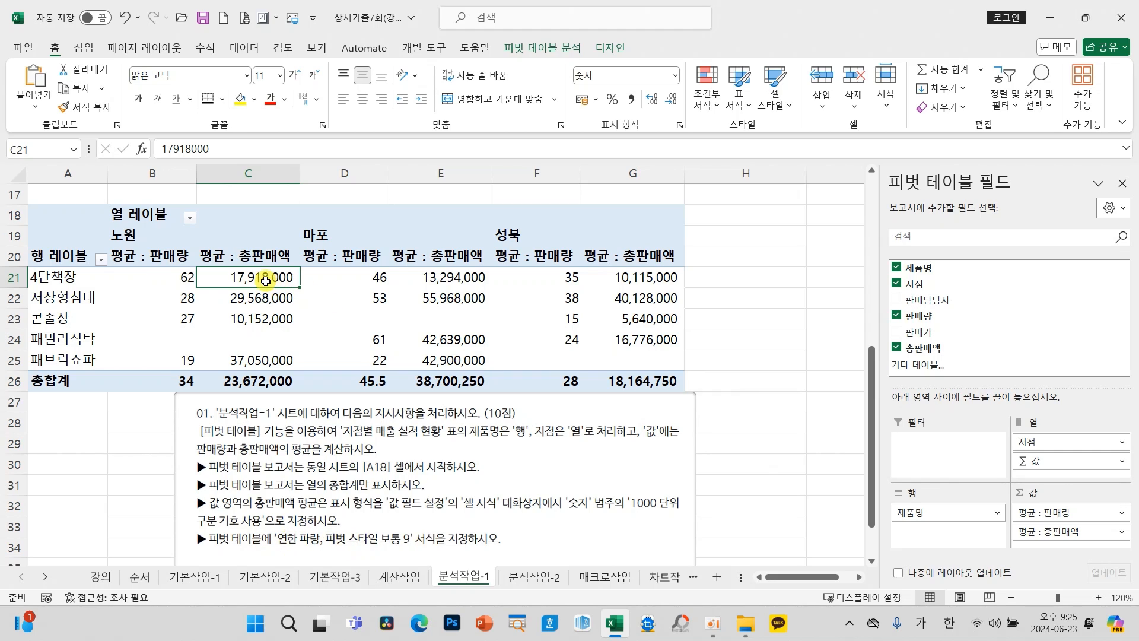
mouse_move(265, 281)
Step: Apply the 연한 파랑, 피벗 스타일 보통 9 style to the pivot table and nudge the instruction picture slightly down
click(610, 50)
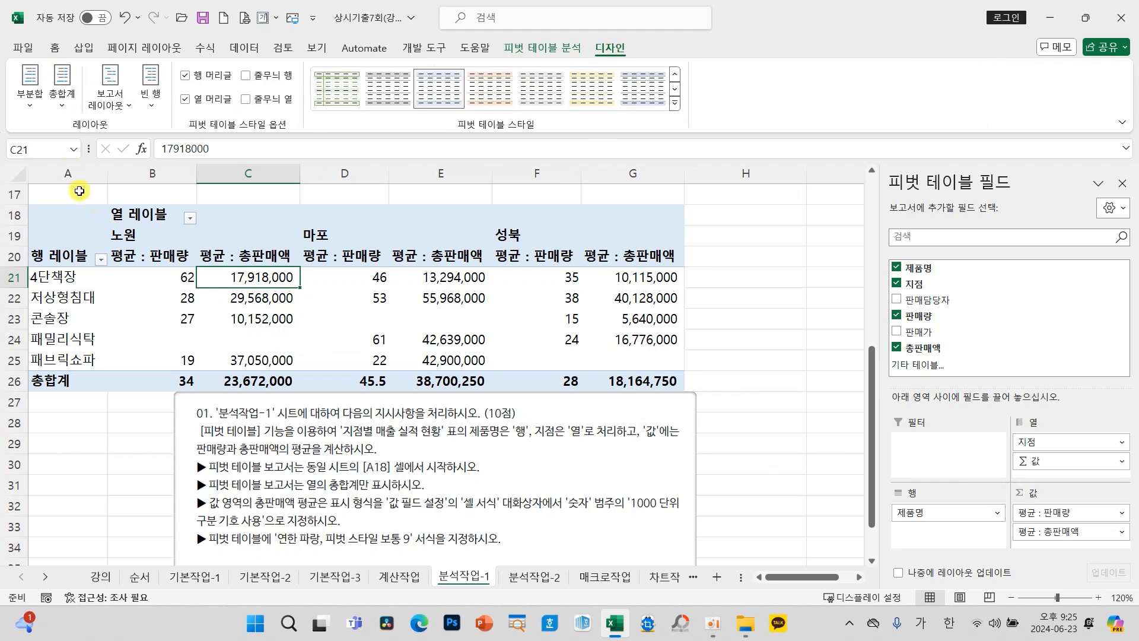
click(99, 105)
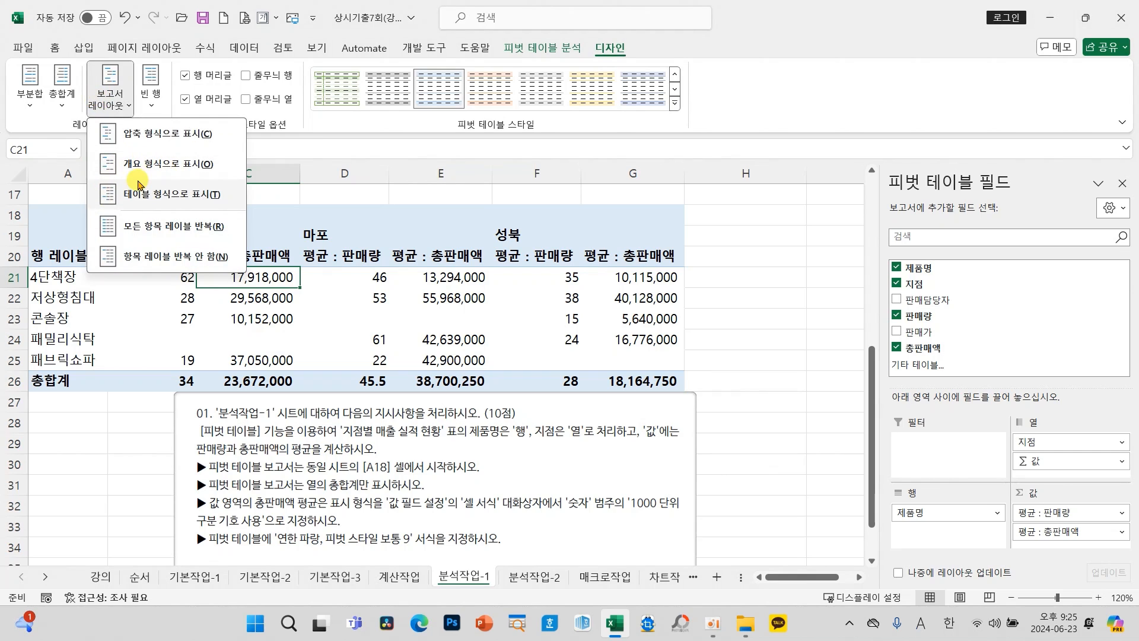
click(675, 104)
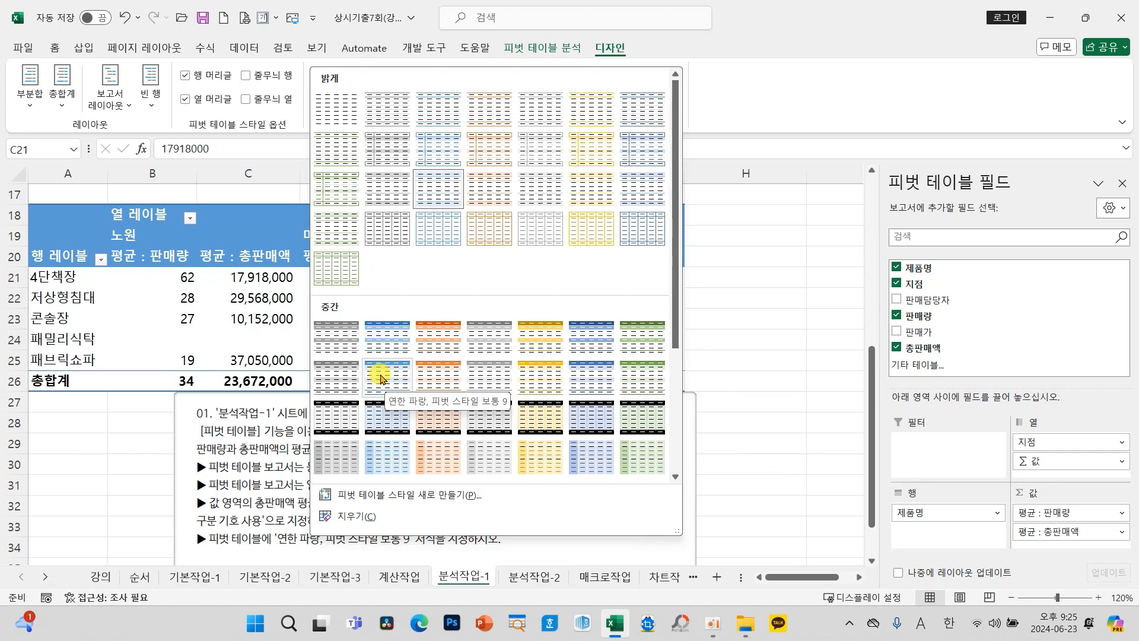
click(380, 378)
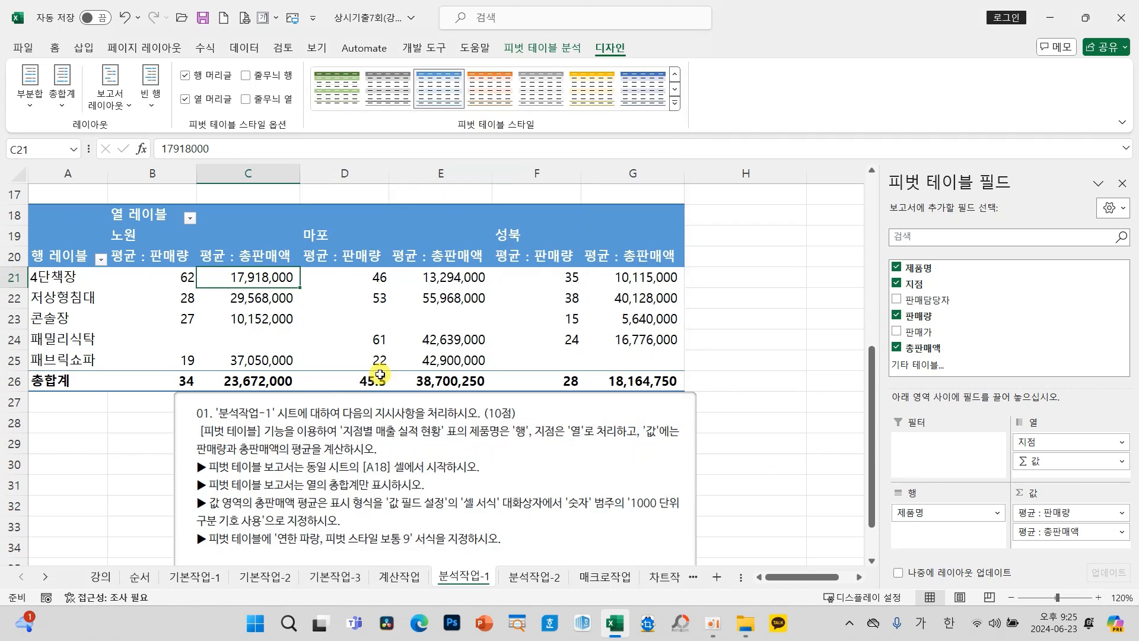
click(550, 337)
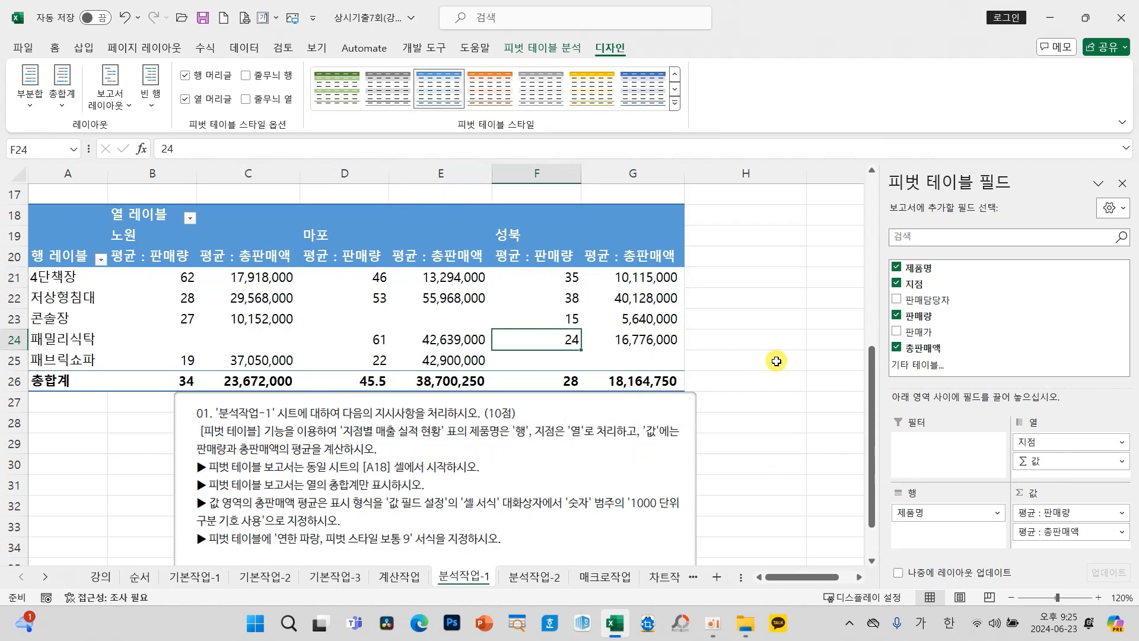
click(595, 298)
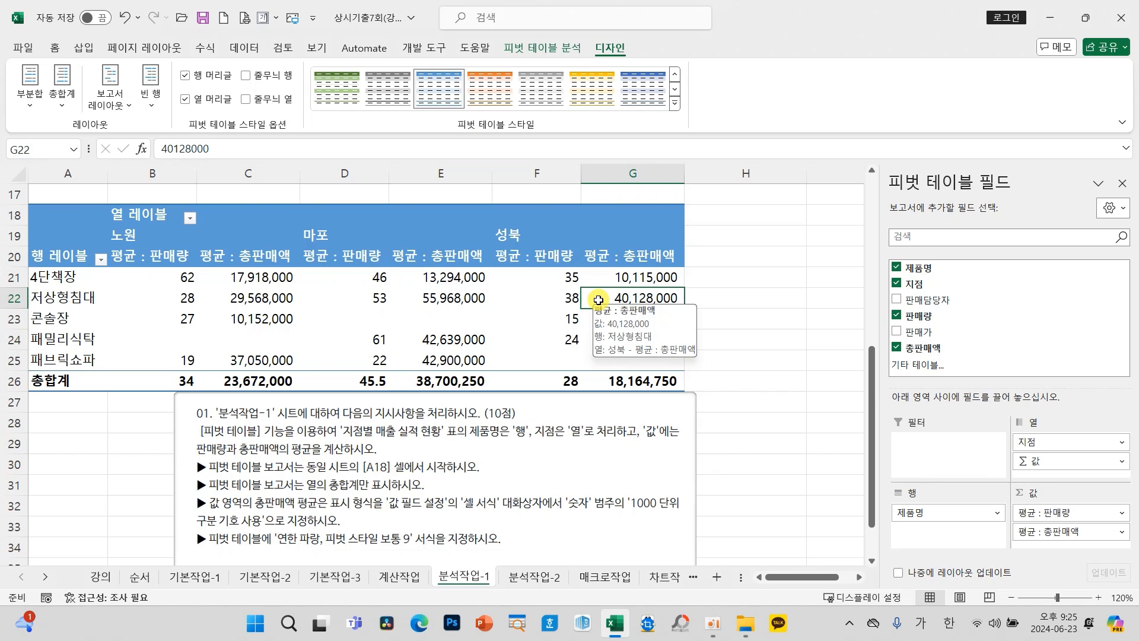
drag(602, 393, 603, 400)
click(729, 380)
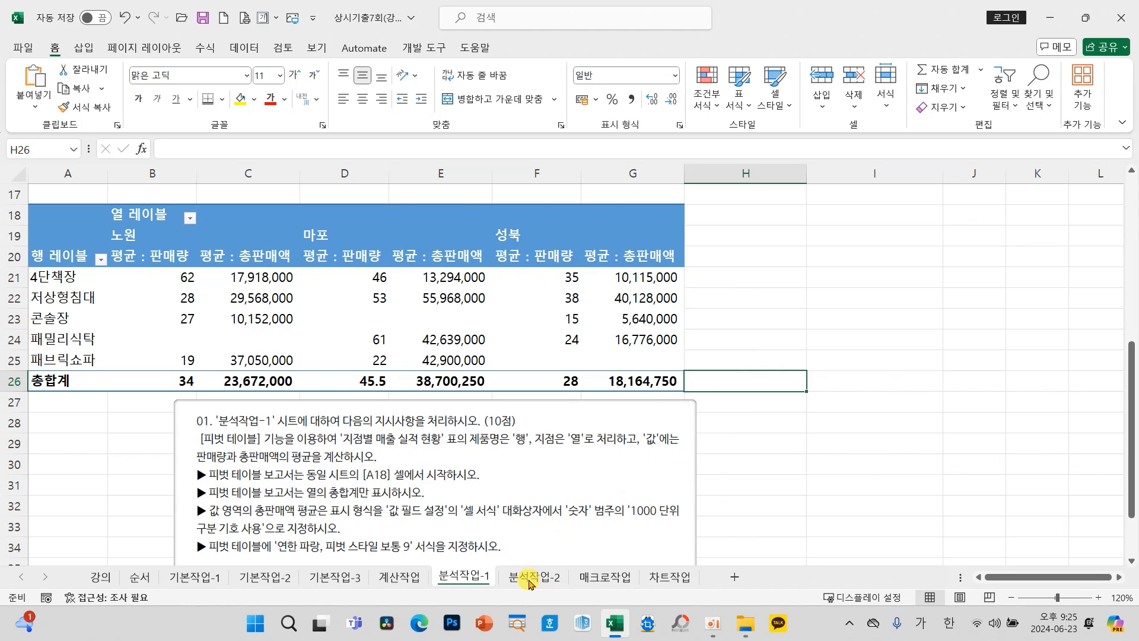
Step: Switch to the 분석작업-2 sheet and read its scenario instructions, including the cell name requirement
click(532, 577)
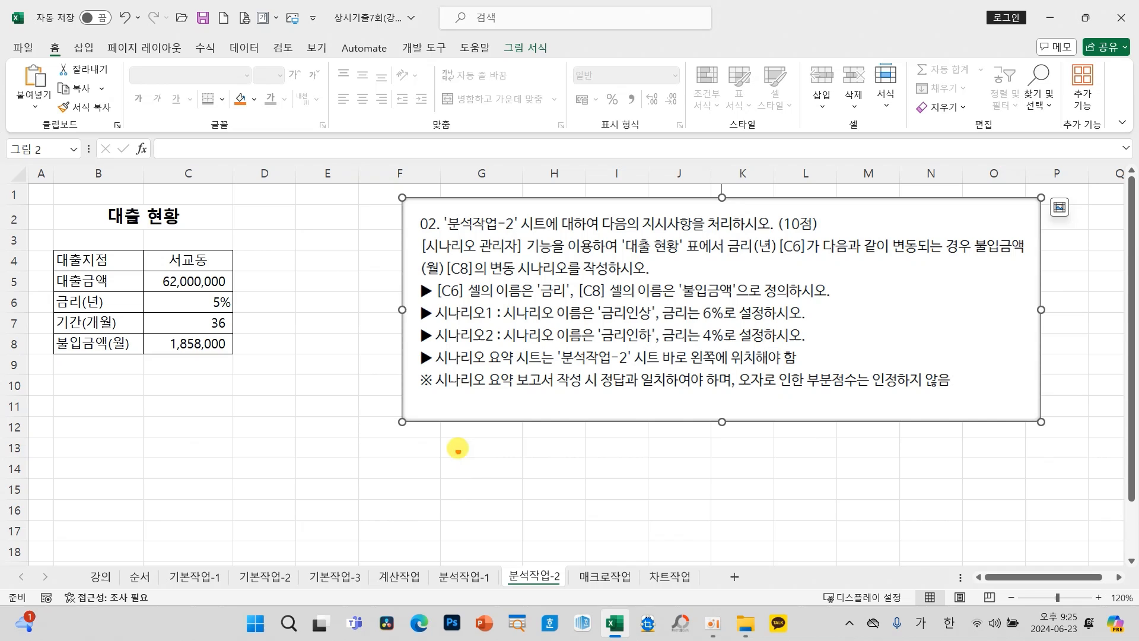
drag(602, 392, 967, 401)
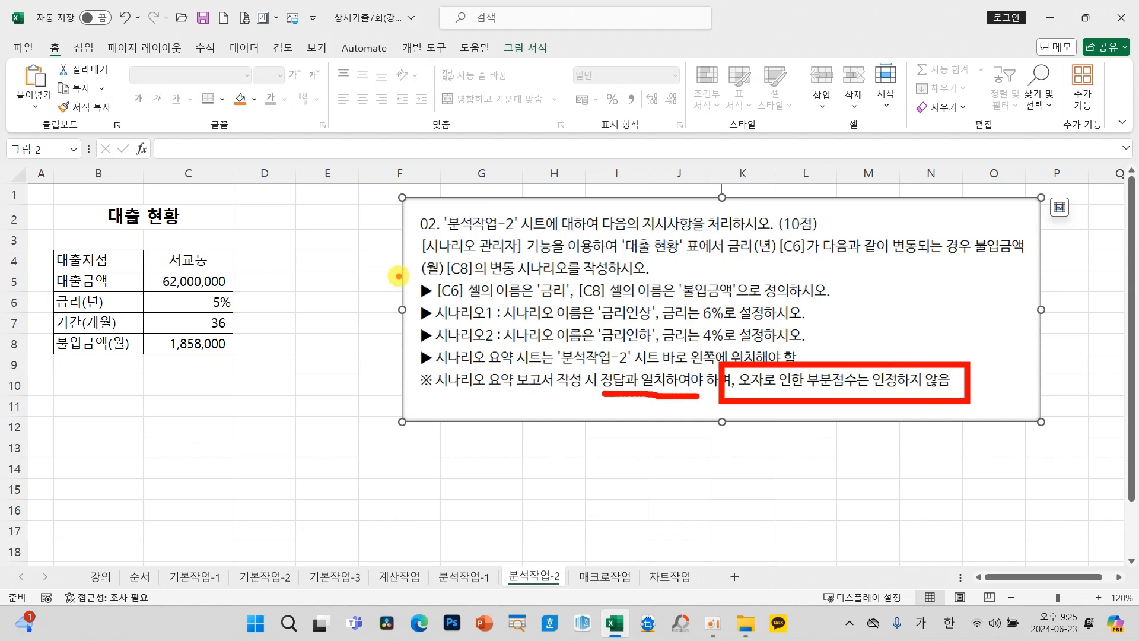
mouse_move(399, 276)
mouse_down()
mouse_move(566, 302)
mouse_move(844, 302)
mouse_up()
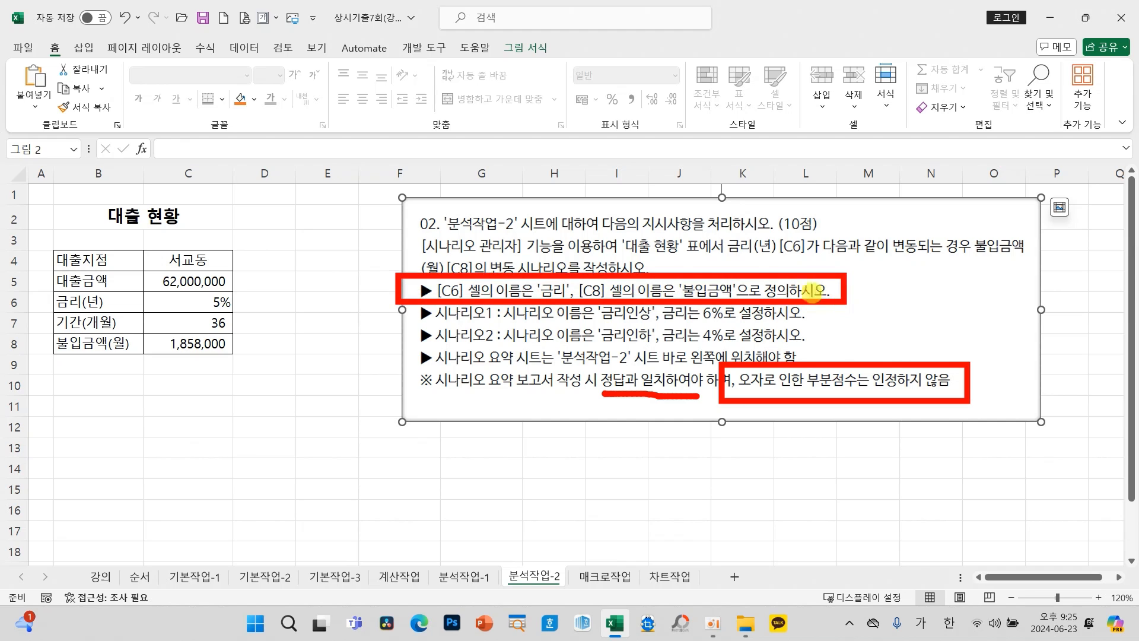
key(Escape)
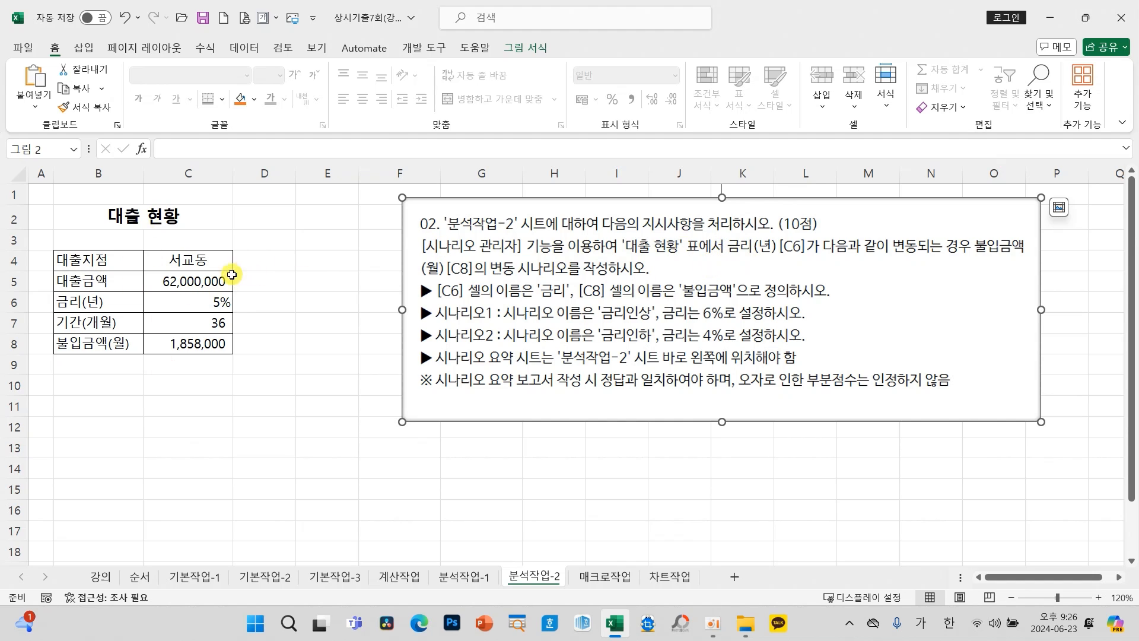
Step: Name cell C6 금리 and cell C8 불입금액 on the 분석작업-2 sheet
click(218, 301)
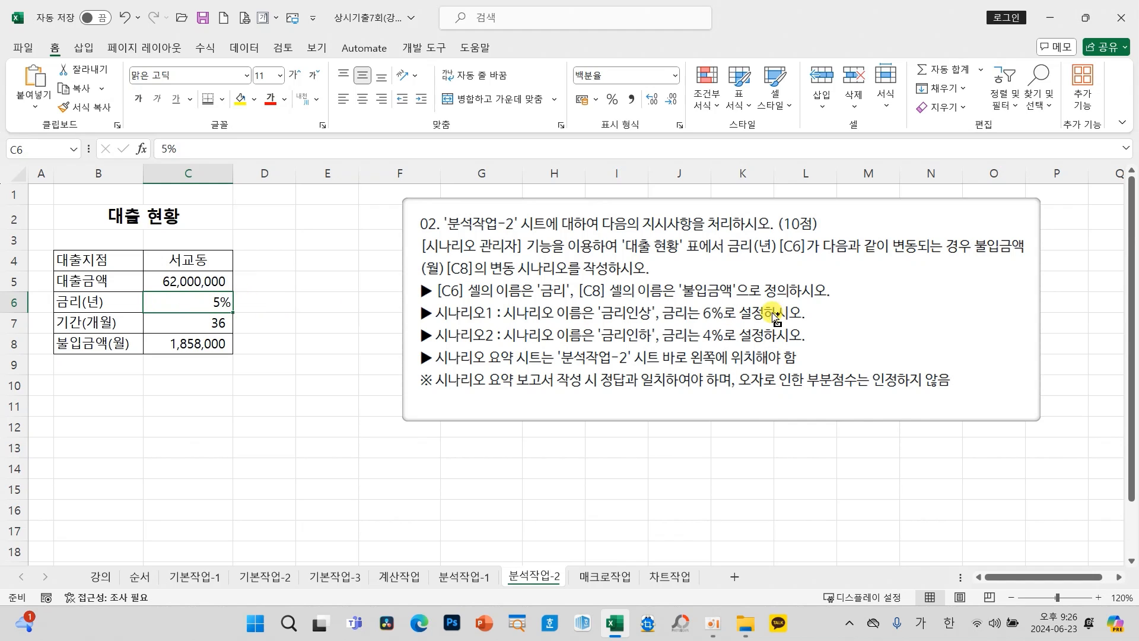
drag(648, 297, 736, 351)
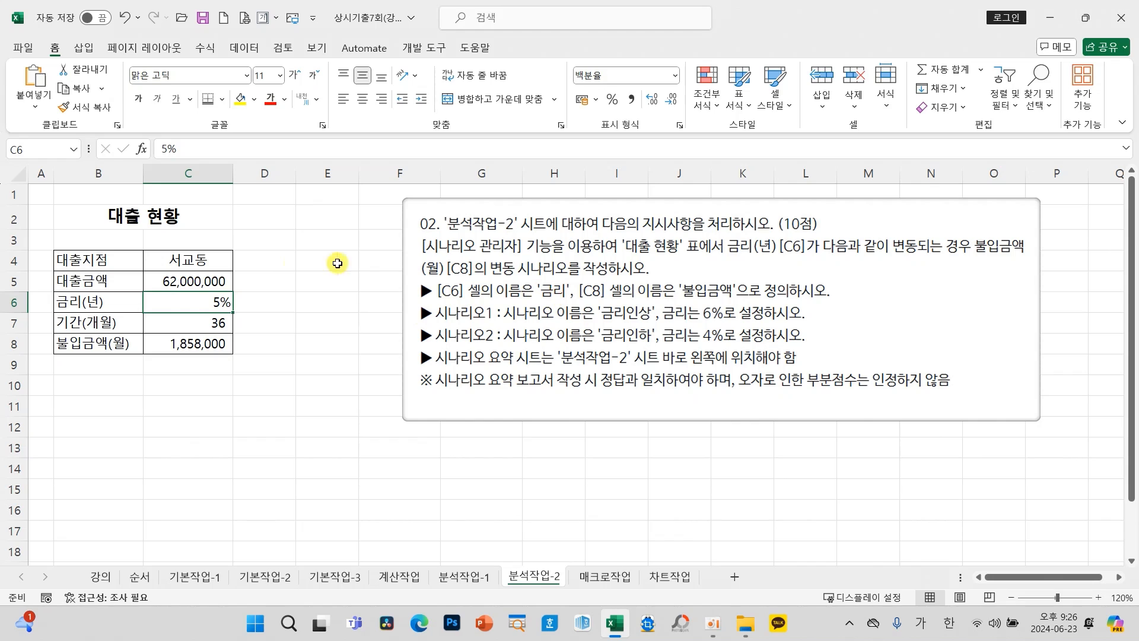
click(43, 147)
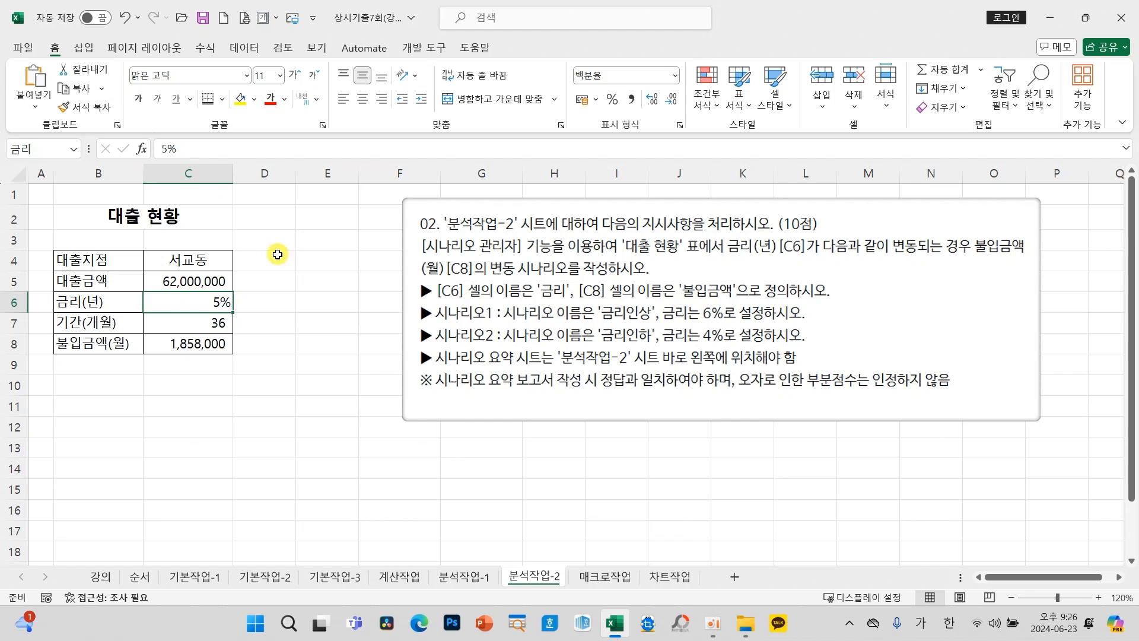
click(195, 344)
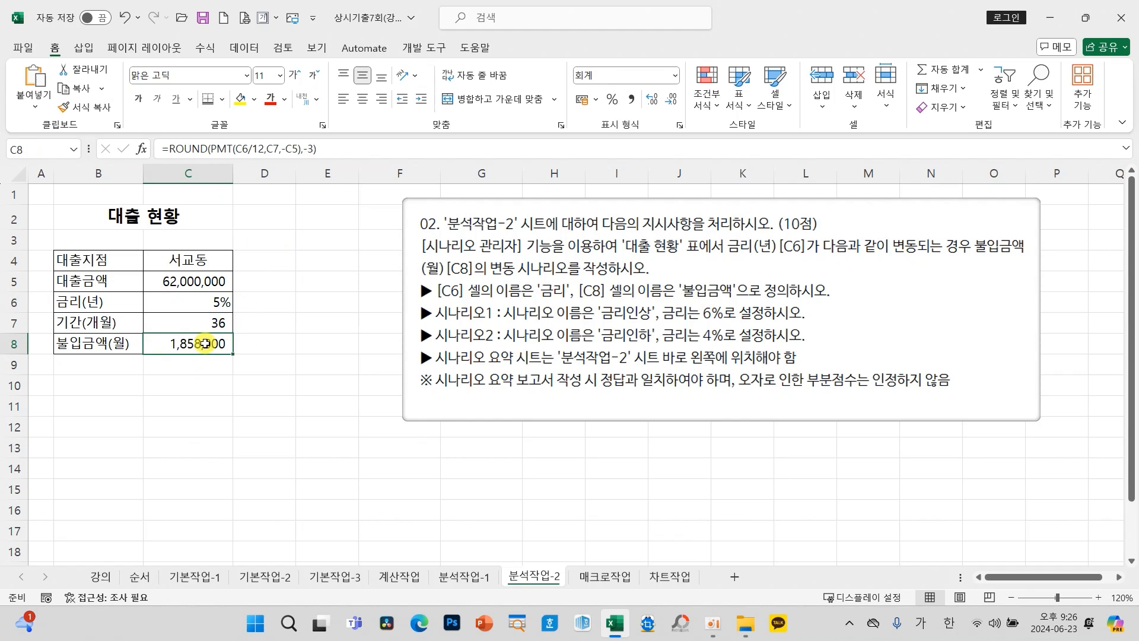
click(57, 148)
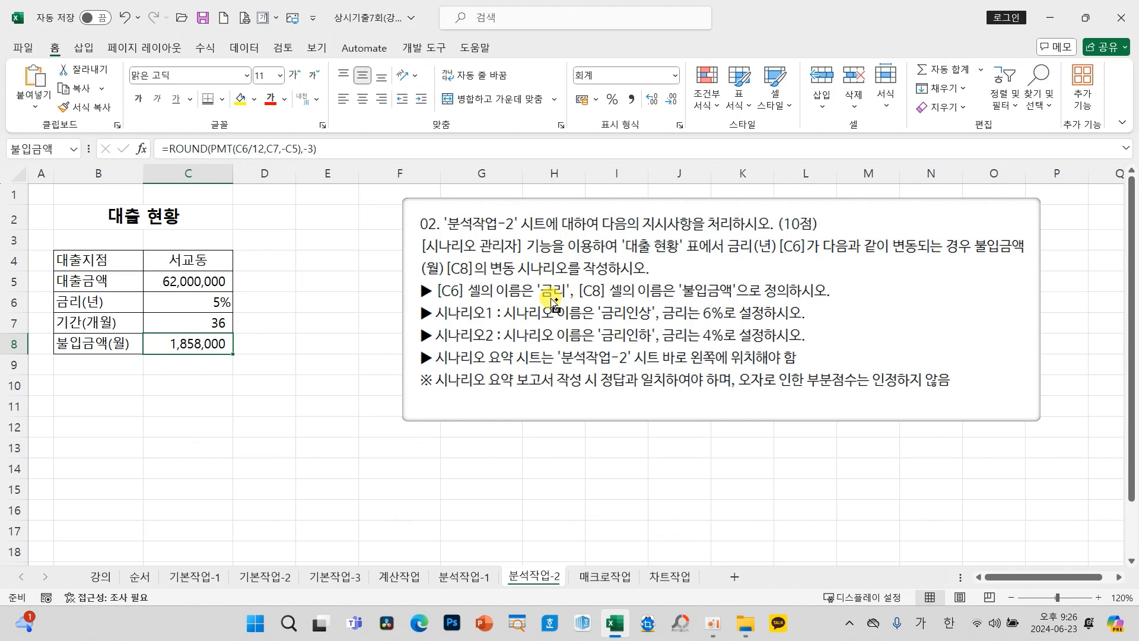
drag(405, 298, 820, 350)
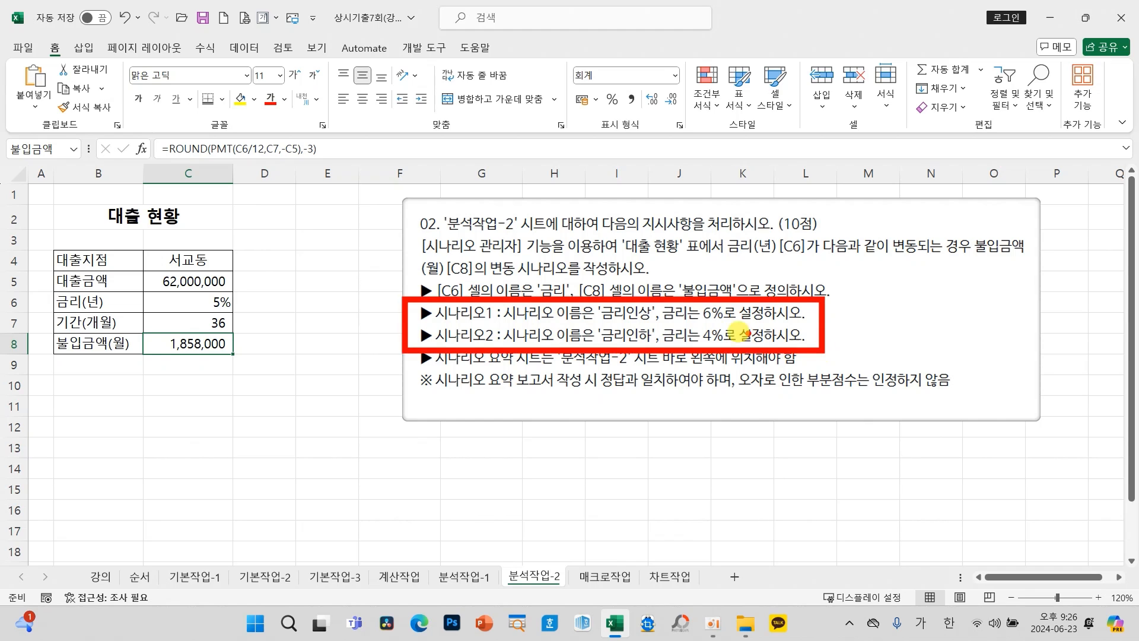
mouse_move(736, 325)
mouse_down()
mouse_move(697, 309)
mouse_move(738, 296)
mouse_move(738, 323)
mouse_up()
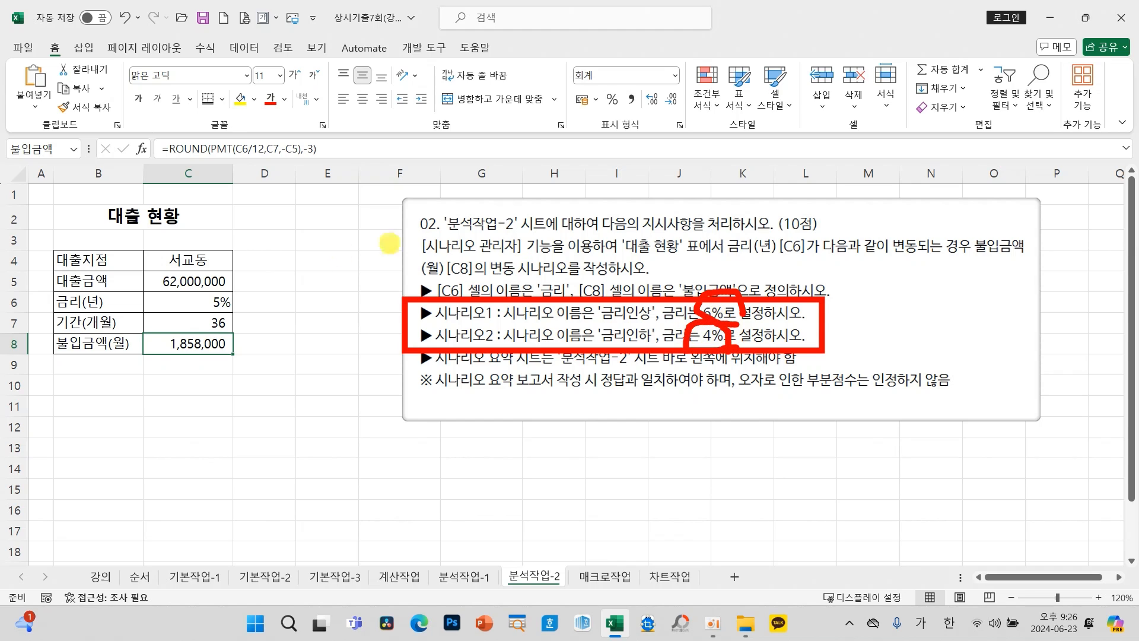
drag(208, 291, 255, 277)
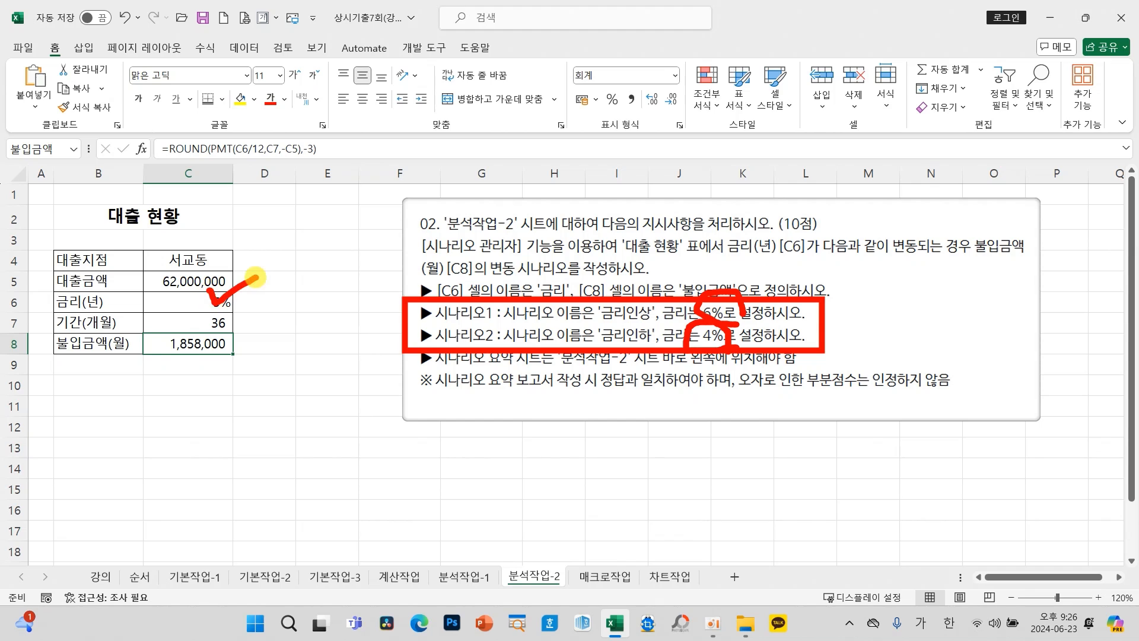
key(Escape)
Step: Open the 시나리오 관리자 with cell C6 selected and move its dialog off the upper rows
click(203, 301)
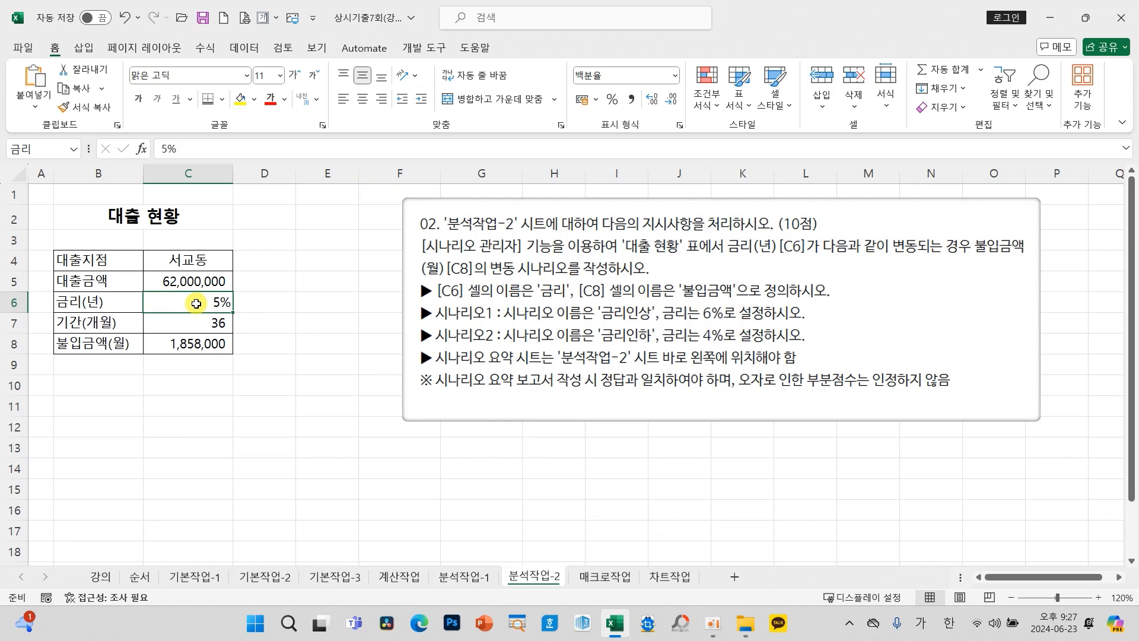
click(243, 47)
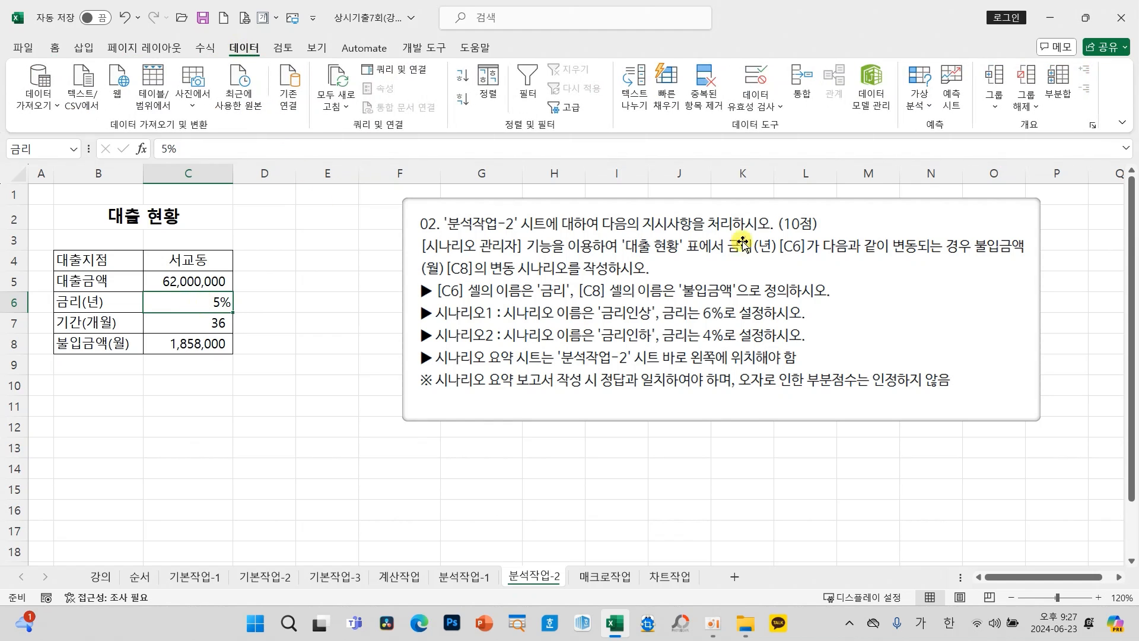
click(917, 104)
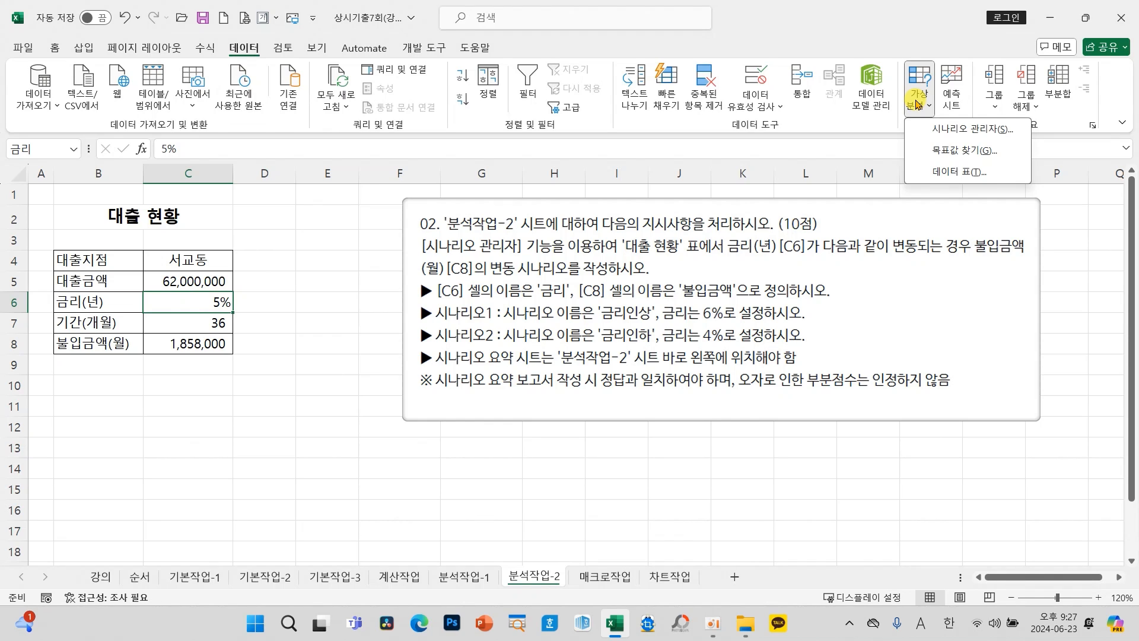
click(957, 130)
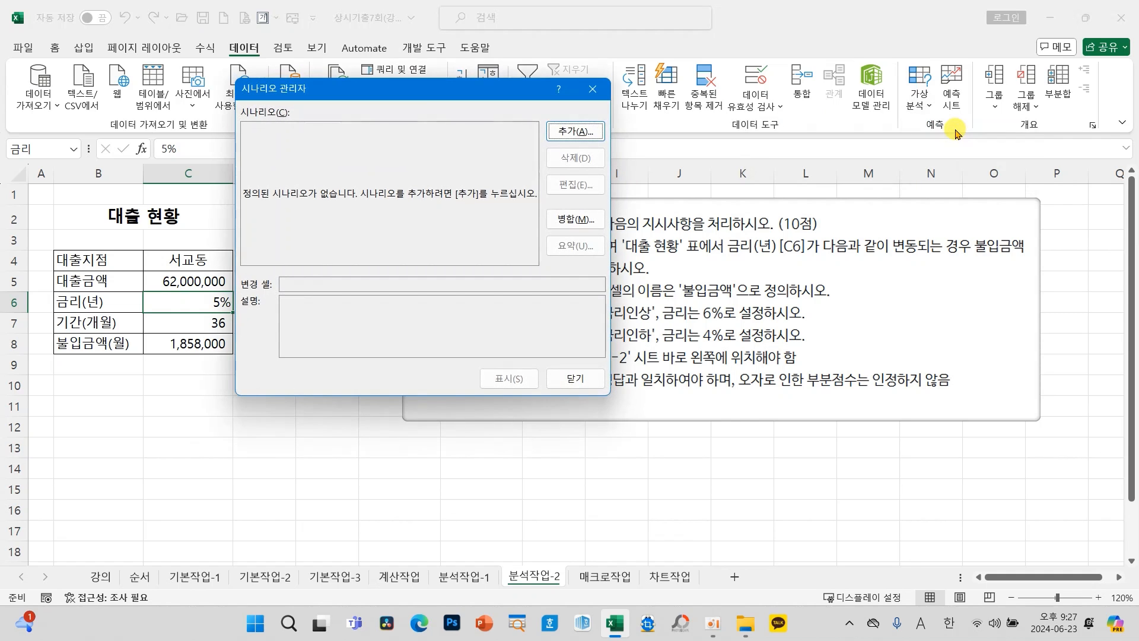
drag(405, 161, 393, 203)
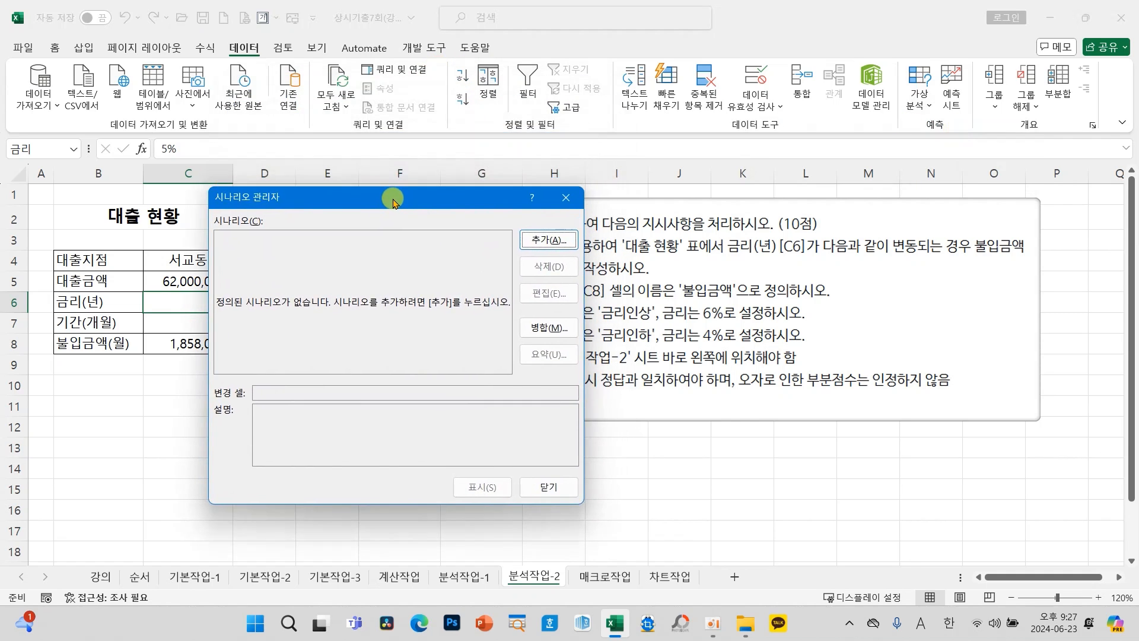
Step: Add the scenario 금리인상 with changing cell C6 and 금리 set to 6%, and continue directly to adding another scenario
click(541, 240)
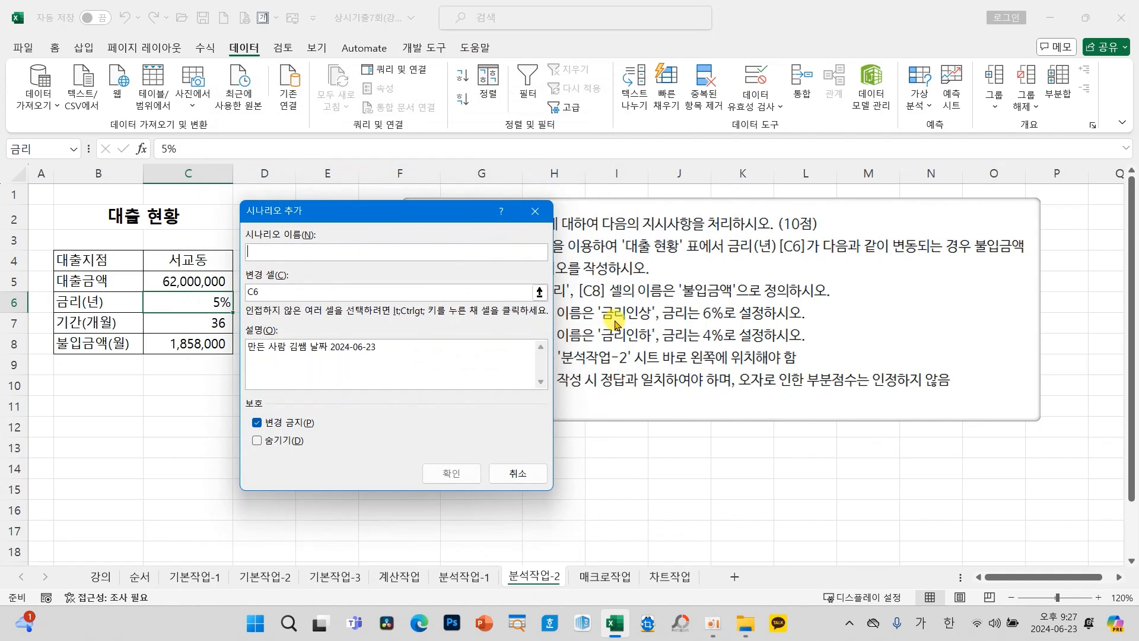
drag(395, 214, 306, 200)
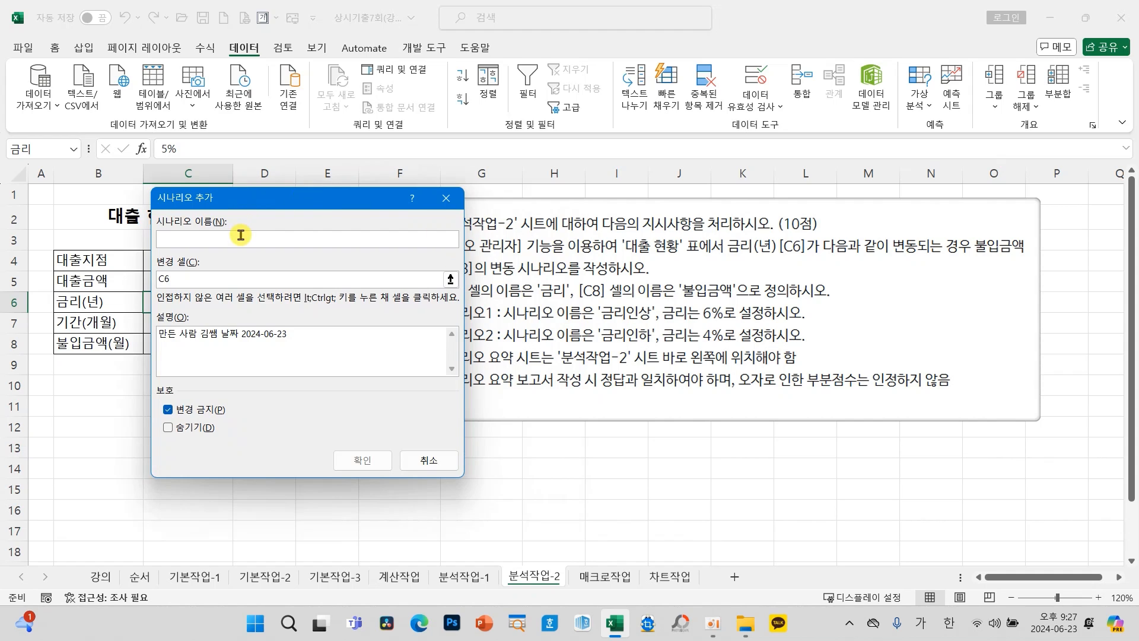
text(ㄱ)
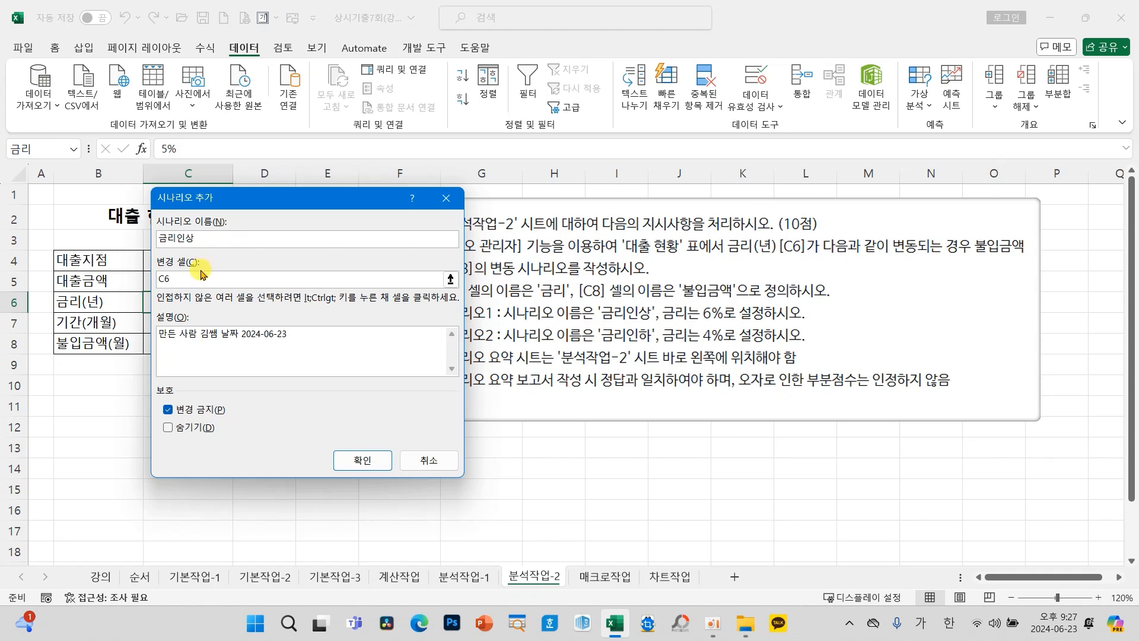
drag(198, 260, 137, 297)
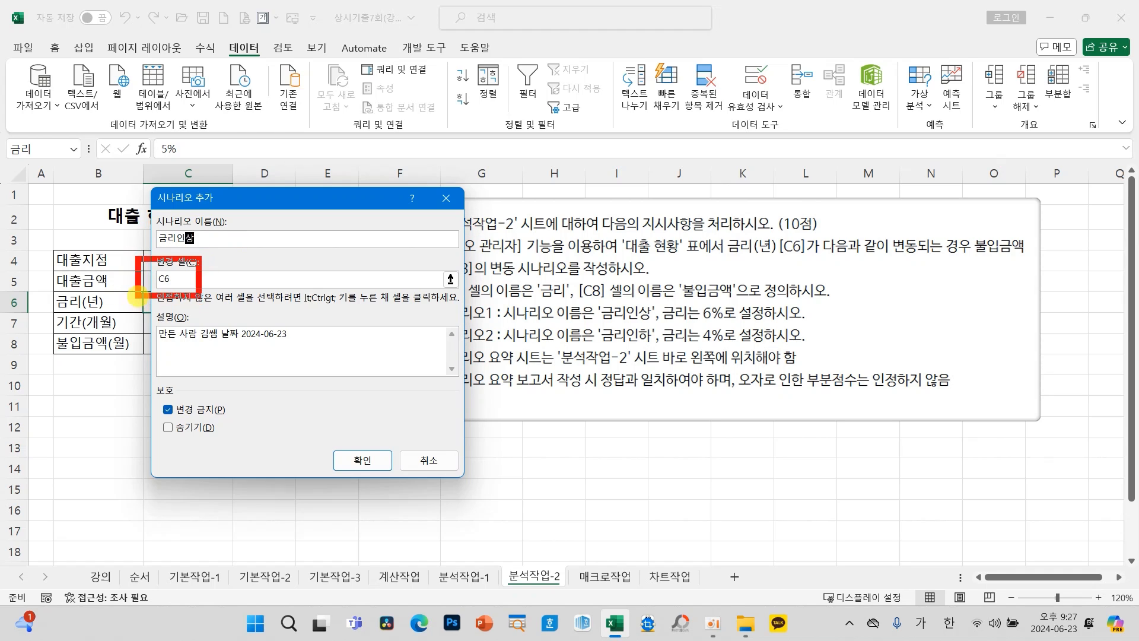
click(164, 288)
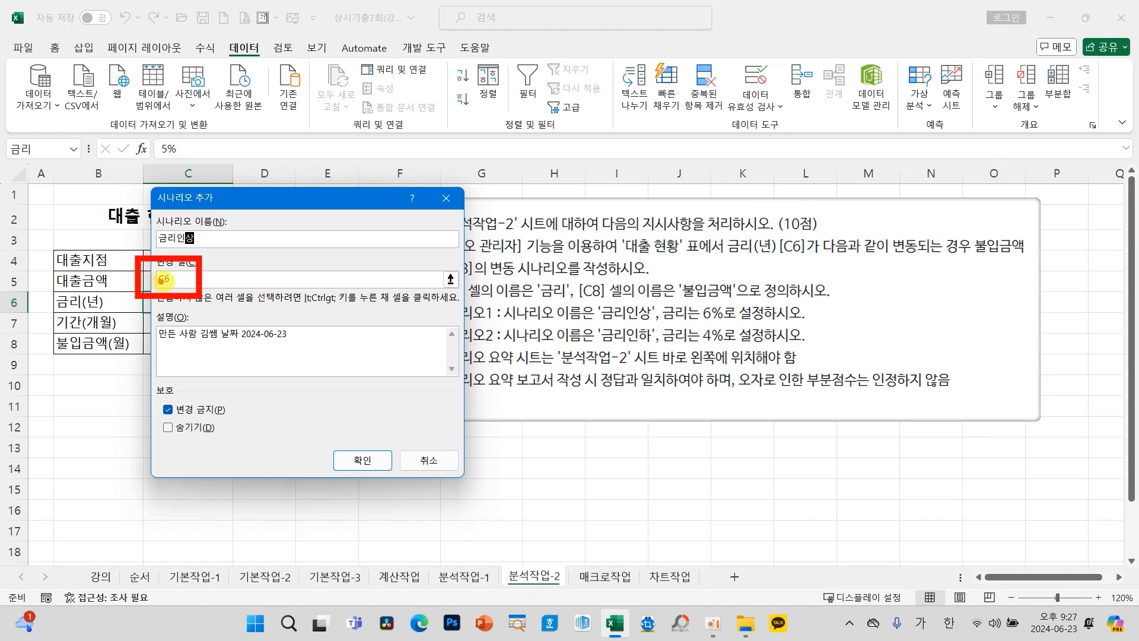
drag(344, 451, 384, 401)
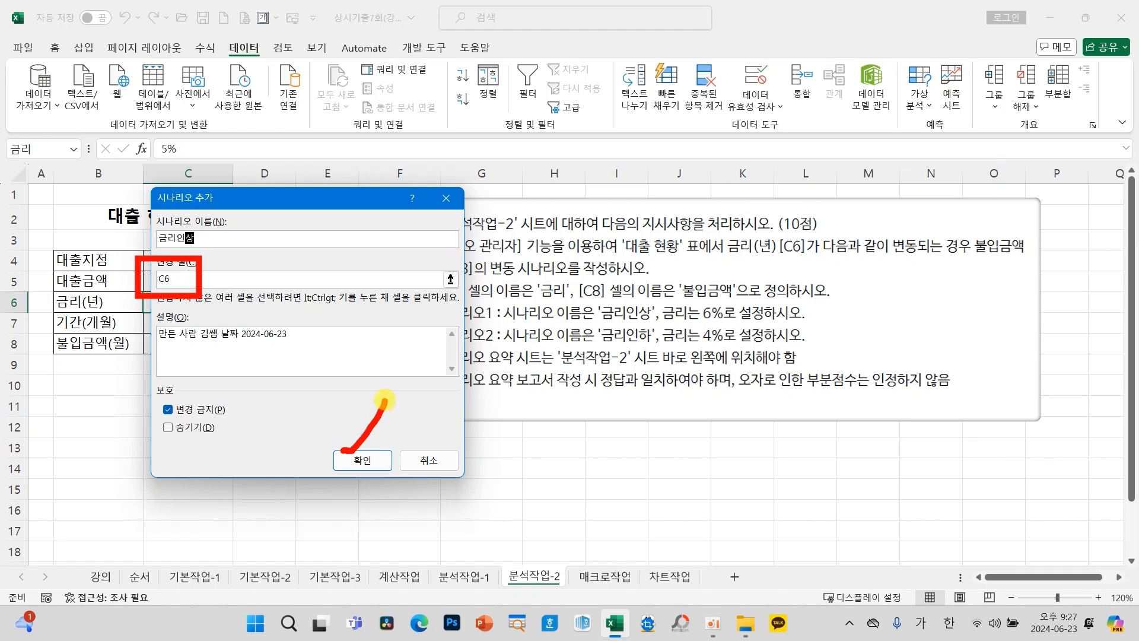
click(366, 460)
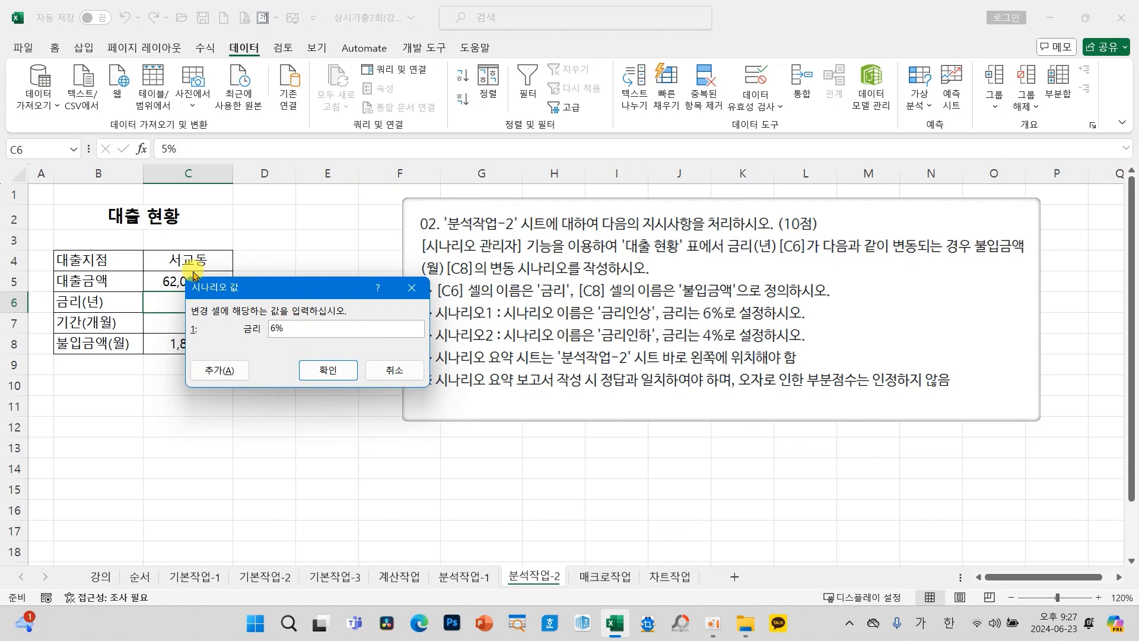
click(224, 377)
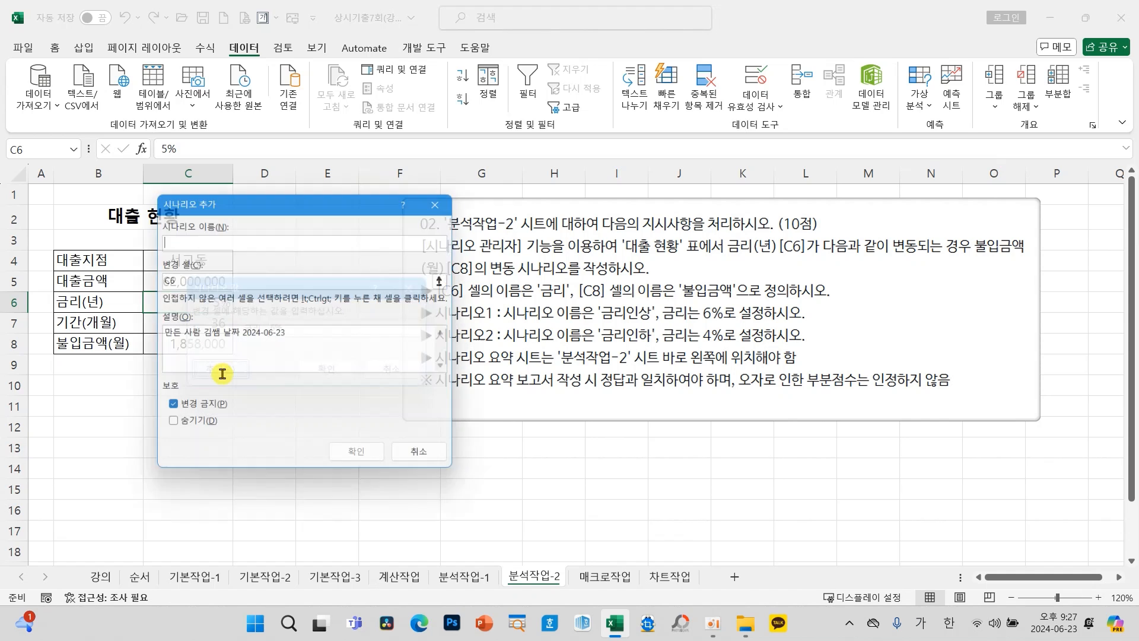
Step: Name the second scenario 금리인하 with changing cell C6, set 금리 to 4%, and finish adding scenarios
text(ㄱ)
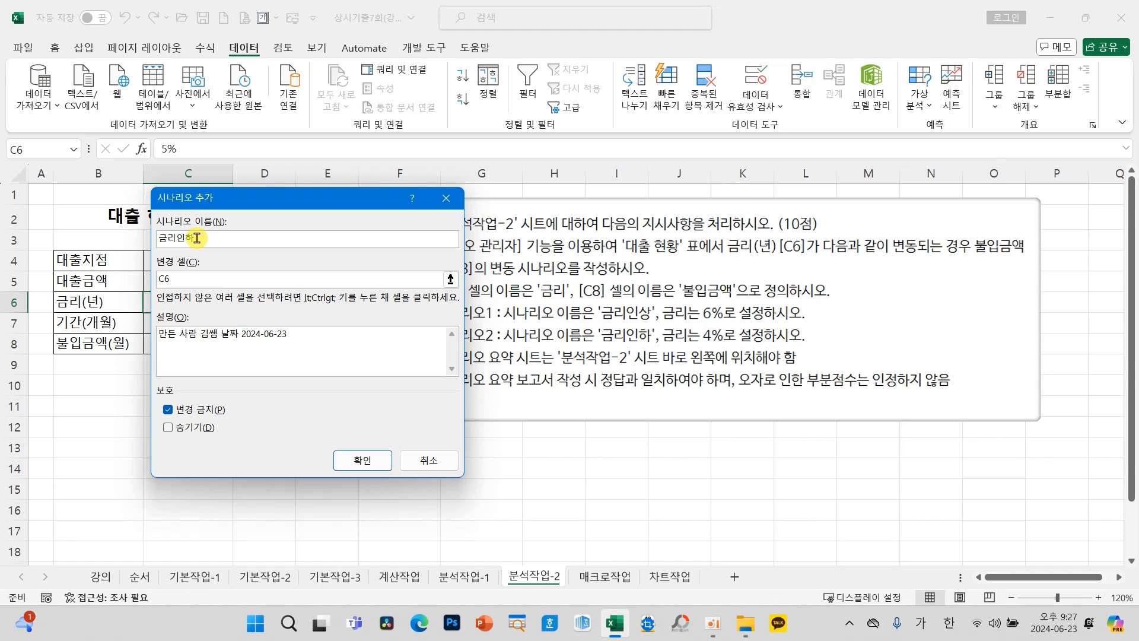
text(리인하)
key(BackSpace)
text(하)
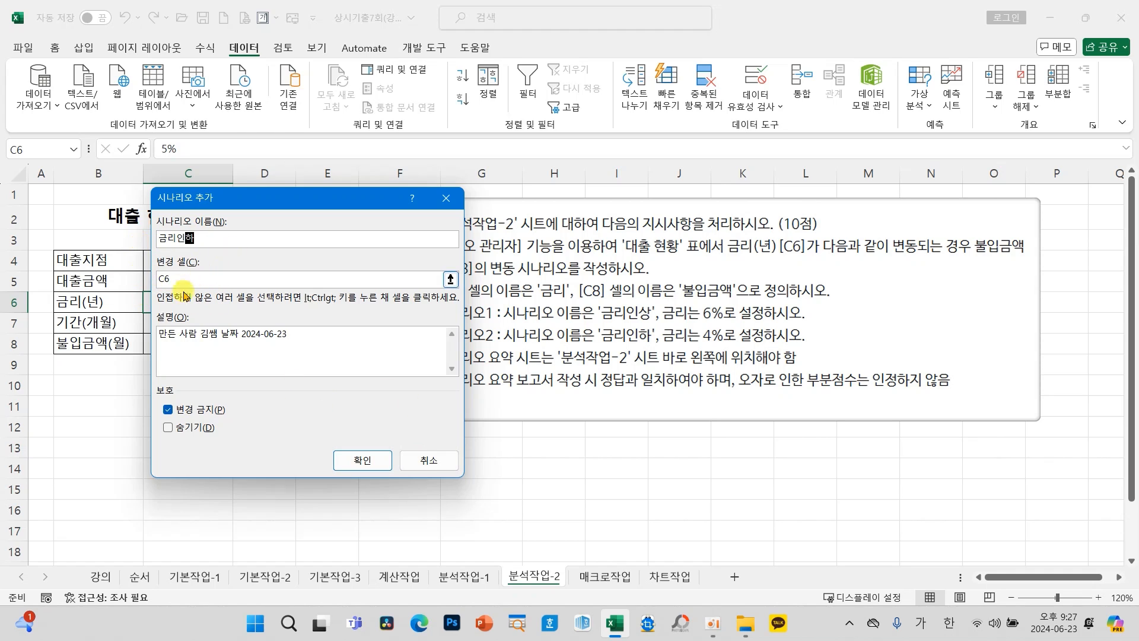
click(347, 462)
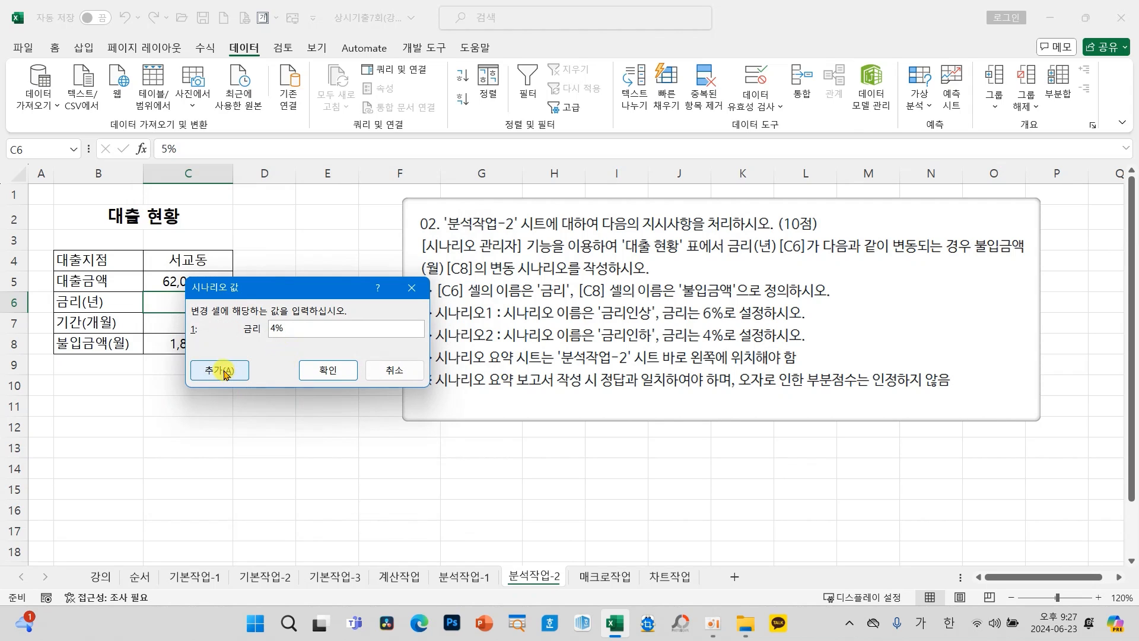
click(325, 372)
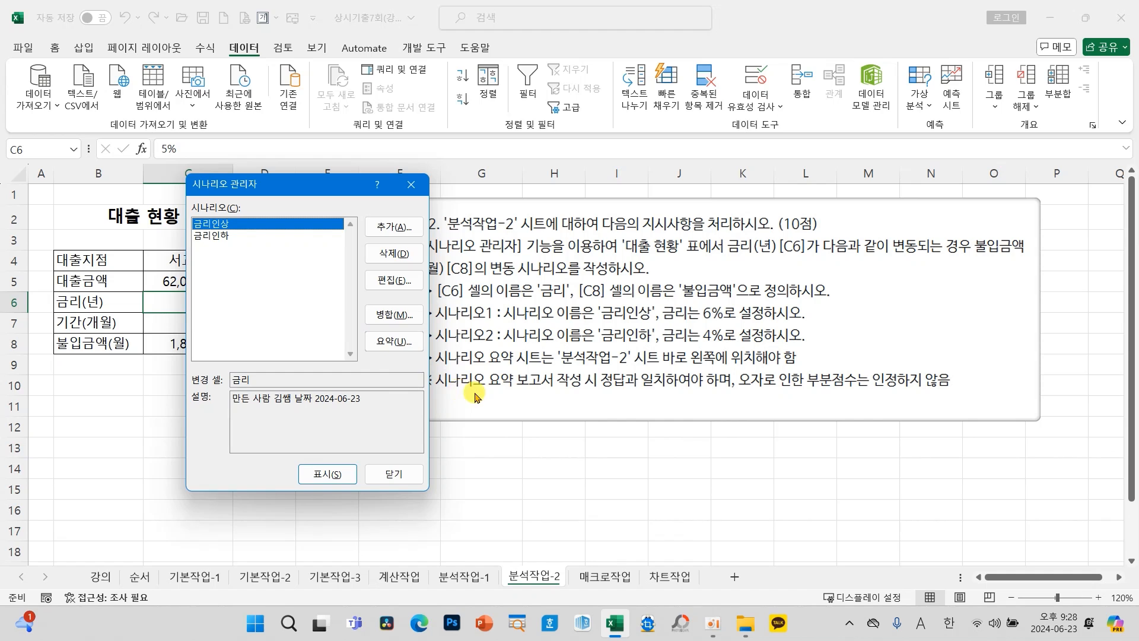
Step: Generate a 시나리오 요약 report from both scenarios with C8 as the result cell
click(387, 343)
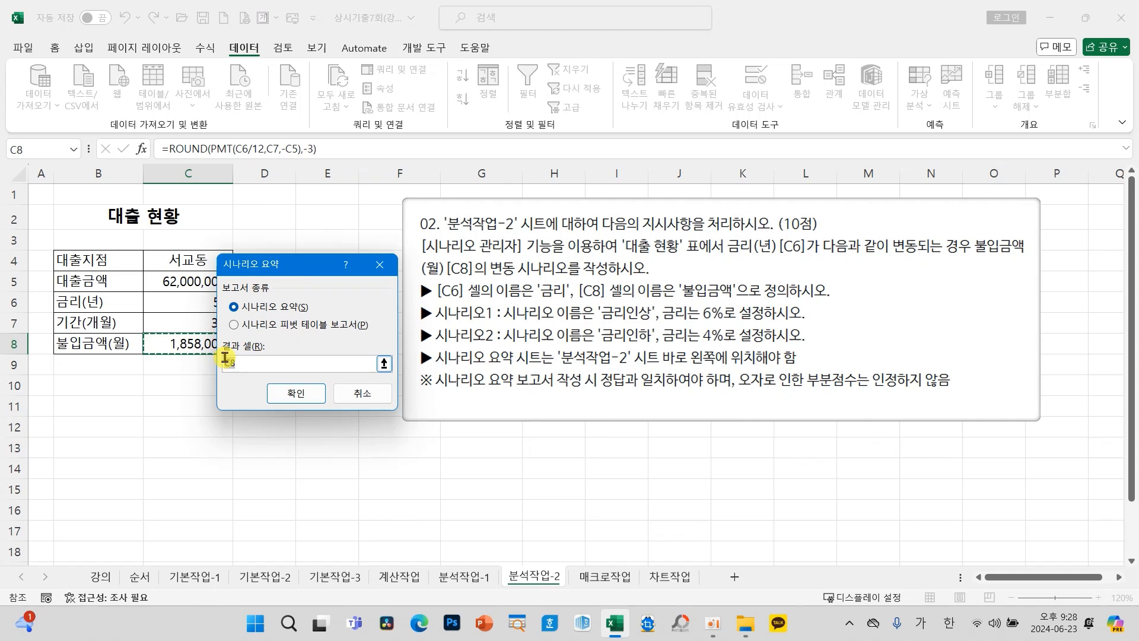
drag(295, 263, 366, 249)
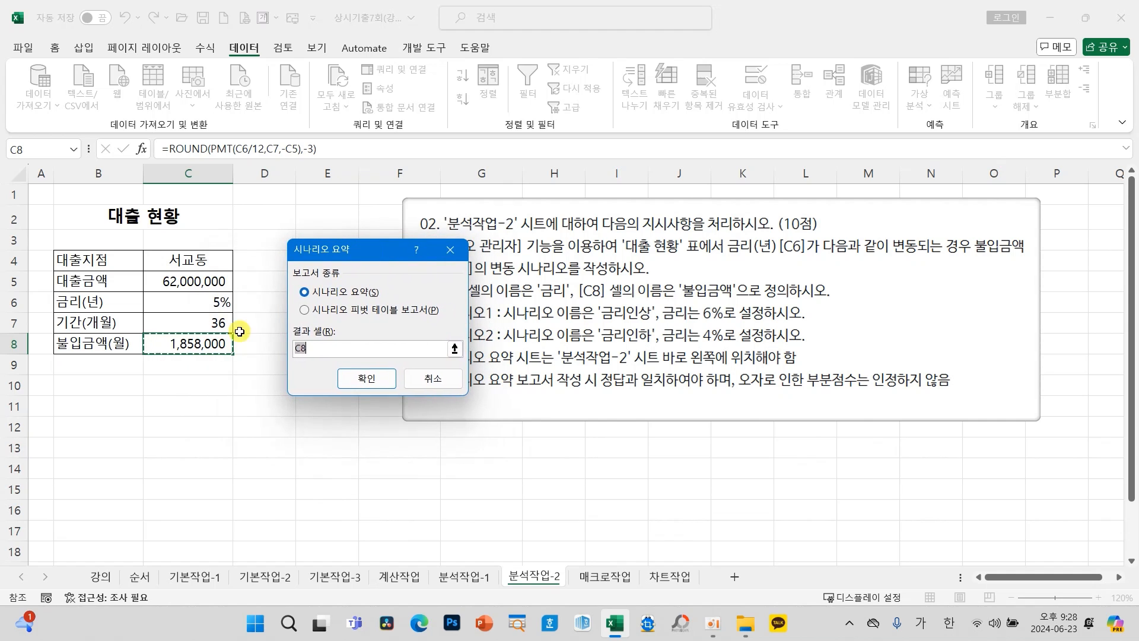
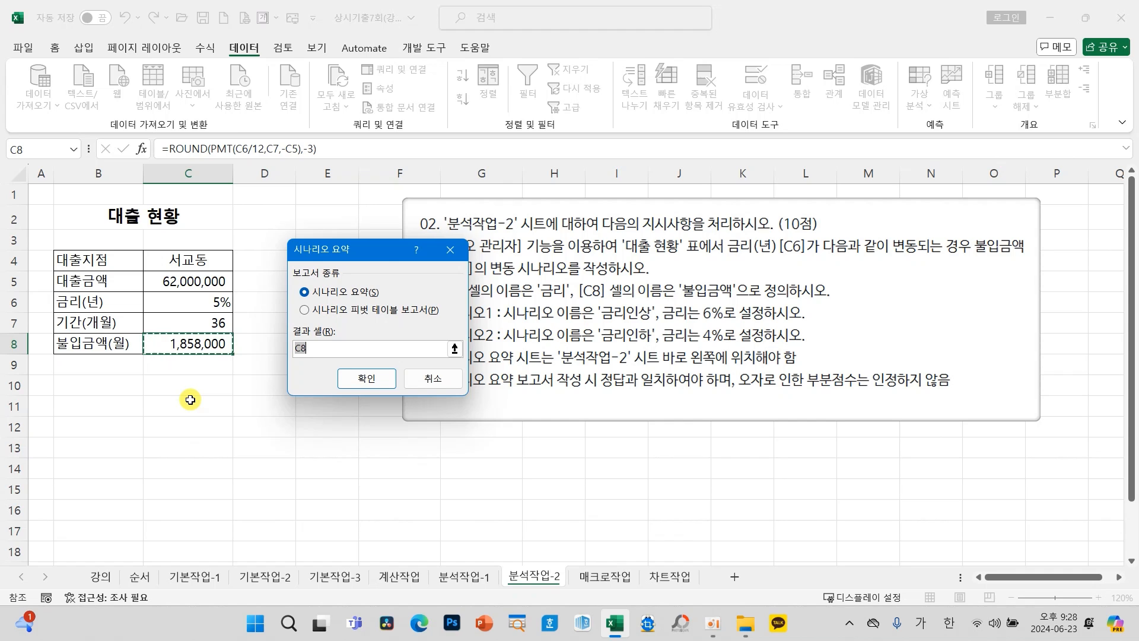
click(365, 379)
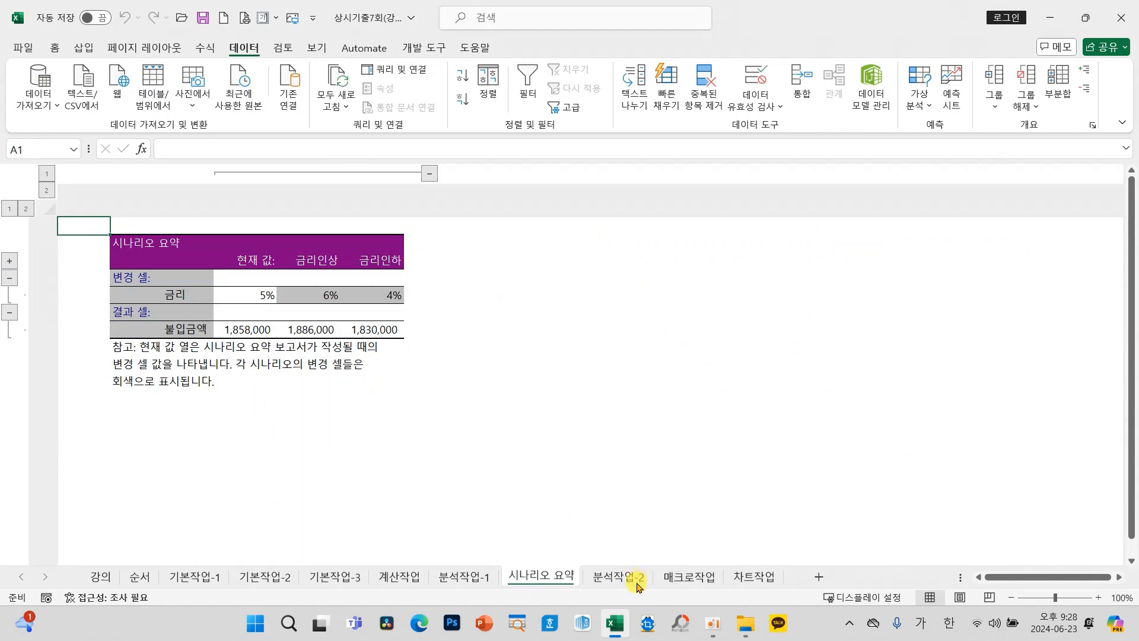
Step: Return to the 분석작업-2 sheet and check the summary sheet's required position against the sheet order
click(610, 585)
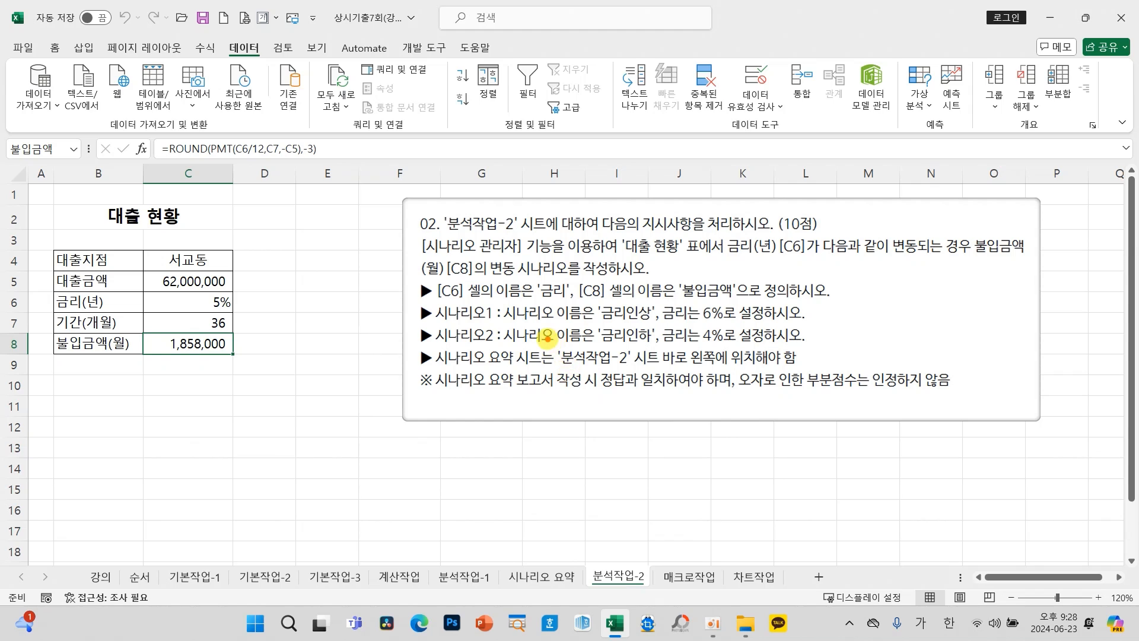
mouse_move(545, 339)
mouse_down()
mouse_move(615, 364)
mouse_move(729, 371)
mouse_up()
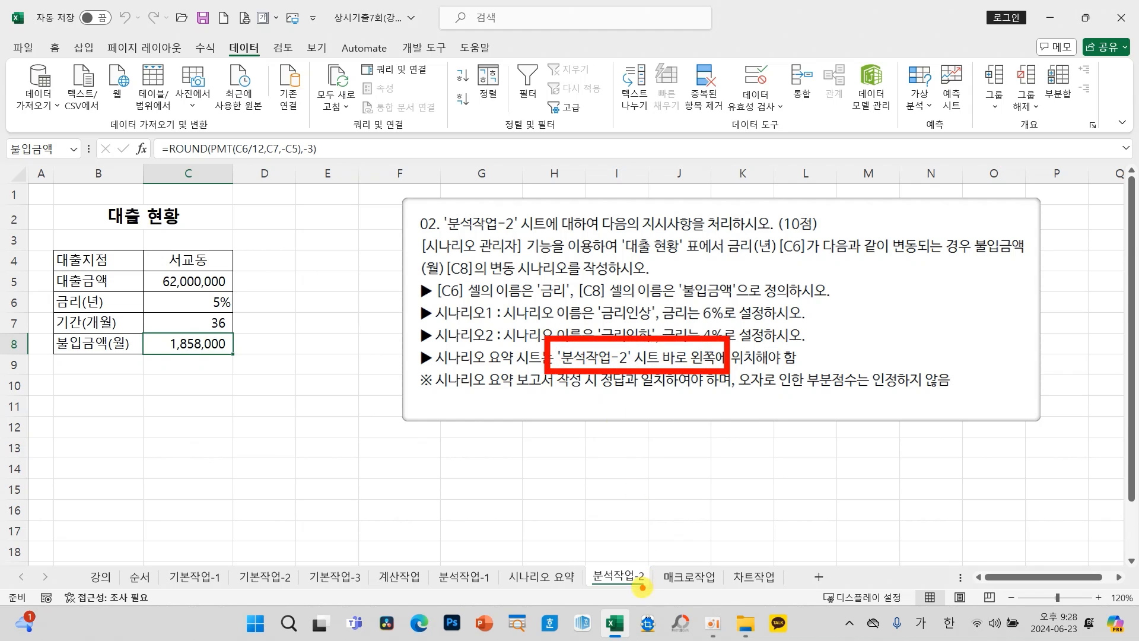
mouse_move(643, 587)
mouse_down()
mouse_move(636, 543)
mouse_move(644, 594)
mouse_up()
mouse_move(615, 555)
mouse_down()
mouse_move(542, 537)
mouse_move(534, 560)
mouse_move(521, 547)
mouse_move(579, 546)
mouse_up()
drag(510, 590, 577, 589)
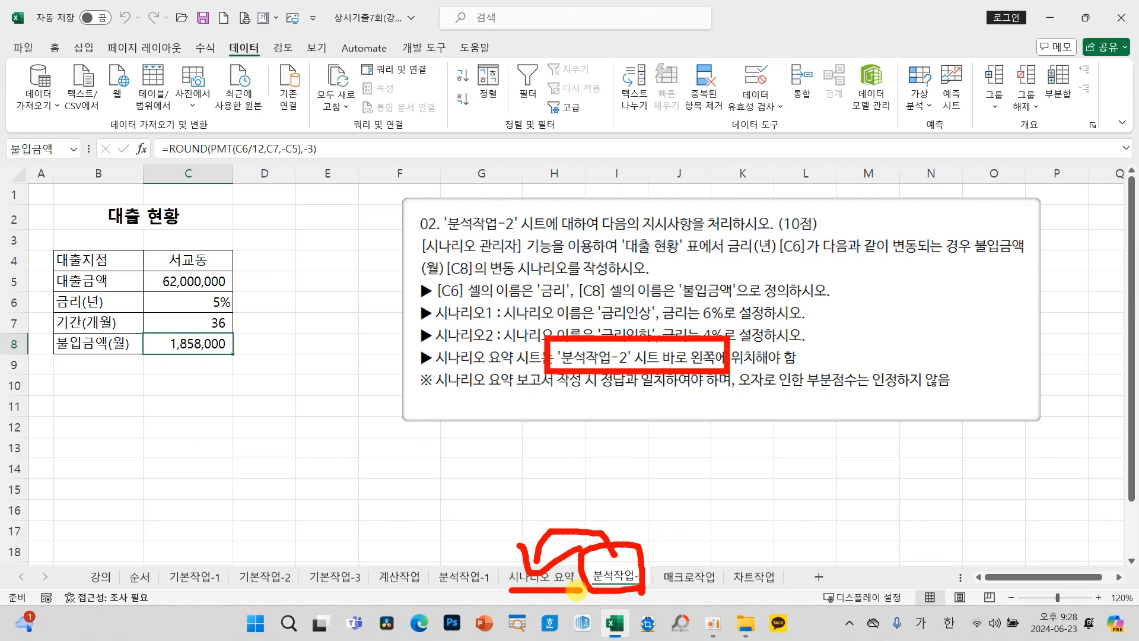
key(Escape)
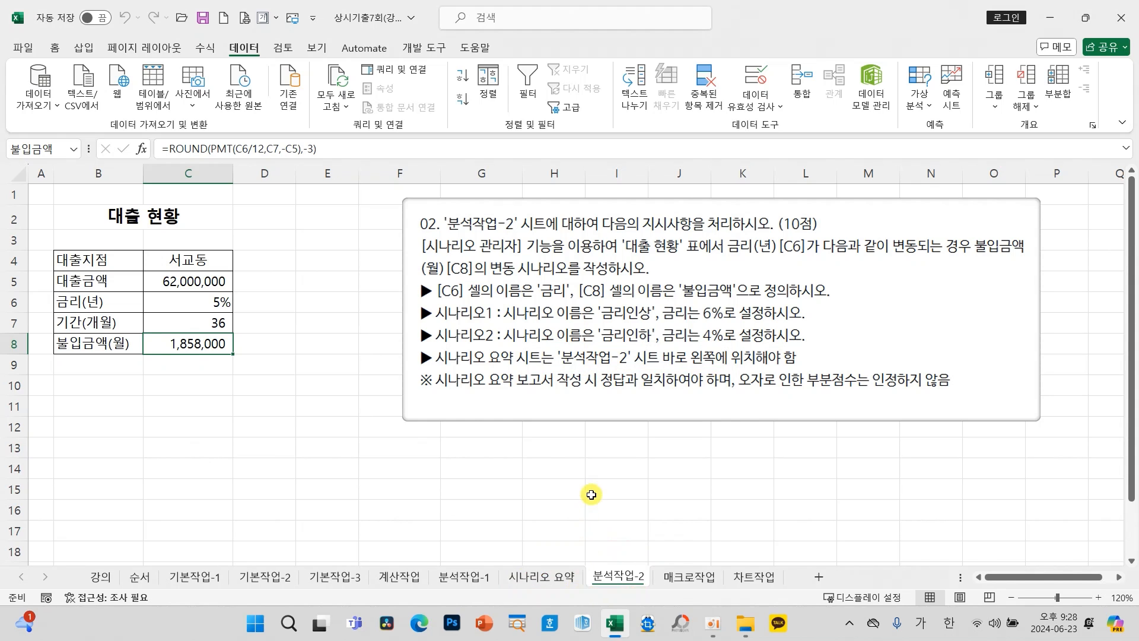
Step: Switch to the 매크로작업 sheet and read the instructions for the 합계 and 서식 macros and their buttons
click(694, 582)
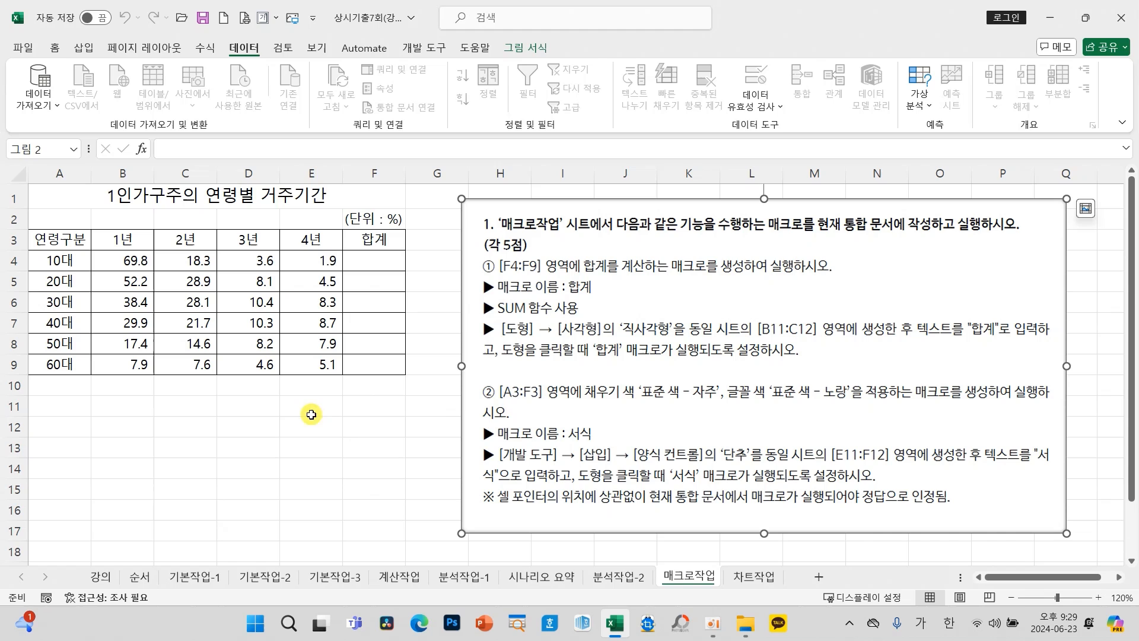
mouse_move(216, 373)
mouse_down()
mouse_move(263, 395)
mouse_move(257, 383)
mouse_move(274, 447)
mouse_up()
mouse_move(300, 386)
mouse_down()
mouse_move(337, 383)
mouse_move(326, 396)
mouse_move(349, 420)
mouse_move(380, 419)
mouse_move(386, 450)
mouse_up()
drag(222, 490, 235, 527)
drag(284, 472, 261, 558)
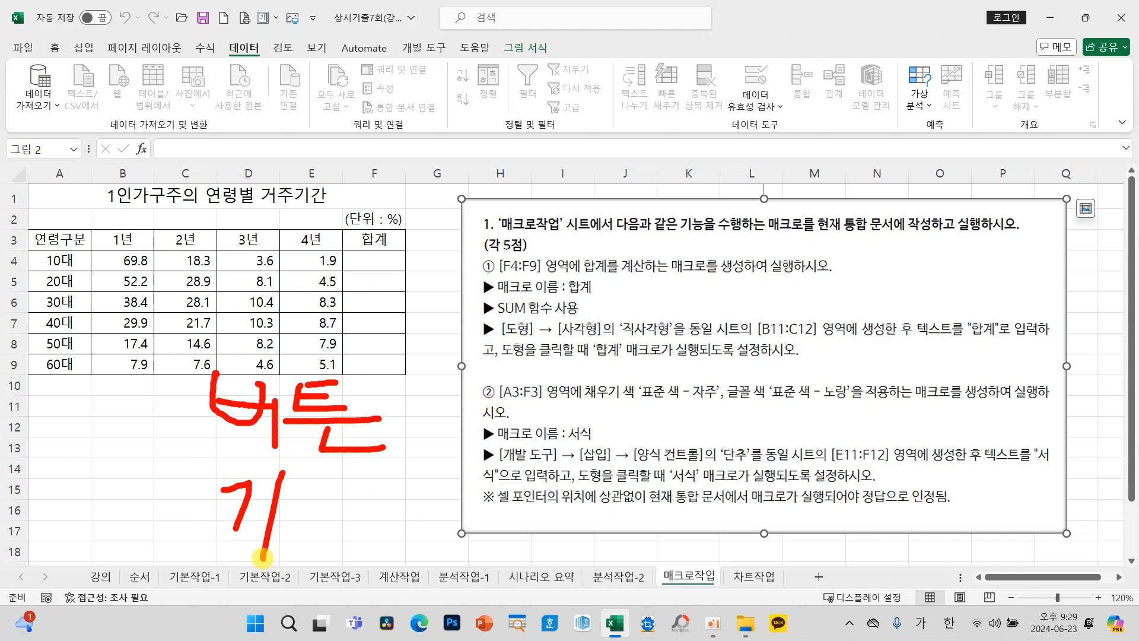
drag(324, 495, 410, 524)
mouse_move(358, 552)
mouse_down()
mouse_move(415, 531)
mouse_move(423, 564)
mouse_up()
drag(593, 469, 537, 543)
drag(555, 504, 599, 537)
drag(623, 445, 611, 537)
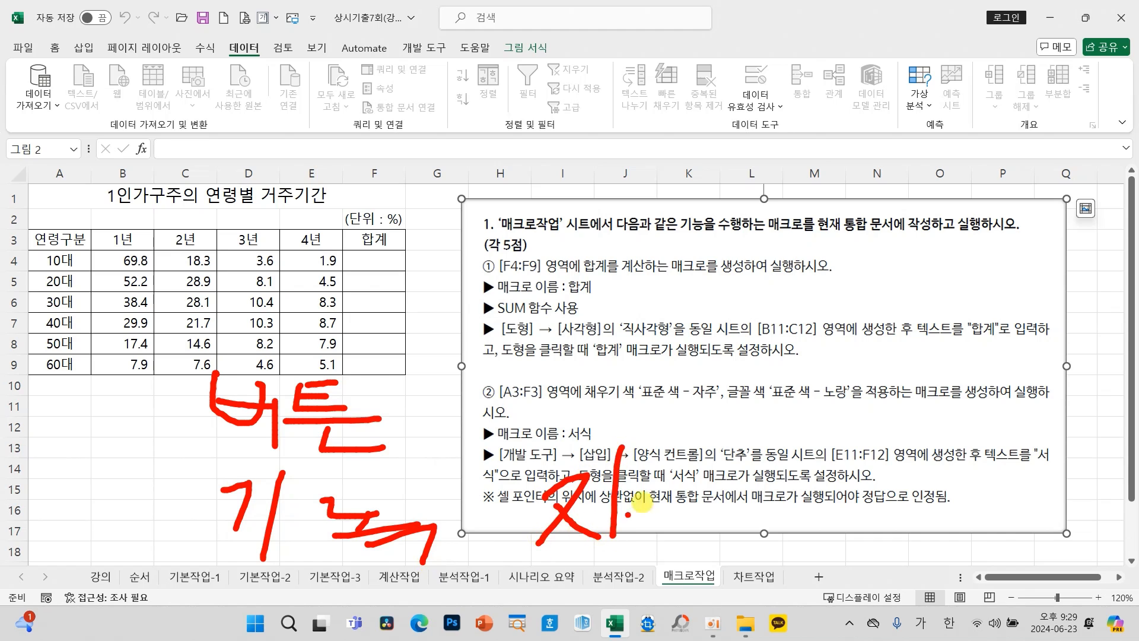
mouse_move(642, 465)
mouse_down()
mouse_move(666, 509)
mouse_move(657, 536)
mouse_move(698, 525)
mouse_up()
mouse_move(711, 465)
mouse_down()
mouse_move(703, 521)
mouse_move(683, 537)
mouse_move(706, 534)
mouse_up()
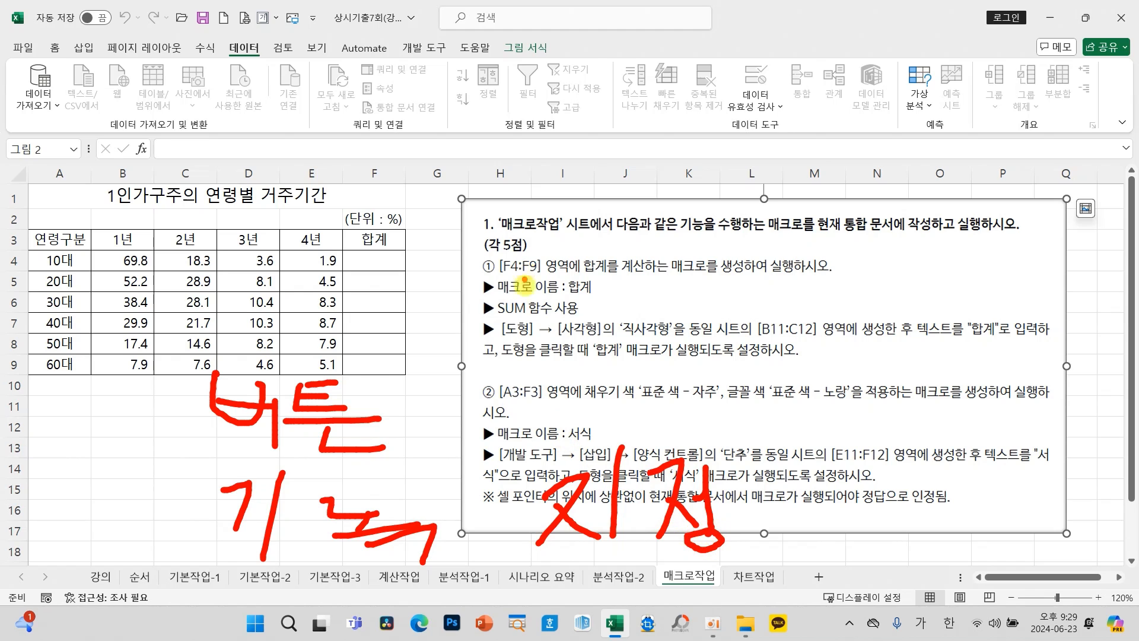
key(Escape)
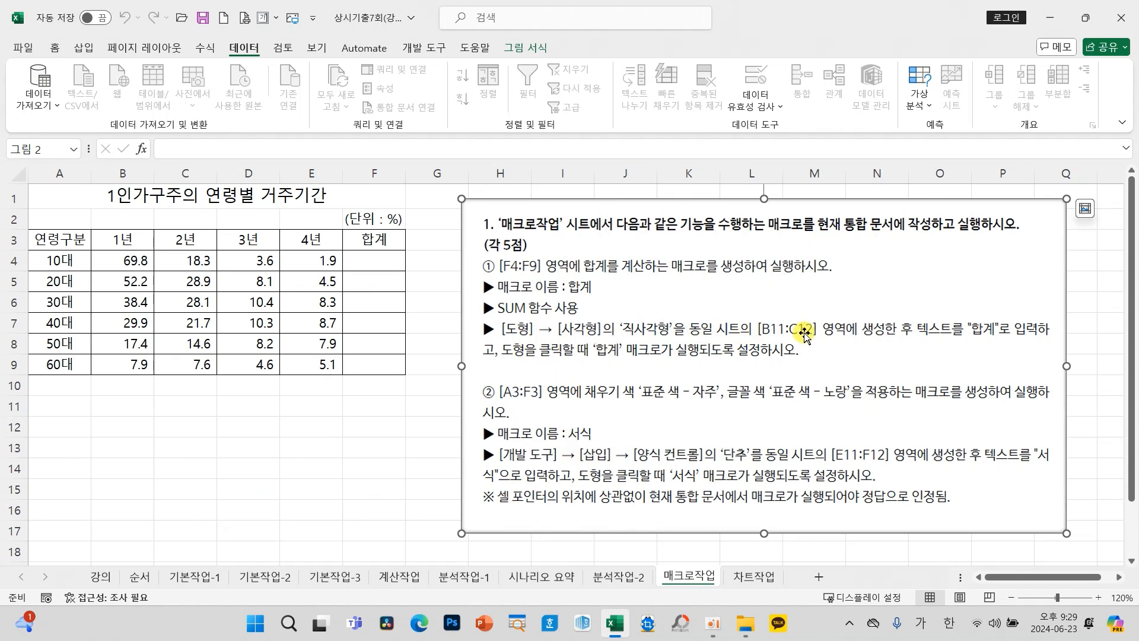
Step: Draw a 직사각형 shape exactly over B11:C12 on the 매크로작업 sheet and enter 합계 as its text
drag(115, 407, 177, 424)
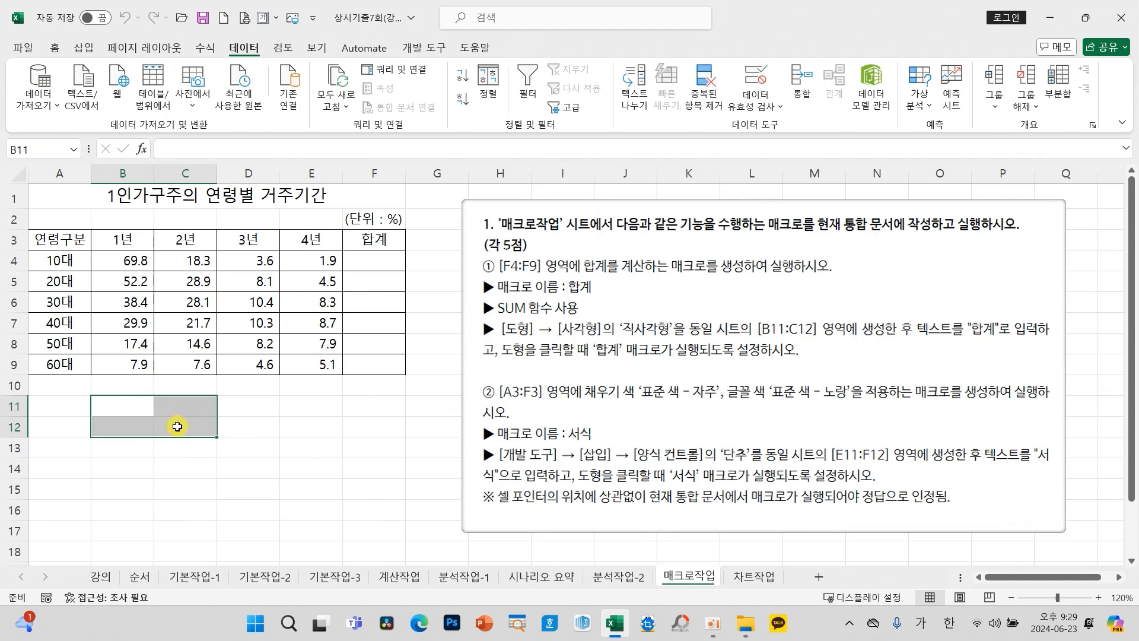
click(82, 49)
click(196, 89)
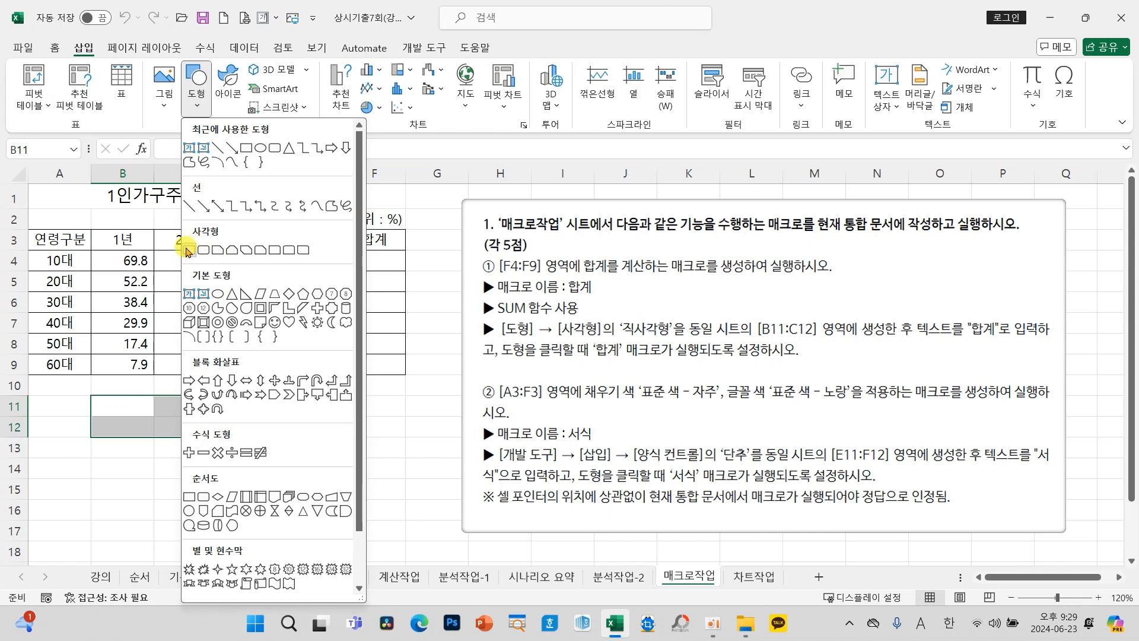
click(187, 249)
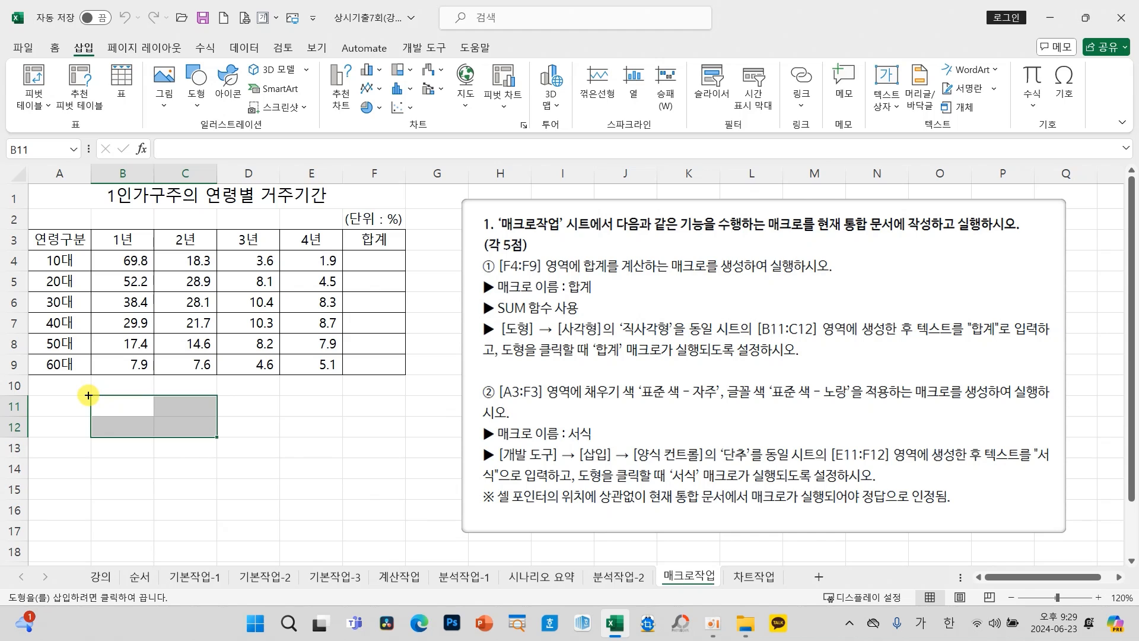
drag(90, 395, 198, 436)
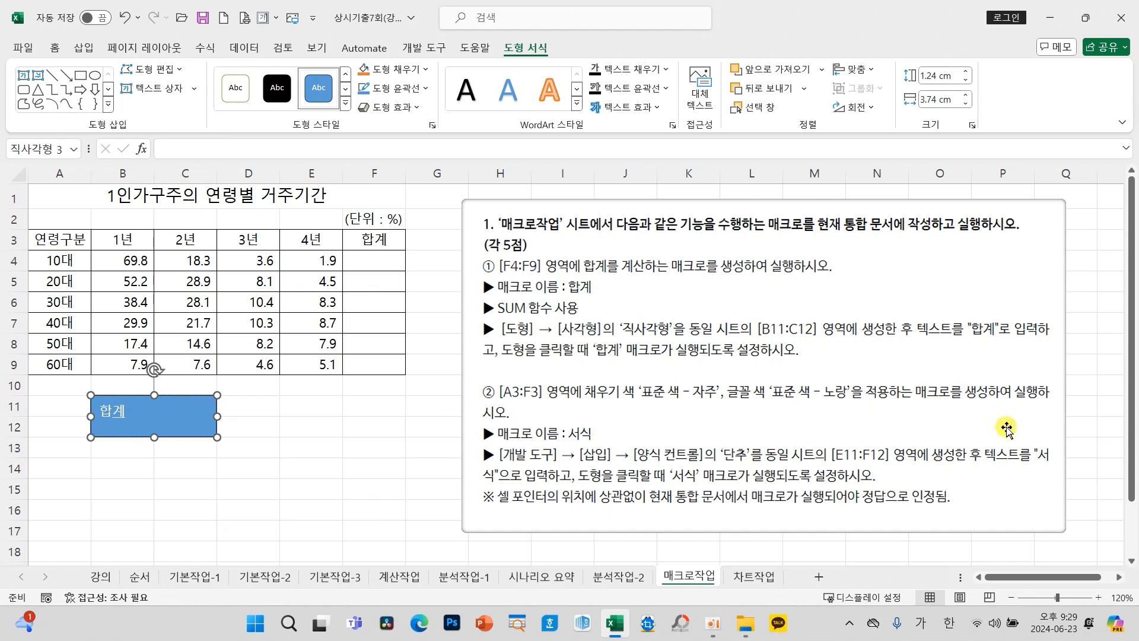
click(262, 446)
click(172, 421)
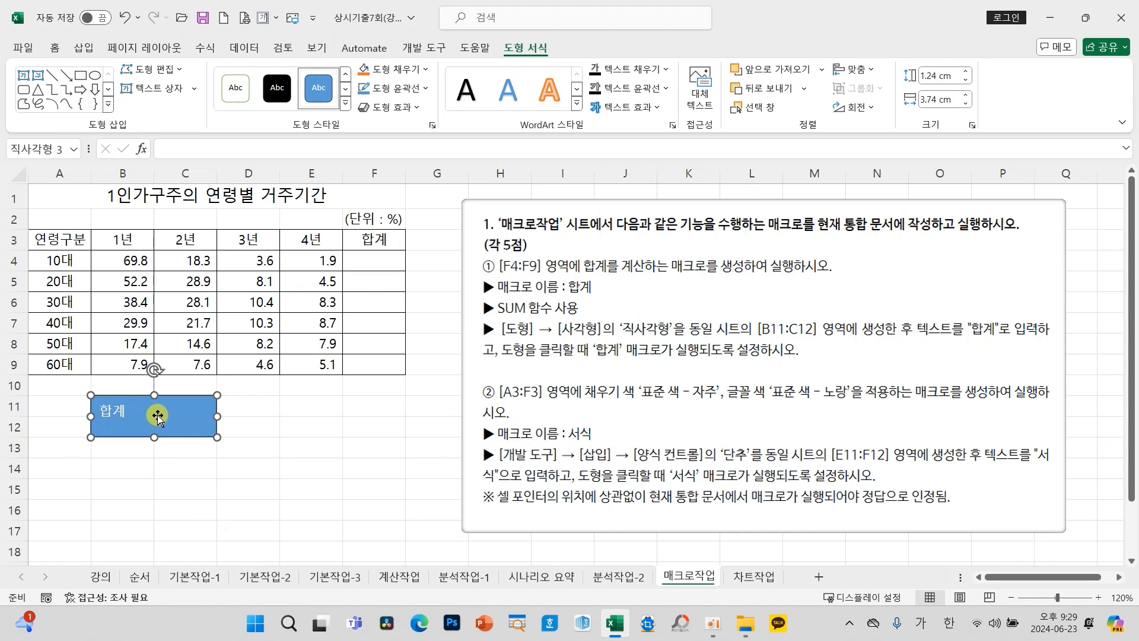
drag(472, 311, 1066, 374)
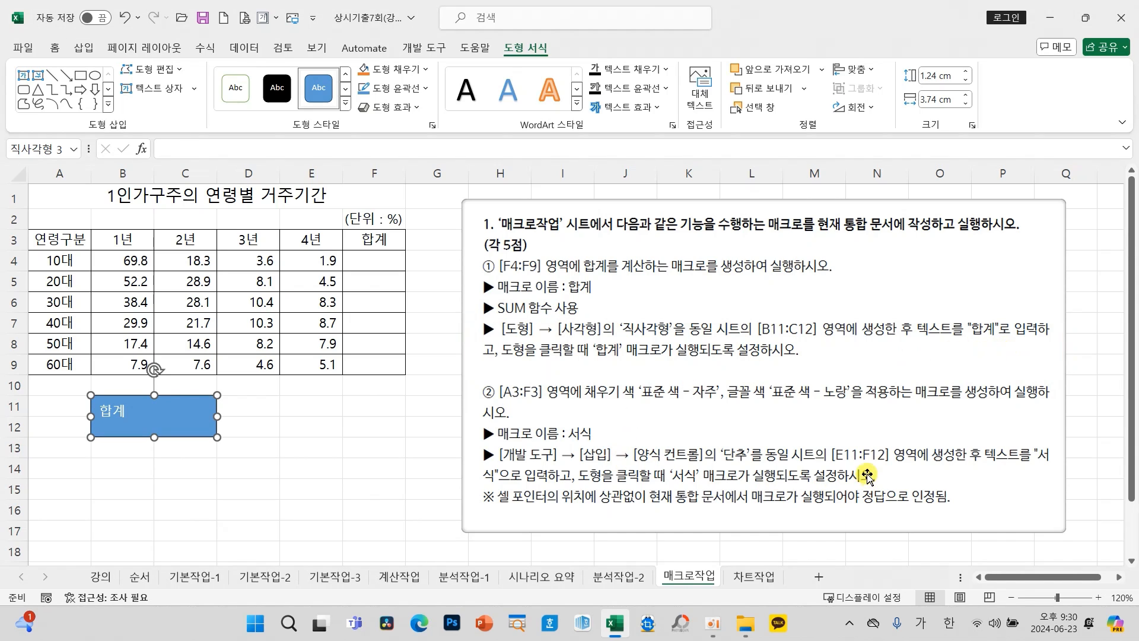
Step: Insert a form-control 단추 exactly over E11:F12, with its macro location set to 현재 통합 문서
click(303, 405)
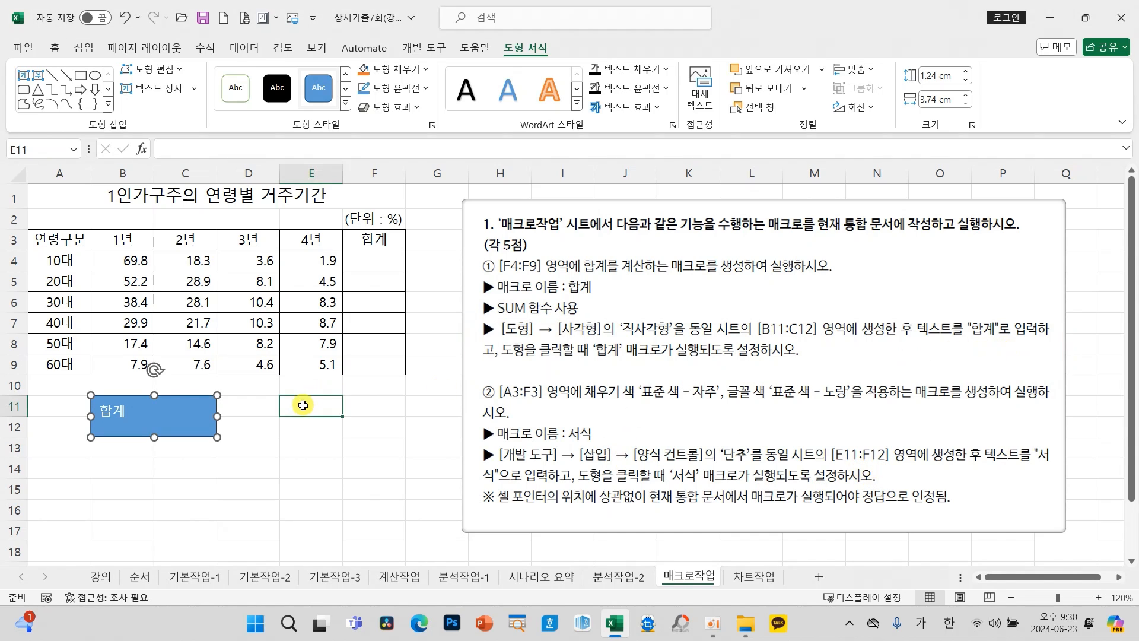
drag(304, 405, 367, 428)
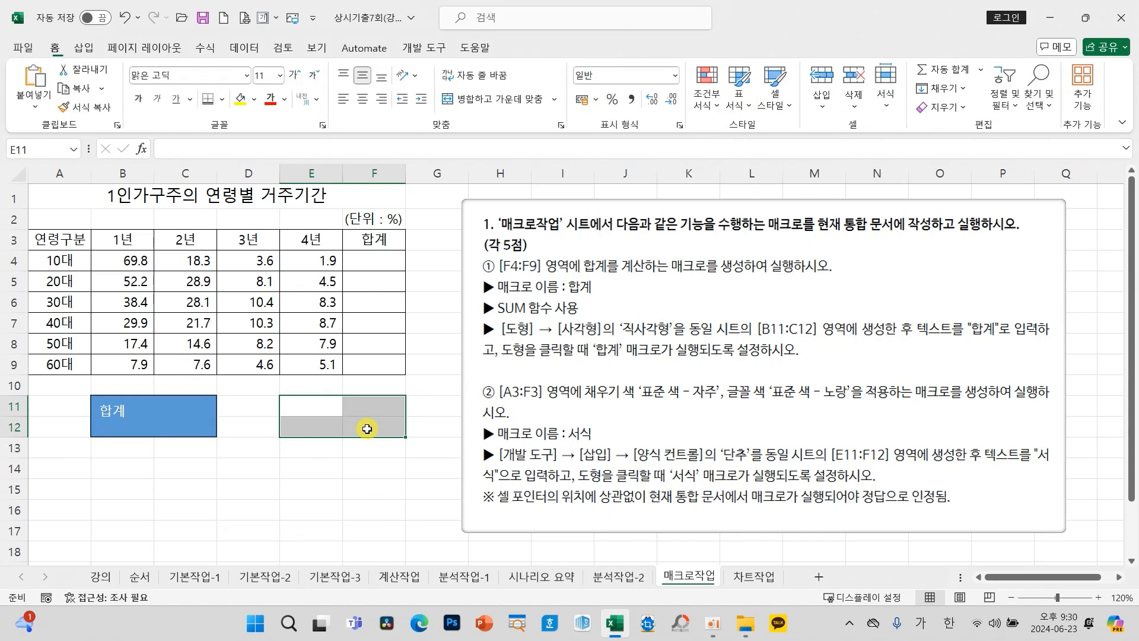
click(435, 50)
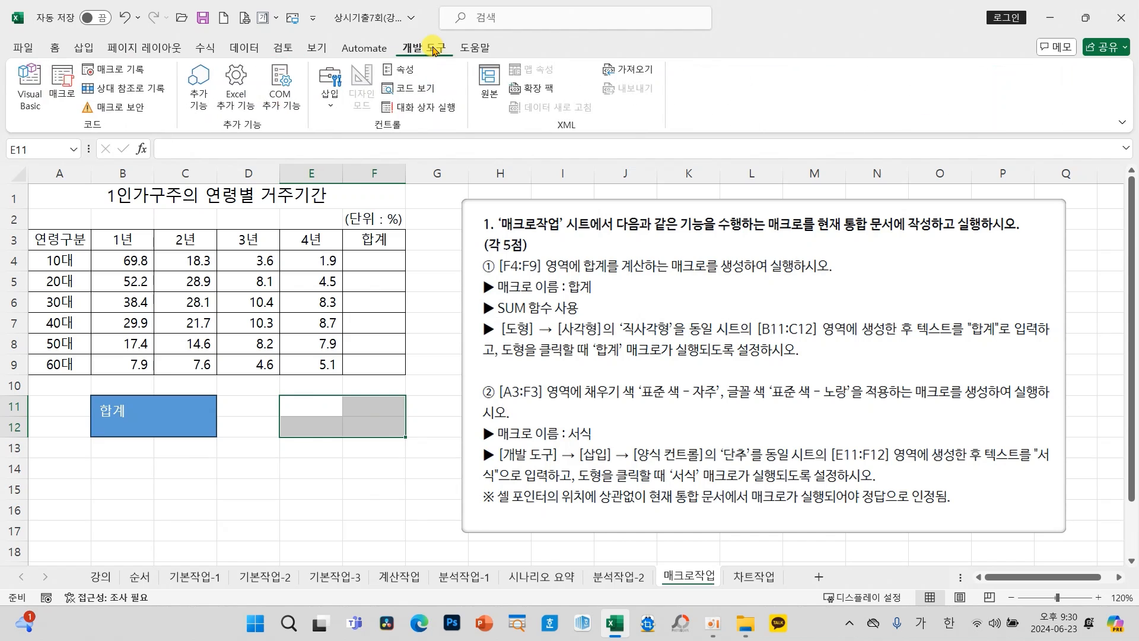
click(334, 106)
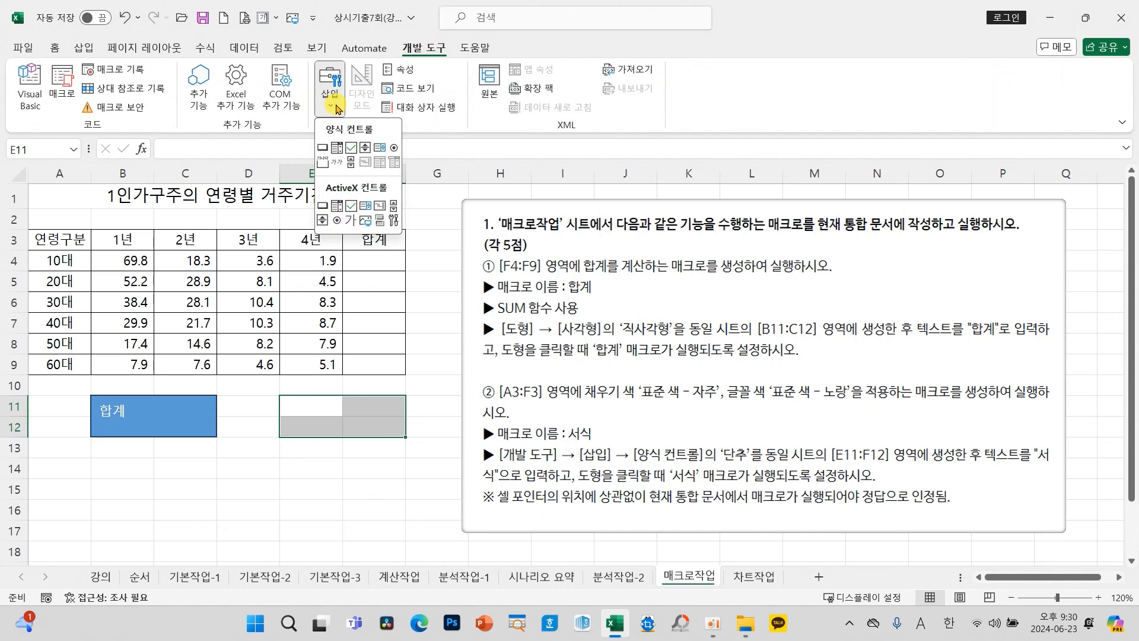
click(322, 148)
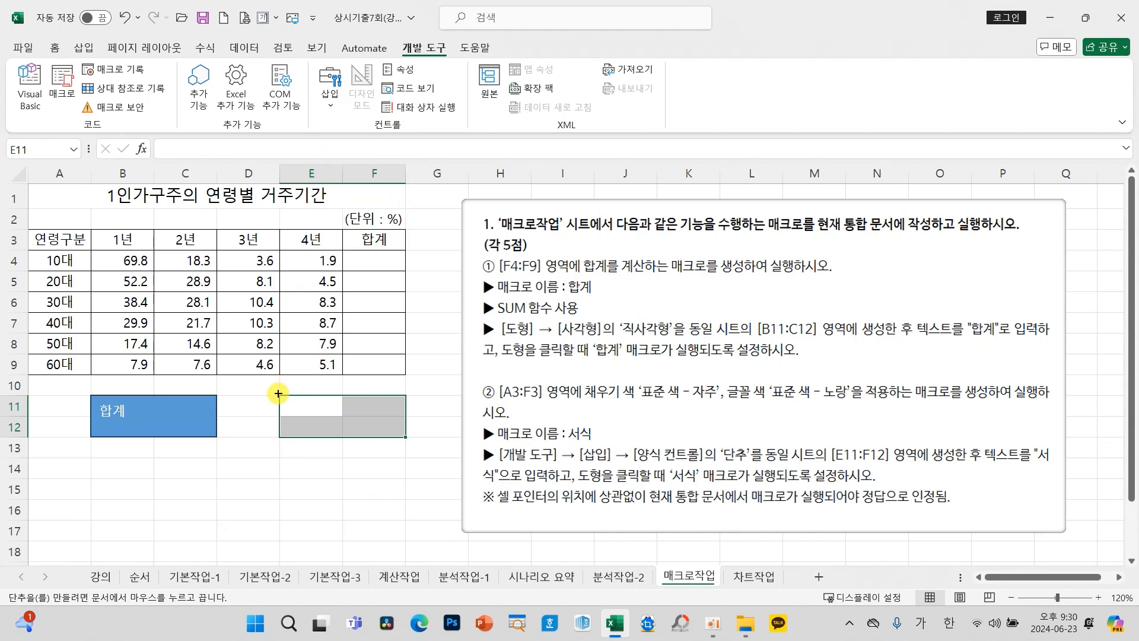
drag(279, 394, 380, 435)
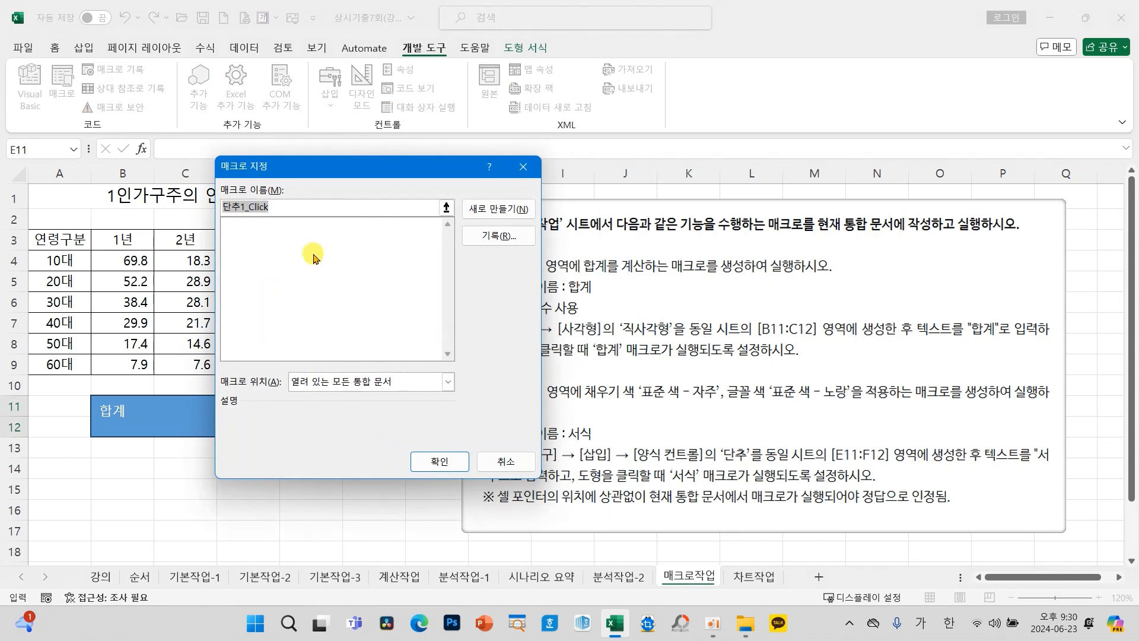
click(305, 382)
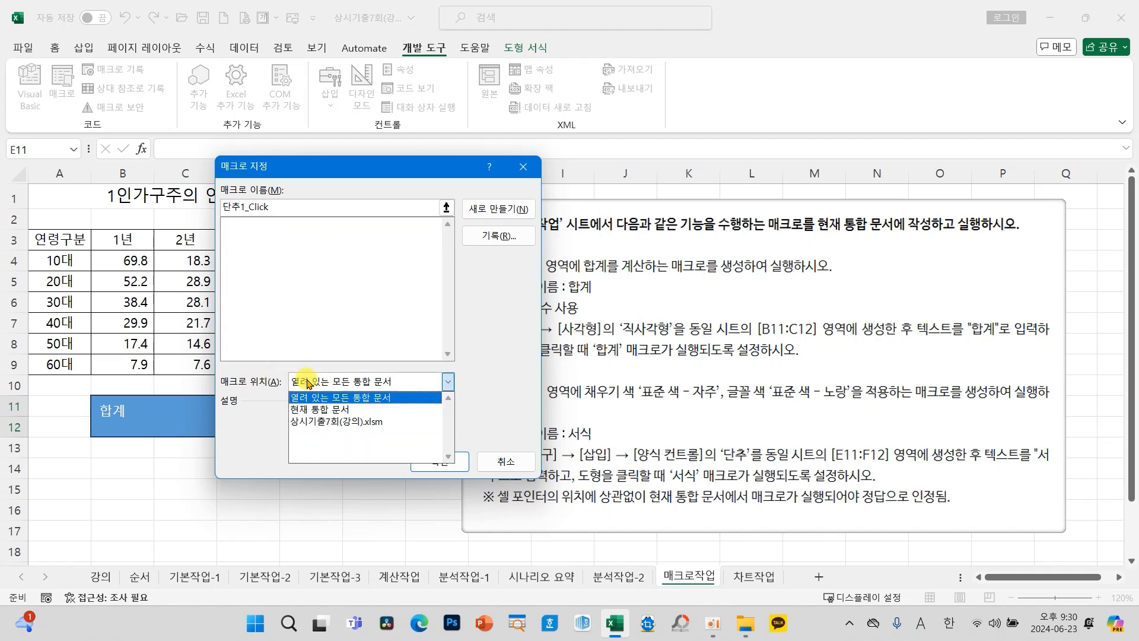
click(304, 410)
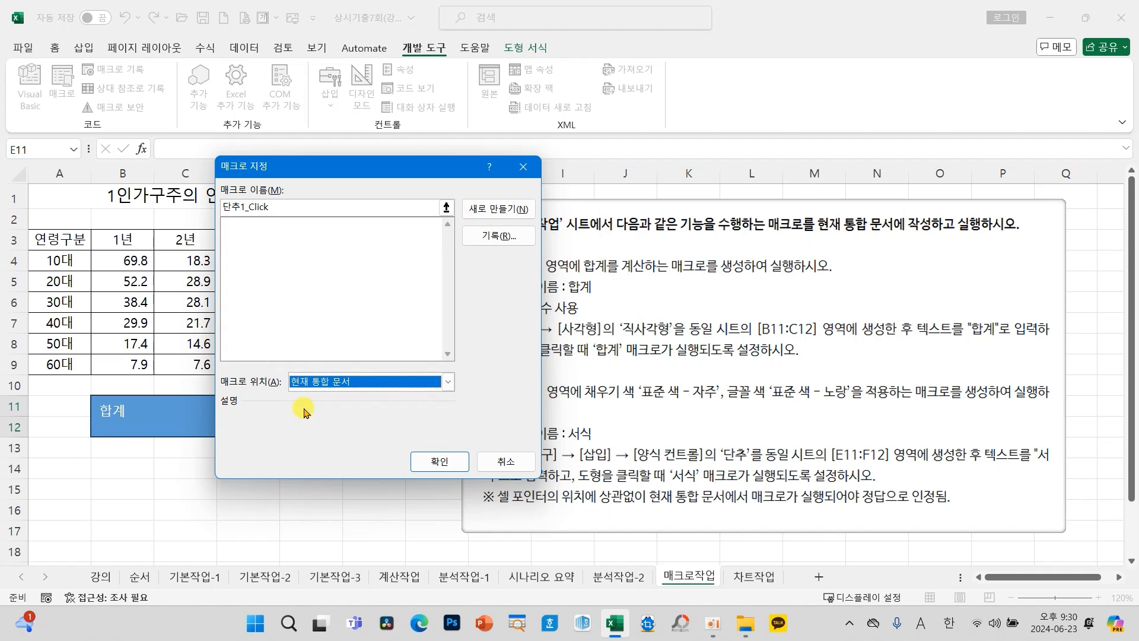
click(438, 462)
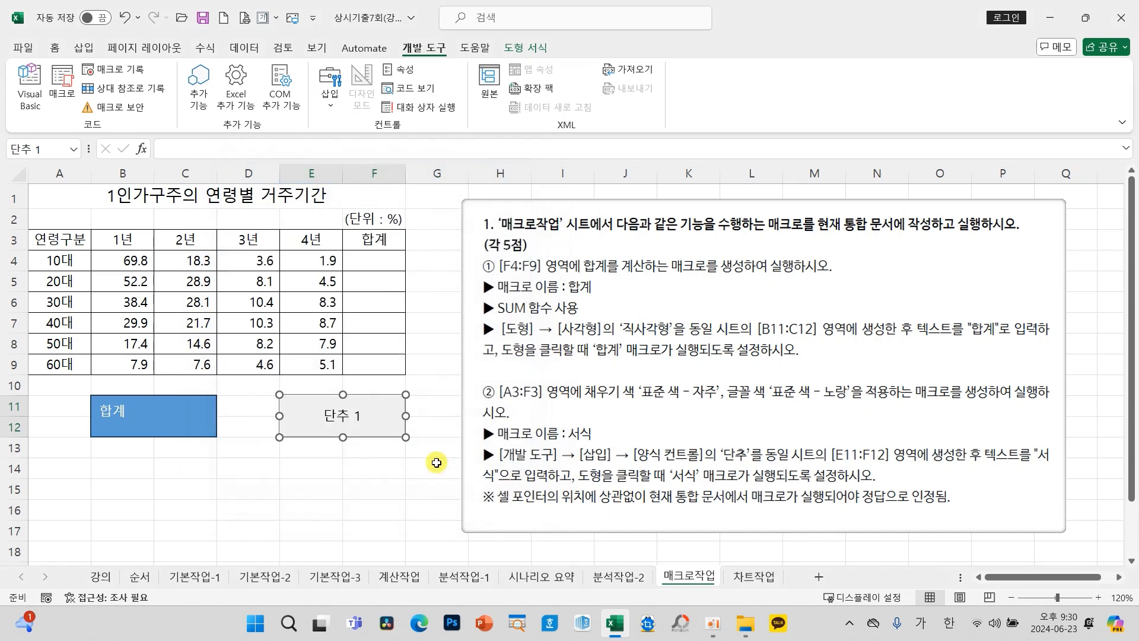
Step: Replace the caption of the button over E11:F12 with 서식 and deselect the button
click(328, 416)
key(Delete)
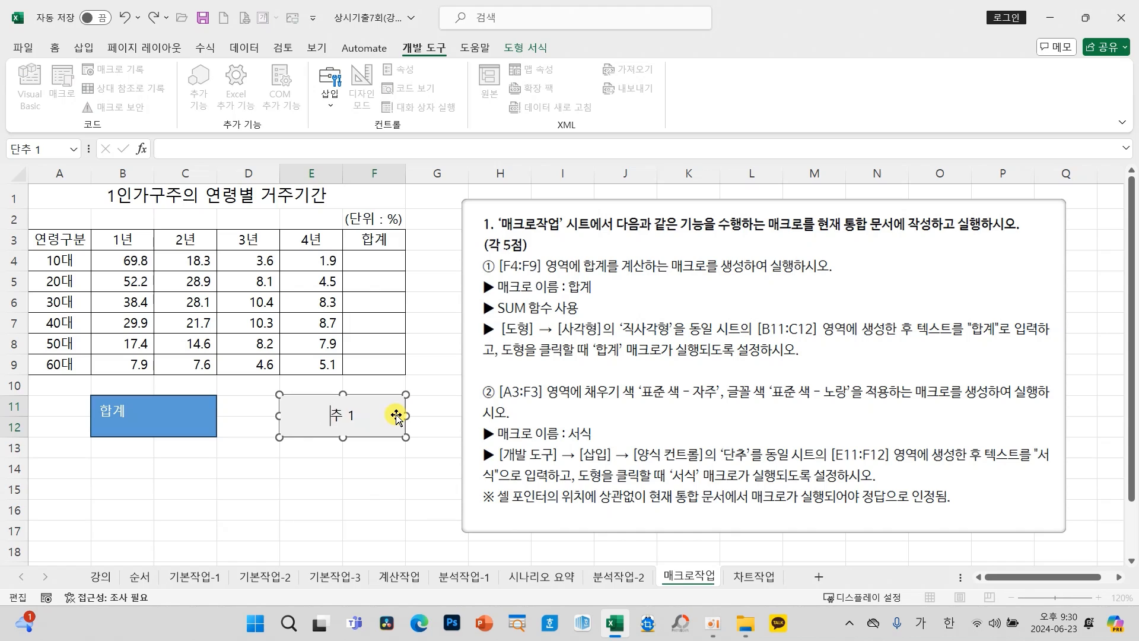
text(서시)
click(332, 484)
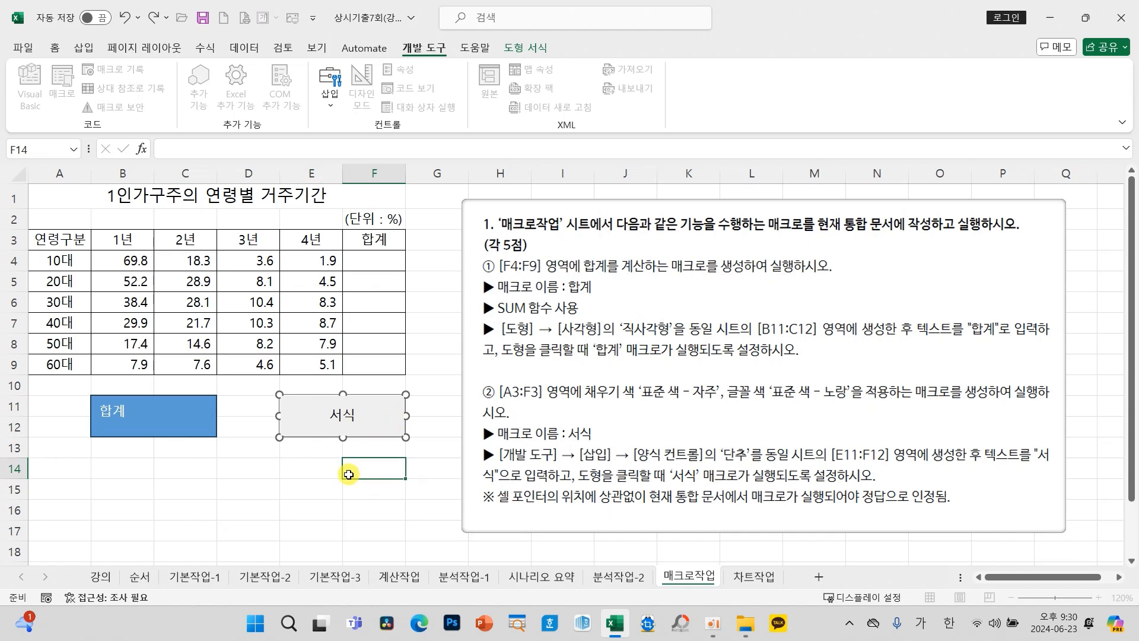
click(178, 485)
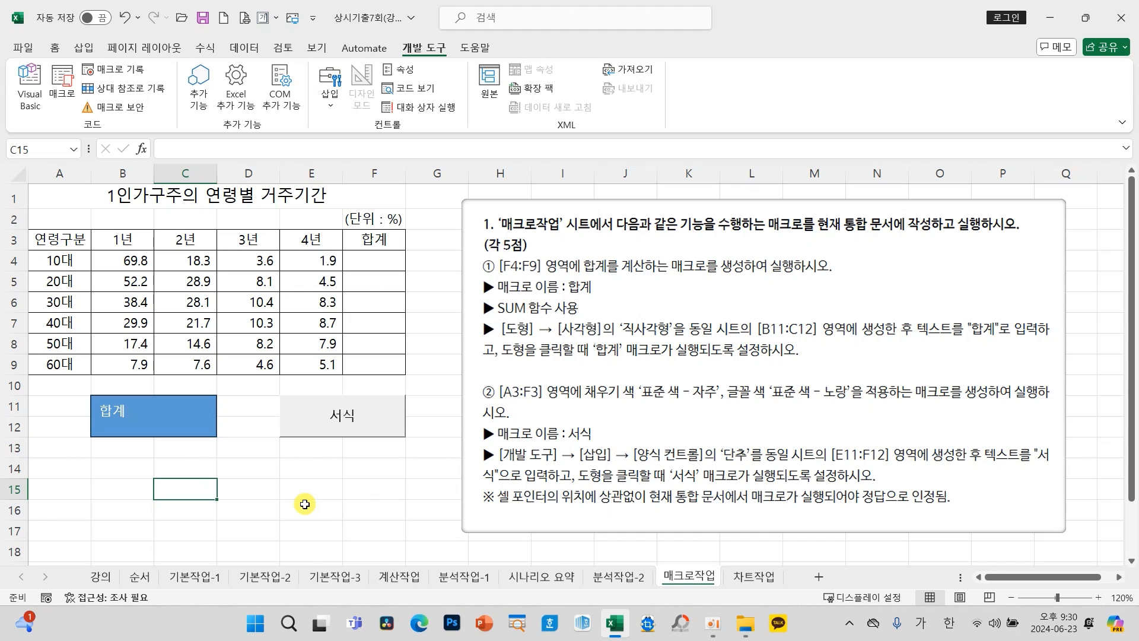
Step: Start recording a macro named 합계, stored in 현재 통합 문서
click(274, 496)
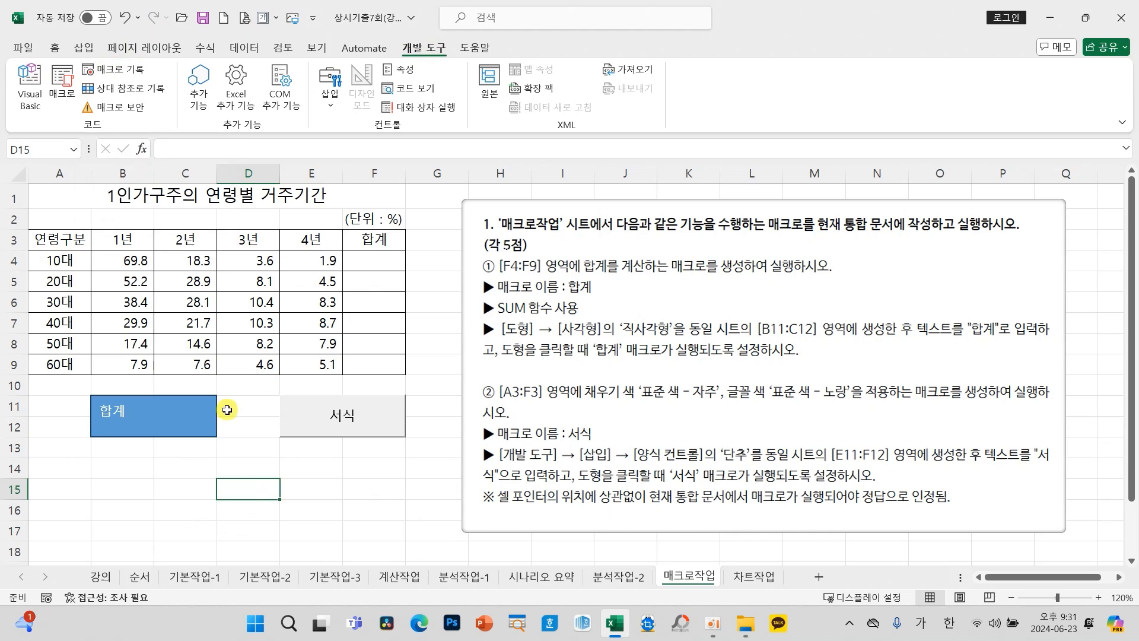
click(125, 69)
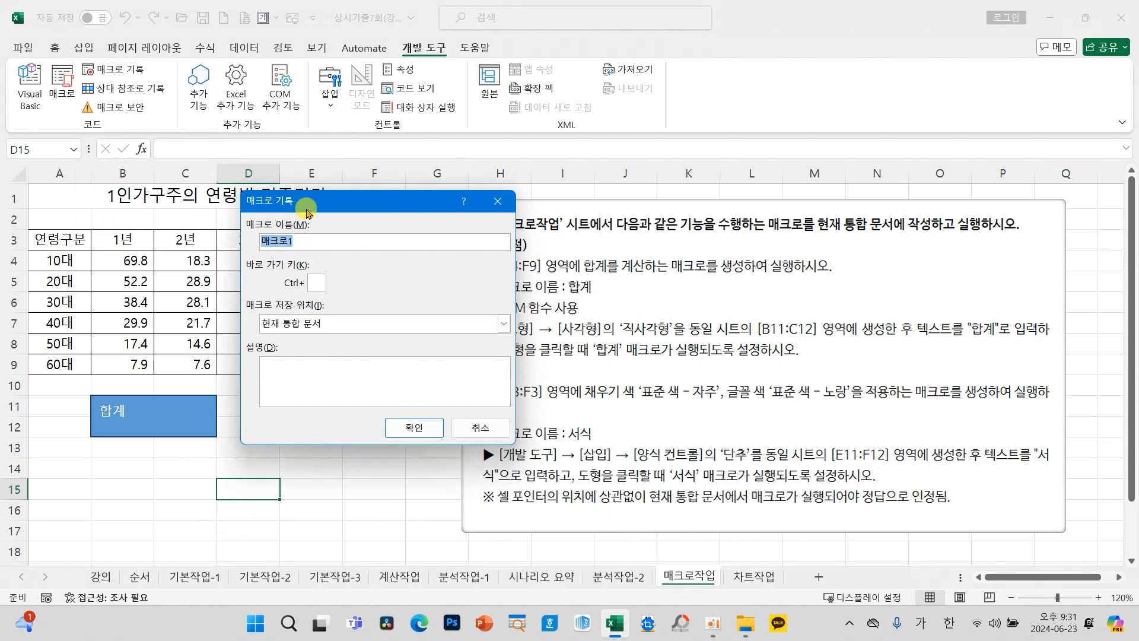
text(합계)
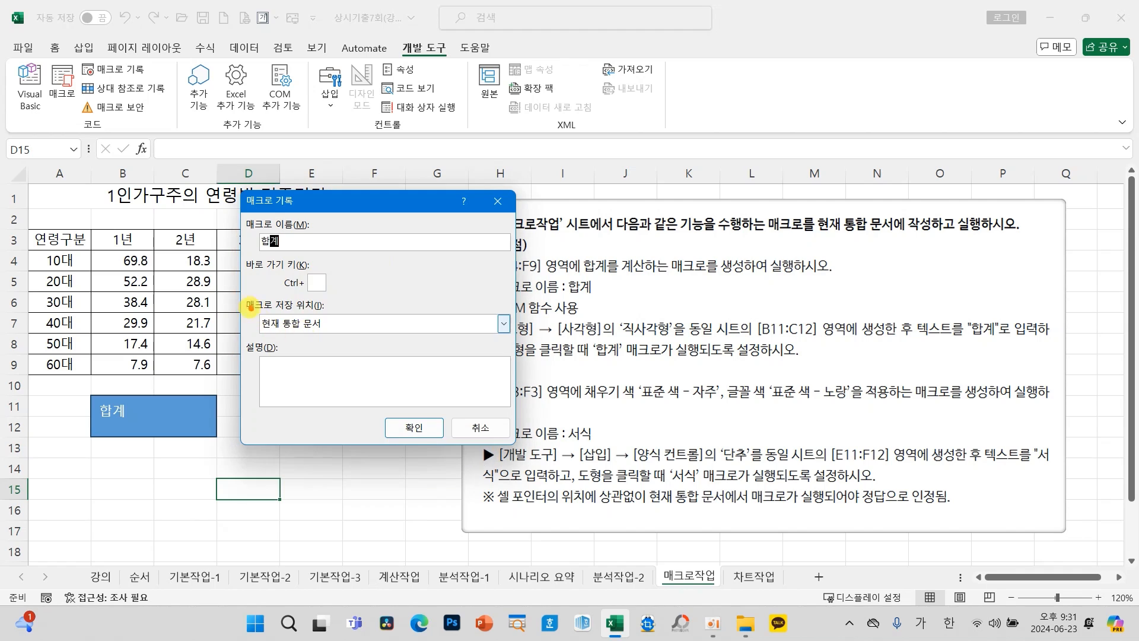
mouse_move(231, 292)
mouse_down()
mouse_move(416, 333)
mouse_move(415, 342)
mouse_up()
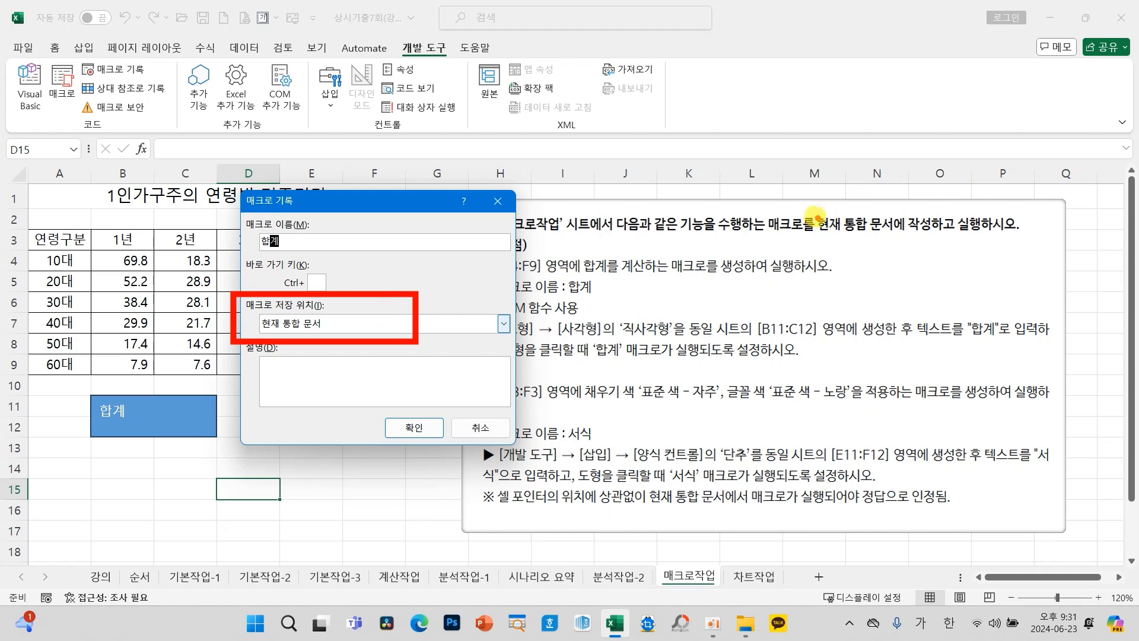
drag(810, 208, 901, 241)
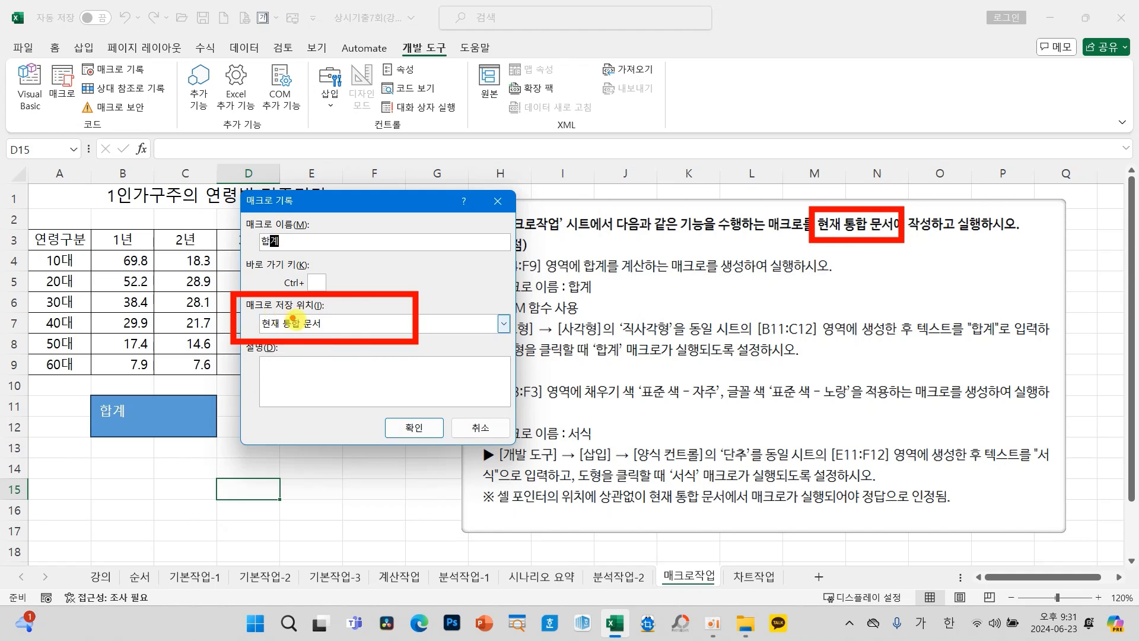
click(407, 425)
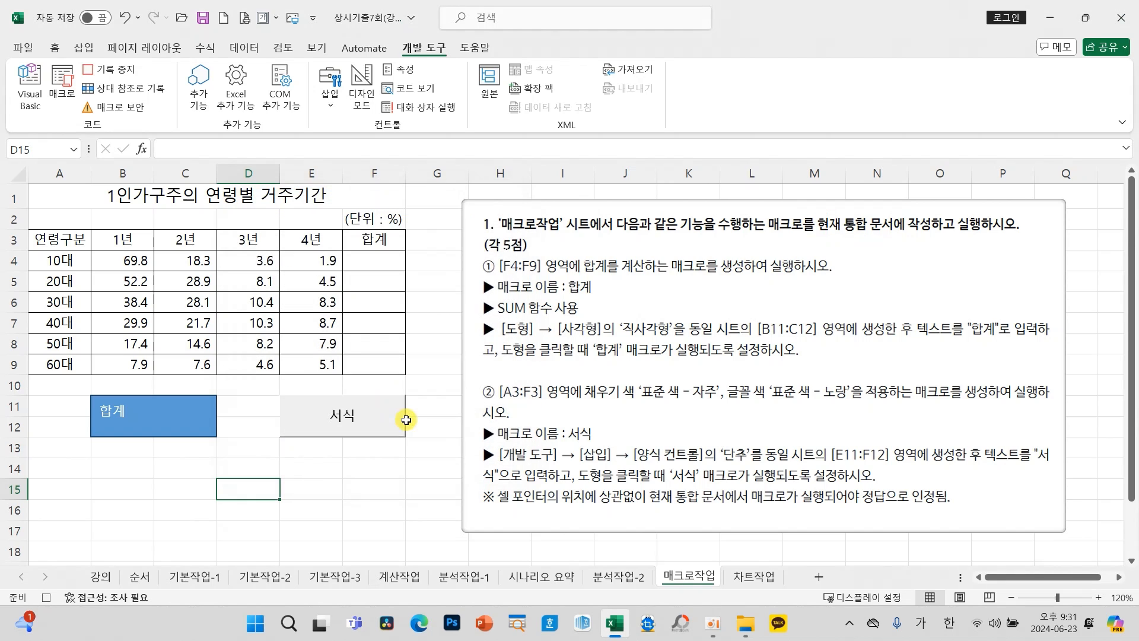
Step: Enter =SUM(B4:E4) in F4 to total the 10대 row
click(368, 264)
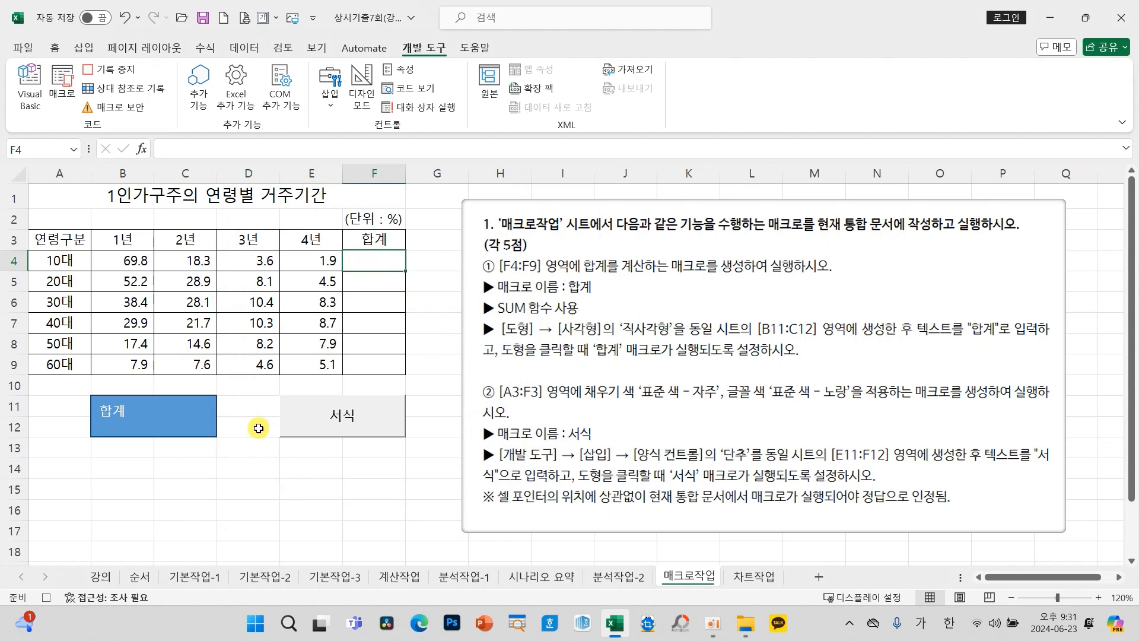
text(=S)
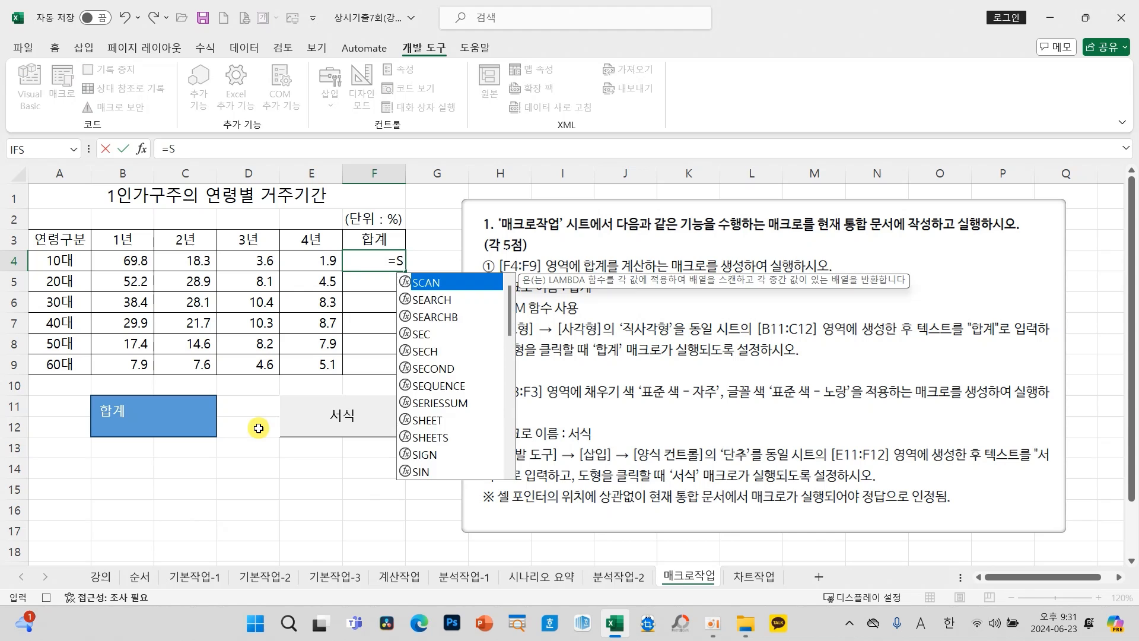
text(UM()
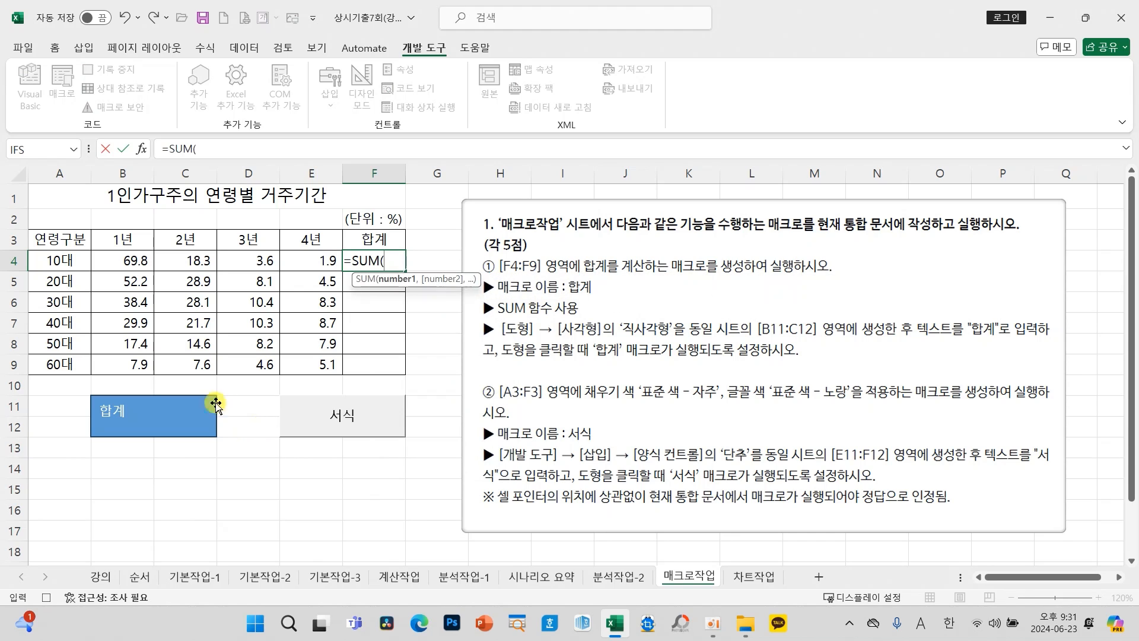
drag(117, 255, 292, 257)
click(125, 149)
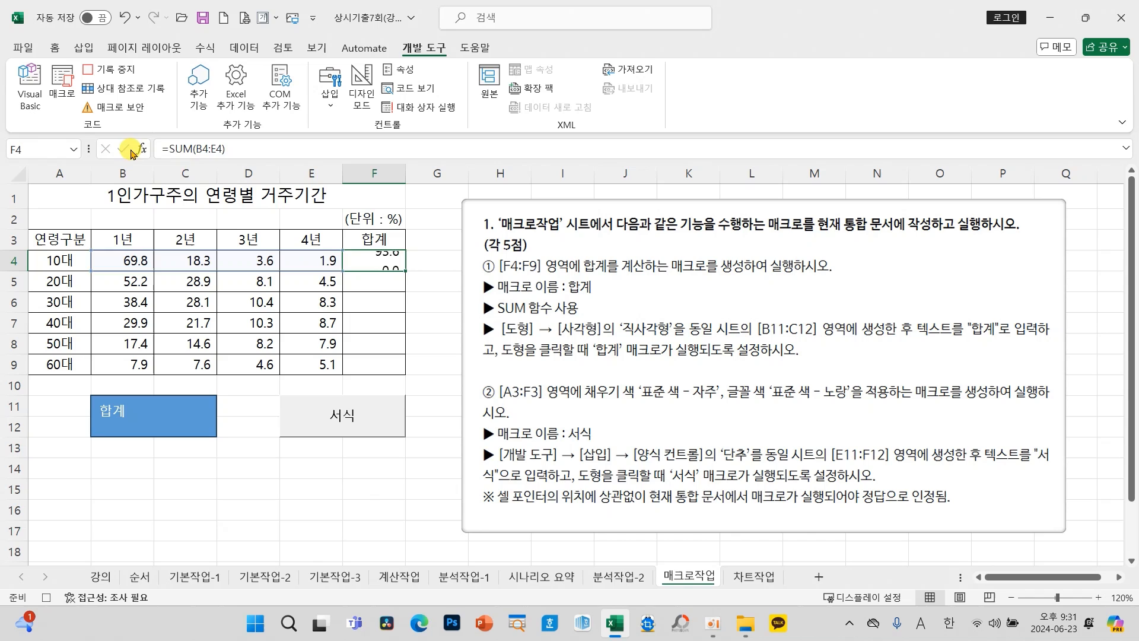
Step: Fill the SUM formula from F4 down to F9, deselect the range and stop recording the 합계 macro
drag(405, 271, 405, 376)
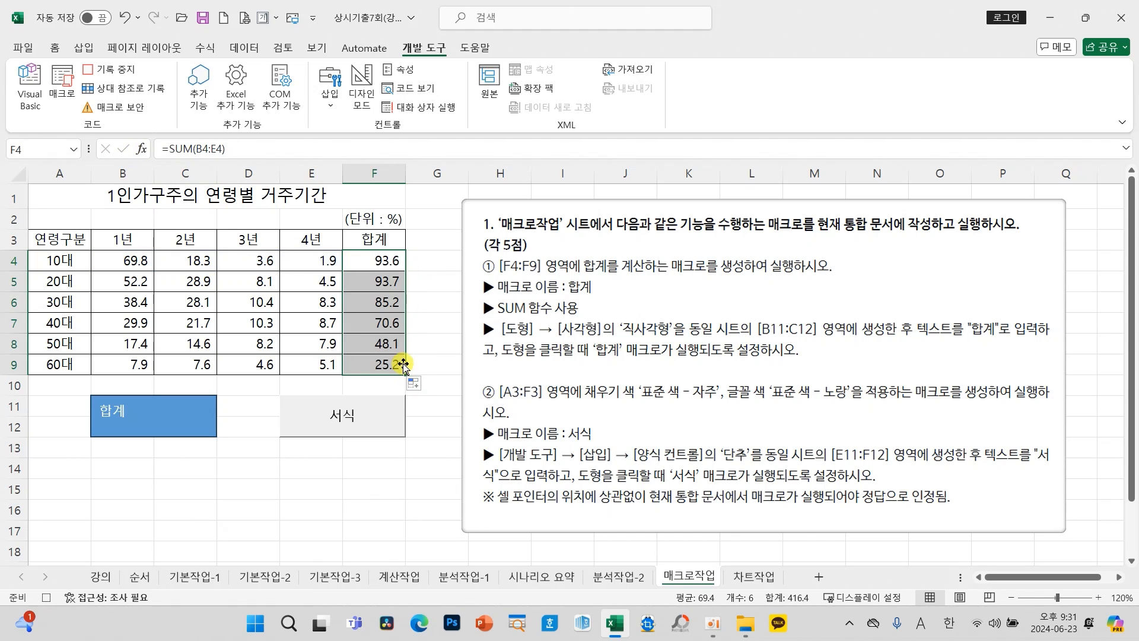
click(379, 469)
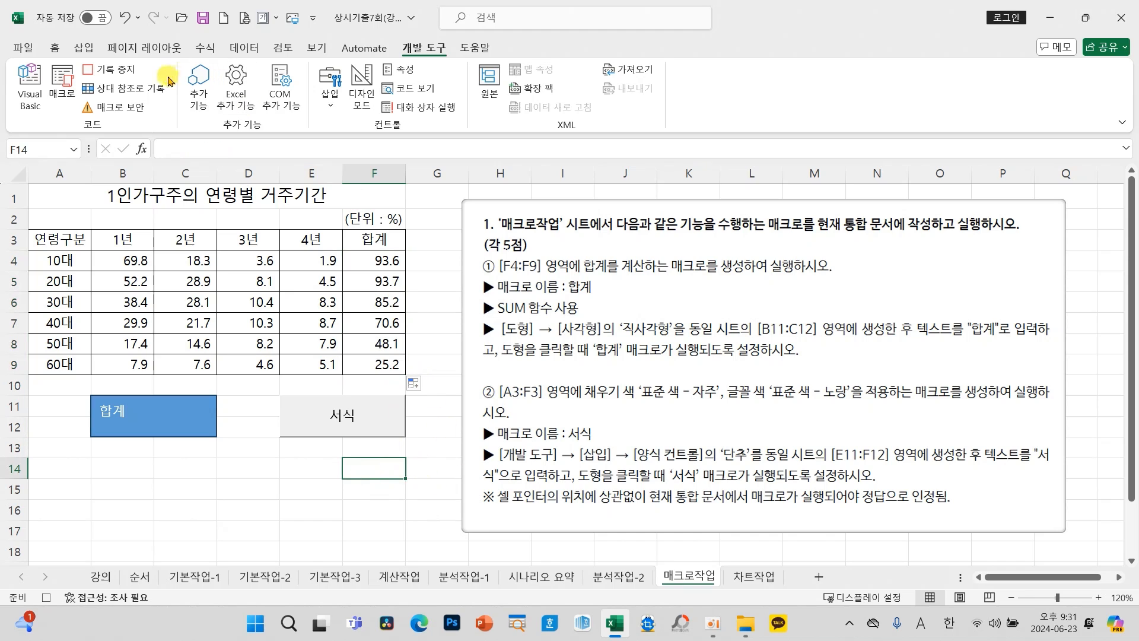
click(112, 70)
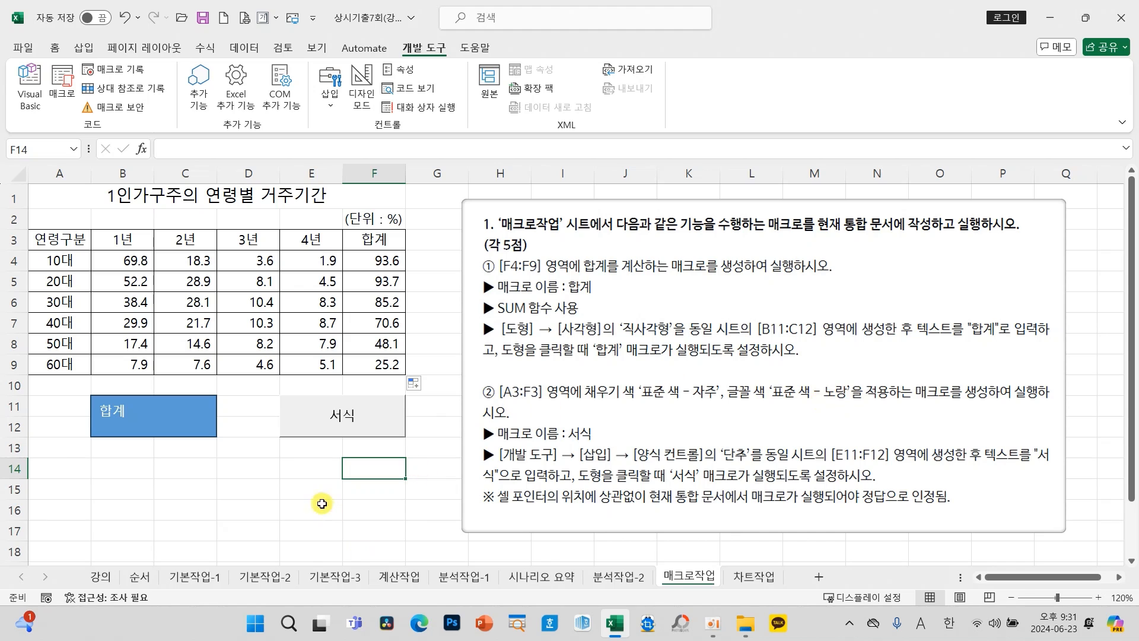
Step: Start recording a second macro named 서식, stored in 현재 통합 문서
click(303, 489)
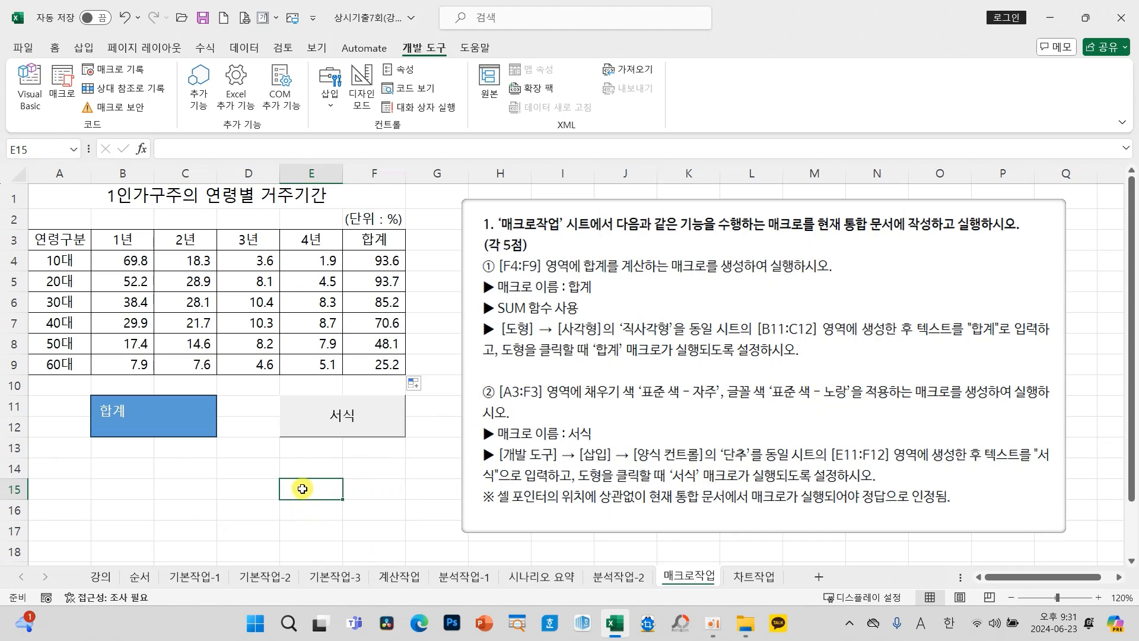
click(135, 69)
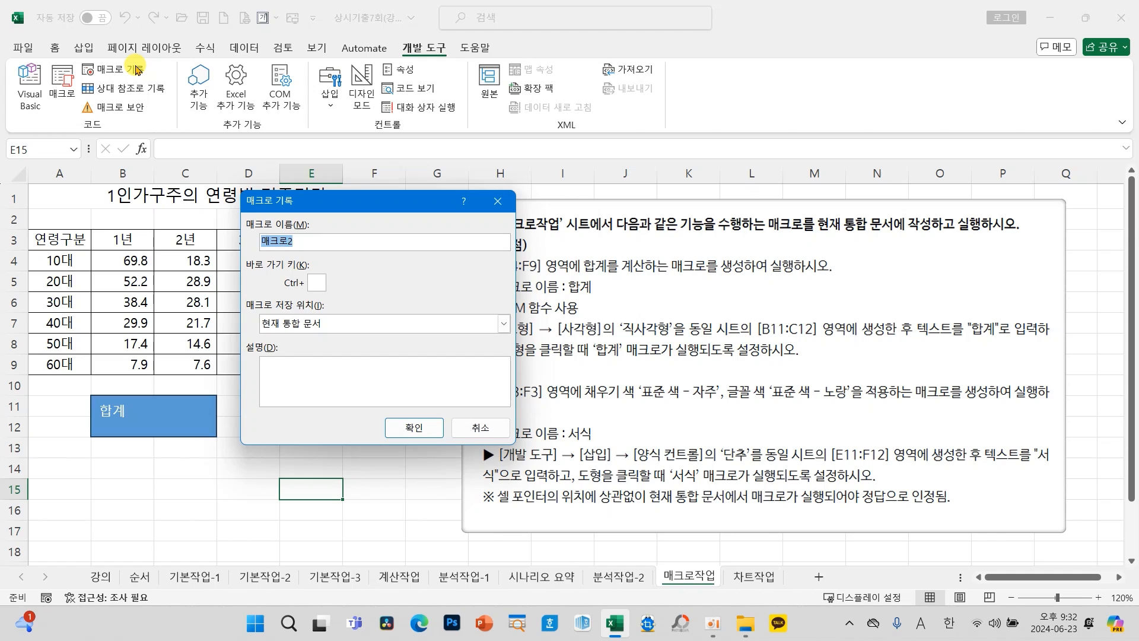
text(TJ)
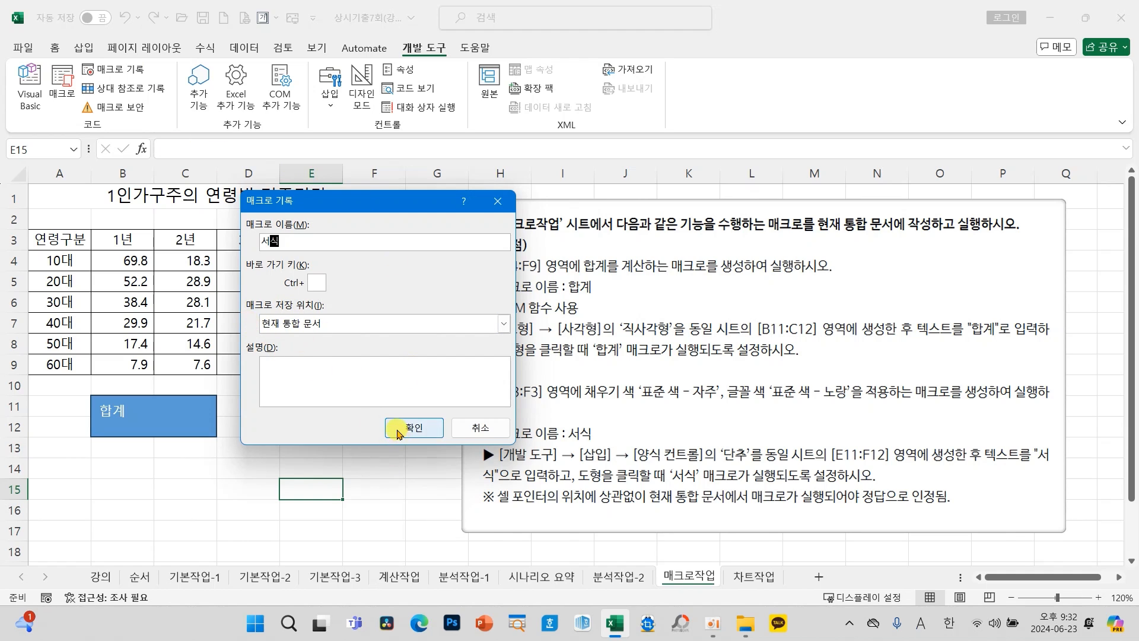
click(411, 428)
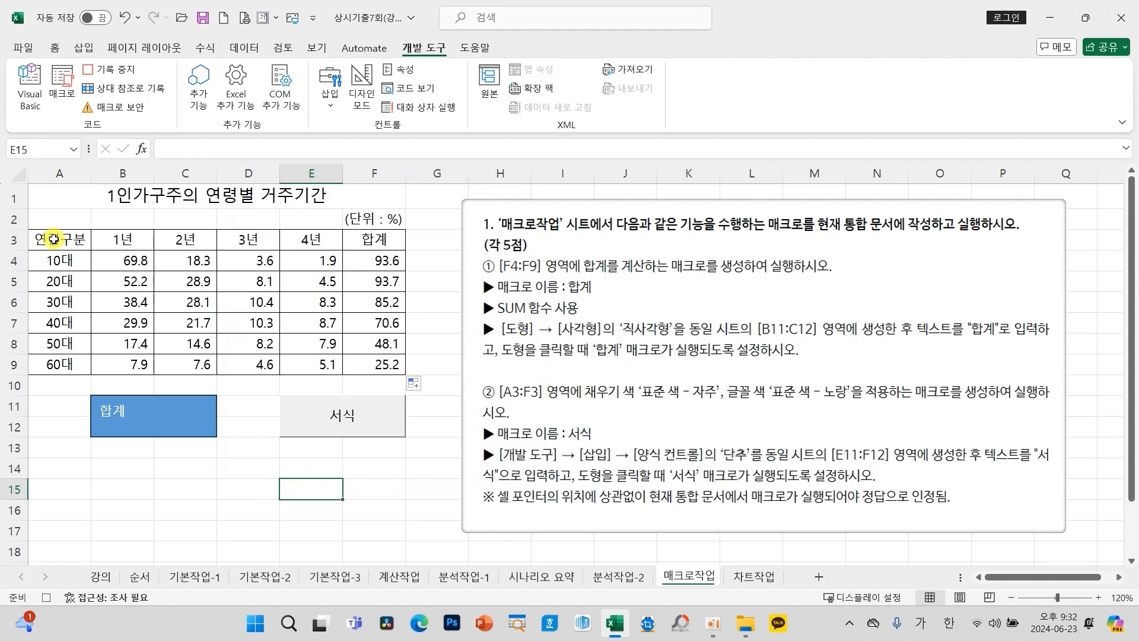
Step: Select the table's header row A3:F3 and bring up the cell formatting commands
drag(53, 238, 365, 239)
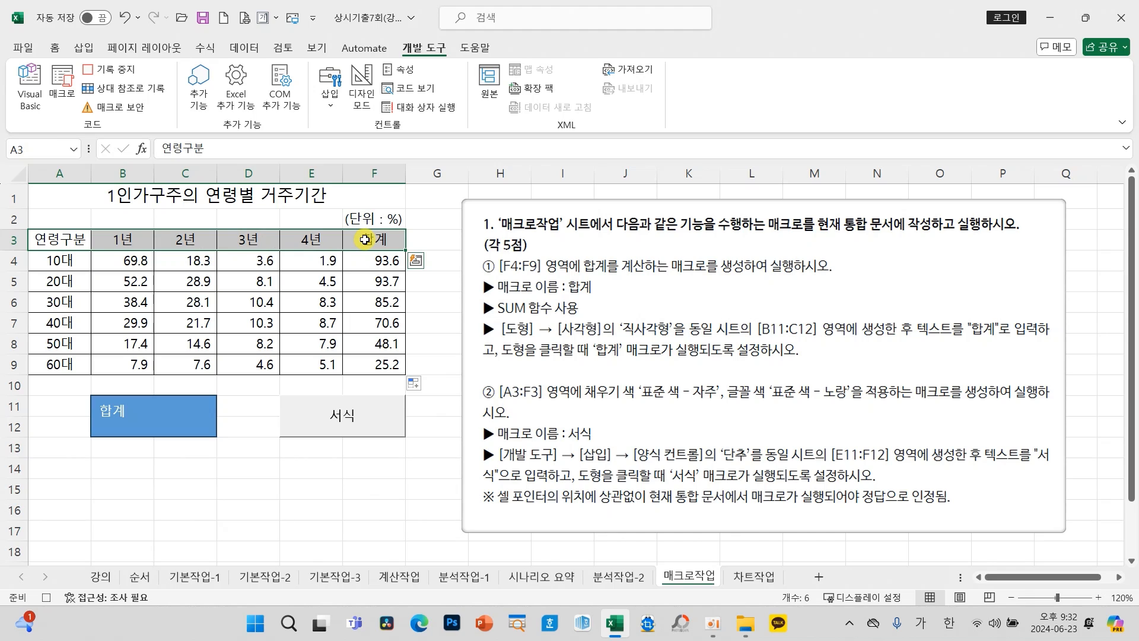
click(53, 47)
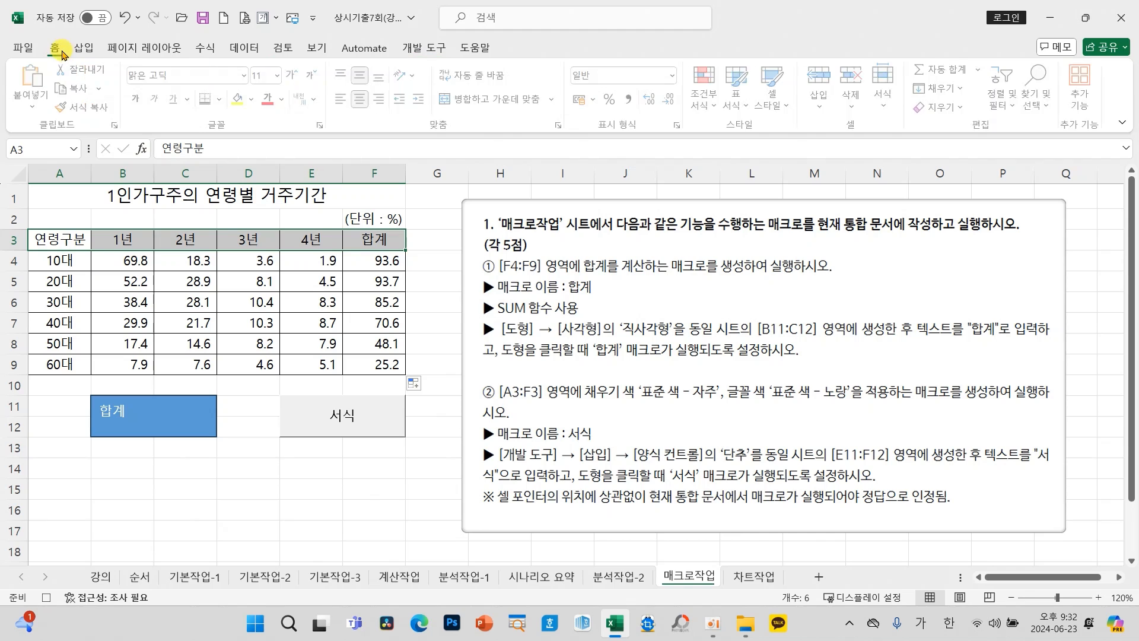
Step: Apply the standard purple fill and the standard yellow font color to the header cells A3:F3
click(254, 100)
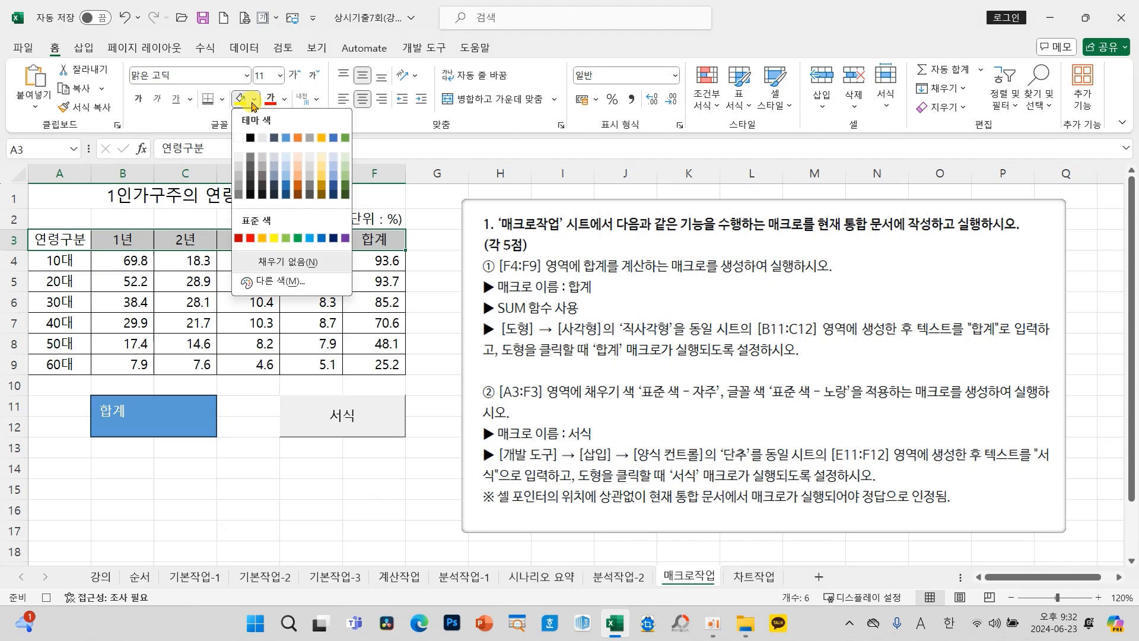
click(345, 239)
click(286, 101)
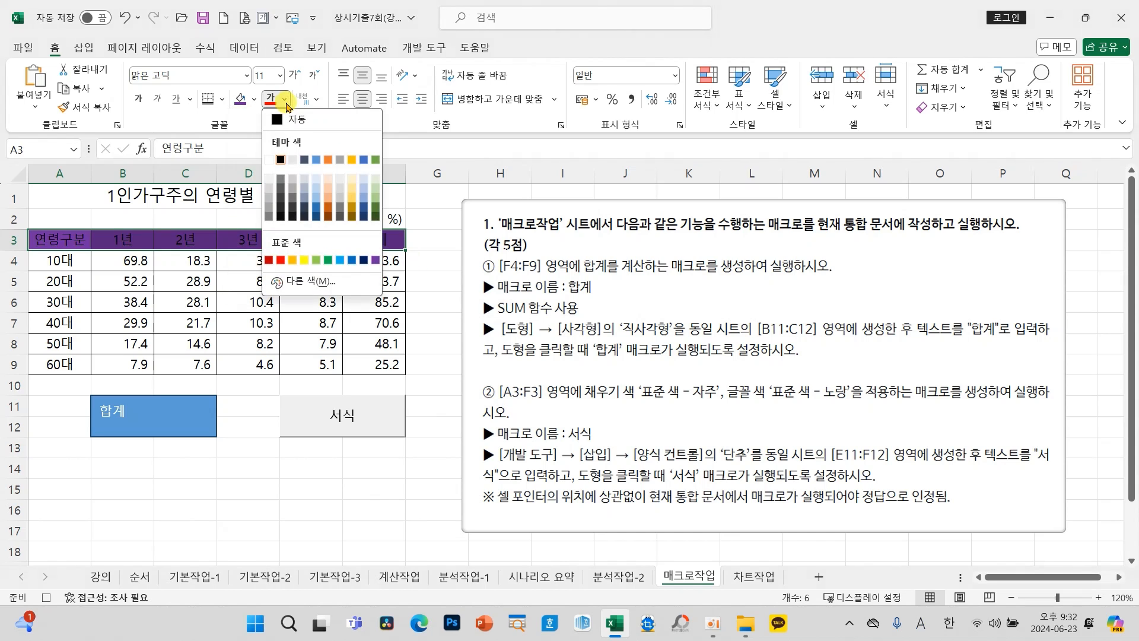
click(305, 260)
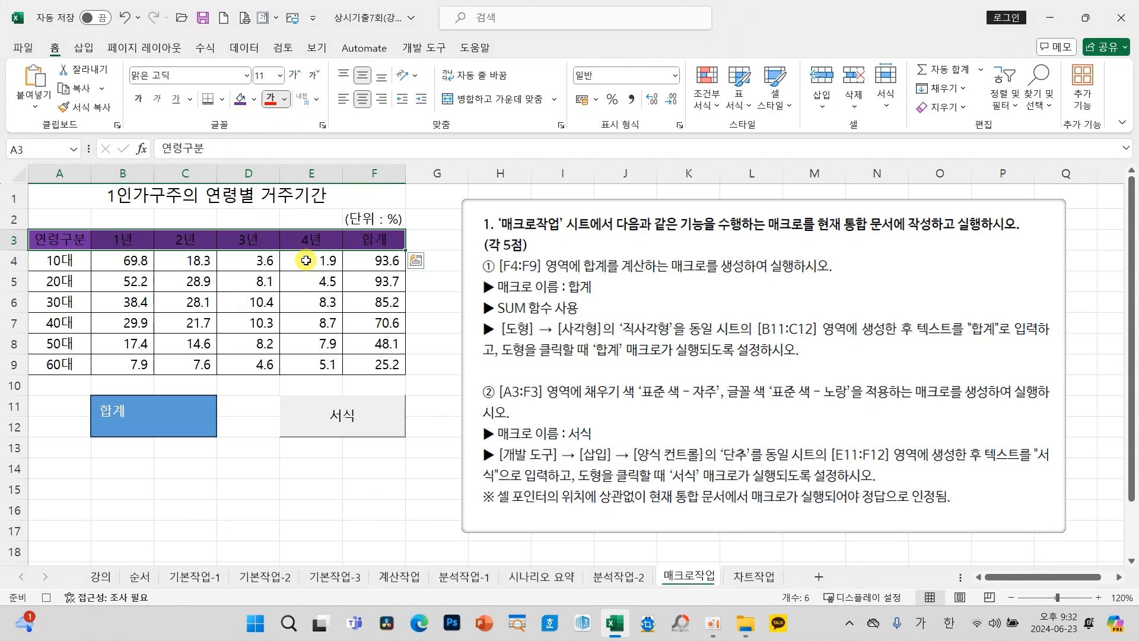
Step: Deselect the header range and stop recording the 서식 macro
click(115, 509)
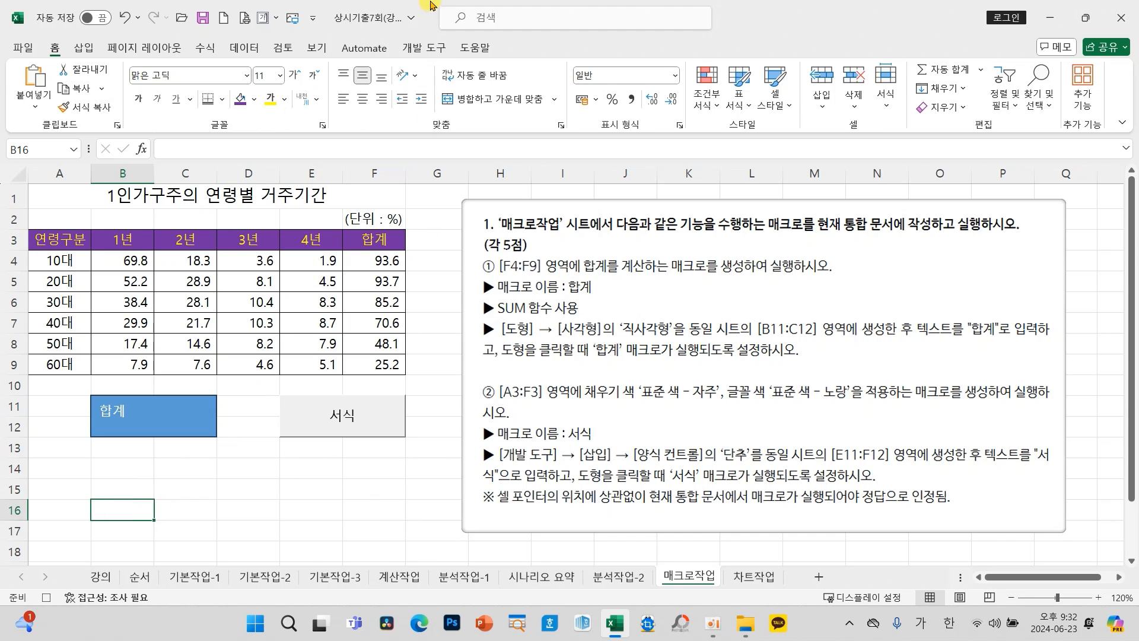
click(430, 52)
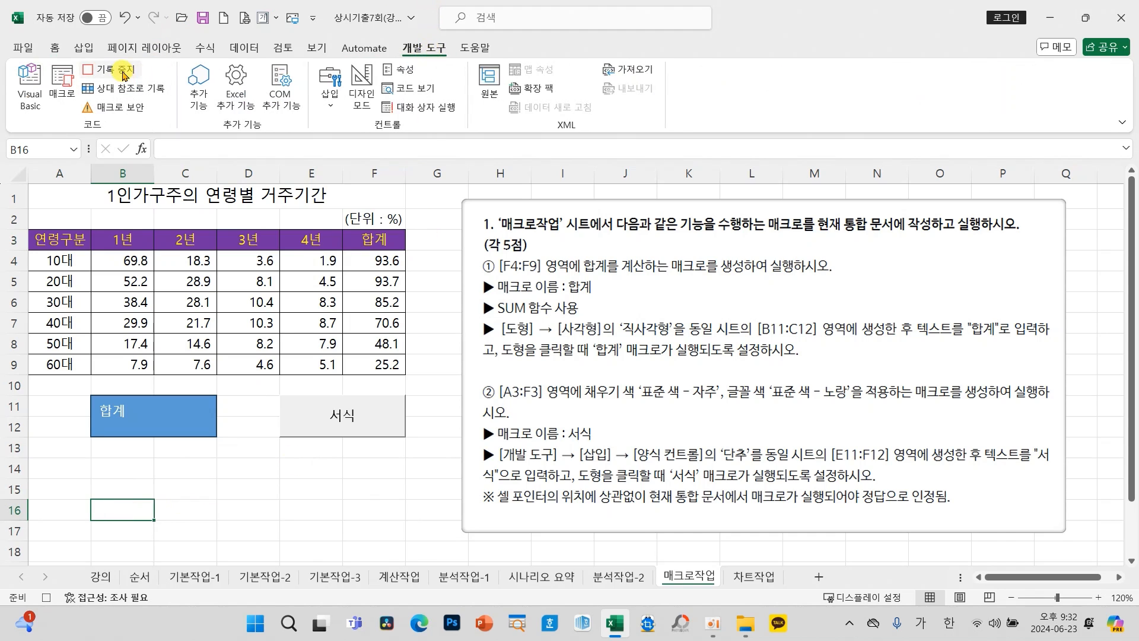
click(239, 491)
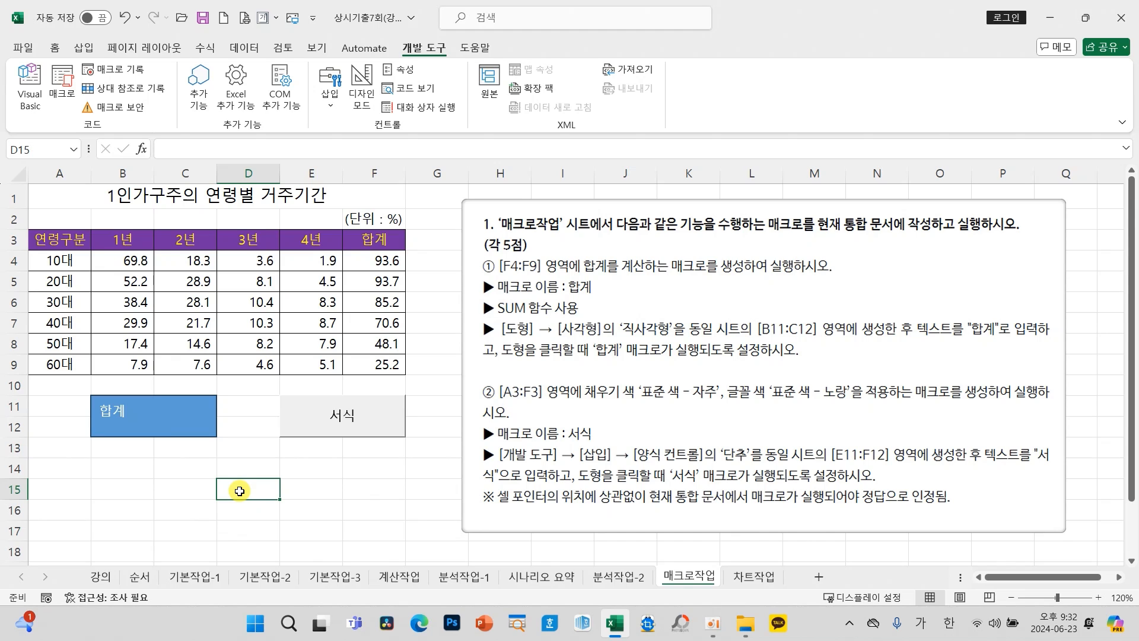
Step: Assign the 합계 macro from the current workbook to the blue rectangle over B11:C12
right_click(175, 417)
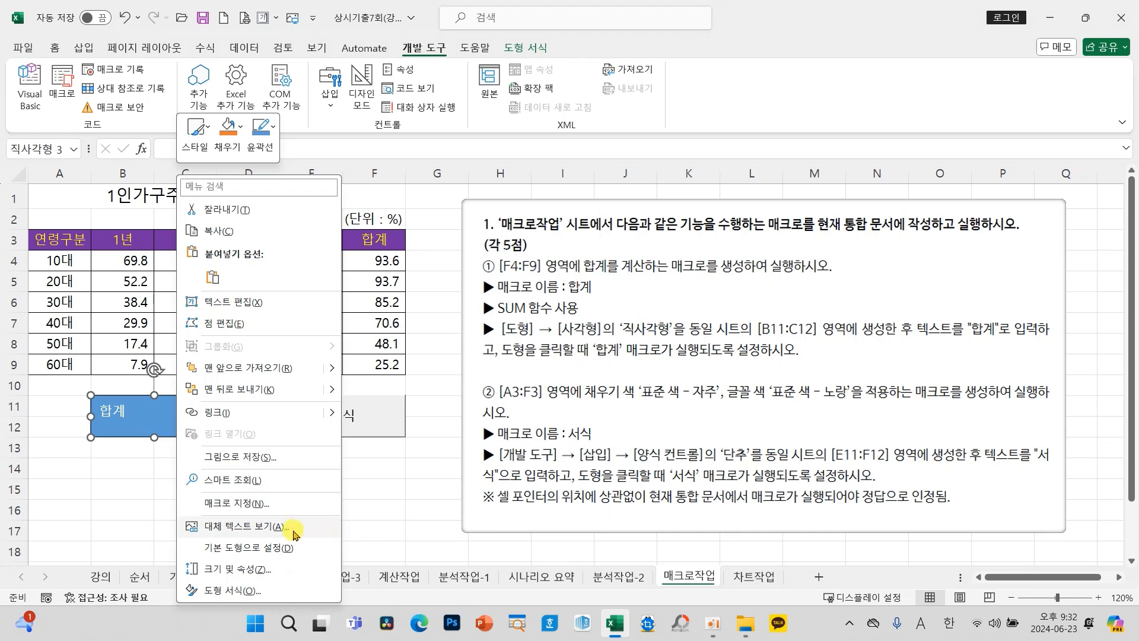
click(236, 503)
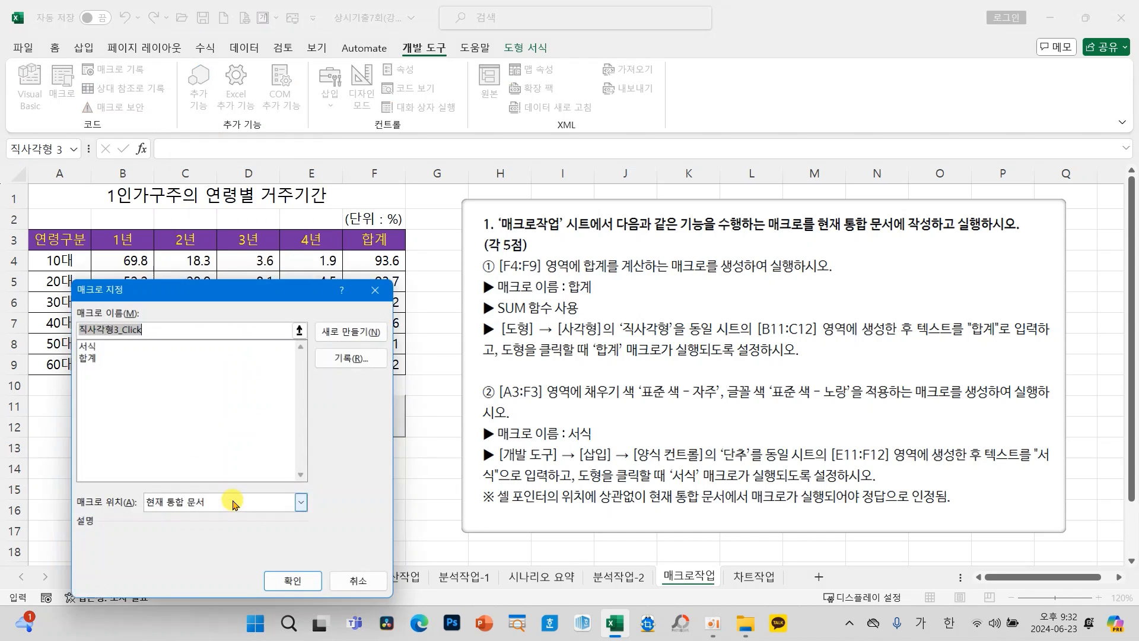
click(89, 357)
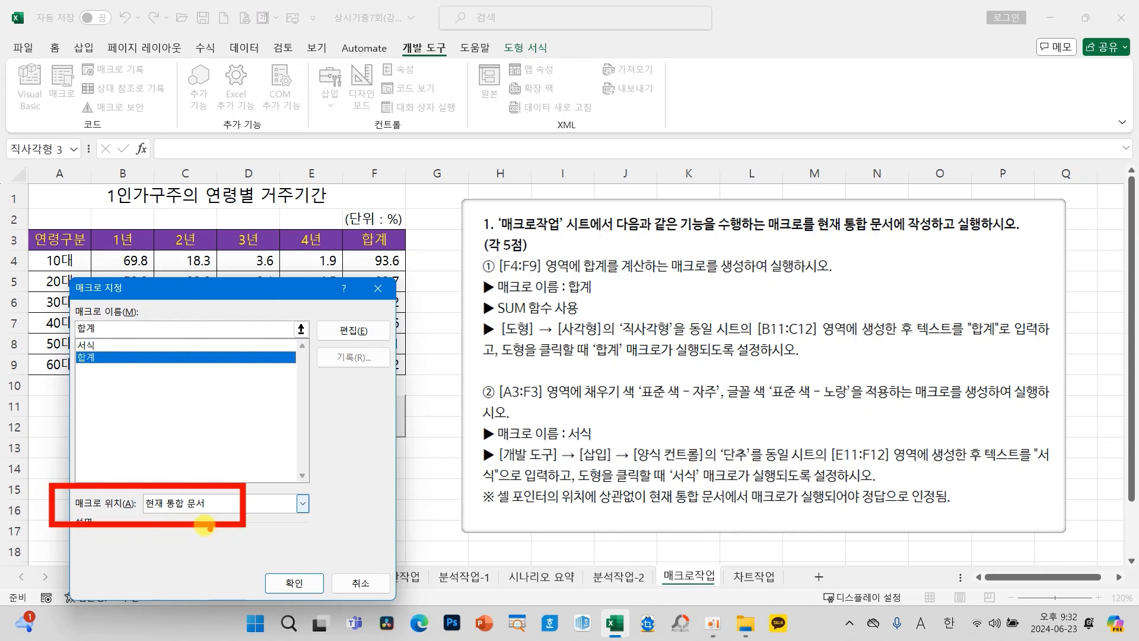
click(295, 584)
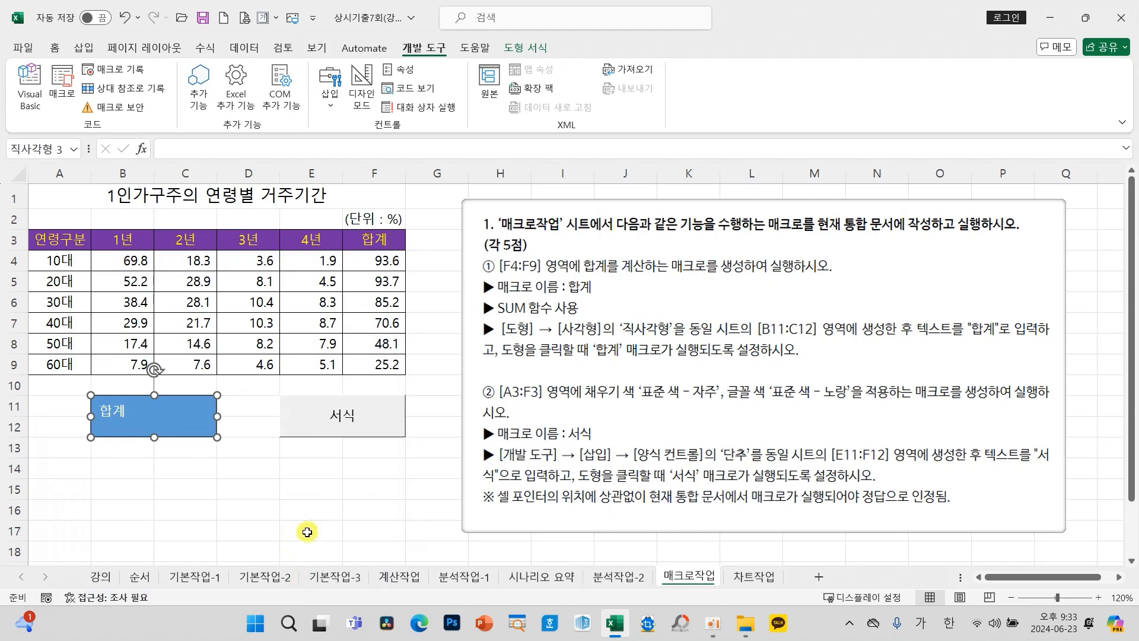
Step: Assign the 서식 macro to the form button over E11:F12 and deselect the button
ctrl+click(364, 409)
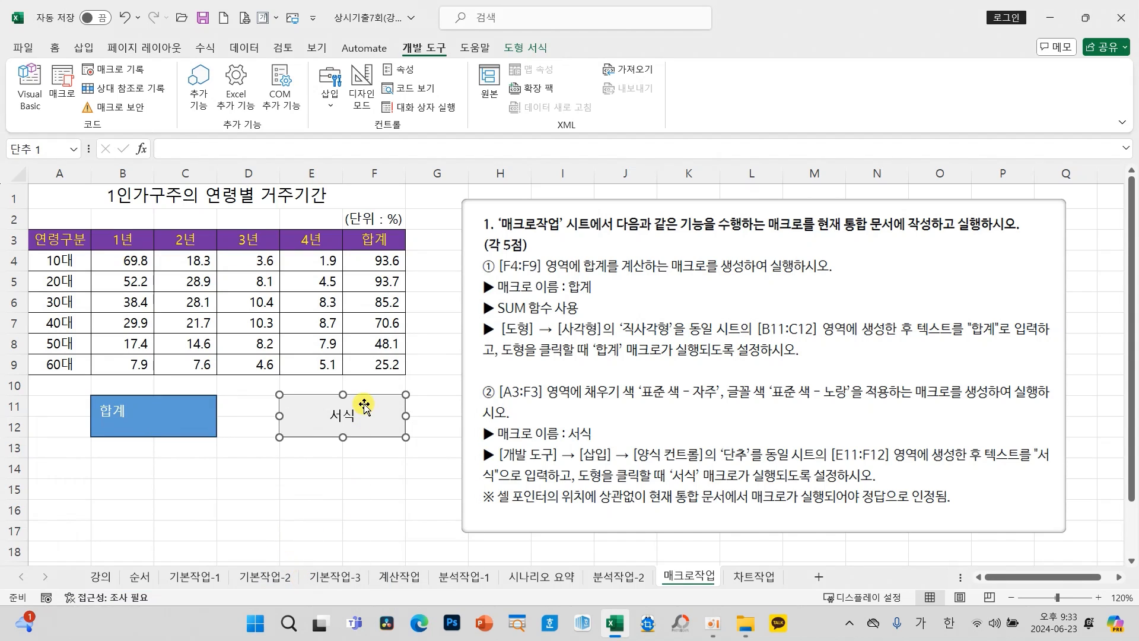
right_click(363, 419)
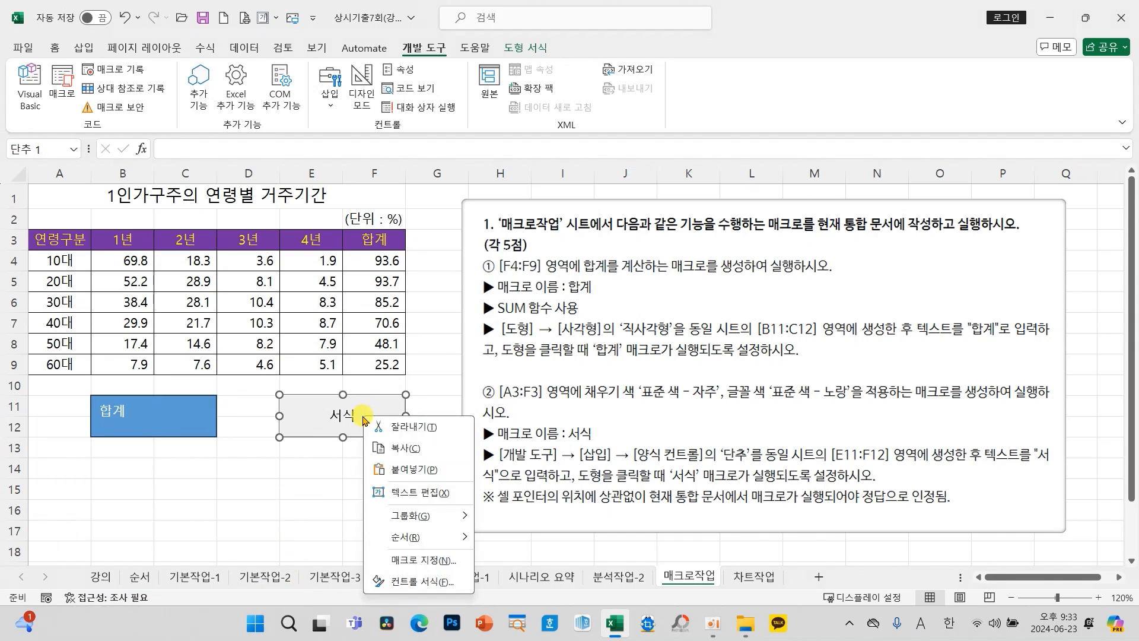
click(422, 562)
click(301, 344)
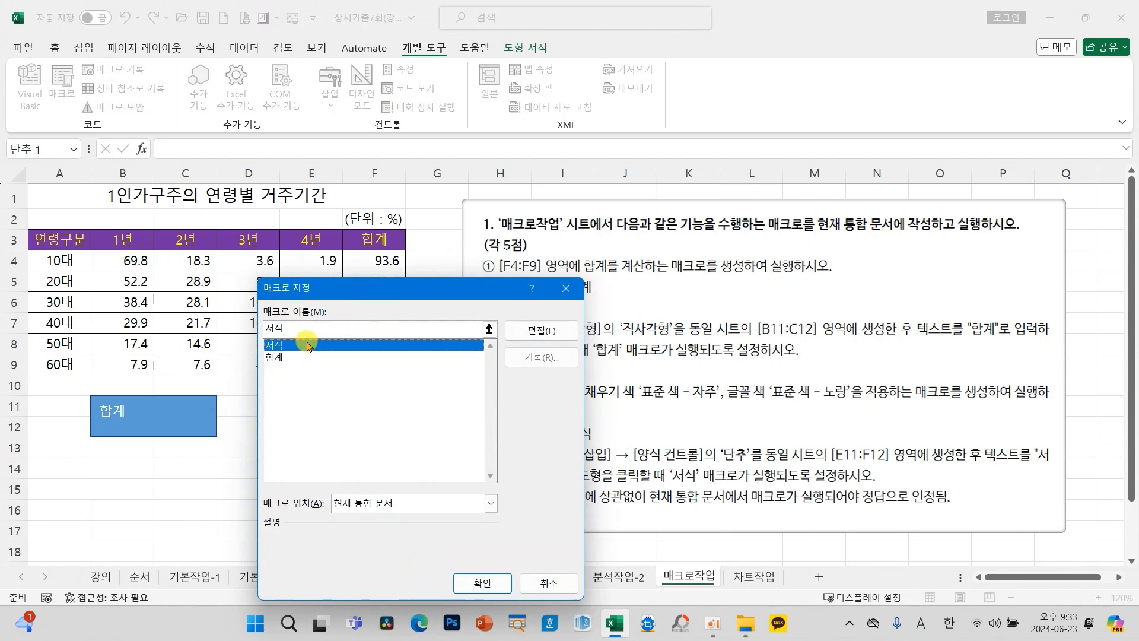
click(489, 584)
click(343, 509)
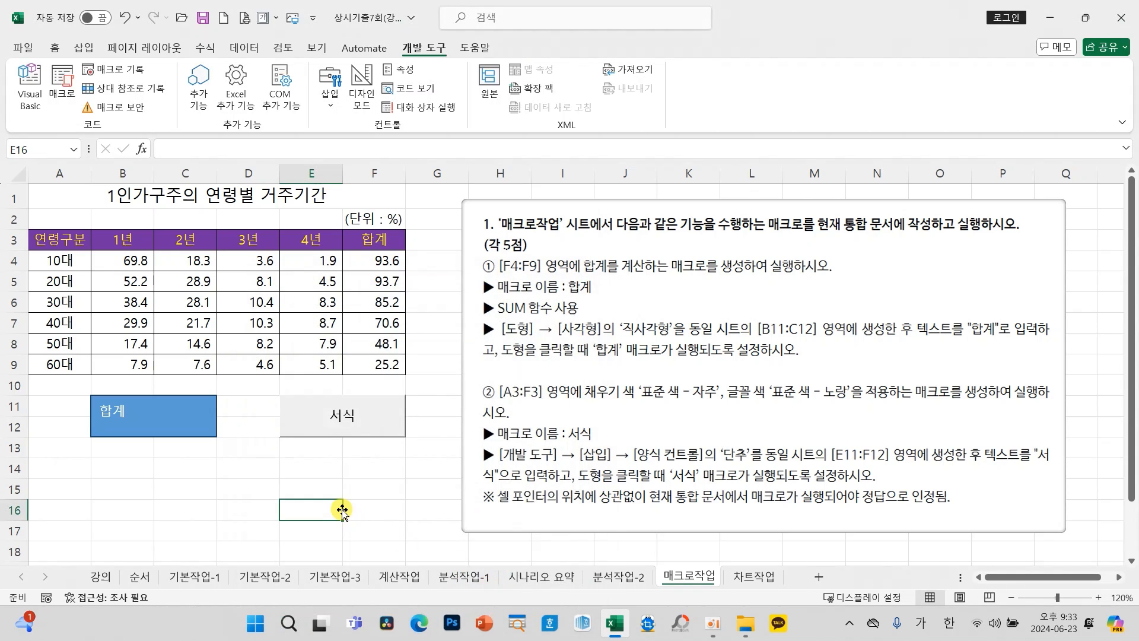
Step: Run both macros from the 합계 rectangle and the 서식 button
click(177, 411)
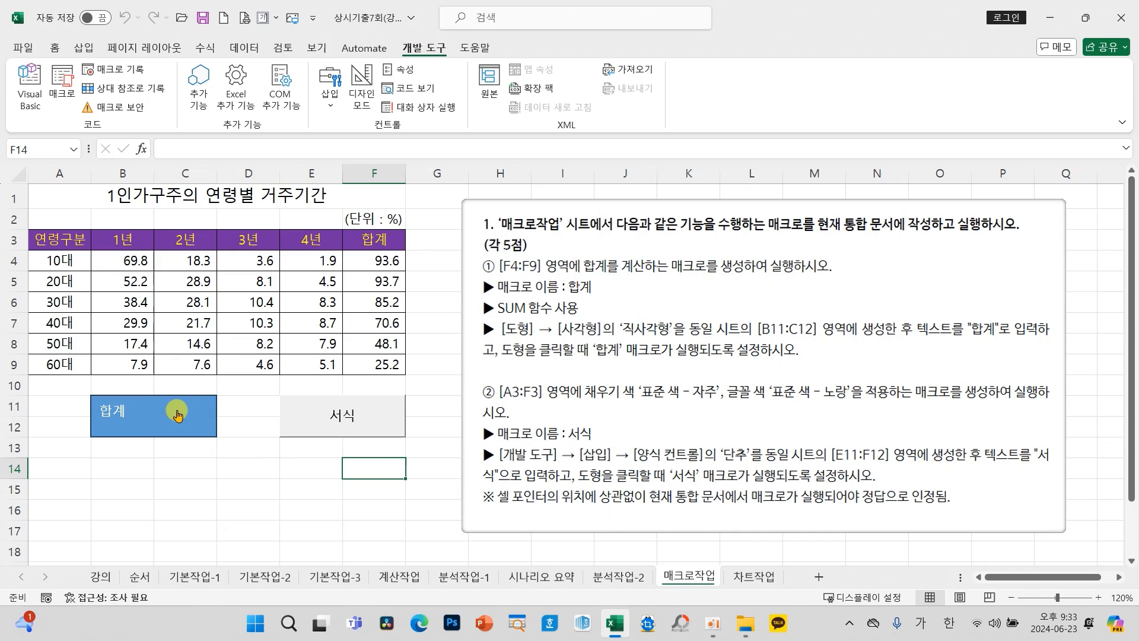
click(360, 410)
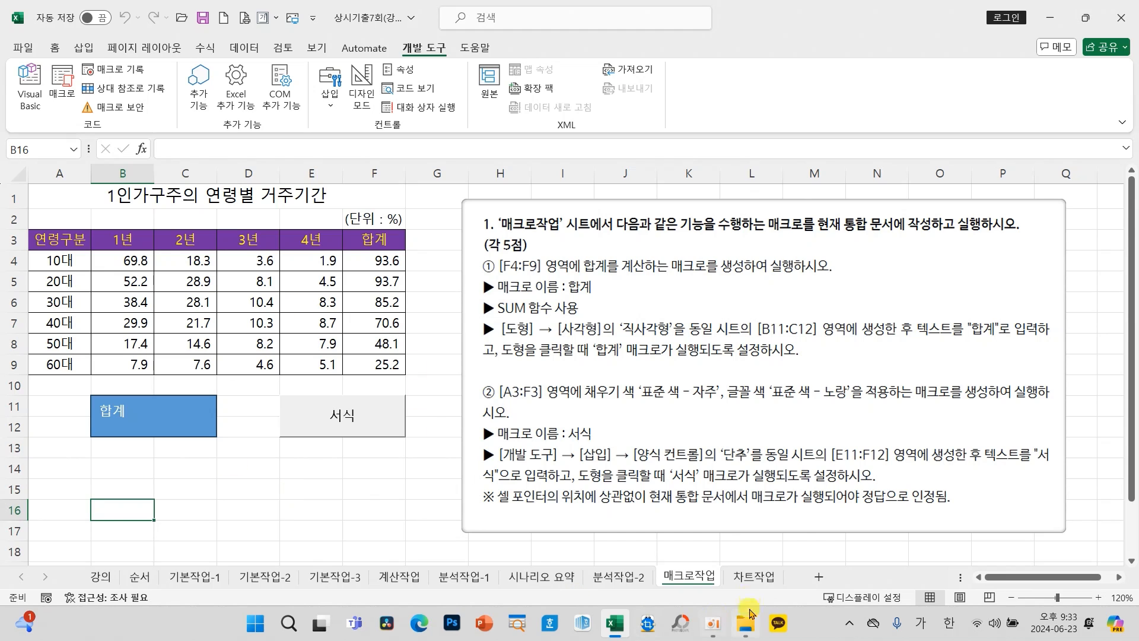
Step: Open the 차트작업 sheet and review its chart instructions, the reference picture and the source table
click(743, 584)
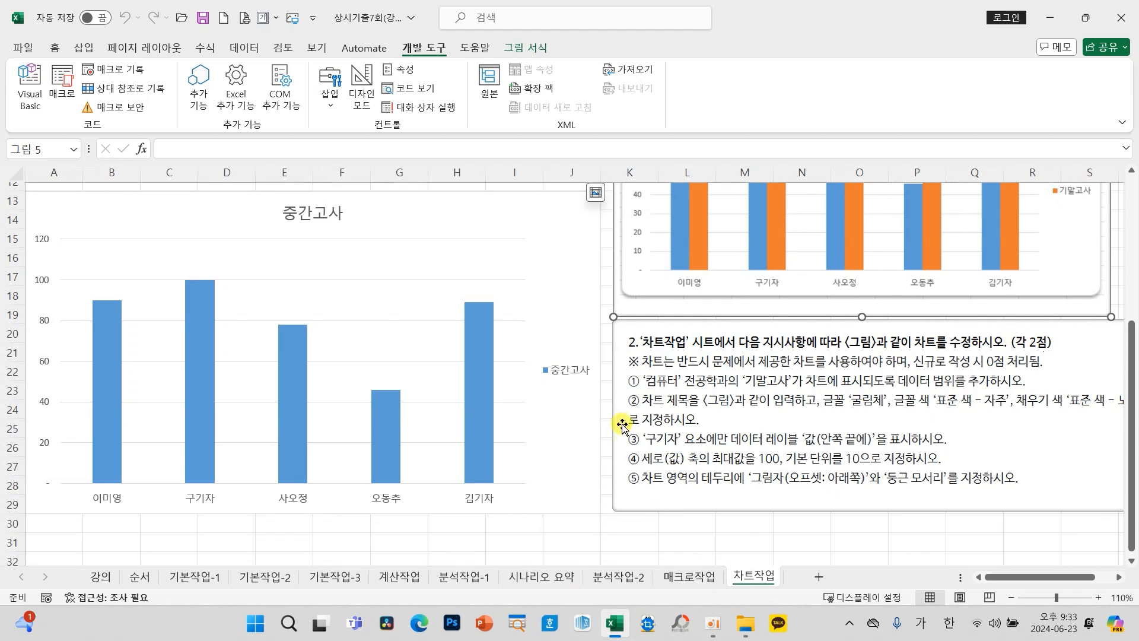
scroll(634, 437, up, 3)
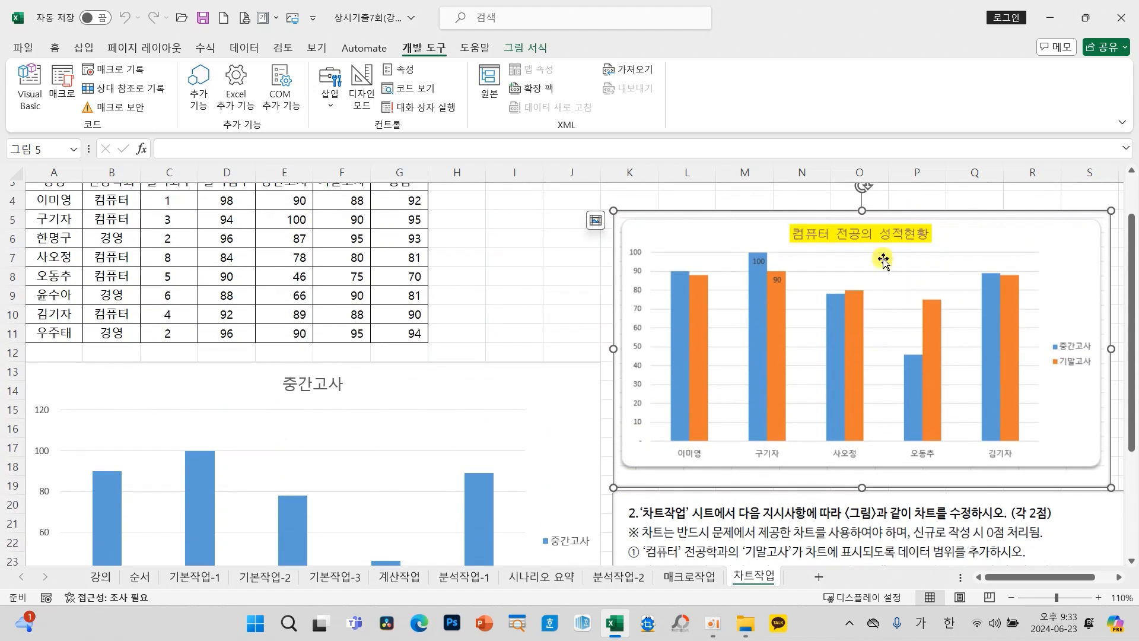
click(527, 286)
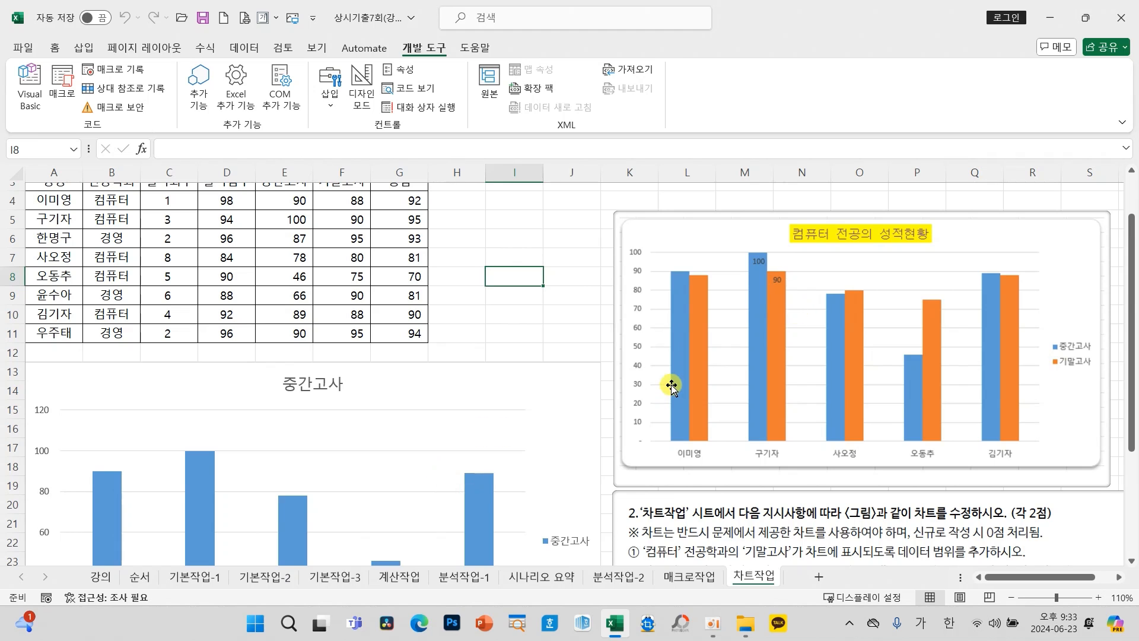
scroll(667, 379, down, 3)
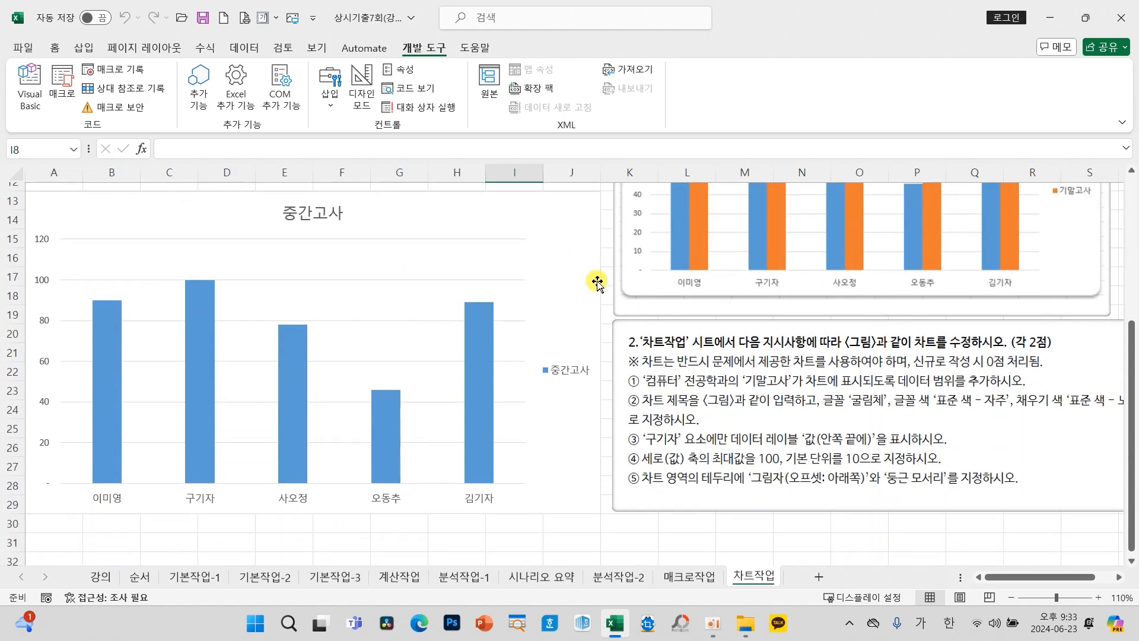
click(561, 267)
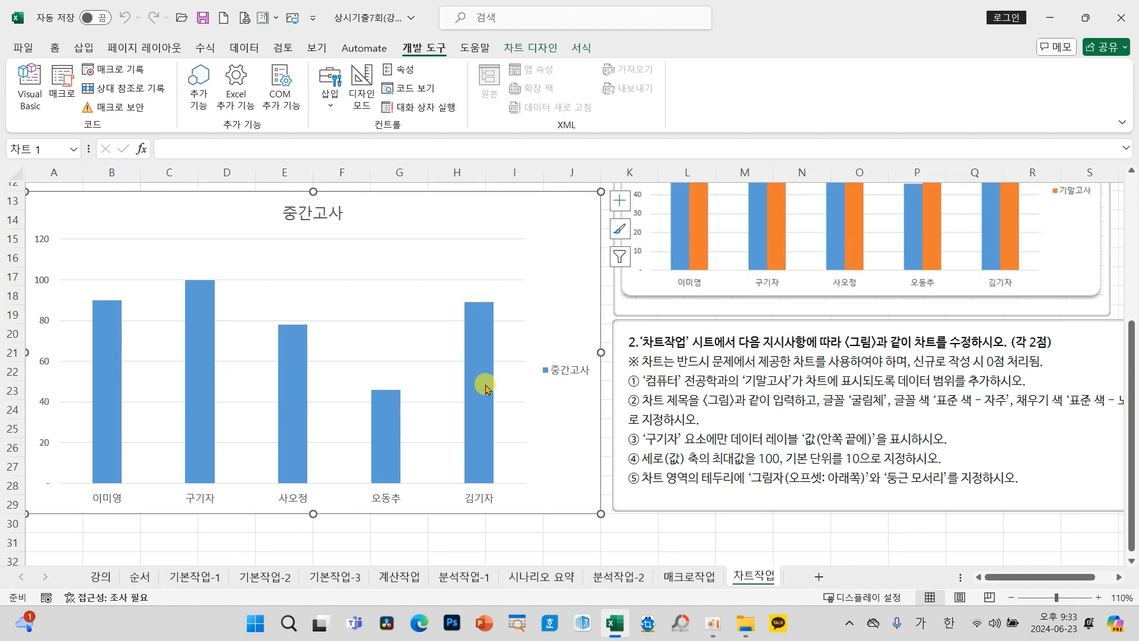
scroll(295, 395, up, 3)
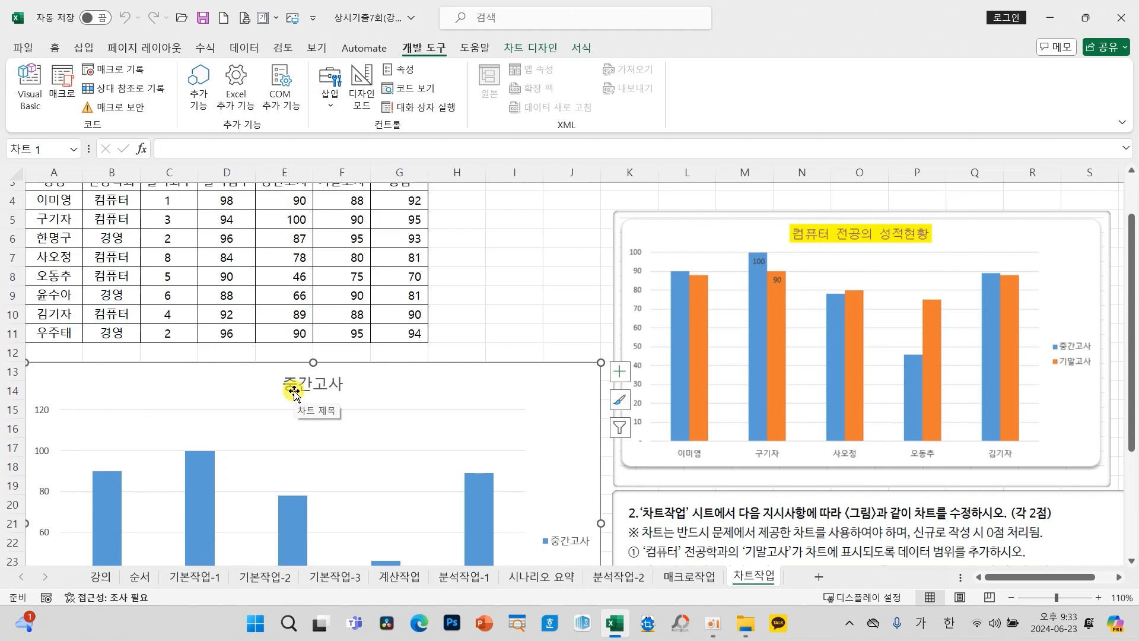
scroll(293, 391, up, 1)
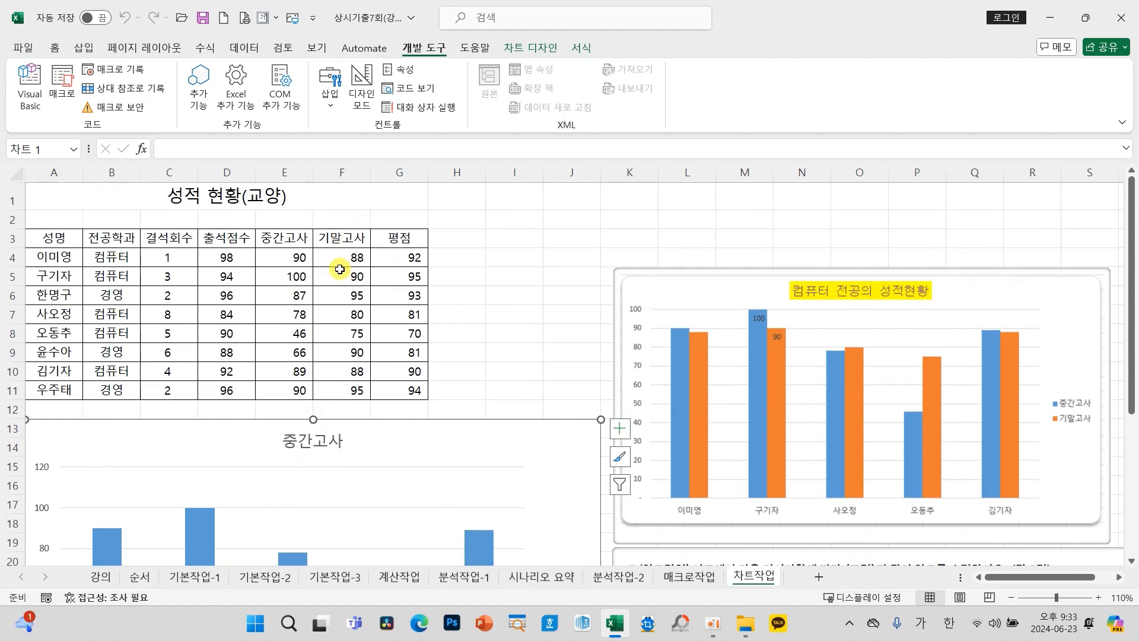
Step: Copy the 기말고사 header and the scores of the 컴퓨터 students (F3:F5, F7:F8 and F10)
click(345, 239)
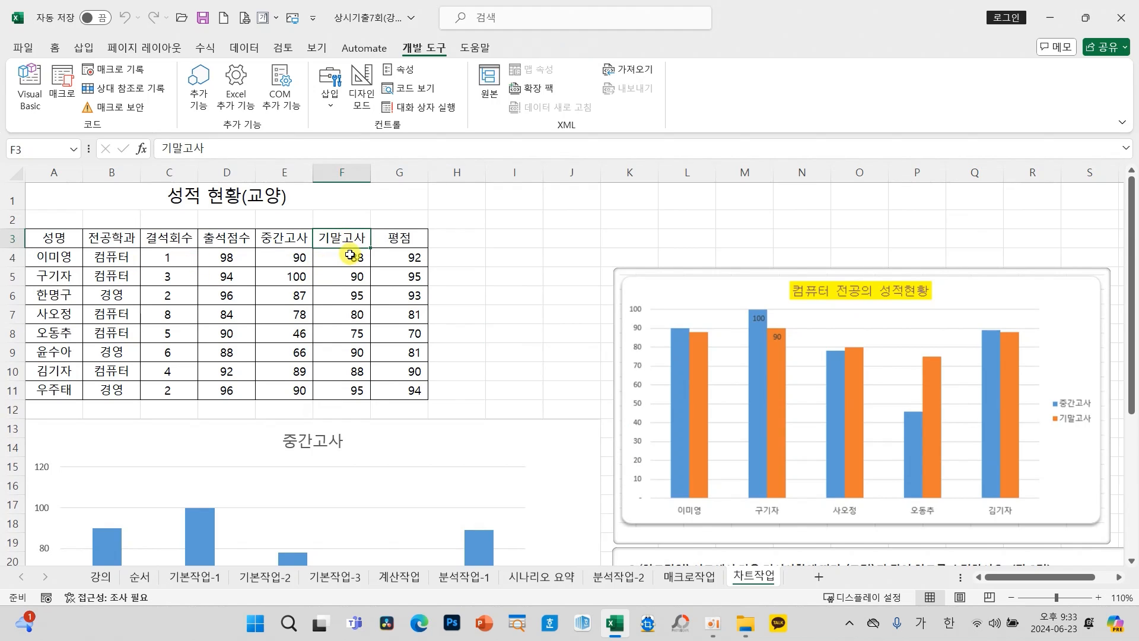
ctrl+click(353, 255)
ctrl+click(353, 281)
ctrl+click(355, 315)
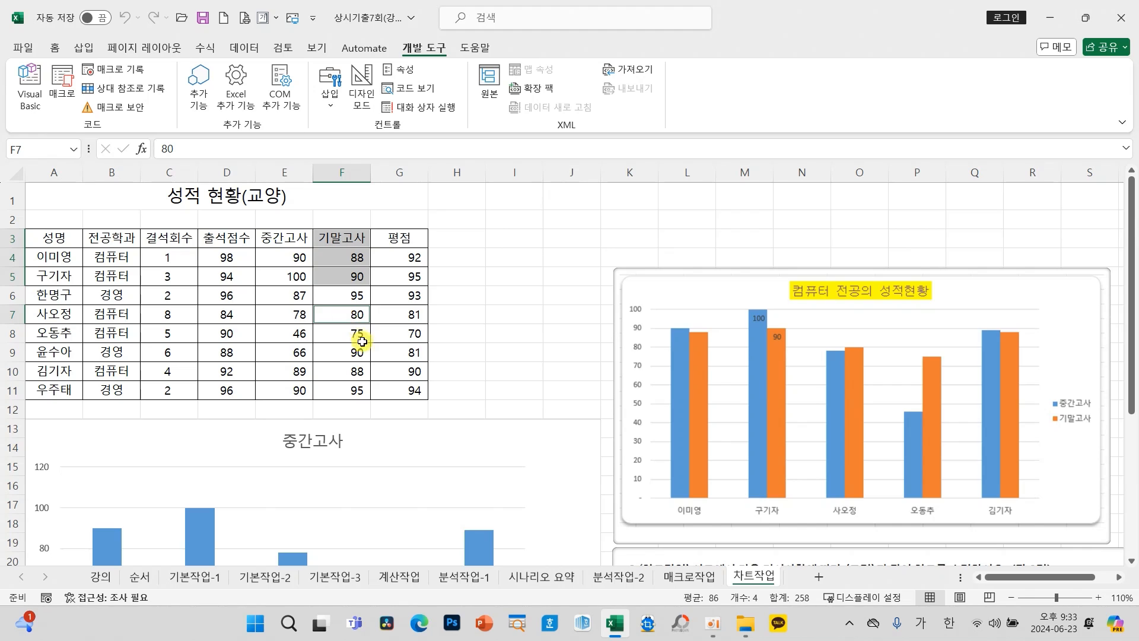
ctrl+click(346, 336)
ctrl+click(344, 375)
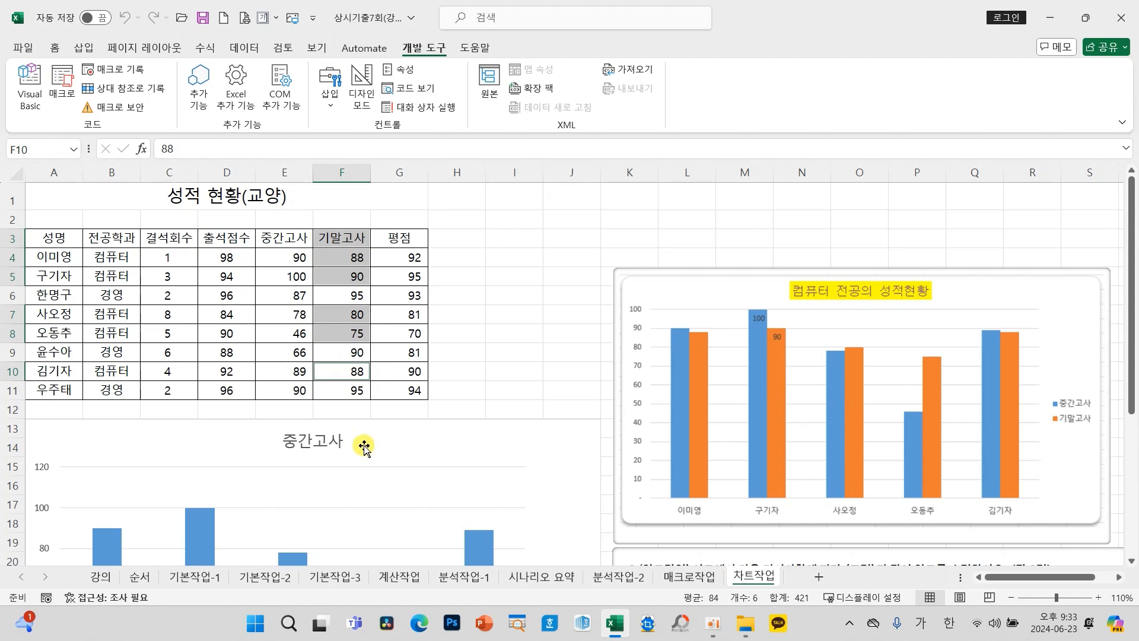
right_click(343, 279)
click(375, 169)
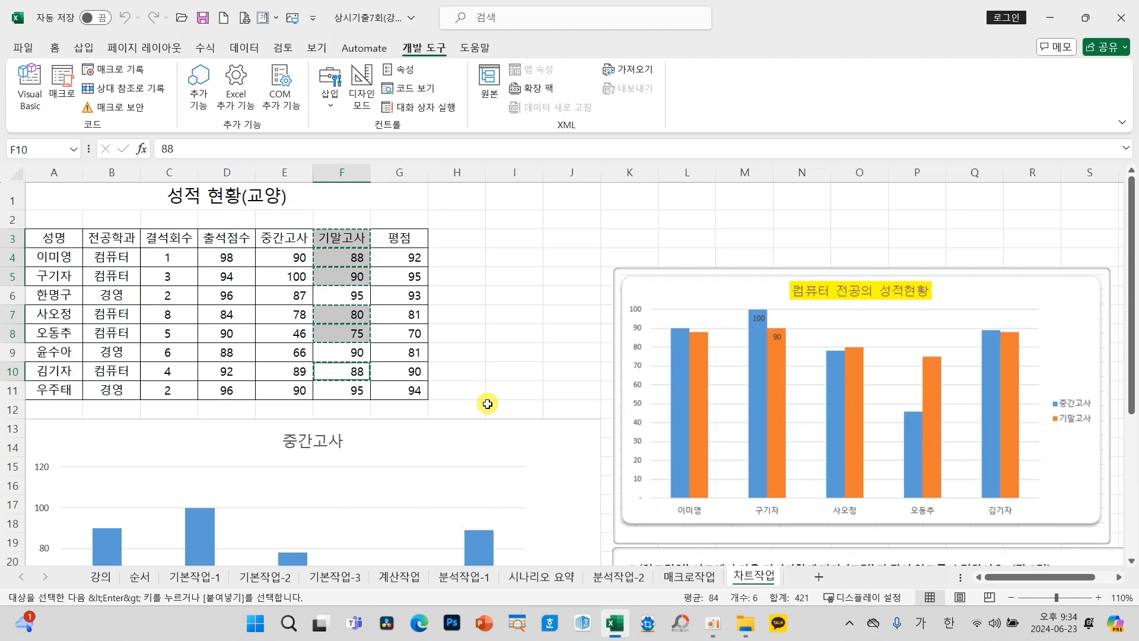
Step: Paste the copied 기말고사 data into the 중간고사 chart as an additional series
scroll(485, 402, down, 3)
click(554, 274)
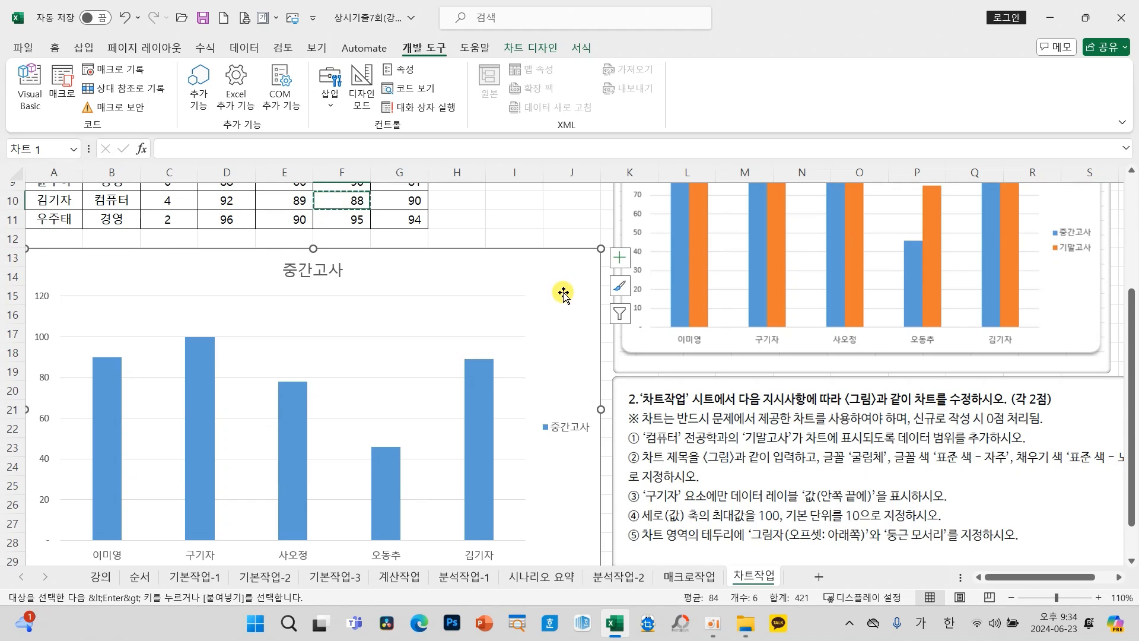
click(619, 257)
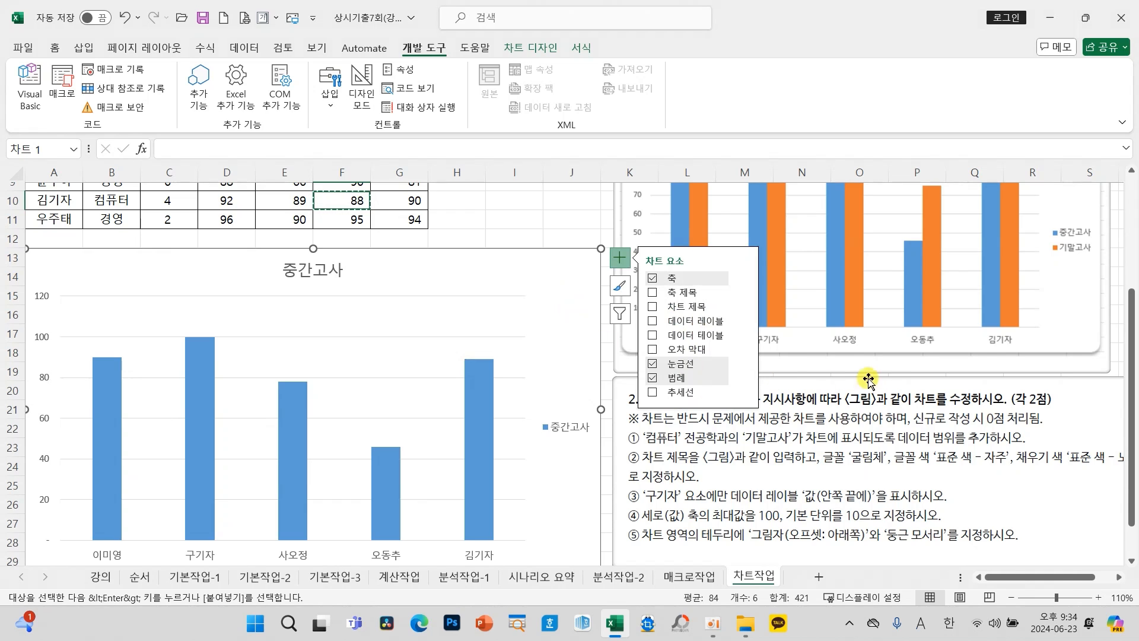
click(652, 306)
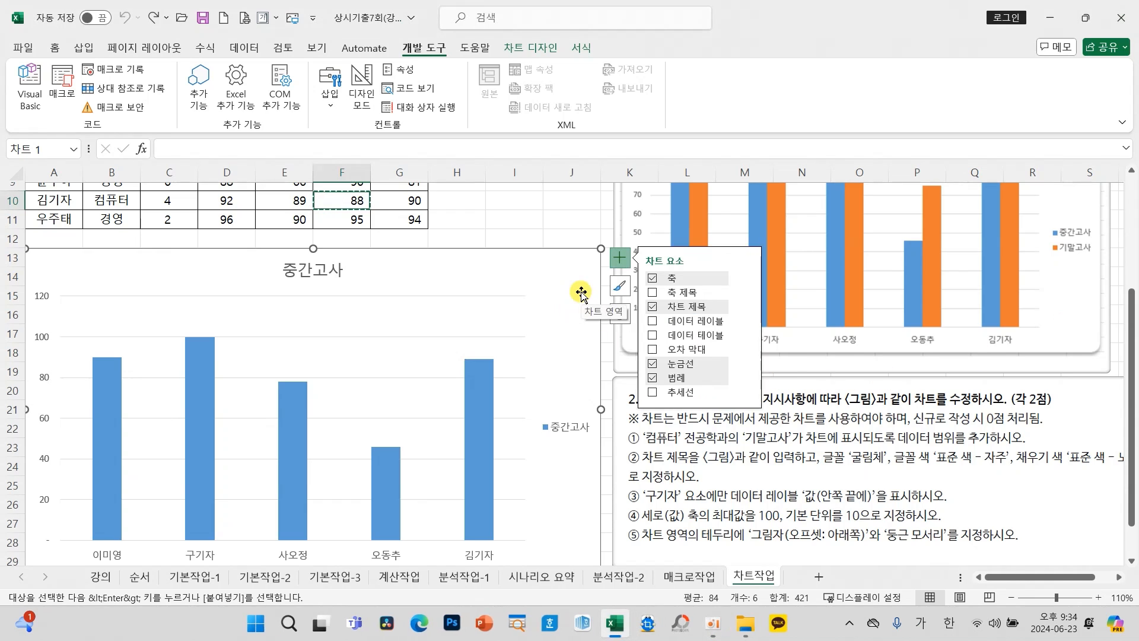
key(ctrl+v)
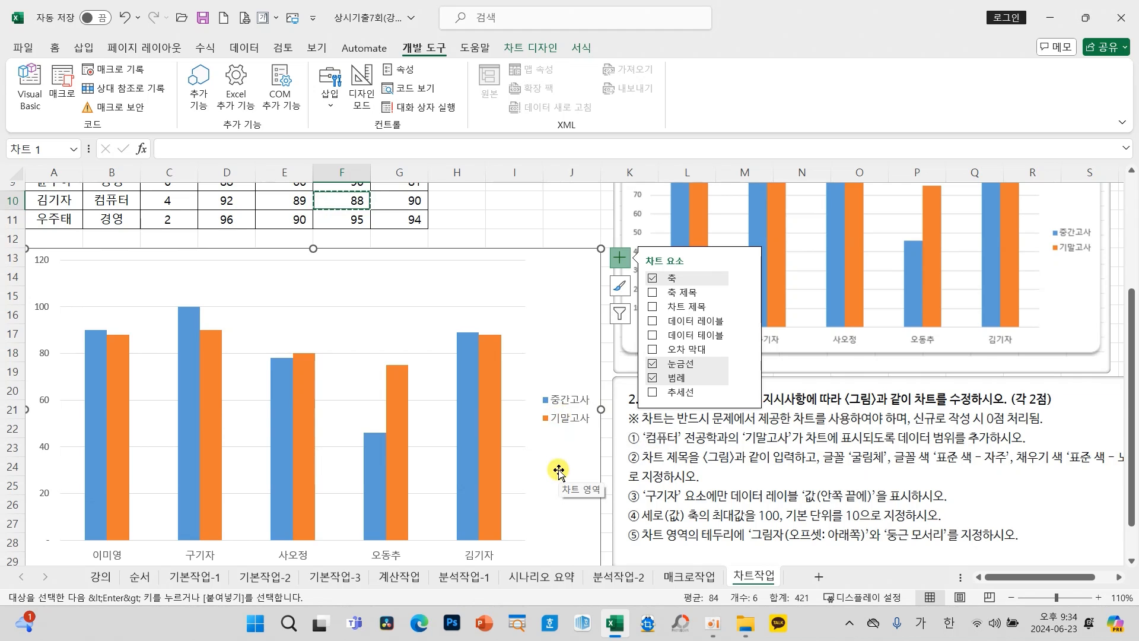
scroll(558, 471, down, 1)
click(649, 549)
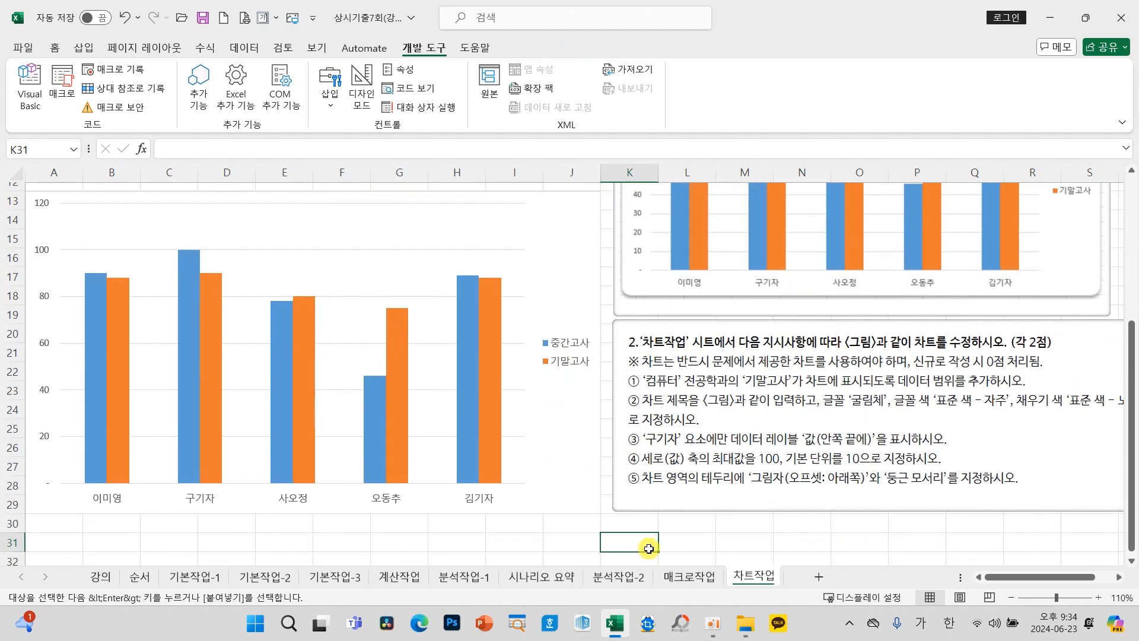
Step: Add a chart title above the chart (차트 위) and set its text to "컴퓨터 전공의 성적현황"
click(581, 472)
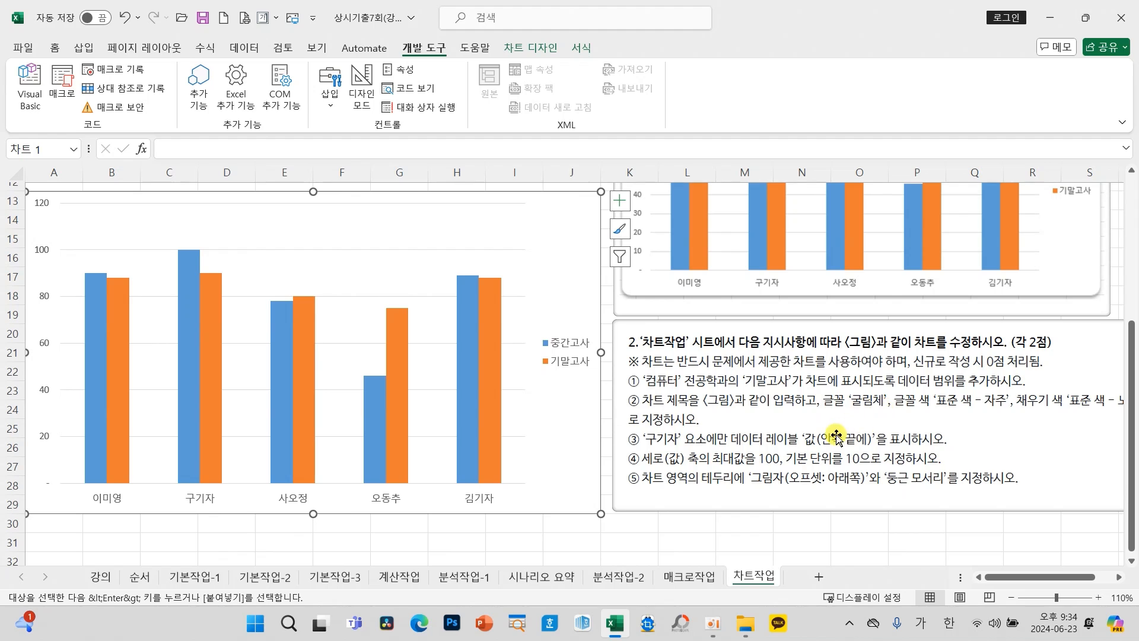
scroll(836, 438, up, 4)
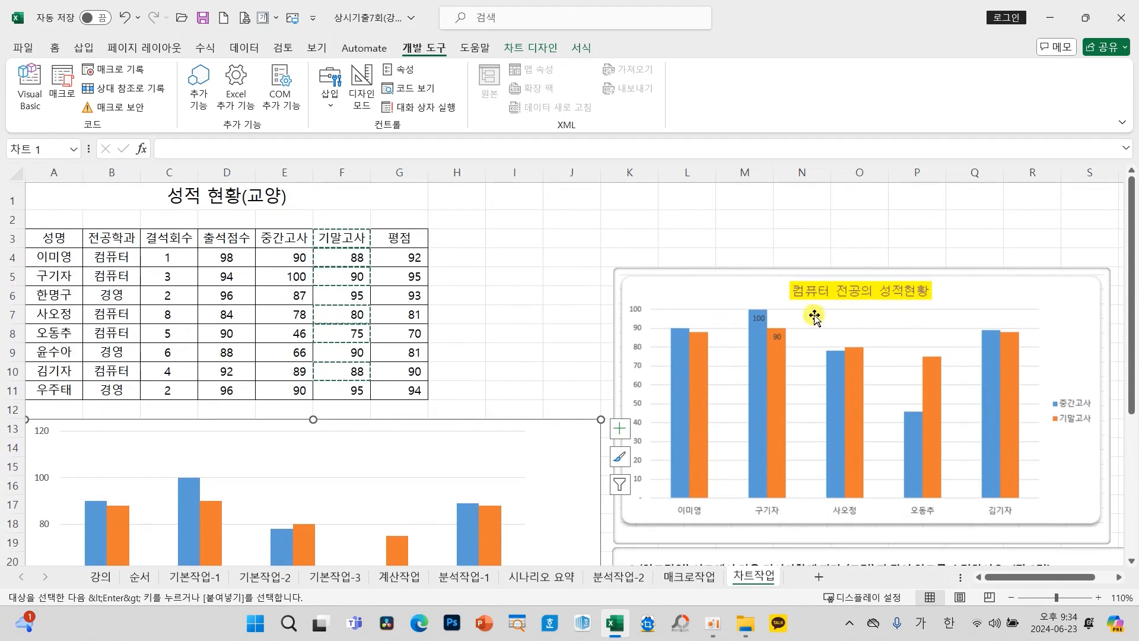
click(619, 428)
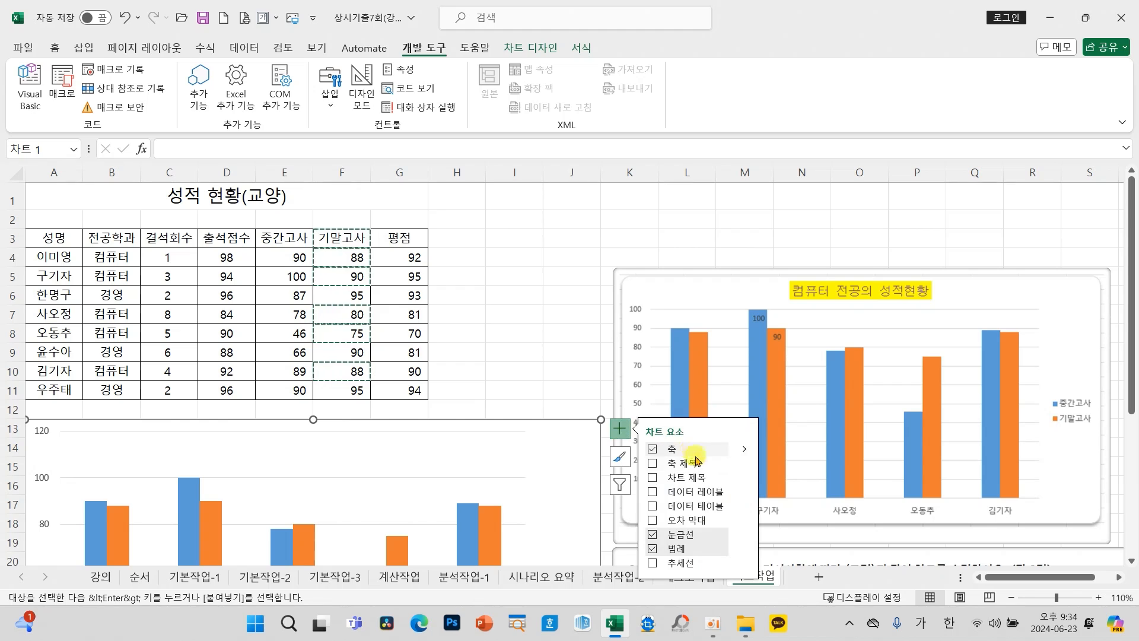
mouse_move(746, 480)
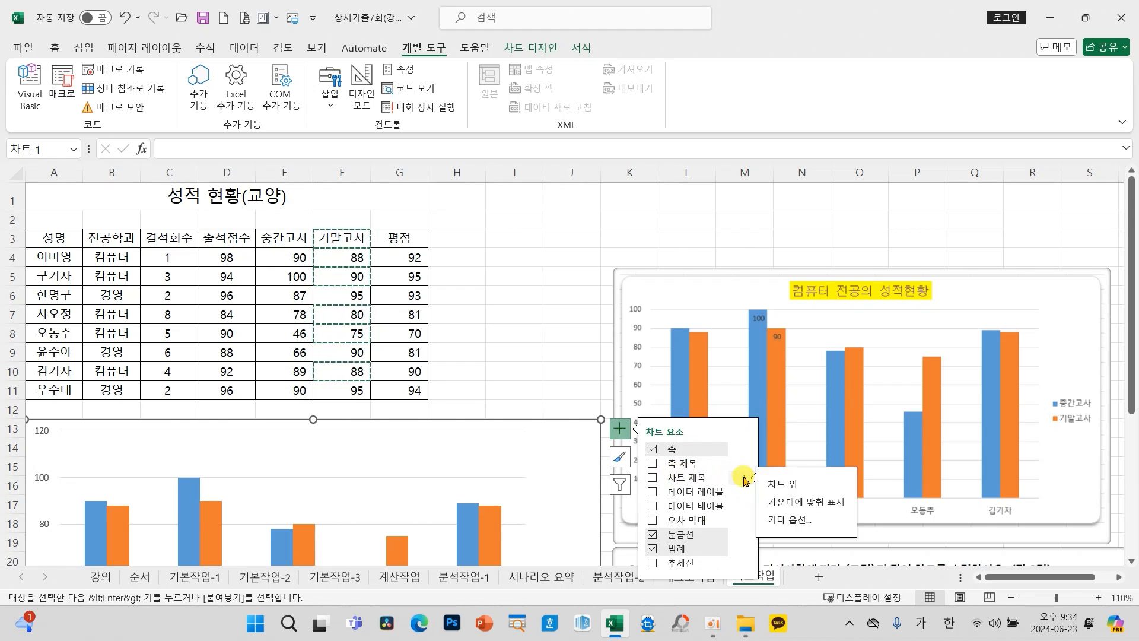
click(780, 492)
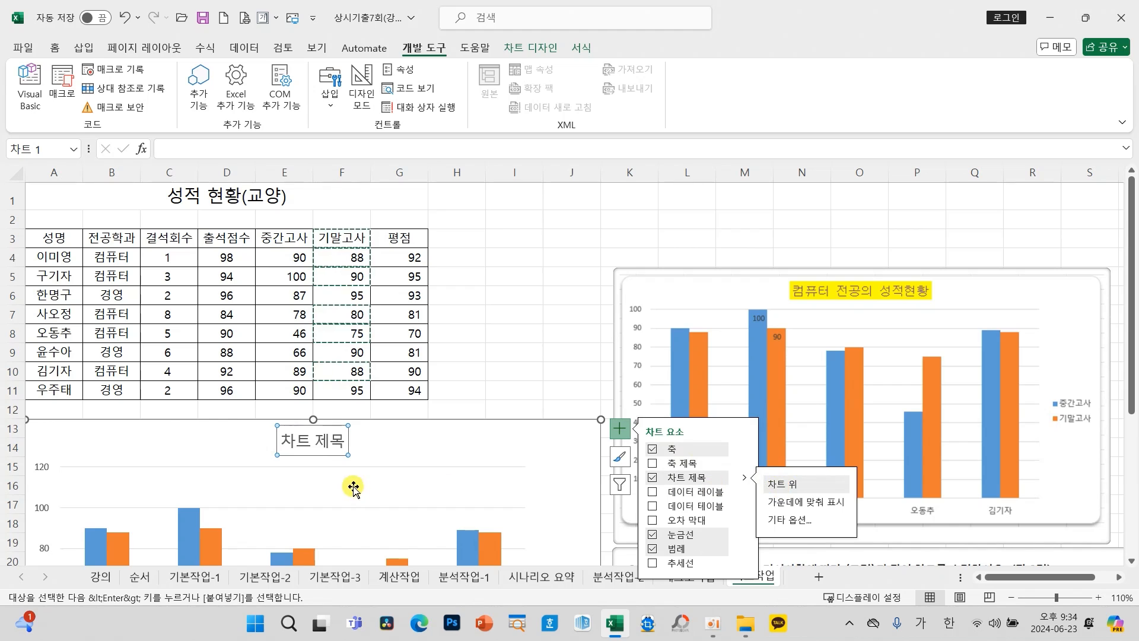
drag(285, 445, 347, 451)
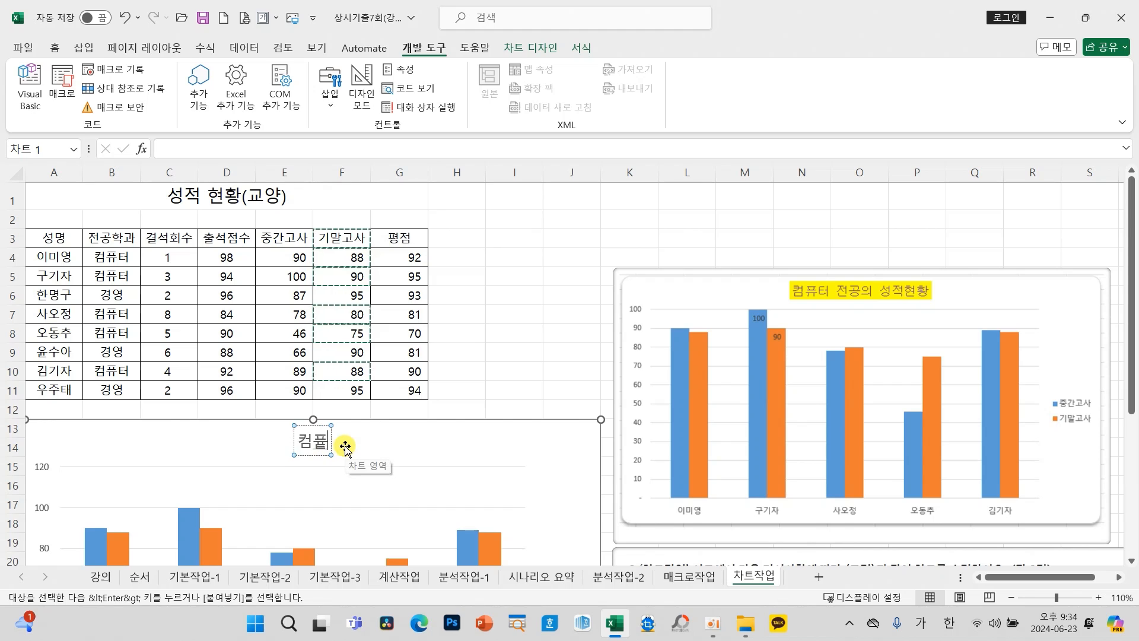
text(터 전공의)
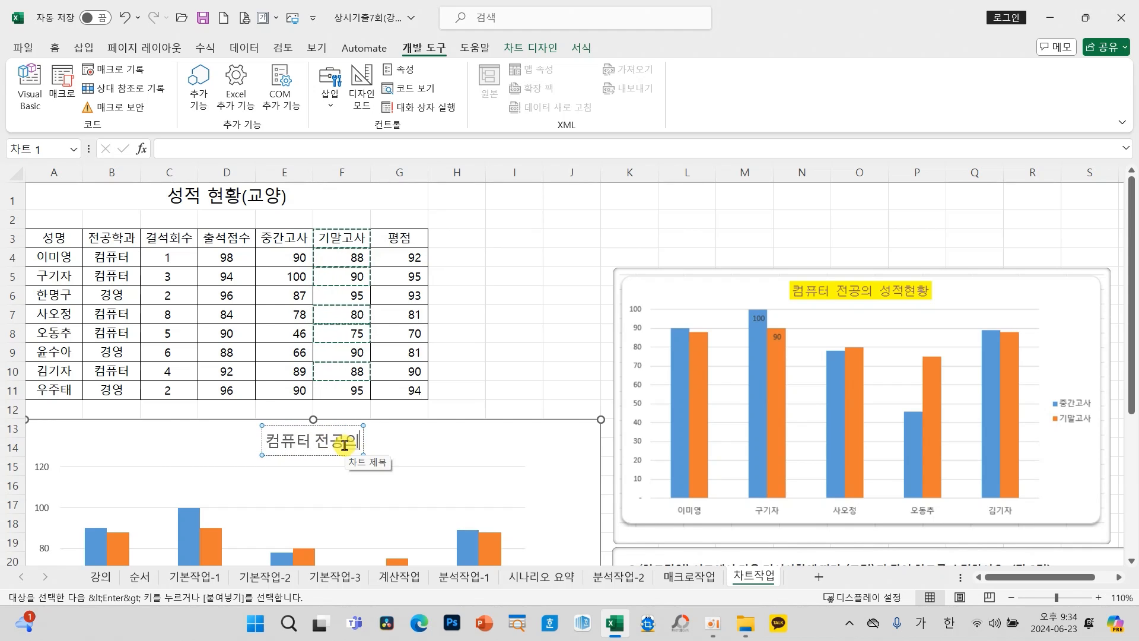
text( 성적현화)
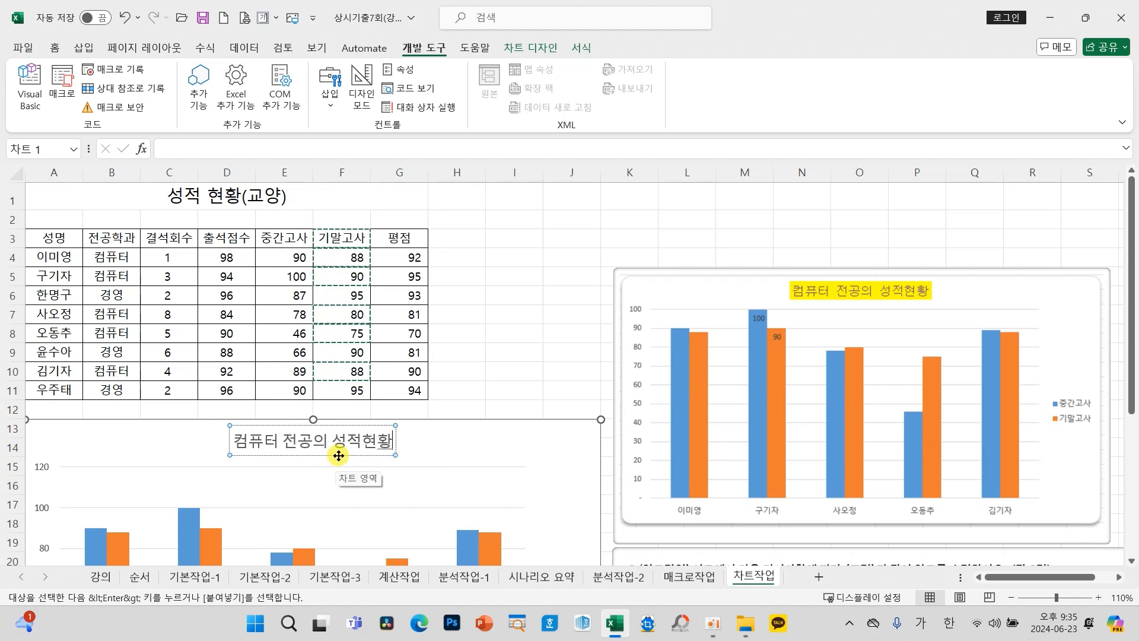
Step: Set the chart title's font to 굴림체
click(339, 455)
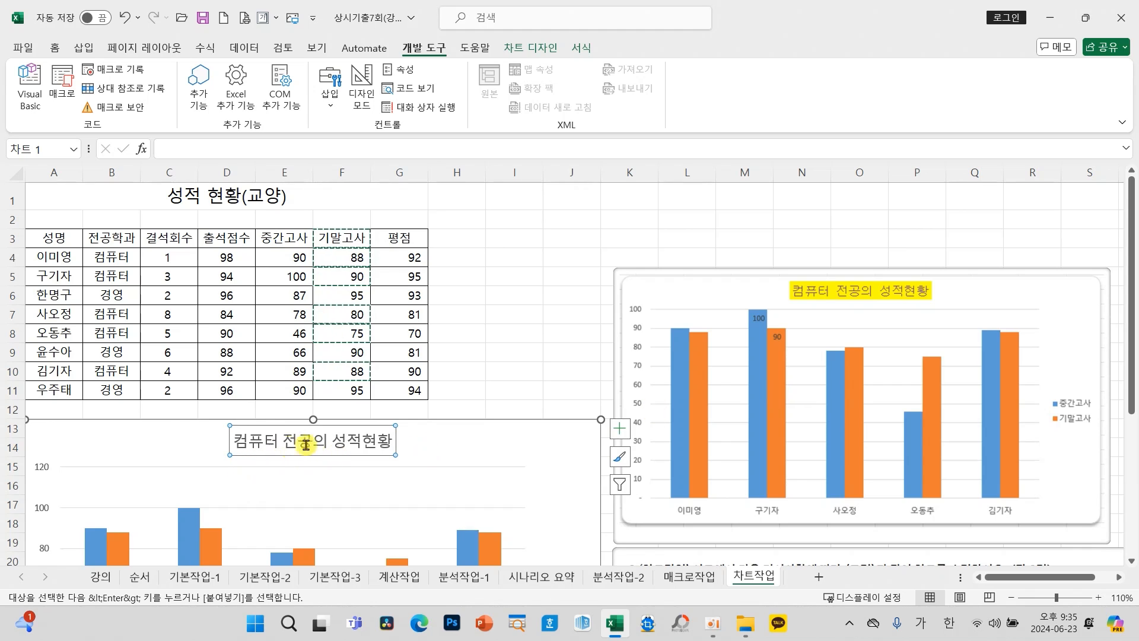
scroll(730, 436, down, 1)
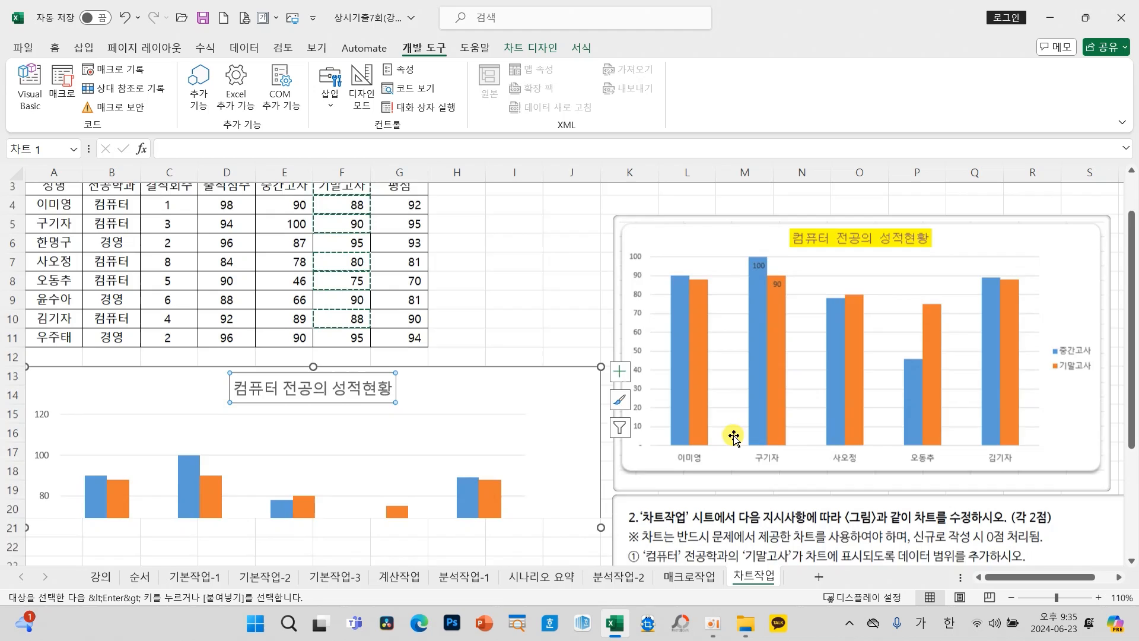
scroll(734, 437, down, 2)
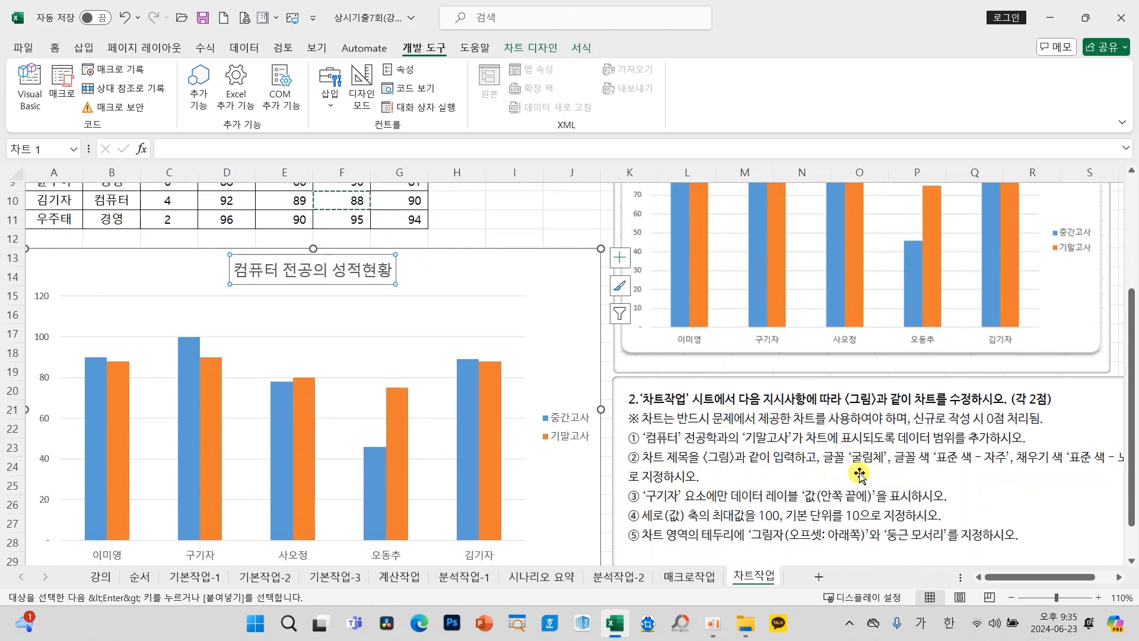
click(55, 48)
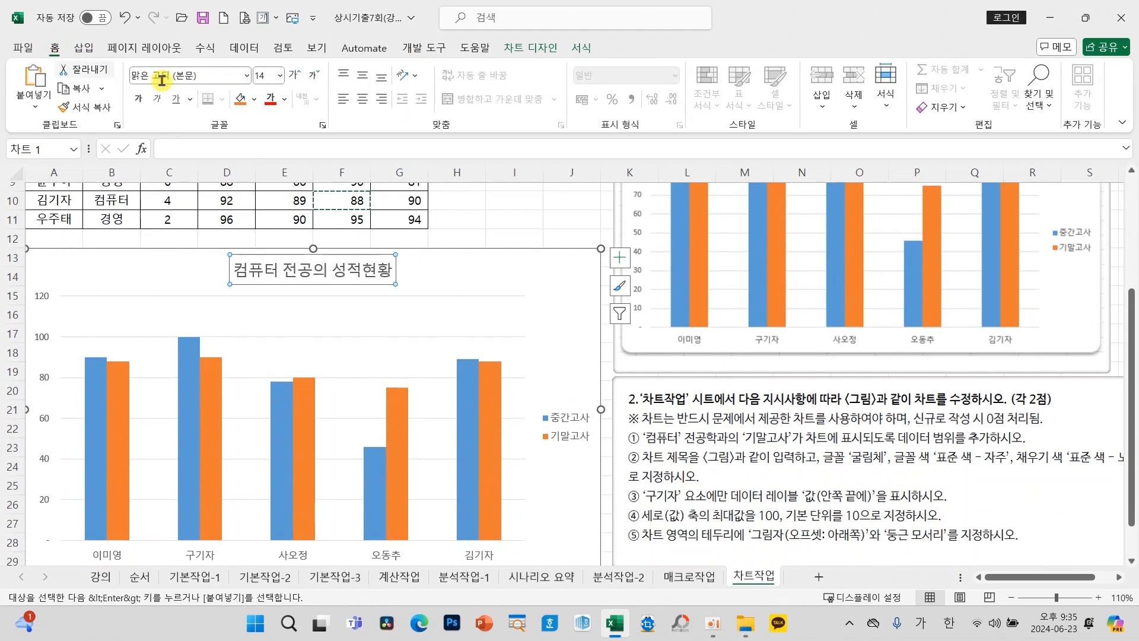
click(249, 76)
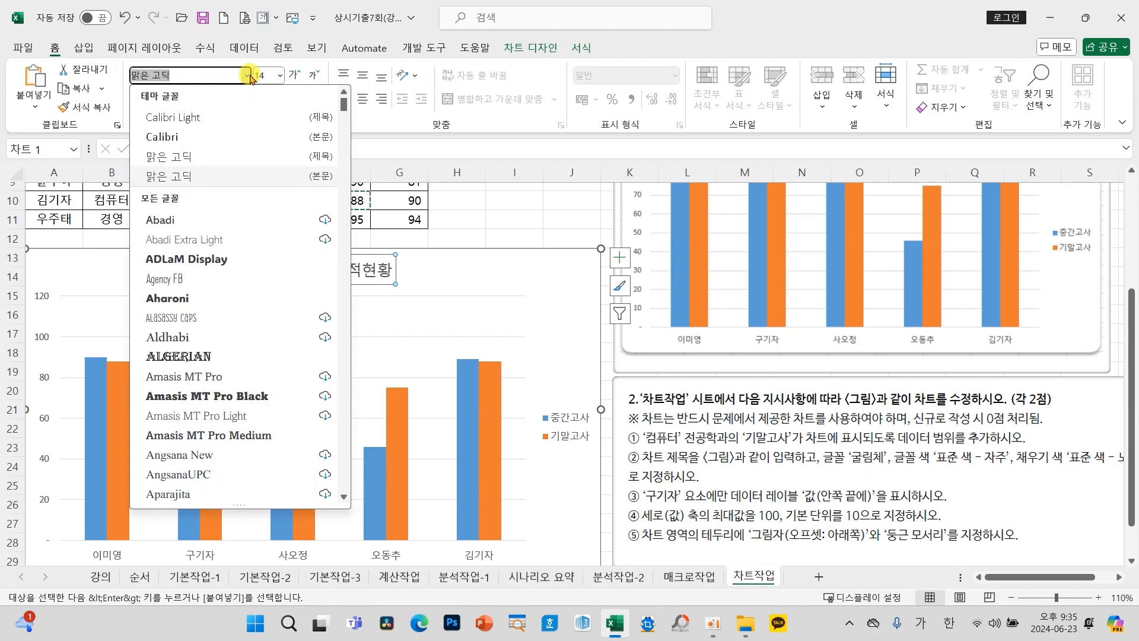
text(굴림체)
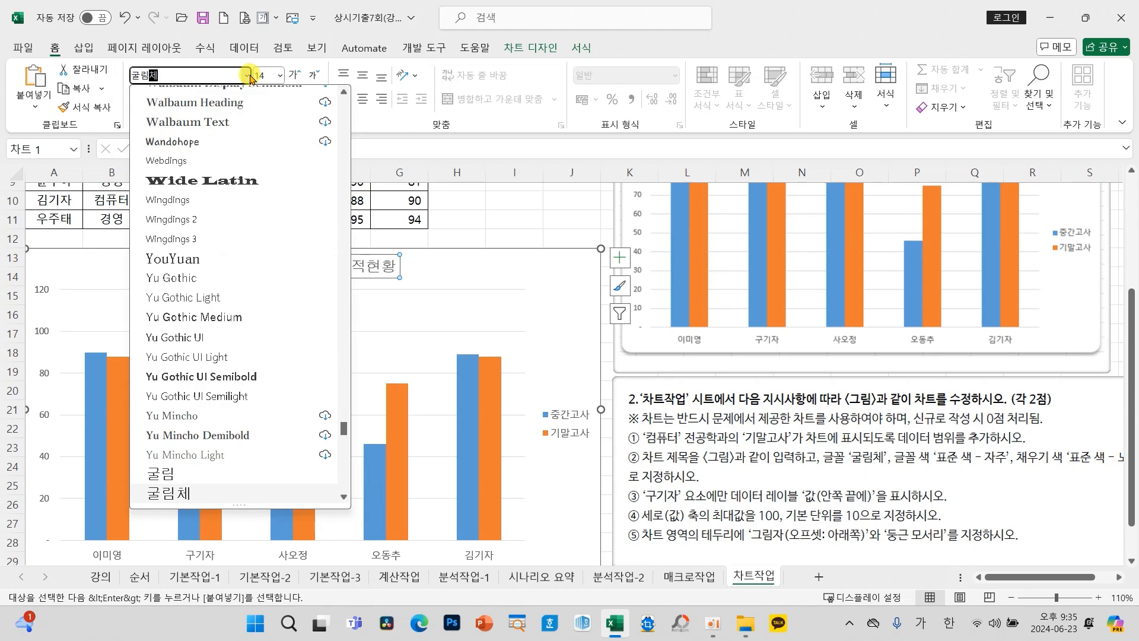
key(Return)
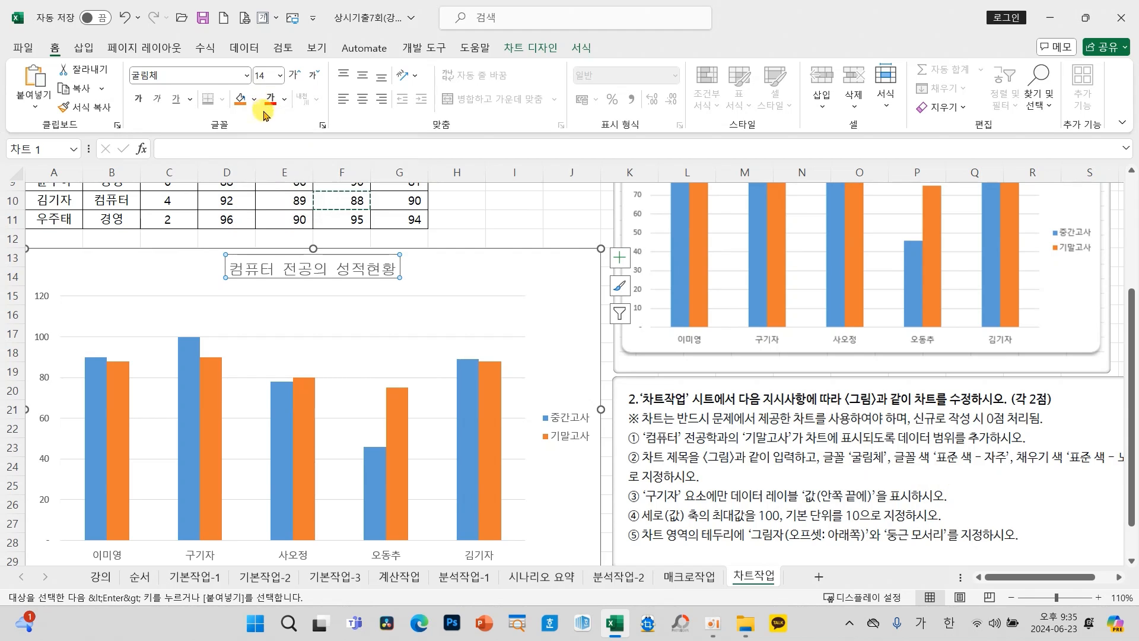
Step: Give the chart title the standard purple (자주) font colour and the standard yellow fill, and compare it with the reference picture
click(285, 99)
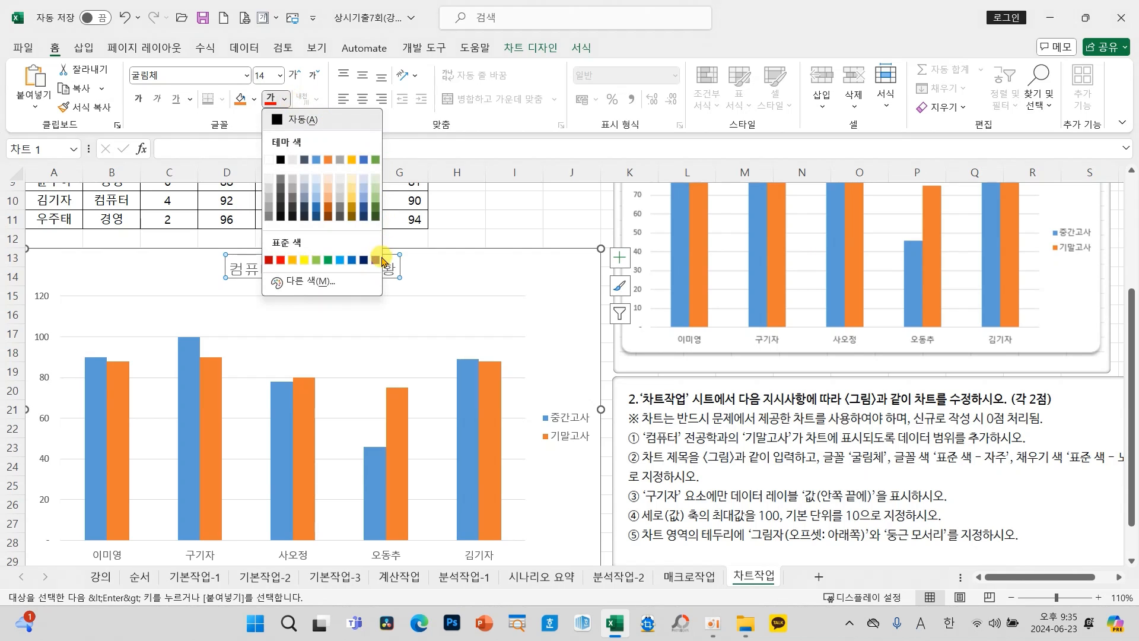
click(375, 260)
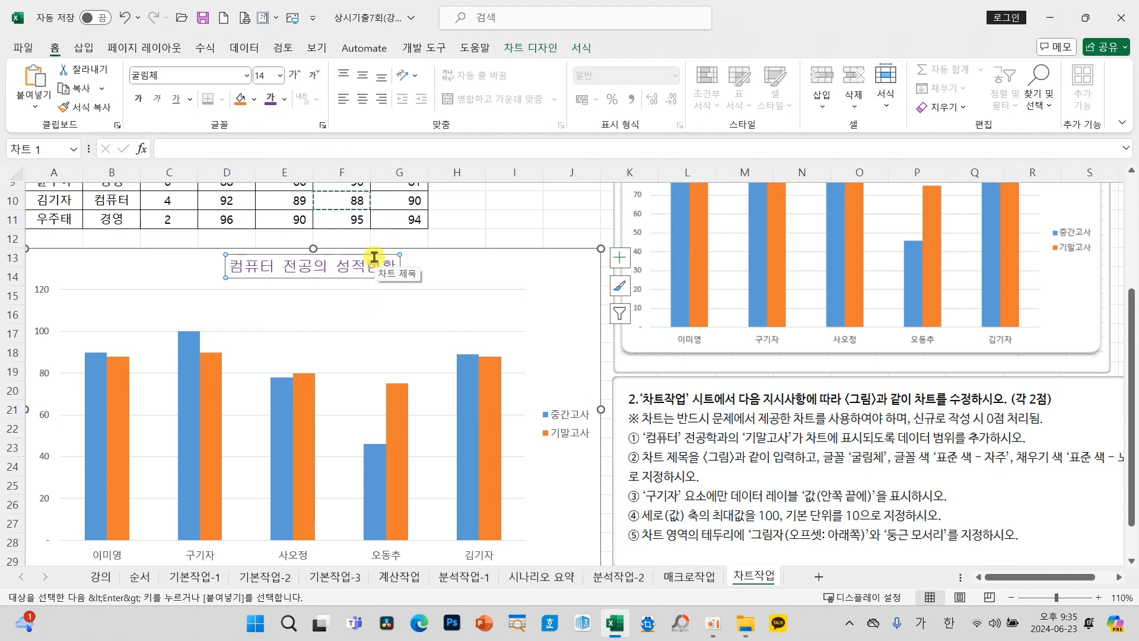
click(254, 99)
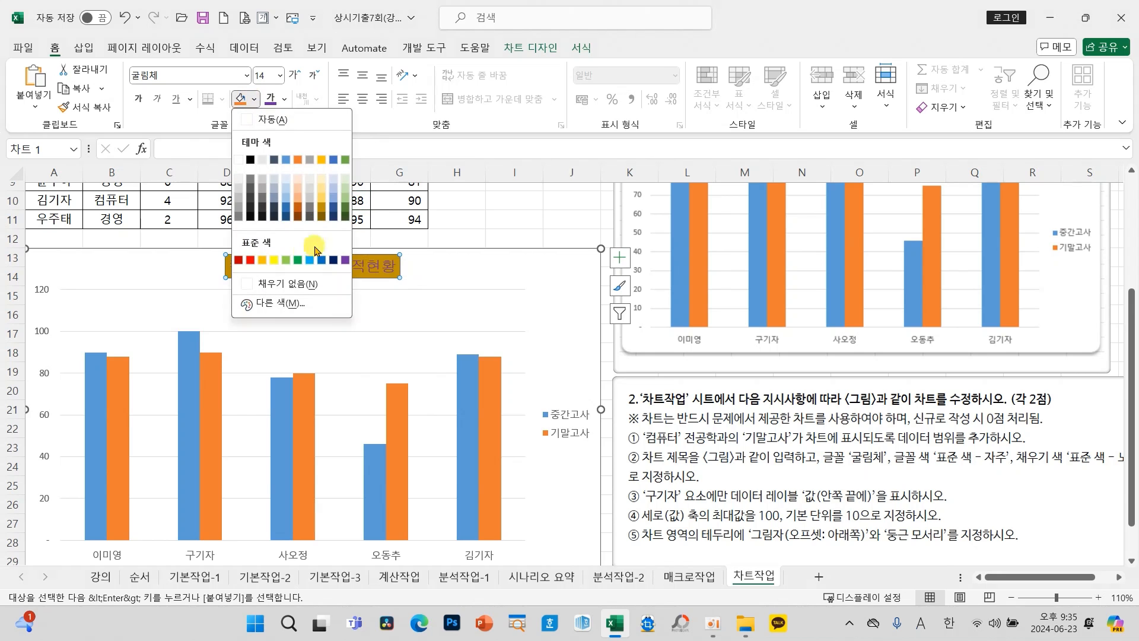
click(279, 261)
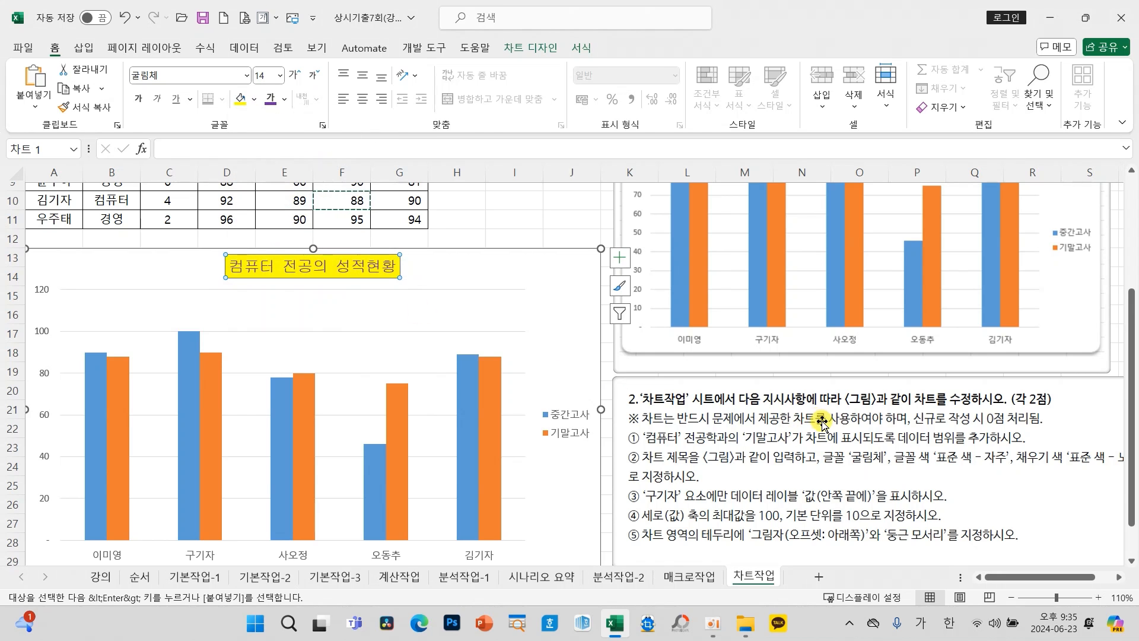
scroll(822, 421, up, 3)
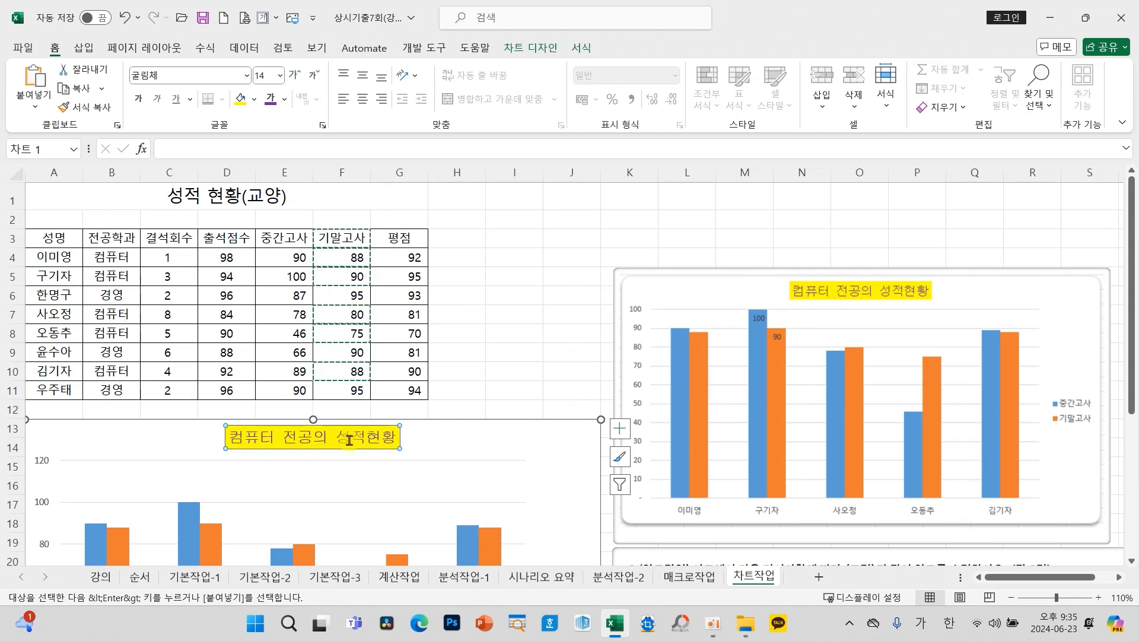
scroll(748, 411, down, 4)
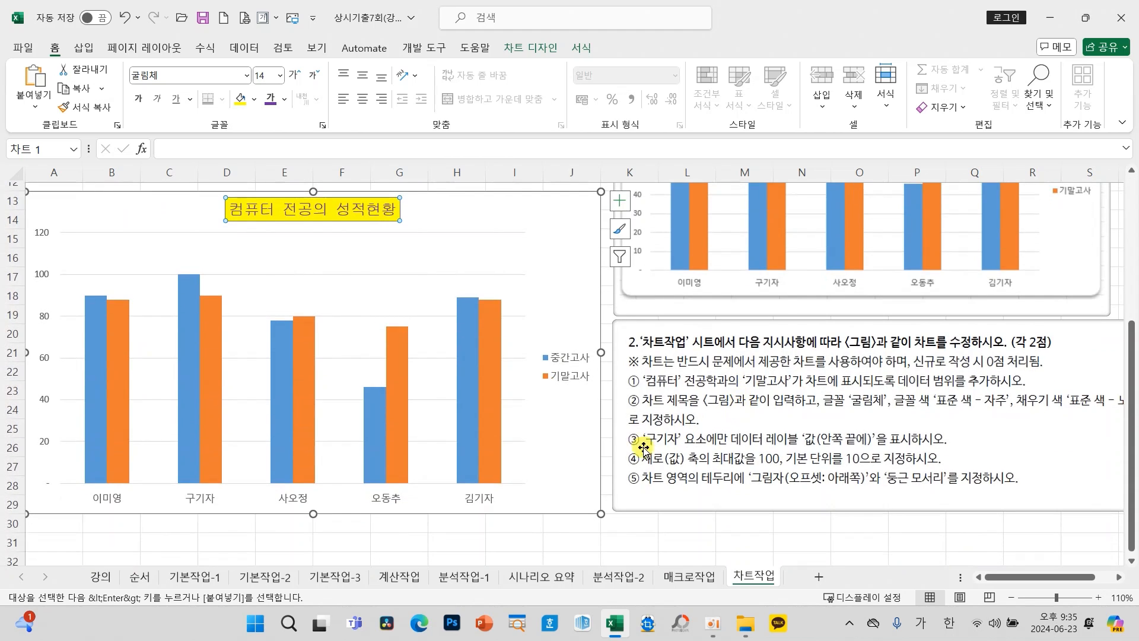
click(567, 451)
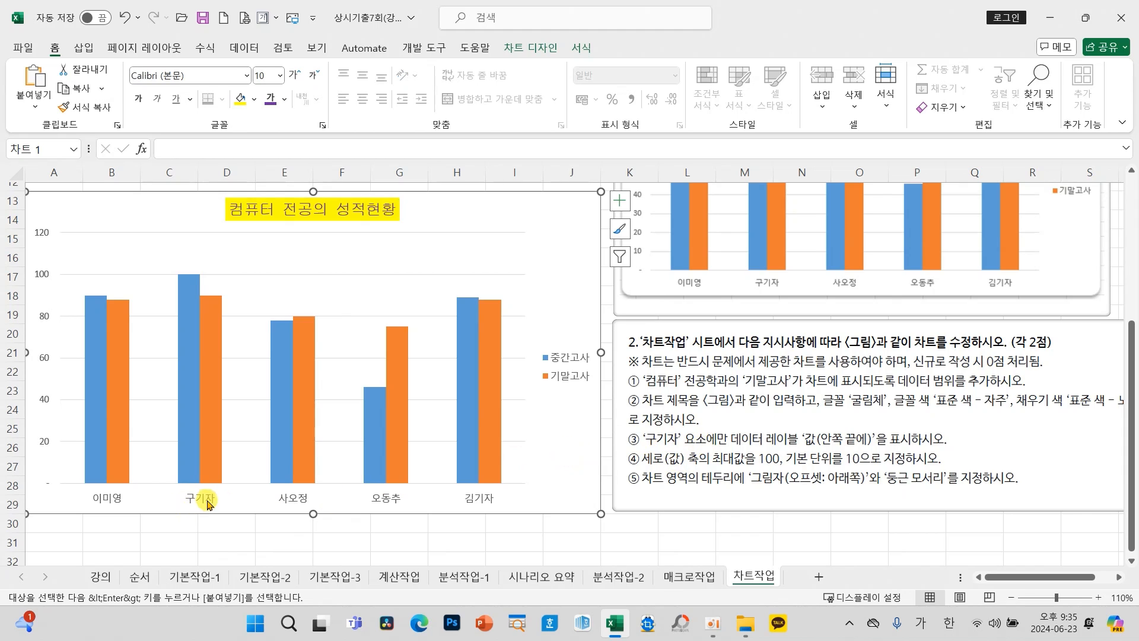
mouse_move(229, 511)
mouse_down()
mouse_move(172, 515)
mouse_move(229, 469)
mouse_move(235, 500)
mouse_up()
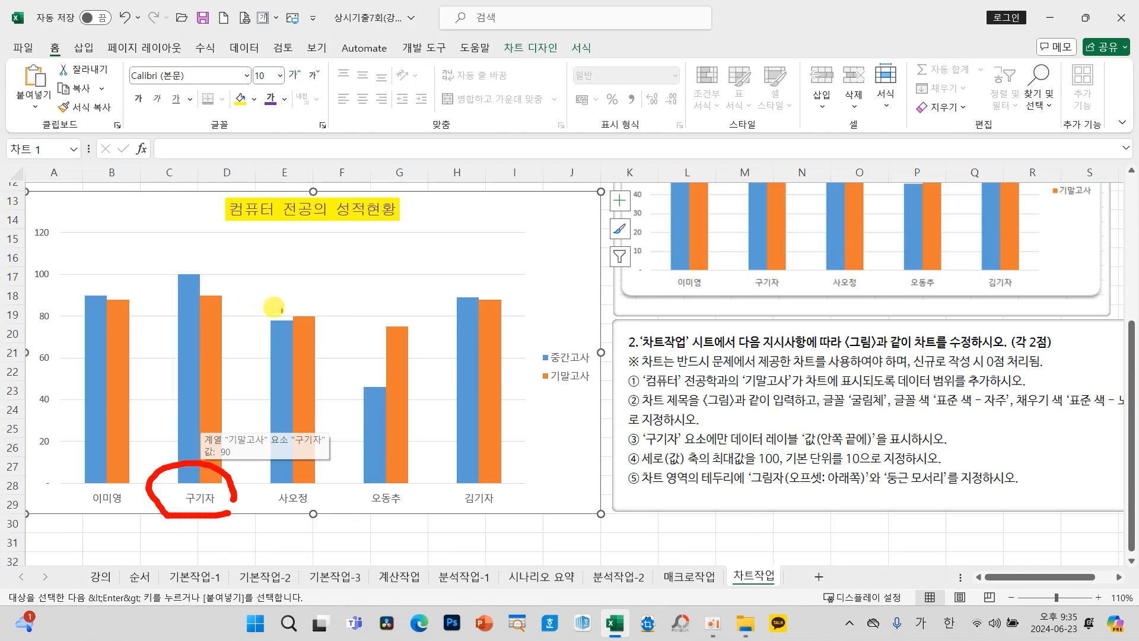
mouse_move(176, 269)
mouse_down()
mouse_move(187, 288)
mouse_move(202, 249)
mouse_up()
drag(202, 291, 242, 270)
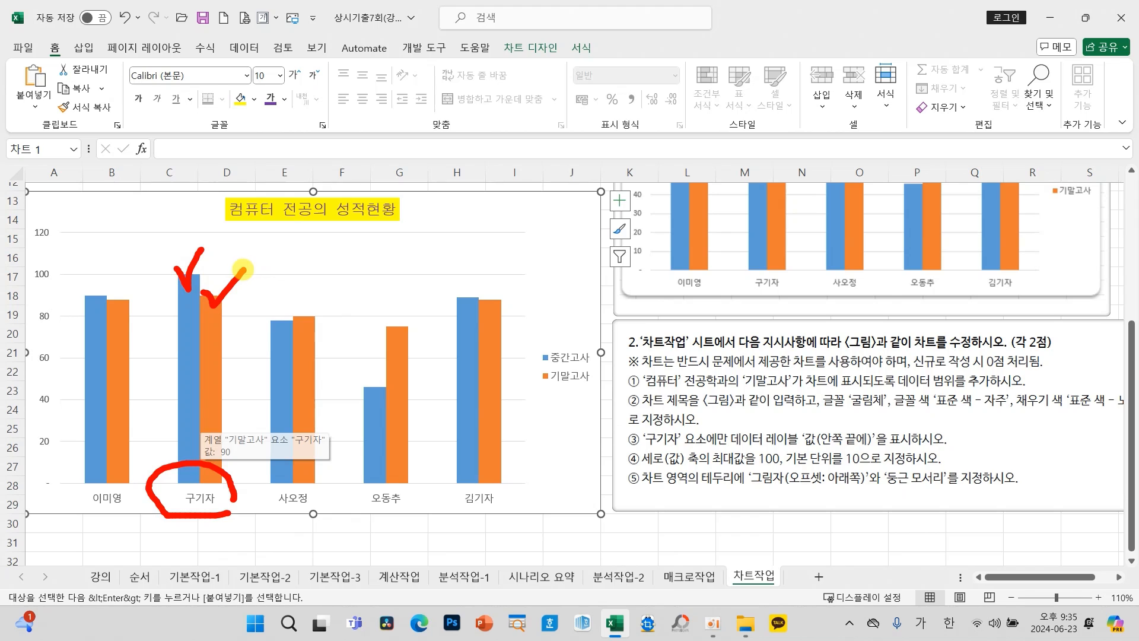
Step: Add an inside-end (안쪽 끝에) data label to only the second student's 중간고사 column
click(192, 307)
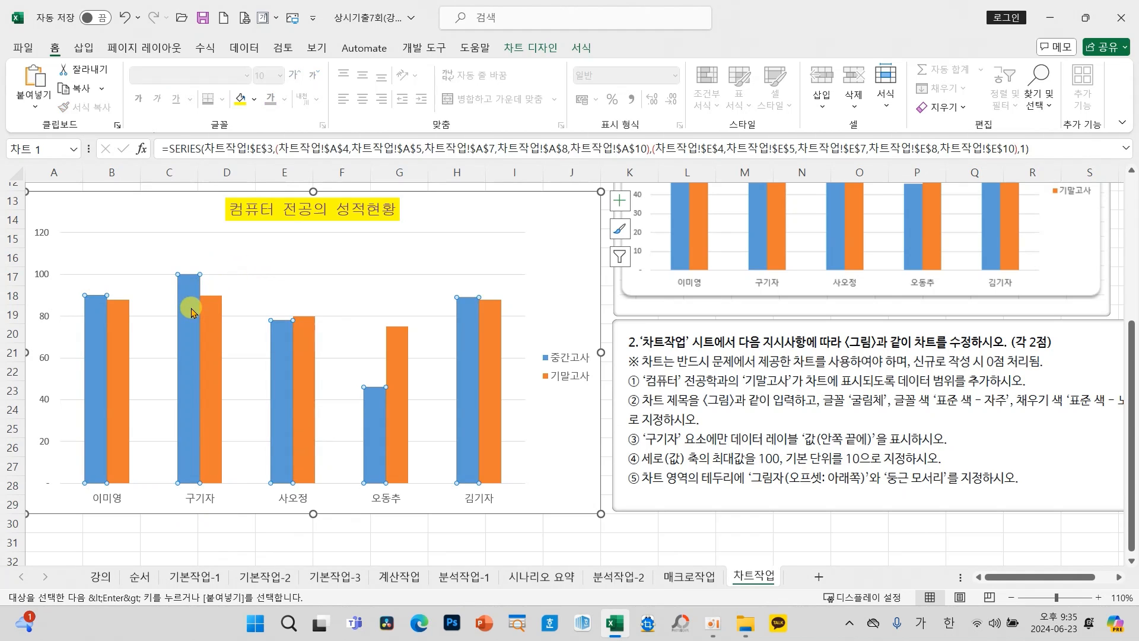
click(191, 309)
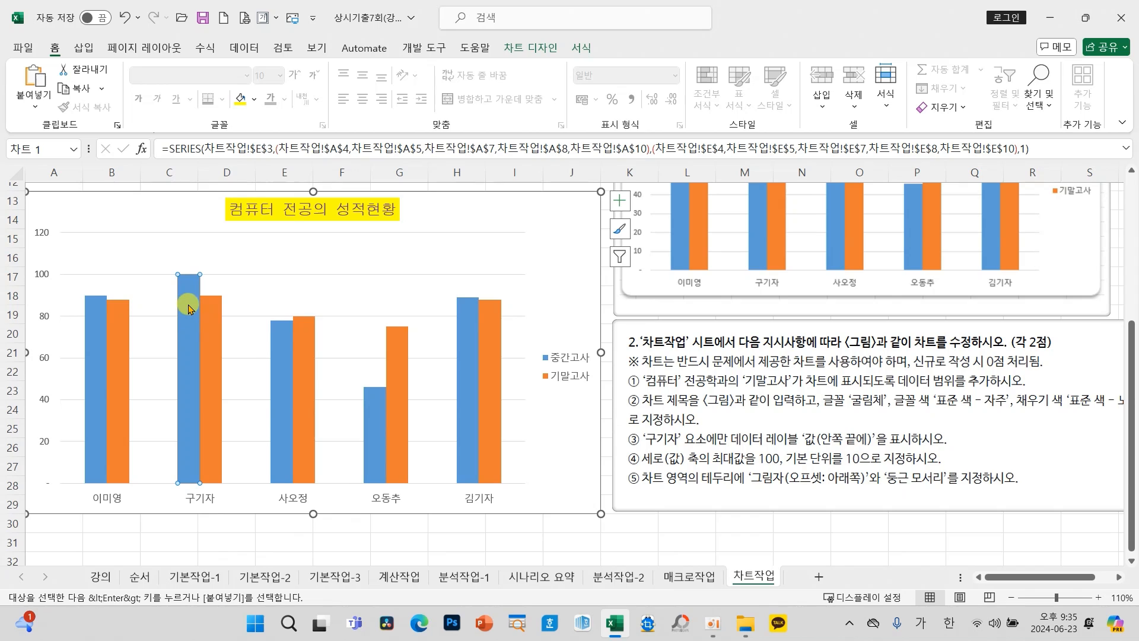
click(619, 201)
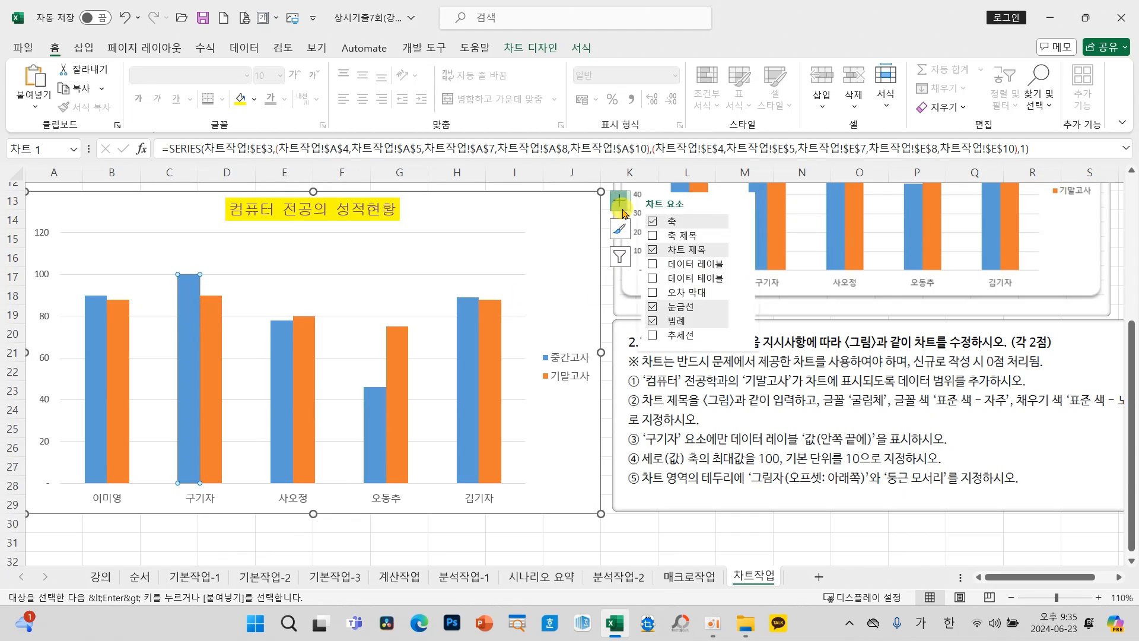
click(746, 265)
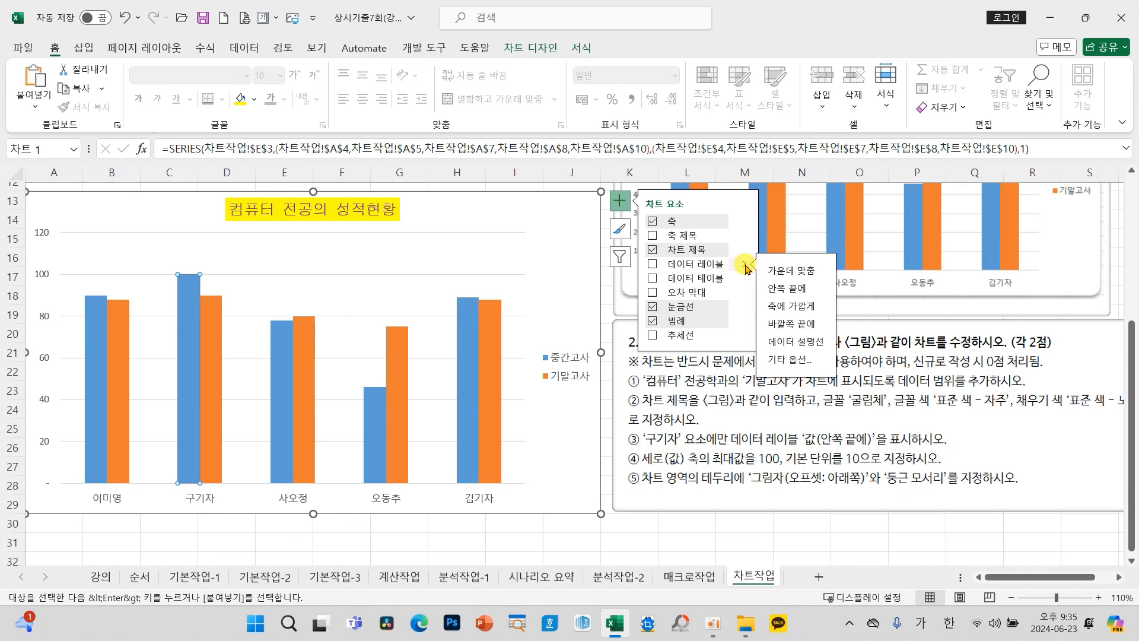
click(788, 291)
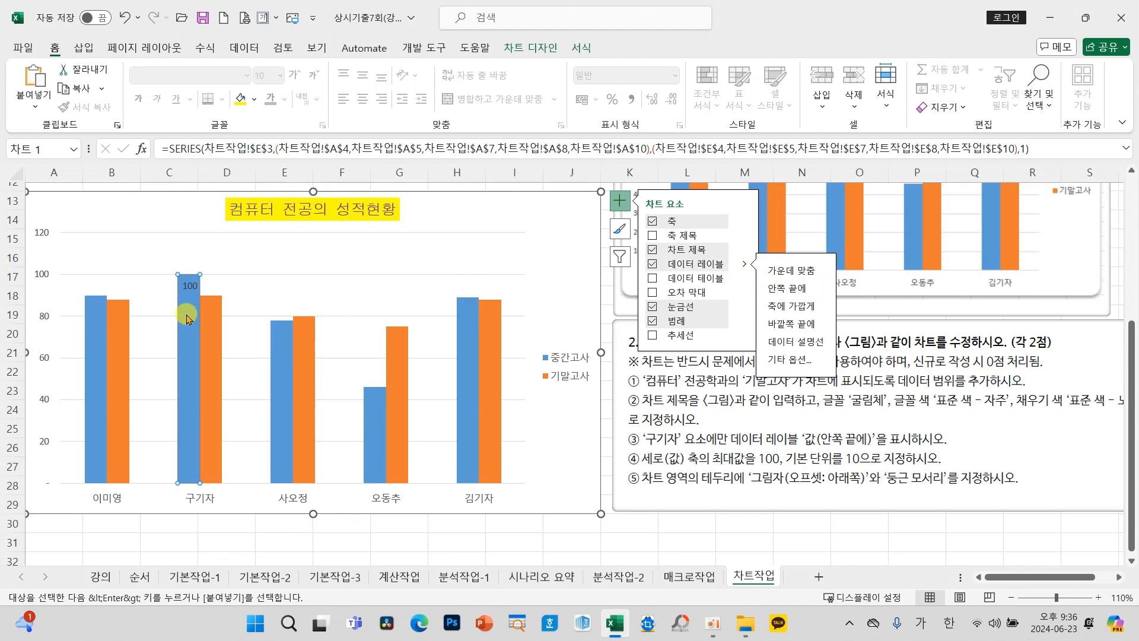
Step: Add an inside-end (안쪽 끝에) data label to only the second student's 기말고사 column
click(214, 324)
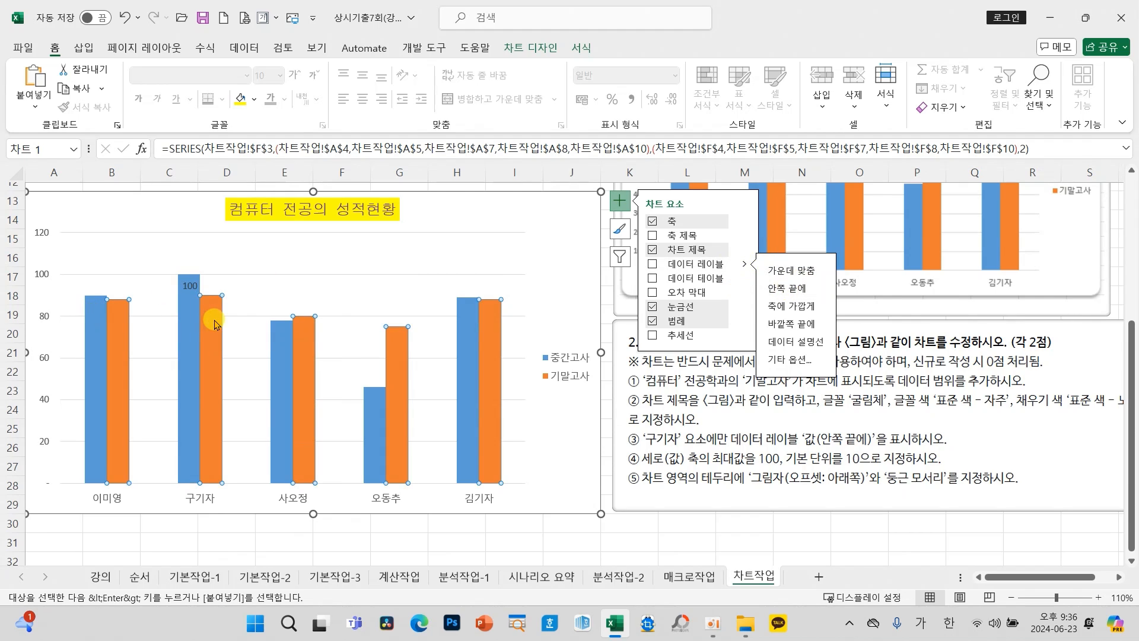
click(215, 323)
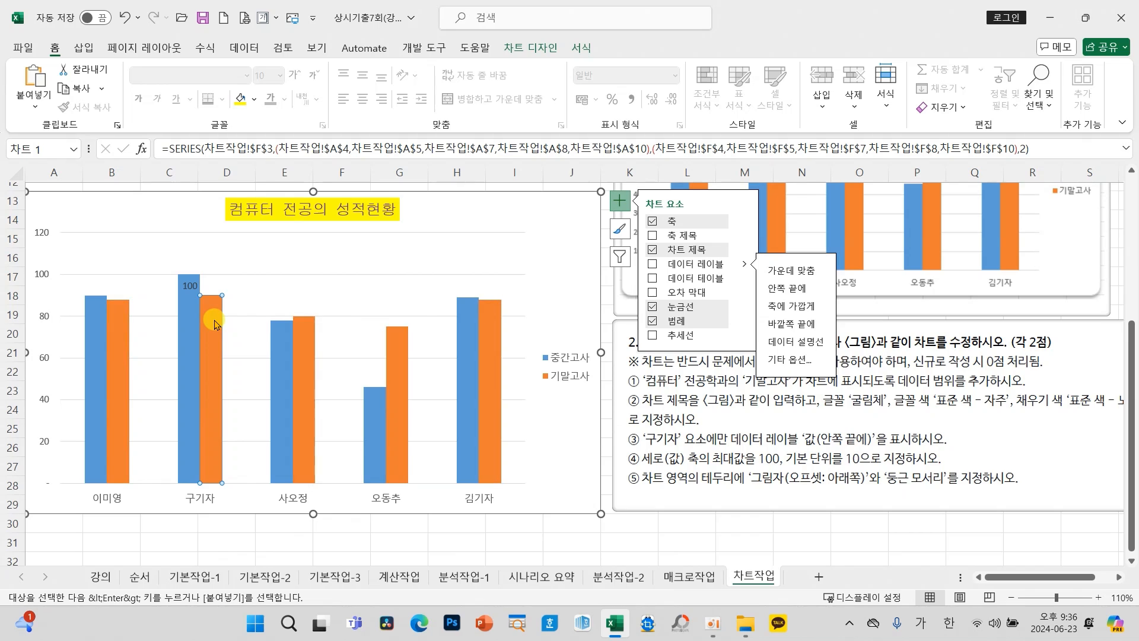
click(776, 290)
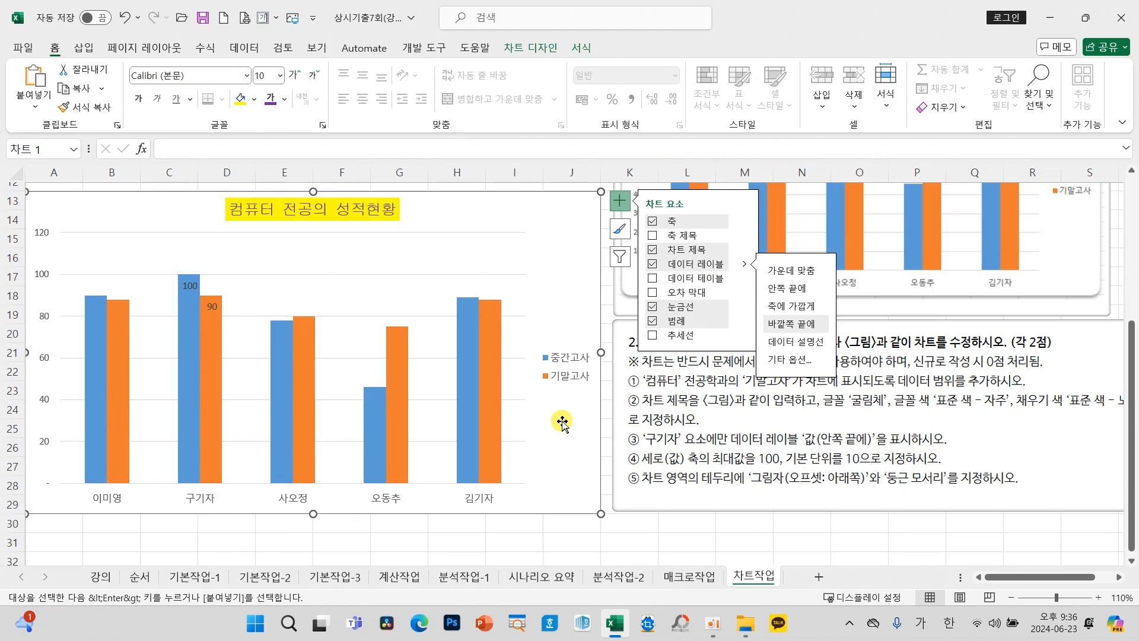
click(559, 542)
click(564, 501)
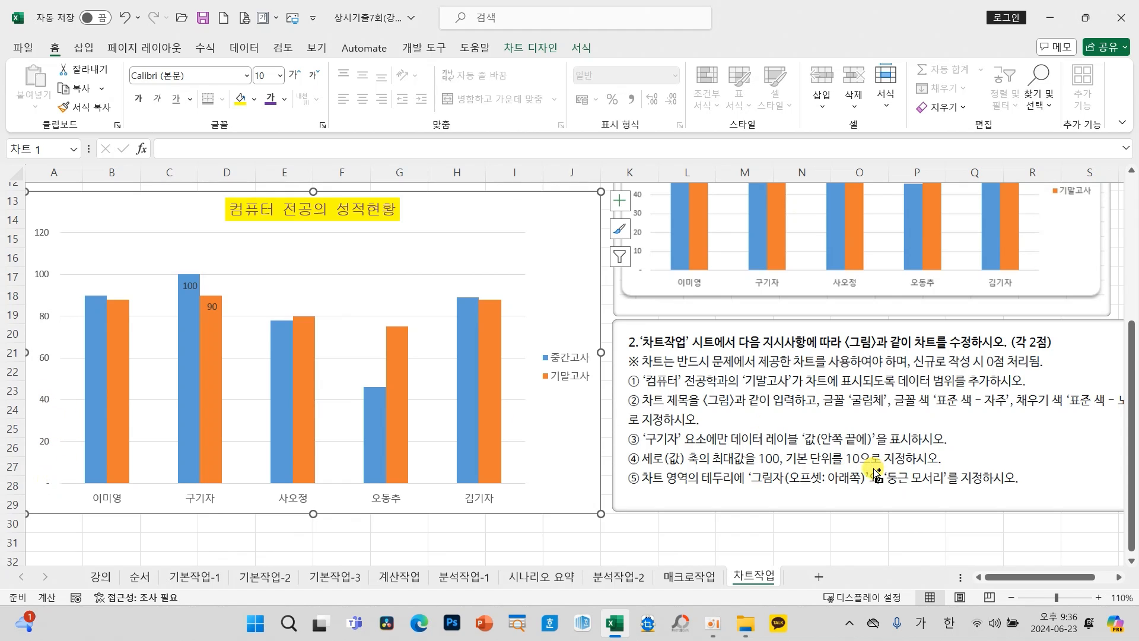
Step: Set the maximum of the chart's vertical value axis to 100 and check its major unit (기본 단위)
drag(705, 442, 881, 472)
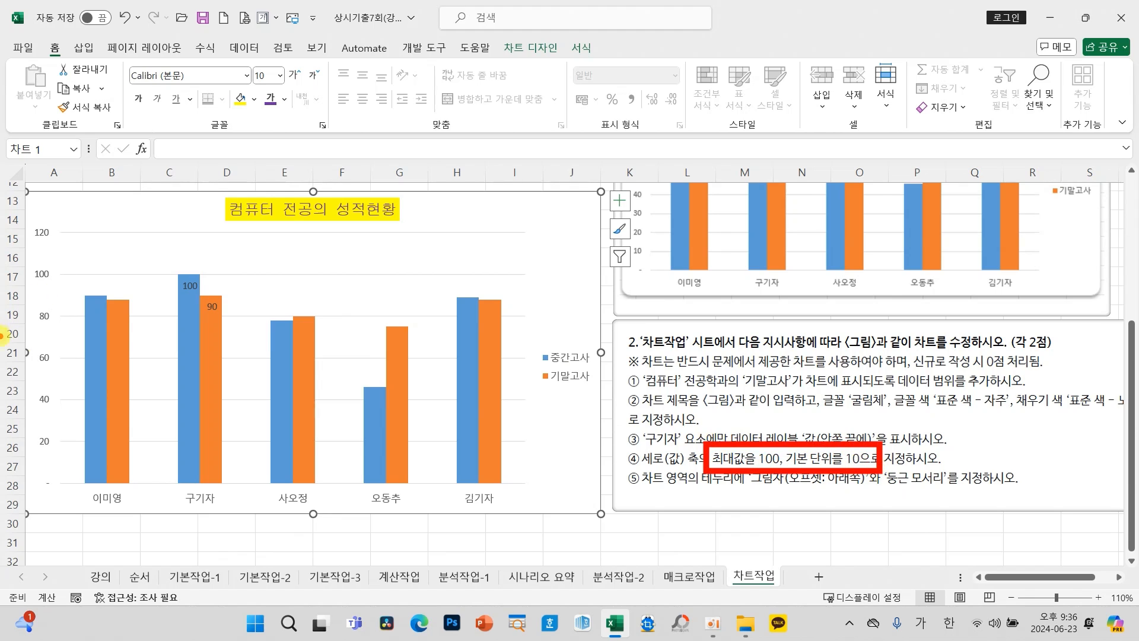
key(Escape)
click(44, 361)
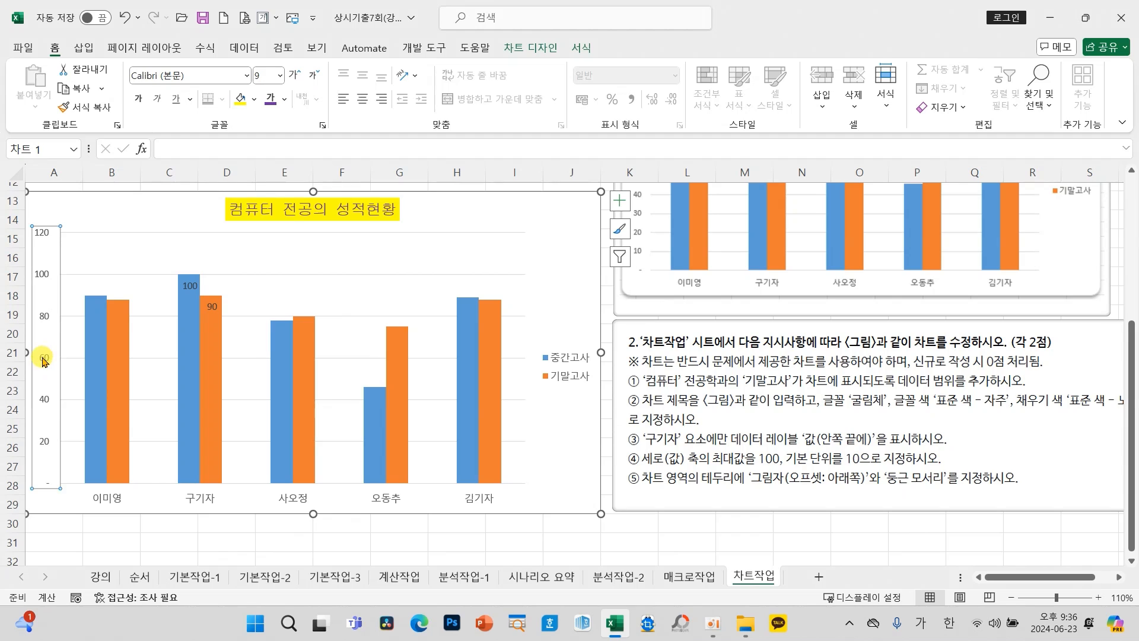
right_click(43, 361)
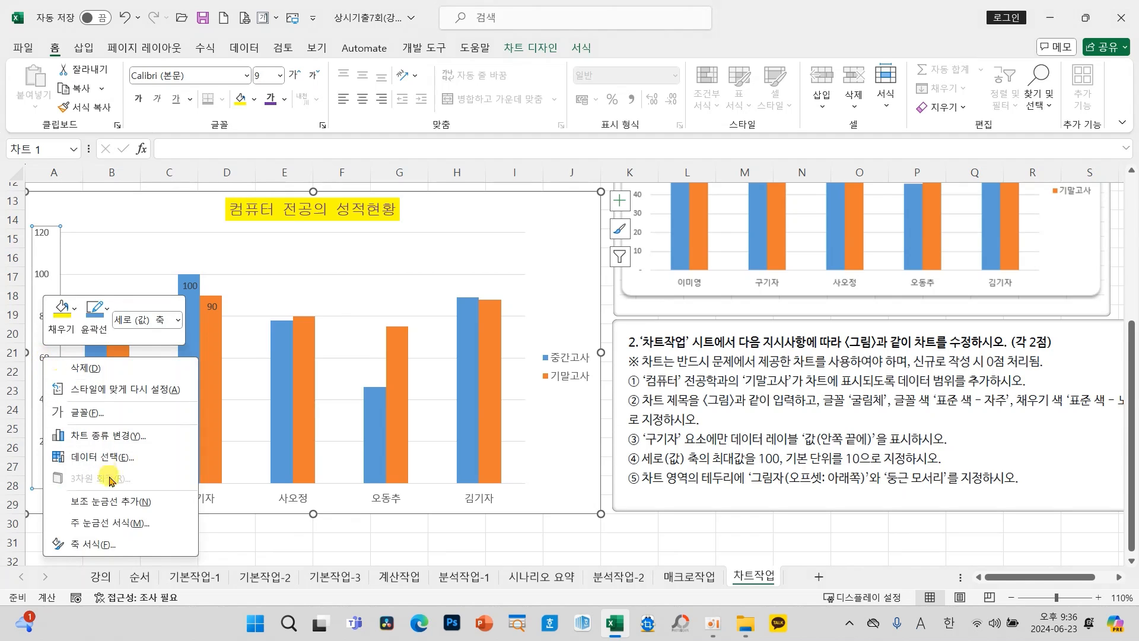
click(98, 546)
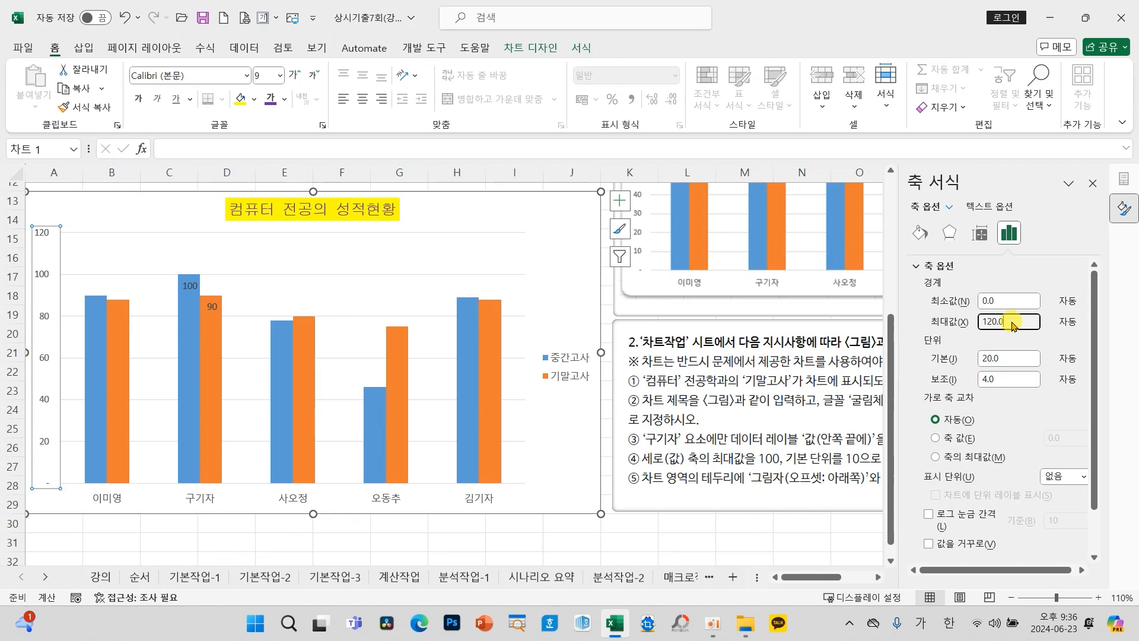
drag(1013, 322, 927, 324)
text(10)
key(Return)
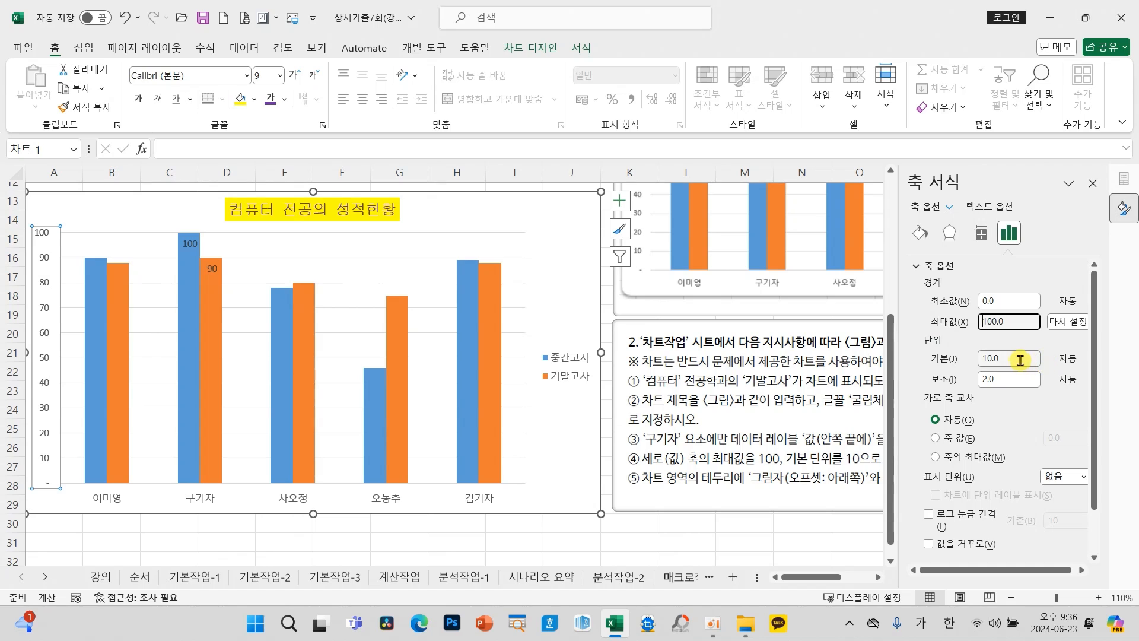
drag(1035, 359, 975, 359)
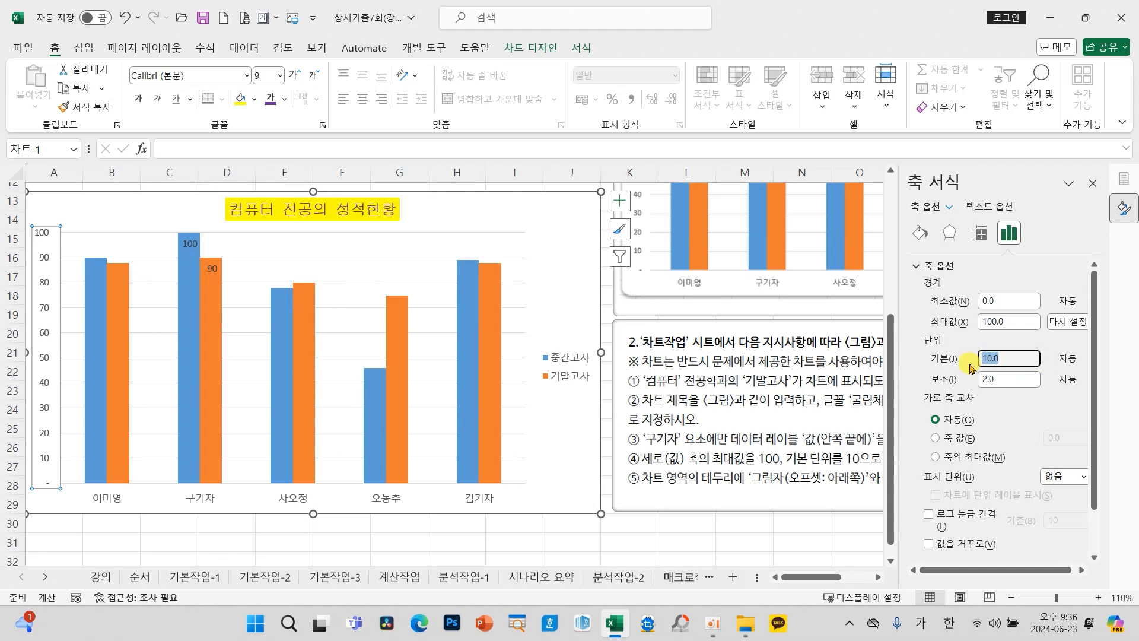
click(676, 547)
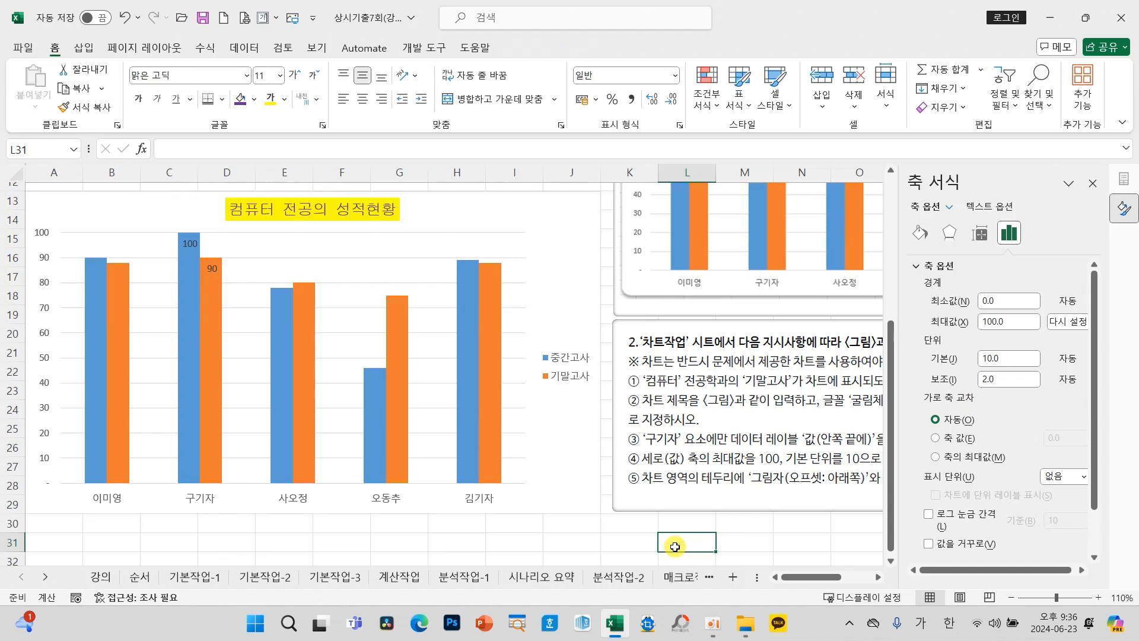
click(1093, 183)
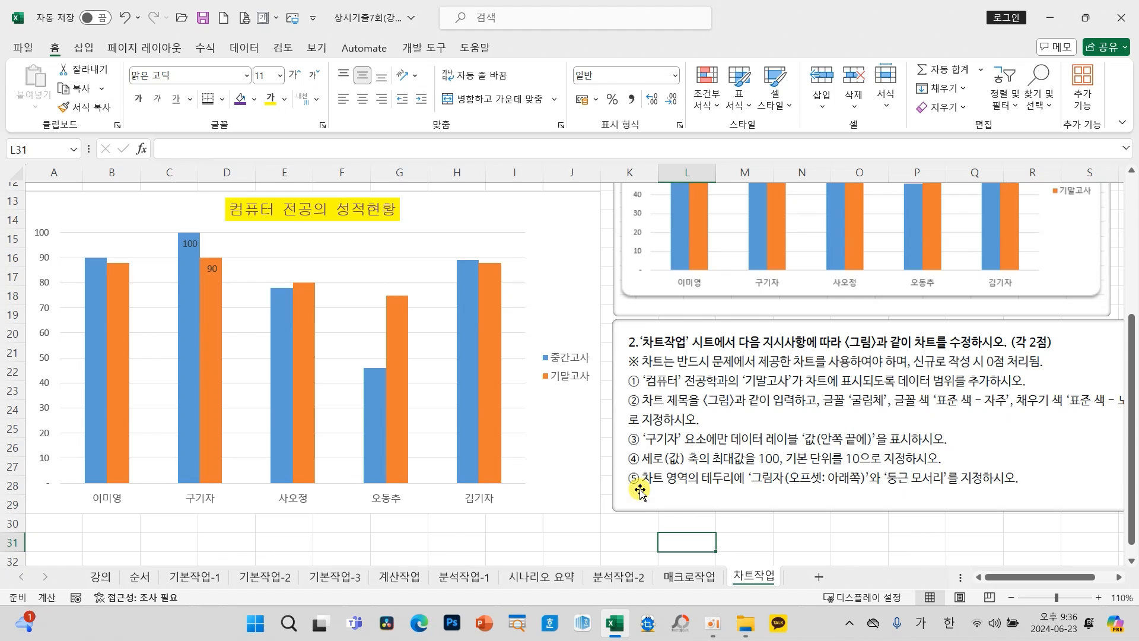
Step: Apply the outer offset-bottom (오프셋: 아래쪽) shadow preset to the chart area
click(579, 470)
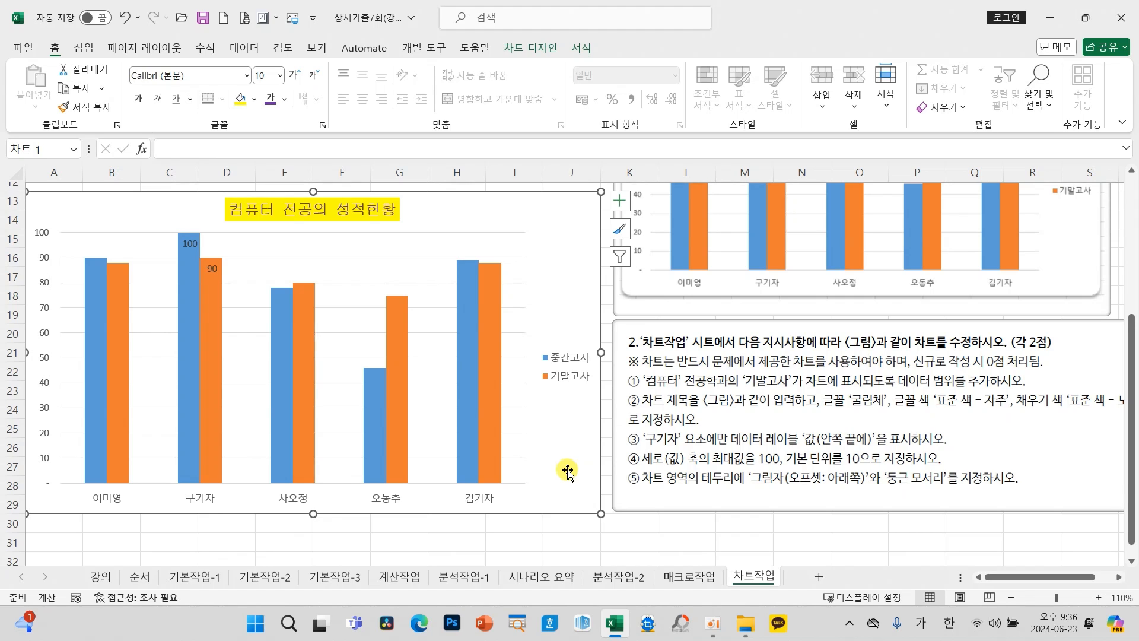
right_click(568, 471)
click(629, 564)
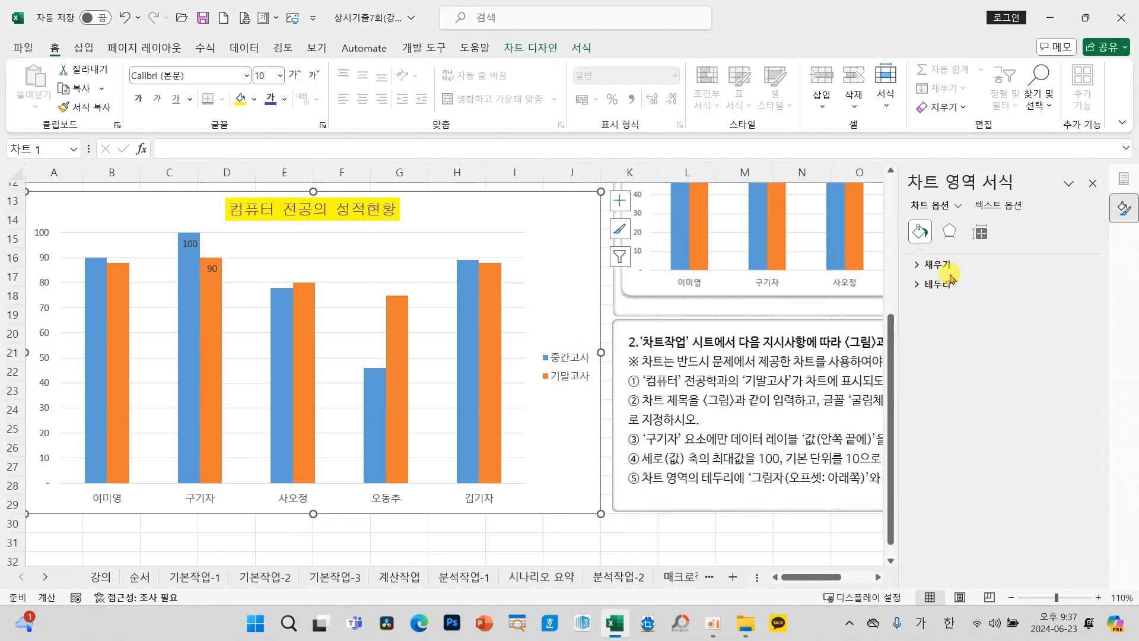
click(952, 235)
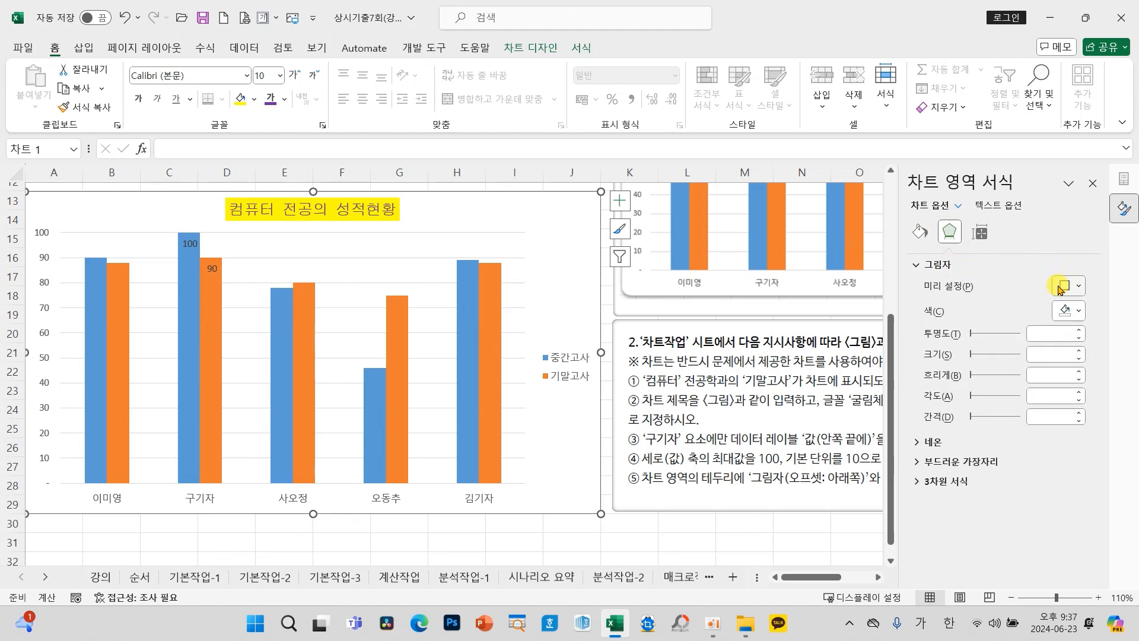
click(1062, 288)
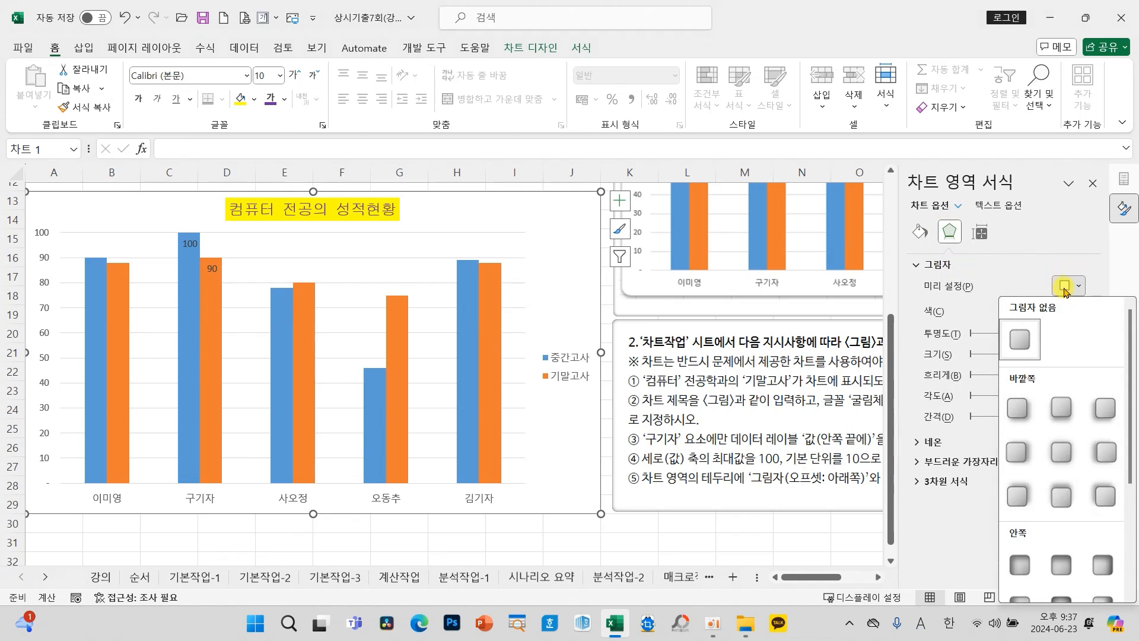
click(1062, 407)
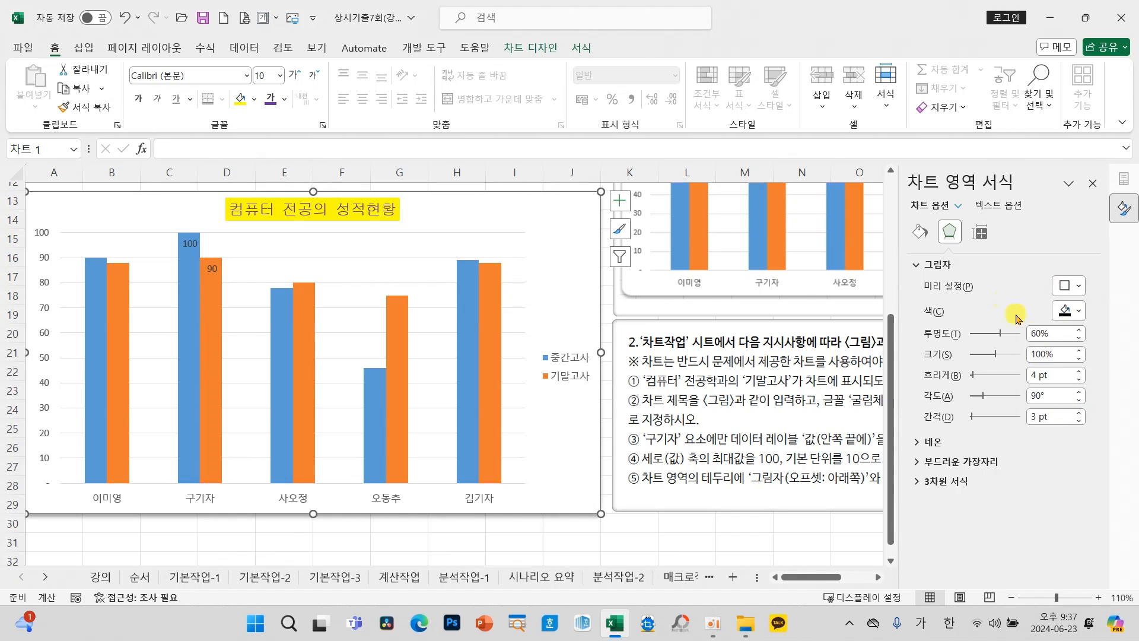
Step: Give the chart area border rounded corners (둥근 모서리) and close the formatting options
click(929, 235)
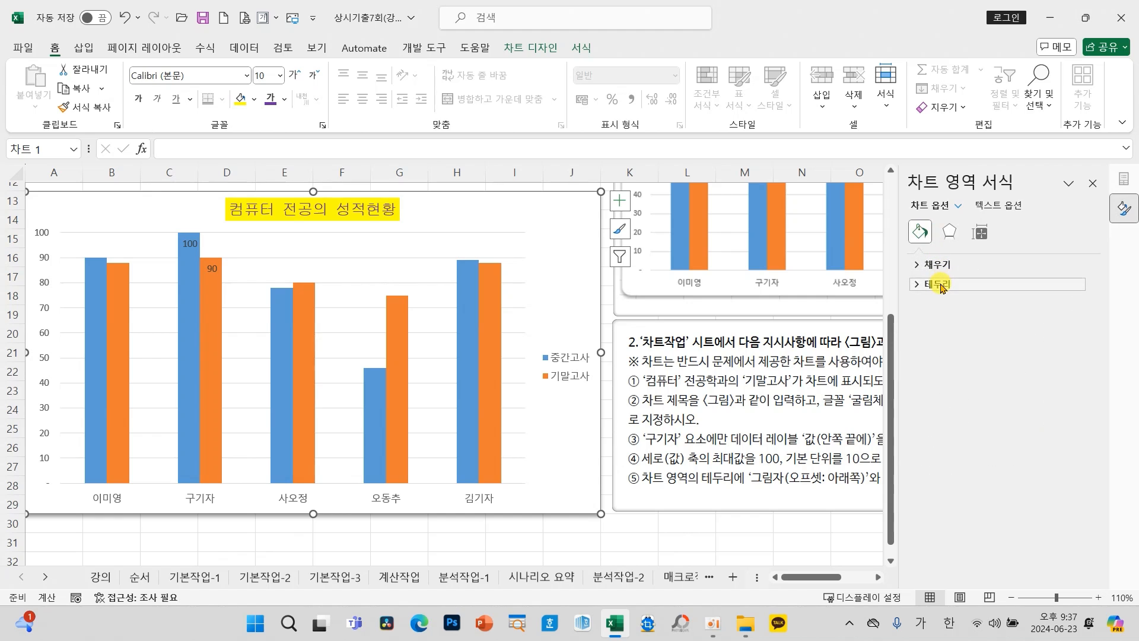
click(939, 285)
scroll(955, 468, down, 3)
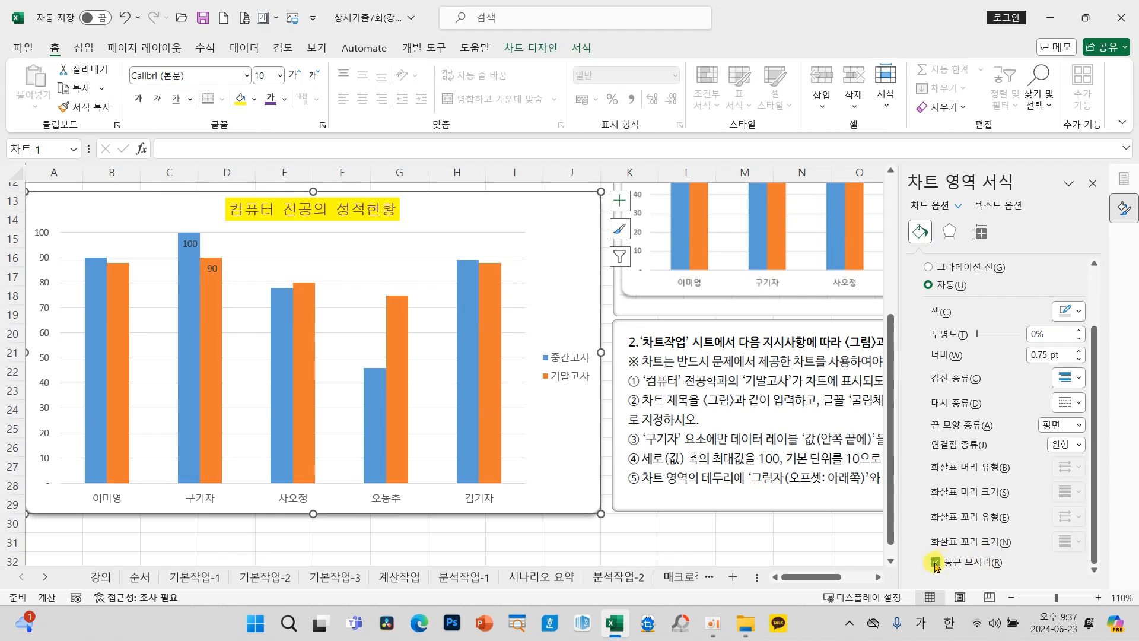
click(836, 550)
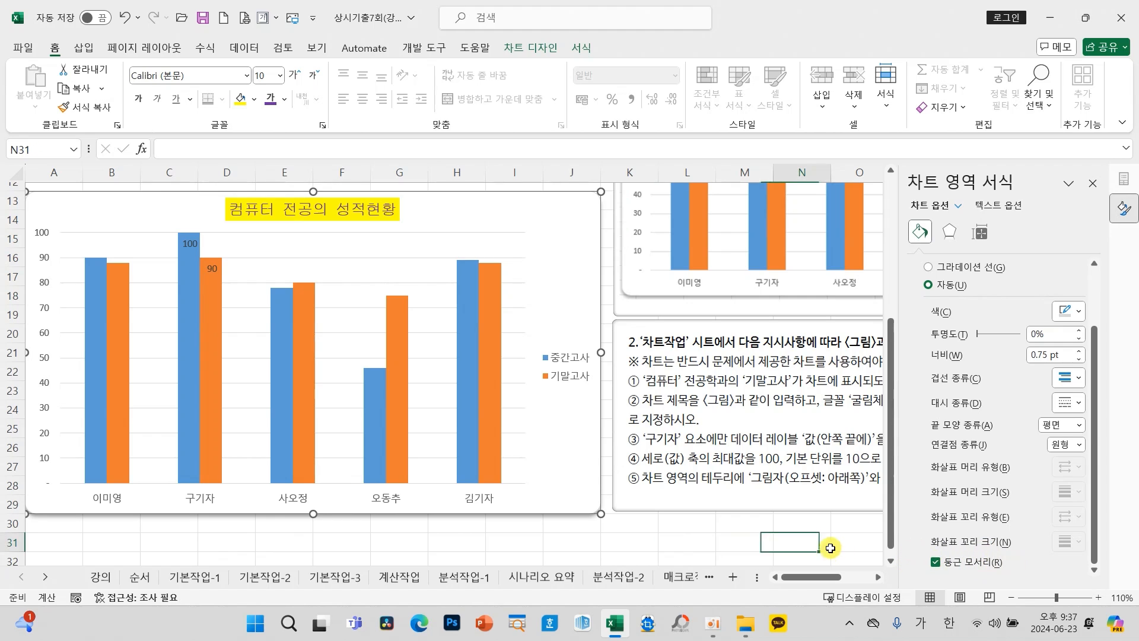
click(759, 543)
click(1093, 184)
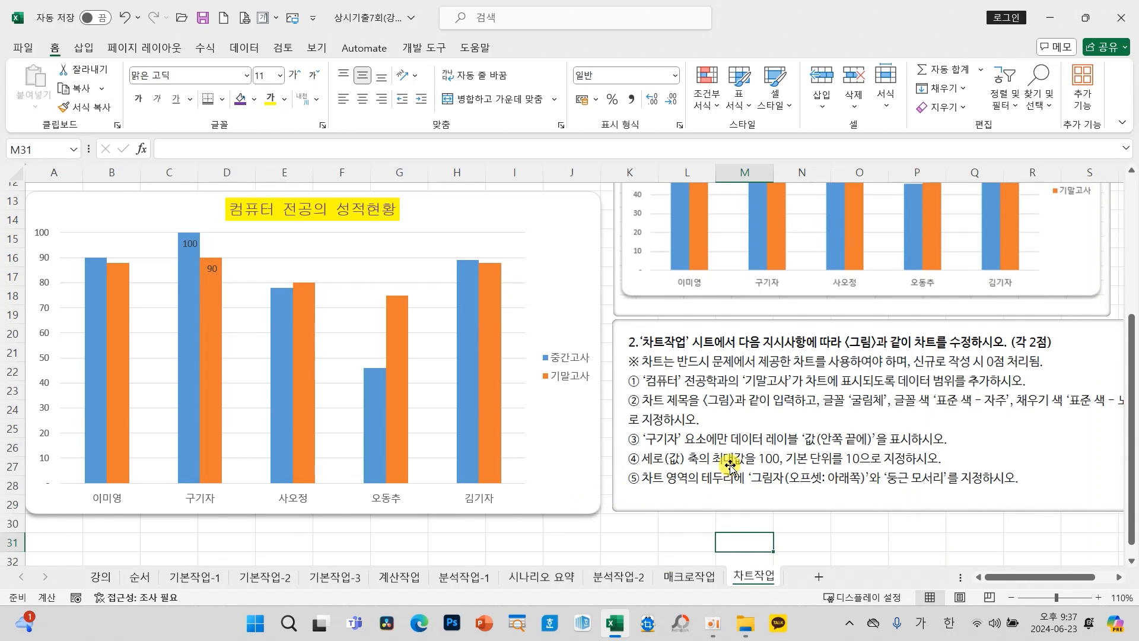
Step: Delete the written instruction picture and move the reference chart picture down beside the finished chart to compare them
scroll(730, 467, up, 2)
scroll(730, 468, up, 2)
scroll(730, 467, down, 3)
click(769, 426)
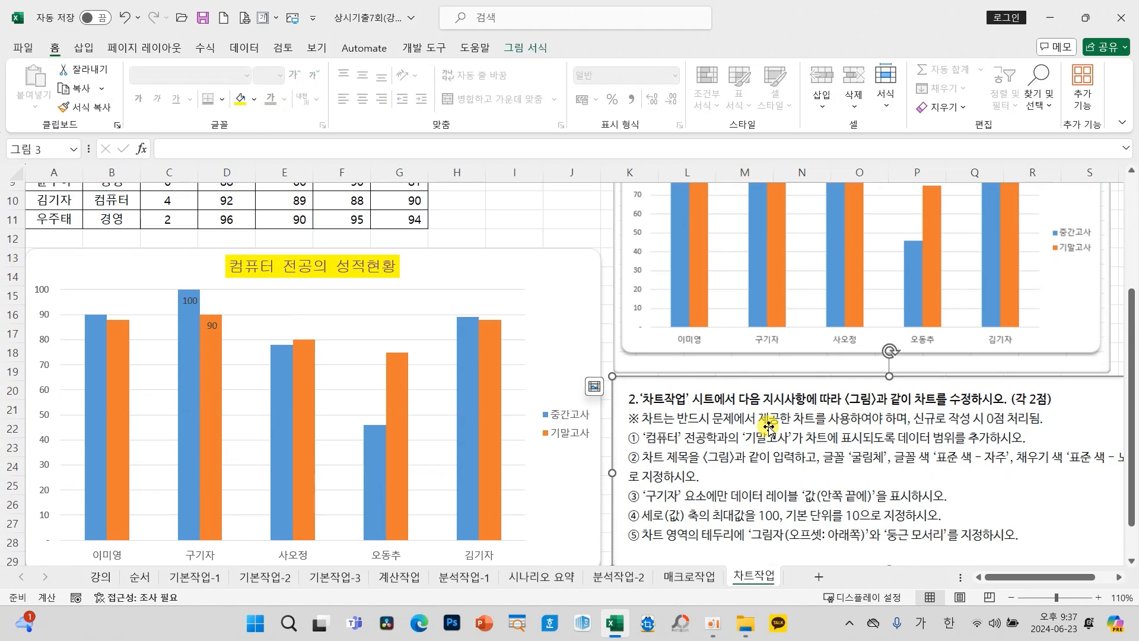
key(Delete)
drag(738, 318, 733, 500)
click(653, 232)
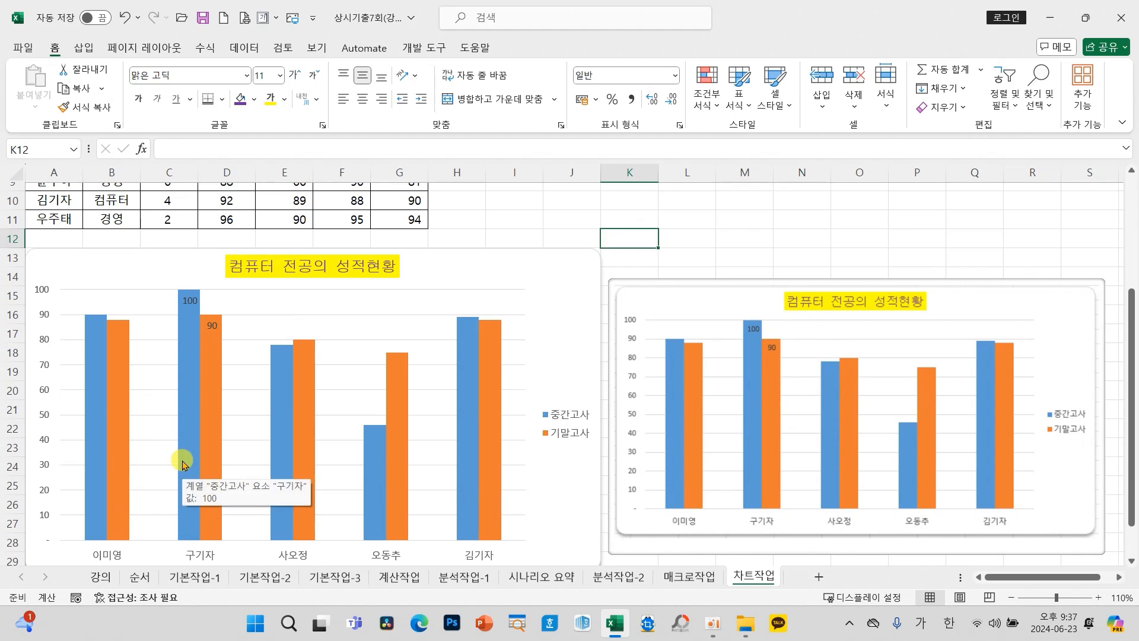
scroll(162, 465, down, 1)
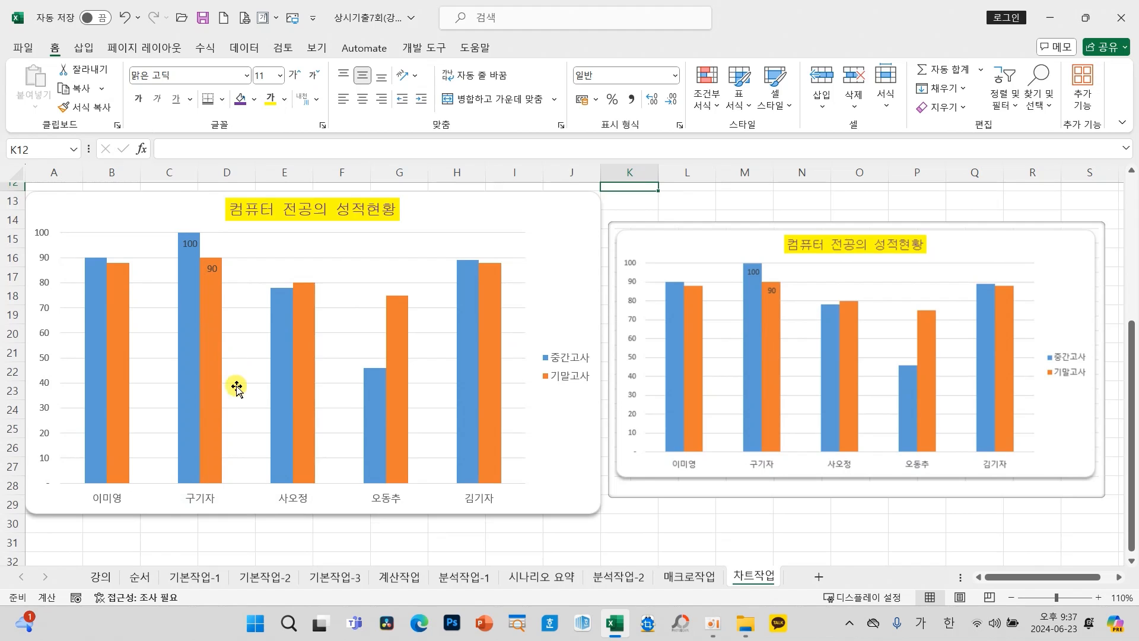
scroll(236, 389, up, 1)
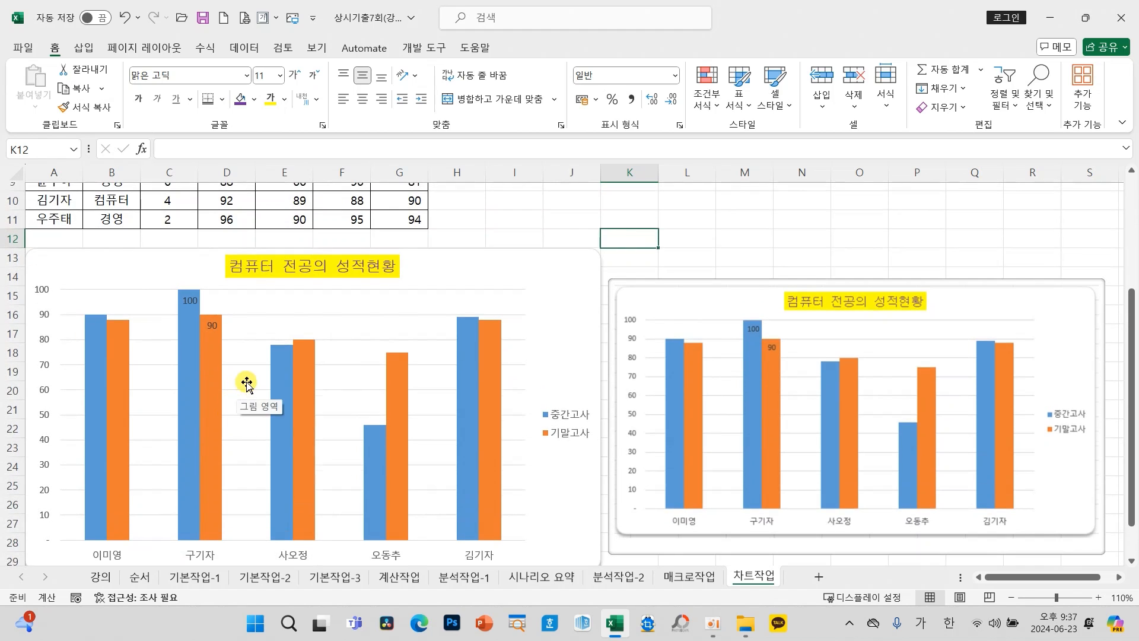
scroll(248, 383, down, 2)
click(246, 520)
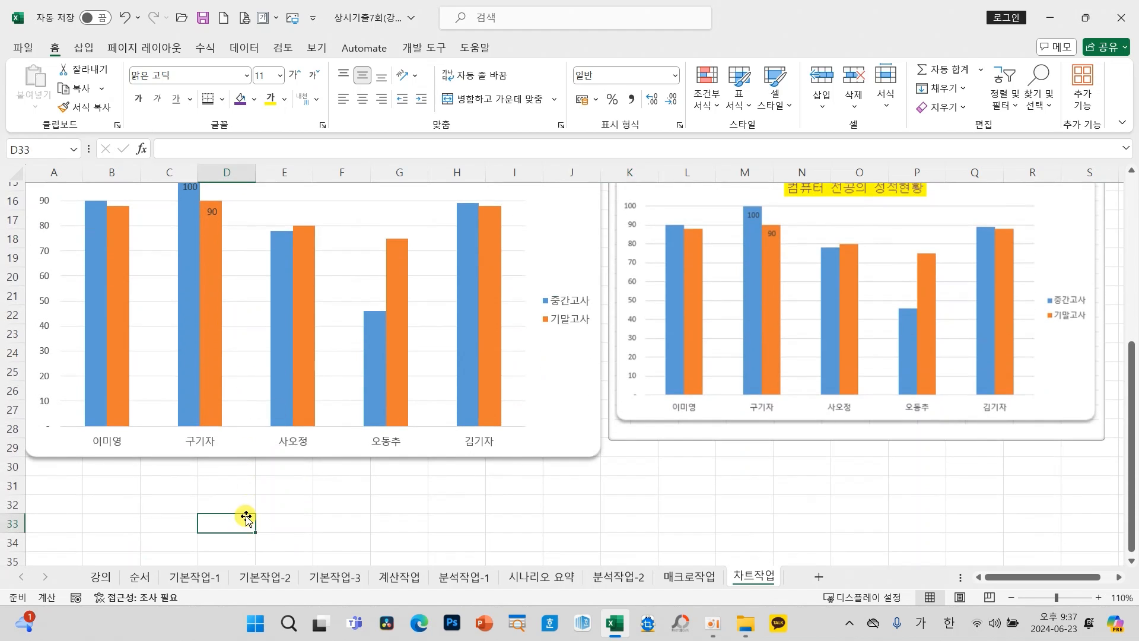
Step: Open the 계산작업 sheet and move the instruction picture next to the 표1 table
click(400, 577)
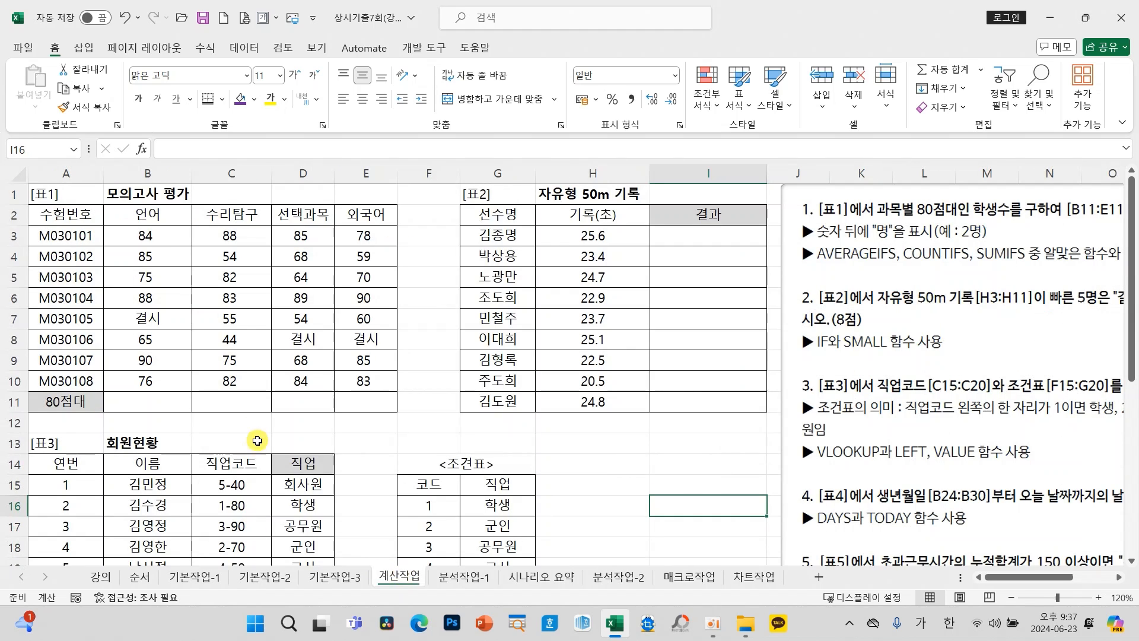
drag(884, 397, 519, 397)
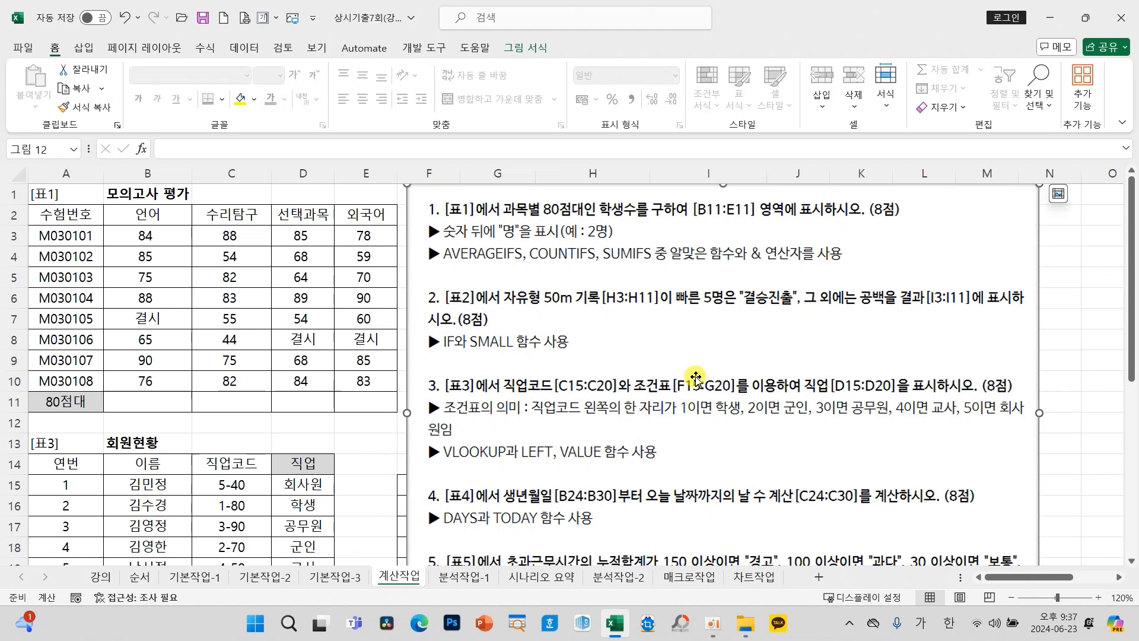
scroll(696, 378, down, 1)
scroll(695, 378, down, 1)
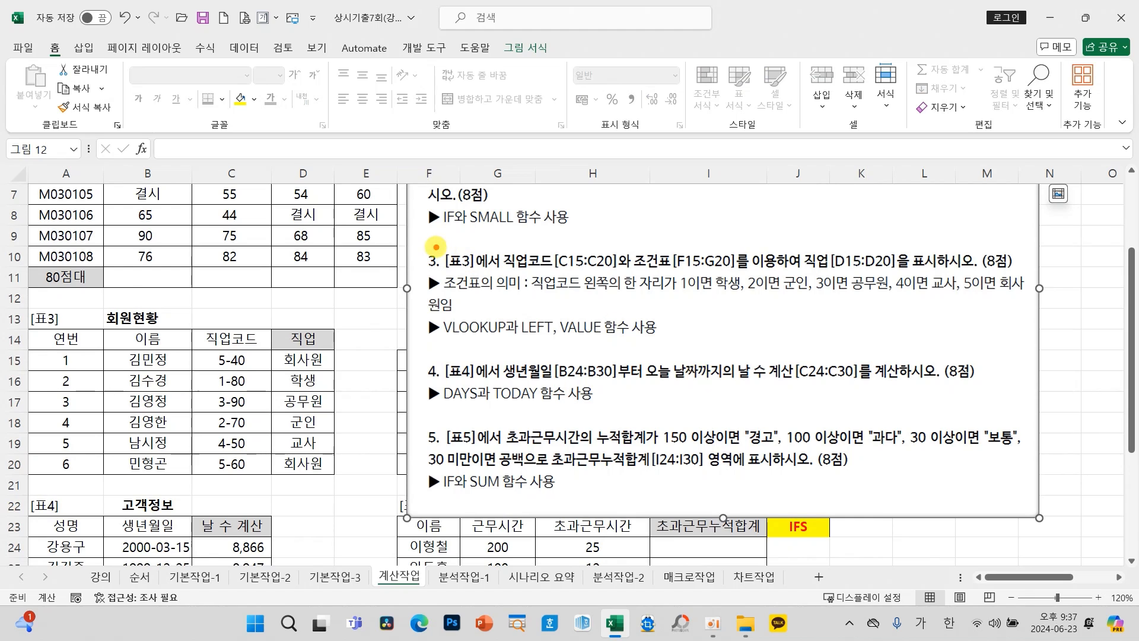
Step: Examine tasks 3 and 5 in the instructions, focusing on the VALUE function and the cumulative total (누적합계) condition
mouse_move(446, 243)
mouse_down()
mouse_move(400, 265)
mouse_move(451, 290)
mouse_move(422, 301)
mouse_move(445, 241)
mouse_up()
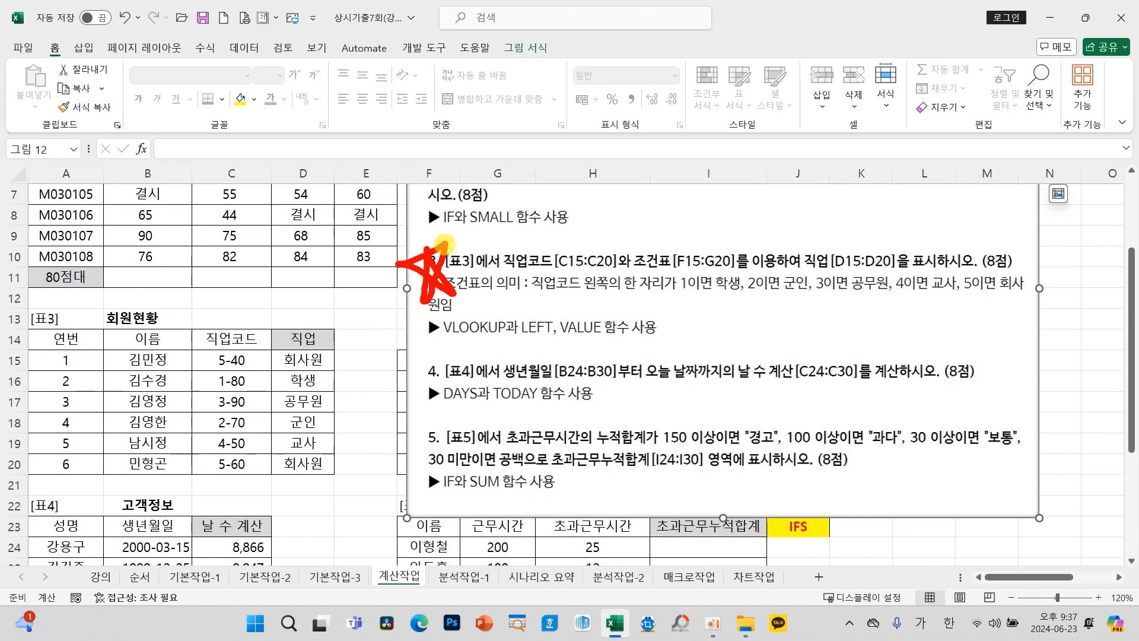
mouse_move(454, 412)
mouse_down()
mouse_move(397, 438)
mouse_move(456, 472)
mouse_move(416, 483)
mouse_move(449, 410)
mouse_up()
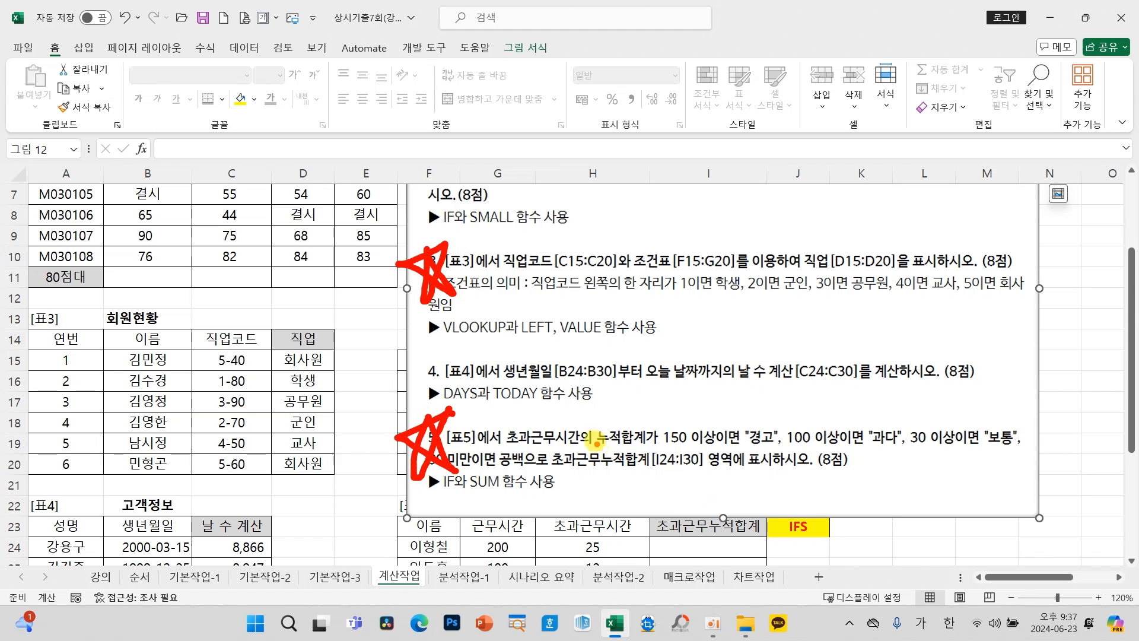
drag(587, 426, 654, 450)
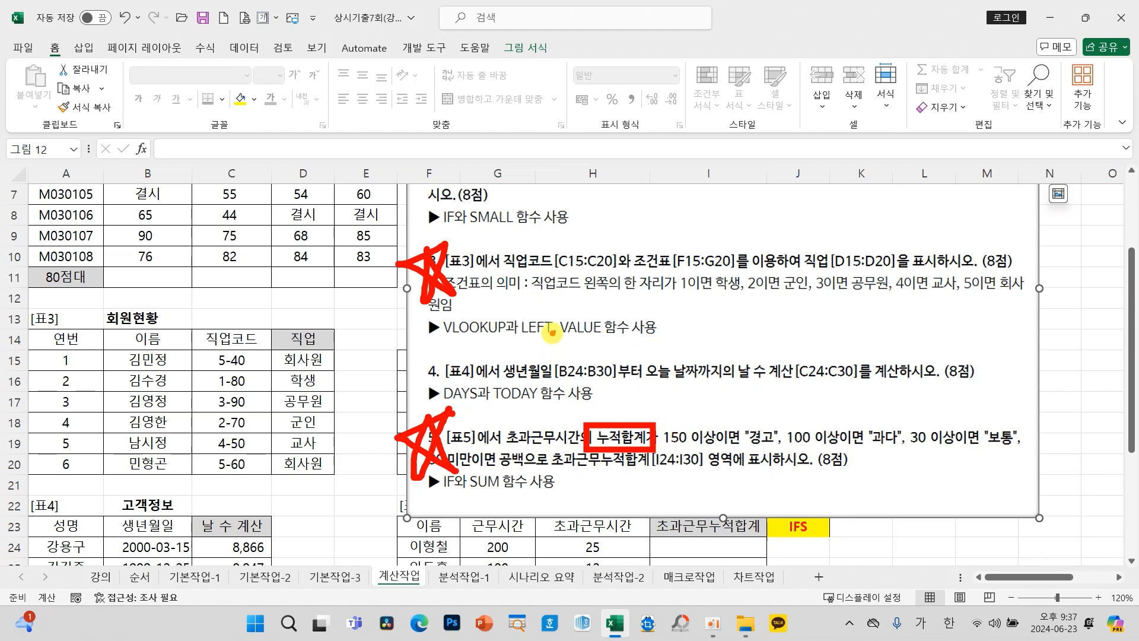
drag(557, 337, 597, 339)
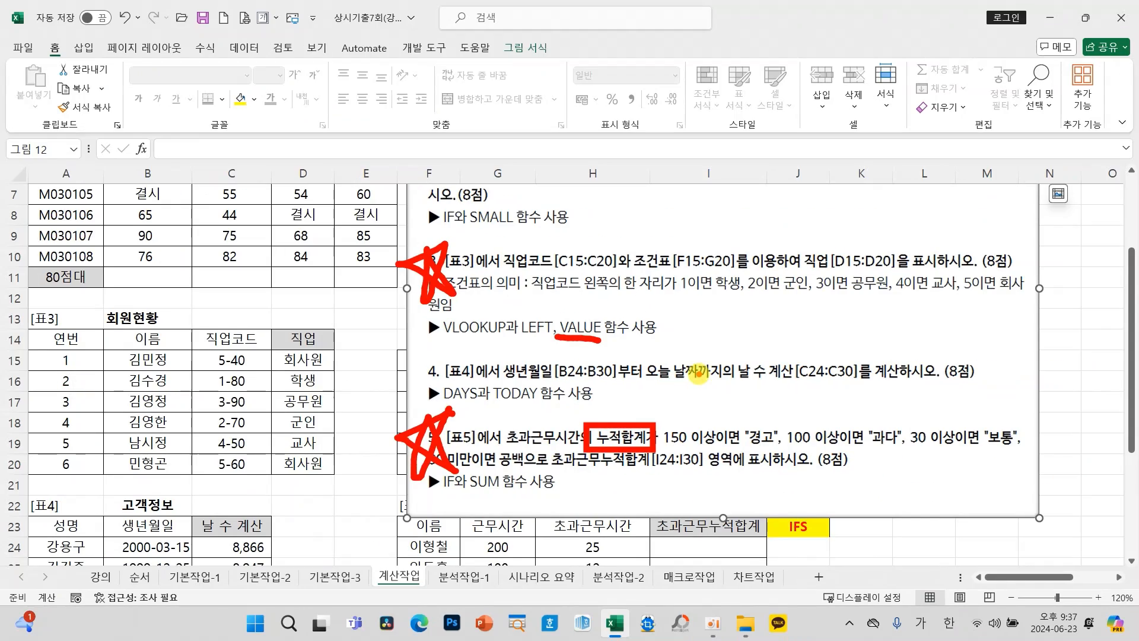
key(Escape)
Step: Shift the instruction picture slightly down from the top of the sheet and deselect it
scroll(600, 365, up, 2)
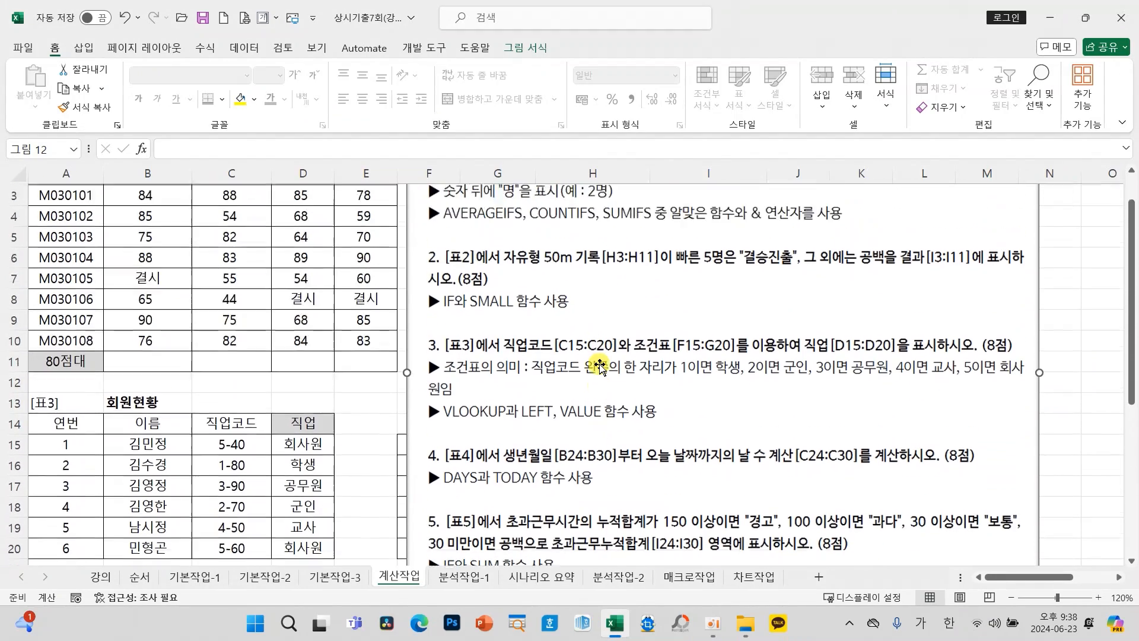
drag(579, 323, 582, 339)
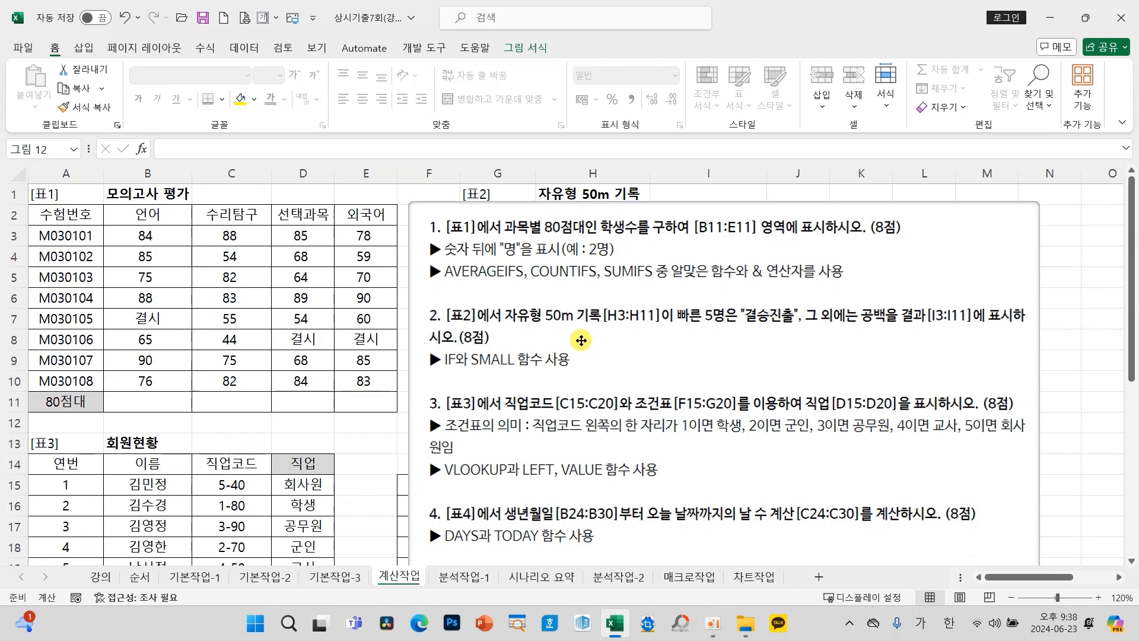
click(287, 427)
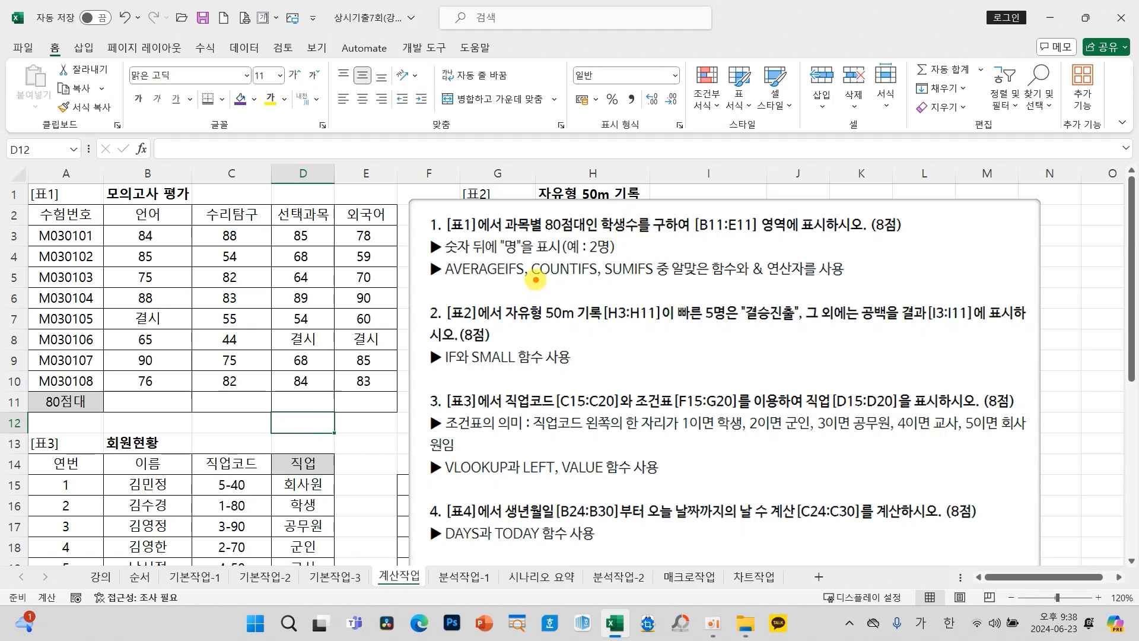
Step: Examine task 1's requirements for COUNTIFS, the "명" suffix and the & operator, checking the 언어 scores in the 80s
drag(532, 278, 595, 281)
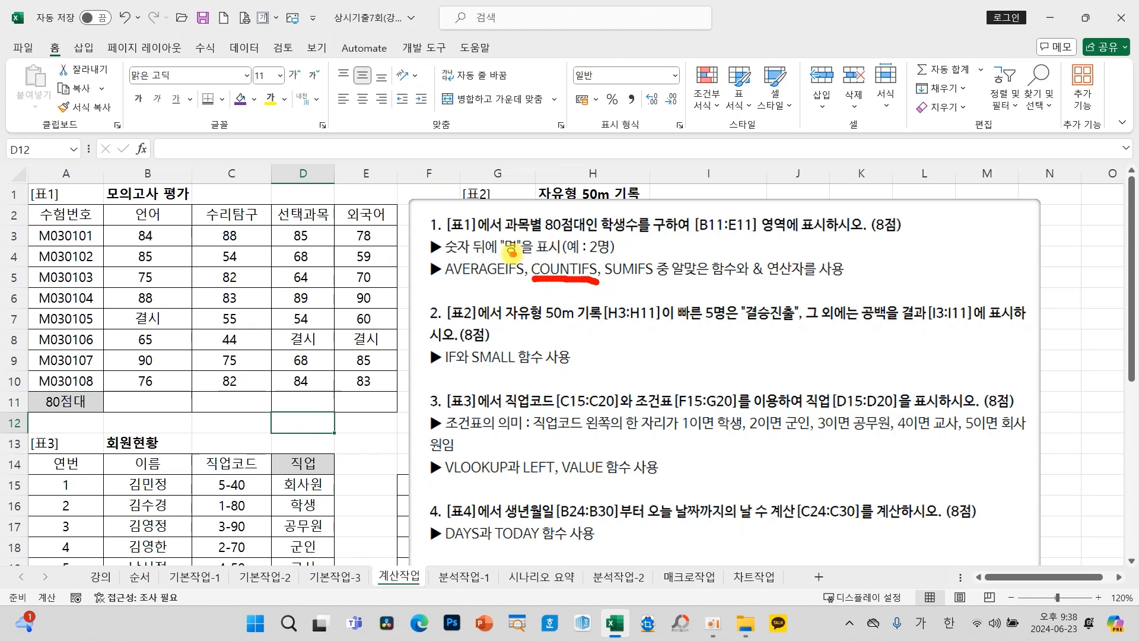
mouse_move(512, 252)
mouse_down()
mouse_move(489, 224)
mouse_move(522, 252)
mouse_up()
drag(740, 280, 827, 282)
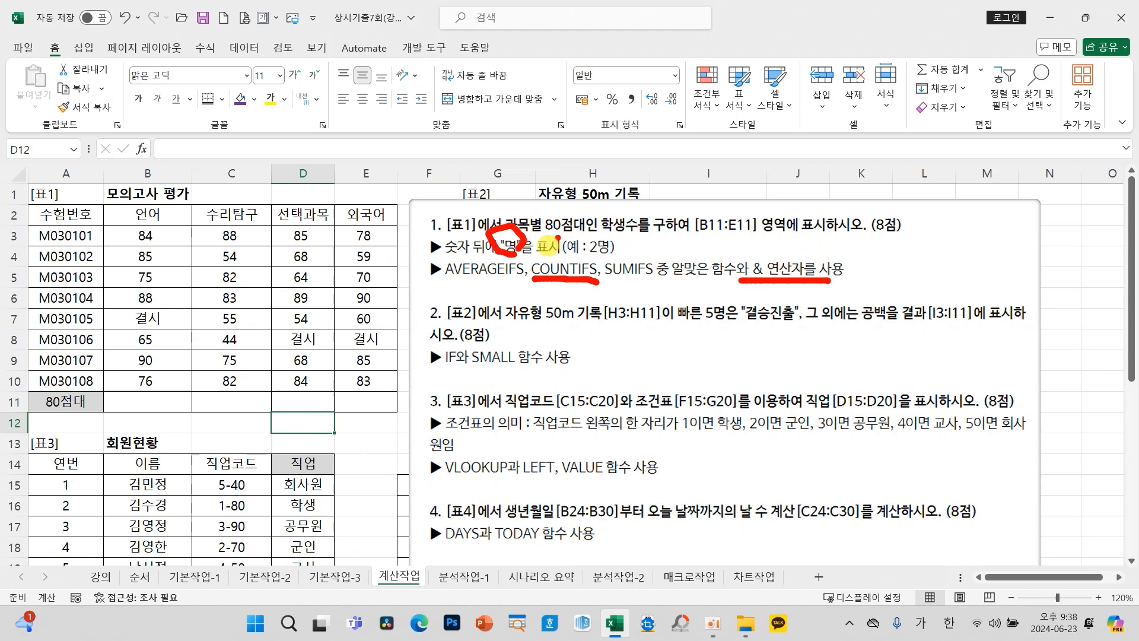
mouse_move(156, 229)
mouse_down()
mouse_move(173, 227)
mouse_move(173, 254)
mouse_up()
mouse_move(161, 297)
mouse_down()
mouse_move(171, 310)
mouse_move(199, 287)
mouse_up()
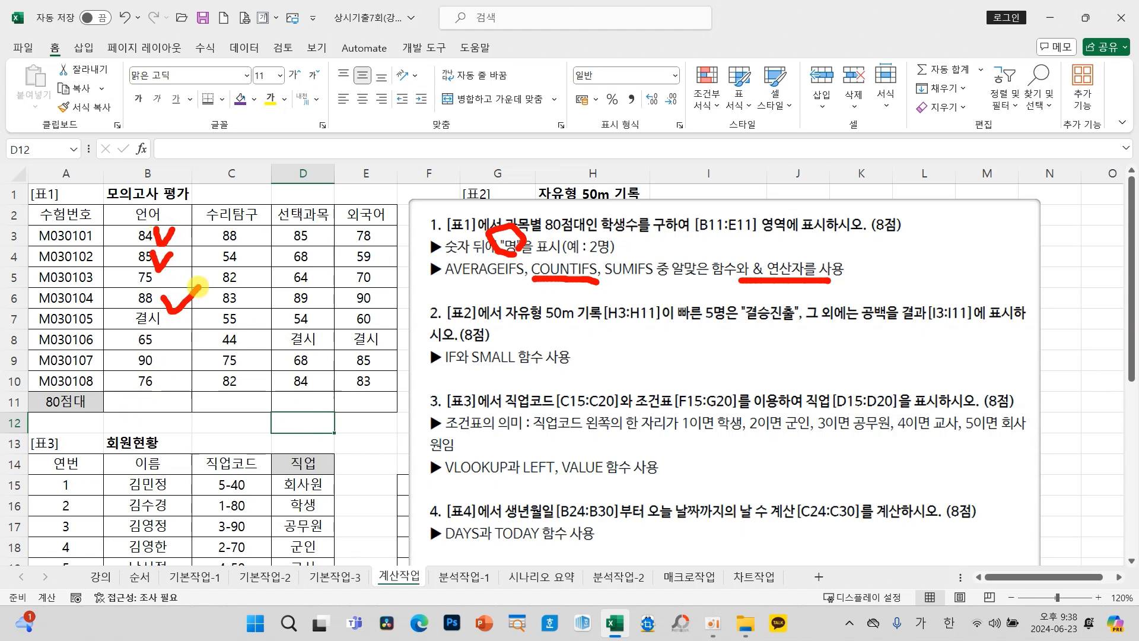
key(Escape)
Step: Insert a COUNTIFS function in B11 with B3:B10 as the first range and ">=80" as its criterion
click(134, 404)
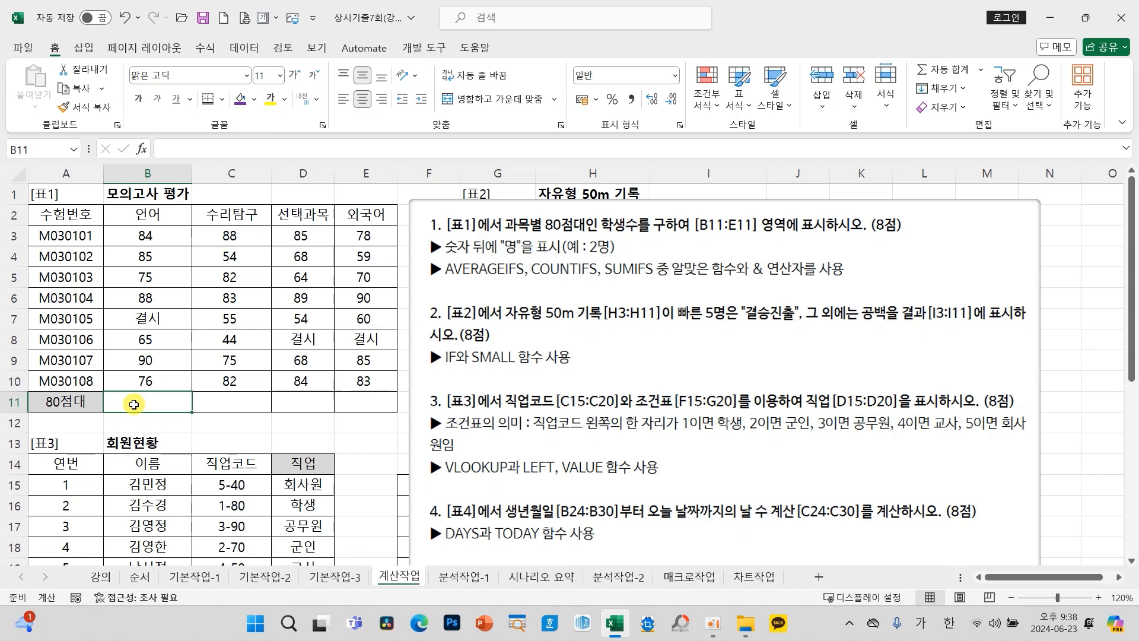
click(141, 149)
click(248, 328)
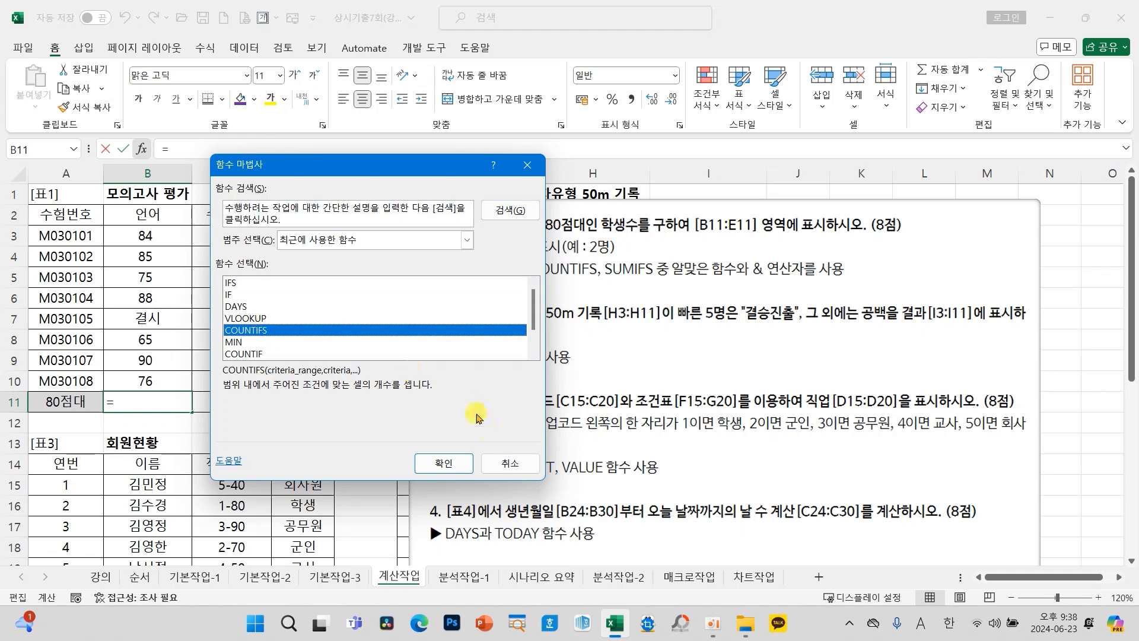
click(444, 464)
drag(292, 185, 352, 200)
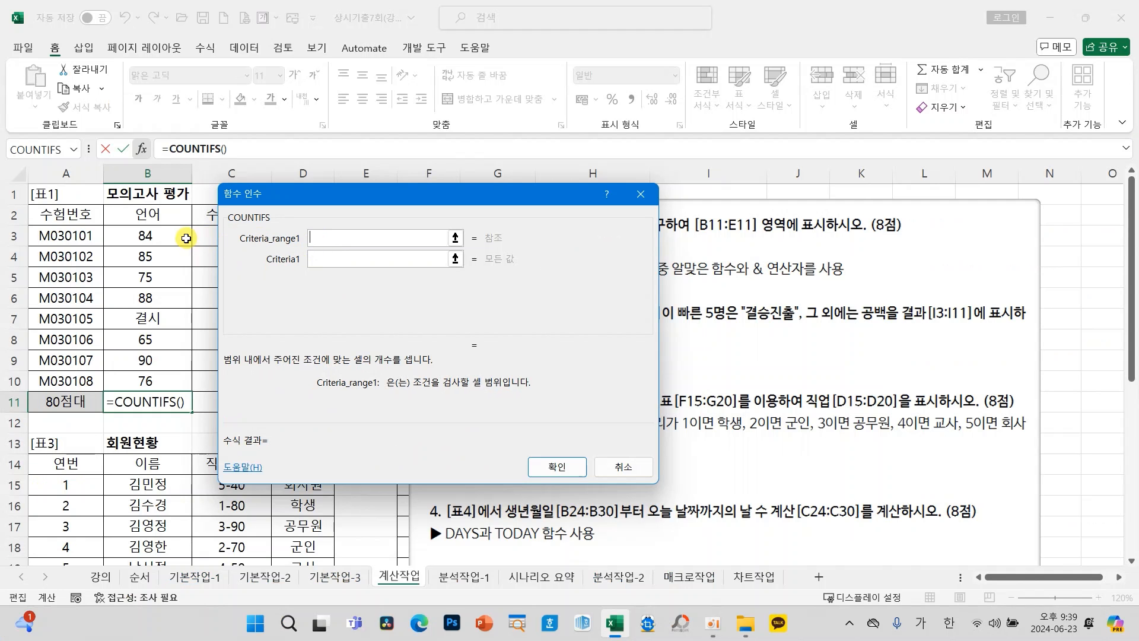
drag(102, 232, 83, 435)
drag(166, 371, 165, 381)
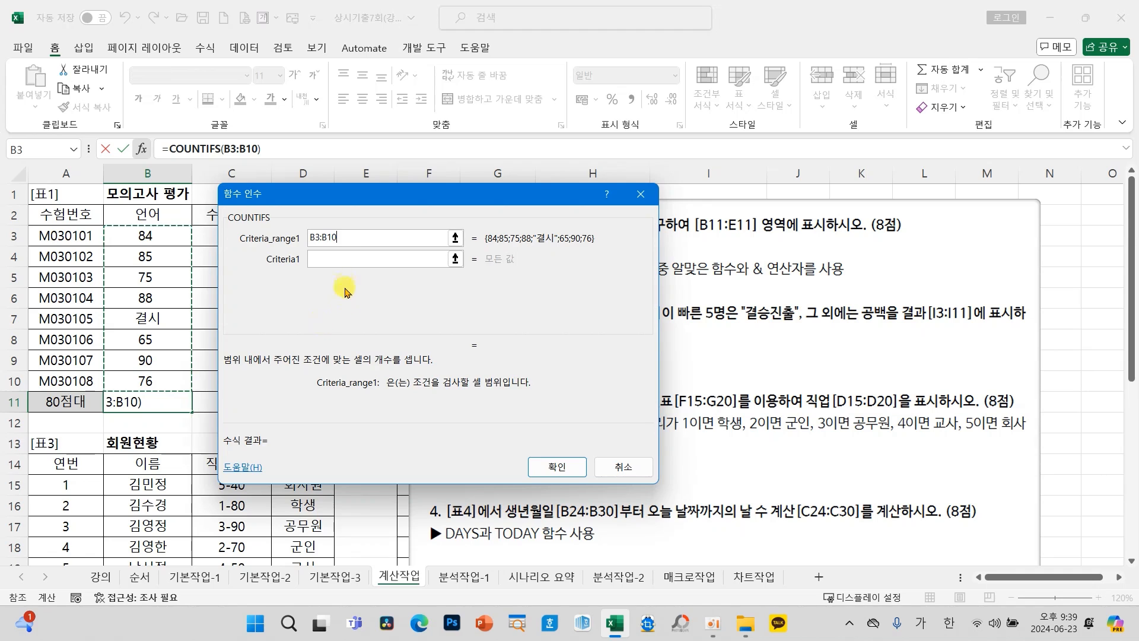
click(340, 259)
text(")
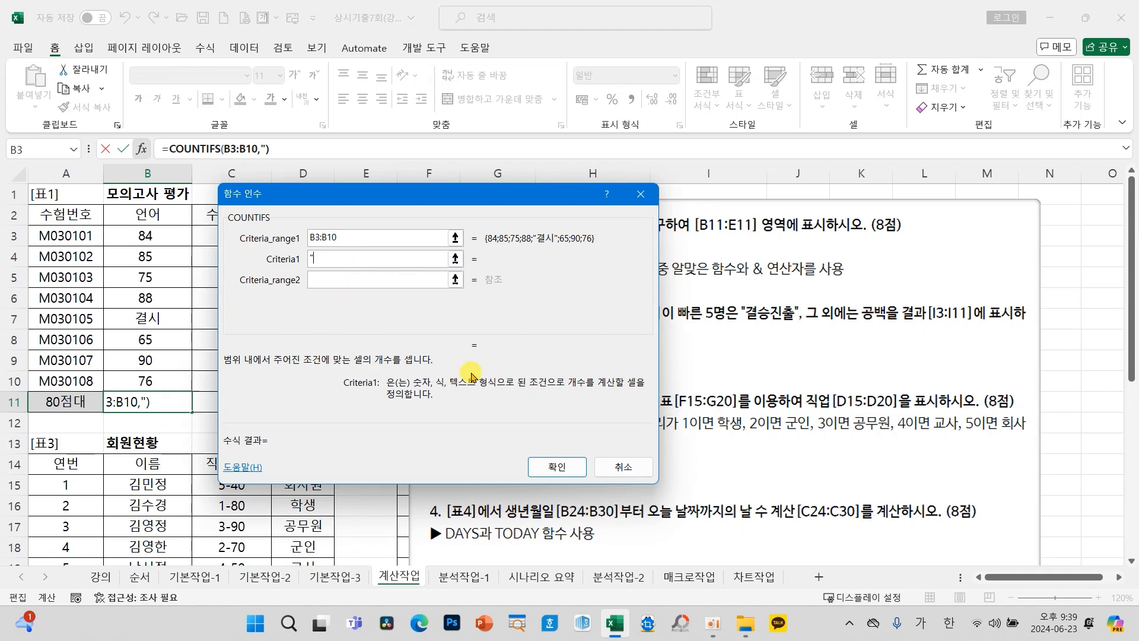
text(>=80")
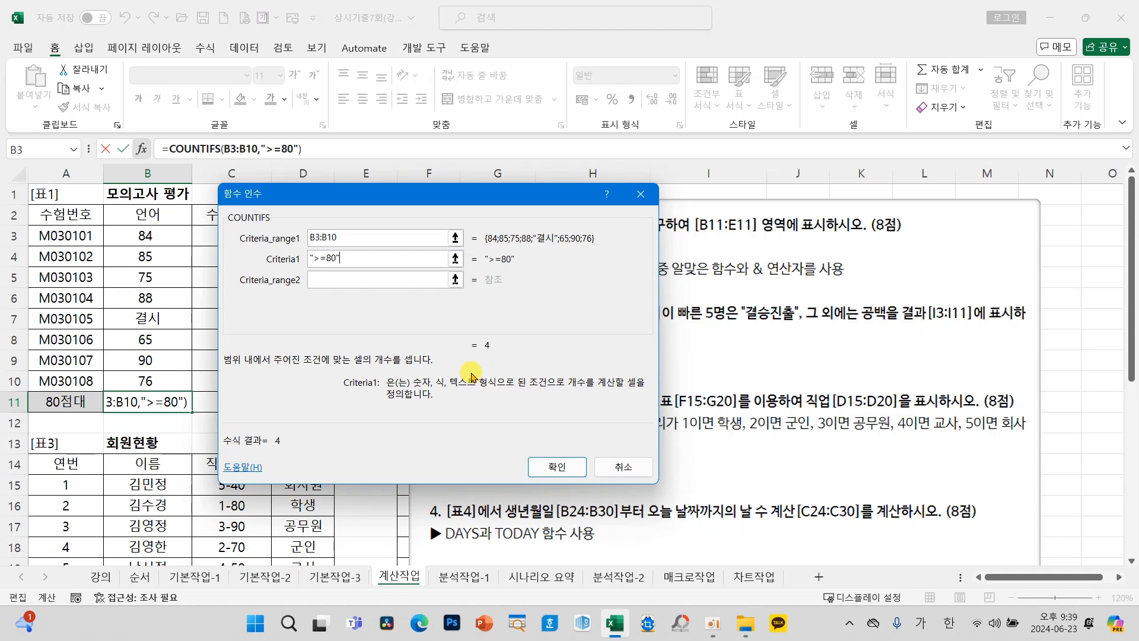
Step: Add B3:B10 as the second COUNTIFS range with criterion "<90" and accept the function
key(Tab)
drag(162, 238, 160, 376)
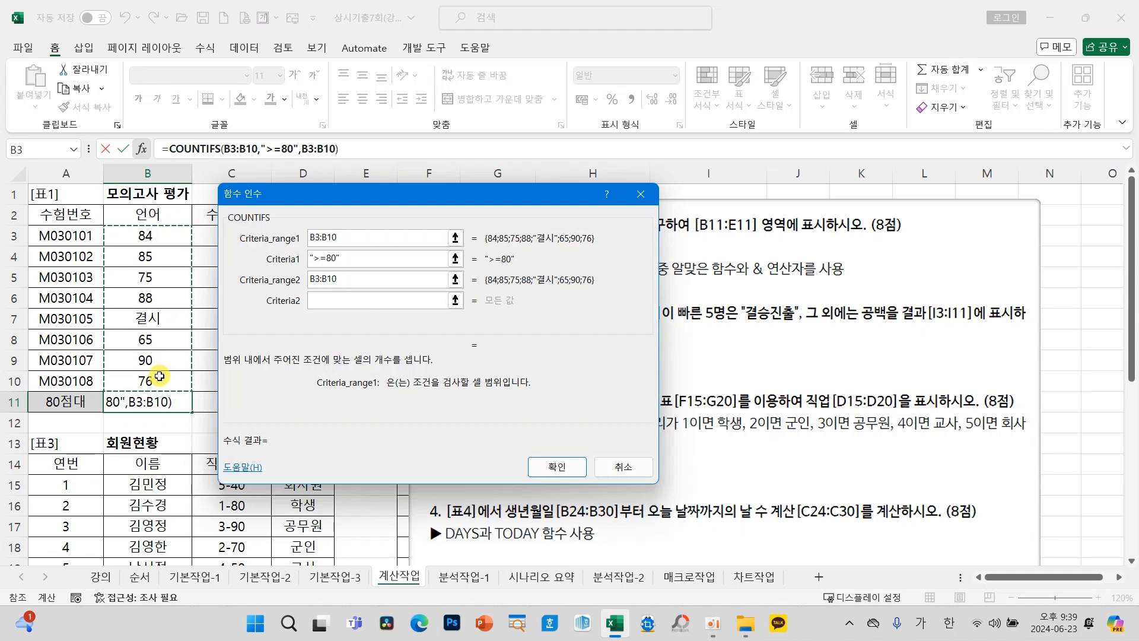
key(Tab)
text(")
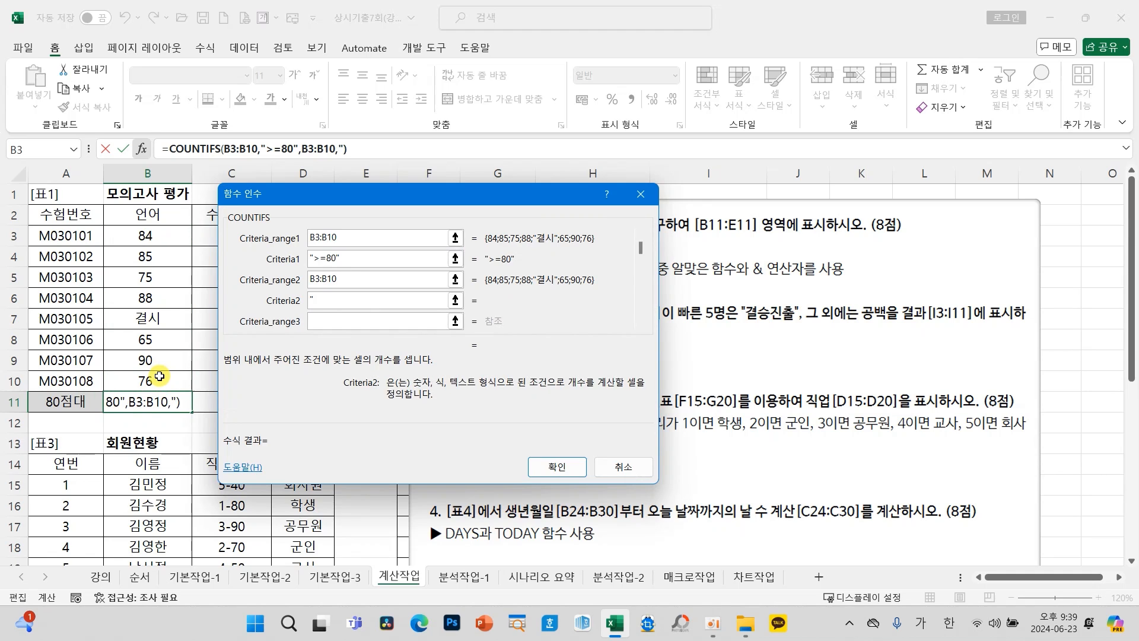
text(<90")
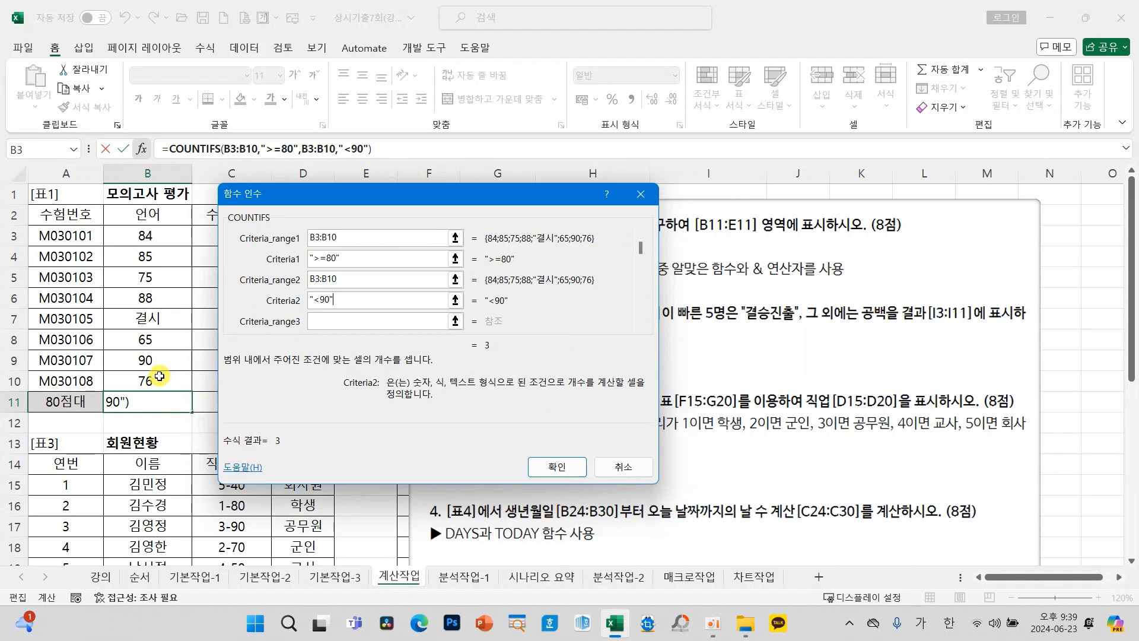
click(557, 466)
Step: Append &"명" to the COUNTIFS formula in B11
click(431, 147)
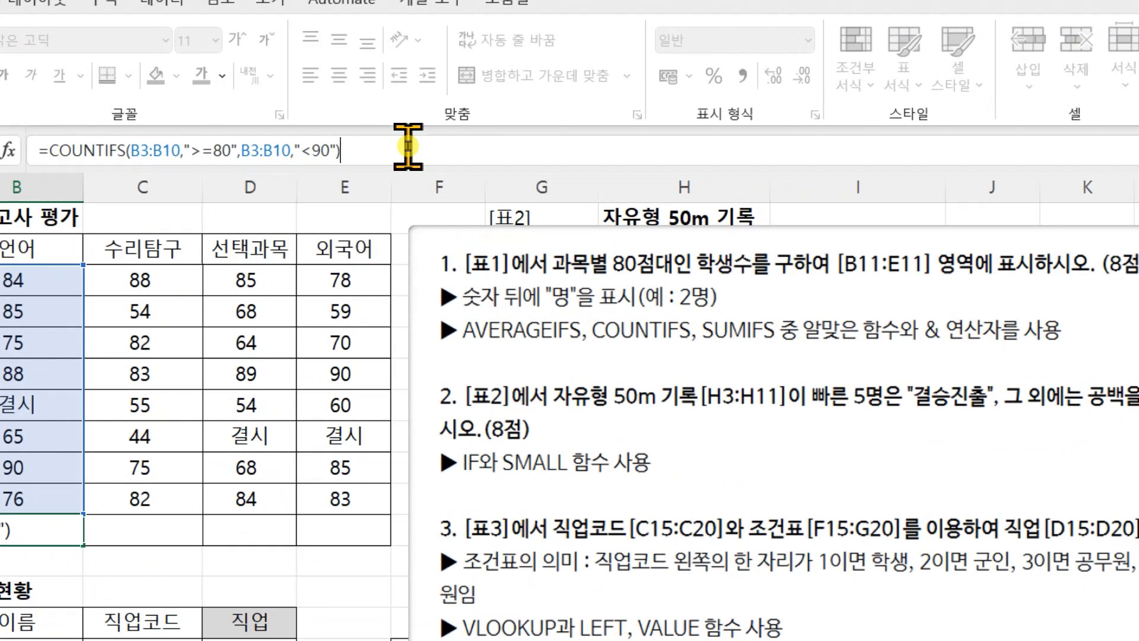
text(&"AU)
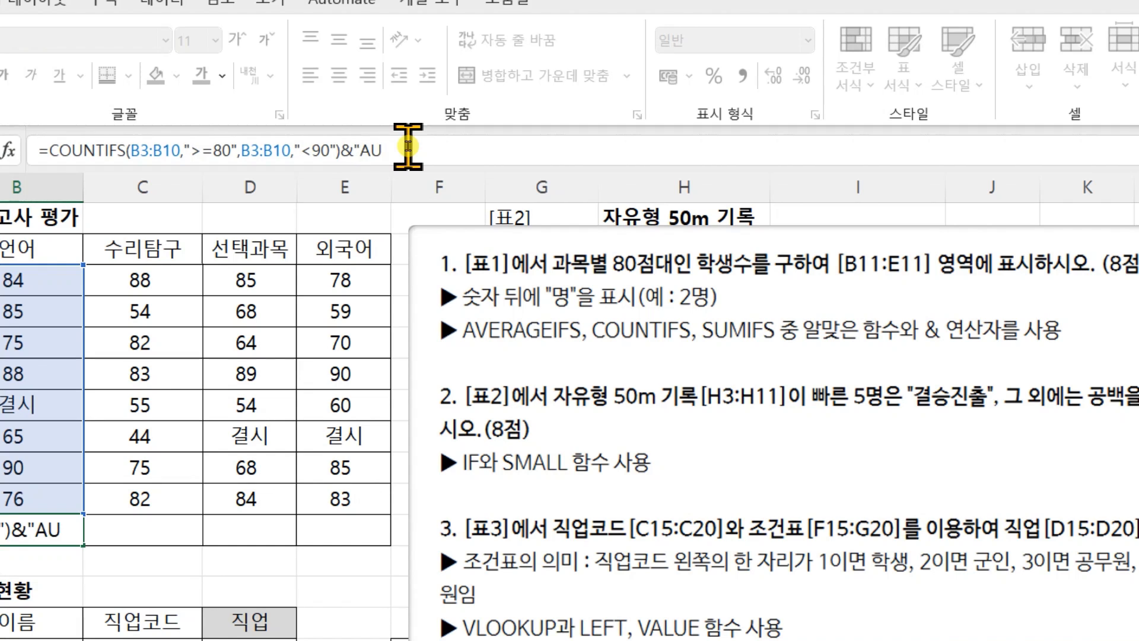
key(BackSpace)
key(BackSpace)
text(명")
key(Return)
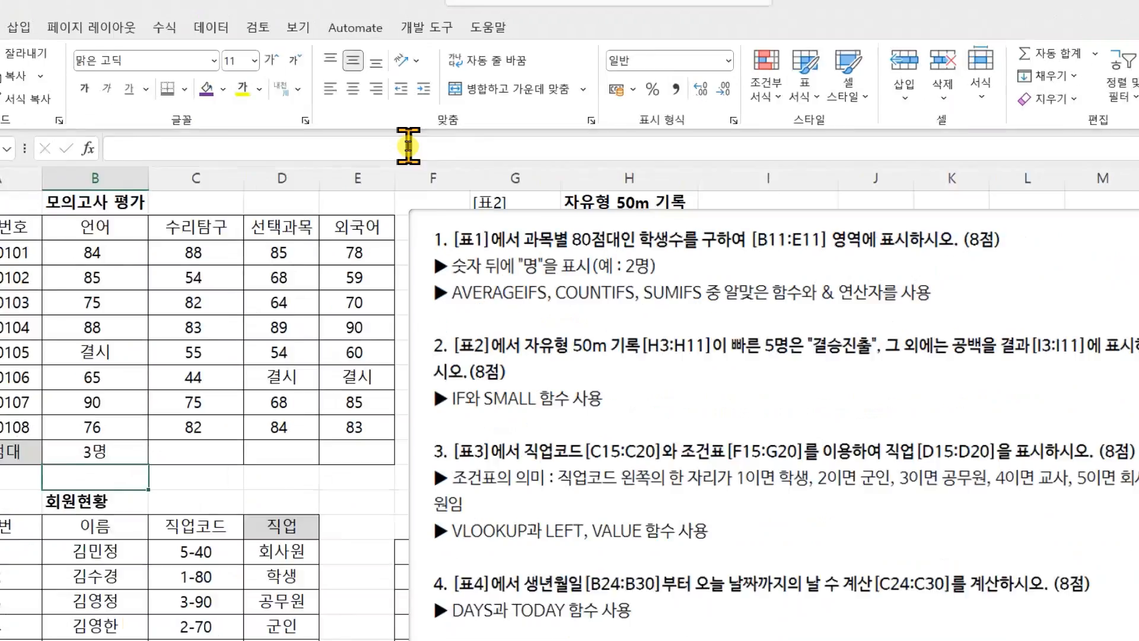
Step: Fill the B11 formula across the 80점대 row to E11
click(132, 452)
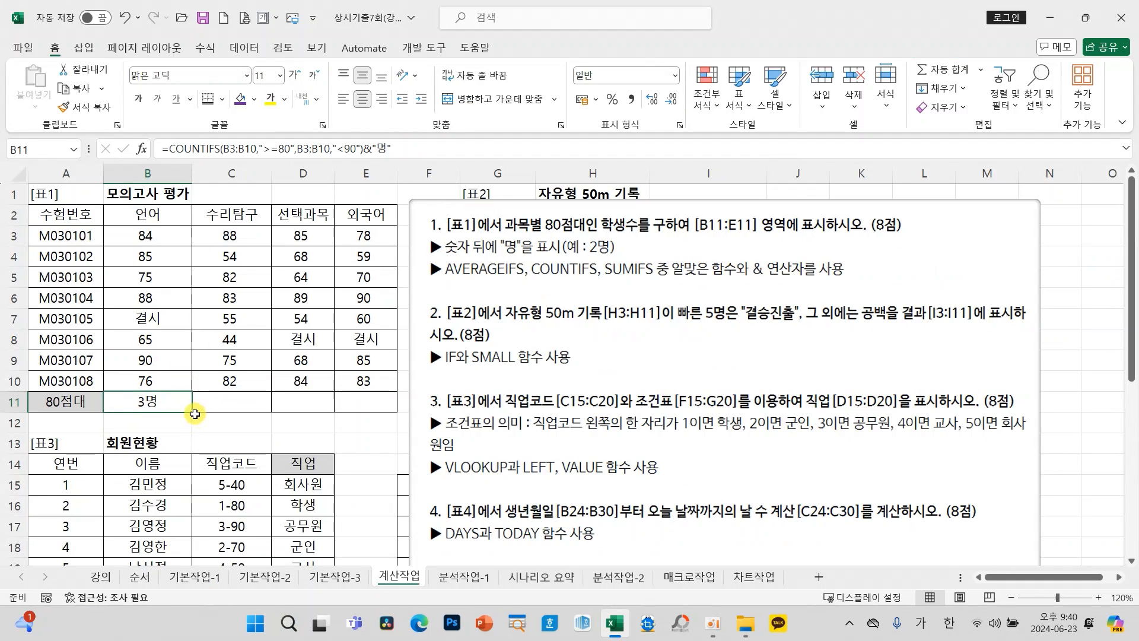
drag(195, 413, 374, 419)
click(363, 422)
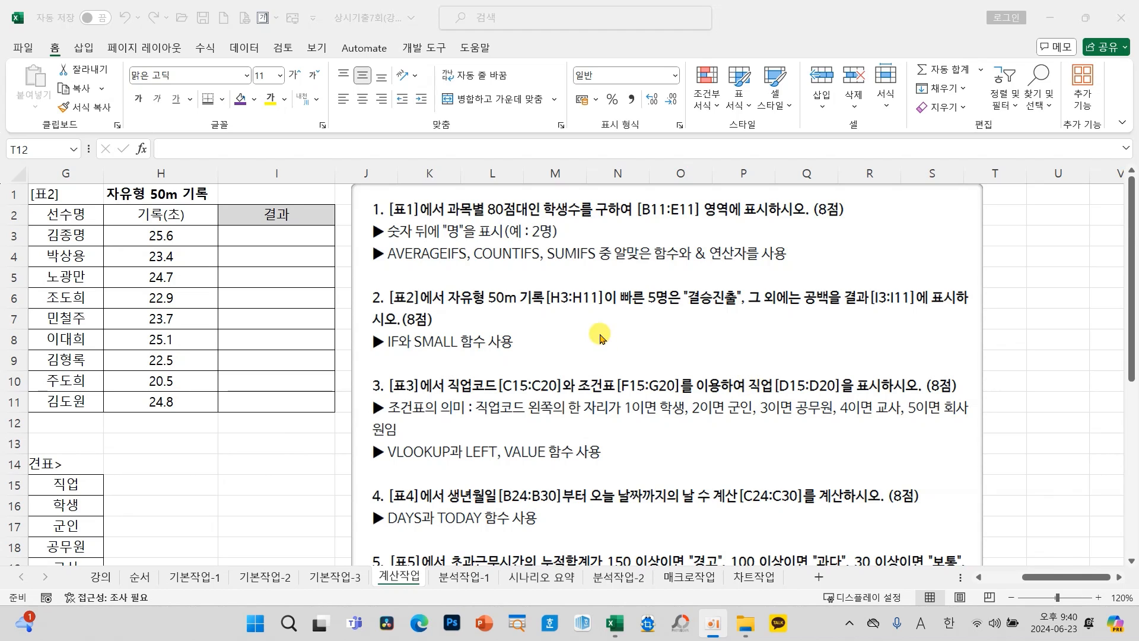
Step: Examine task 2's conditions for the five fastest 표2 records, the "결승진출" and blank results, and the SMALL function comparison
mouse_move(673, 314)
mouse_down()
mouse_move(570, 300)
mouse_move(669, 302)
mouse_move(667, 330)
mouse_move(730, 313)
mouse_up()
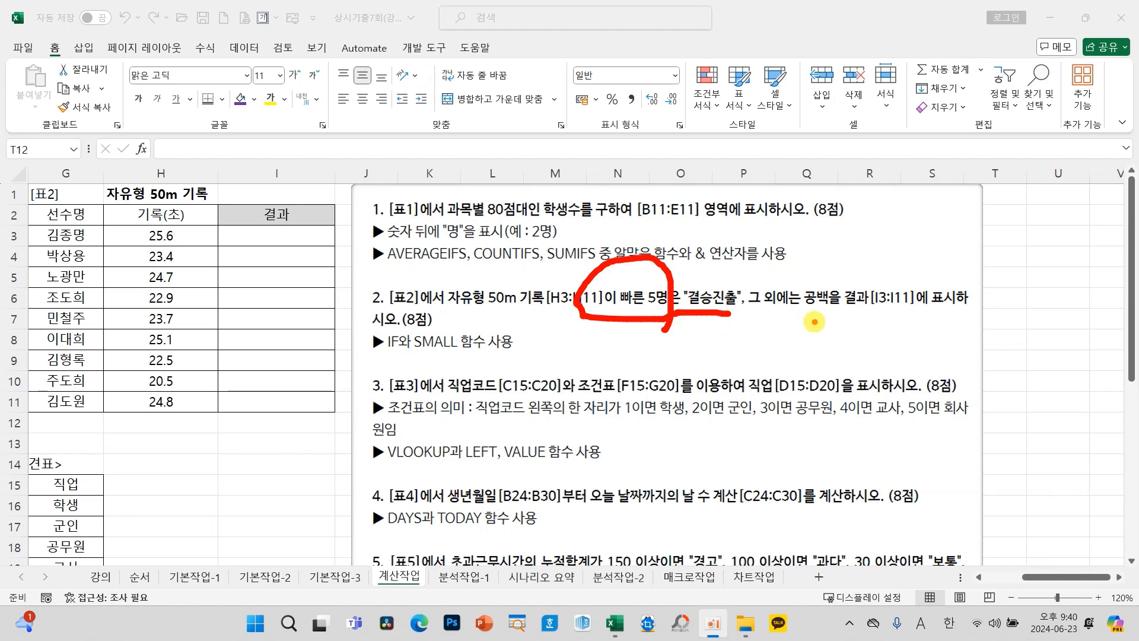
drag(800, 315, 851, 316)
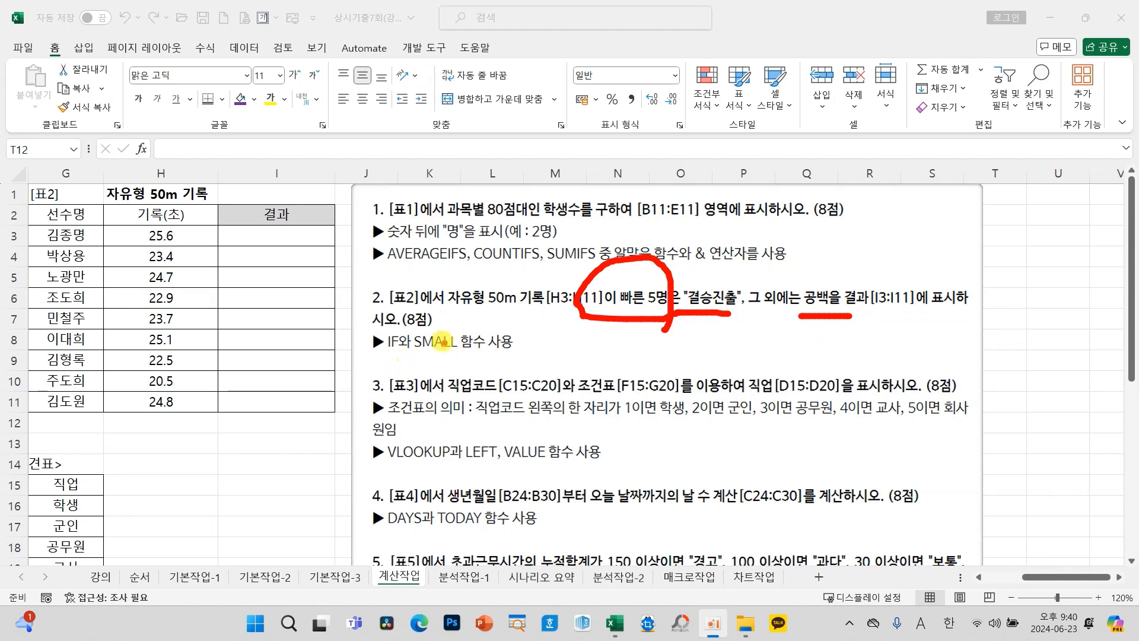
drag(417, 362, 473, 360)
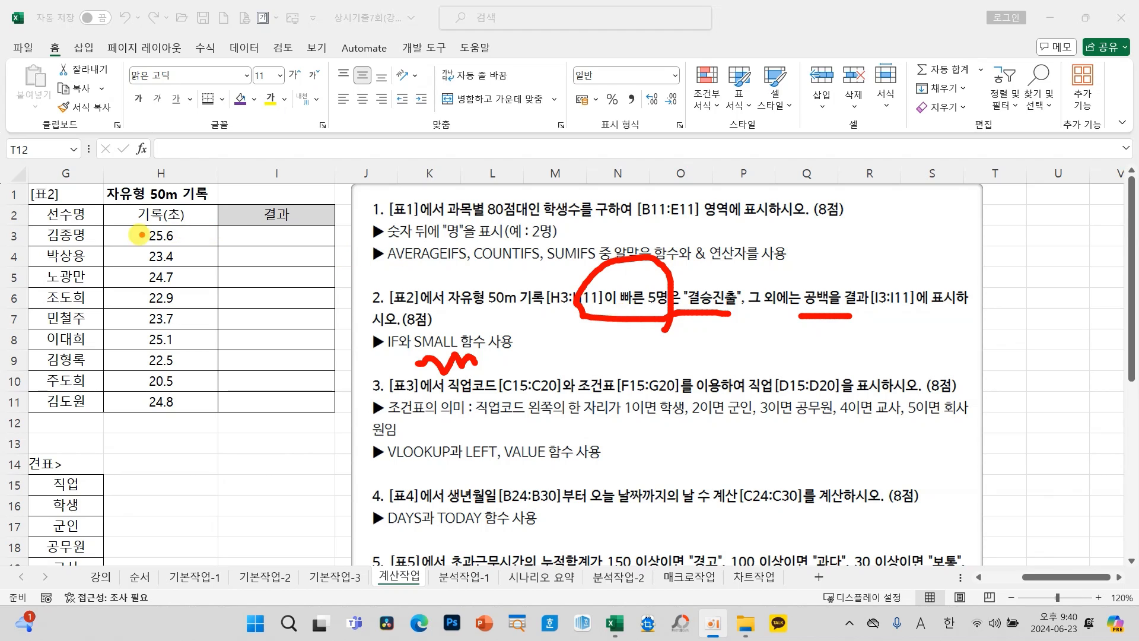
mouse_move(153, 235)
mouse_down()
mouse_move(169, 222)
mouse_move(200, 237)
mouse_move(187, 250)
mouse_up()
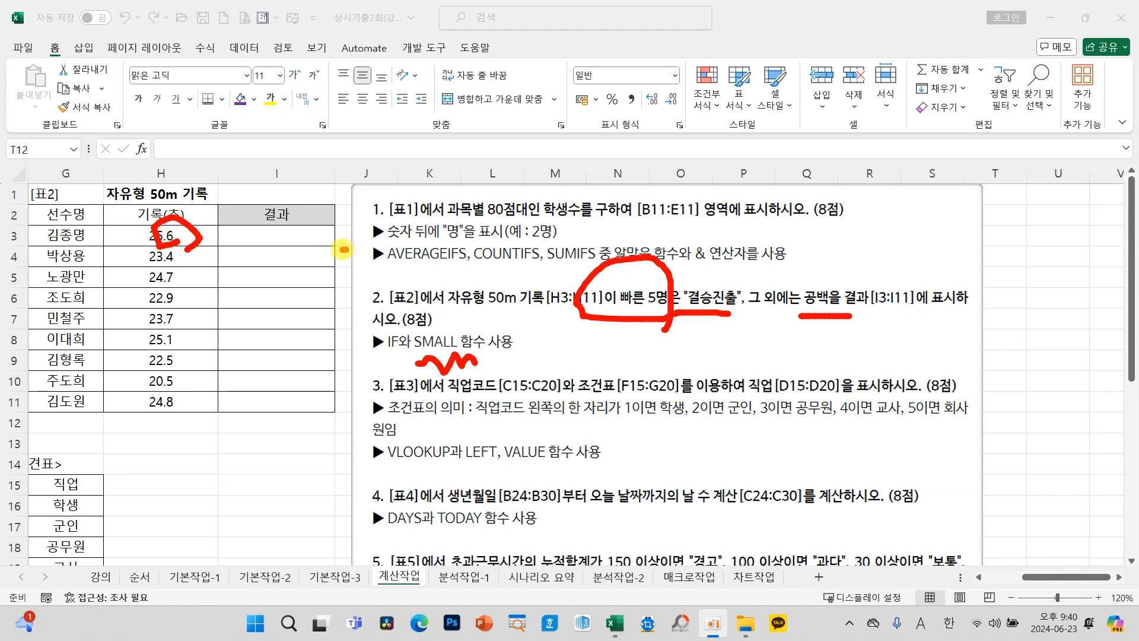
mouse_move(354, 205)
mouse_down()
mouse_move(329, 237)
mouse_move(374, 250)
mouse_up()
mouse_move(258, 227)
mouse_down()
mouse_move(240, 261)
mouse_move(264, 273)
mouse_move(292, 224)
mouse_move(290, 244)
mouse_up()
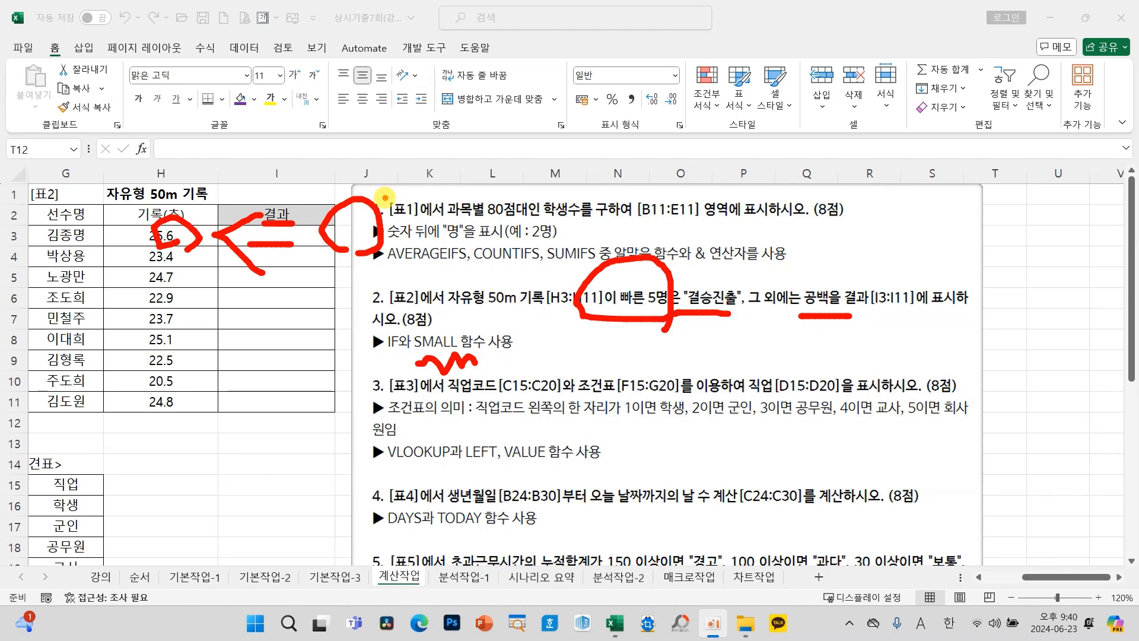
drag(207, 284, 285, 287)
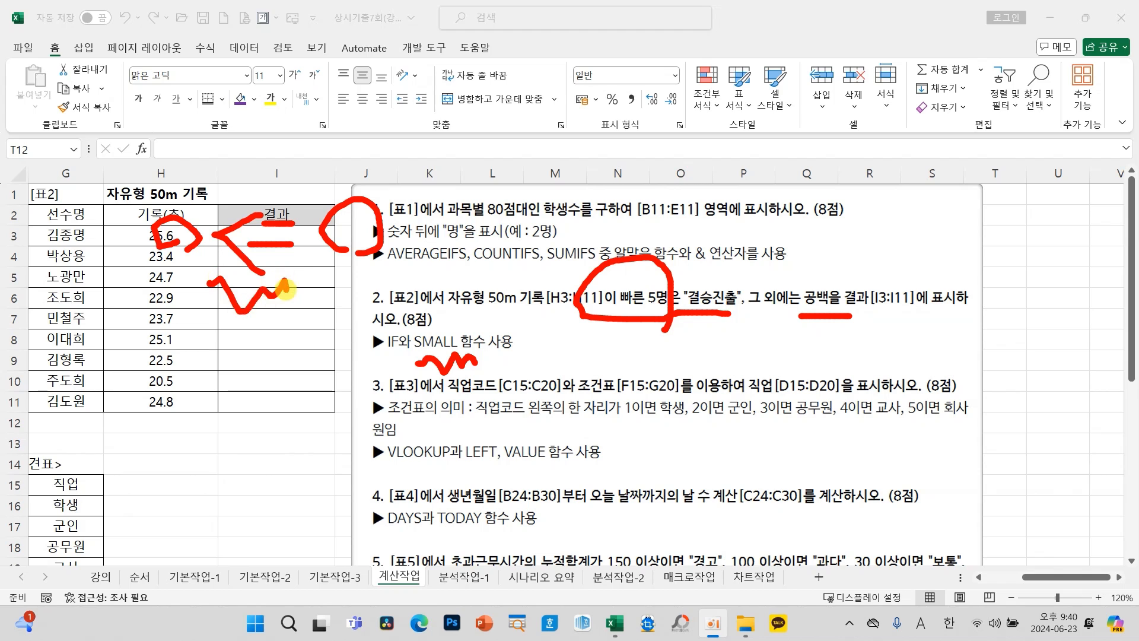
key(Escape)
Step: Insert an IF function in 표2's result cell I3 and move its arguments dialog clear of the cell
click(270, 233)
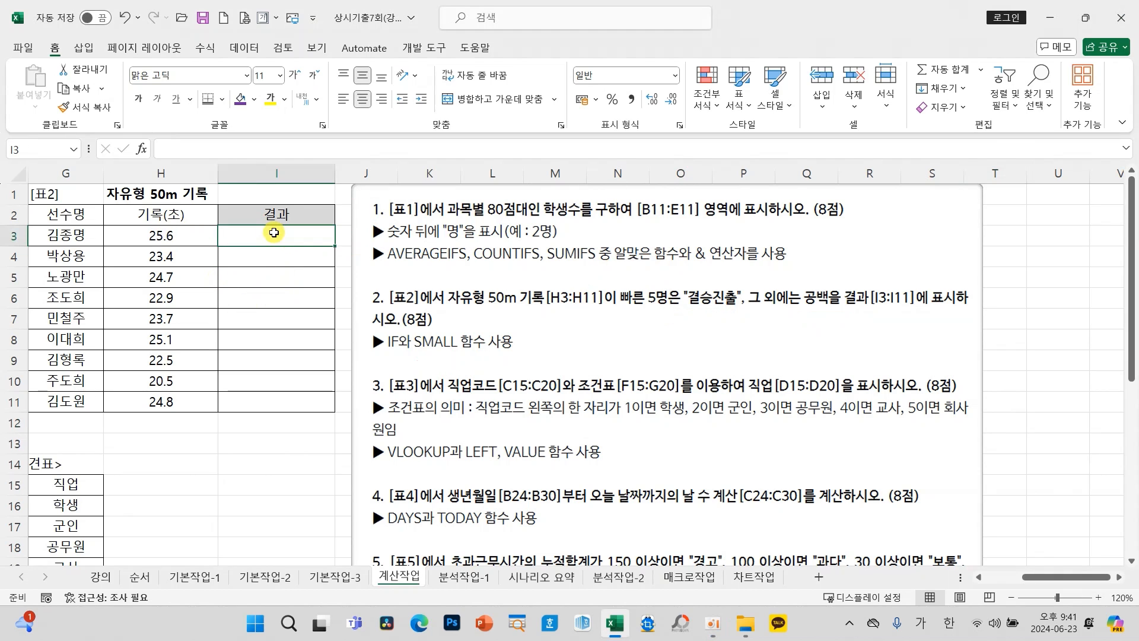
click(140, 148)
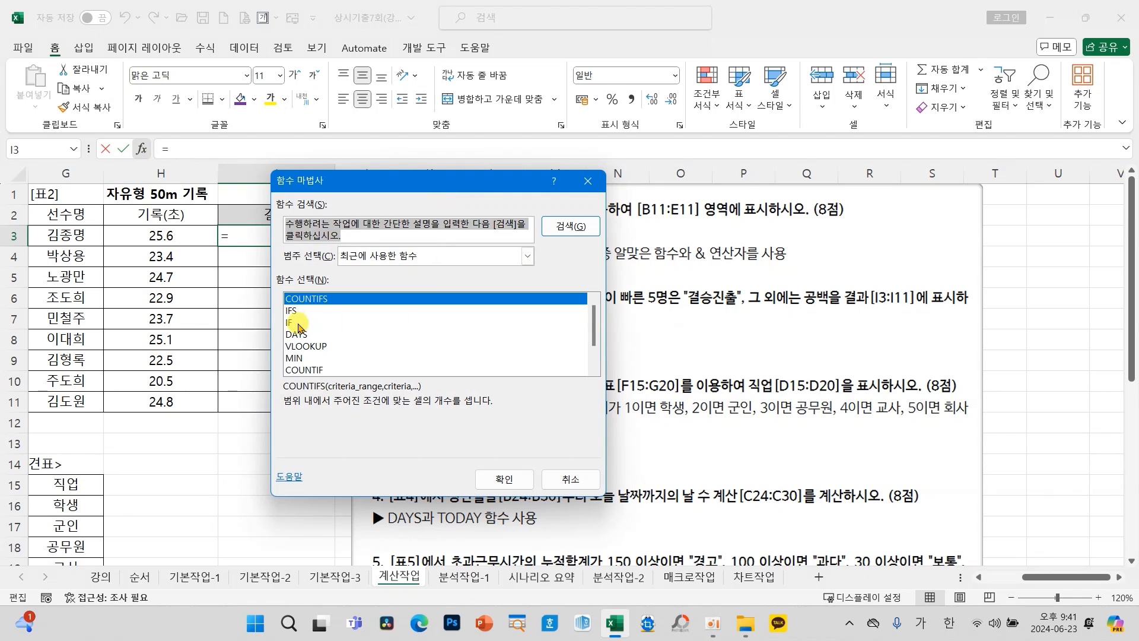
click(296, 322)
click(504, 479)
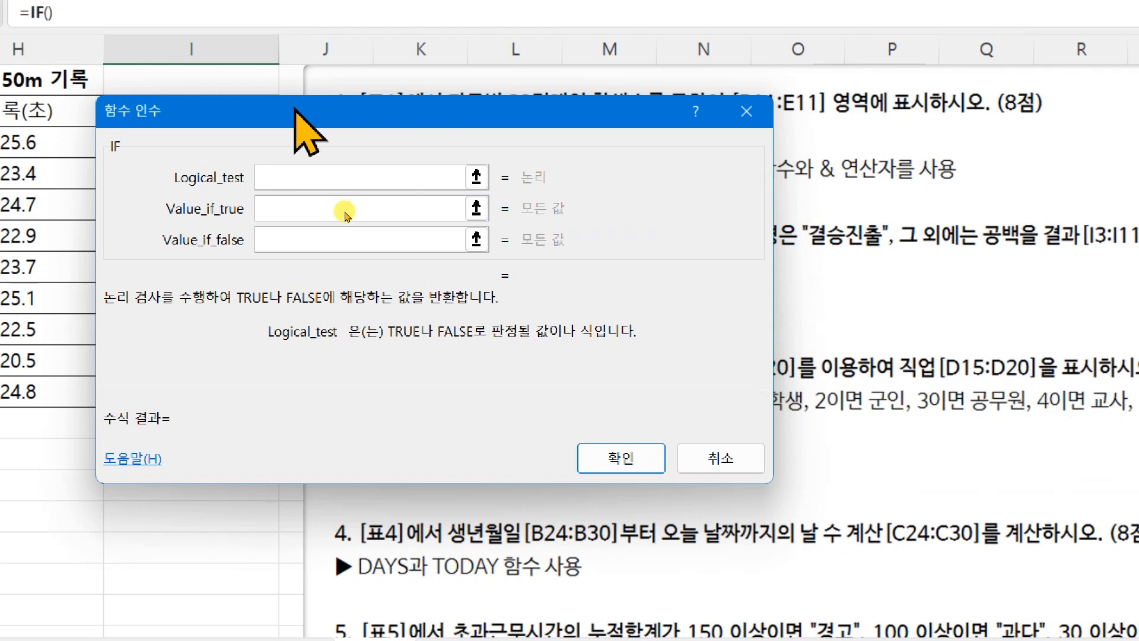
drag(338, 223, 335, 324)
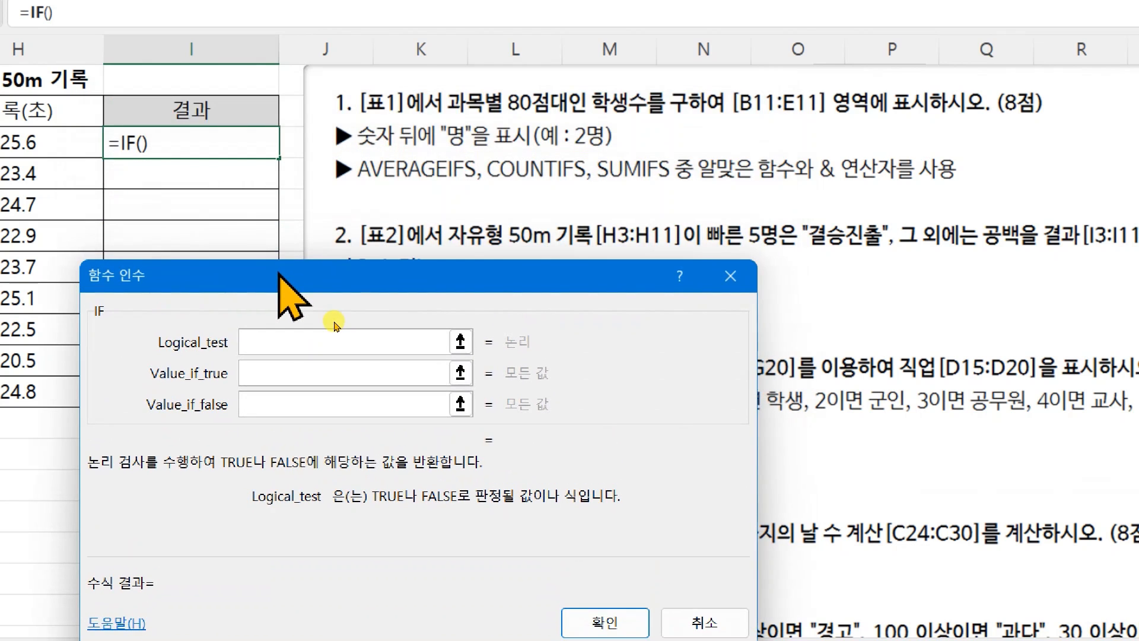
Step: Write the IF logical test in words as 기록<=기록이5번째
text(LFH)
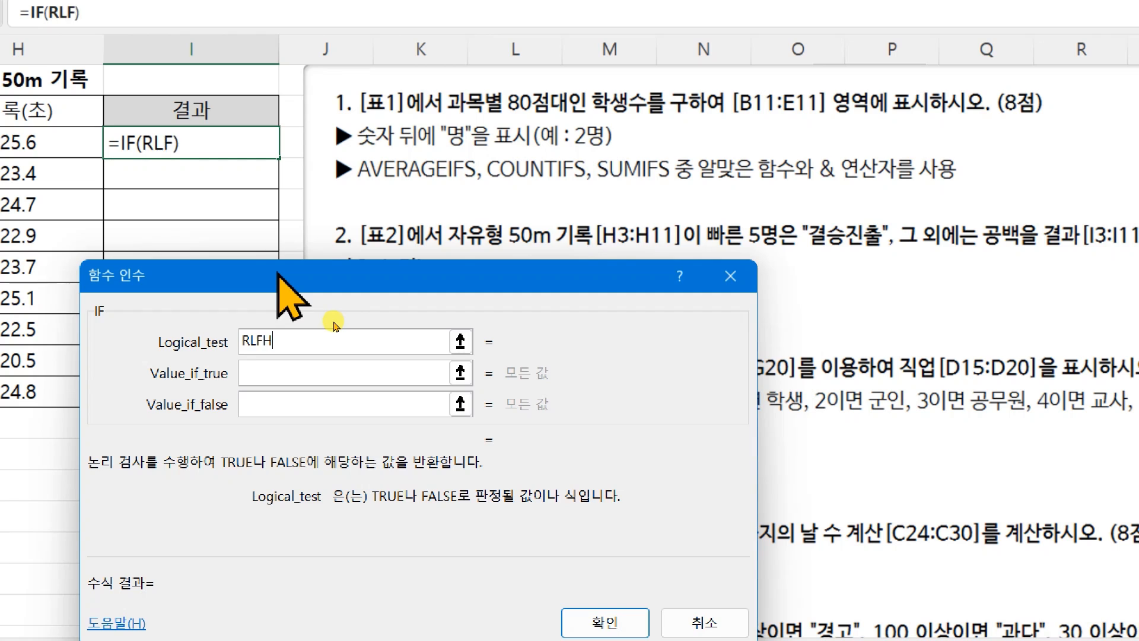
key(BackSpace)
key(BackSpace)
key(BackSpace)
text(기록)
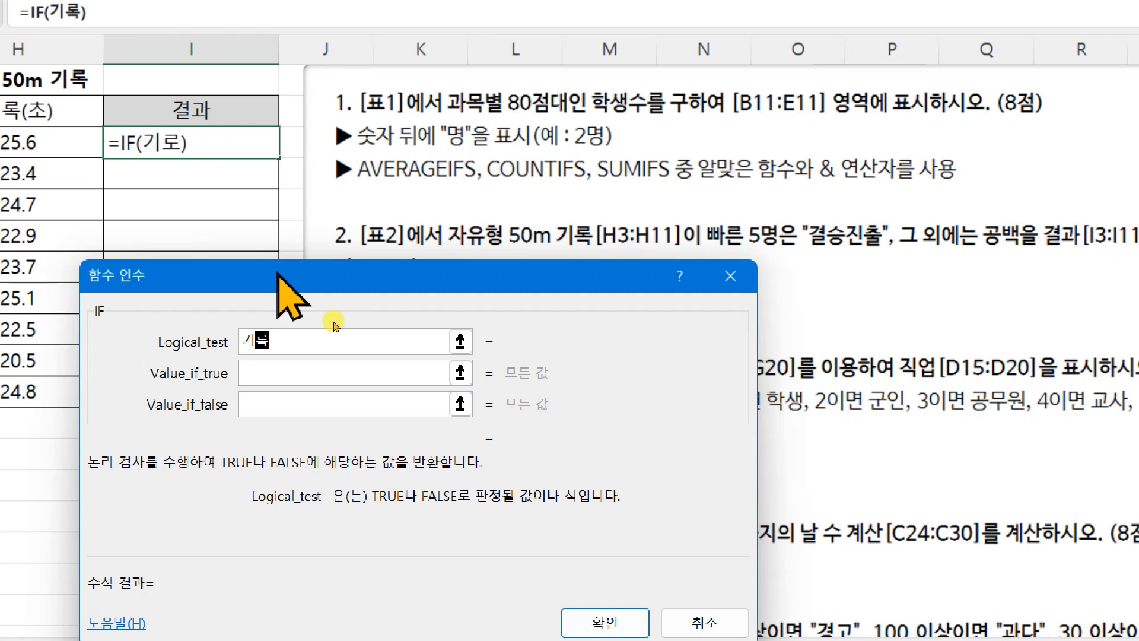
text(<)
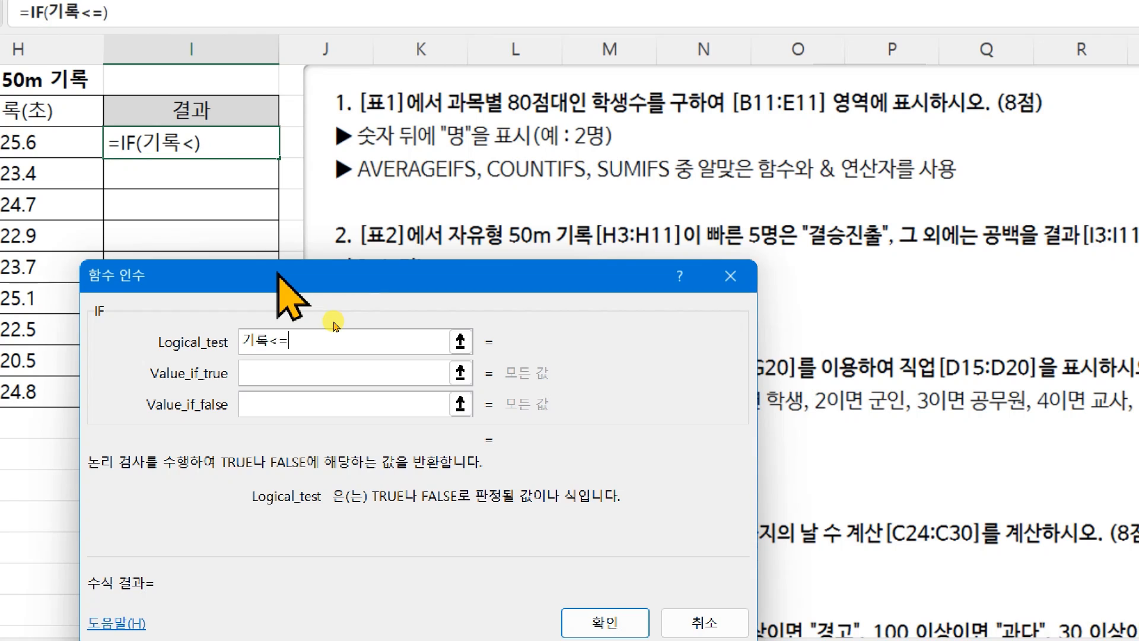
text(=)
text(기록ㅇ)
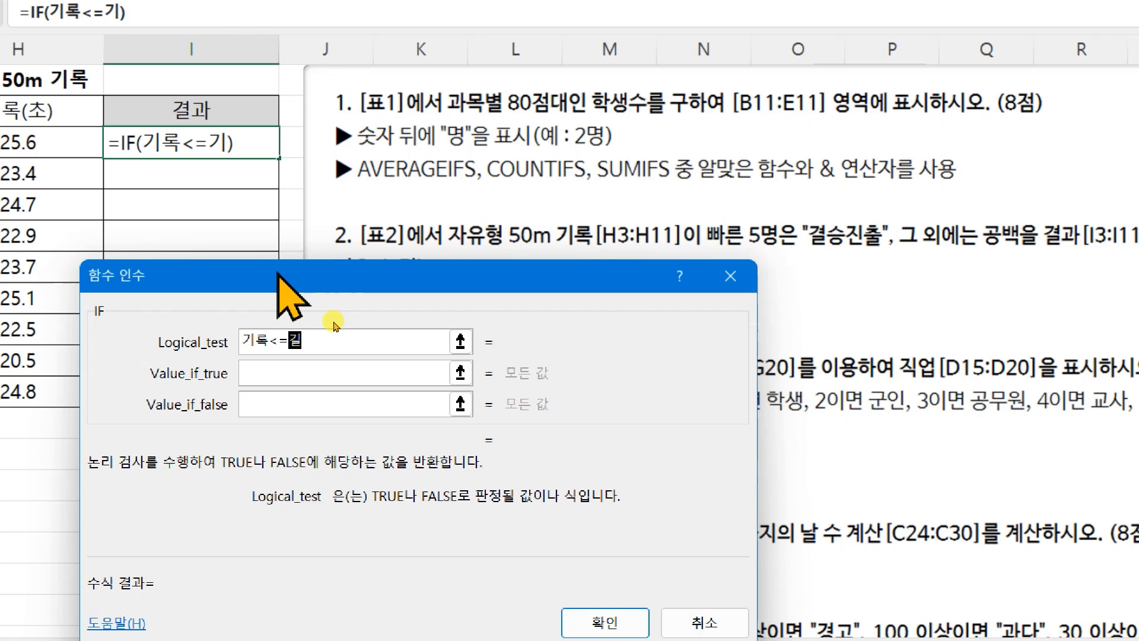
text(이5번째)
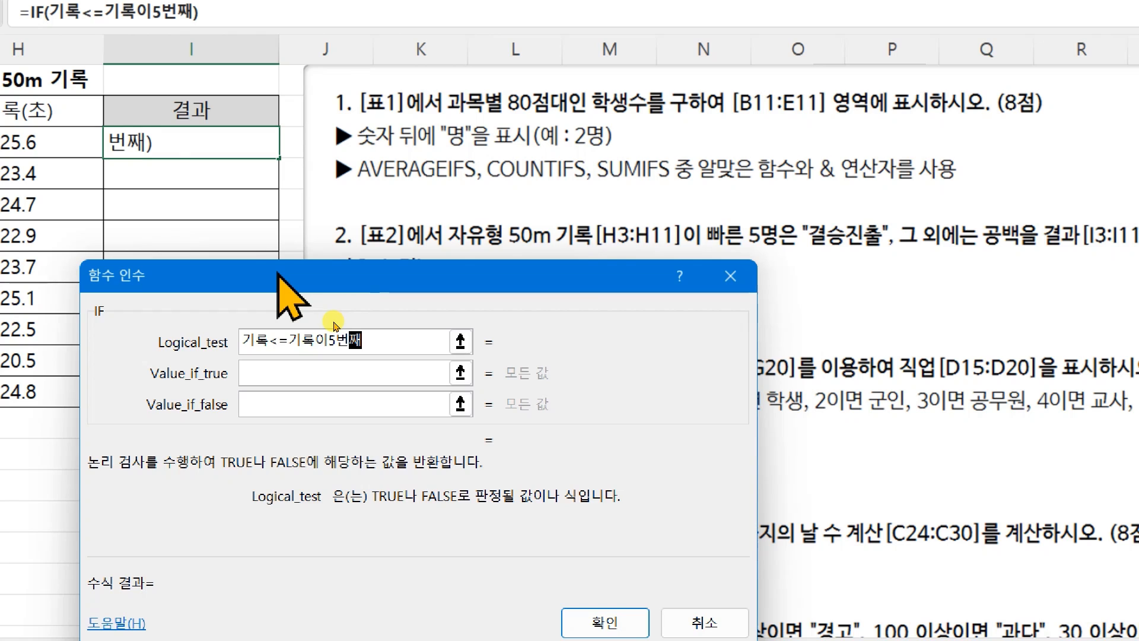
Step: Replace the worded IF logical test with H3<=SMALL($H$3:$H$11,5), using absolute references for the record range
drag(269, 337, 246, 338)
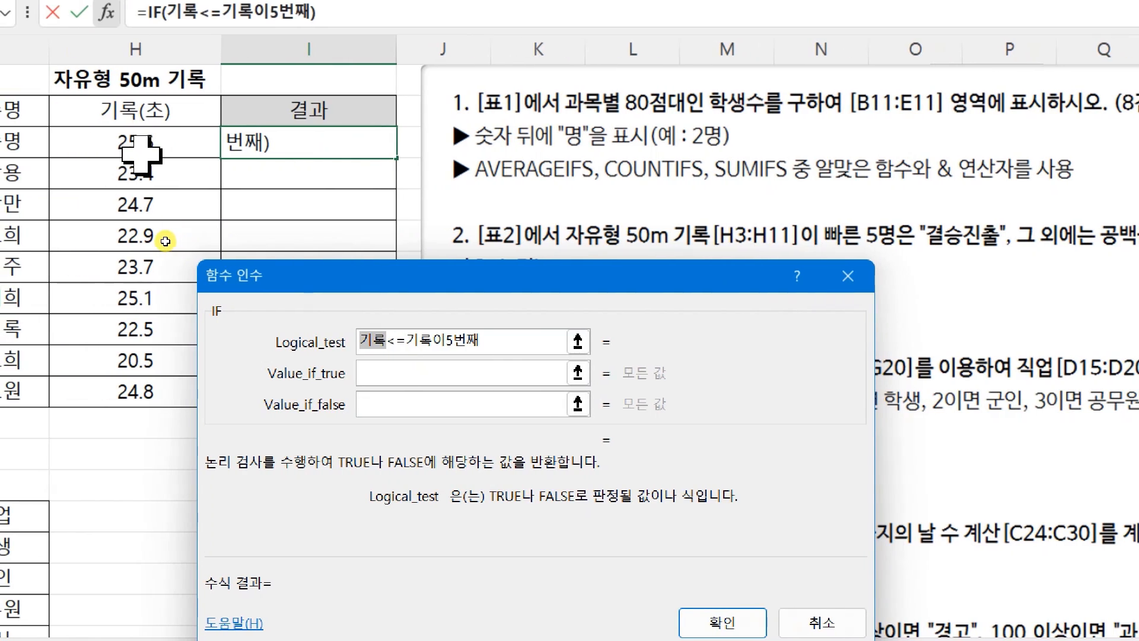
click(24, 142)
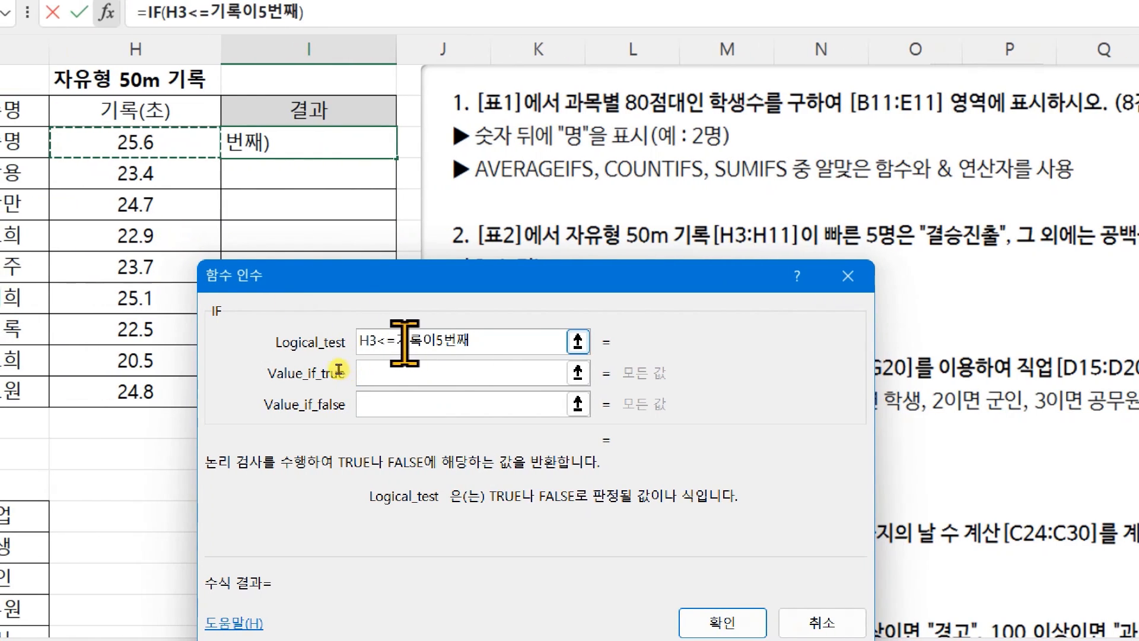
drag(397, 340, 493, 341)
key(BackSpace)
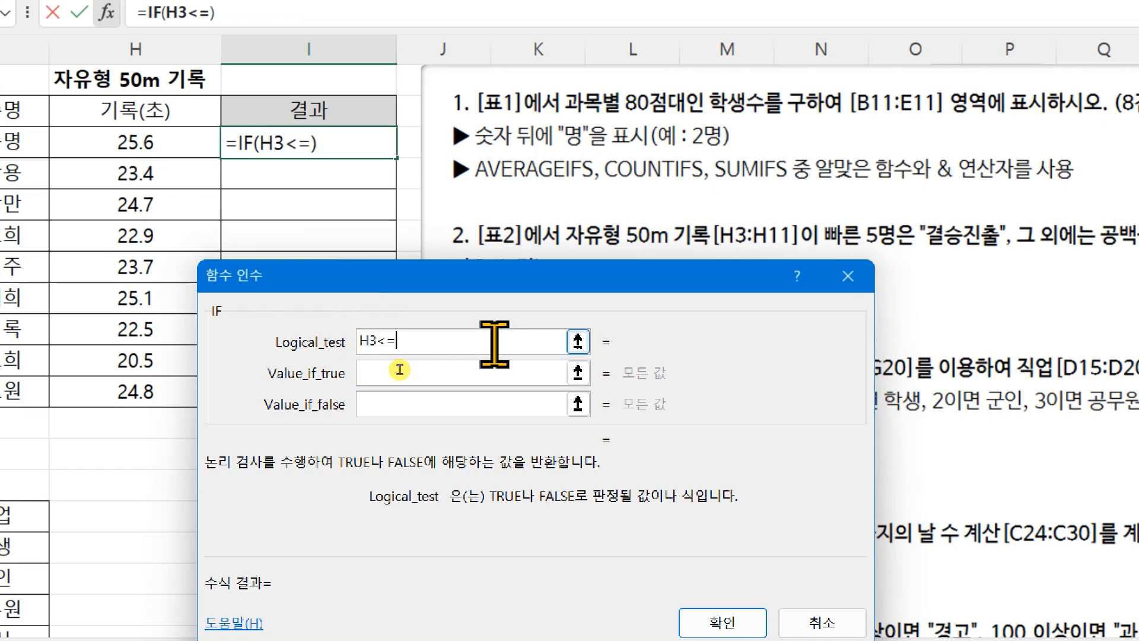
text(SMAL)
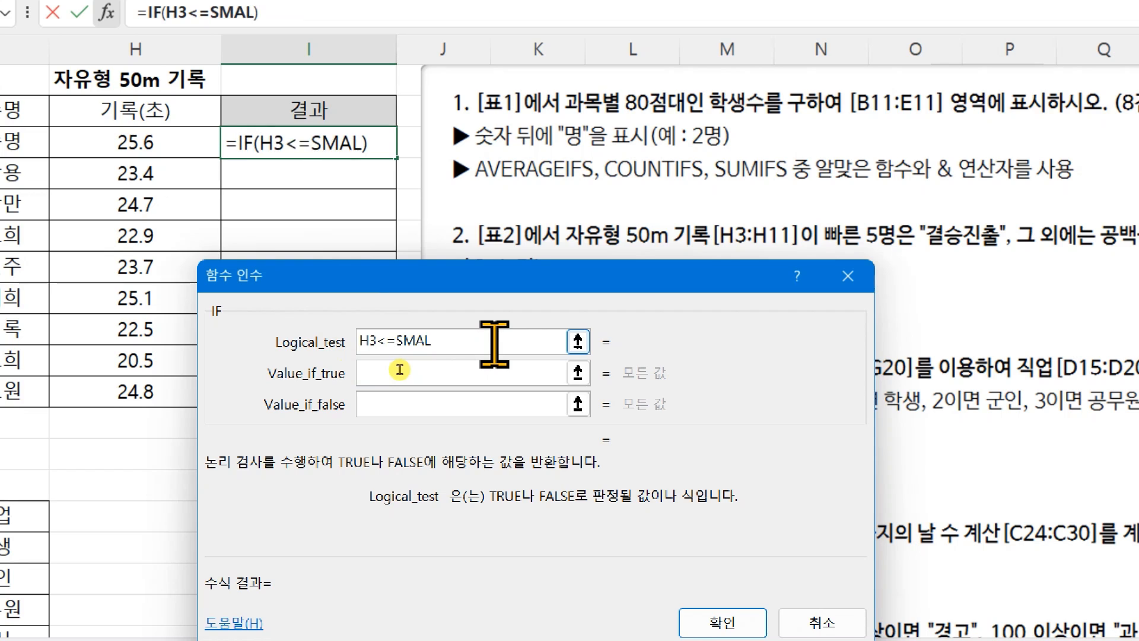
text(L()
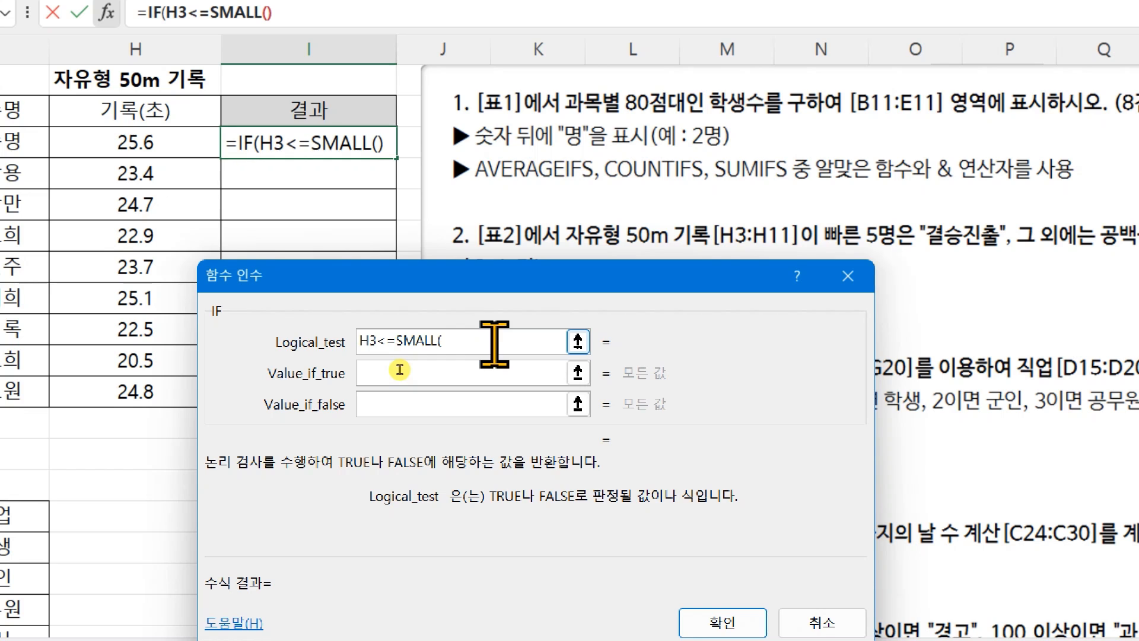
drag(158, 144, 146, 379)
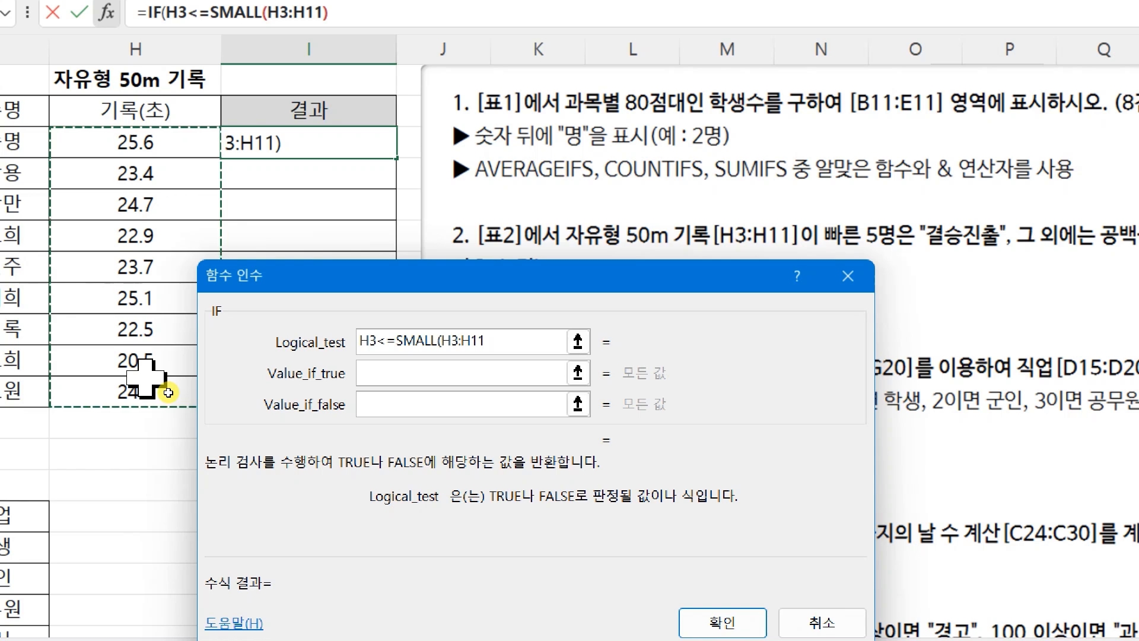
key(F4)
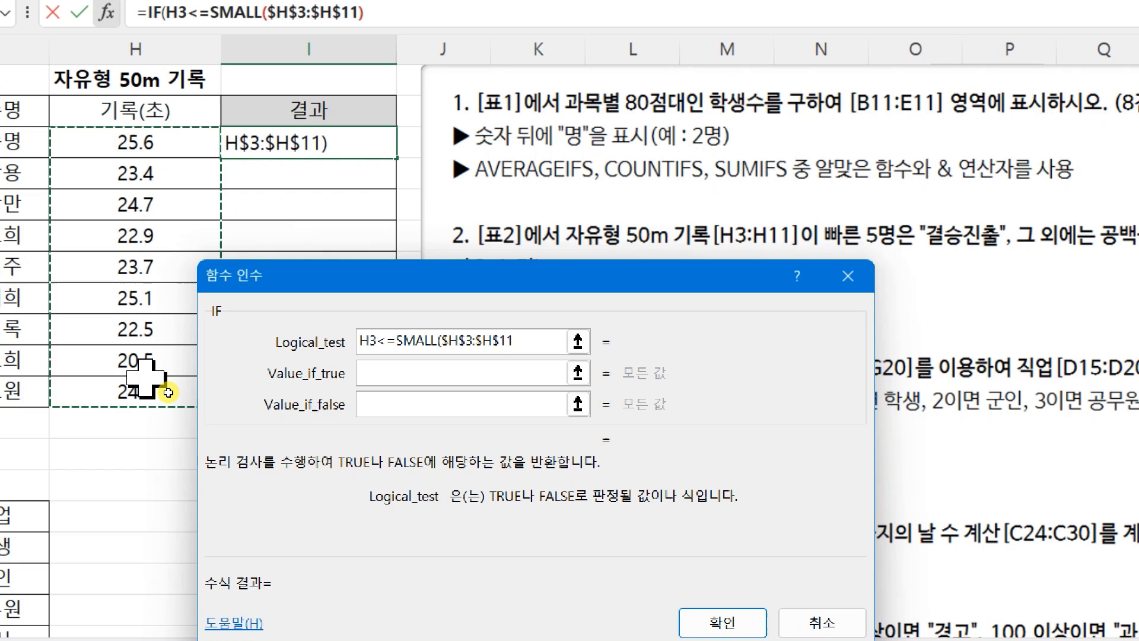
text(,5)
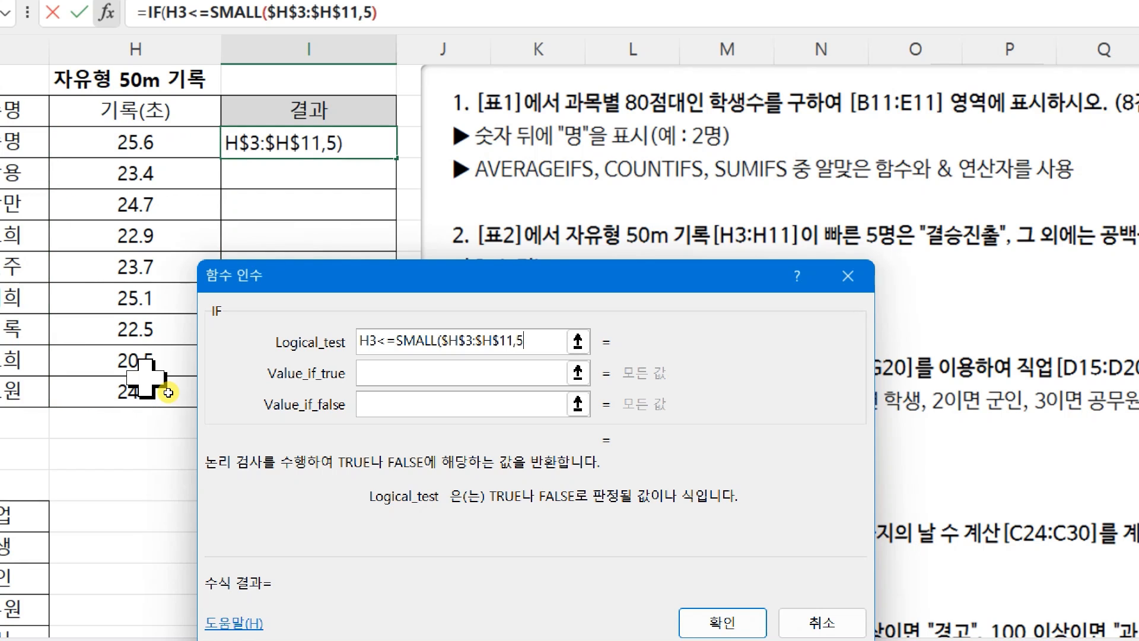
key(Tab)
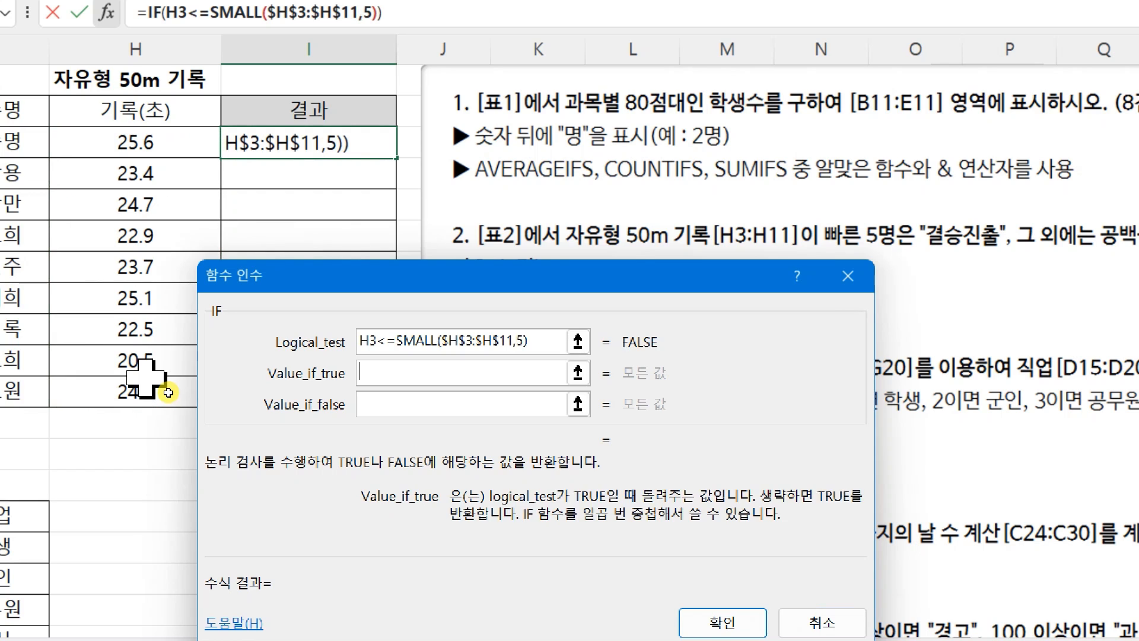
Step: Set the IF results to "결승진출" when true and an empty string "" when false, and complete the formula
text(결승진출)
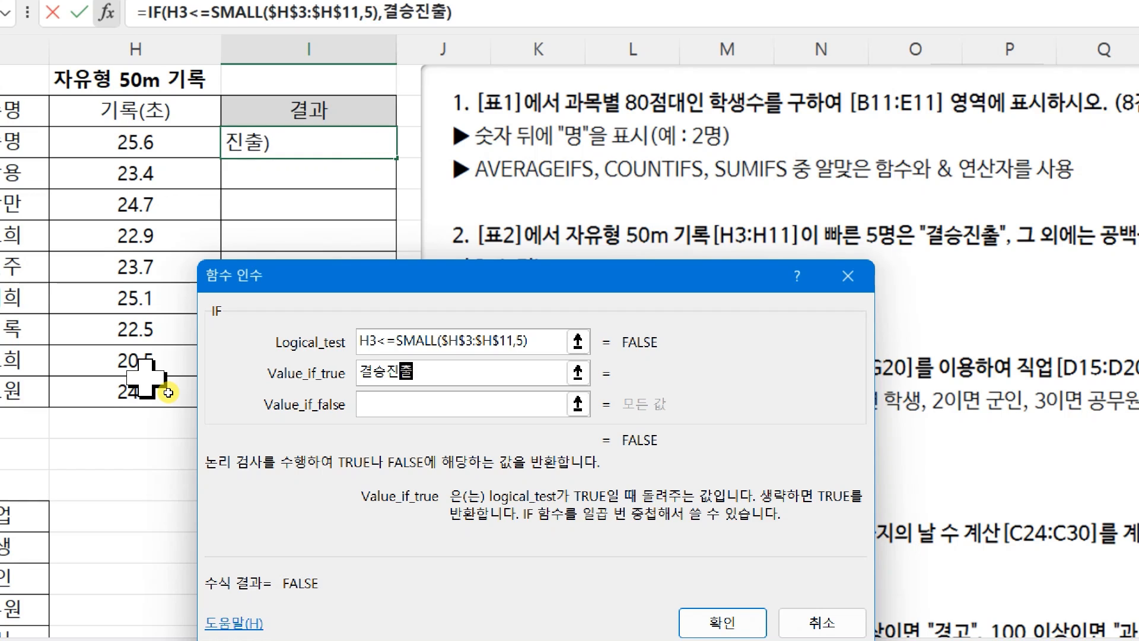
key(Tab)
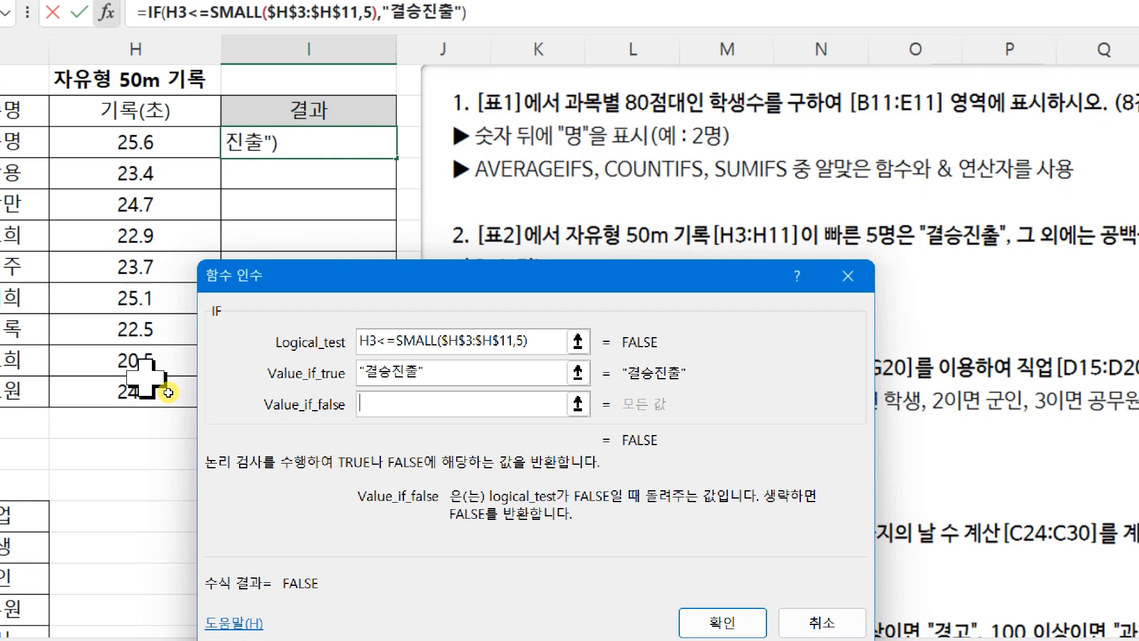
text(")
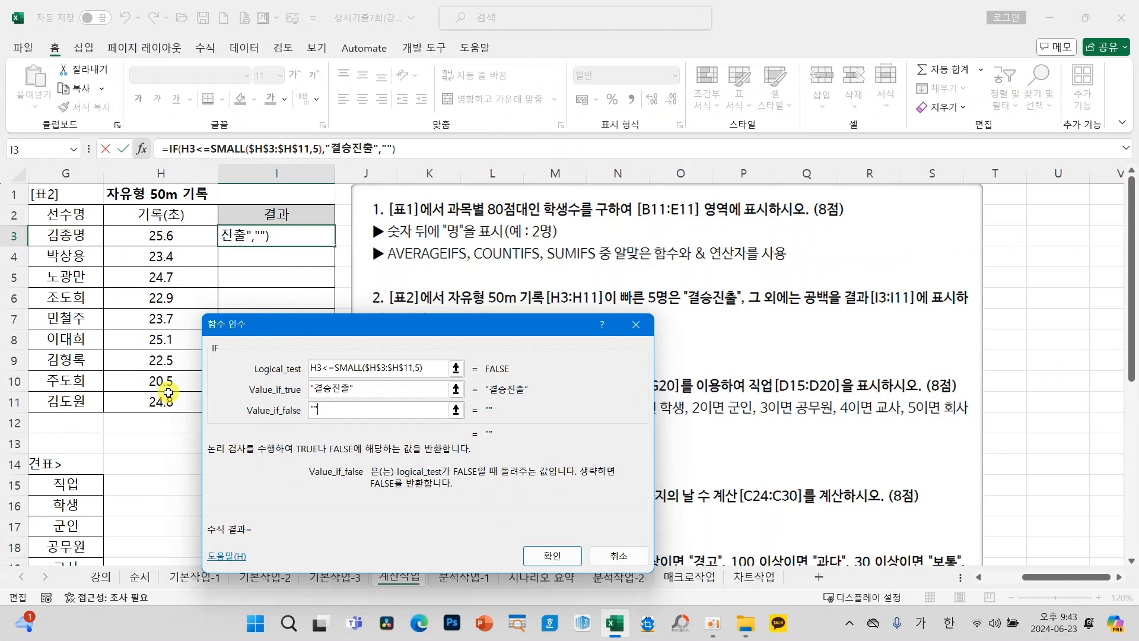
click(542, 552)
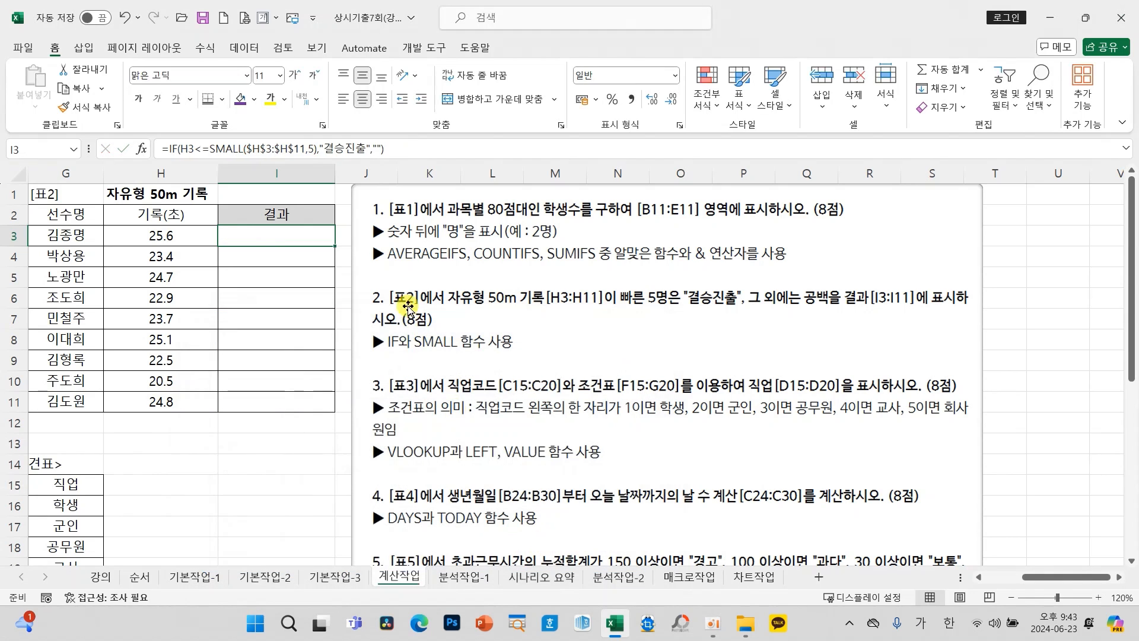
Step: Fill the I3 formula down 표2's result column to I11 and check the cells marked 결승진출
drag(335, 246, 335, 406)
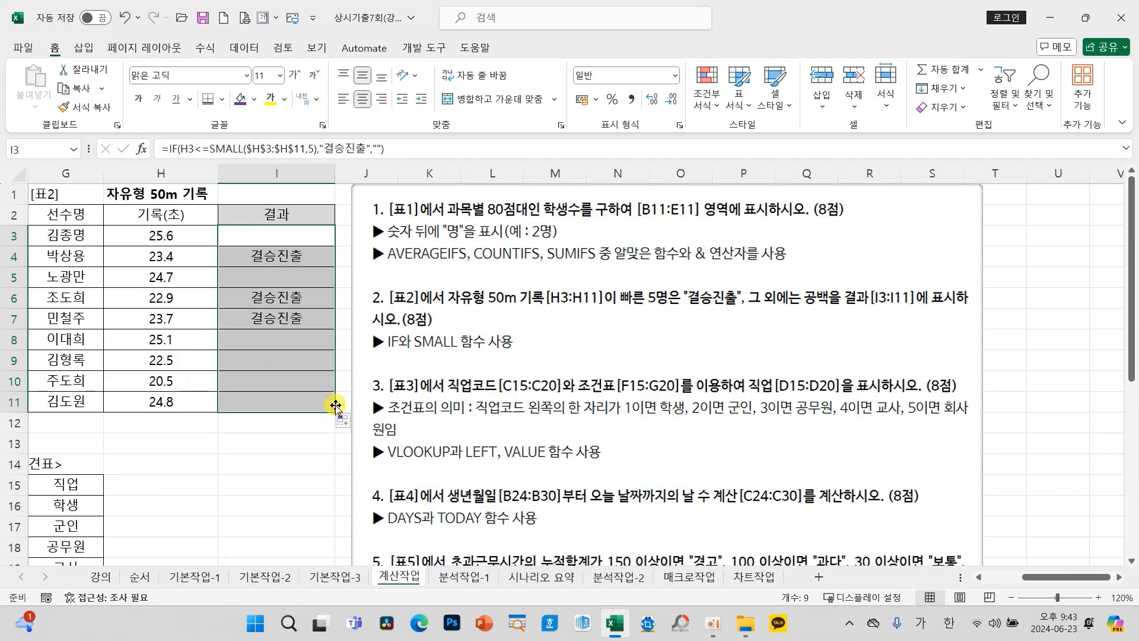
click(295, 260)
click(297, 300)
click(292, 319)
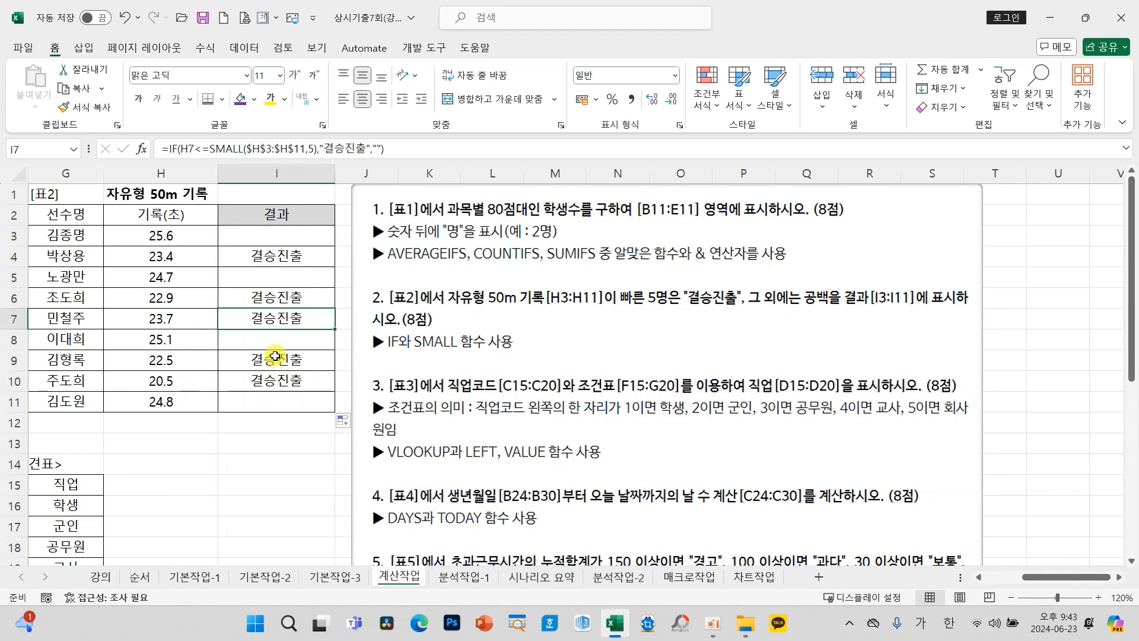
click(286, 360)
click(273, 381)
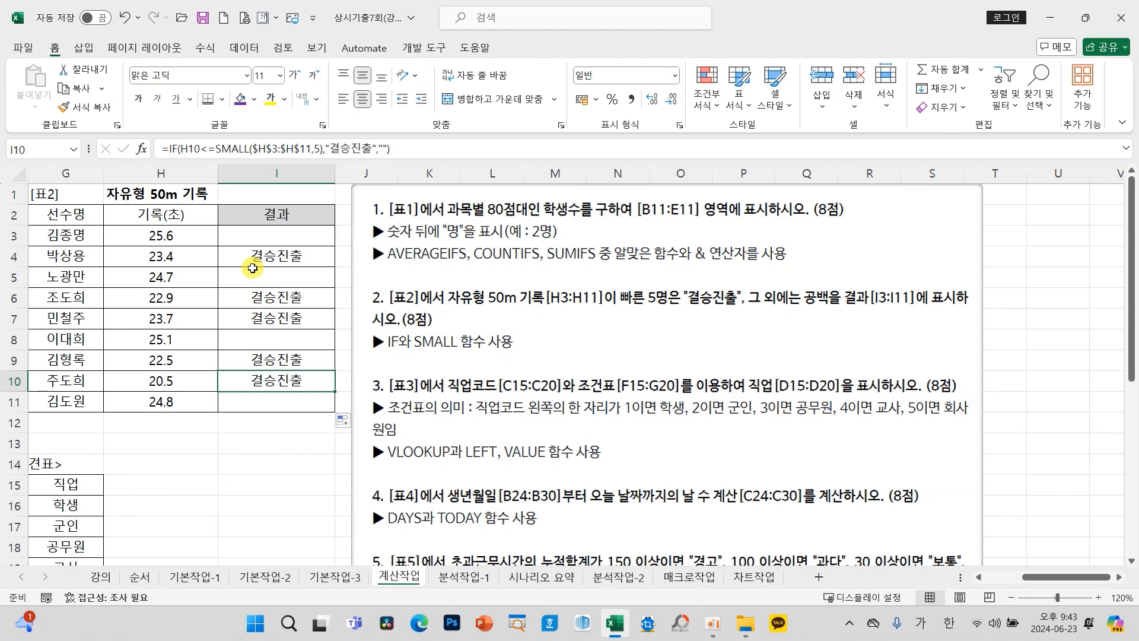
click(255, 503)
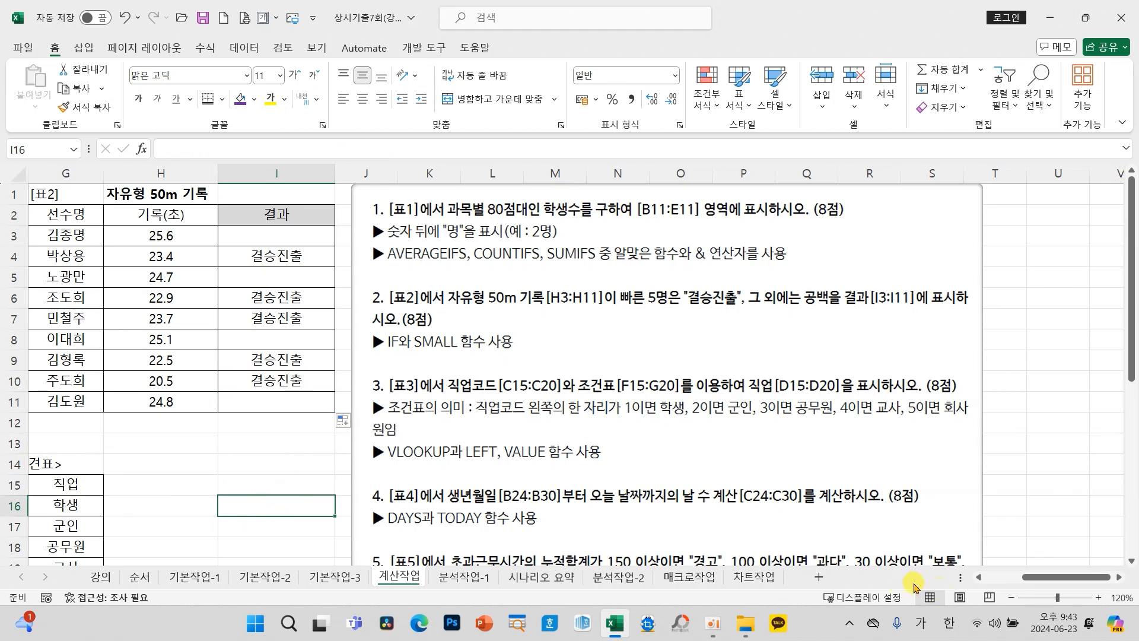
Step: Move the task instructions picture closer to 표3, with its edge just beside the 조건표
drag(1031, 577, 994, 577)
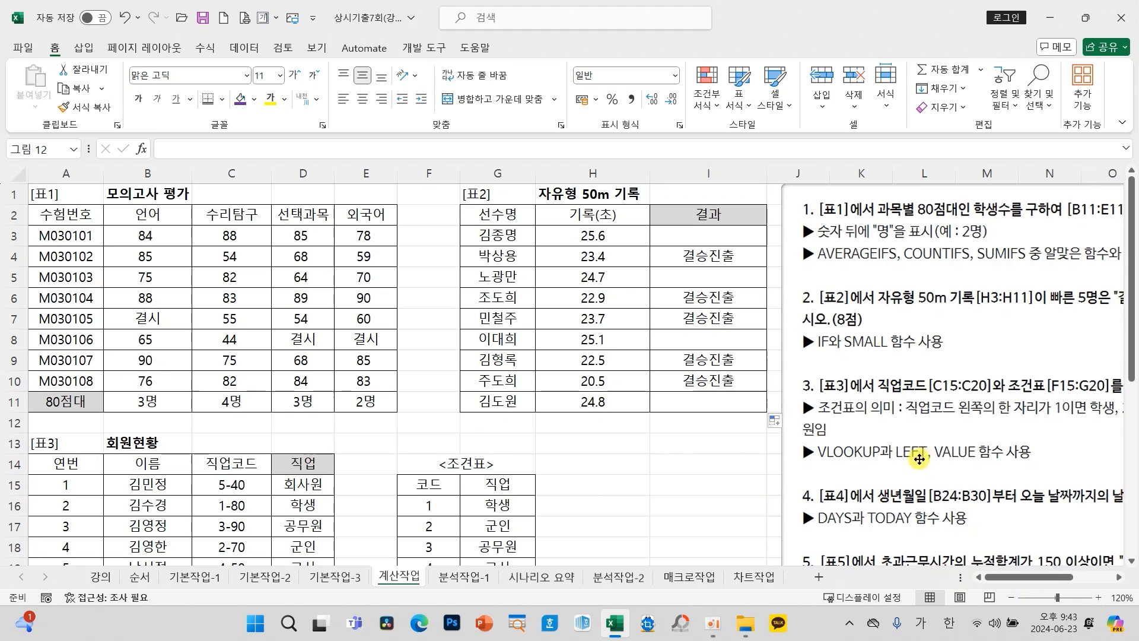
drag(926, 458, 713, 476)
scroll(434, 452, down, 3)
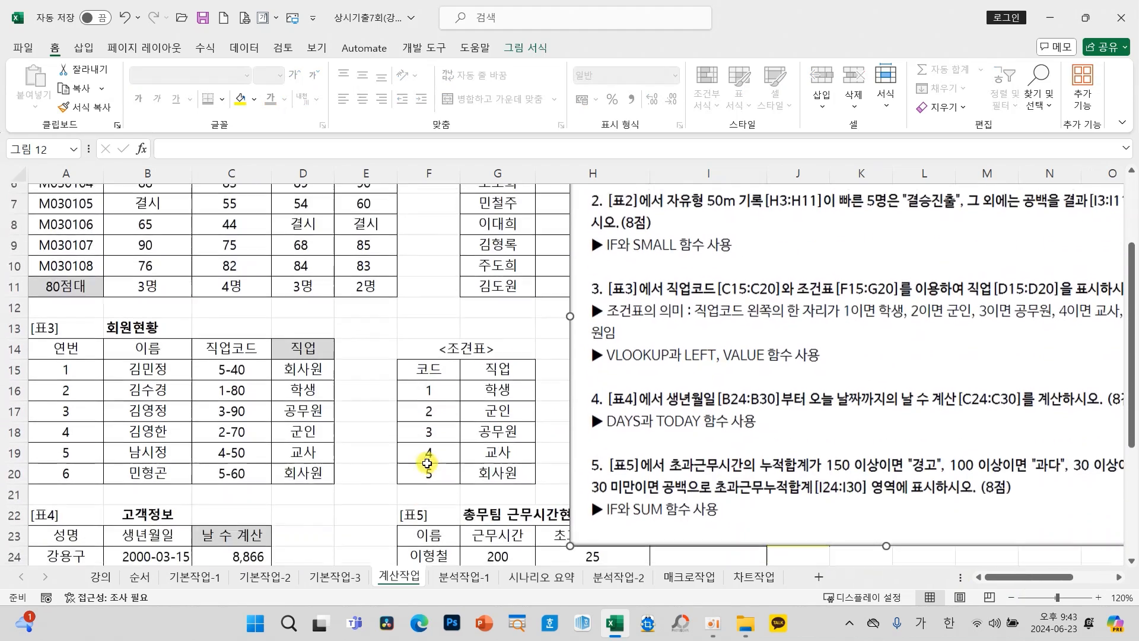
drag(668, 348, 638, 392)
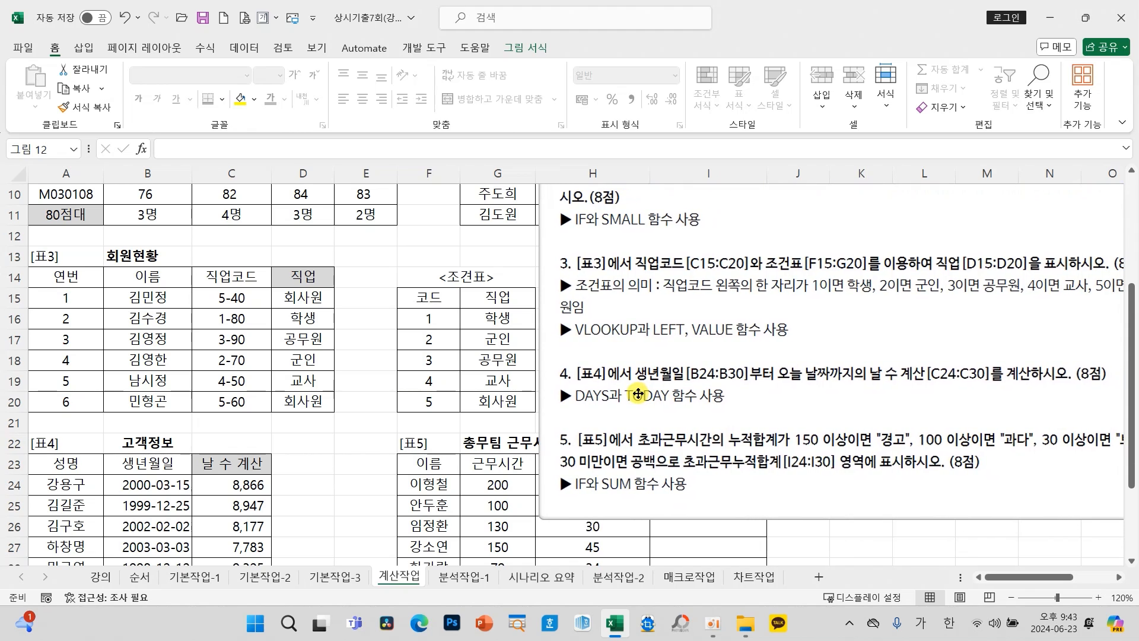
click(362, 265)
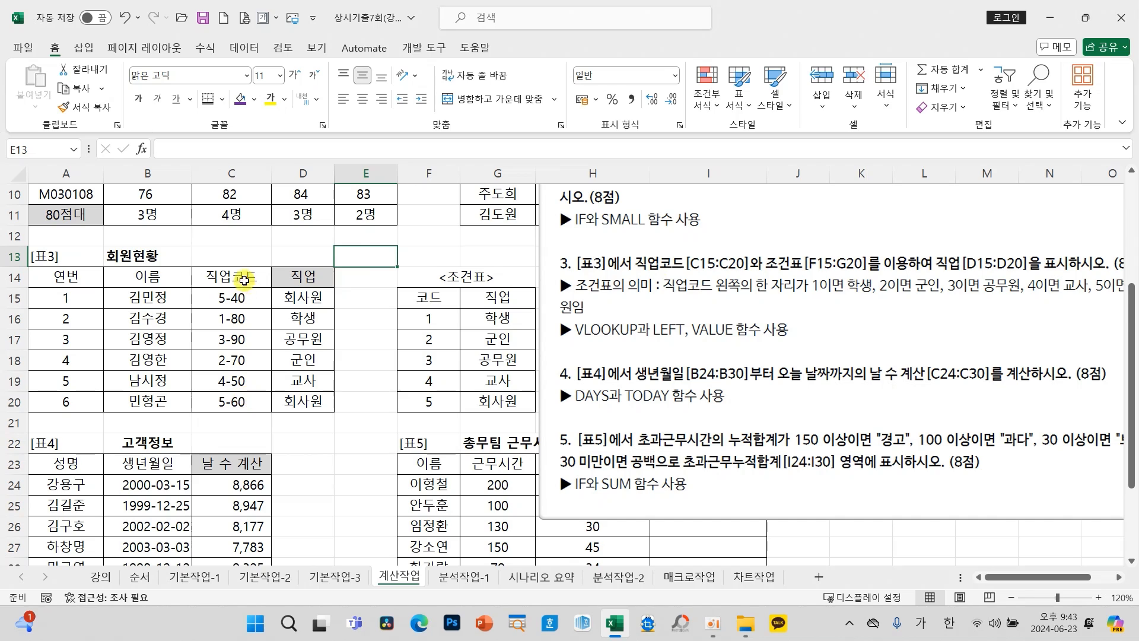
Step: Clear the existing 직업 formulas from D15:D20 in 표3
click(309, 302)
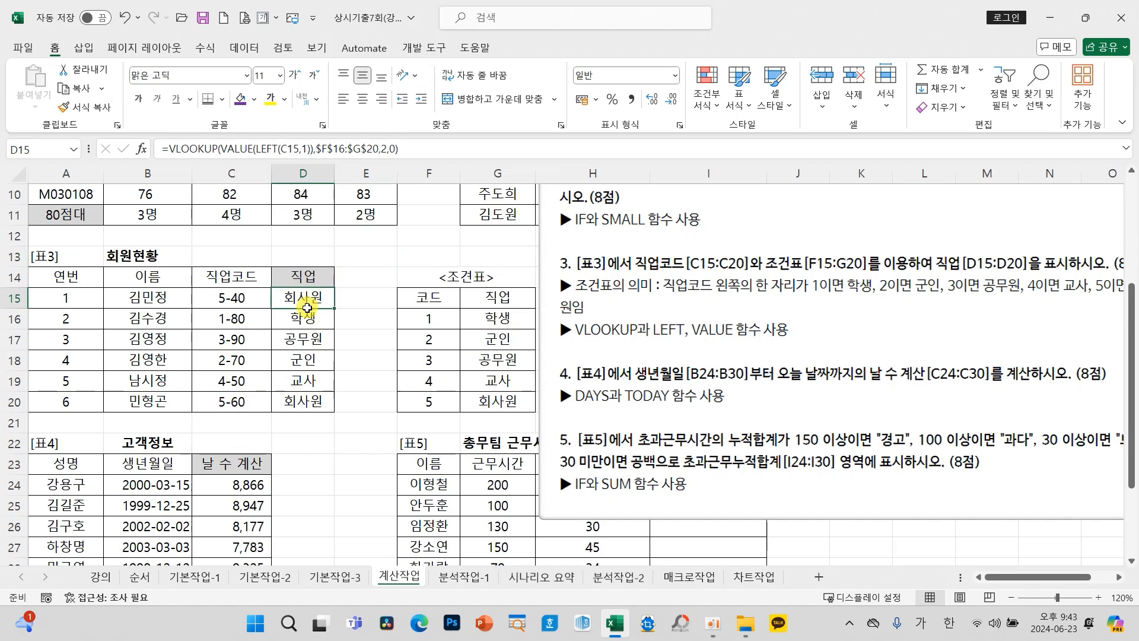
drag(307, 308, 314, 396)
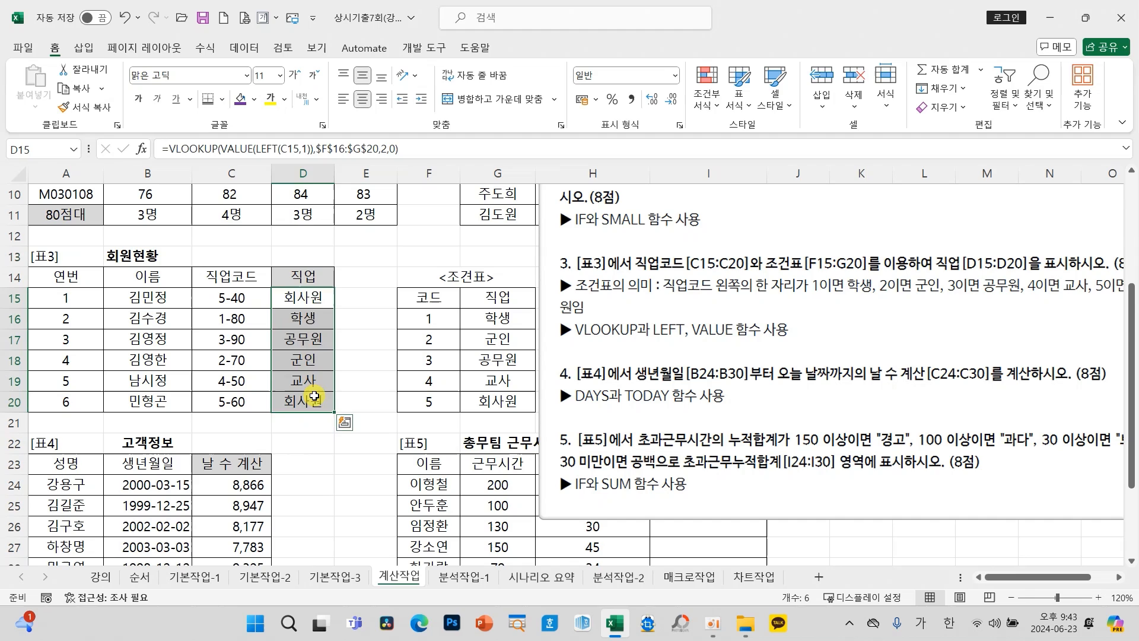
key(Delete)
click(359, 384)
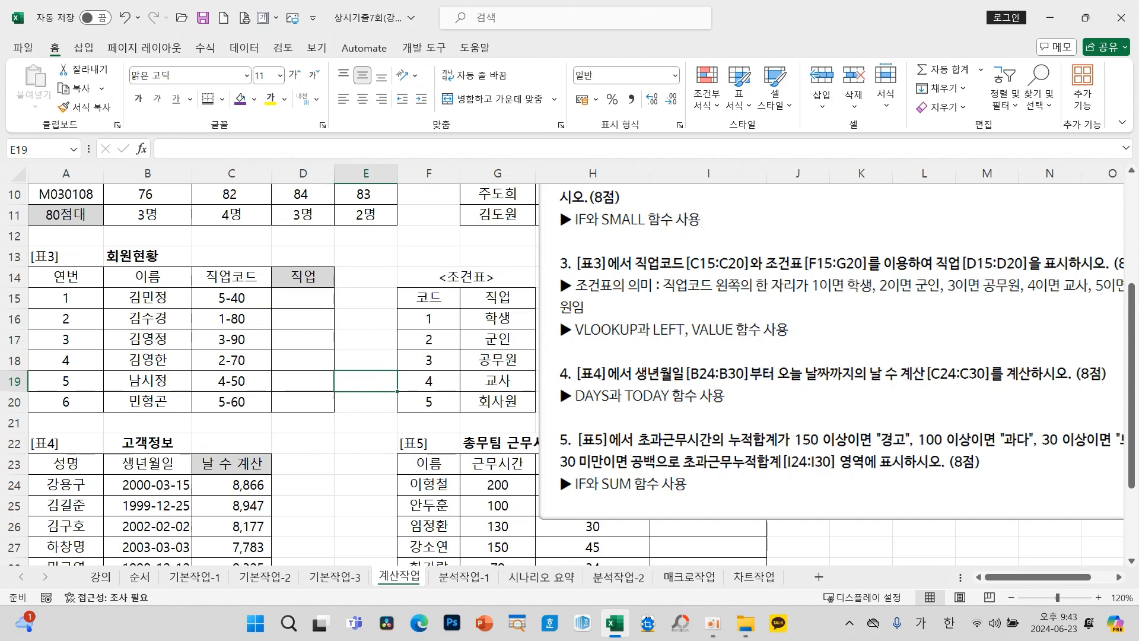
Step: Examine task 3's conditions for D15, relating the first digit of 직업코드 to the 조건표 codes with VLOOKUP, LEFT and VALUE
scroll(285, 368, up, 2)
click(300, 421)
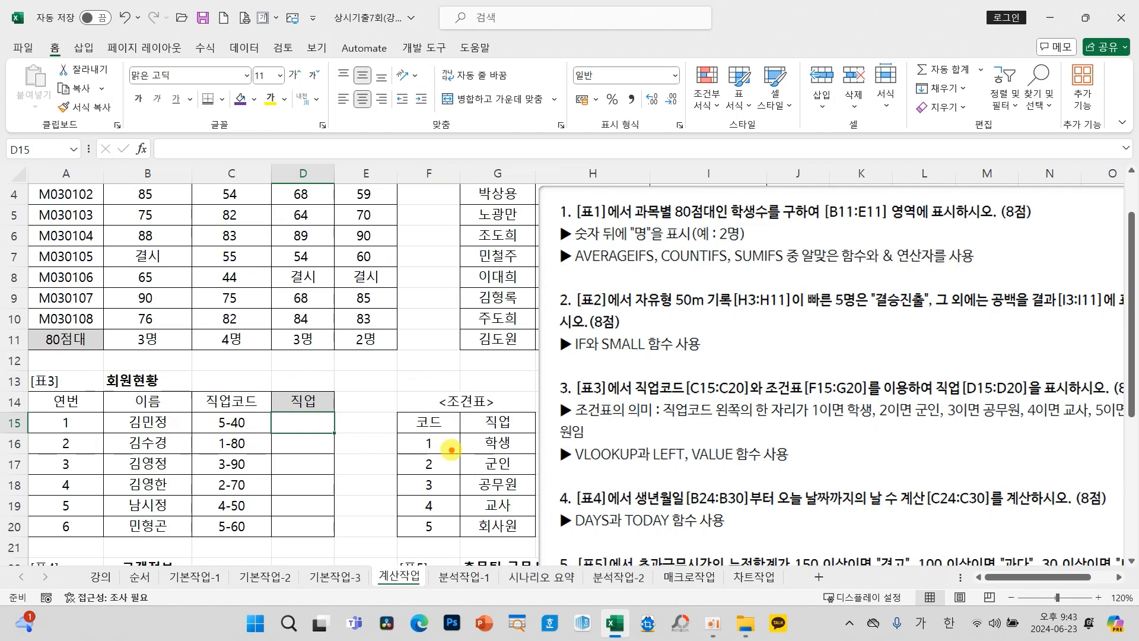
drag(299, 414, 320, 411)
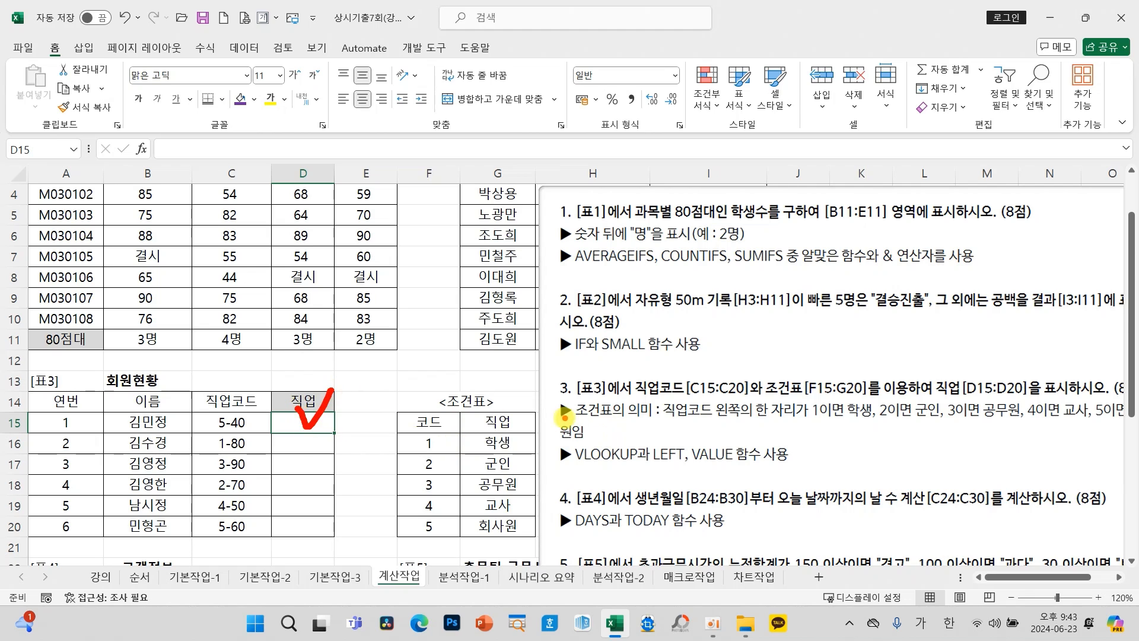
drag(565, 417, 635, 420)
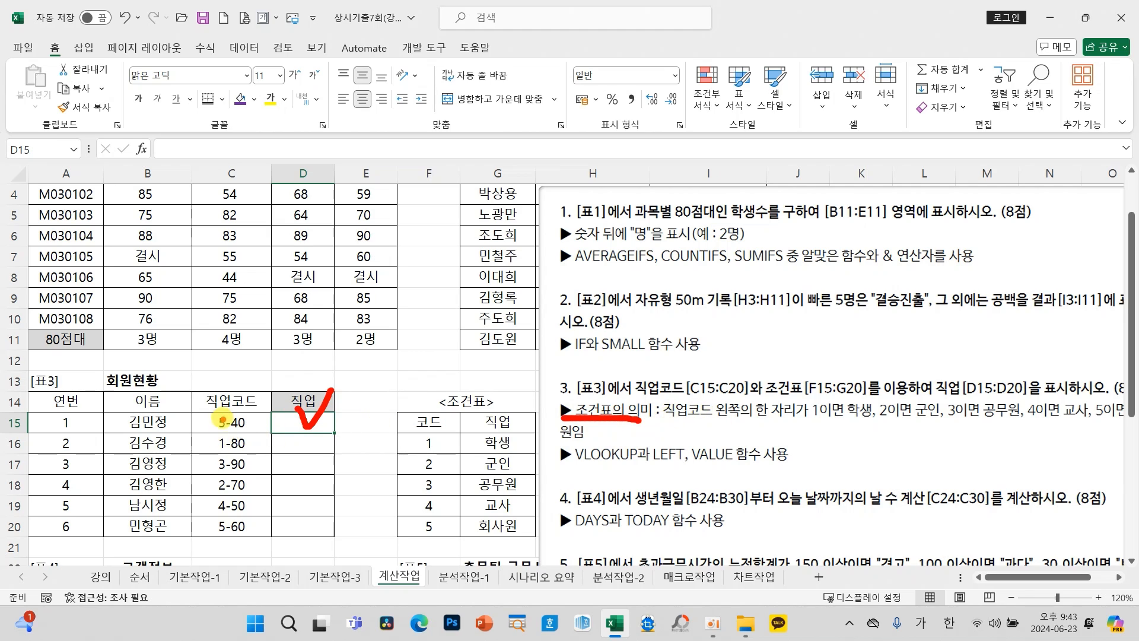
mouse_move(201, 411)
mouse_down()
mouse_move(229, 433)
mouse_move(211, 540)
mouse_move(205, 407)
mouse_up()
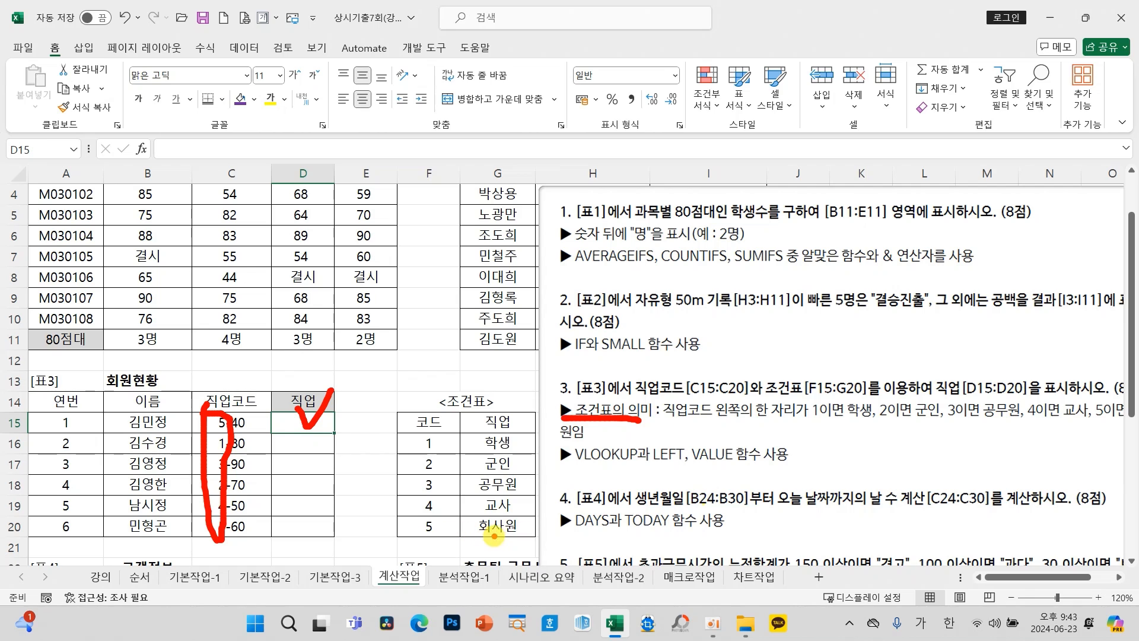
mouse_move(432, 404)
mouse_down()
mouse_move(420, 490)
mouse_move(454, 466)
mouse_up()
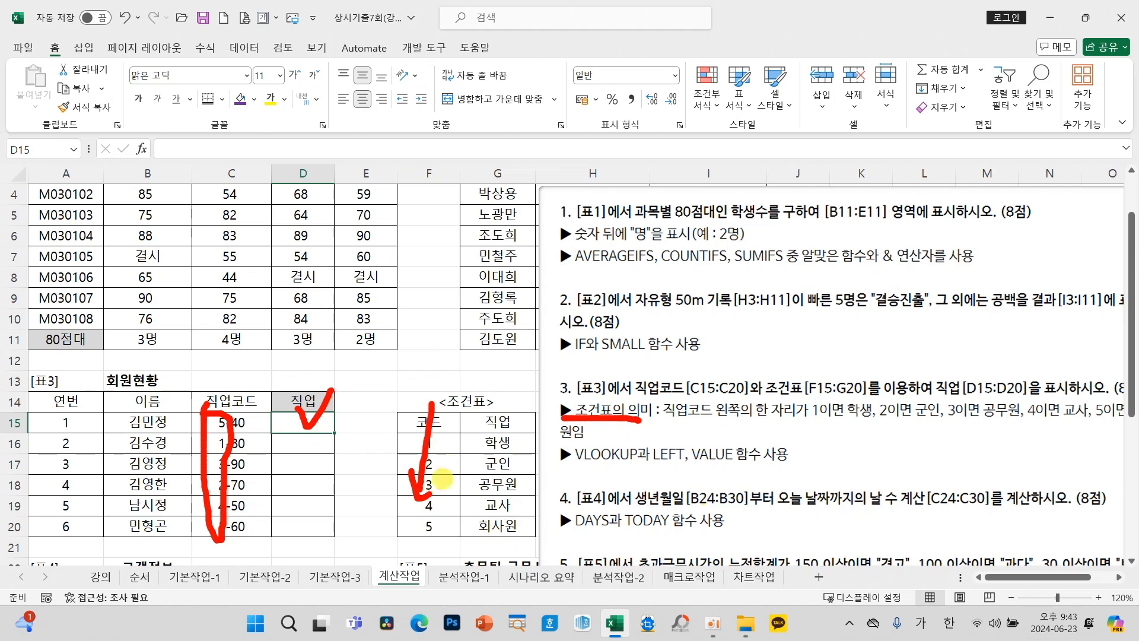
drag(566, 467, 633, 468)
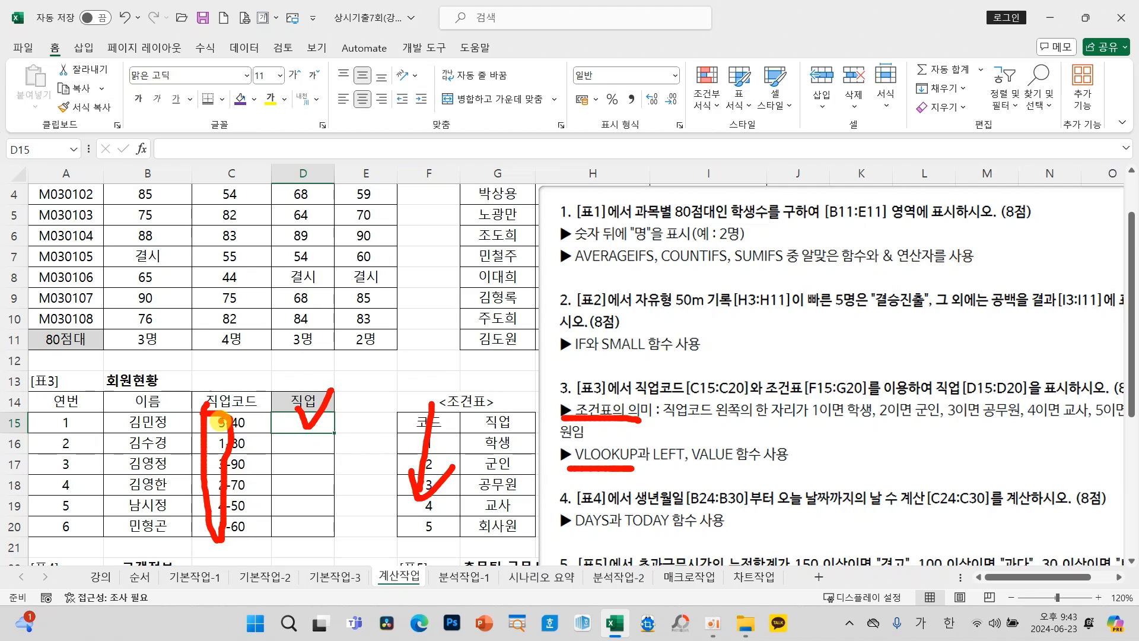
mouse_move(638, 467)
mouse_down()
mouse_move(758, 465)
mouse_move(668, 454)
mouse_move(745, 426)
mouse_move(754, 462)
mouse_up()
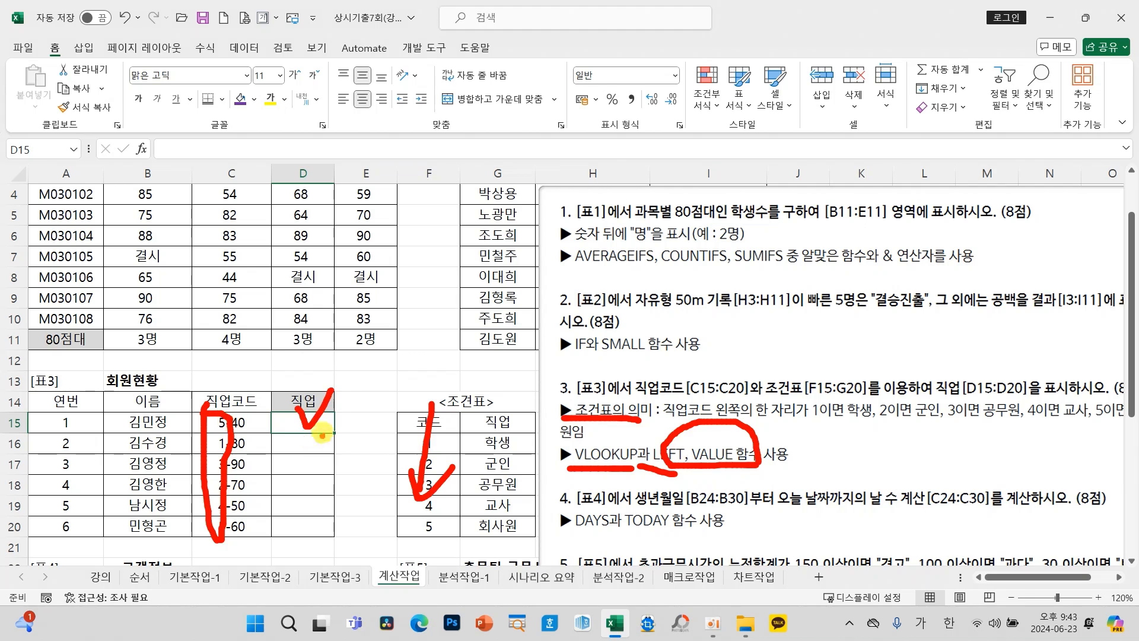
key(Escape)
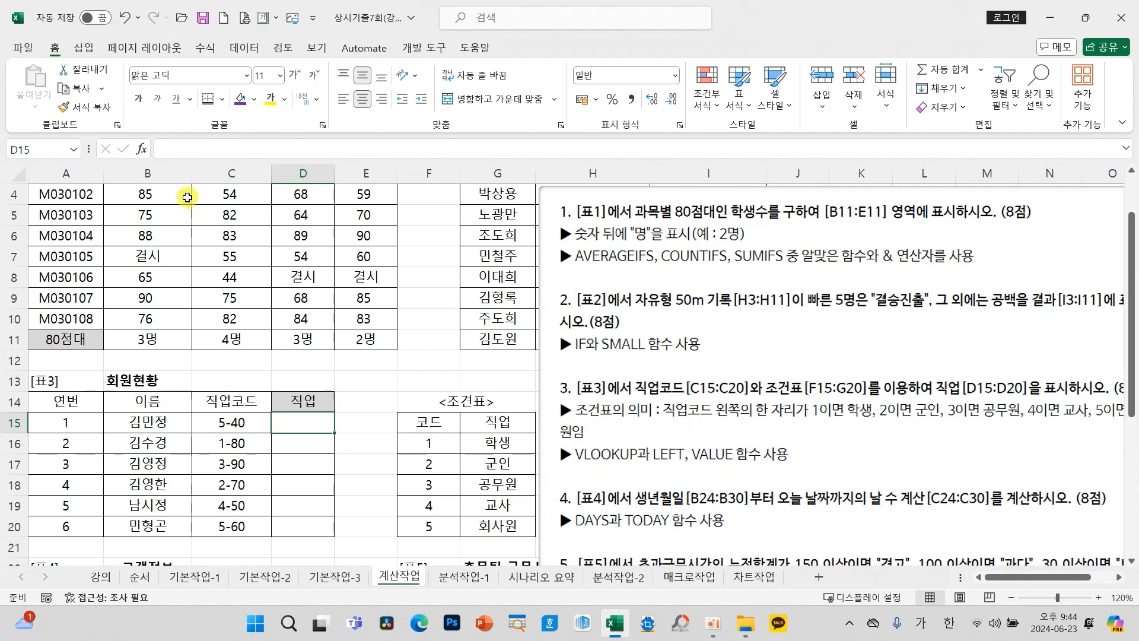
Step: Insert a VLOOKUP function in 표3's cell D15 and move its arguments dialog clear of 표3 and the 조건표
click(141, 148)
click(363, 449)
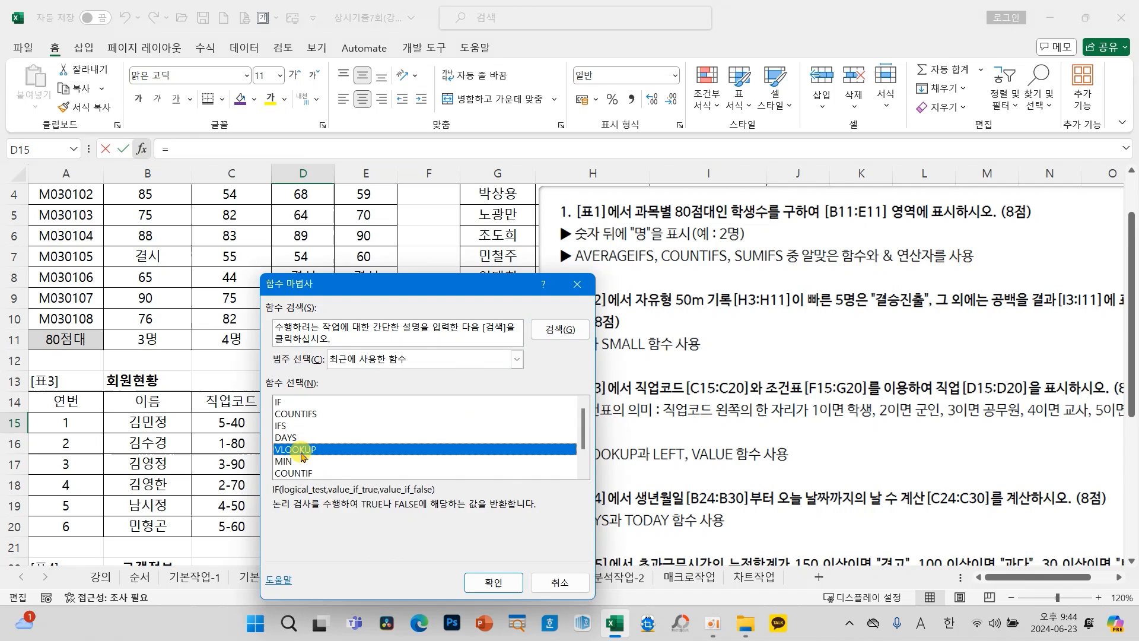
click(495, 581)
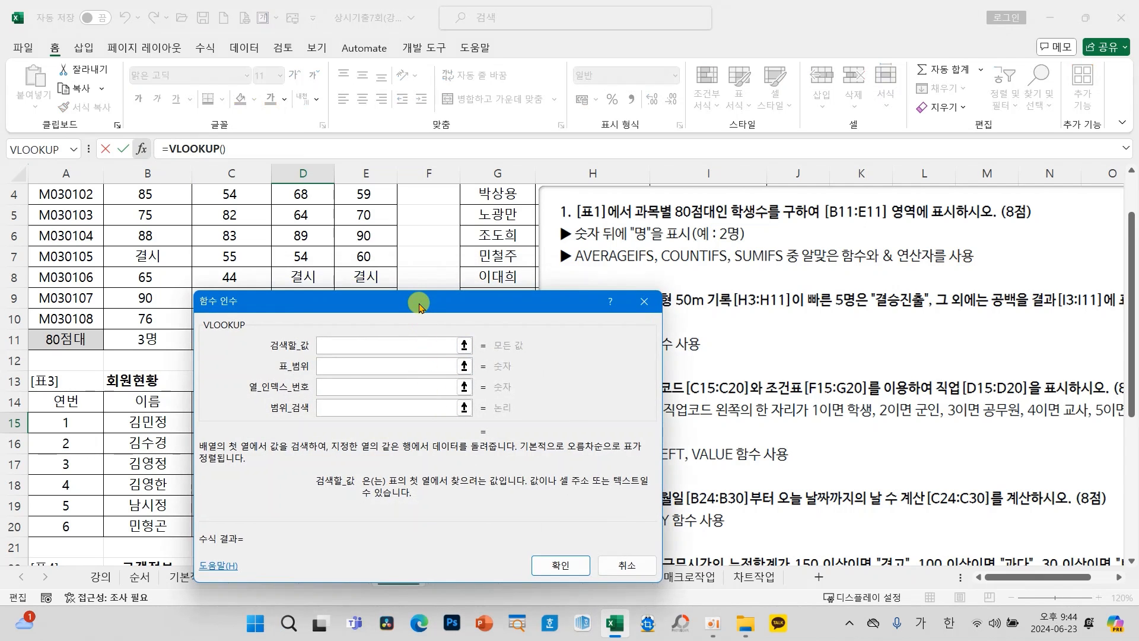
drag(419, 301, 482, 81)
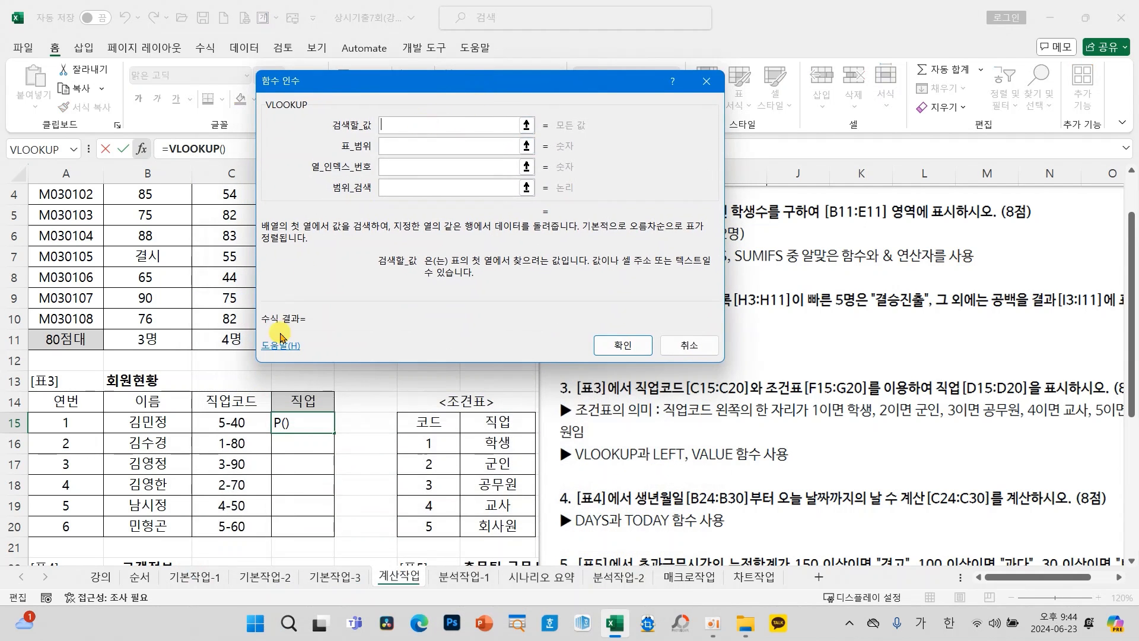
Step: Set the VLOOKUP lookup value to LEFT(C15,1) so it takes the first character of the 직업코드
click(240, 428)
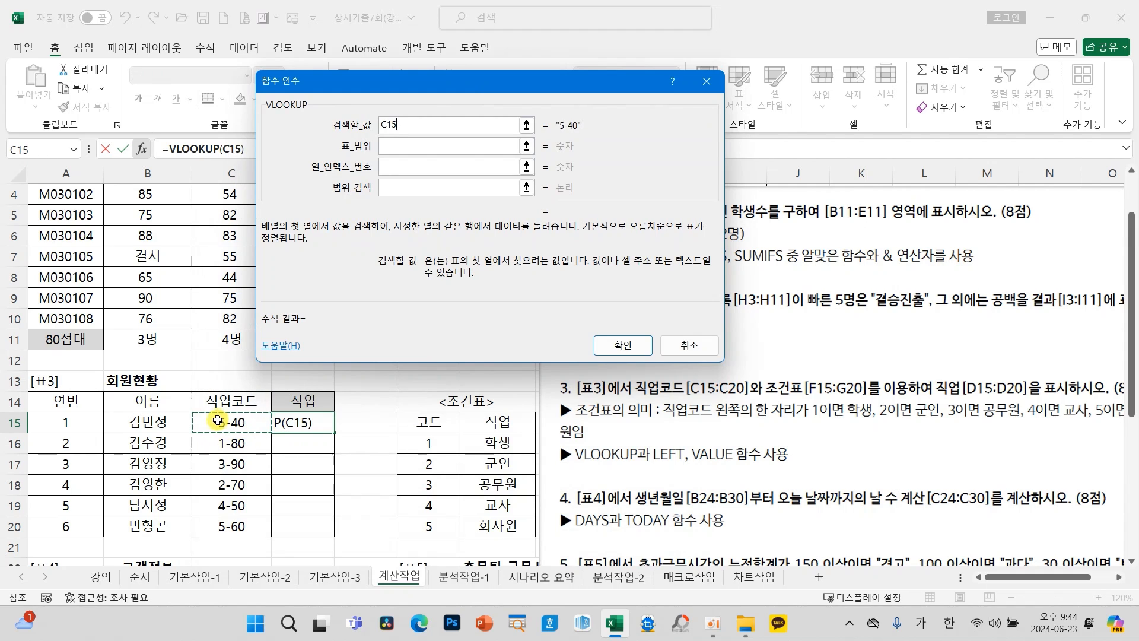
key(BackSpace)
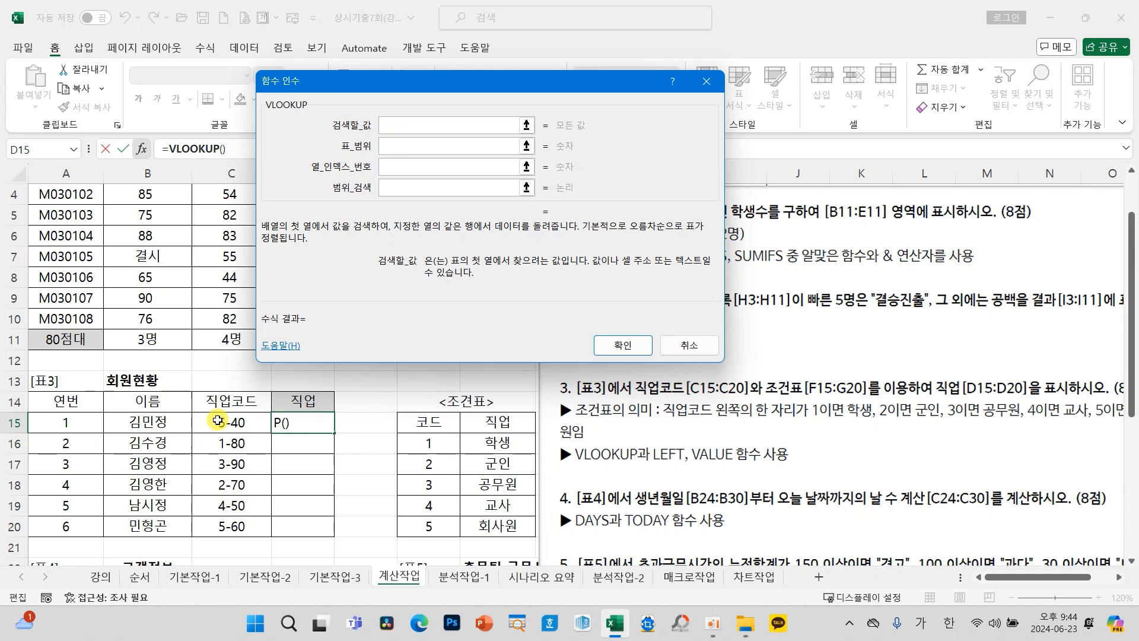
text(LEFT)
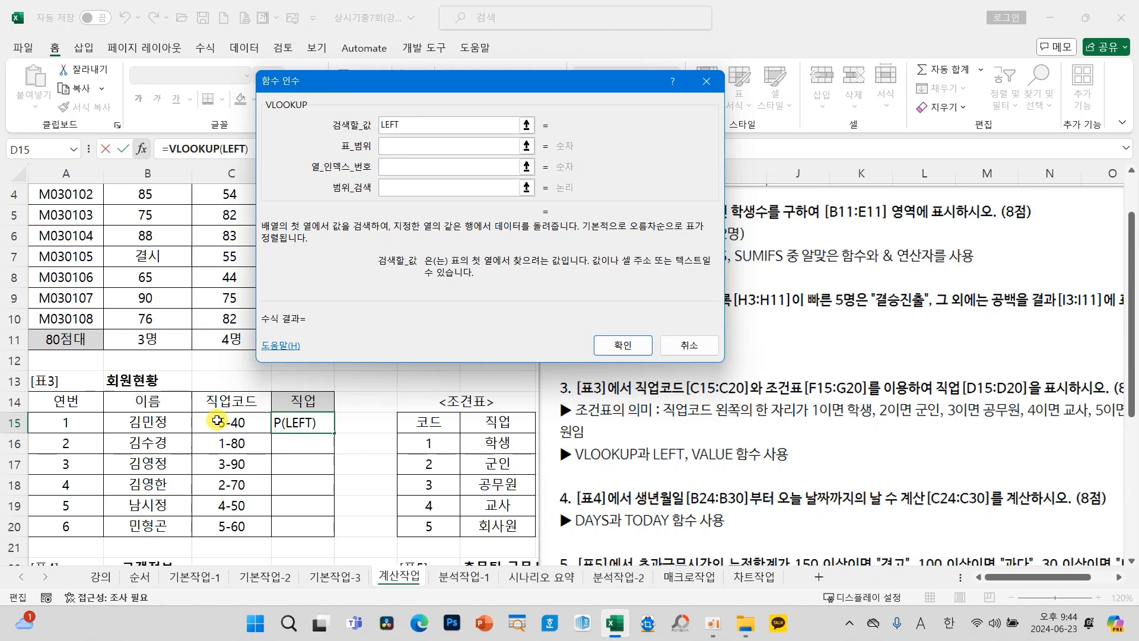
text(()
click(218, 422)
text(,1))
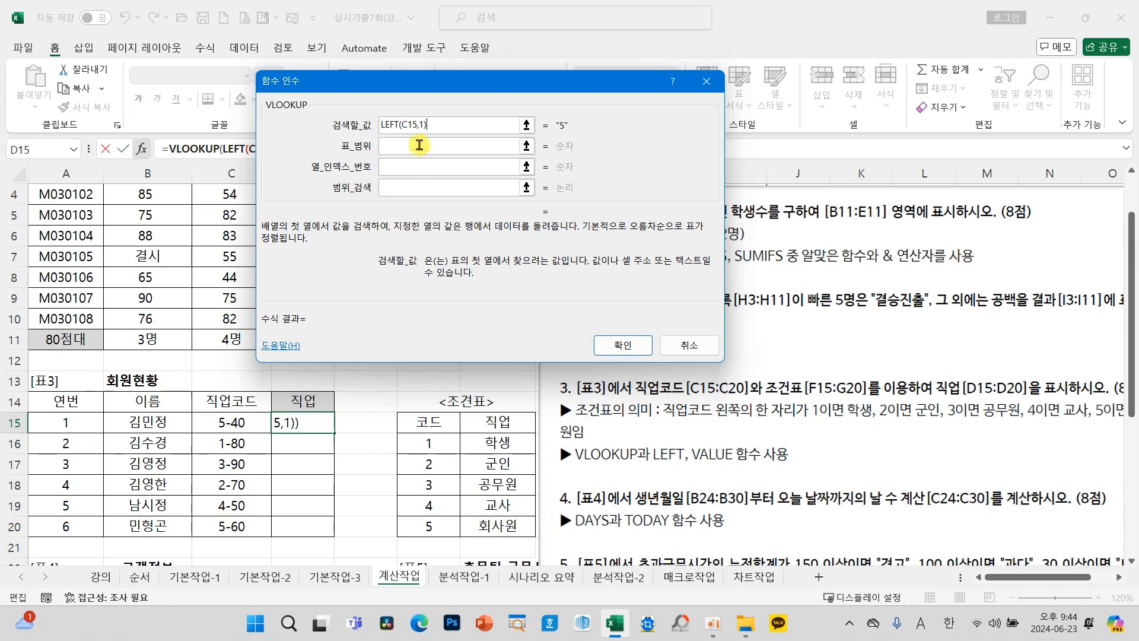
Step: Set the VLOOKUP table range to the 조건표 data as the absolute reference $F$16:$G$20
drag(391, 87, 243, 113)
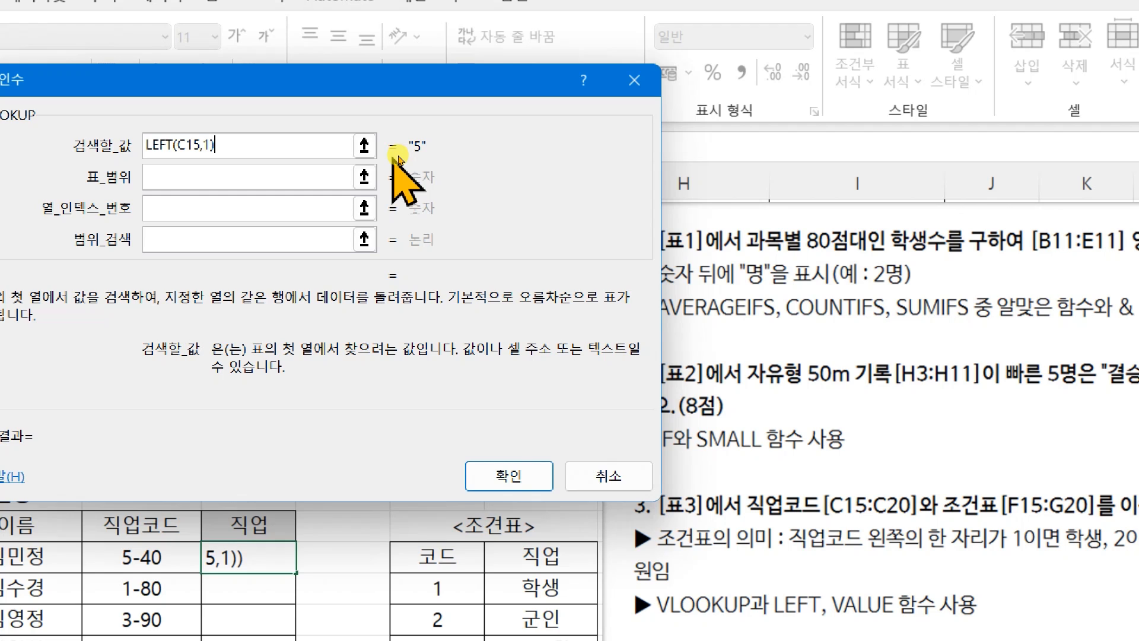
click(341, 178)
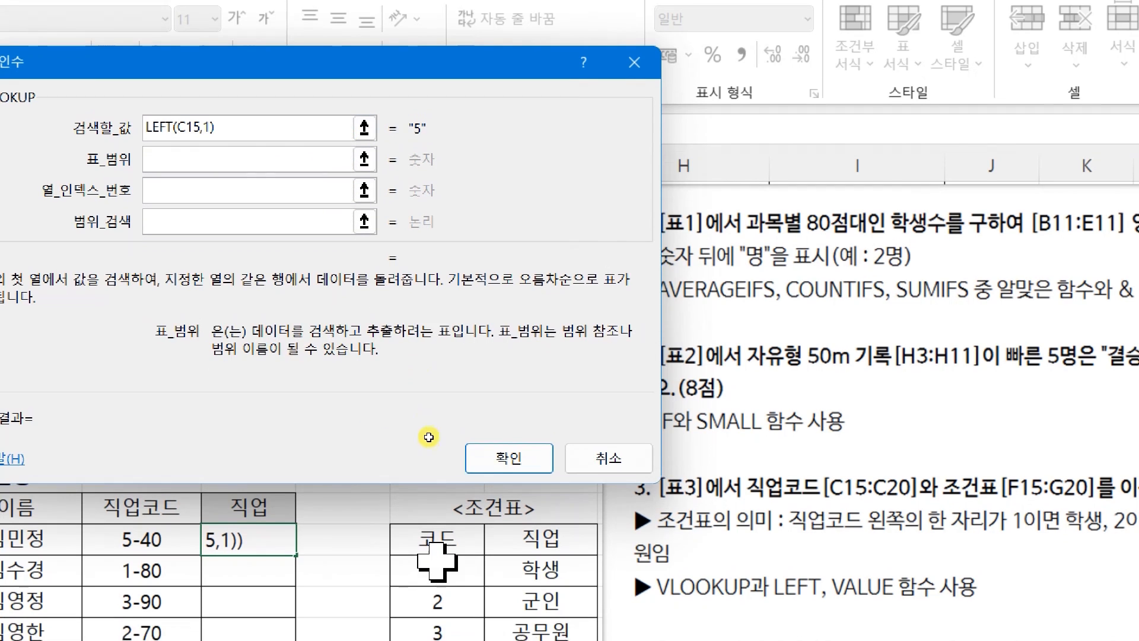
drag(437, 568, 512, 640)
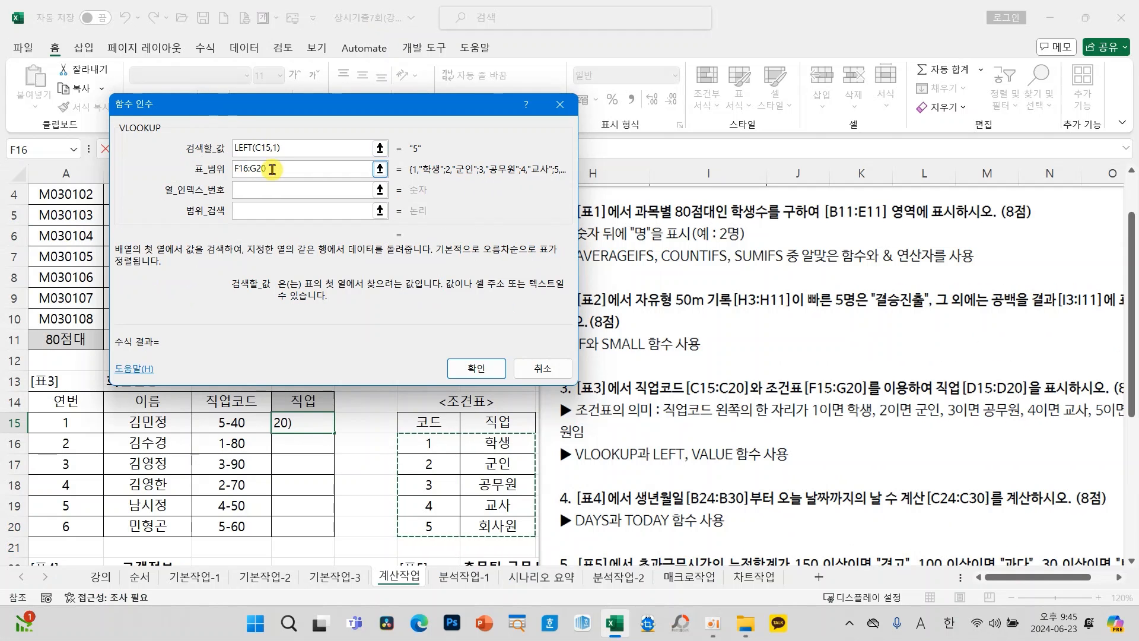
key(F4)
Step: Set the VLOOKUP column index to 2 and the range lookup to 0 for an exact match
click(308, 190)
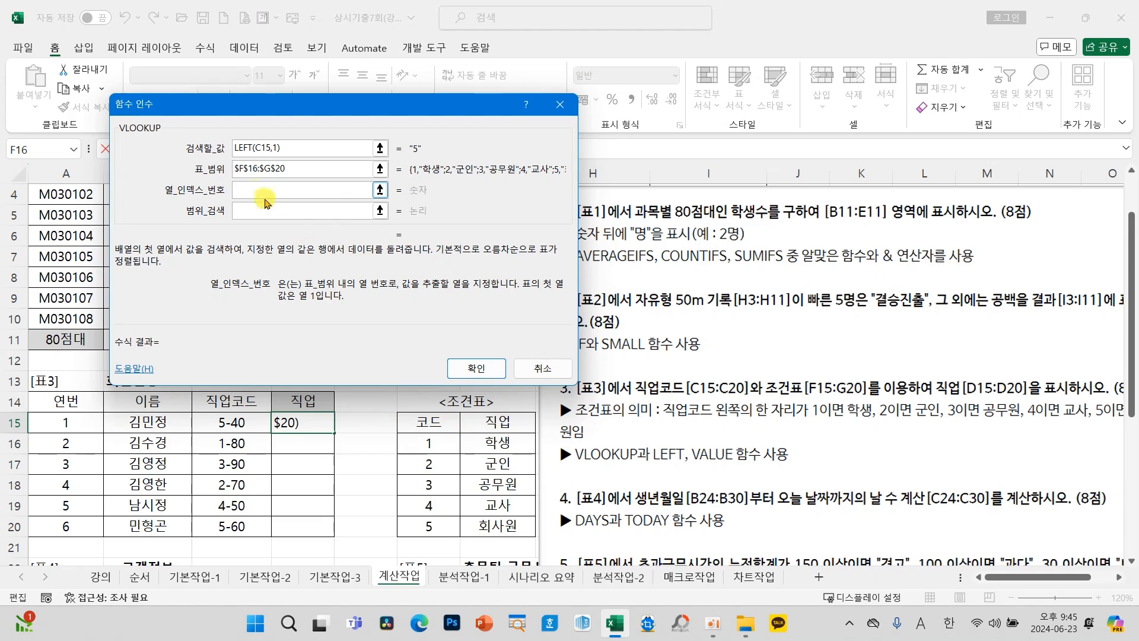
text(2)
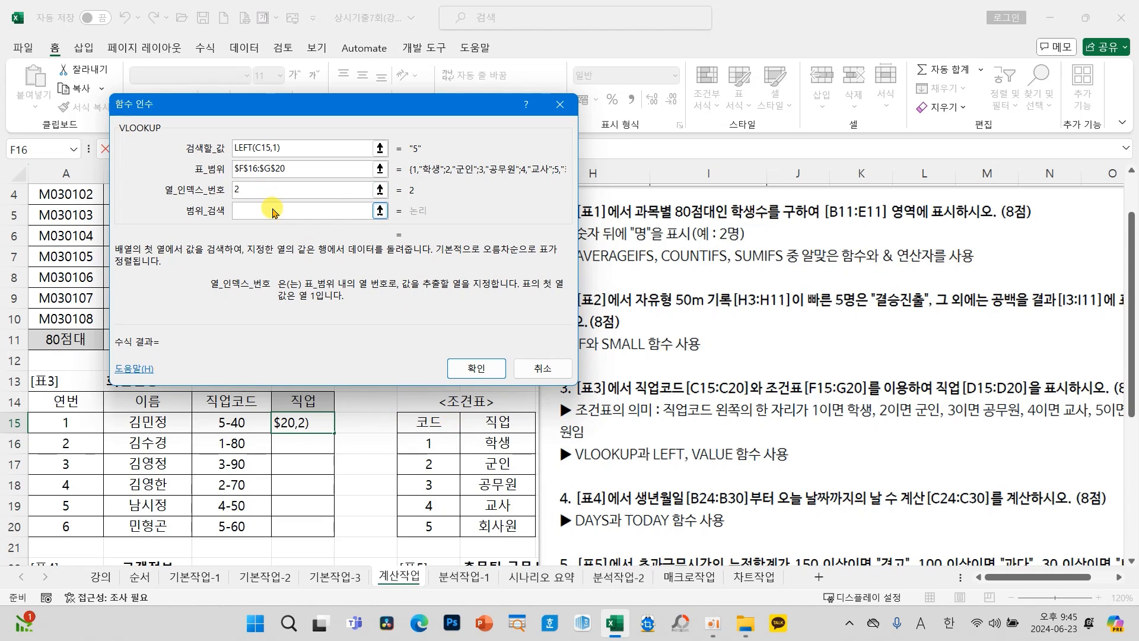
click(273, 211)
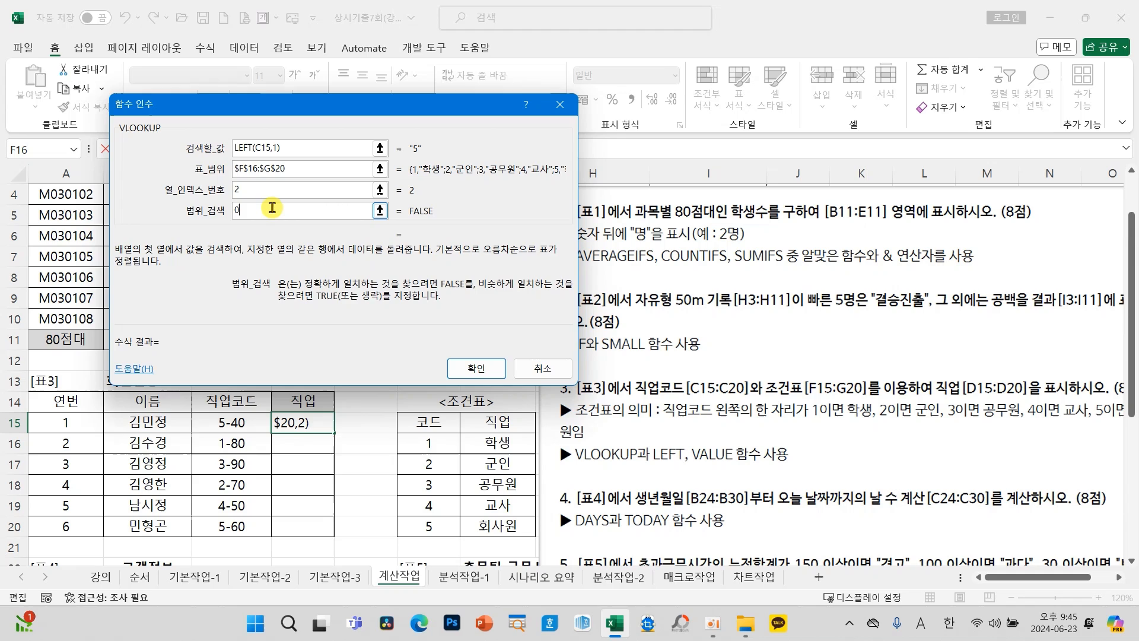
text(0)
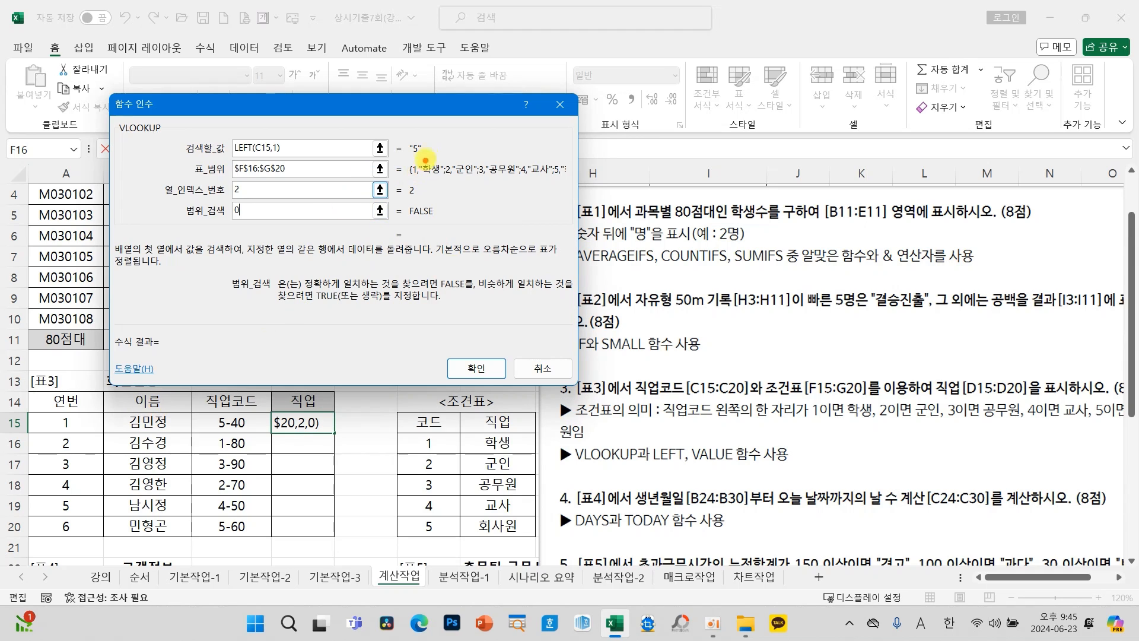
Step: Examine the data type of the LEFT lookup value against the 조건표 codes and the VALUE function required by task 3
mouse_move(393, 148)
mouse_down()
mouse_move(428, 127)
mouse_move(432, 159)
mouse_up()
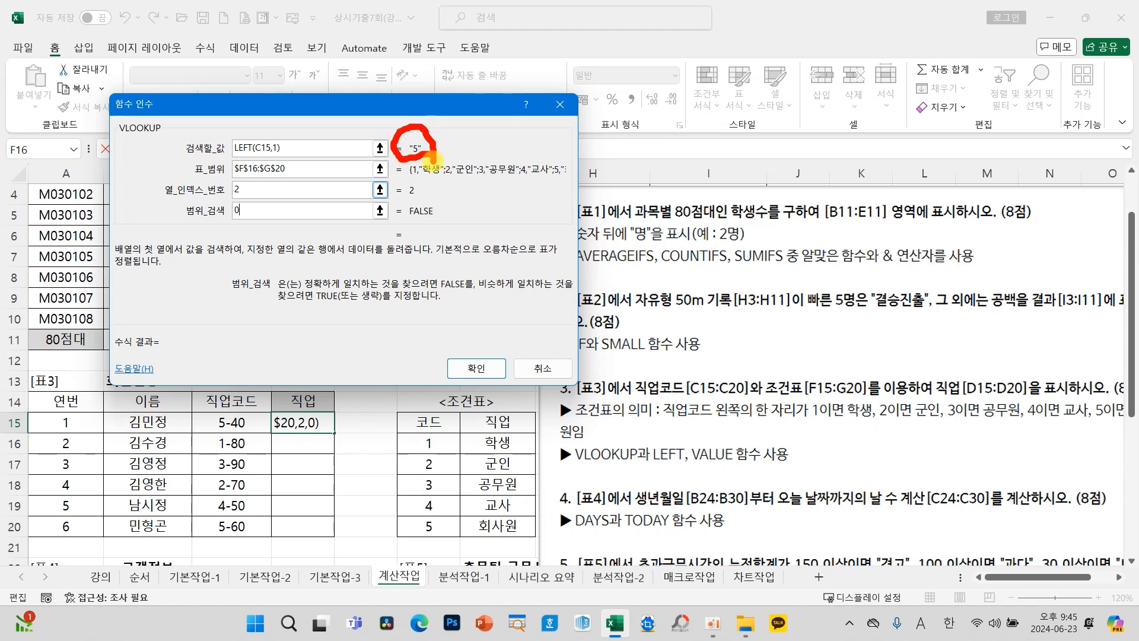
mouse_move(503, 159)
mouse_down()
mouse_move(501, 190)
mouse_move(568, 237)
mouse_up()
mouse_move(600, 128)
mouse_down()
mouse_move(640, 131)
mouse_move(595, 219)
mouse_up()
drag(619, 185, 655, 226)
drag(675, 125, 675, 245)
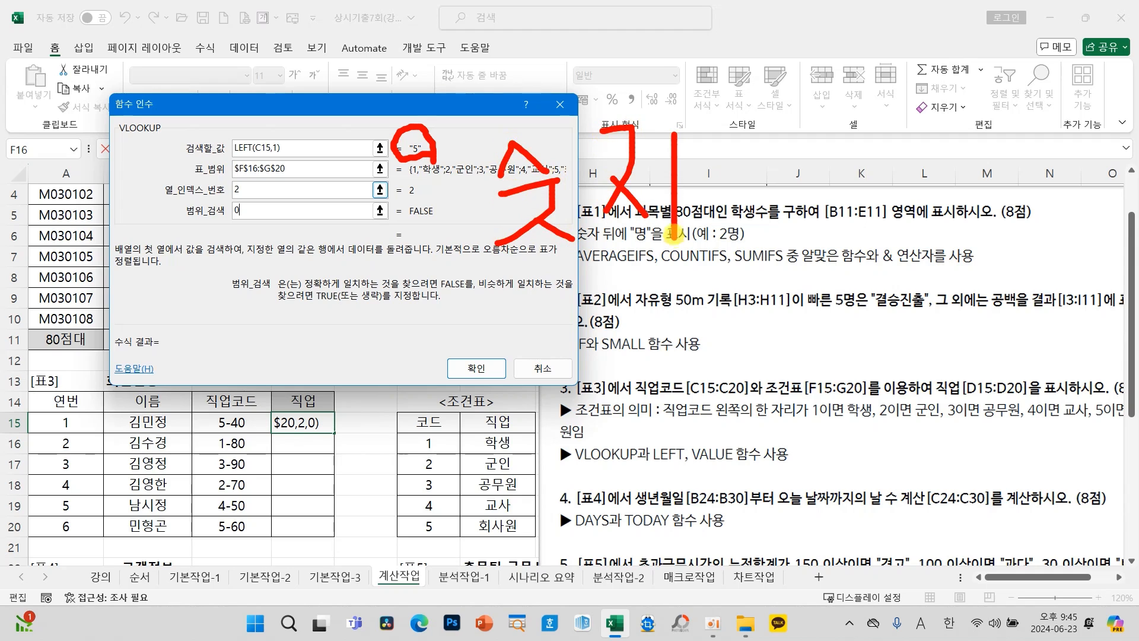
mouse_move(388, 455)
mouse_down()
mouse_move(460, 452)
mouse_move(395, 495)
mouse_move(406, 530)
mouse_up()
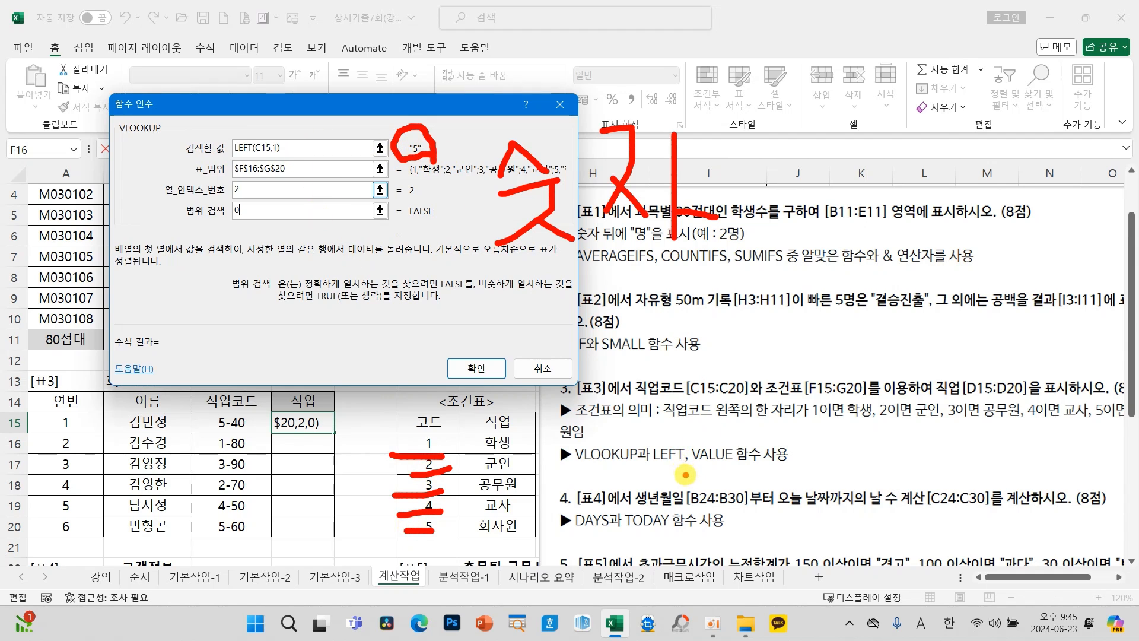
mouse_move(684, 475)
mouse_down()
mouse_move(783, 472)
mouse_move(689, 426)
mouse_move(685, 474)
mouse_up()
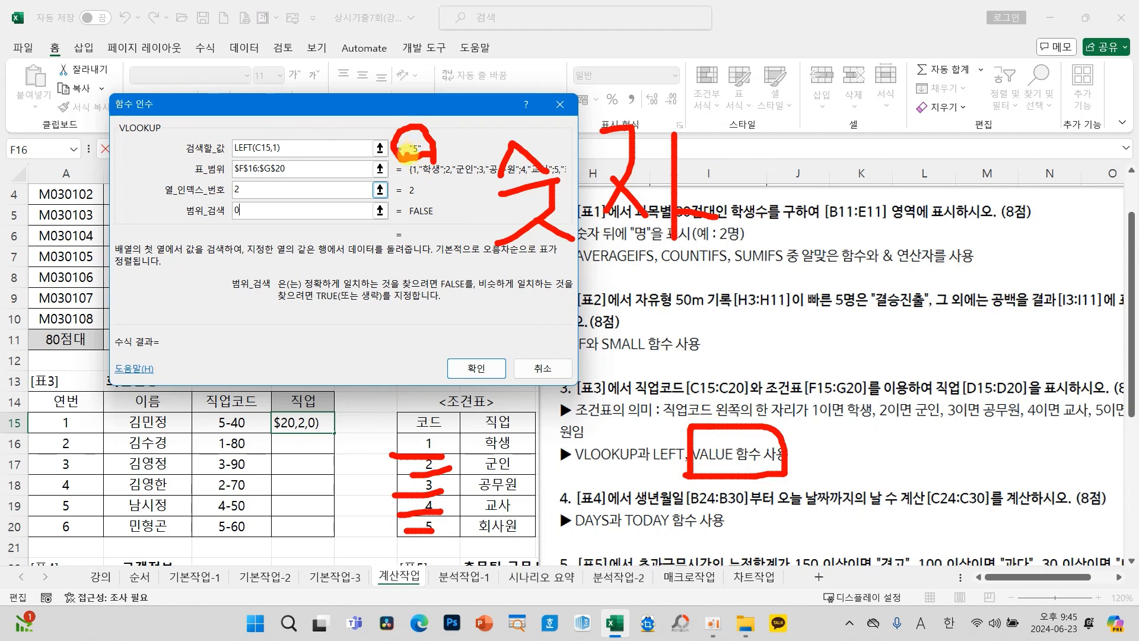
key(Escape)
Step: Wrap the lookup value in VALUE so that it reads VALUE(LEFT(C15,1))
click(236, 148)
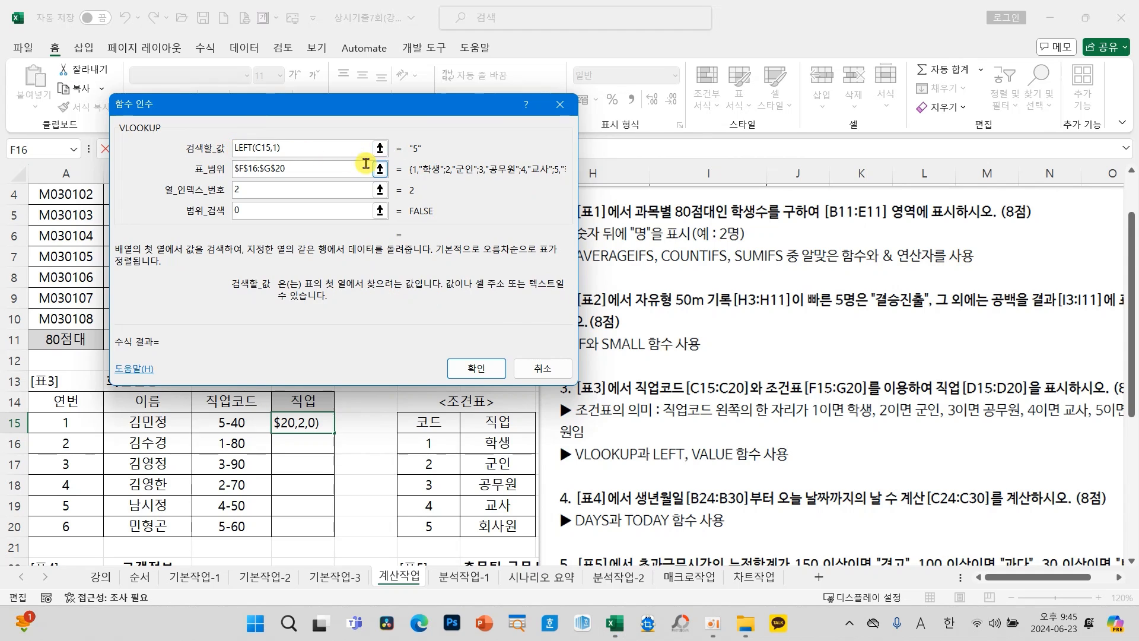
text(VA)
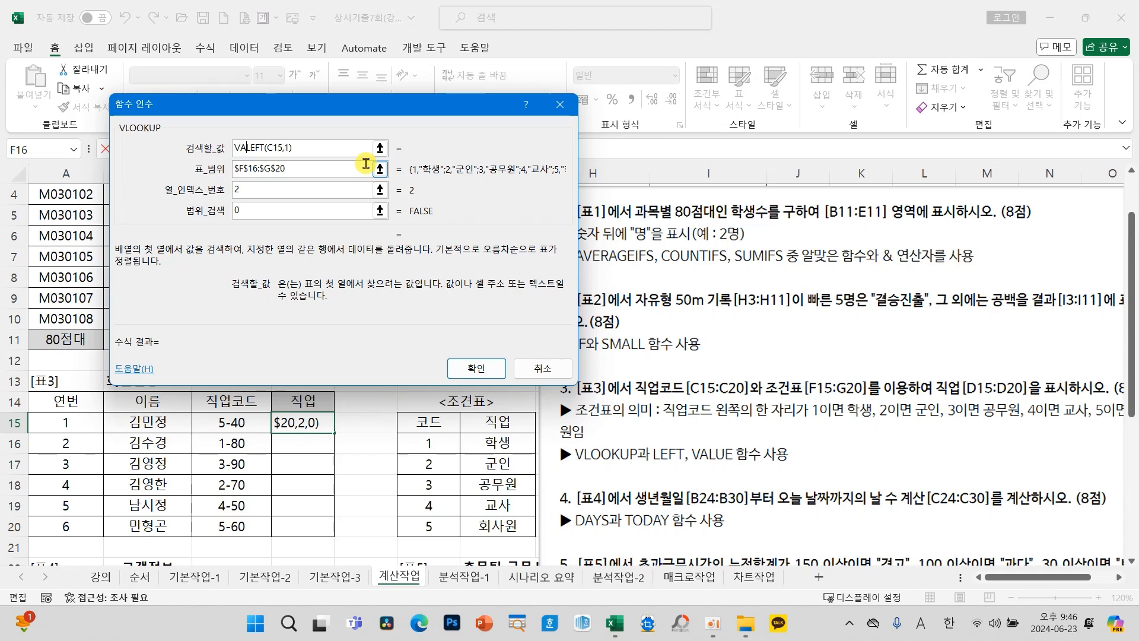
text(LUE()
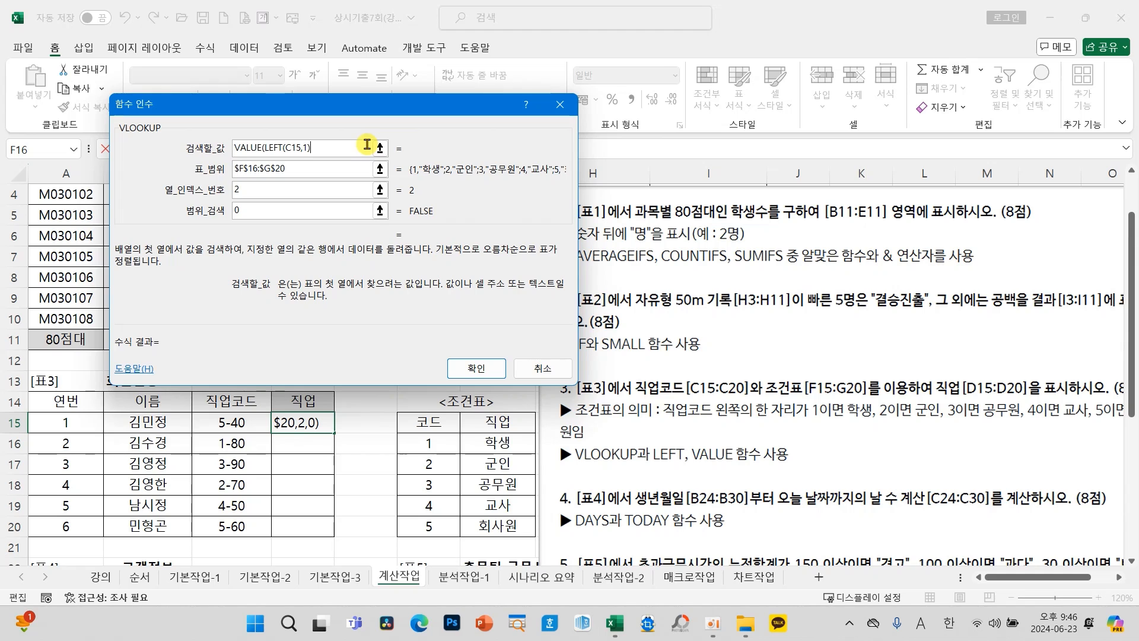
text())
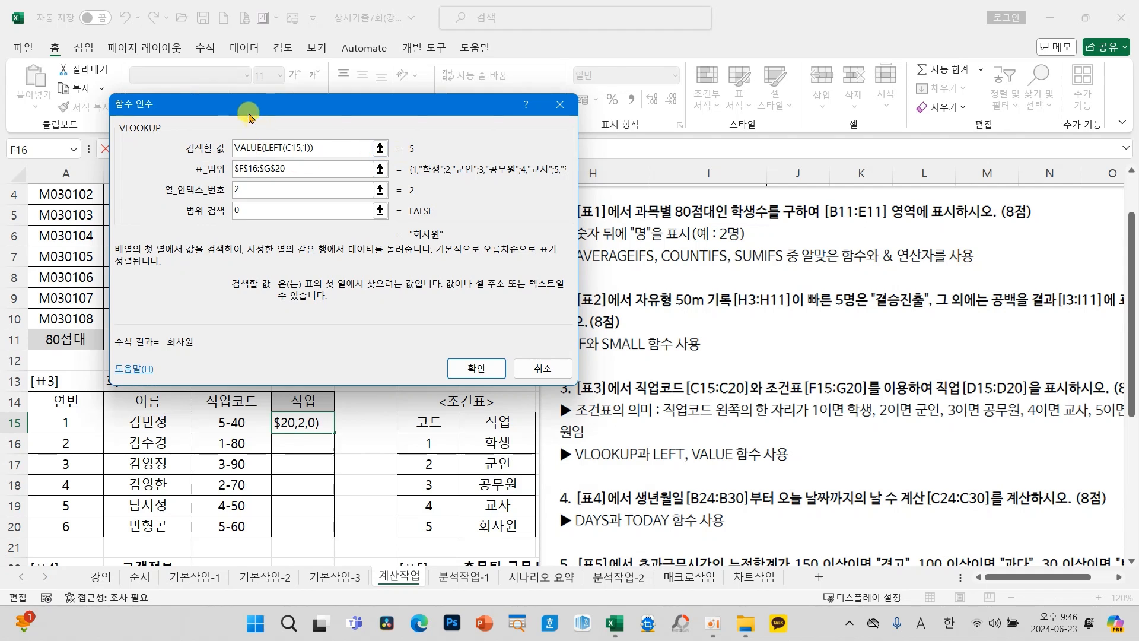
Step: Inspect the arguments of the nested VALUE function and of the outer VLOOKUP in D15's formula
drag(231, 104, 234, 192)
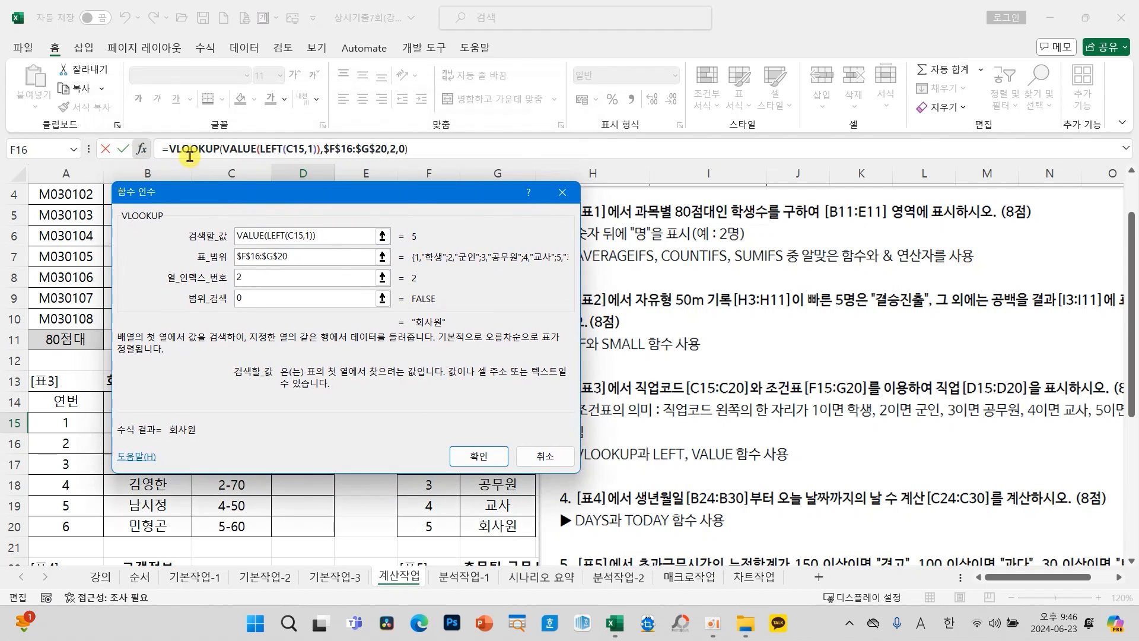
click(236, 148)
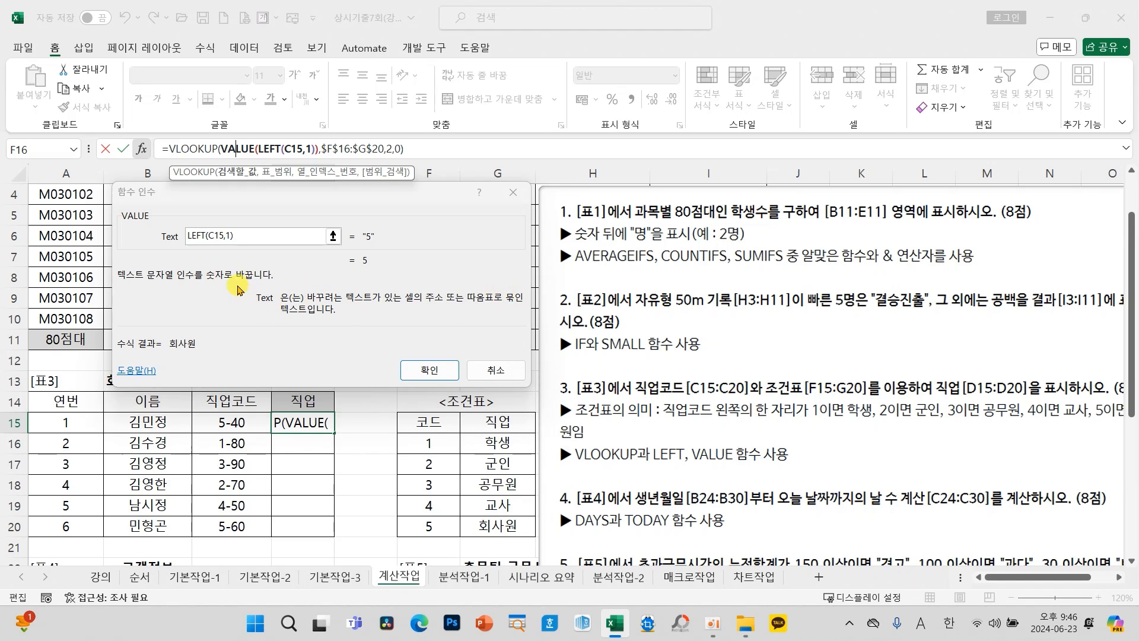
mouse_move(103, 259)
mouse_down()
mouse_move(201, 287)
mouse_move(219, 278)
mouse_move(240, 309)
mouse_move(249, 178)
mouse_move(126, 198)
mouse_move(121, 189)
mouse_move(169, 187)
mouse_up()
key(Escape)
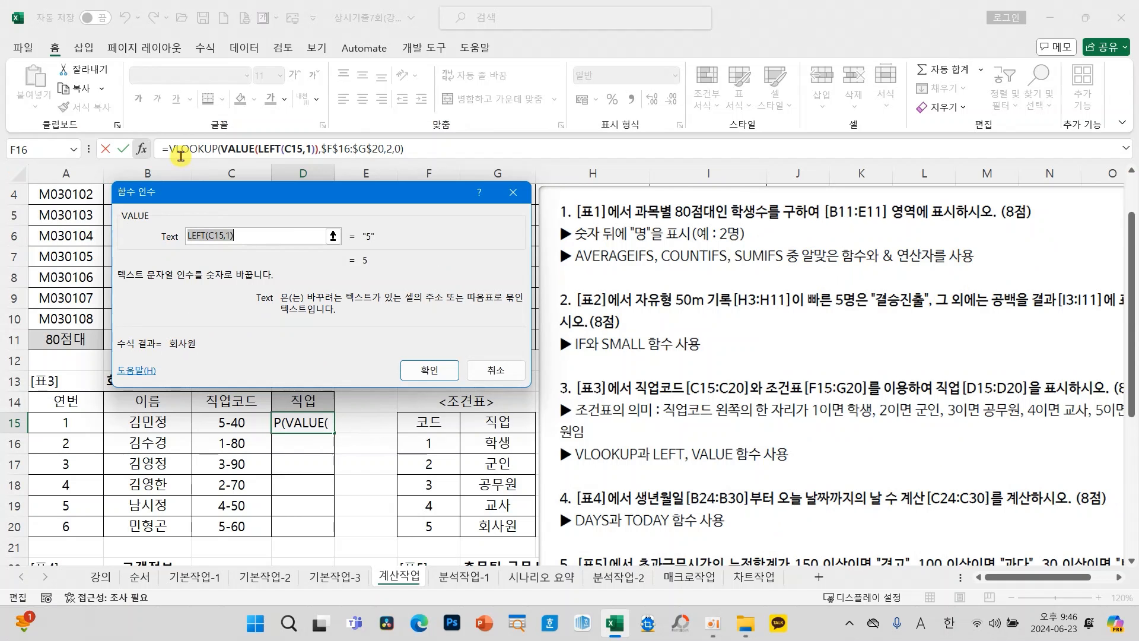
click(181, 153)
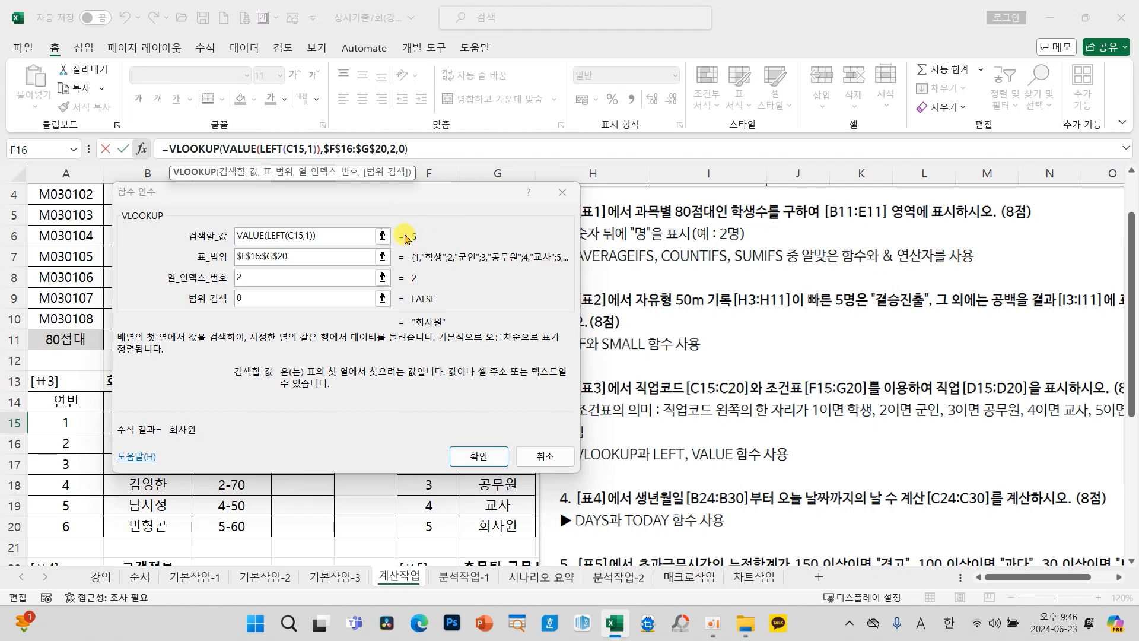
click(252, 252)
Step: Confirm the VLOOKUP formula in D15 and fill it down through D20
click(477, 456)
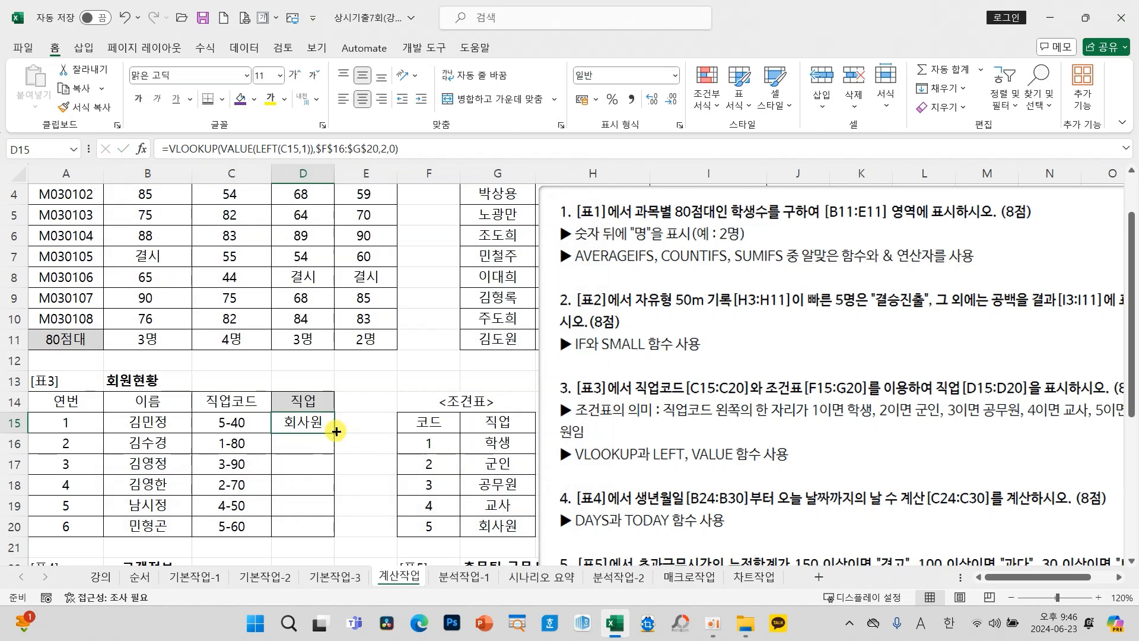
drag(336, 432, 342, 534)
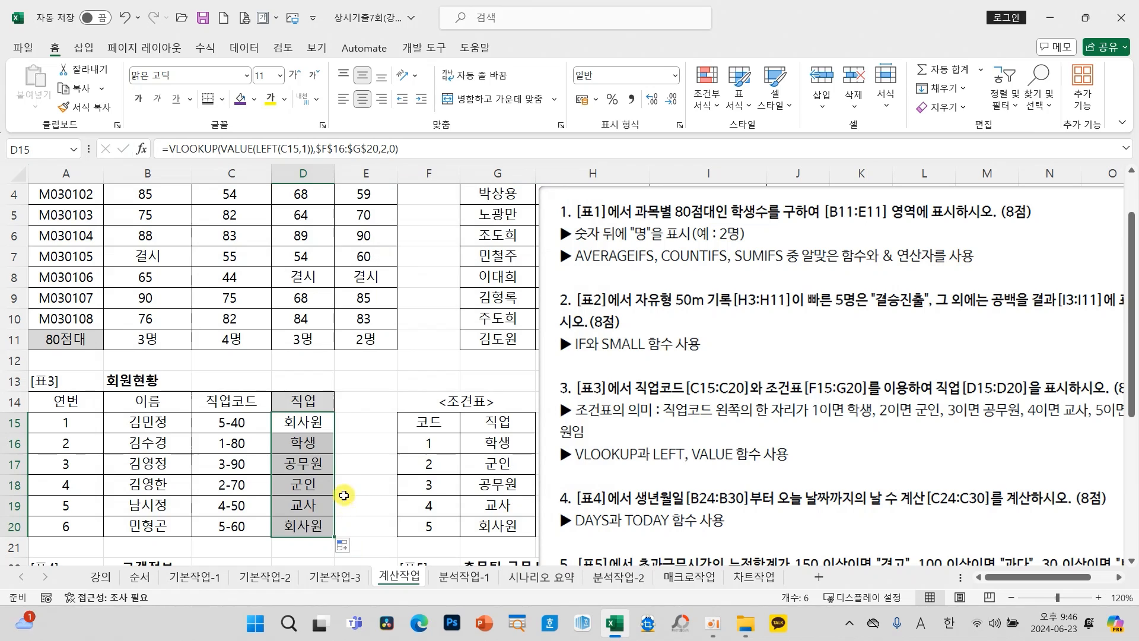
click(351, 495)
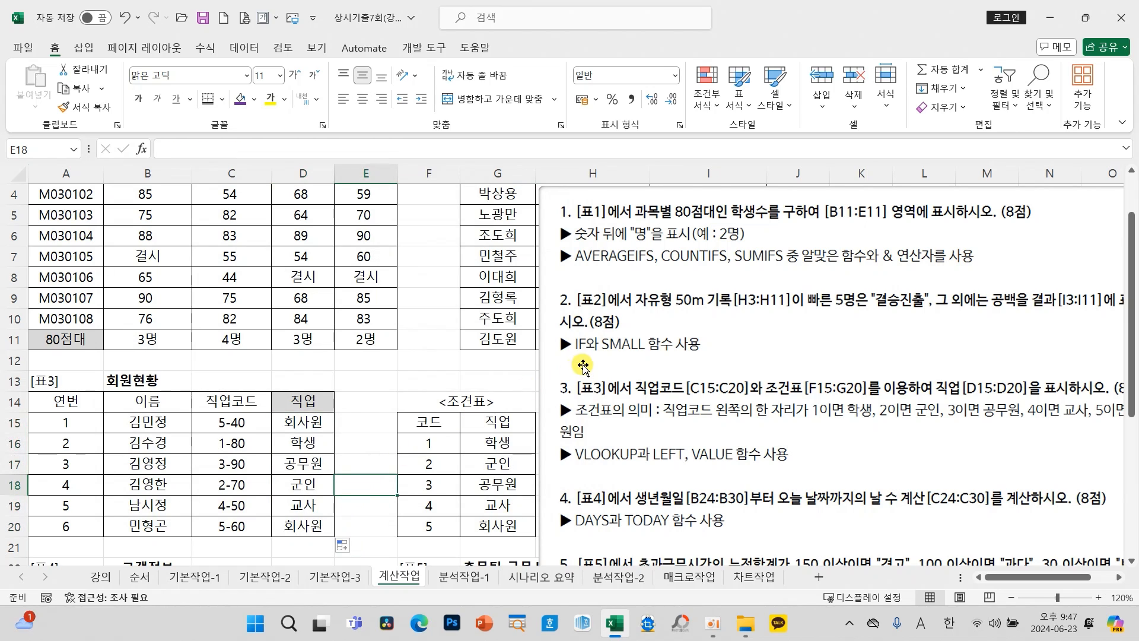
Step: Move the task instructions picture beside 표4, over 표5, leaving 표4 and its 날 수 계산 column uncovered
scroll(373, 381, down, 3)
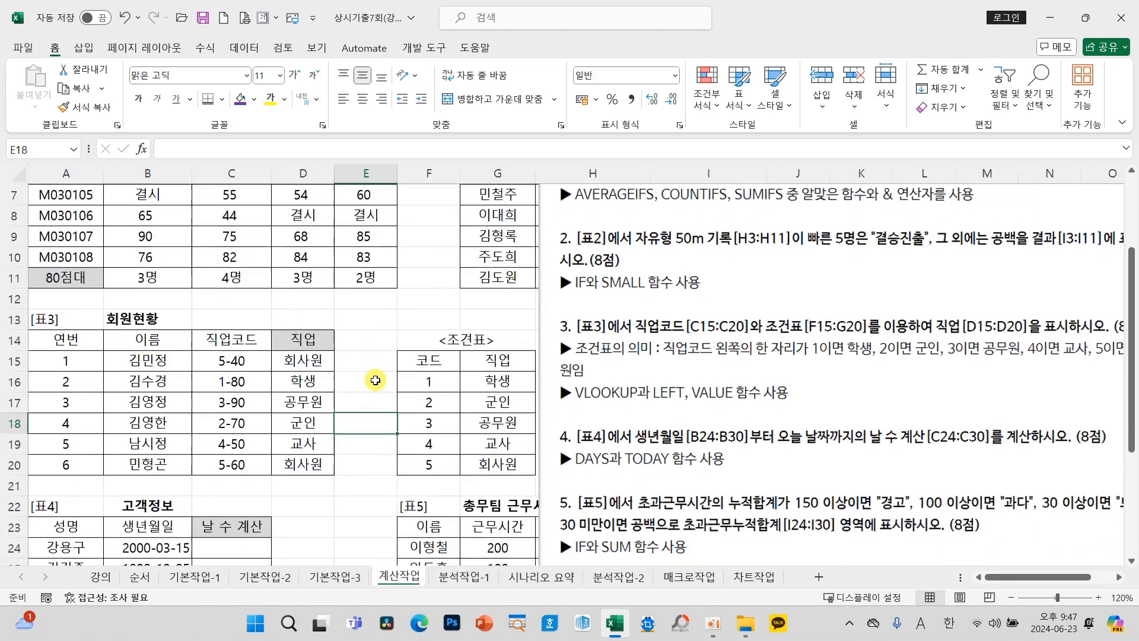
scroll(374, 380, down, 2)
click(590, 325)
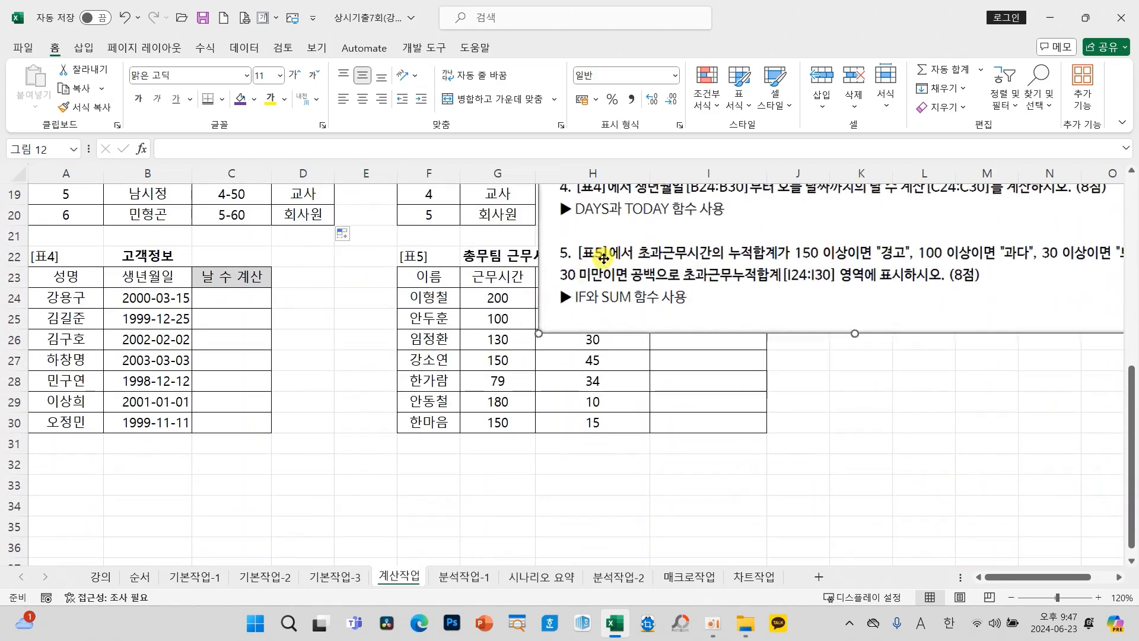
drag(590, 325, 374, 369)
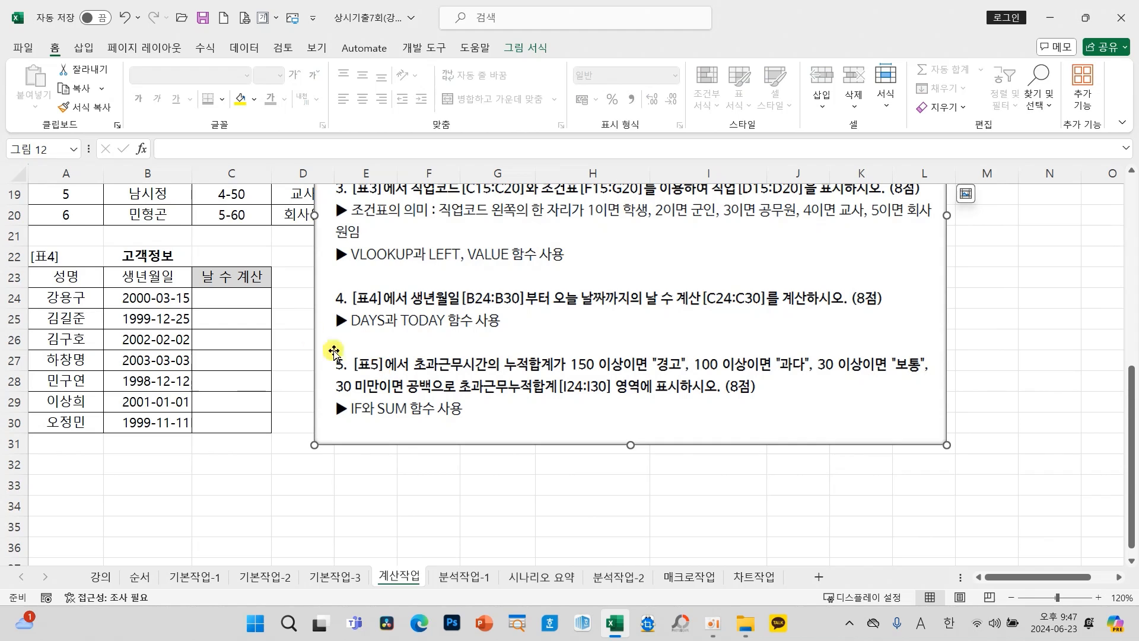
click(244, 299)
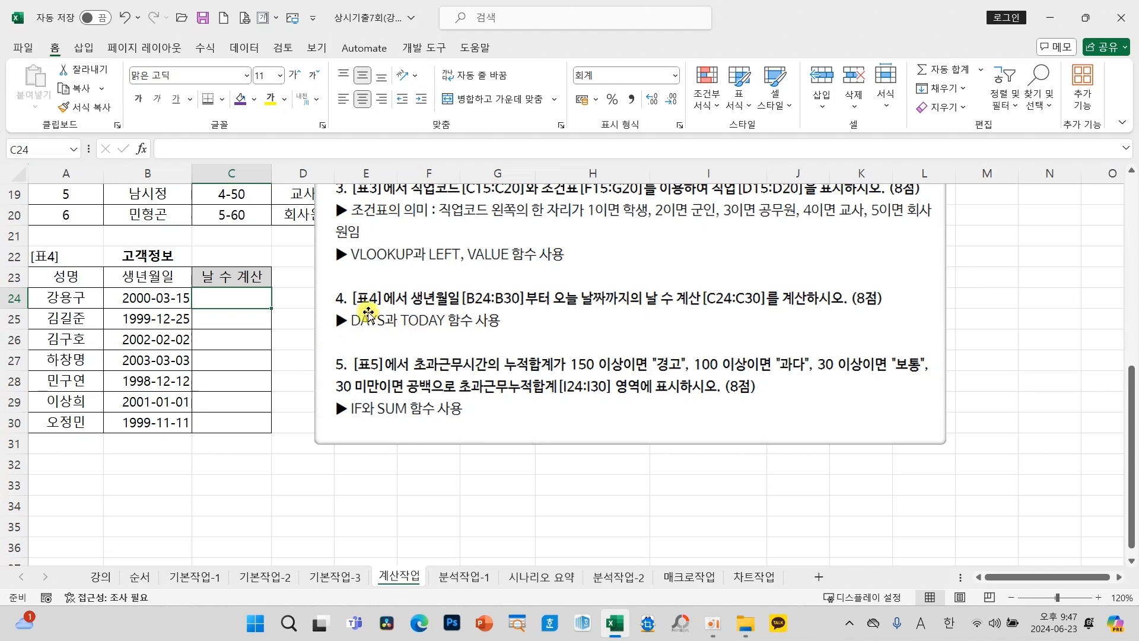
drag(390, 335, 427, 336)
Step: Start a formula with the DAYS function in C24, the first 날 수 계산 cell of 표4
click(210, 299)
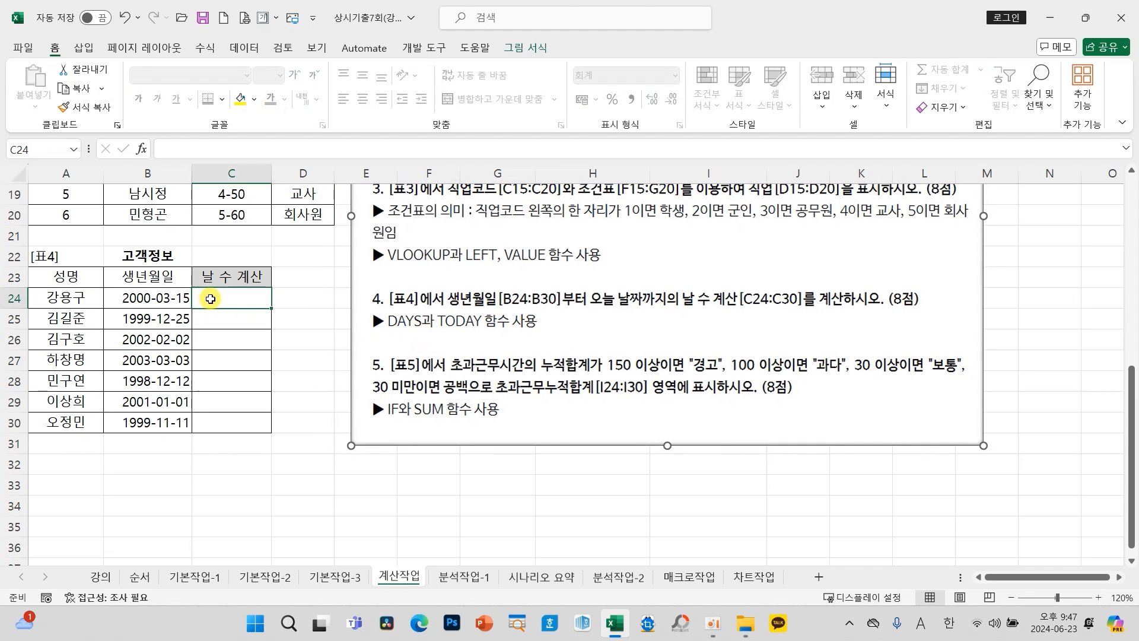
text(=)
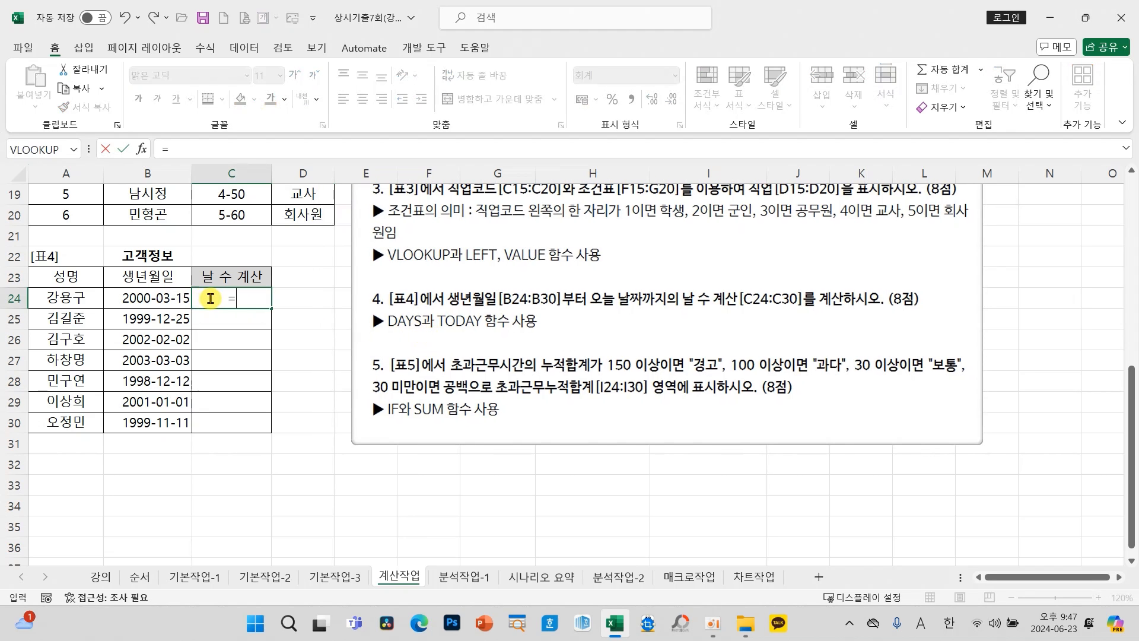
key(Hangul)
text(ㅇ)
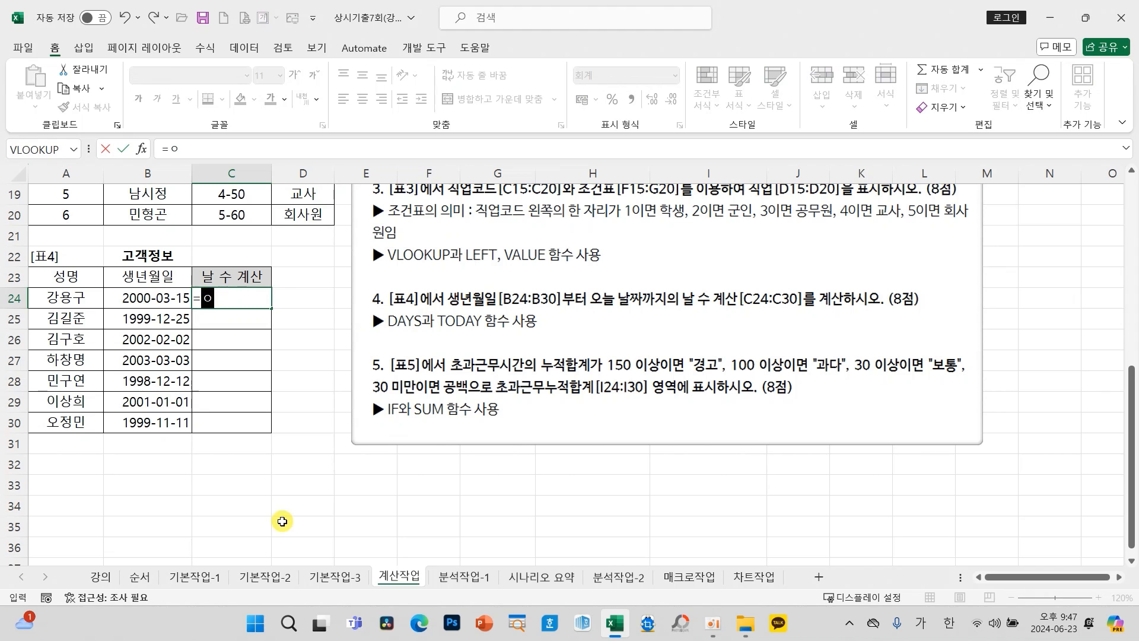
text(DA)
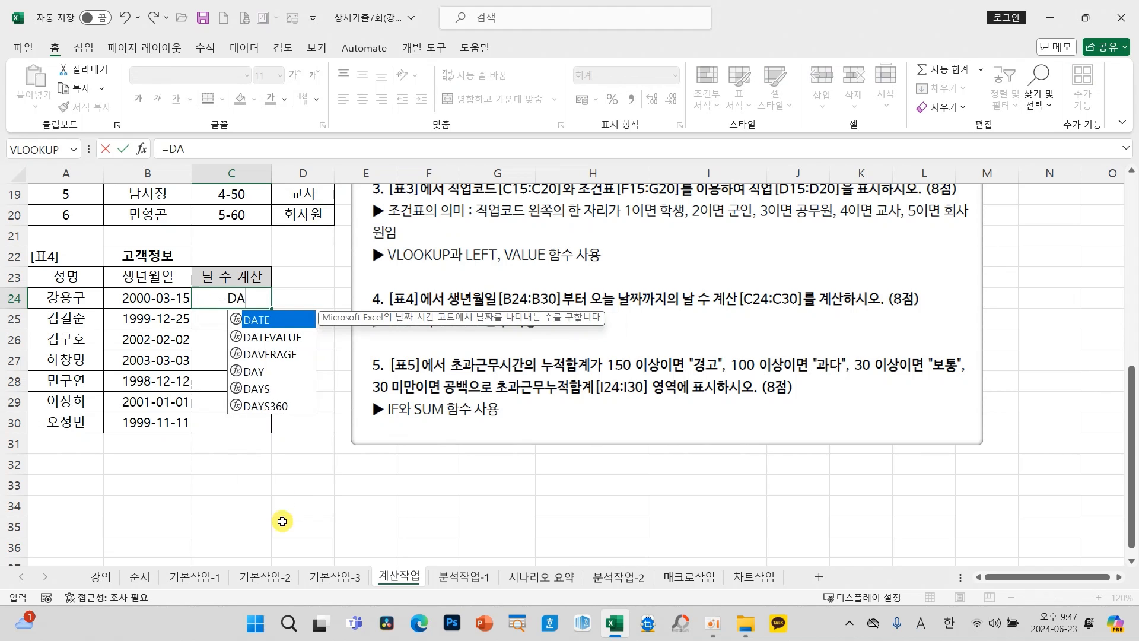
text(YS)
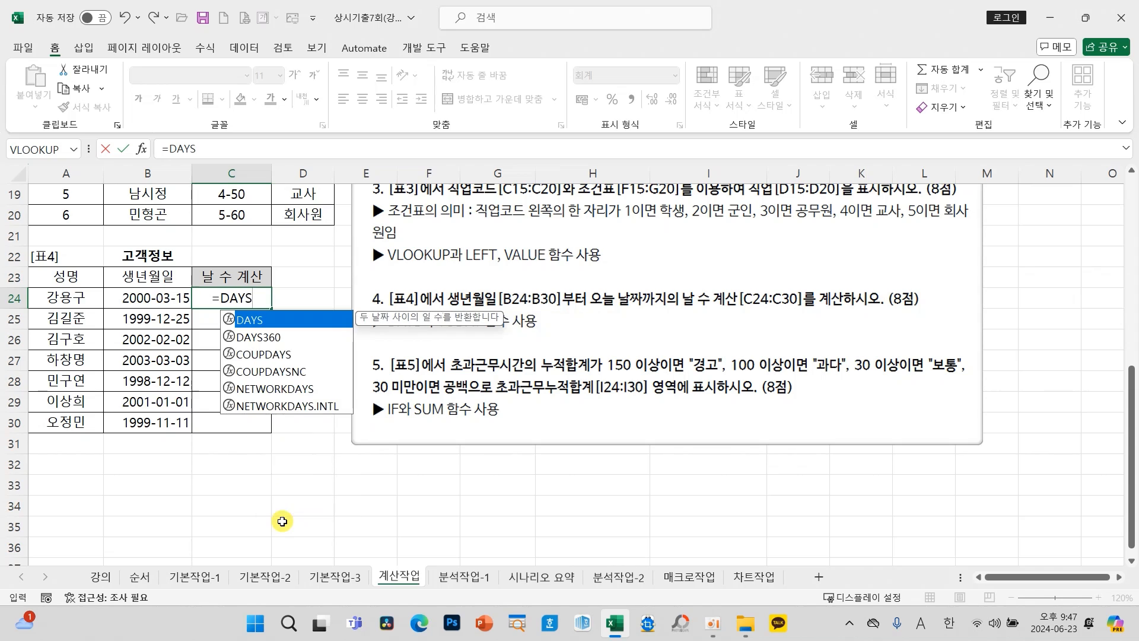
double_click(250, 320)
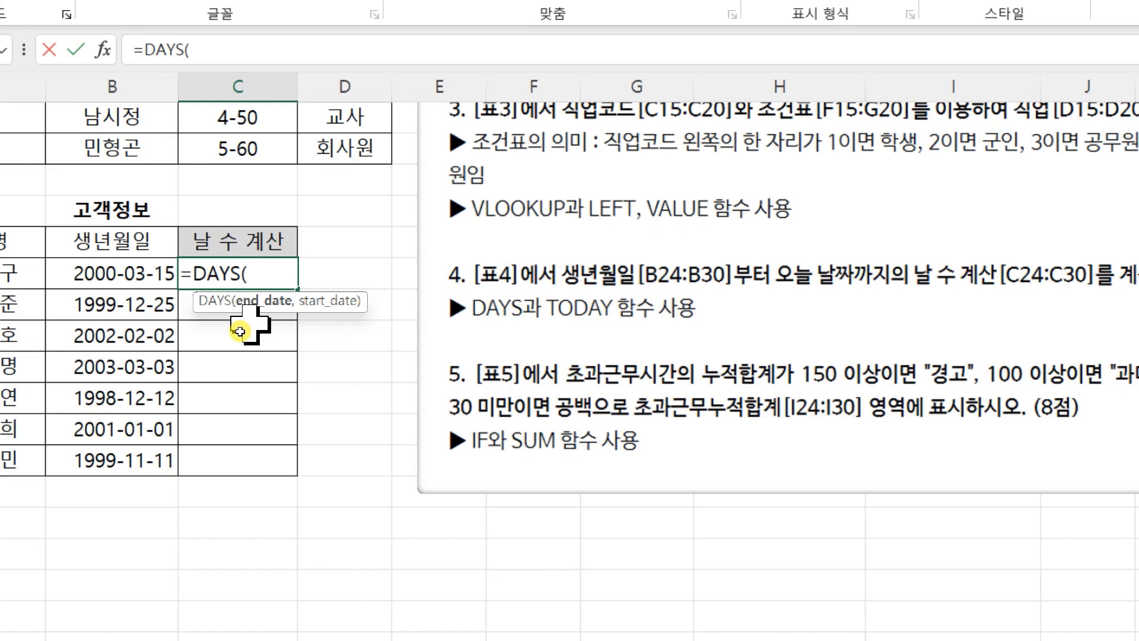
Step: Complete the DAYS formula with TODAY() as end date and B24 as start date, and fill it down through C30
text(TODA)
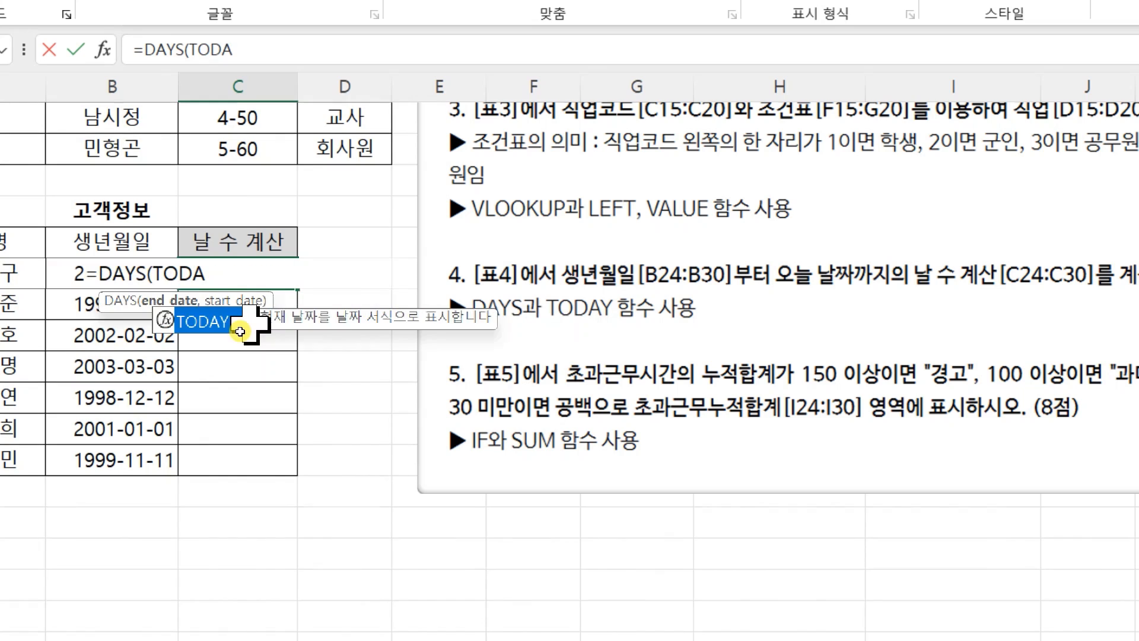
text(Y())
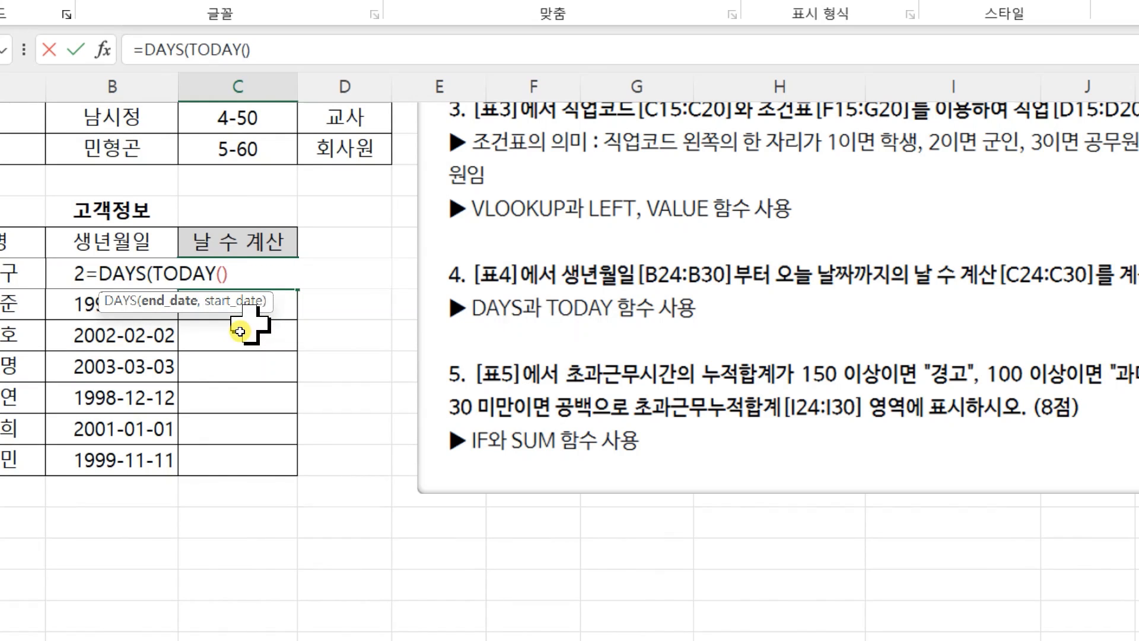
text(,)
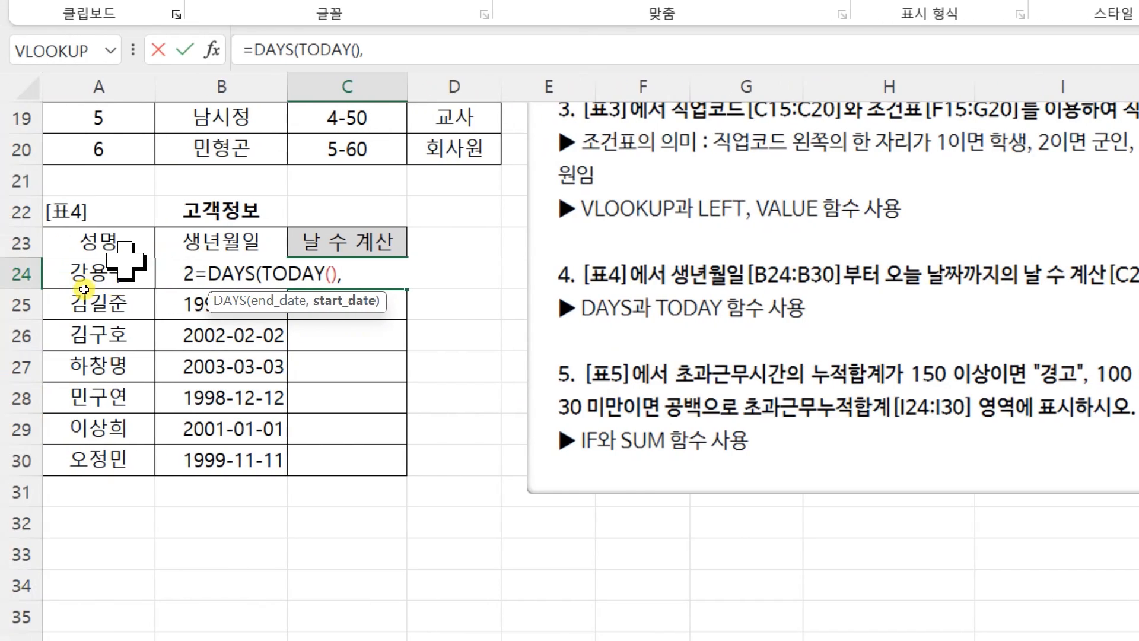
click(176, 276)
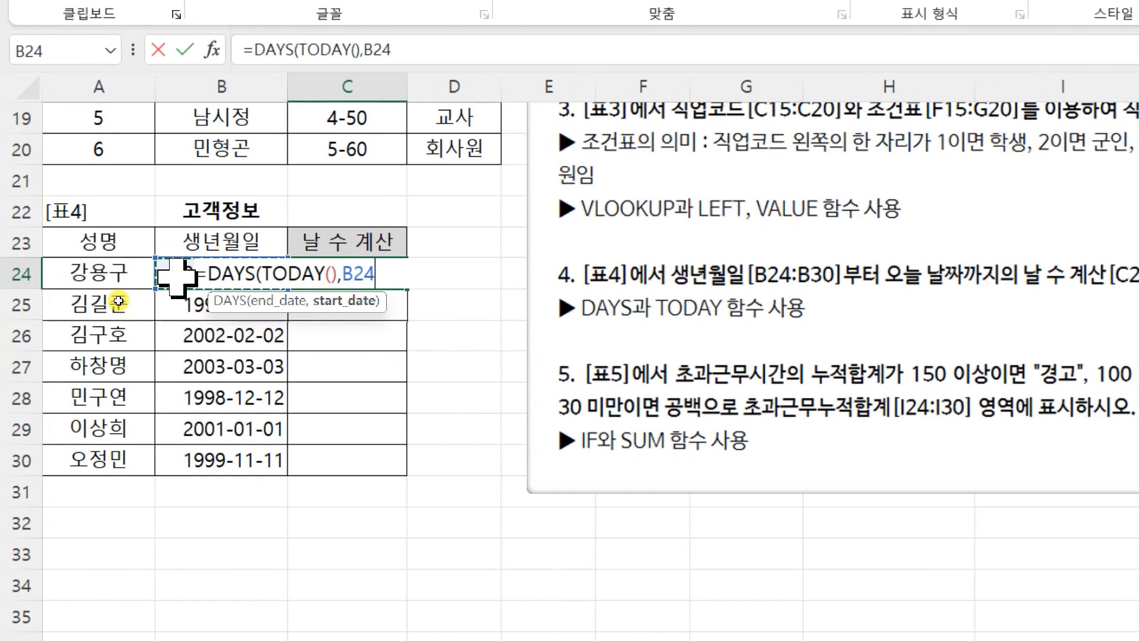
text())
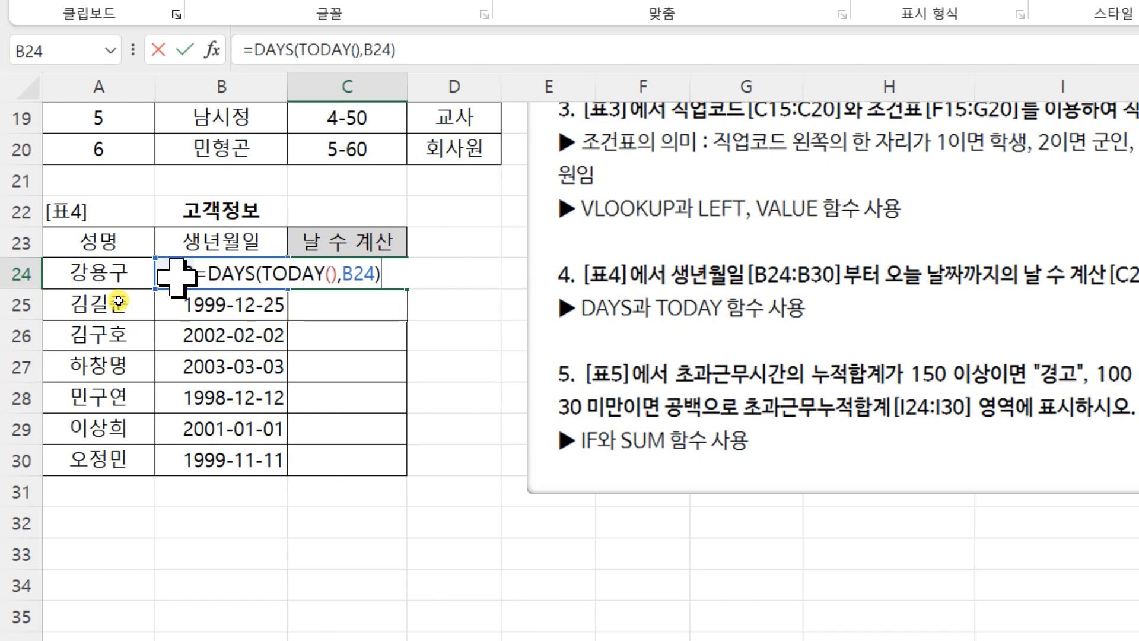
key(Return)
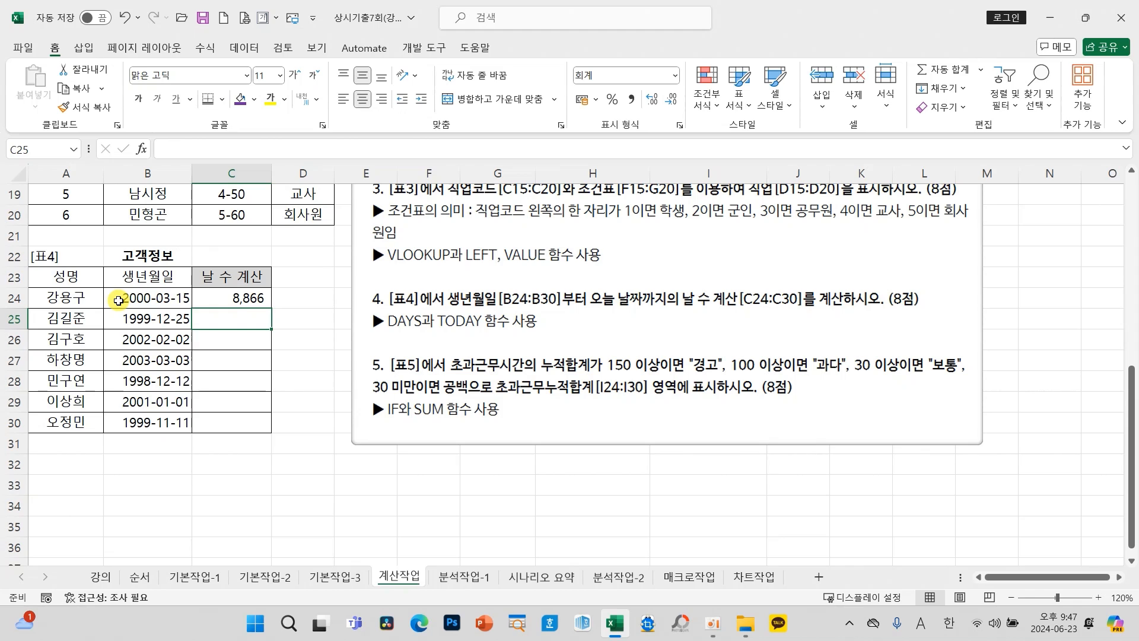
click(328, 264)
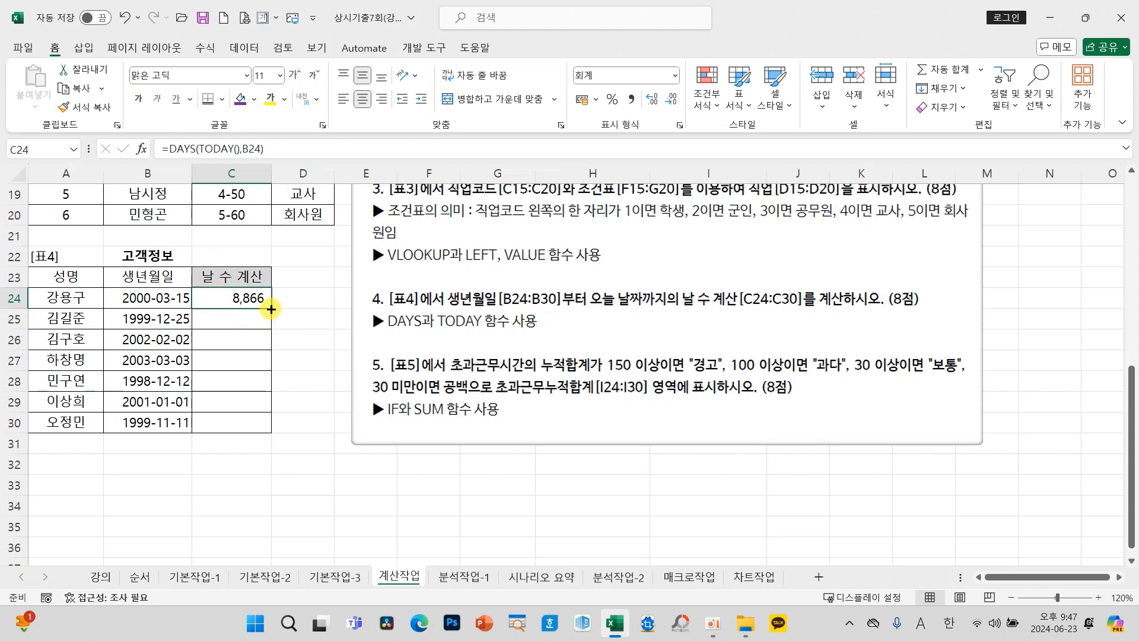
drag(273, 309, 283, 433)
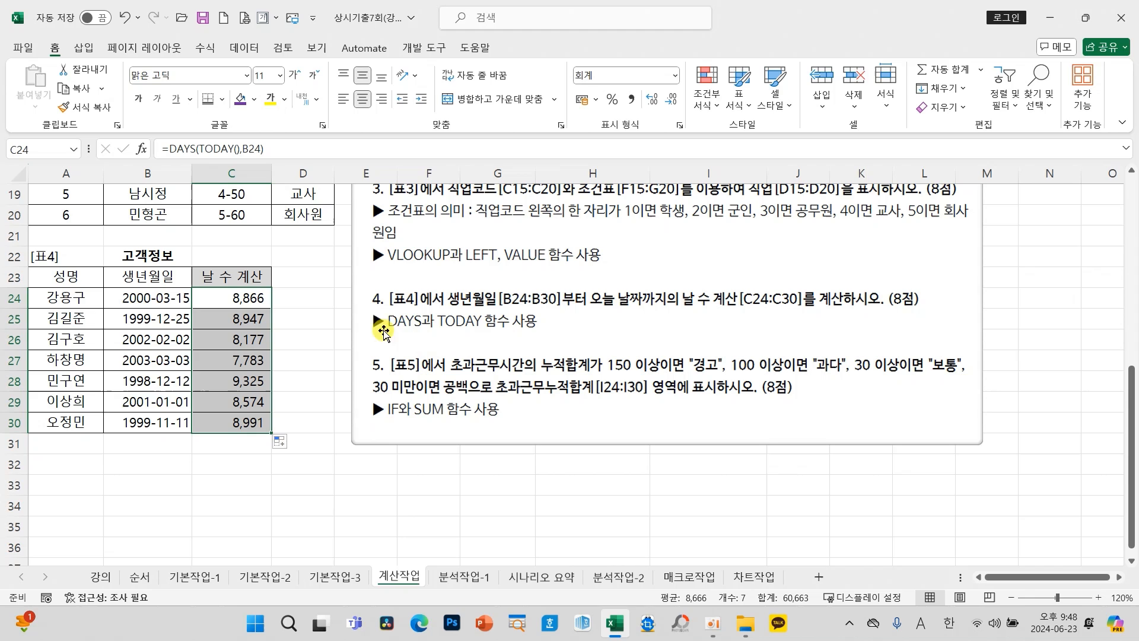
Step: Inspect the End_date and Start_date arguments of the DAYS function in C24
click(255, 305)
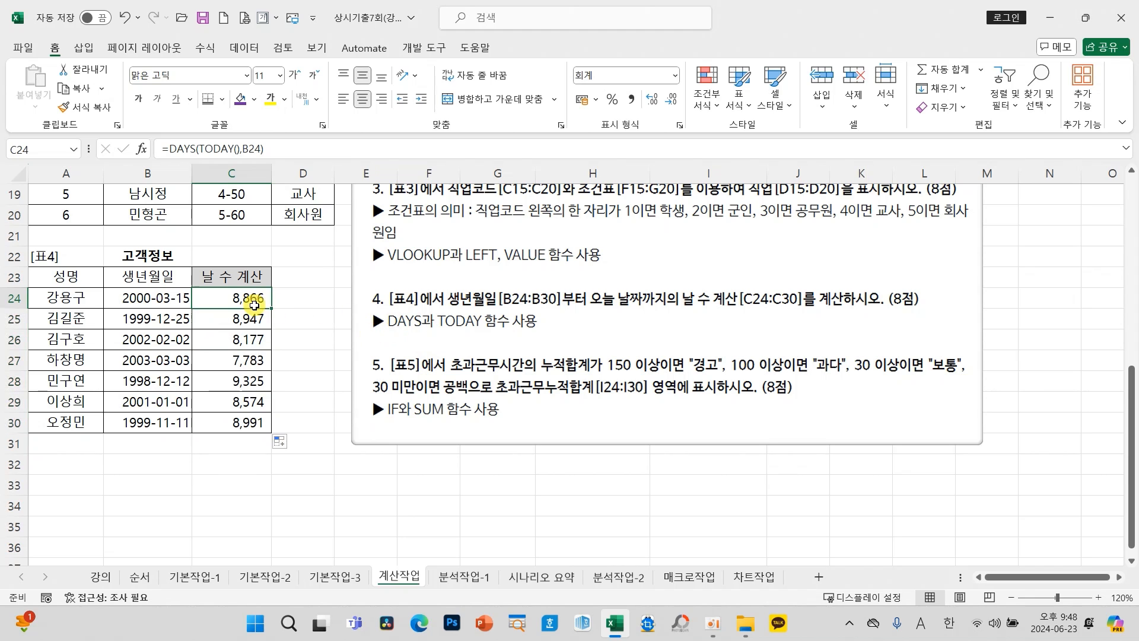
click(184, 148)
click(143, 148)
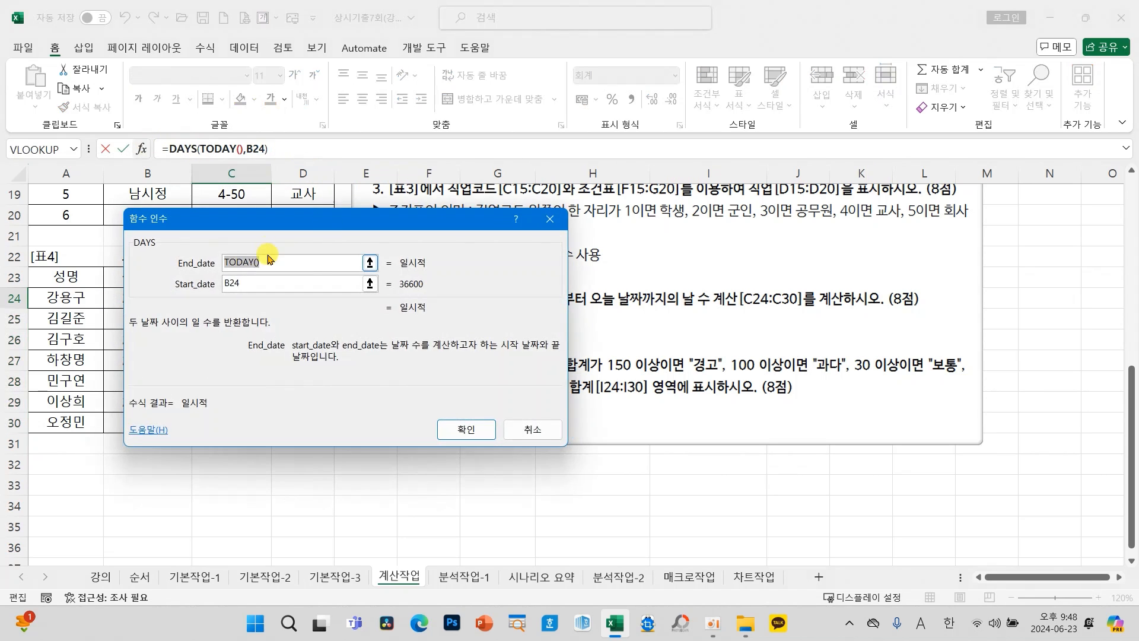
drag(278, 215, 312, 232)
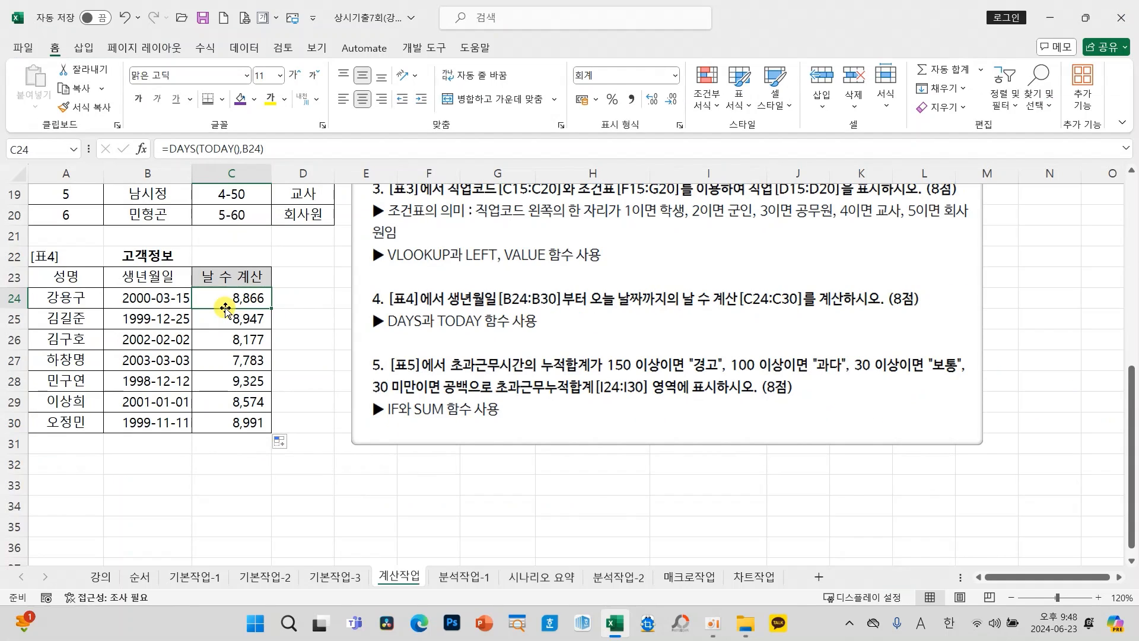
Step: Move the task instructions picture up to uncover 표5's rows, and select I24 in the 초과근무누적합계 column
click(249, 484)
click(479, 368)
drag(479, 369, 477, 218)
scroll(511, 352, up, 1)
drag(511, 351, 513, 326)
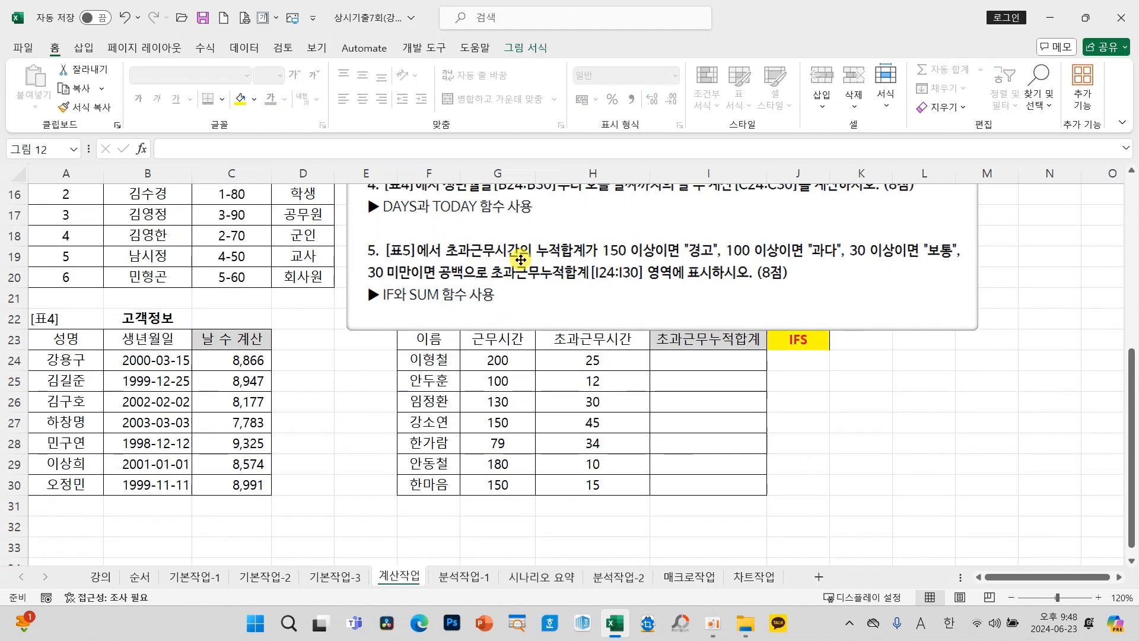
scroll(519, 356, up, 2)
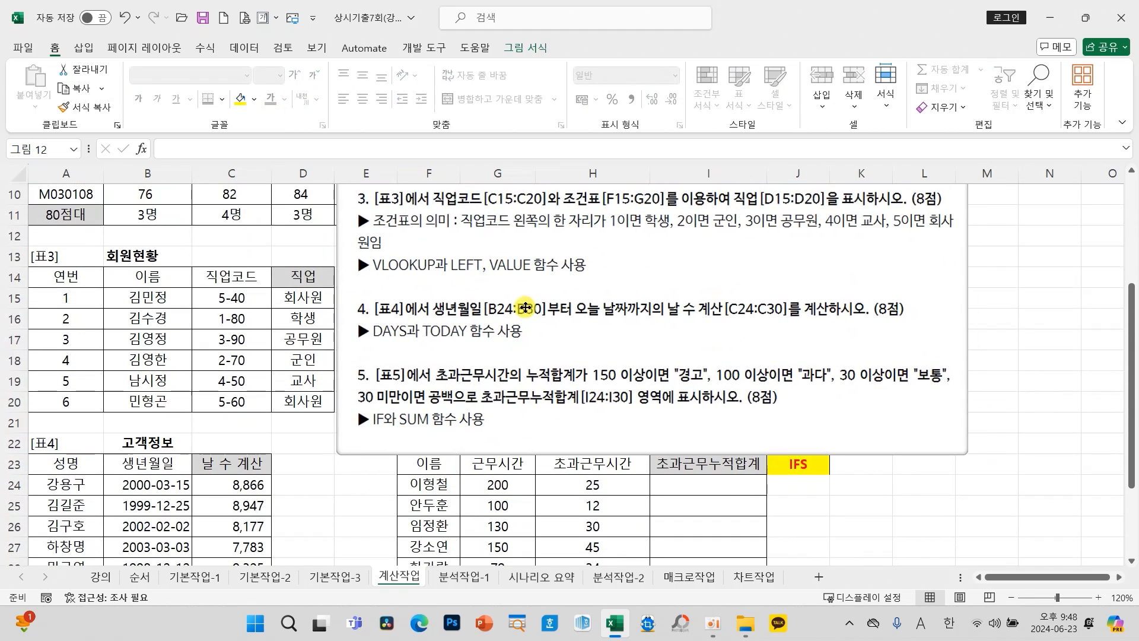
scroll(606, 423, down, 2)
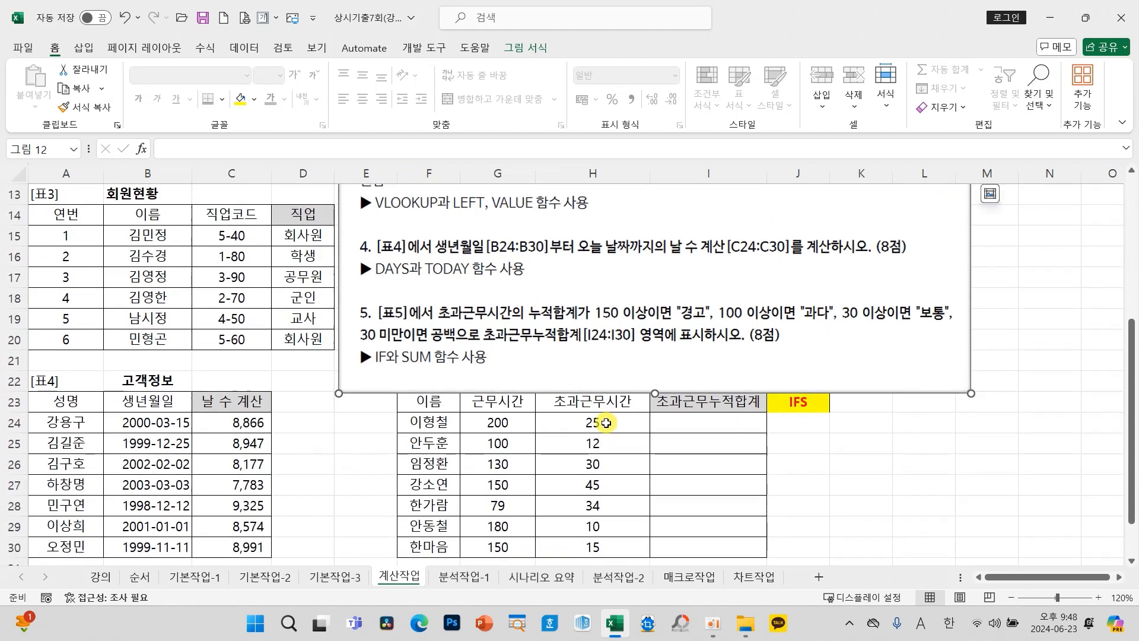
click(679, 359)
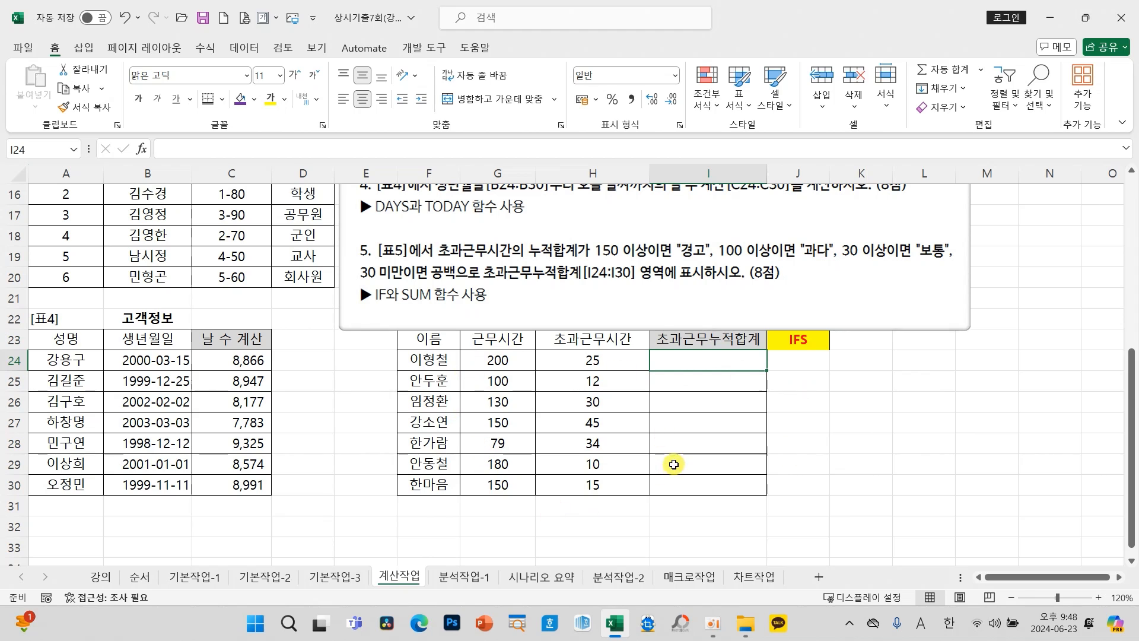
click(1119, 577)
click(1118, 577)
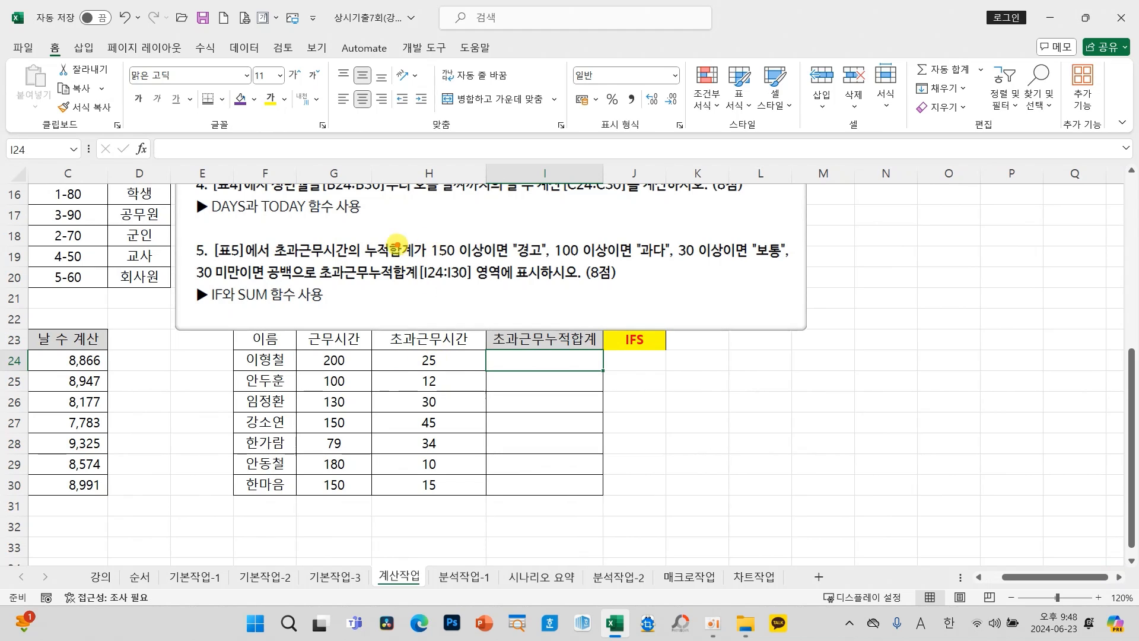
mouse_move(354, 234)
mouse_down()
mouse_move(452, 261)
mouse_move(625, 263)
mouse_up()
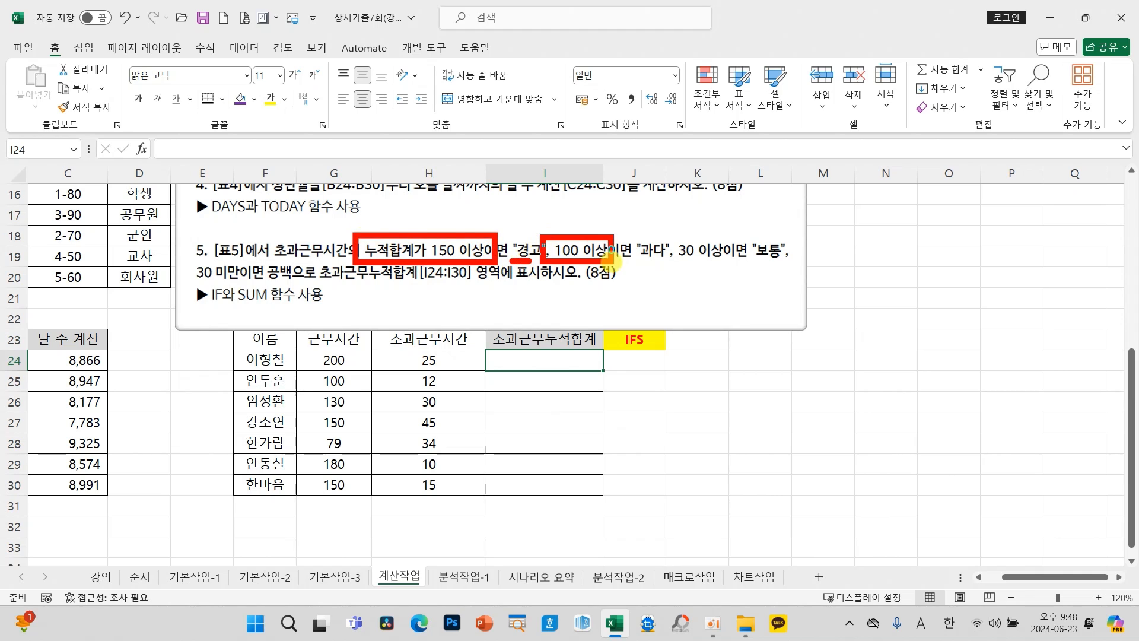
drag(652, 264, 807, 270)
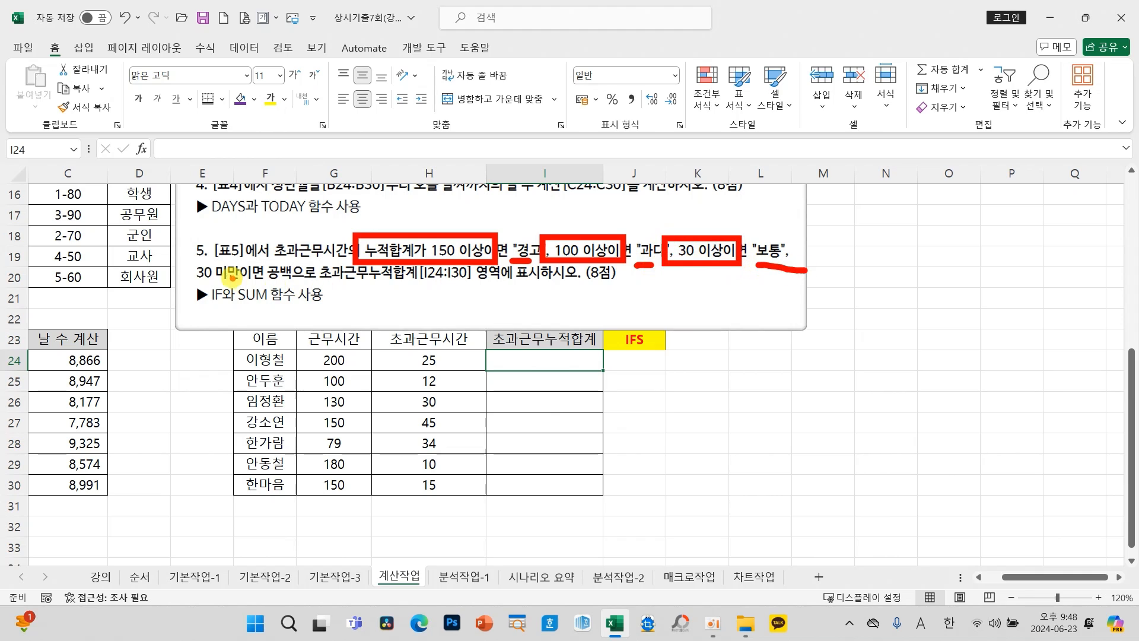
drag(189, 259, 295, 285)
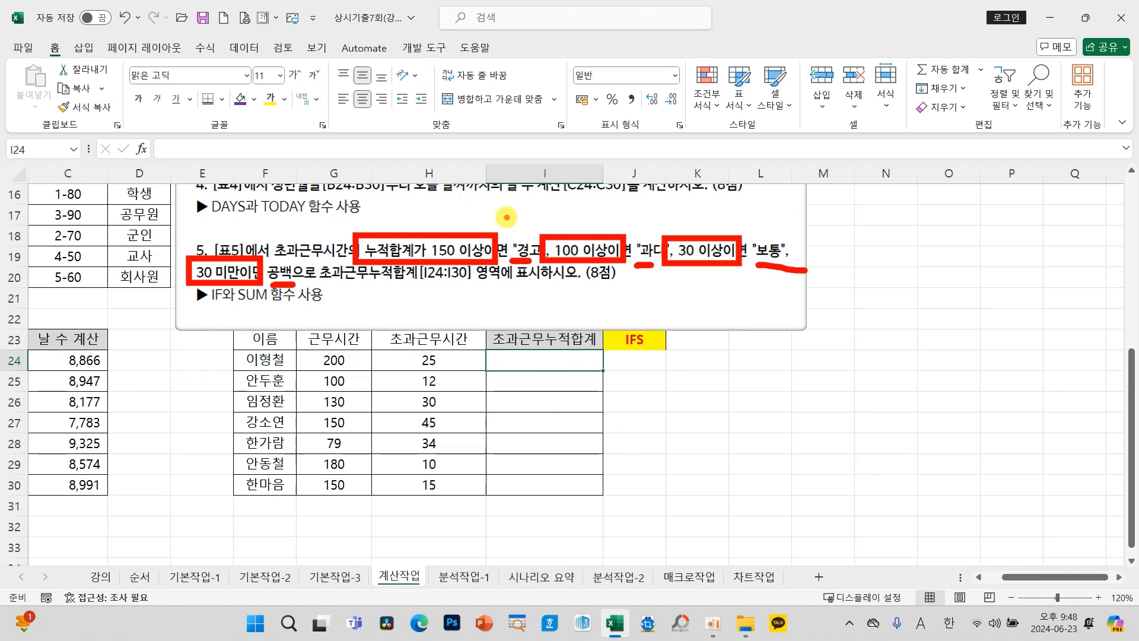
mouse_move(401, 289)
mouse_down()
mouse_move(437, 313)
mouse_move(410, 328)
mouse_move(483, 310)
mouse_move(510, 337)
mouse_up()
mouse_move(545, 301)
mouse_down()
mouse_move(561, 296)
mouse_move(567, 312)
mouse_move(592, 298)
mouse_move(559, 319)
mouse_up()
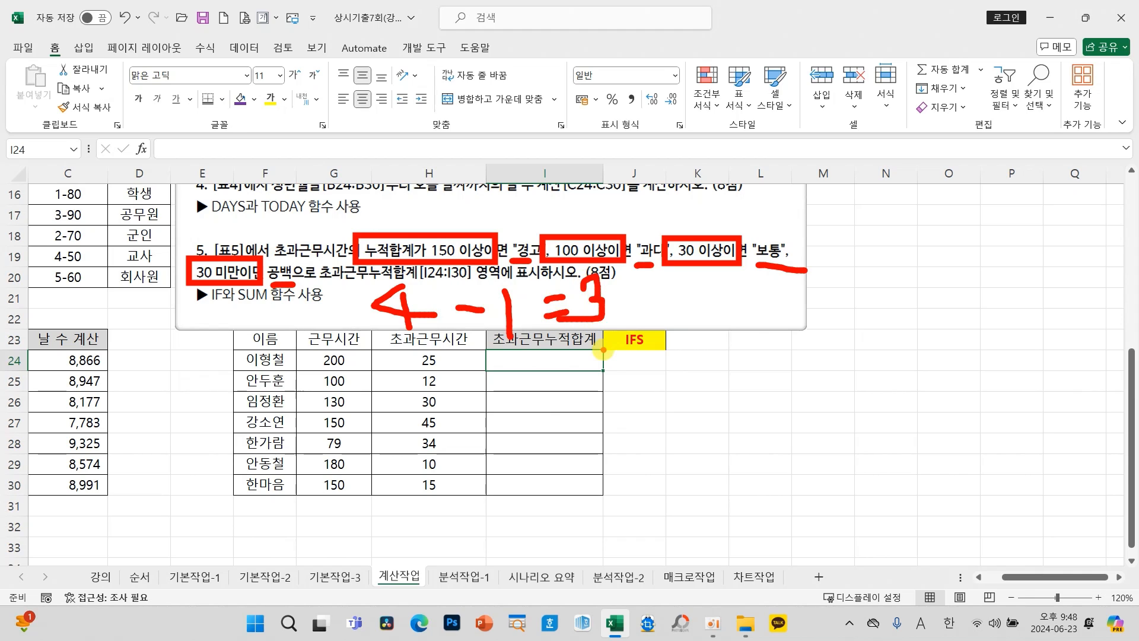
key(Escape)
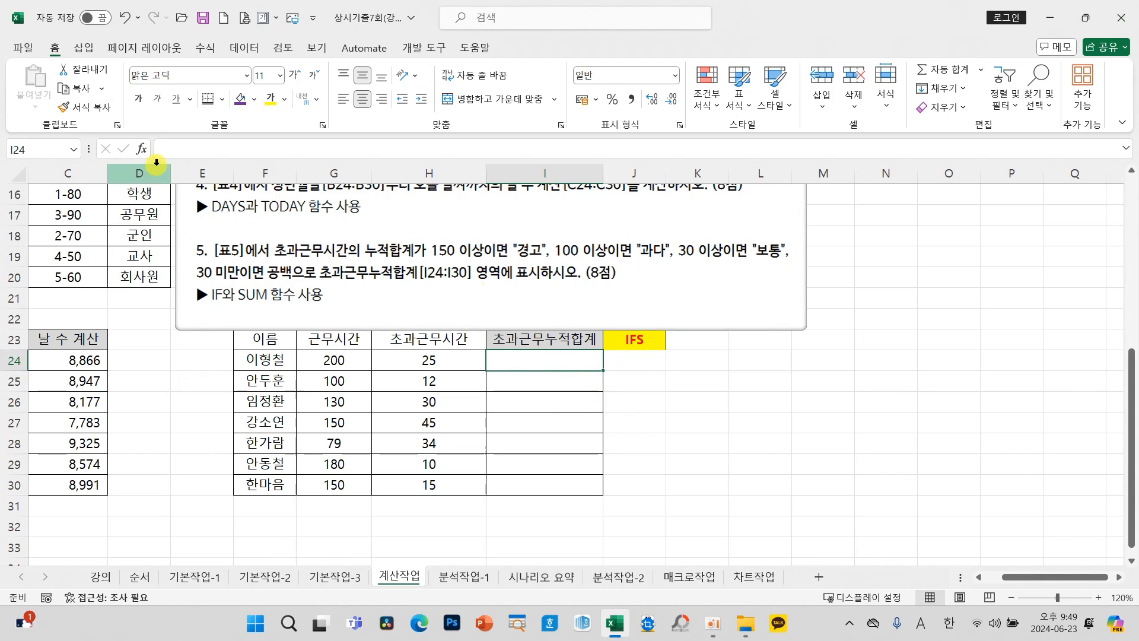
Step: Insert the IF function in I24 and place its arguments dialog clear of 표5's 초과근무시간 column
click(141, 149)
click(231, 320)
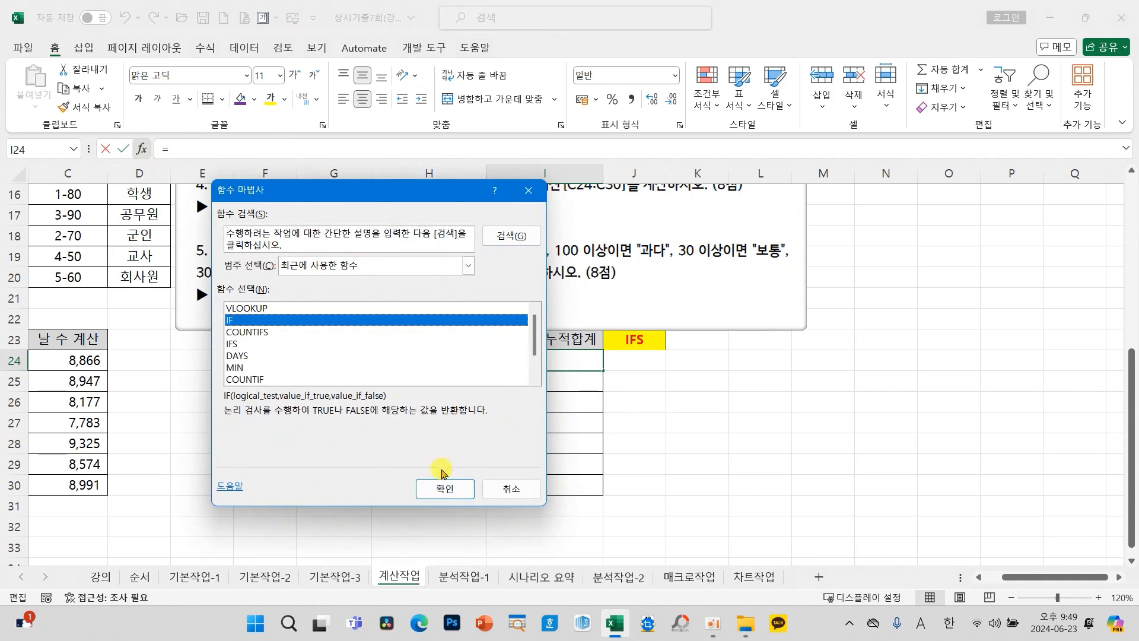
click(444, 488)
drag(639, 232, 852, 308)
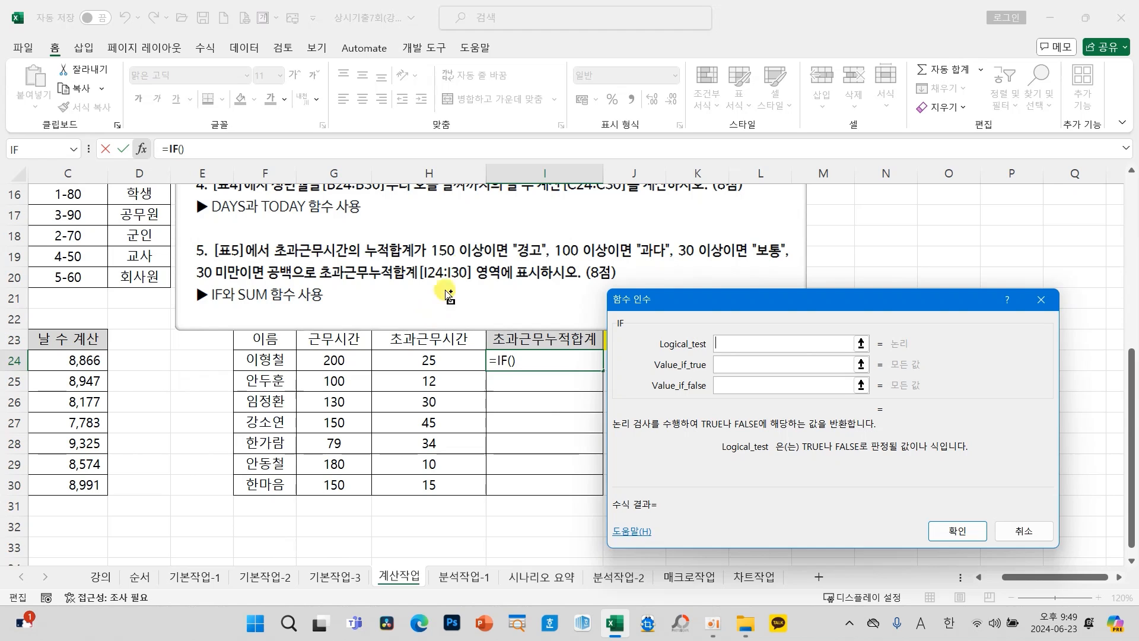
mouse_move(470, 181)
mouse_down()
mouse_move(510, 208)
mouse_move(572, 211)
mouse_up()
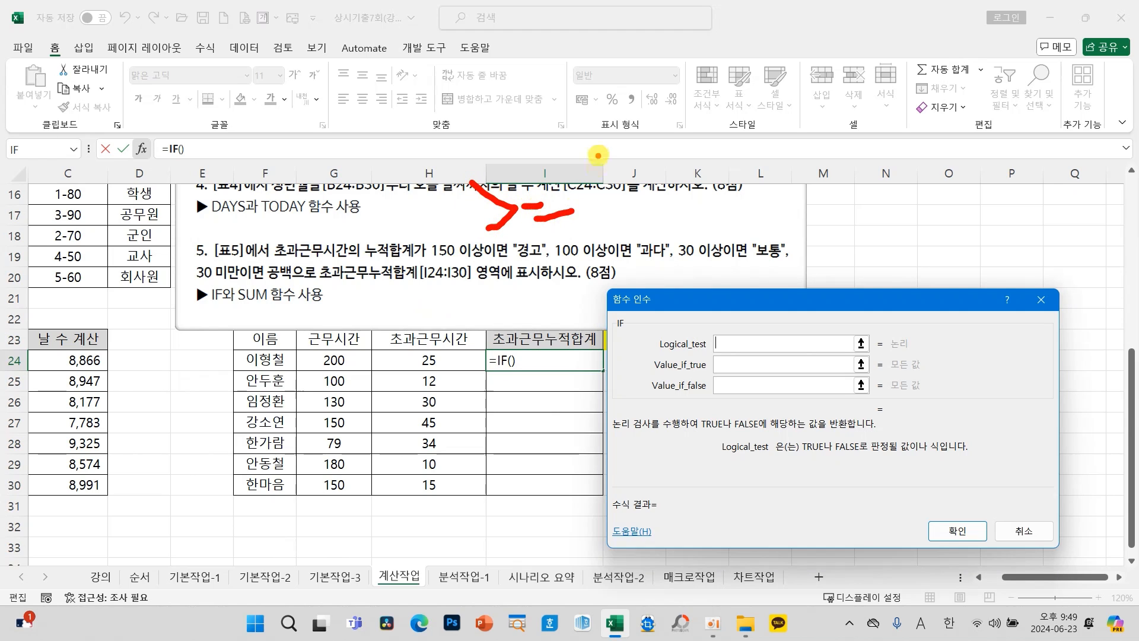
drag(599, 153, 601, 237)
mouse_move(634, 168)
mouse_down()
mouse_move(662, 235)
mouse_move(688, 179)
mouse_move(727, 195)
mouse_move(717, 170)
mouse_up()
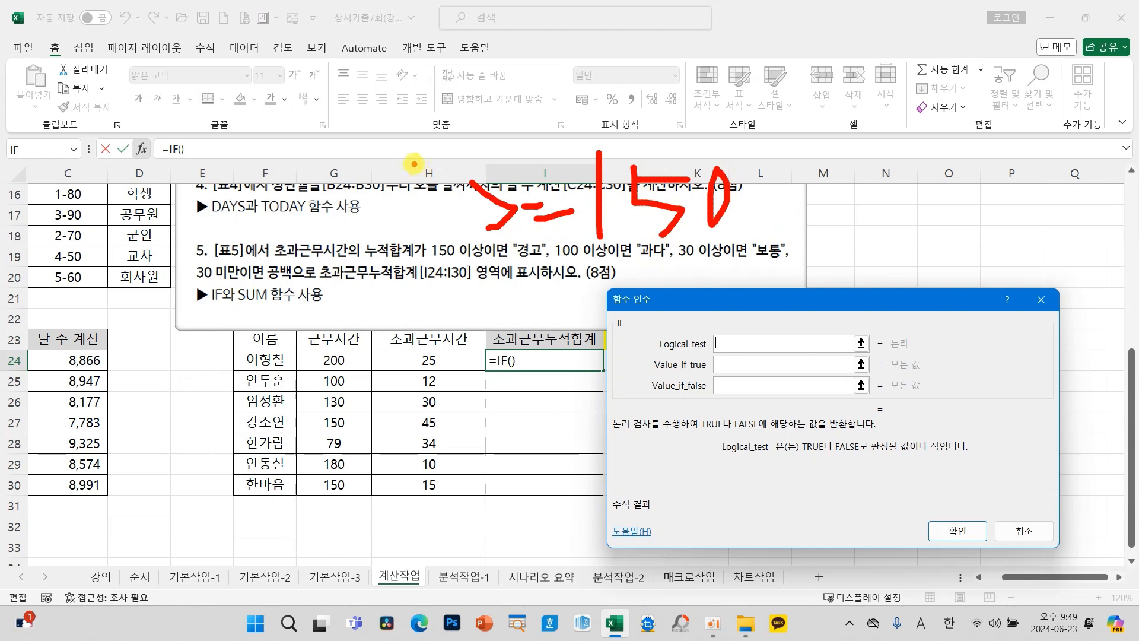
mouse_move(437, 178)
mouse_down()
mouse_move(159, 256)
mouse_move(467, 266)
mouse_move(445, 173)
mouse_move(274, 187)
mouse_up()
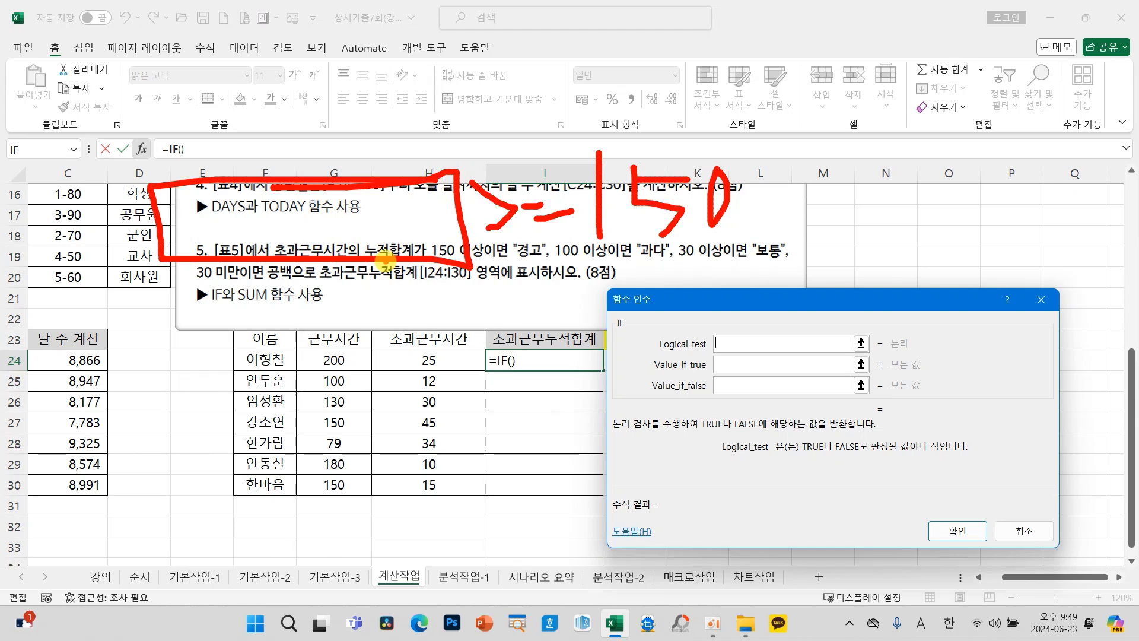
key(Escape)
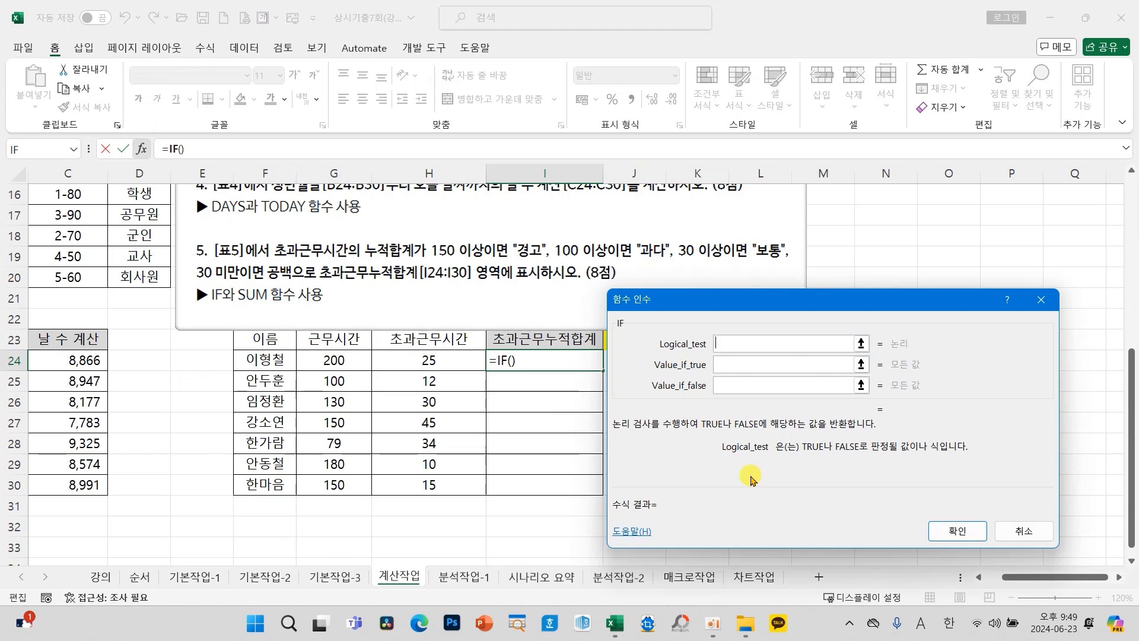
Step: Enter SUM($H$24:H24) as the IF Logical_test, anchoring only the range's first reference to accumulate 초과근무시간
text(SUM()
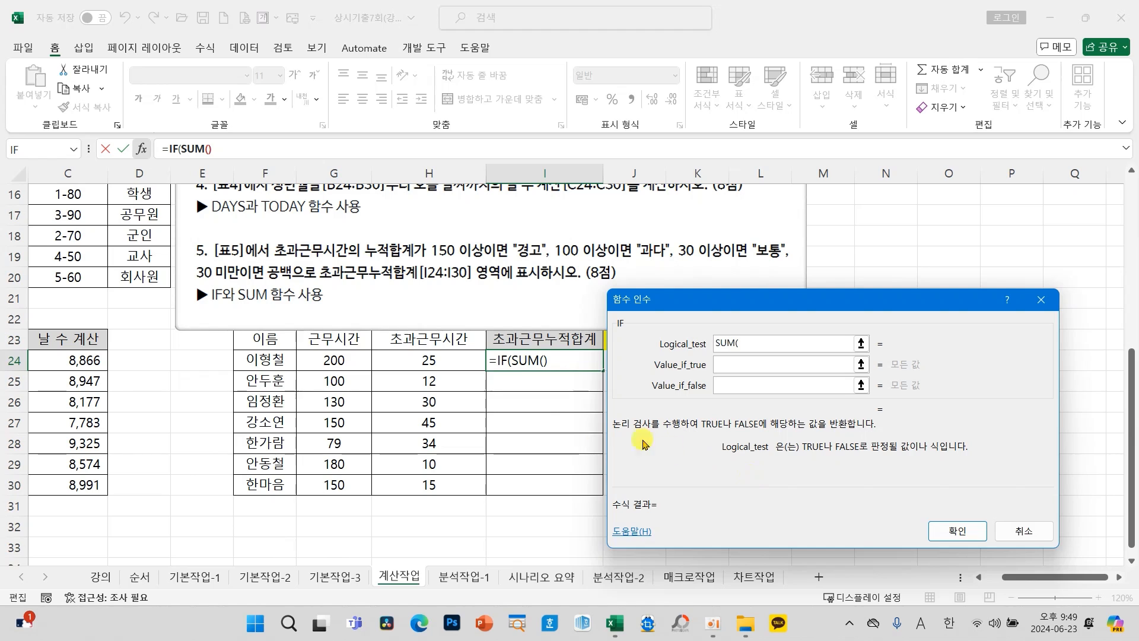
click(445, 364)
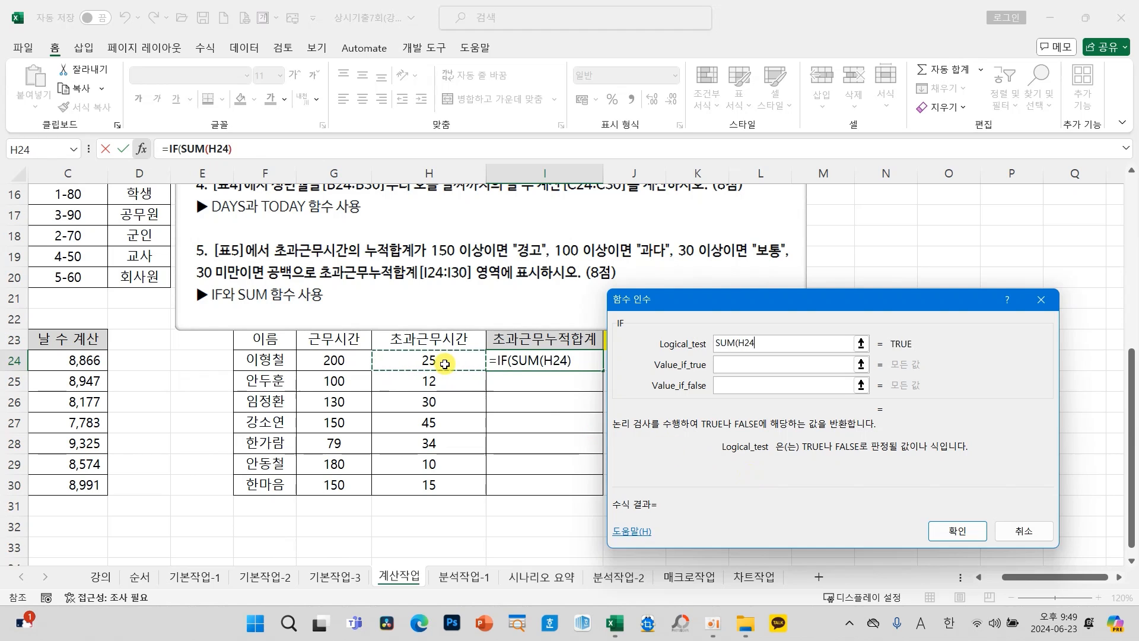
key(F8)
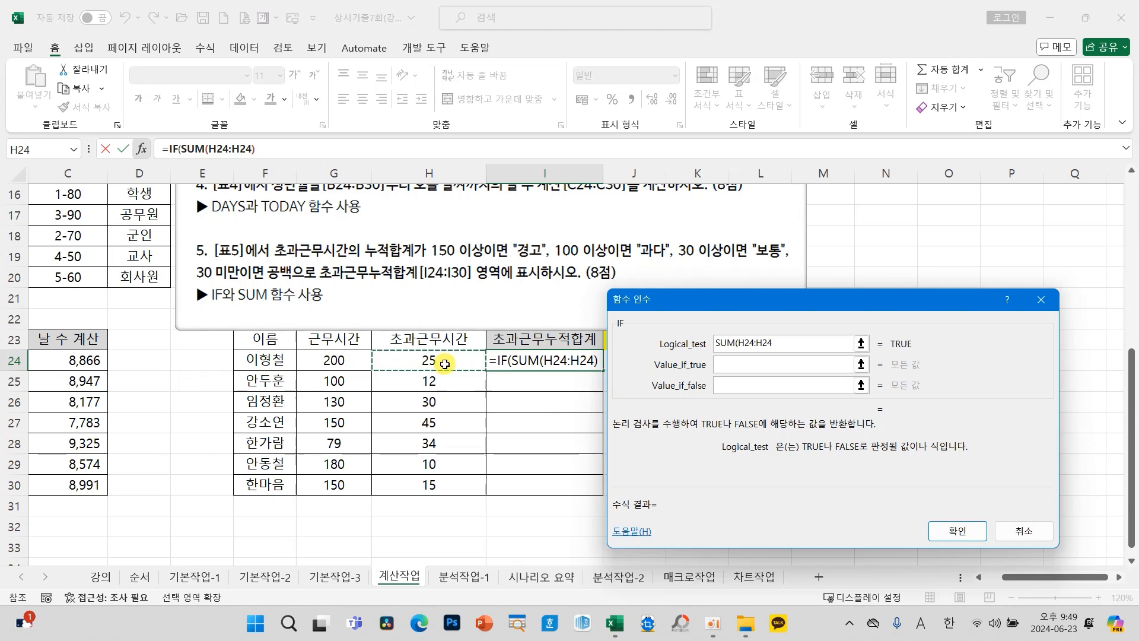
double_click(748, 343)
click(749, 344)
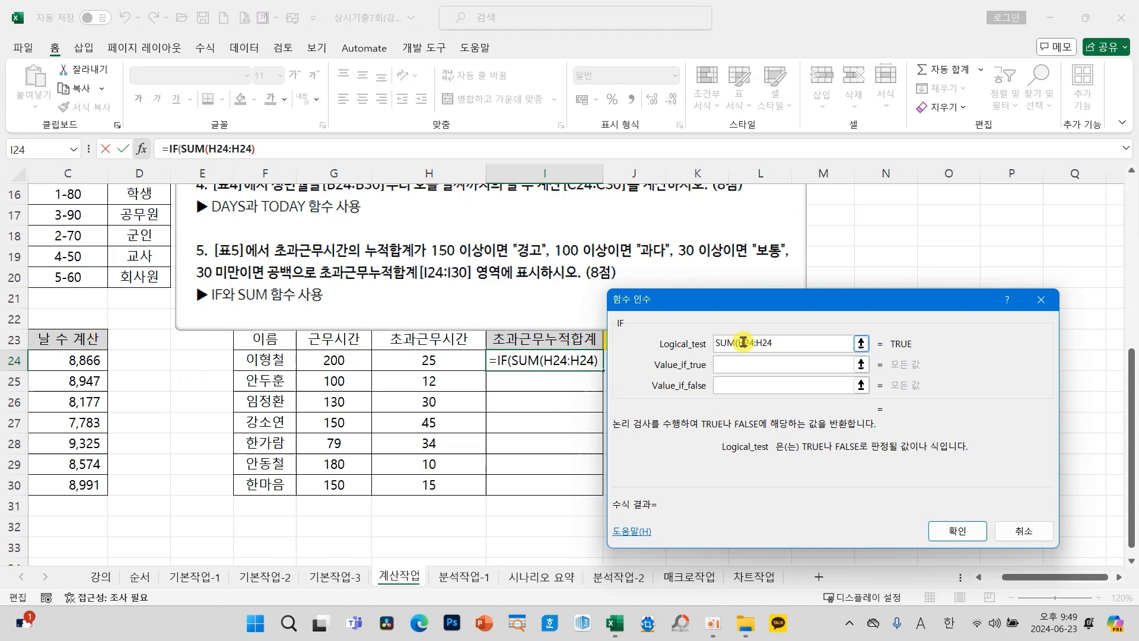
key(F4)
click(800, 349)
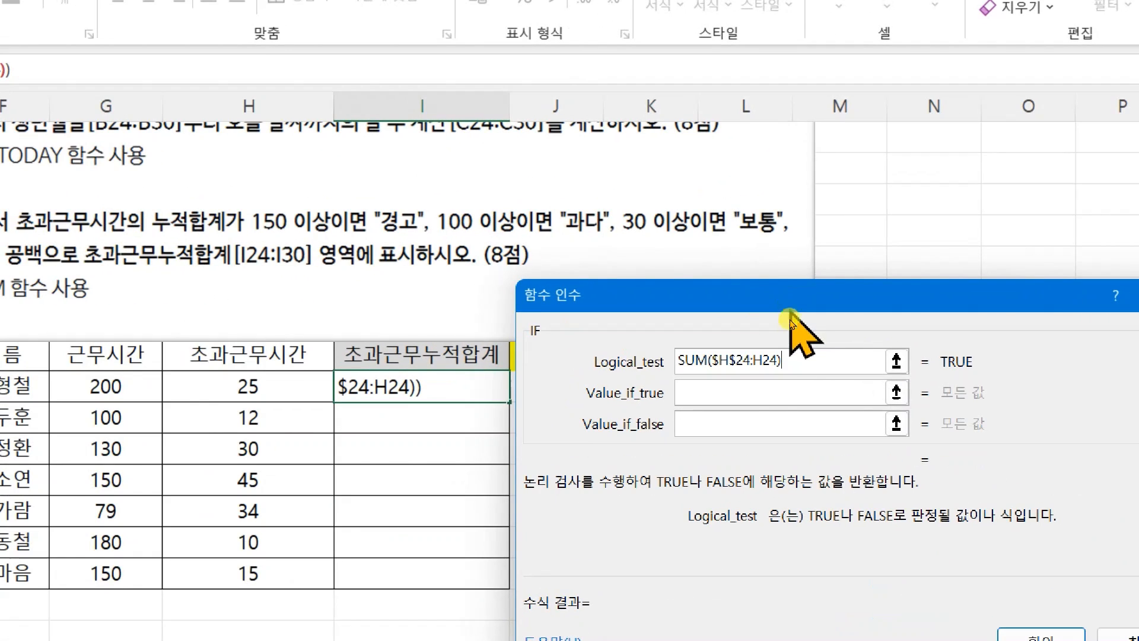
key(Tab)
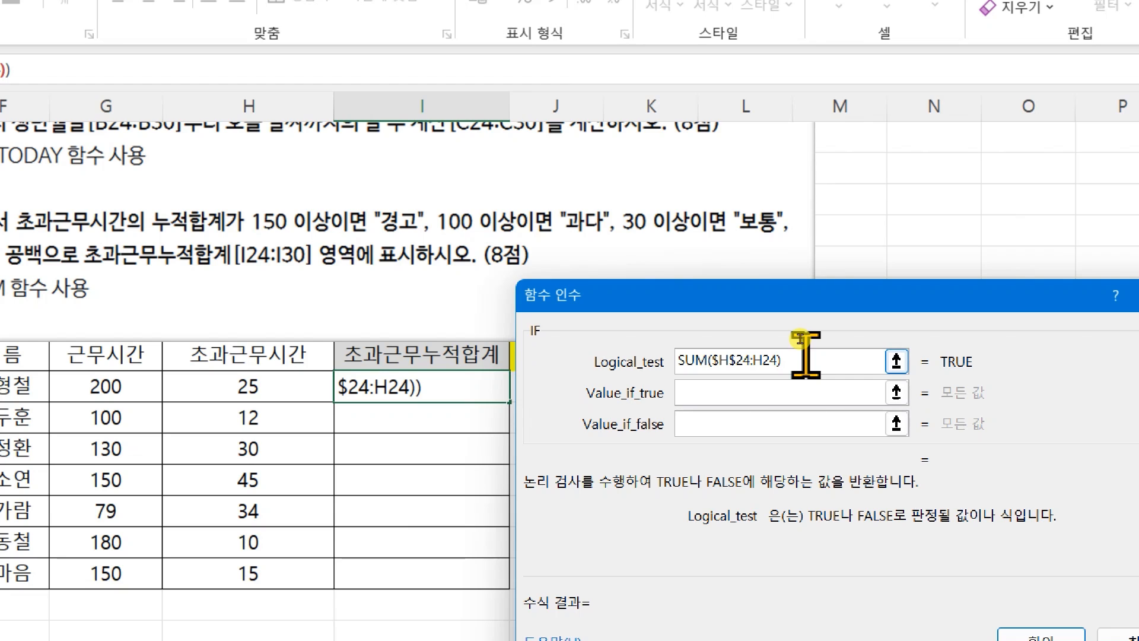
Step: Copy the SUM expression for reuse, complete the Logical_test with >=150, and set Value_if_true to "경고"
drag(805, 355, 659, 356)
key(ctrl+c)
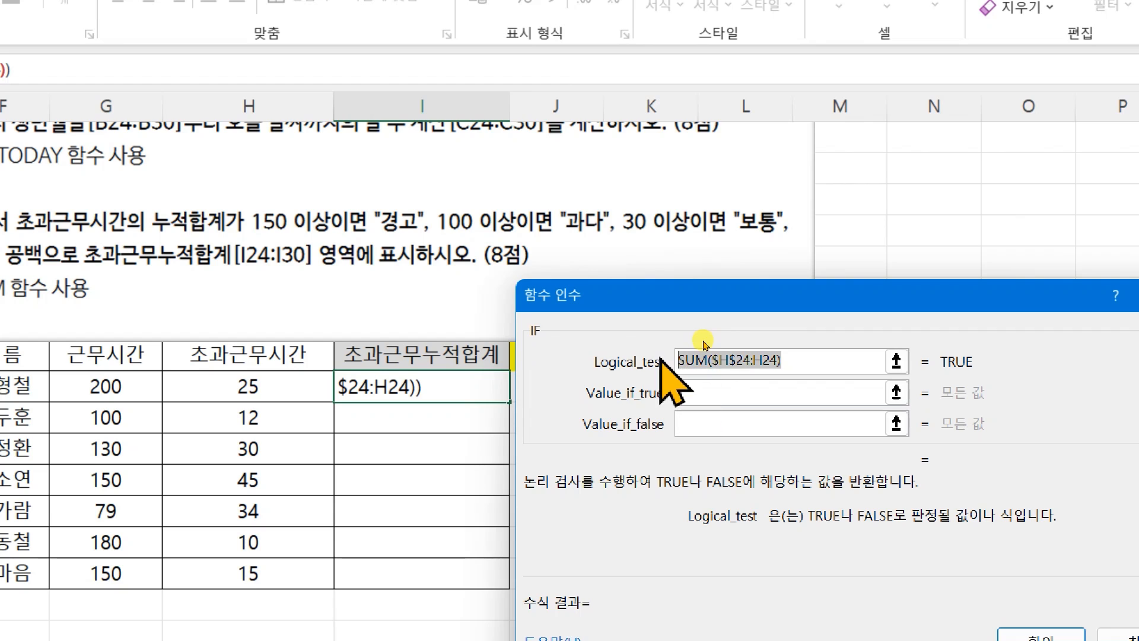
click(836, 360)
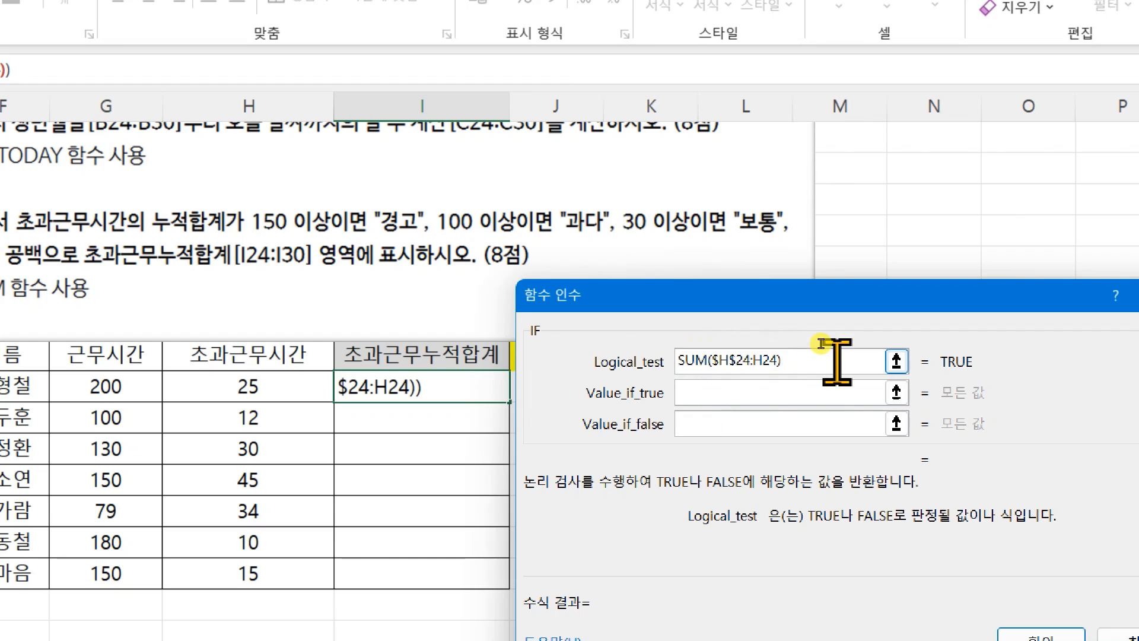
text(>=150)
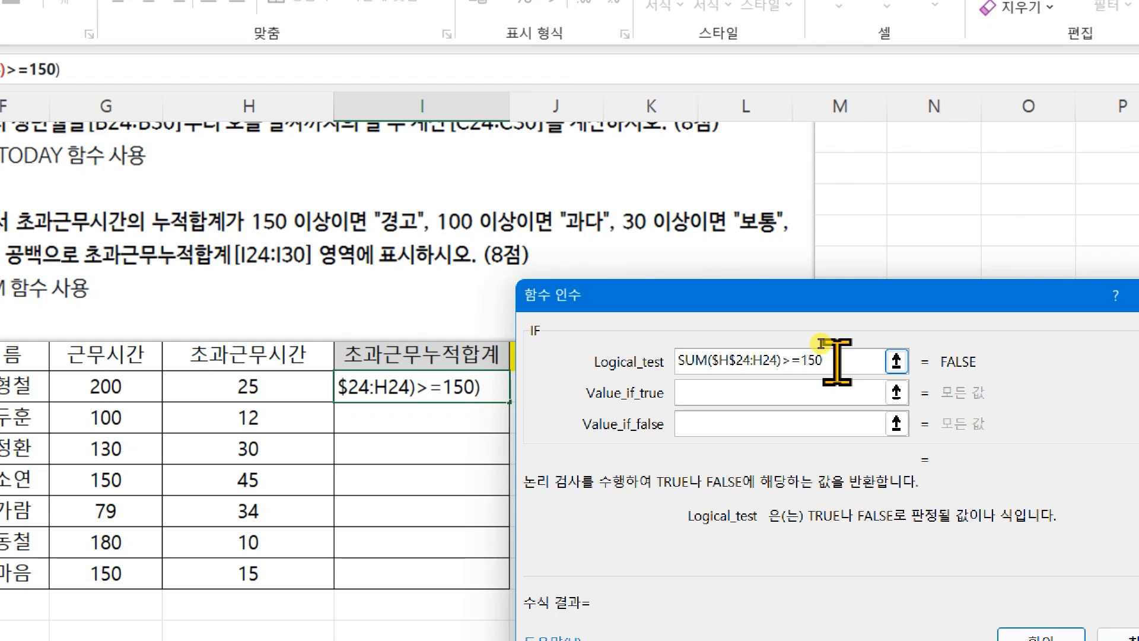
key(Tab)
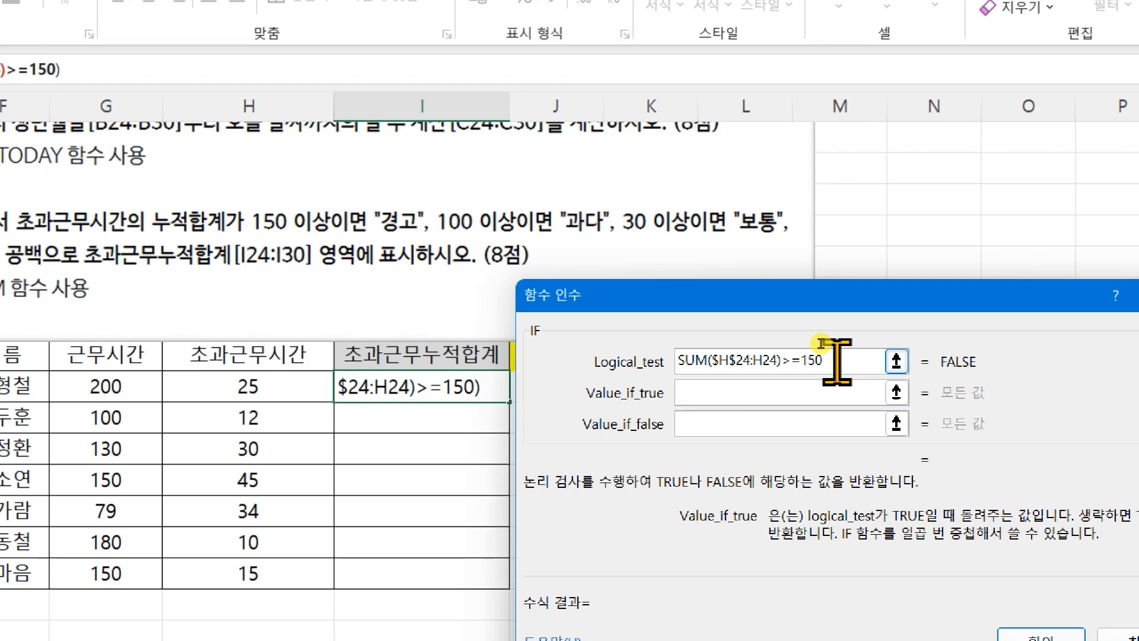
text(경고)
key(Tab)
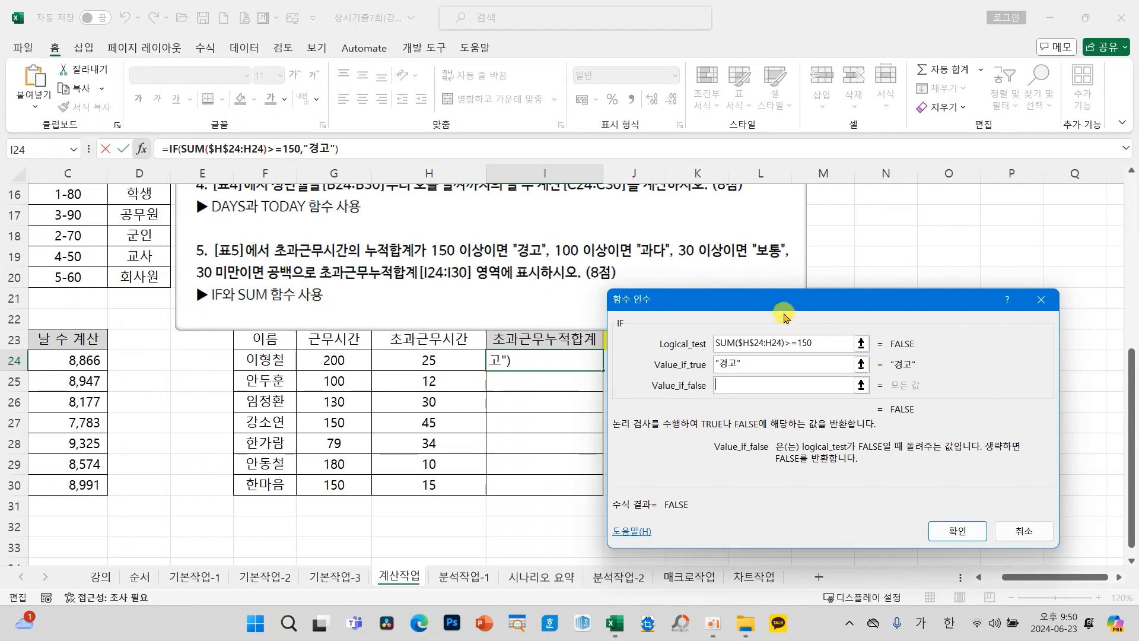
Step: Nest a second IF in Value_if_false, testing SUM($H$24:H24)>=100 and returning "과다" when true
drag(781, 305, 390, 306)
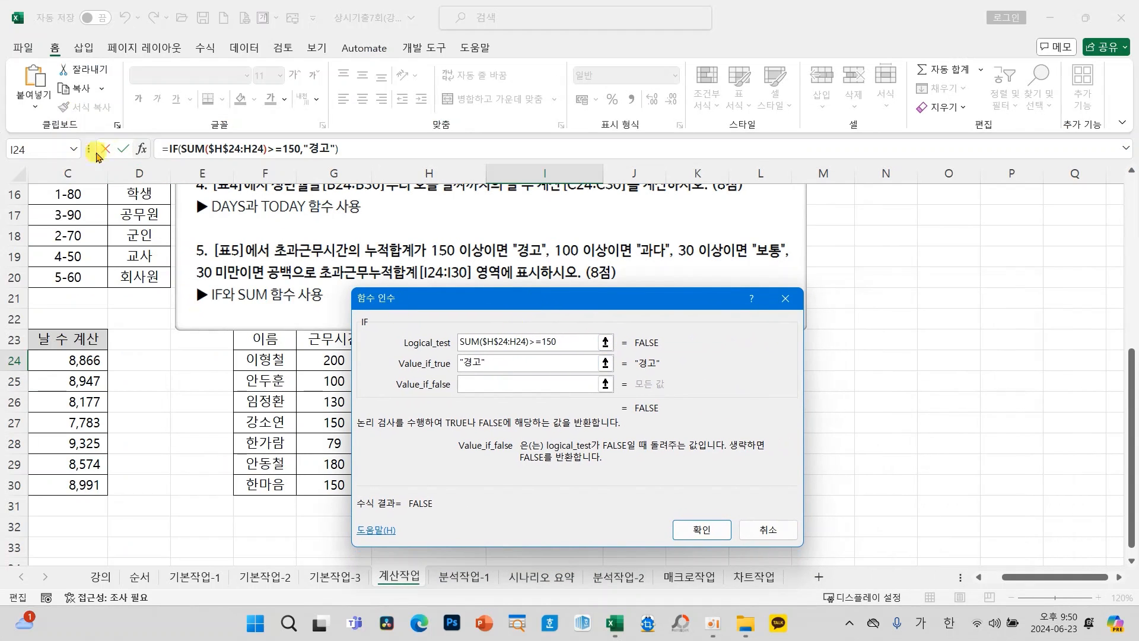
click(18, 151)
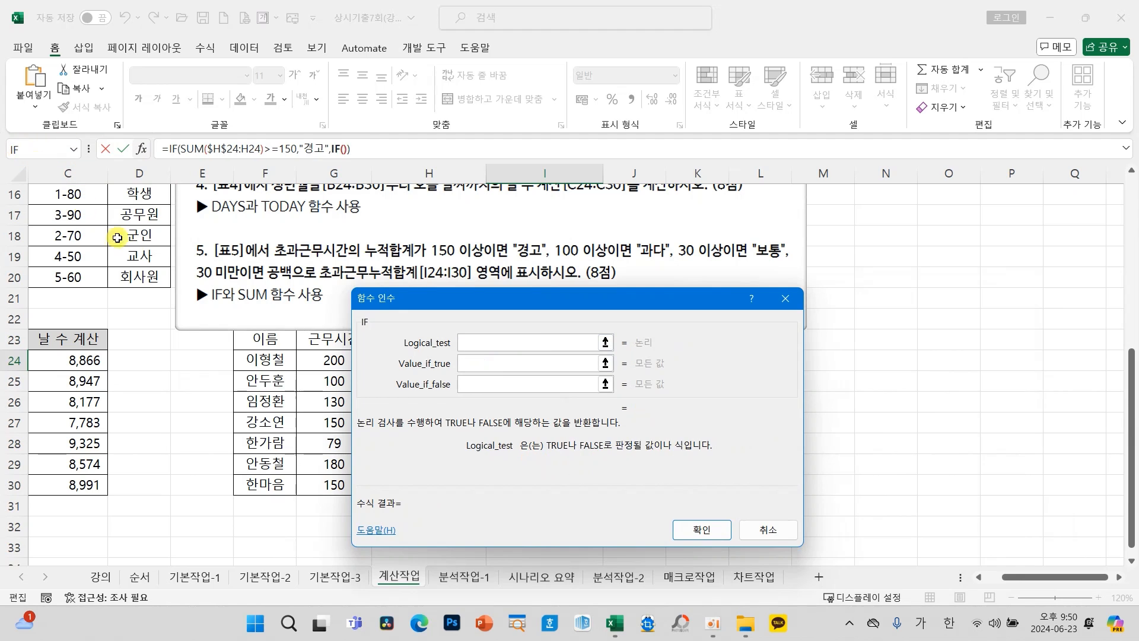
key(ctrl+v)
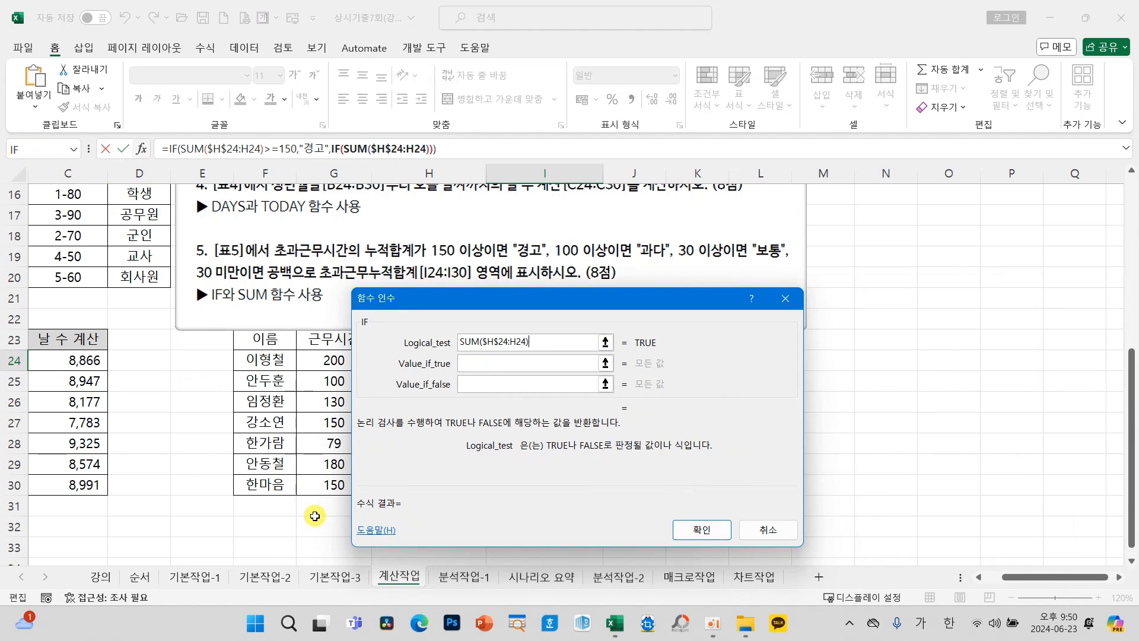
text(>=100)
key(Tab)
text("과다")
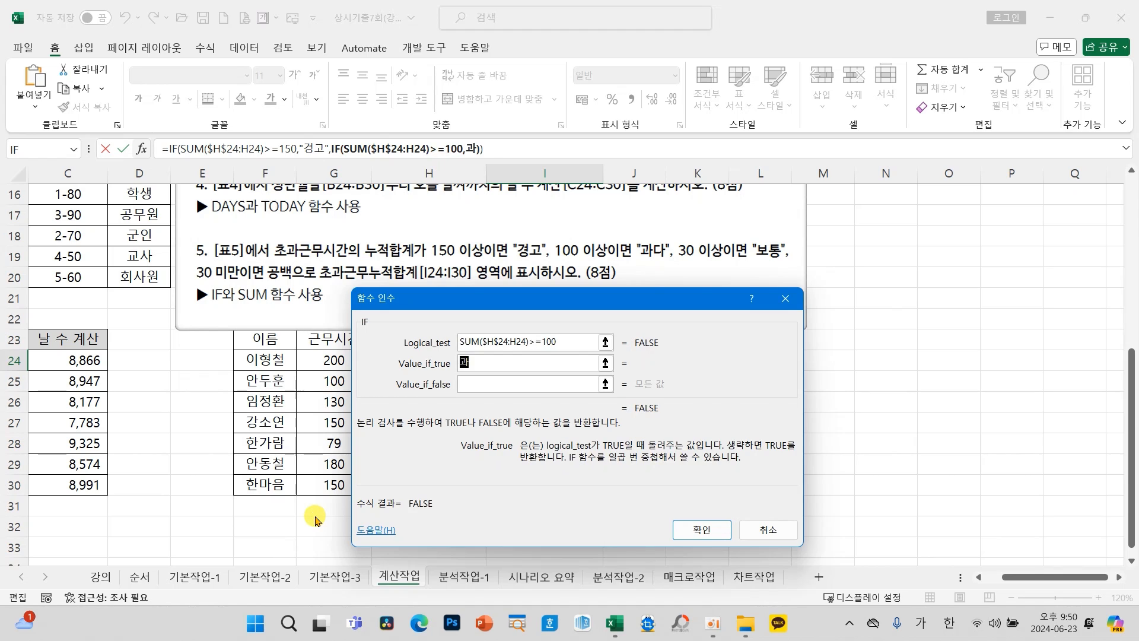
key(Tab)
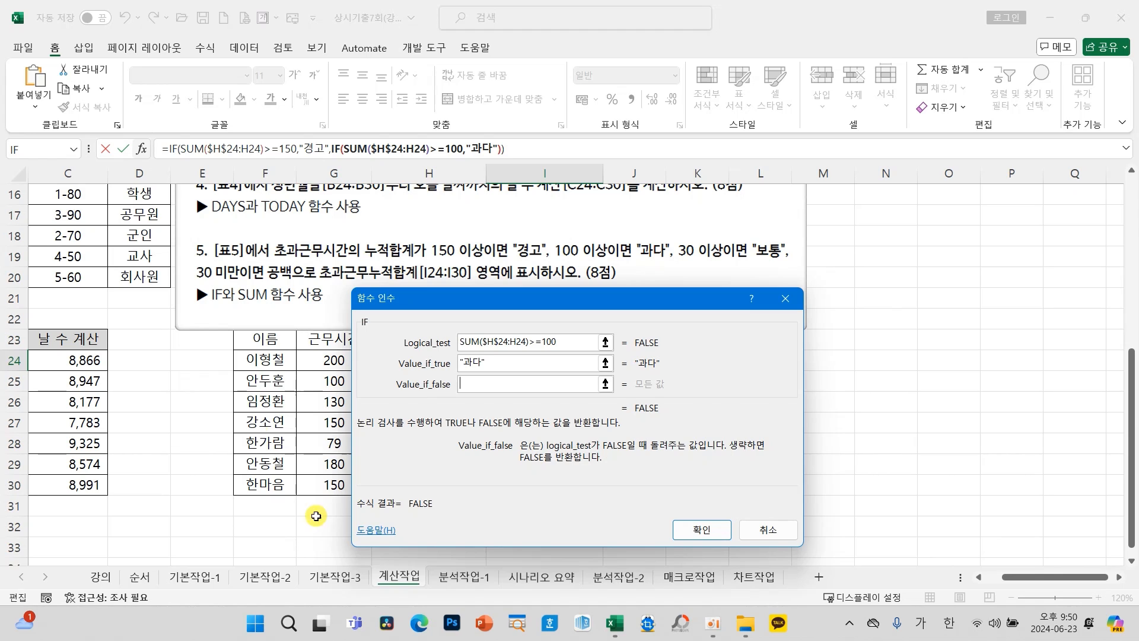
Step: Nest a third IF in Value_if_false, testing SUM($H$24:H24)>=30 and returning "보통" when true or "" otherwise
click(20, 153)
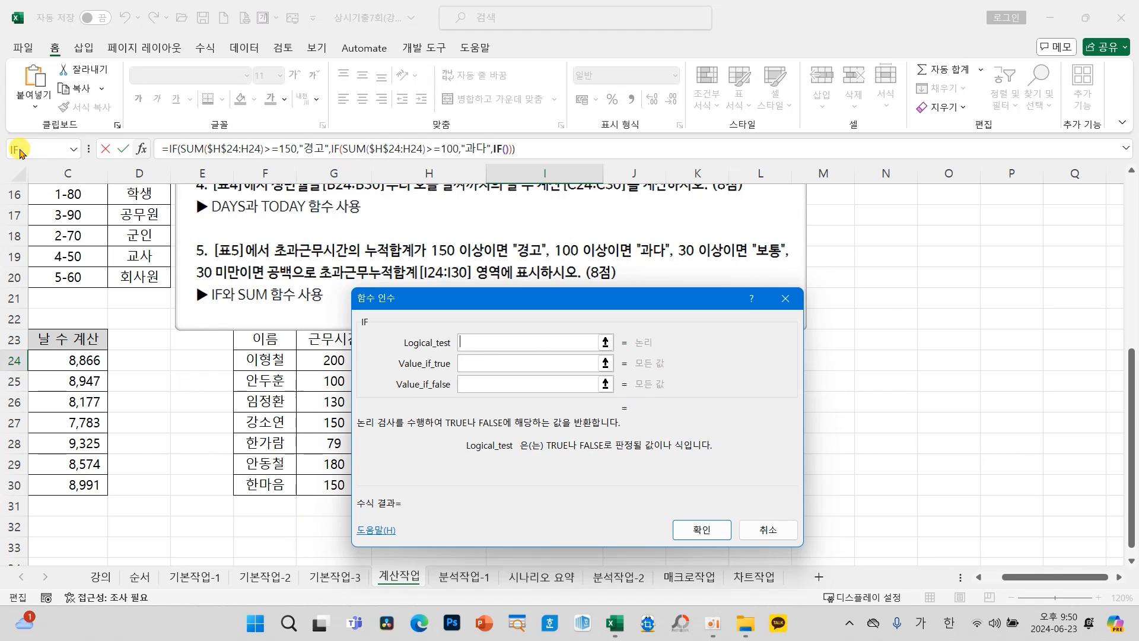
key(ctrl+v)
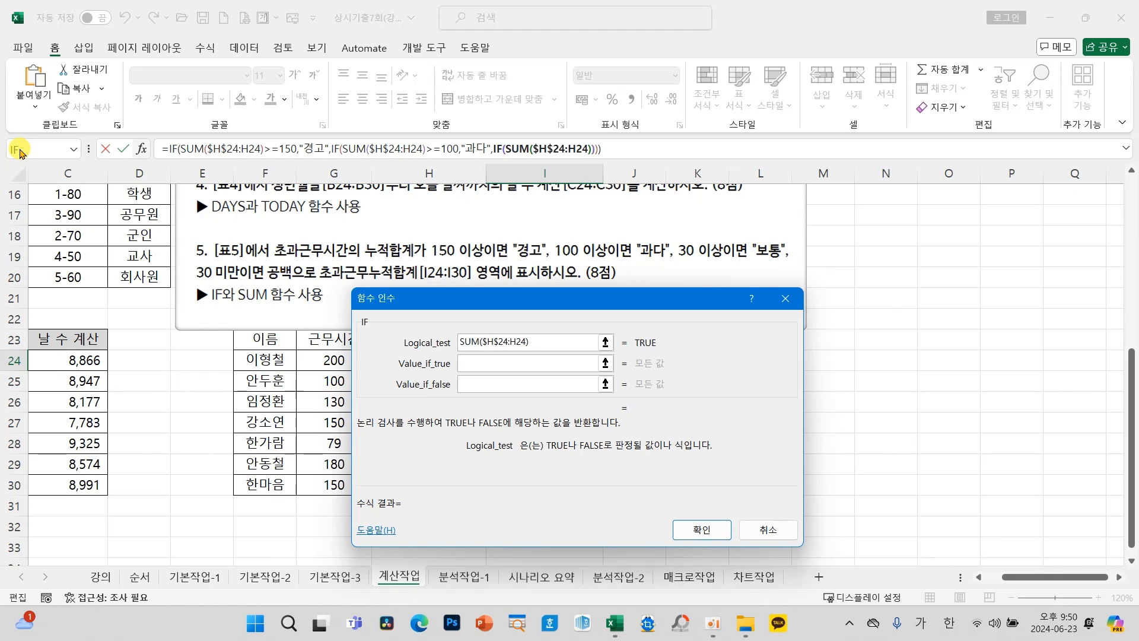
text(>=30)
key(Tab)
text(보통)
key(Tab)
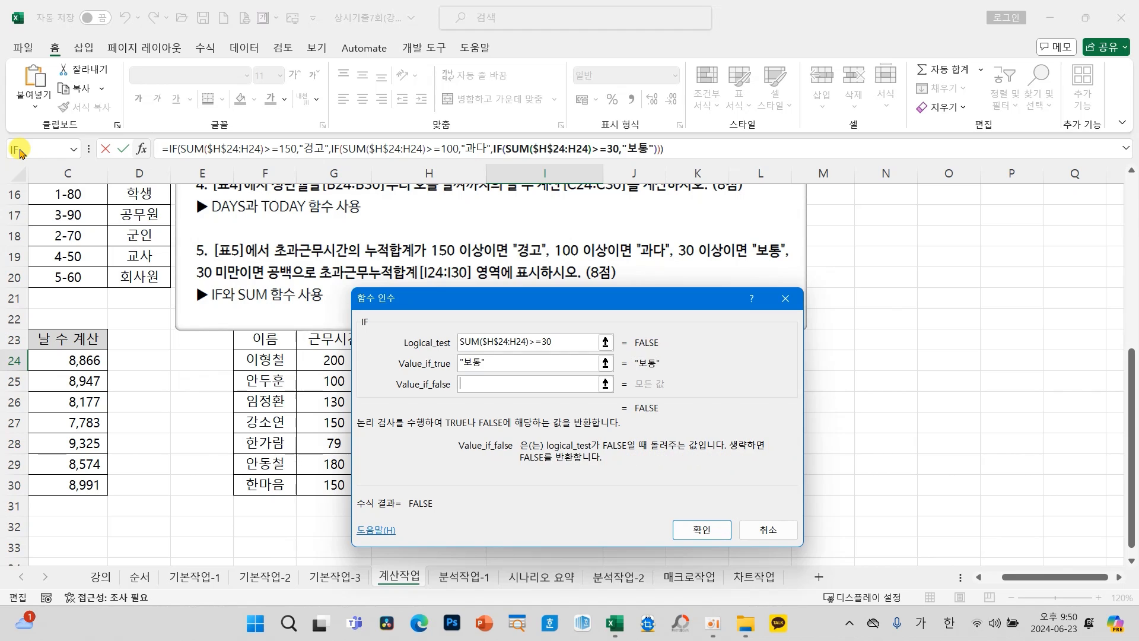
text("")
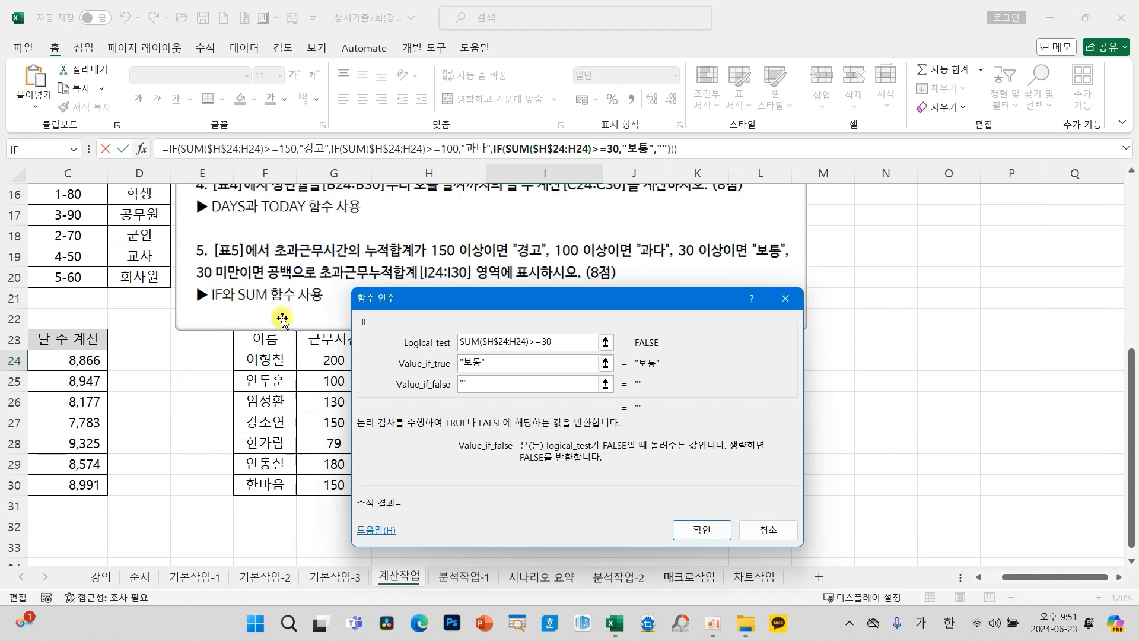
Step: Confirm the nested IF formula in I24, fill it down through I30, and check the filled cells
click(689, 534)
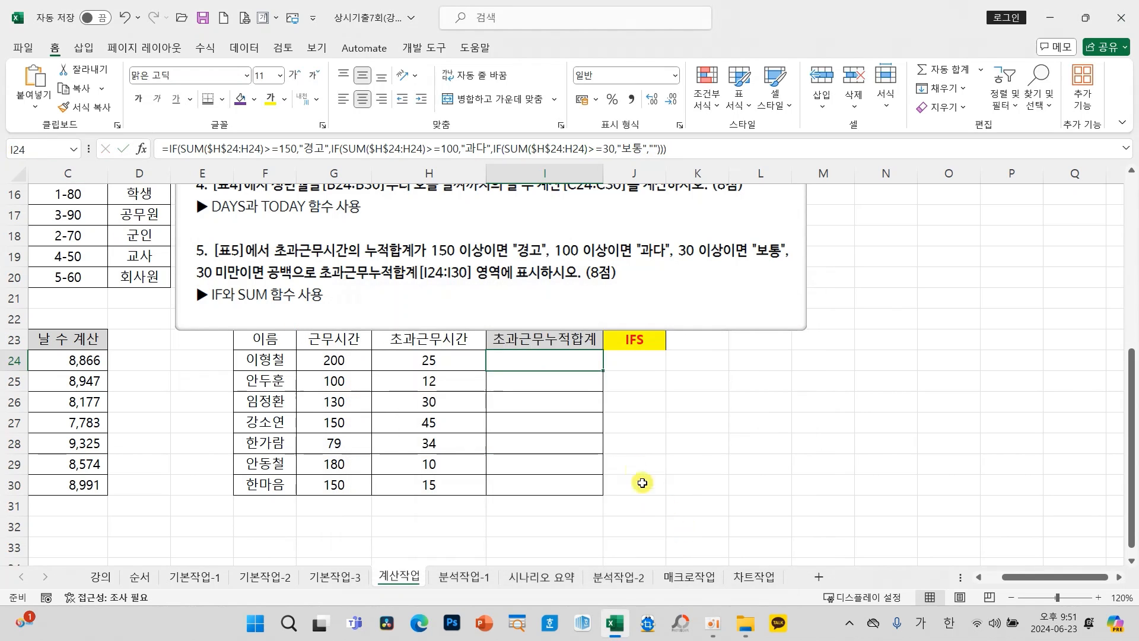
drag(602, 372, 600, 493)
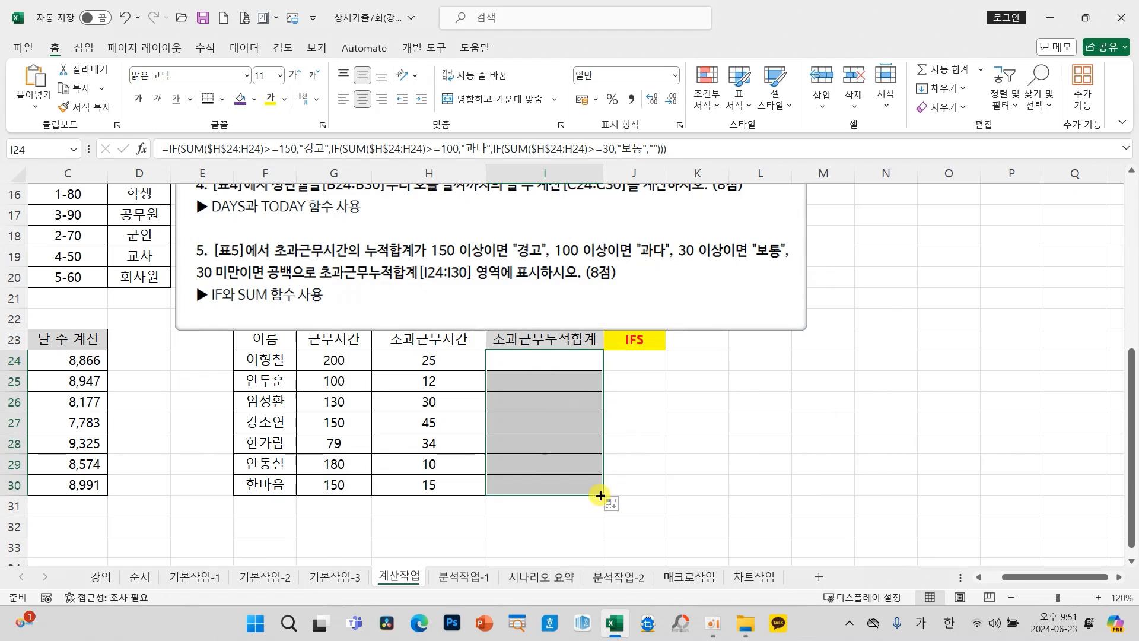
click(571, 466)
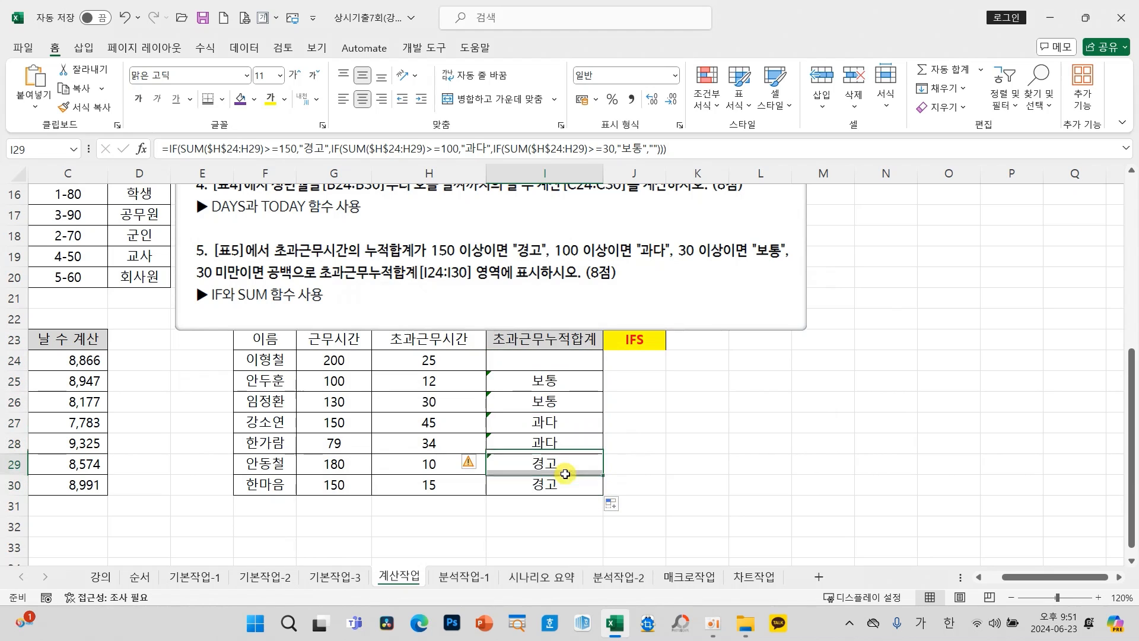
click(558, 444)
click(563, 422)
click(546, 378)
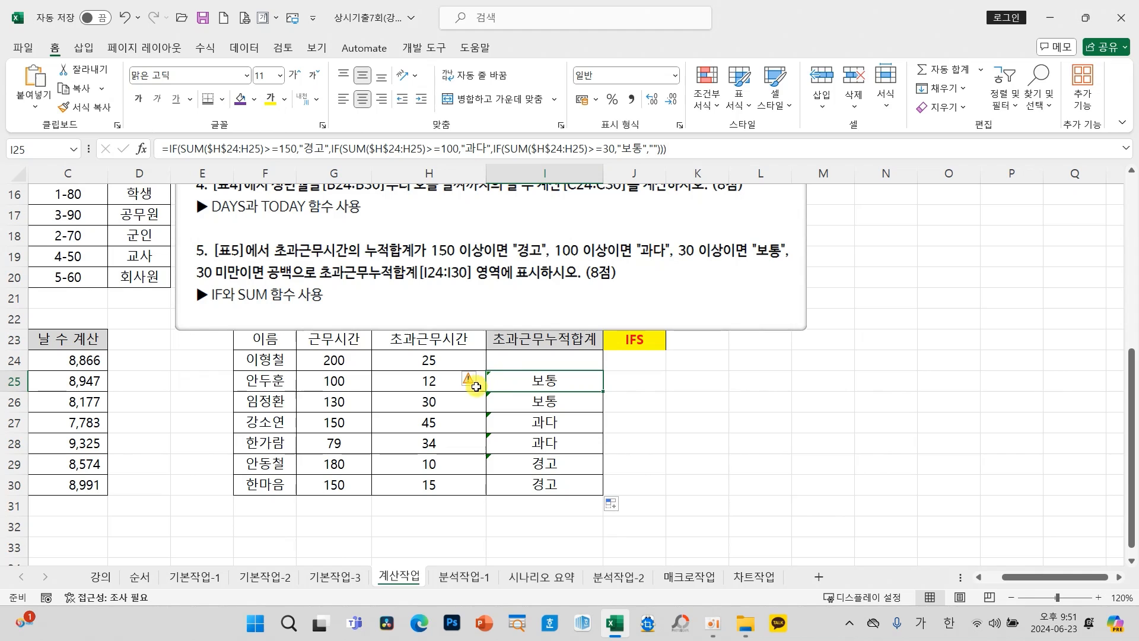
Step: Dismiss the error indicators on I25:I29 in the 초과근무누적합계 column and recheck the column's formulas
drag(501, 376, 508, 461)
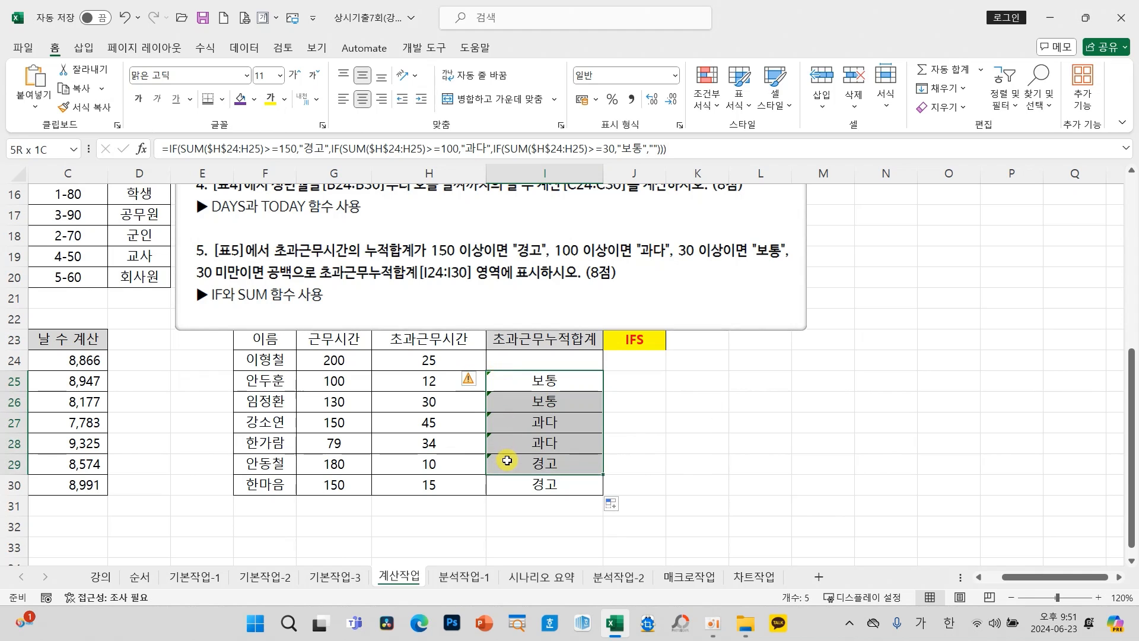
click(481, 382)
click(509, 453)
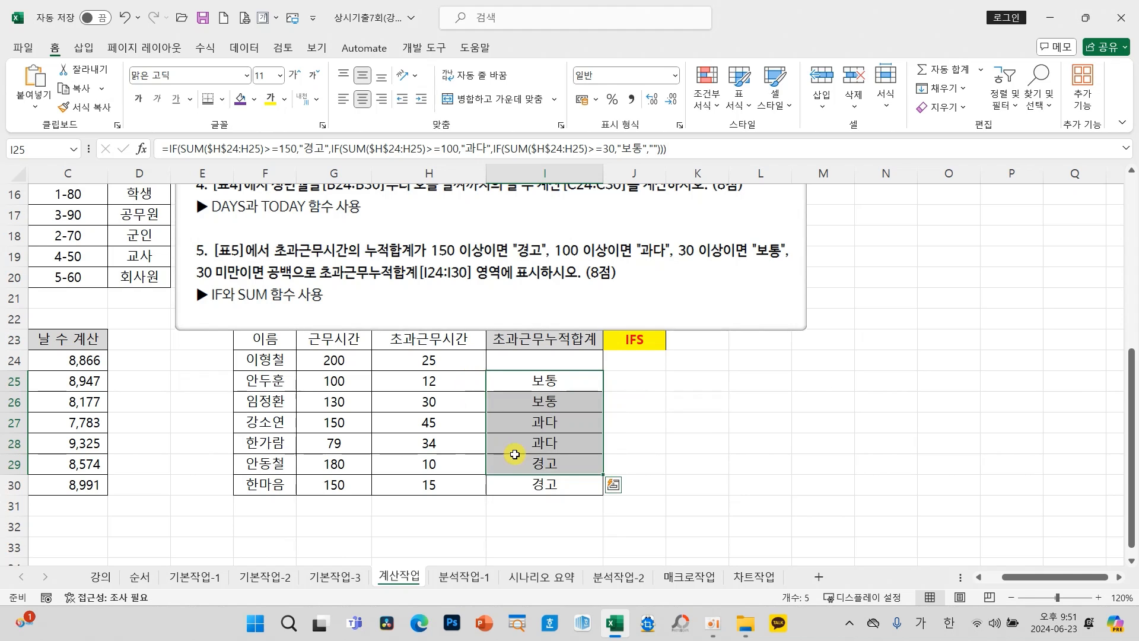
click(552, 388)
click(557, 364)
click(578, 462)
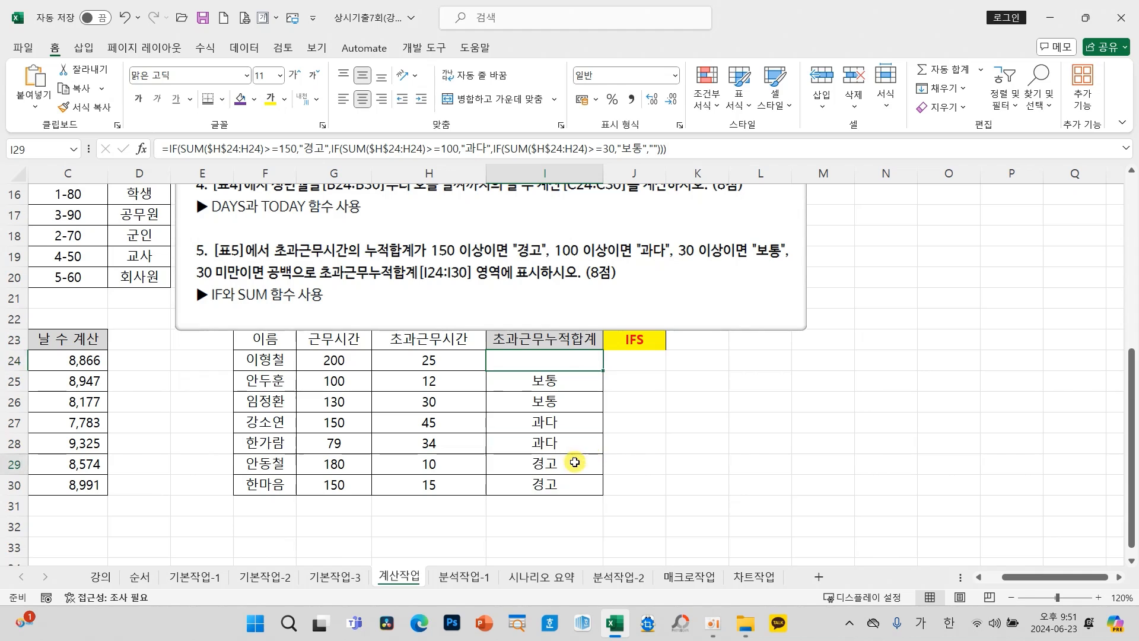
click(573, 491)
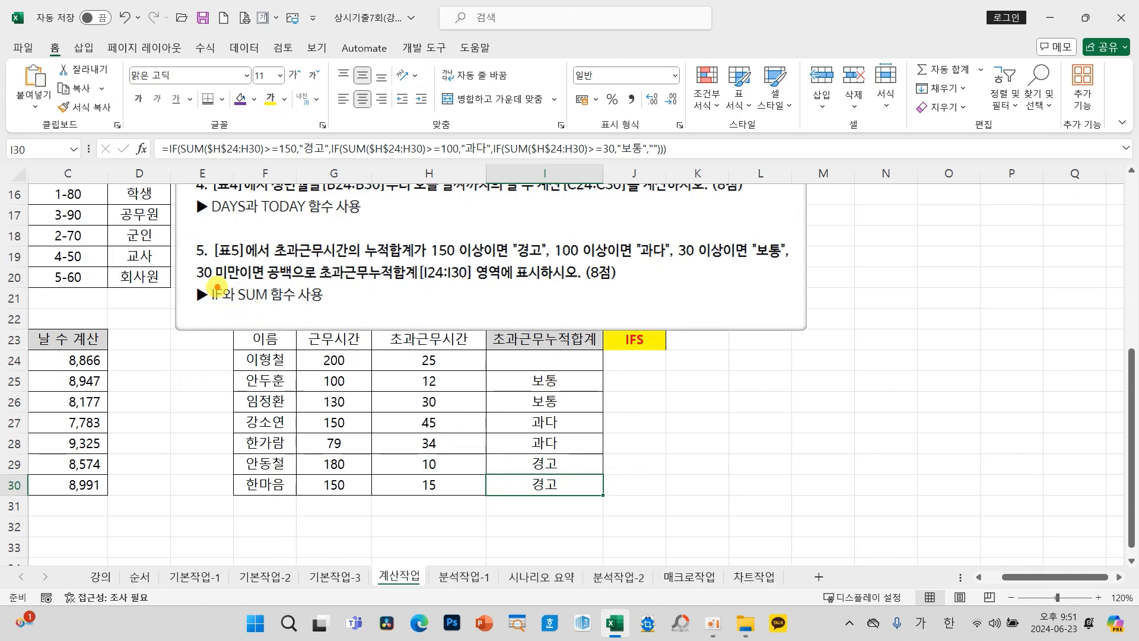
mouse_move(351, 287)
mouse_down()
mouse_move(380, 287)
mouse_move(369, 318)
mouse_move(385, 323)
mouse_up()
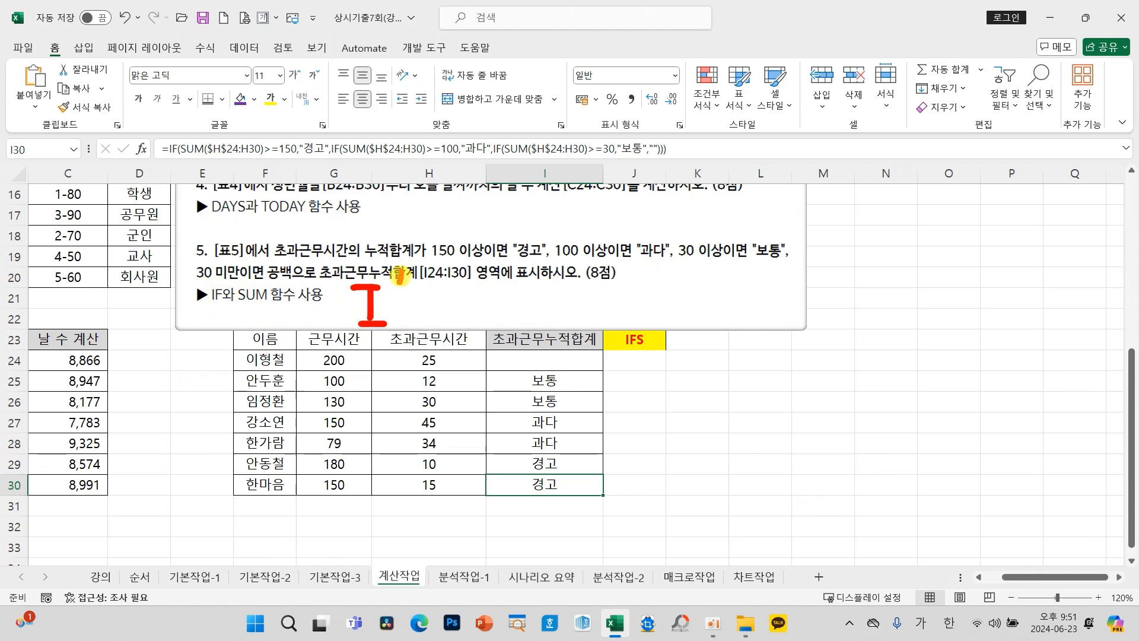
mouse_move(397, 270)
mouse_down()
mouse_move(393, 336)
mouse_move(421, 283)
mouse_move(403, 307)
mouse_move(442, 296)
mouse_move(437, 334)
mouse_move(480, 347)
mouse_up()
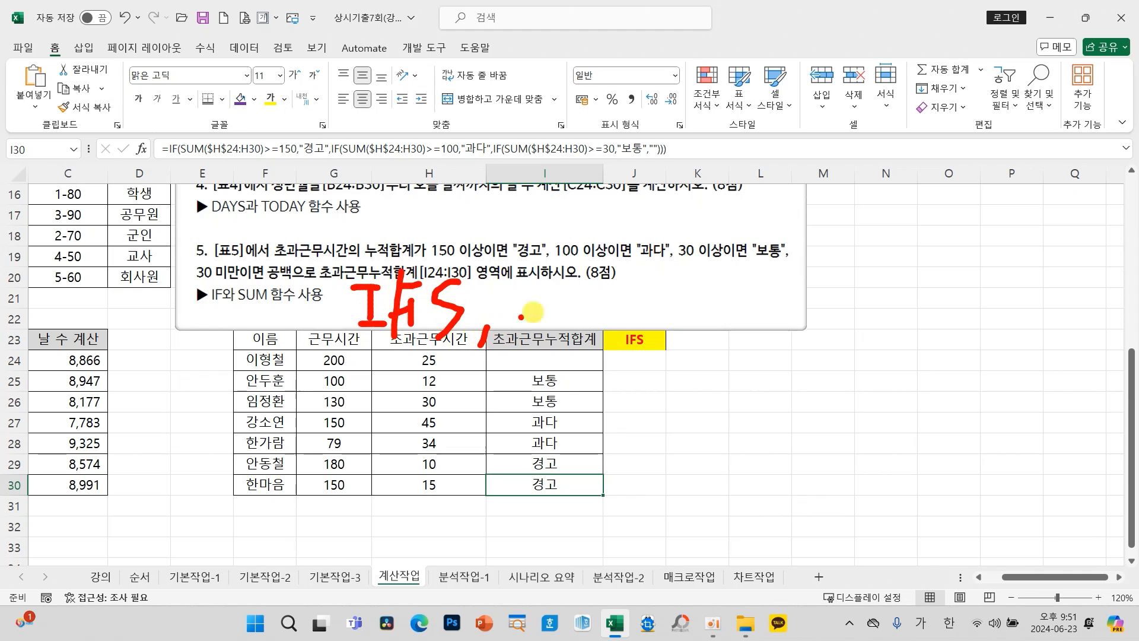
mouse_move(580, 260)
mouse_down()
mouse_move(553, 297)
mouse_move(552, 326)
mouse_move(610, 264)
mouse_move(653, 292)
mouse_up()
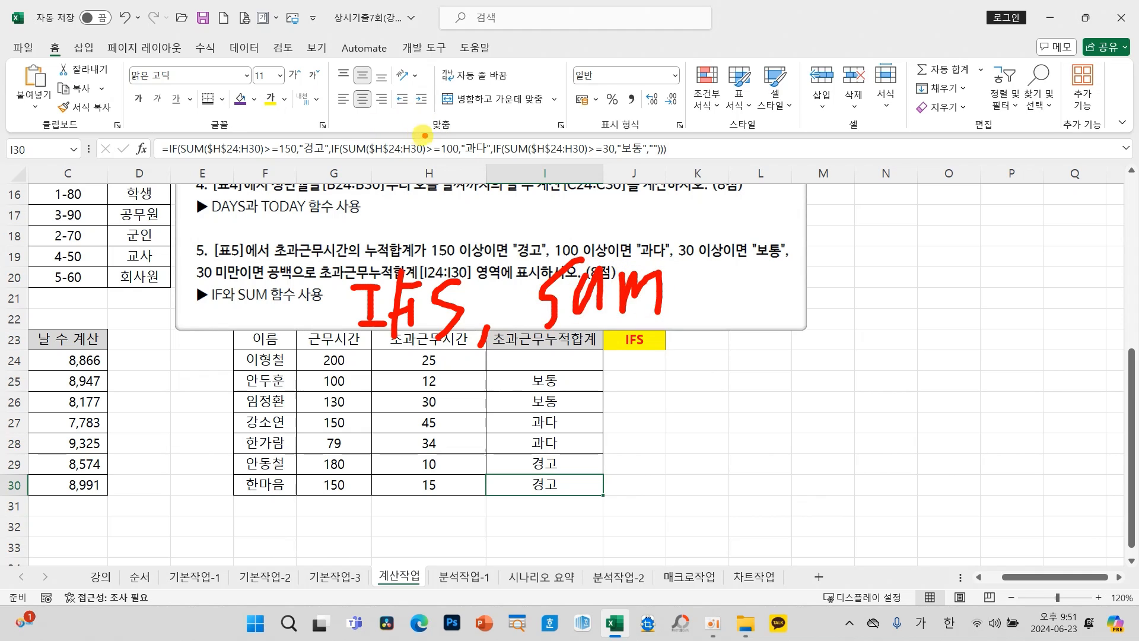
drag(470, 362, 282, 363)
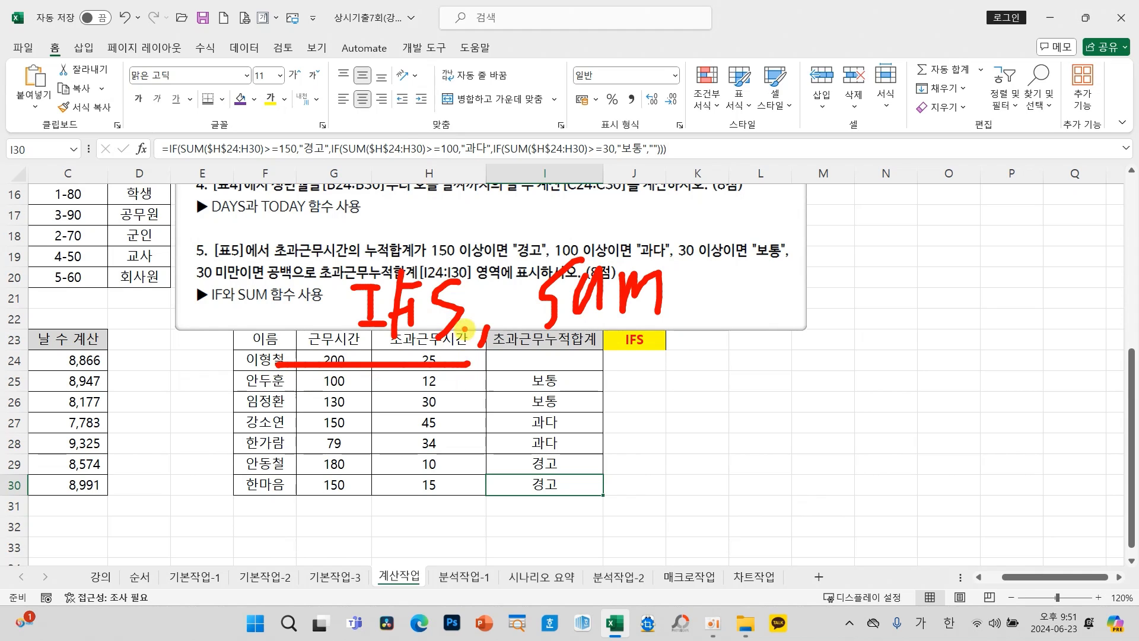
key(Escape)
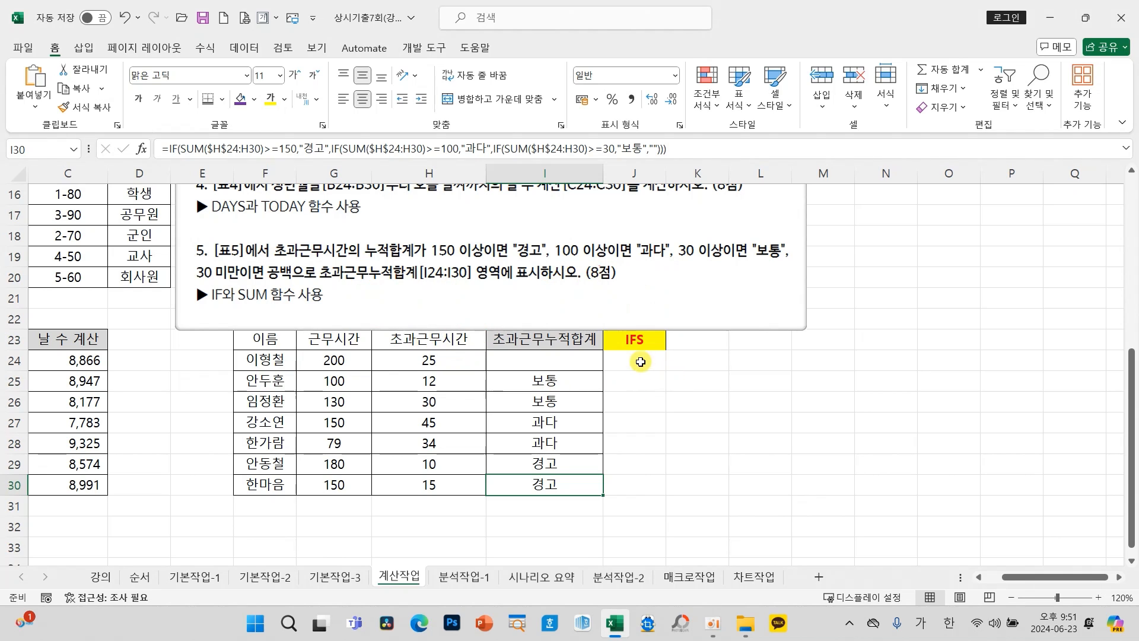
Step: Insert the IFS function in J24 and position its arguments dialog clear of the IFS column
click(660, 365)
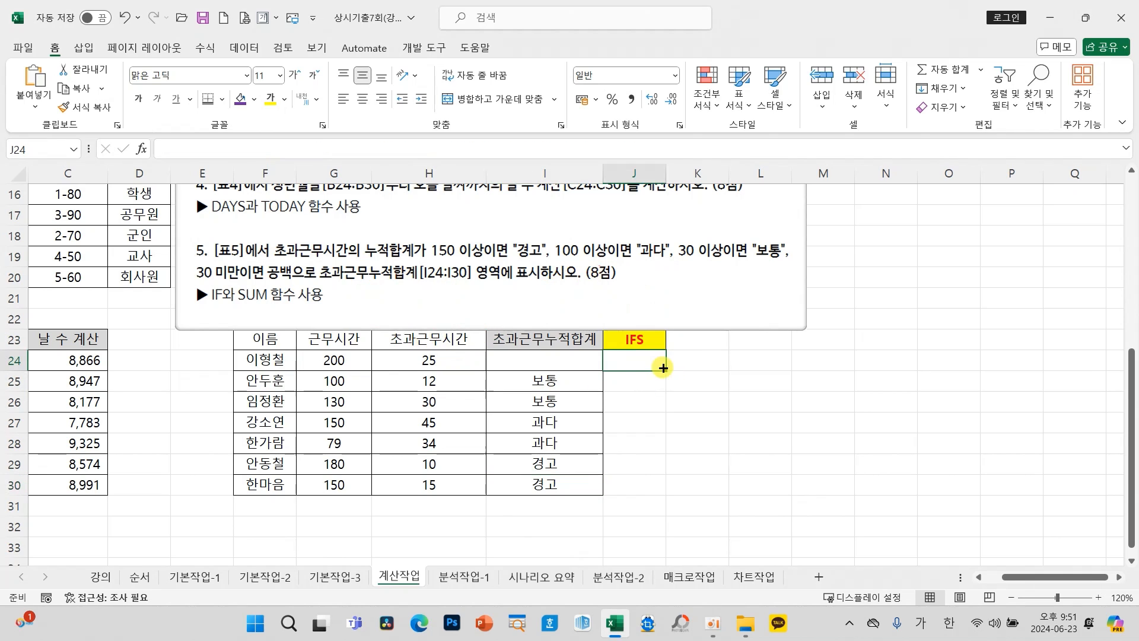
click(142, 149)
click(437, 418)
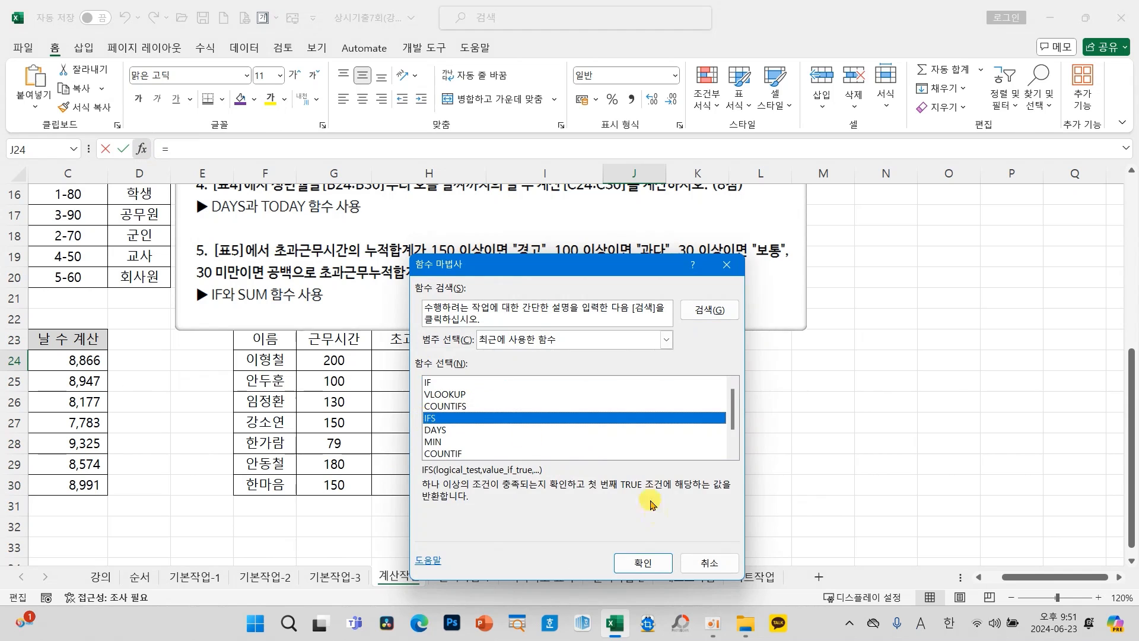
click(643, 562)
drag(567, 283, 334, 264)
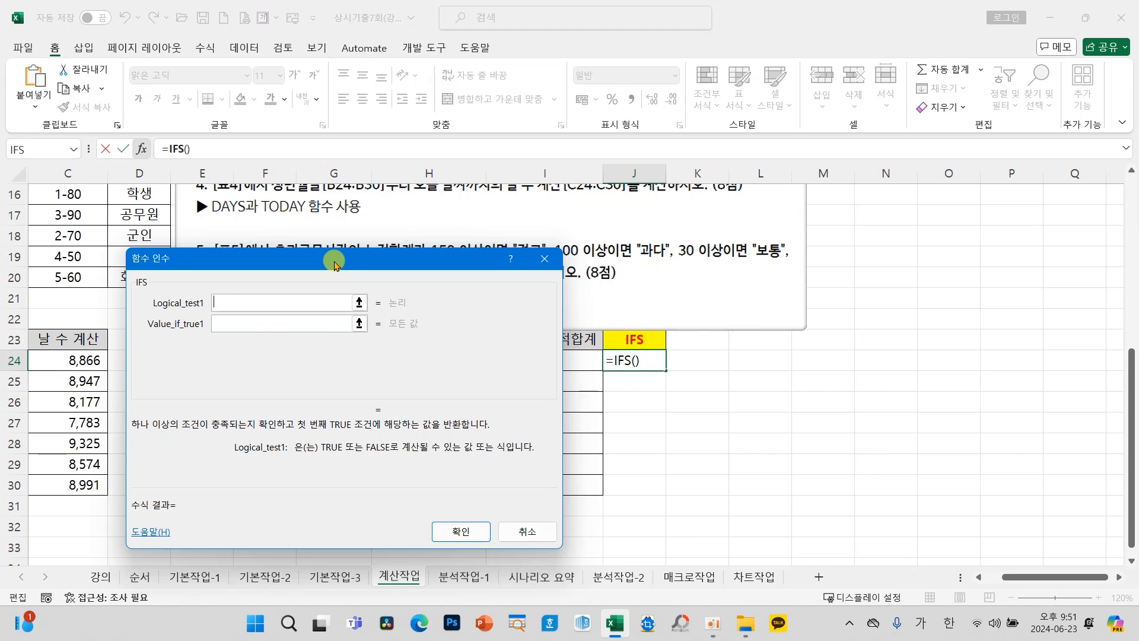
Step: Set the first IFS condition to SUM($H$24:H24)>=150, returning "경고" when true
text(SUM($H$24:H24))
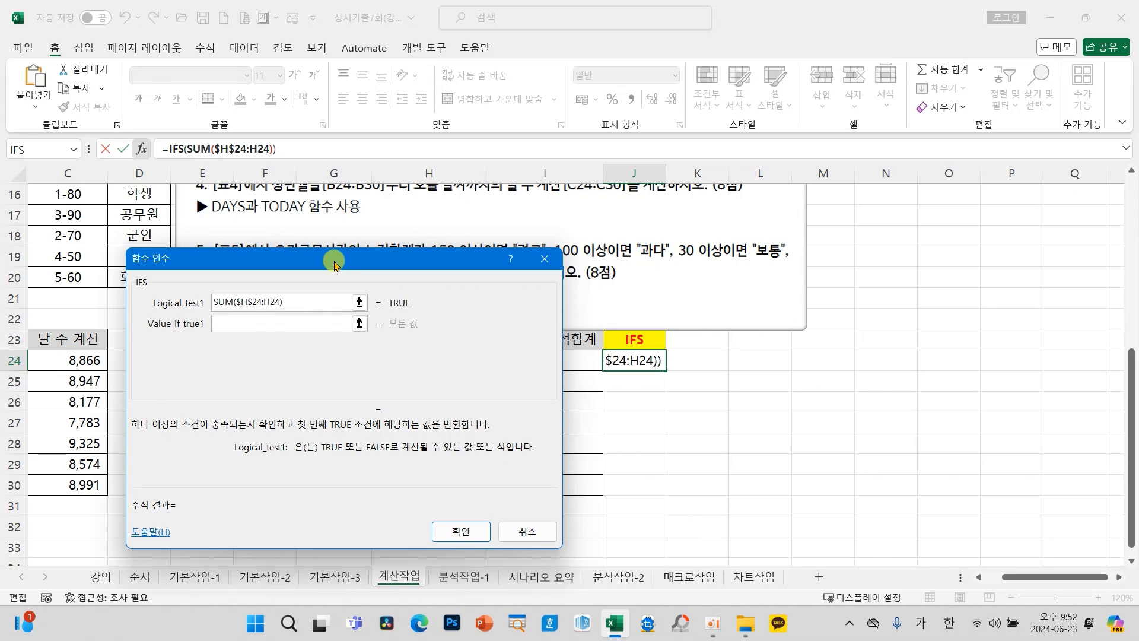
text(>=)
drag(334, 266, 312, 295)
text(15)
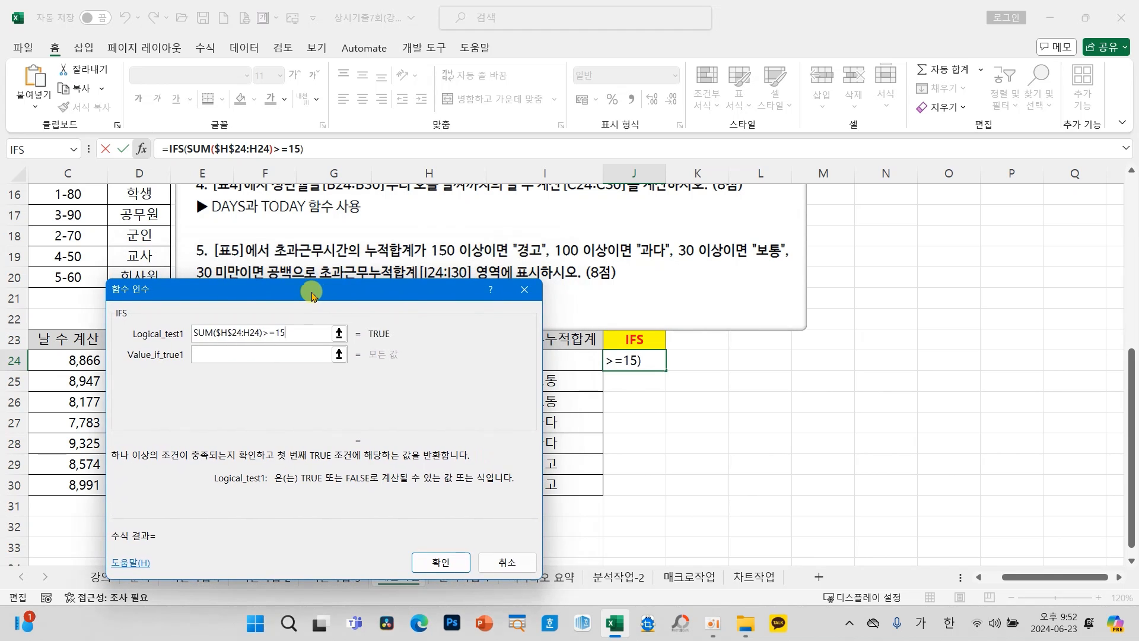
text(0)
key(Tab)
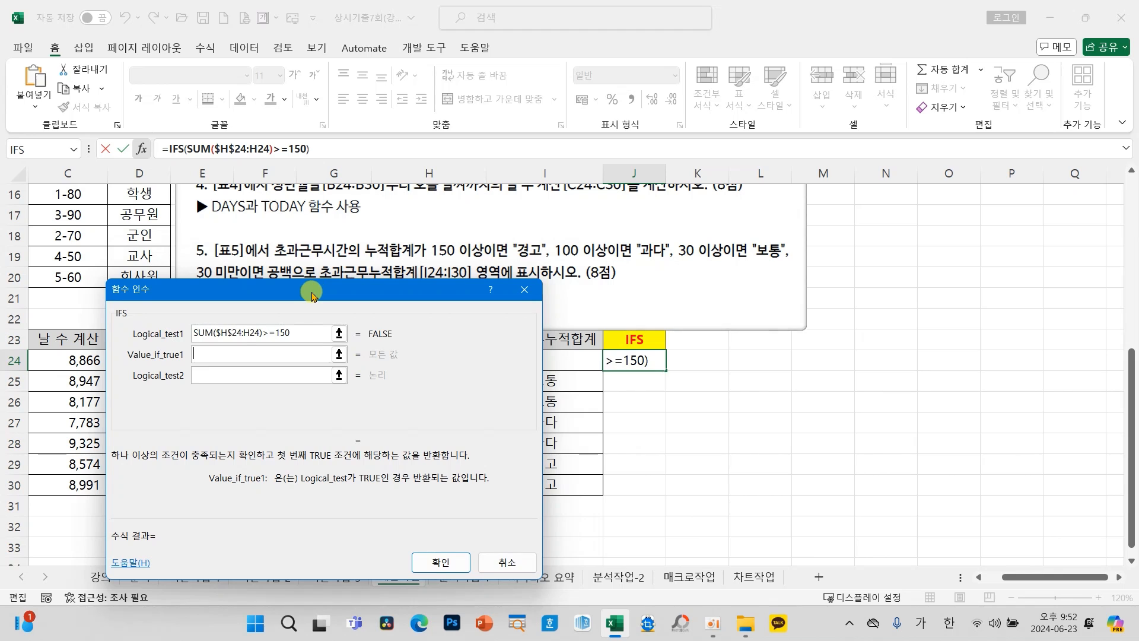
text("경고")
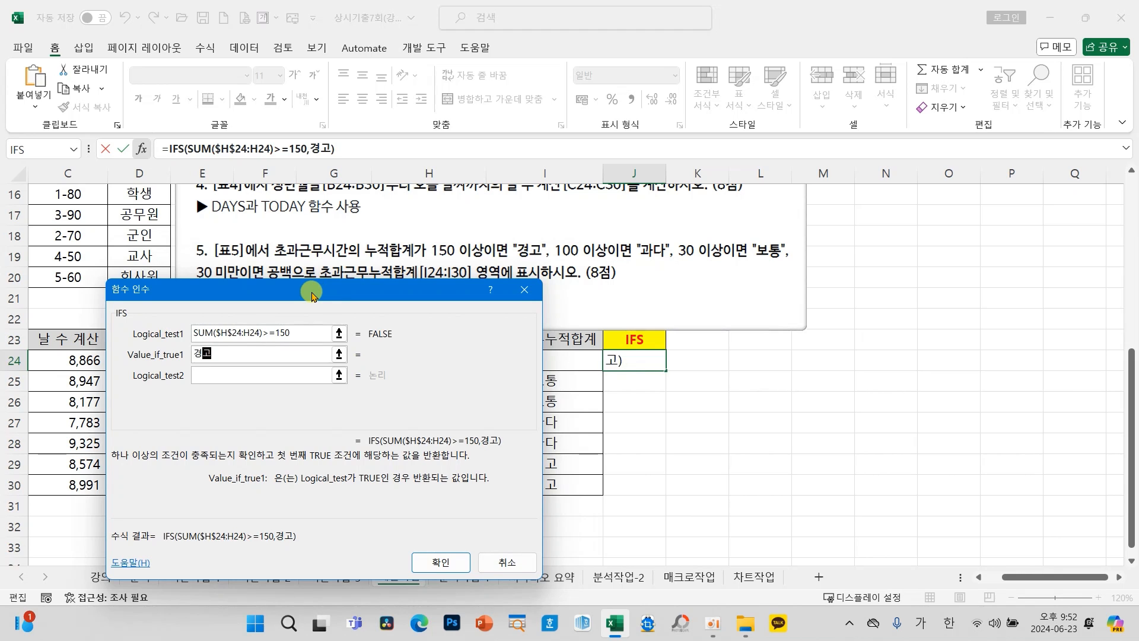
key(Tab)
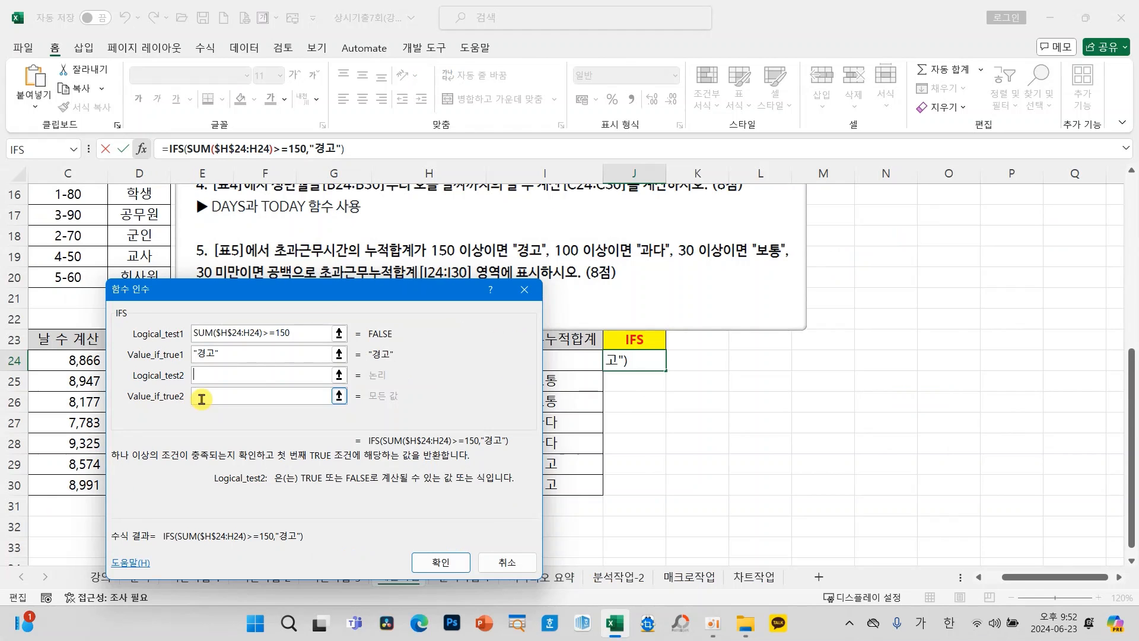
Step: Add the second IFS condition SUM($H$24:H24)>=100, returning "과다" when true
text(SUM($H$24:H24))
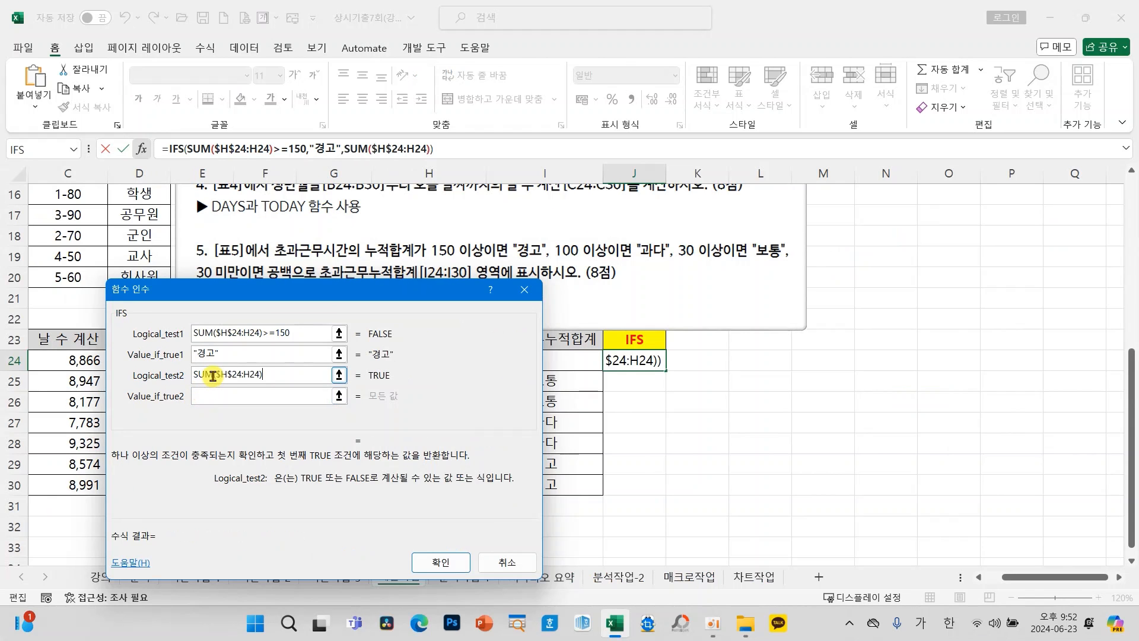
text(>)
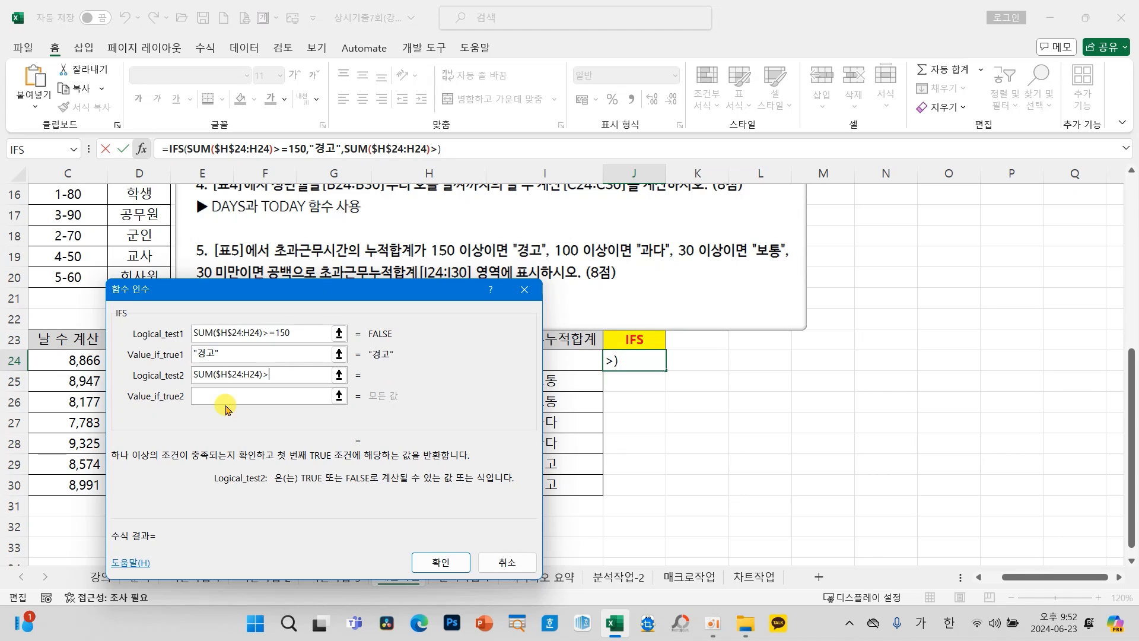
text(=100)
click(226, 396)
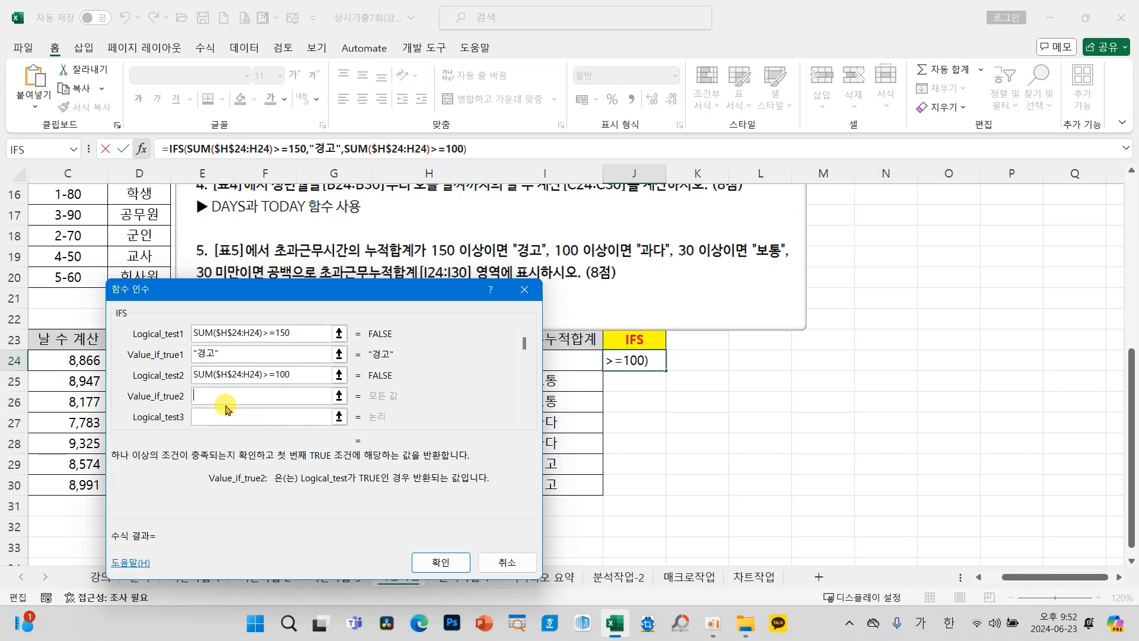
text("과다")
key(Tab)
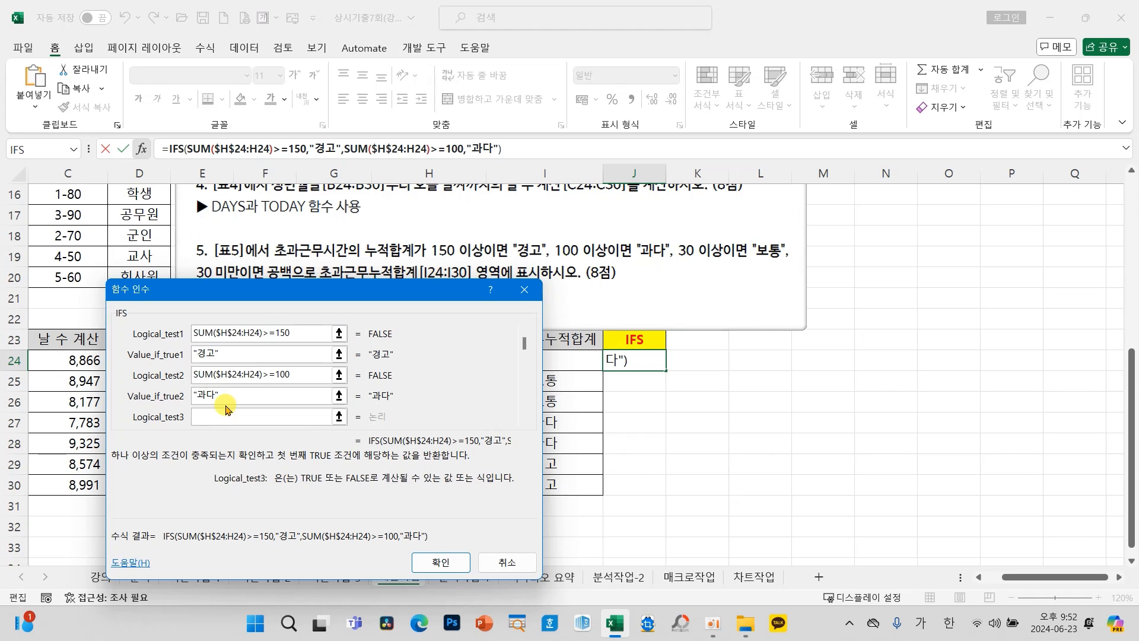
Step: Add the third IFS condition SUM($H$24:H24)>=30, returning "보통" when true
text(SUM($H$24:H24))
text(>)
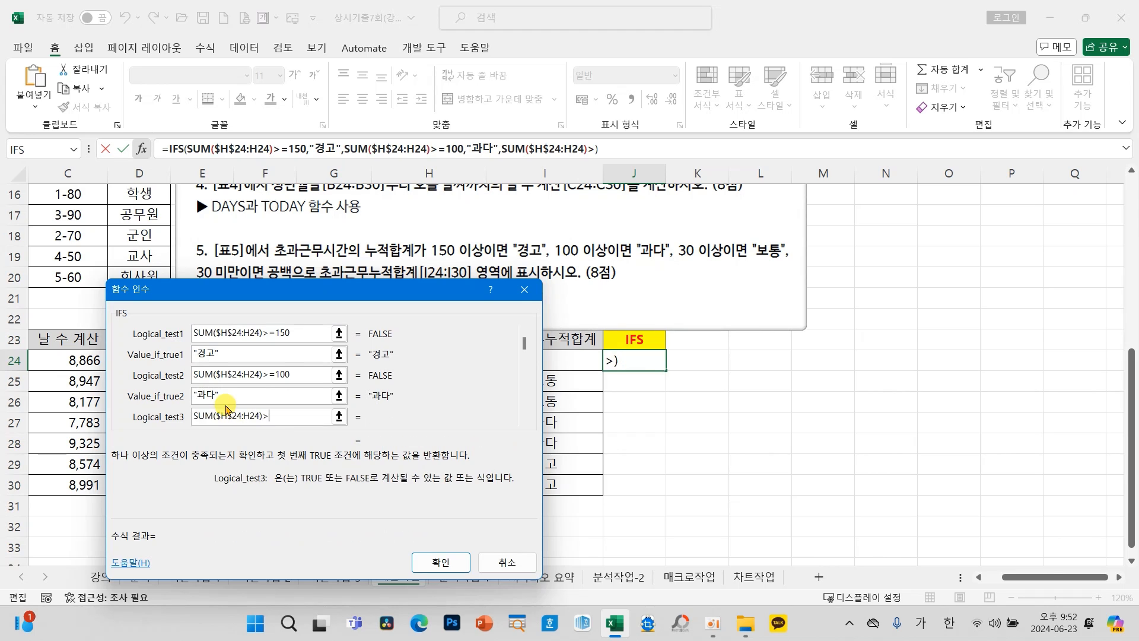
text(=30)
key(Tab)
text("보통")
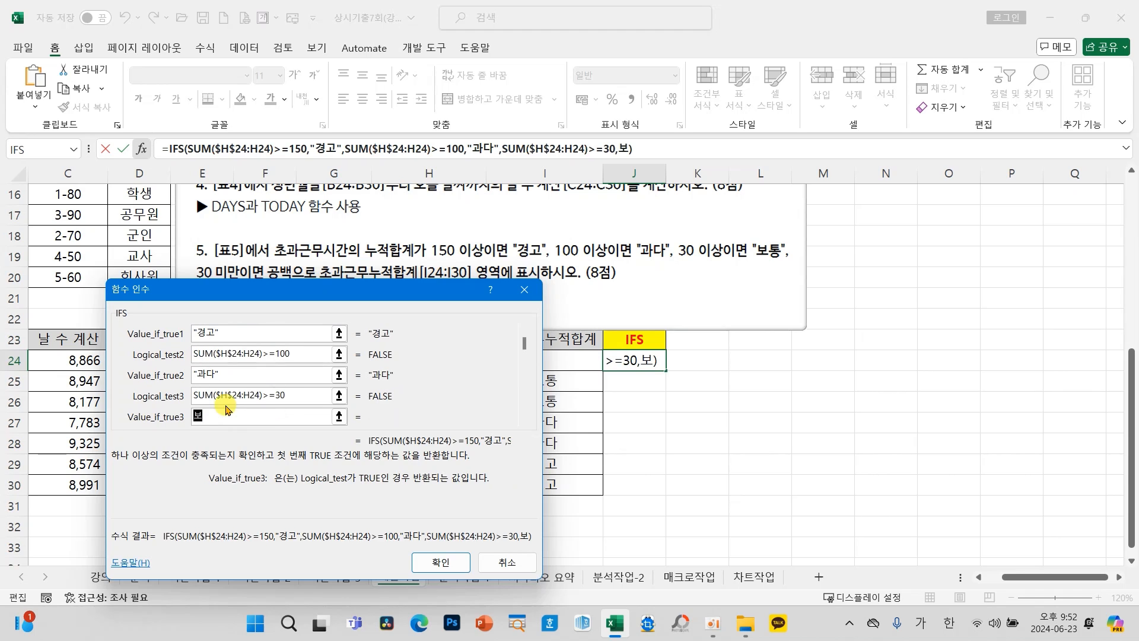
key(Tab)
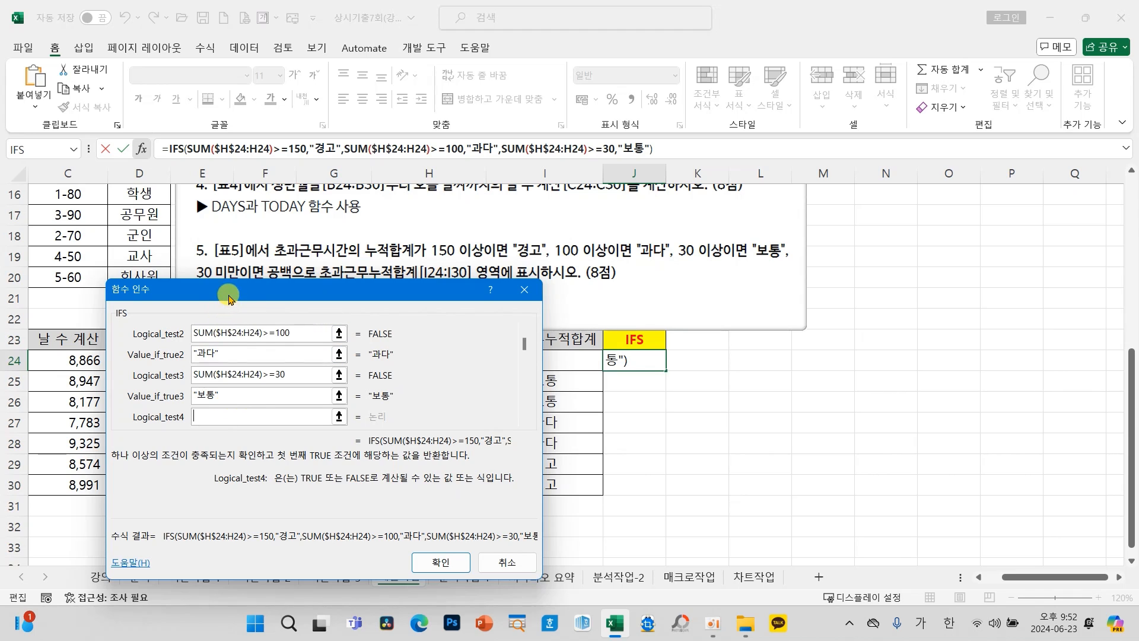
Step: Add the fourth IFS condition SUM($H$24:H24)<30, returning "" when true
drag(229, 297, 222, 306)
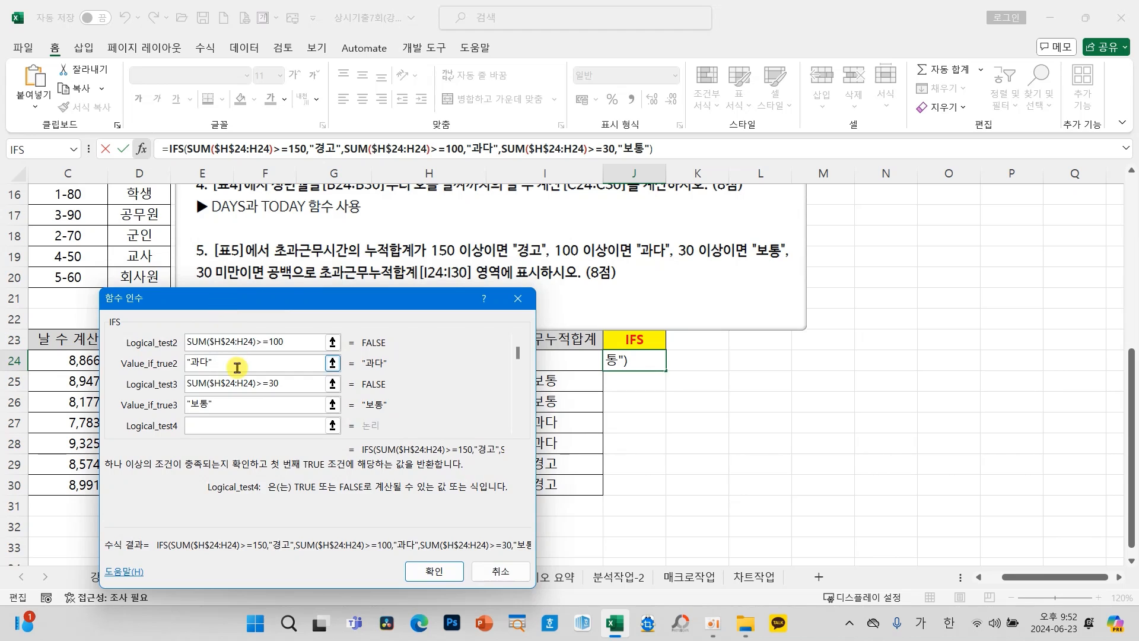
text(SUM($H$24:H24))
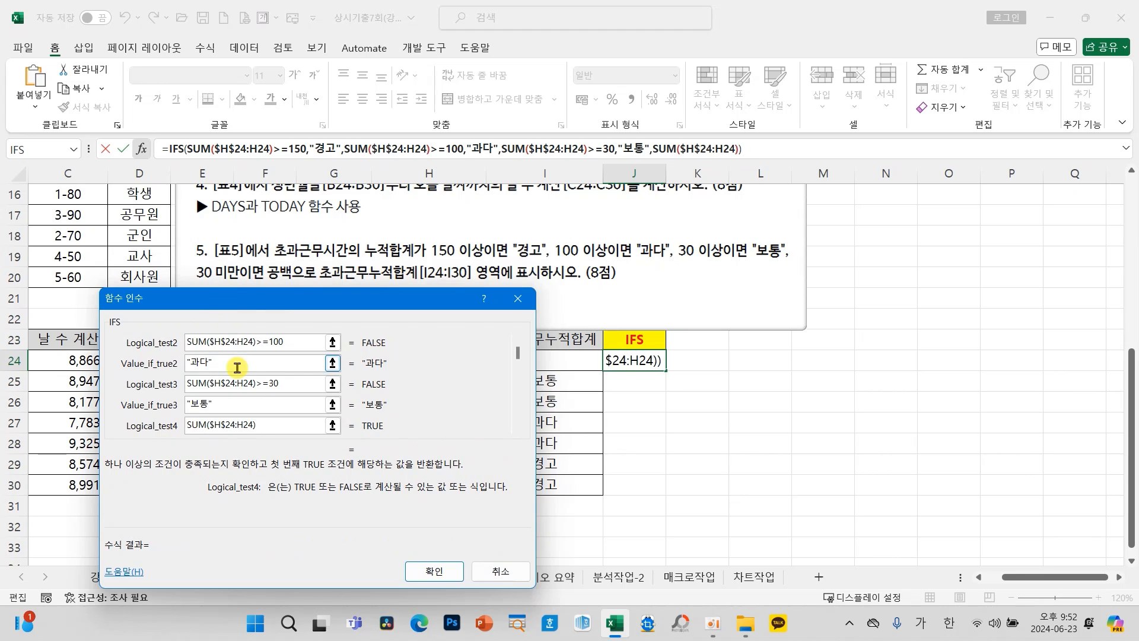
text(<30)
key(Tab)
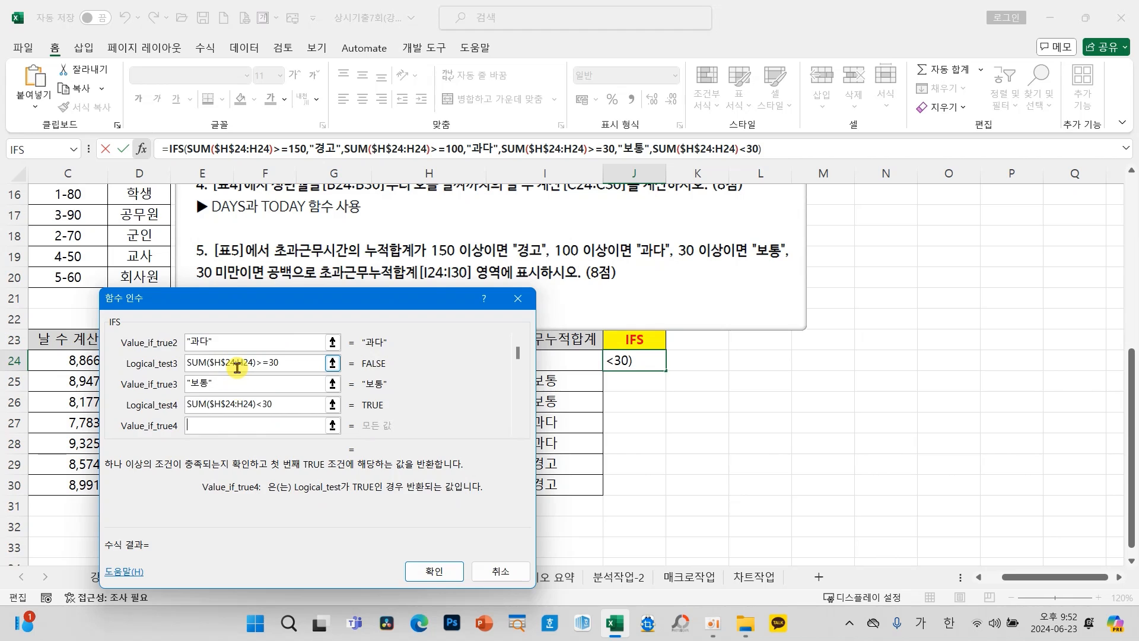
text("")
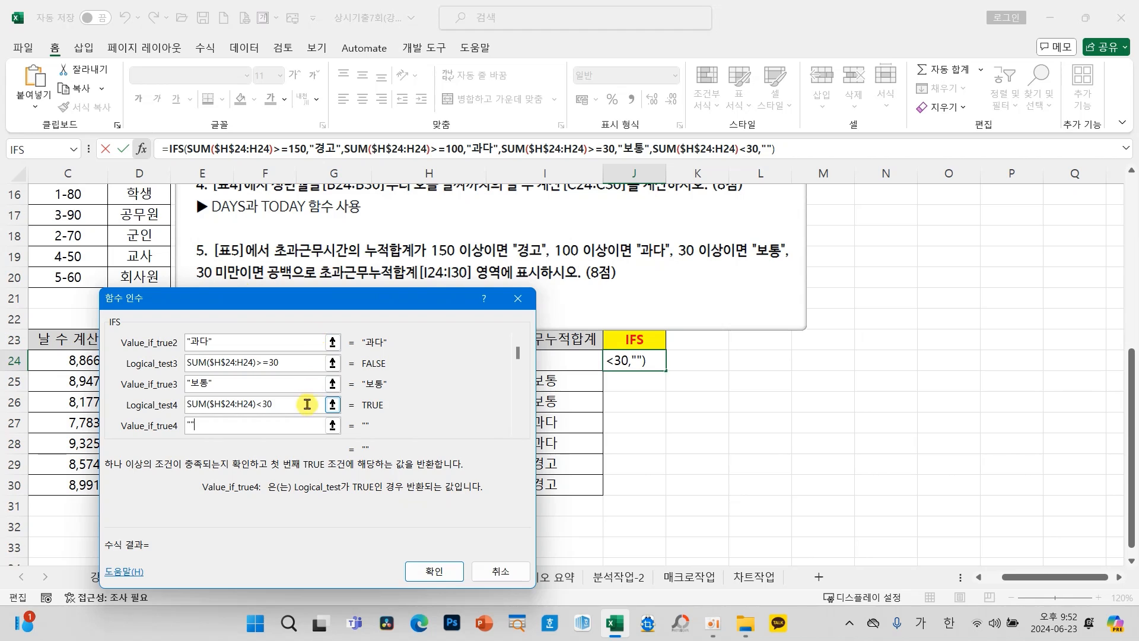
drag(307, 404, 182, 407)
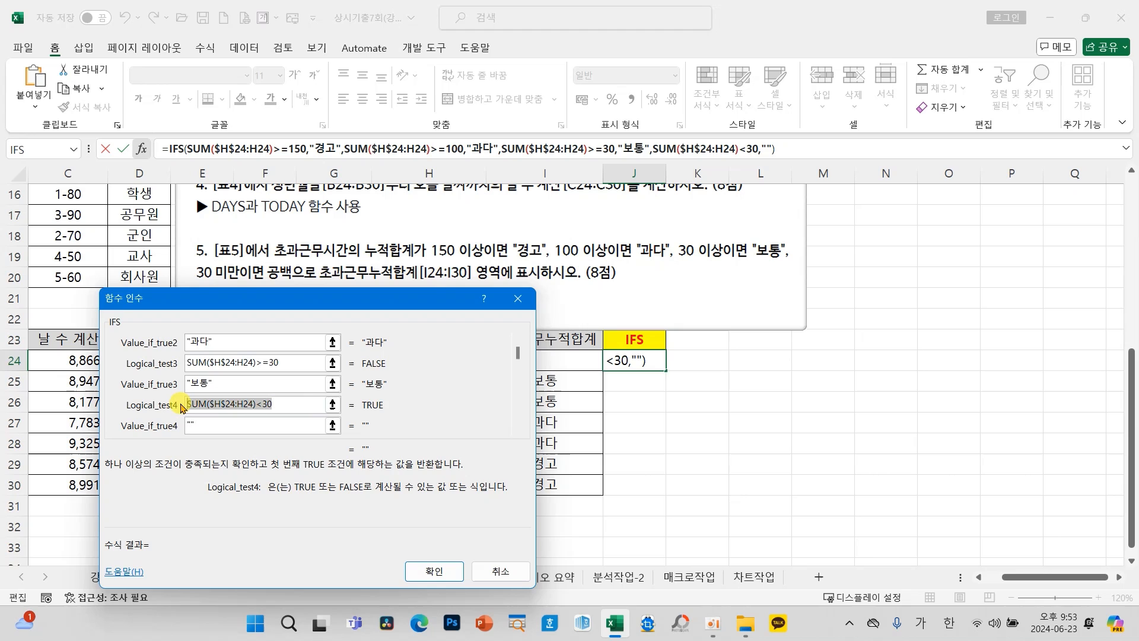
mouse_move(293, 417)
mouse_down()
mouse_move(336, 417)
mouse_move(297, 445)
mouse_move(298, 468)
mouse_up()
mouse_move(325, 454)
mouse_down()
mouse_move(327, 484)
mouse_move(358, 458)
mouse_move(454, 480)
mouse_move(442, 506)
mouse_up()
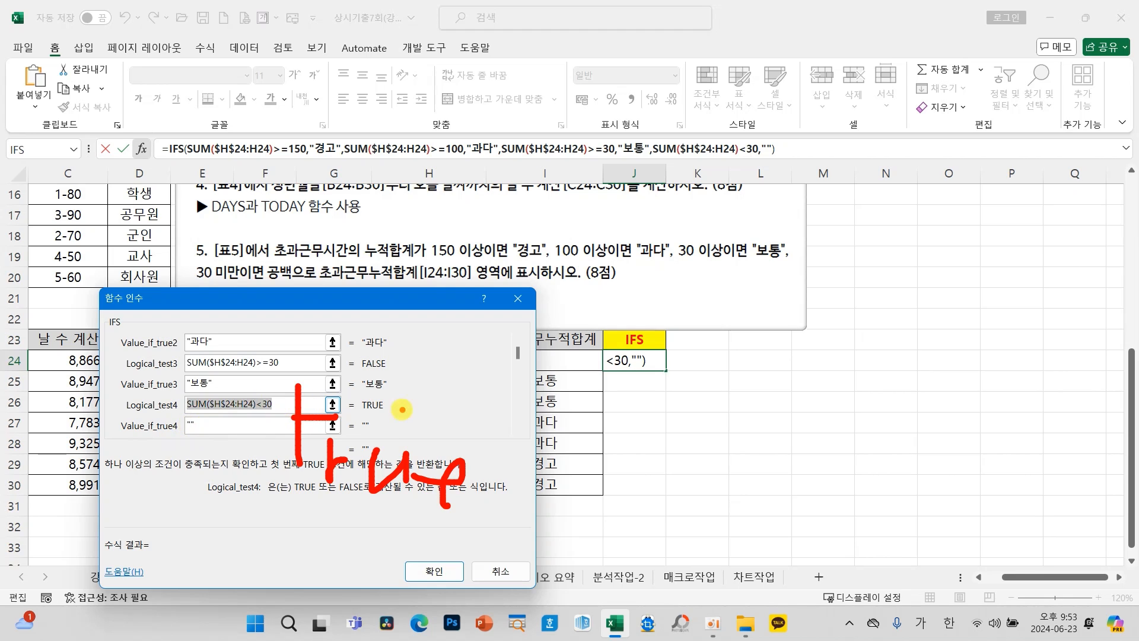
mouse_move(400, 410)
mouse_down()
mouse_move(367, 413)
mouse_move(384, 393)
mouse_move(386, 402)
mouse_up()
key(Escape)
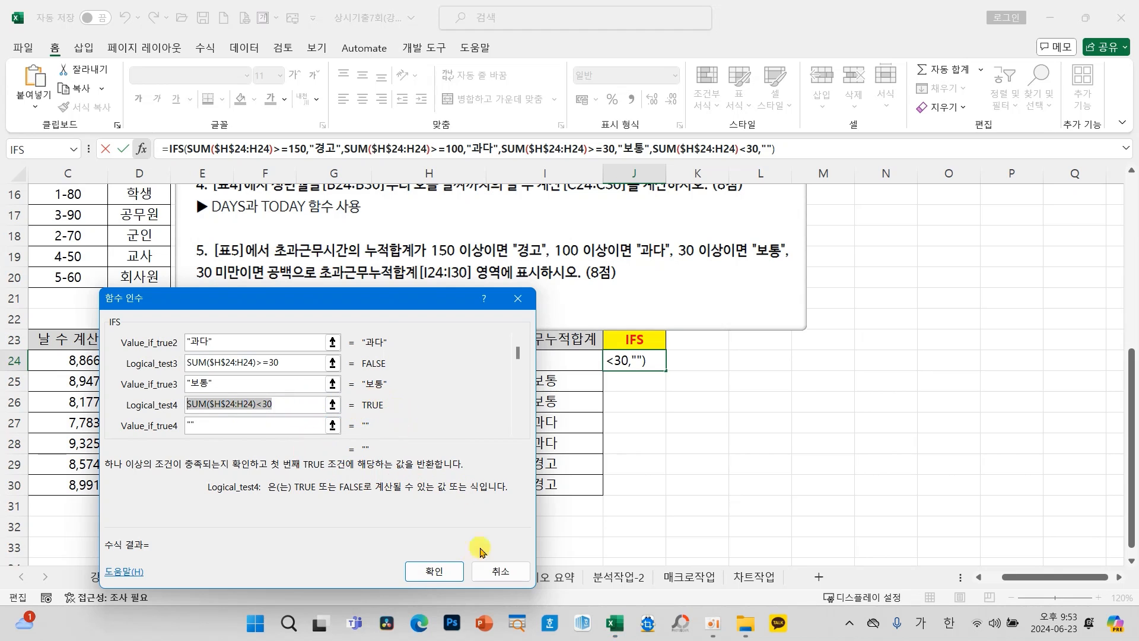
Step: Fill the completed IFS formula from J24 down through J30 and ignore the formula error indicators on J25:J29
click(435, 571)
drag(666, 369, 668, 499)
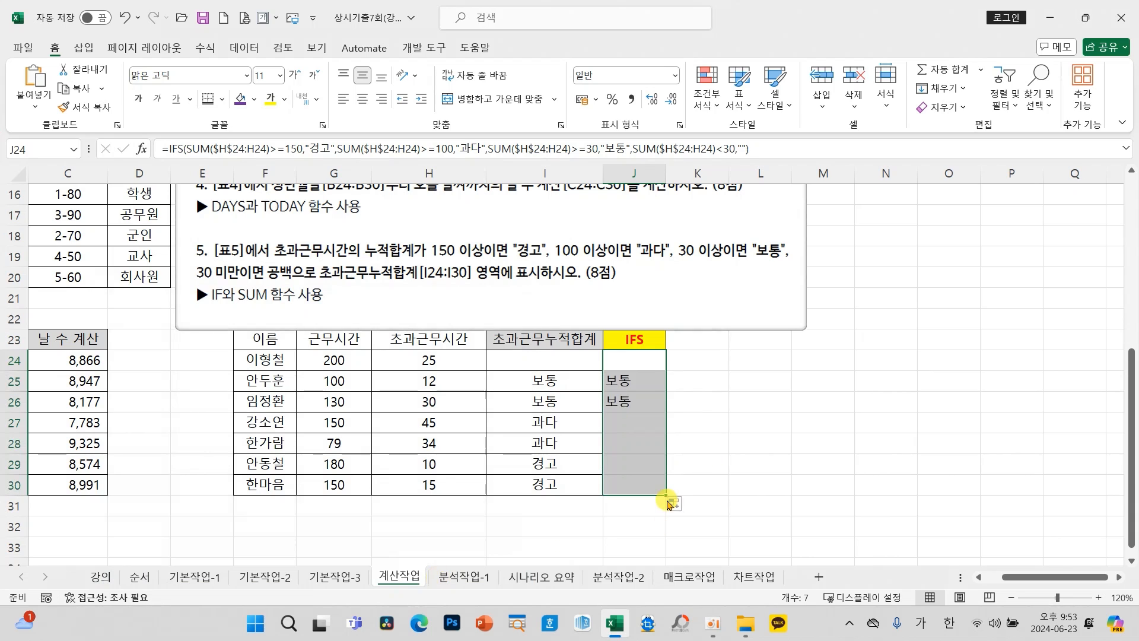
click(603, 380)
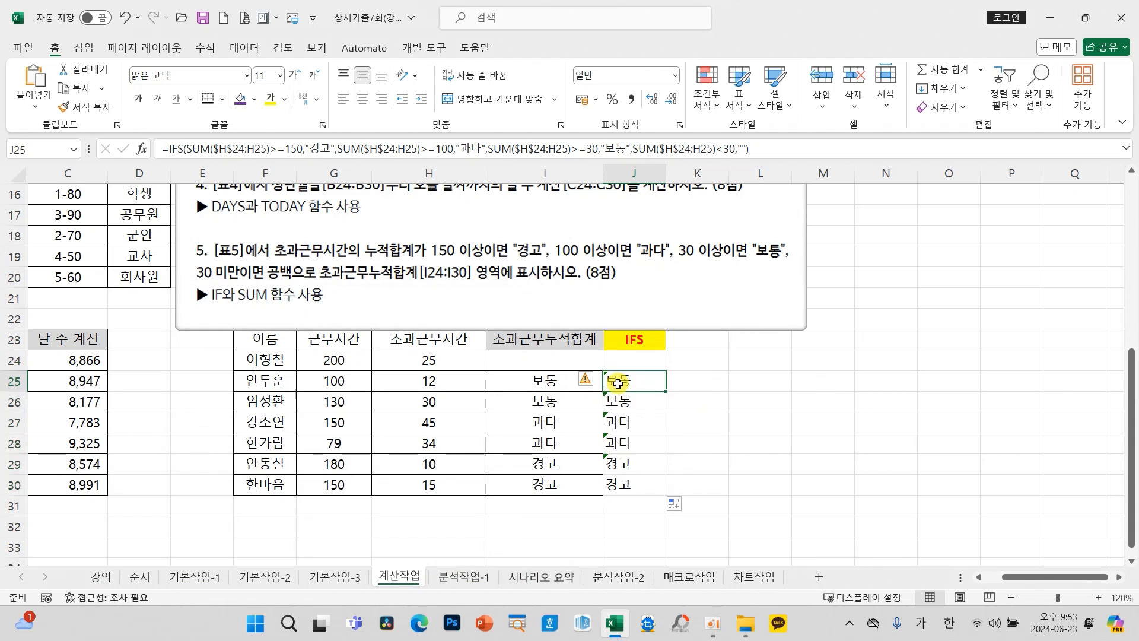
drag(613, 381, 617, 464)
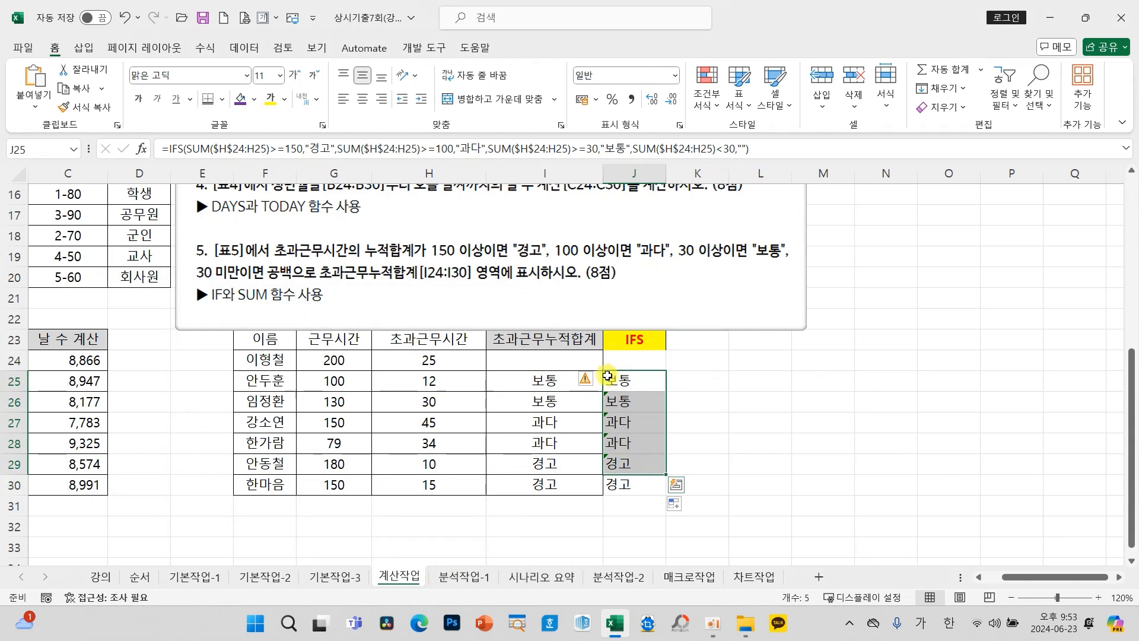
click(590, 381)
click(623, 451)
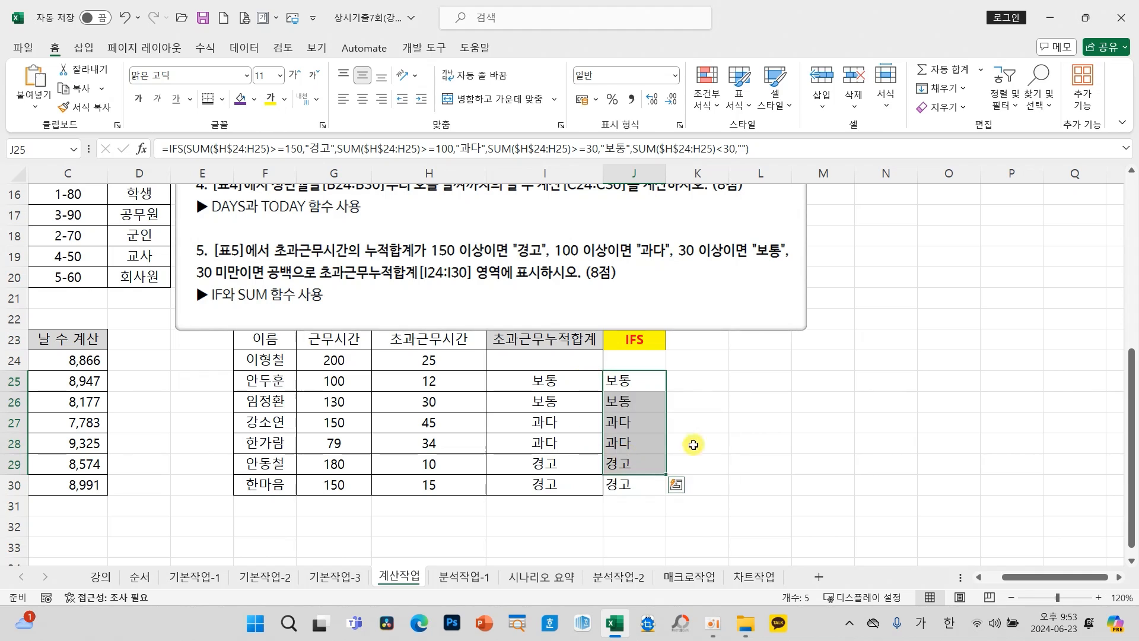
click(735, 433)
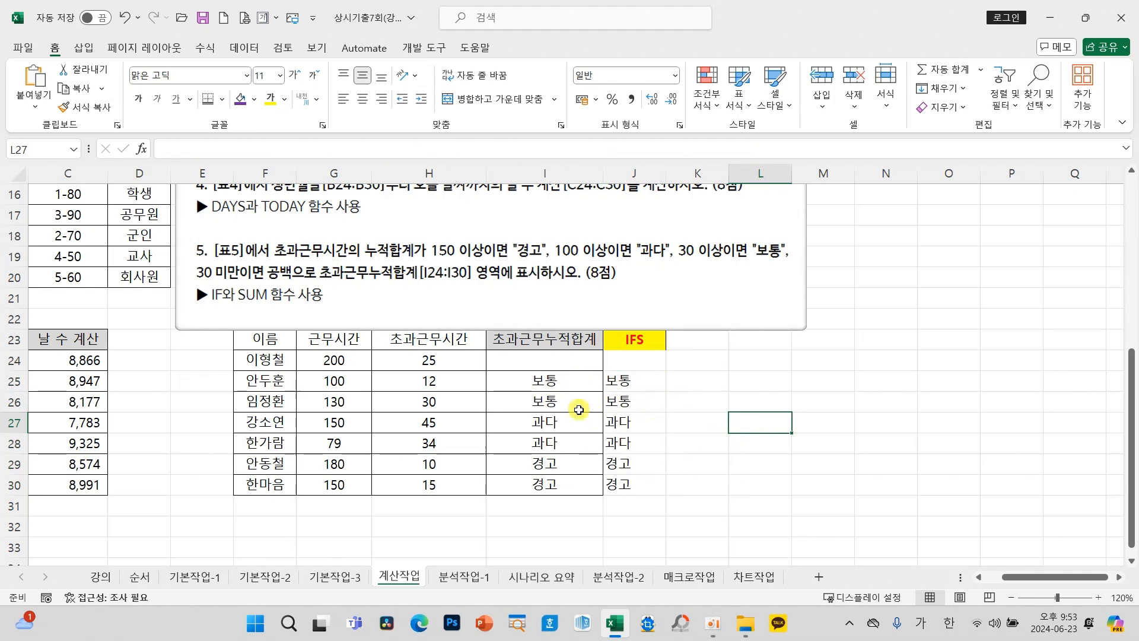
Step: Move the task instruction picture to the right so that its left edge lies within column F
click(687, 468)
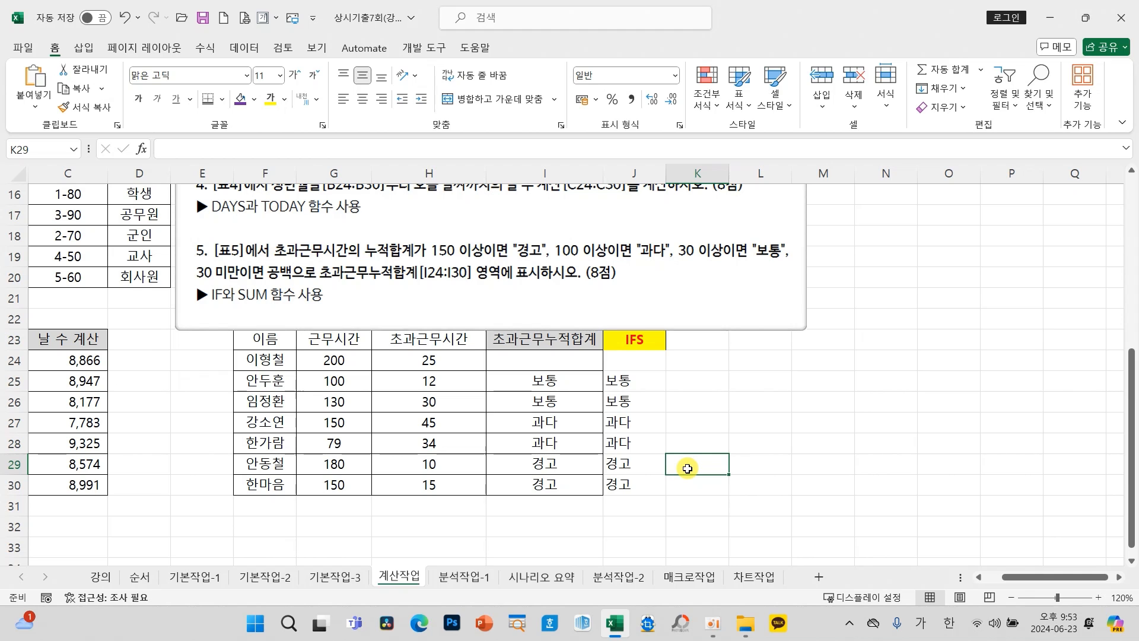
scroll(687, 469, up, 3)
drag(631, 394, 742, 451)
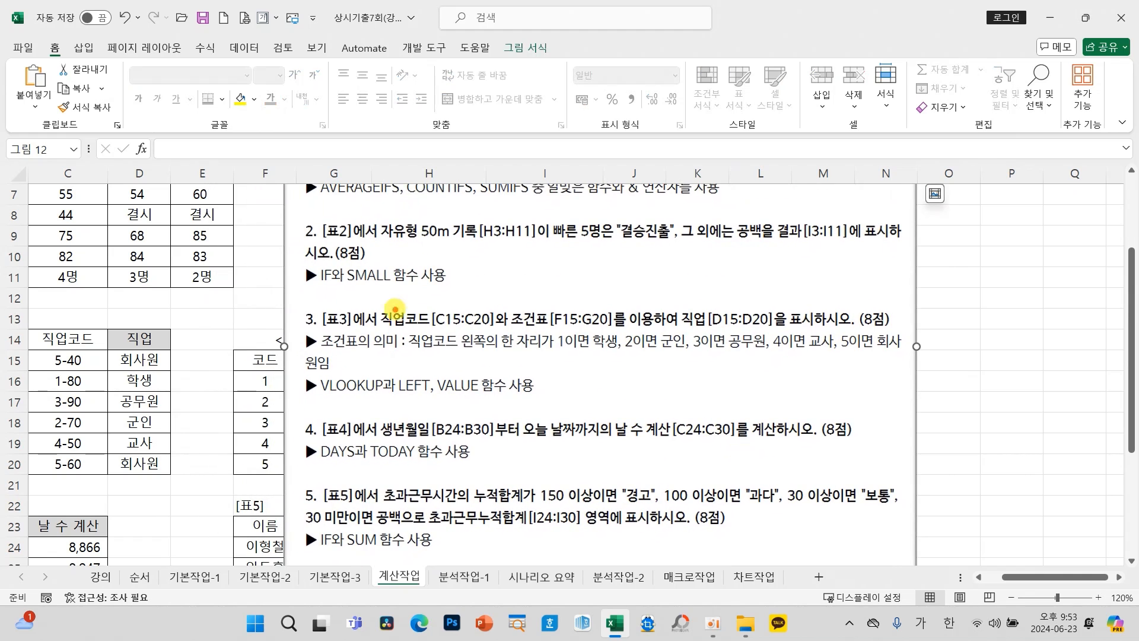
mouse_move(325, 295)
mouse_down()
mouse_move(318, 330)
mouse_move(287, 341)
mouse_move(332, 311)
mouse_up()
drag(435, 397, 493, 396)
mouse_move(331, 512)
mouse_down()
mouse_move(332, 476)
mouse_move(329, 515)
mouse_move(284, 515)
mouse_up()
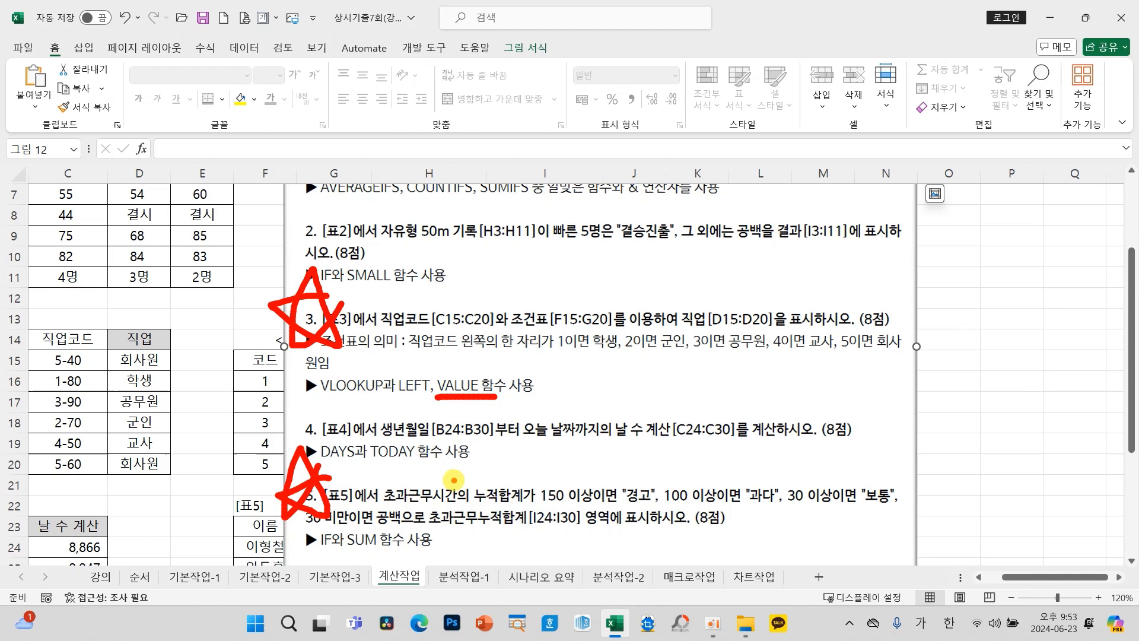
drag(453, 479, 544, 508)
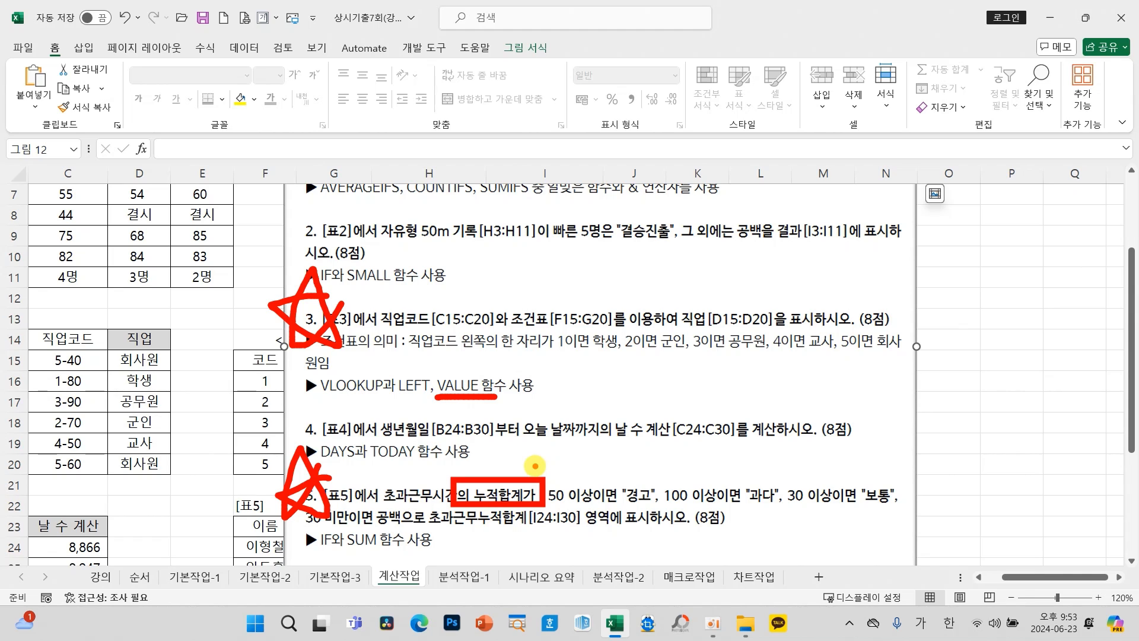
key(Escape)
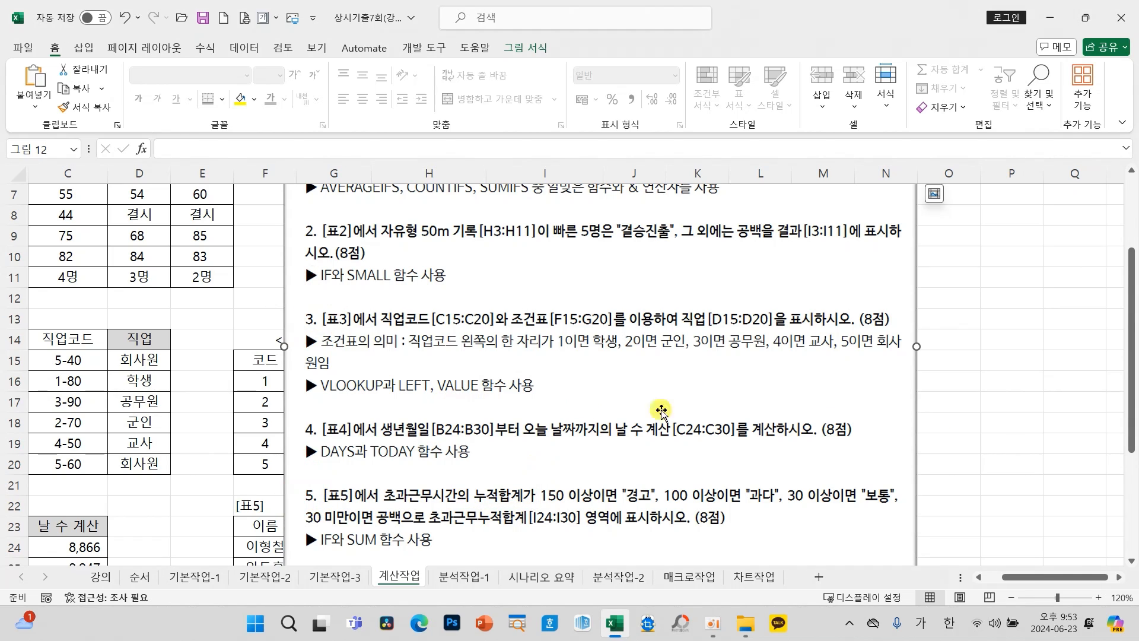
click(1020, 424)
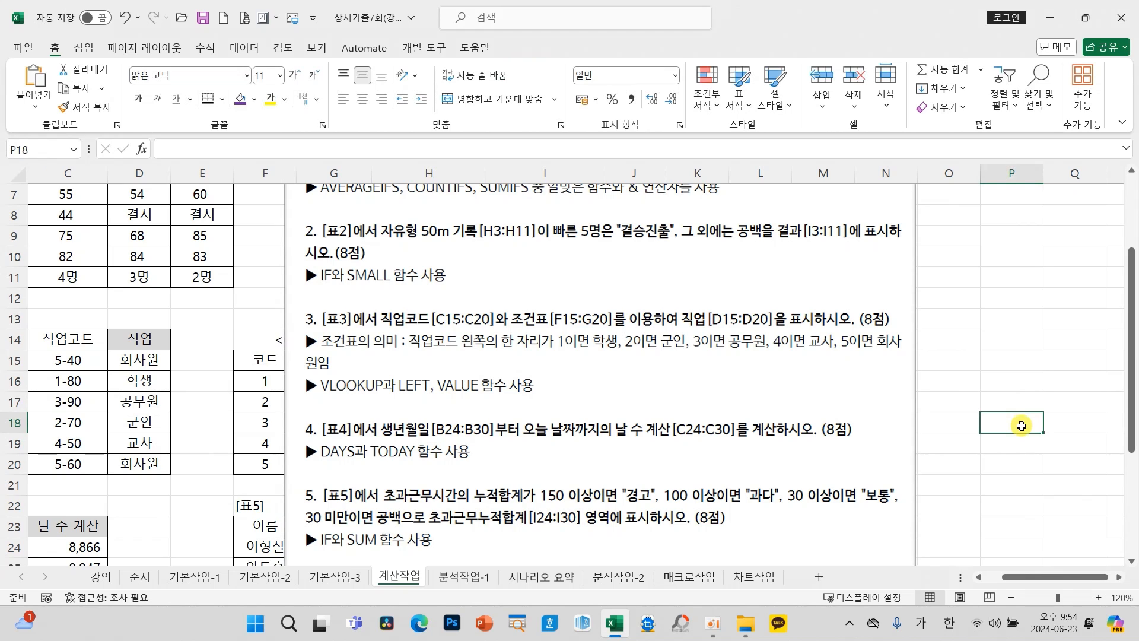